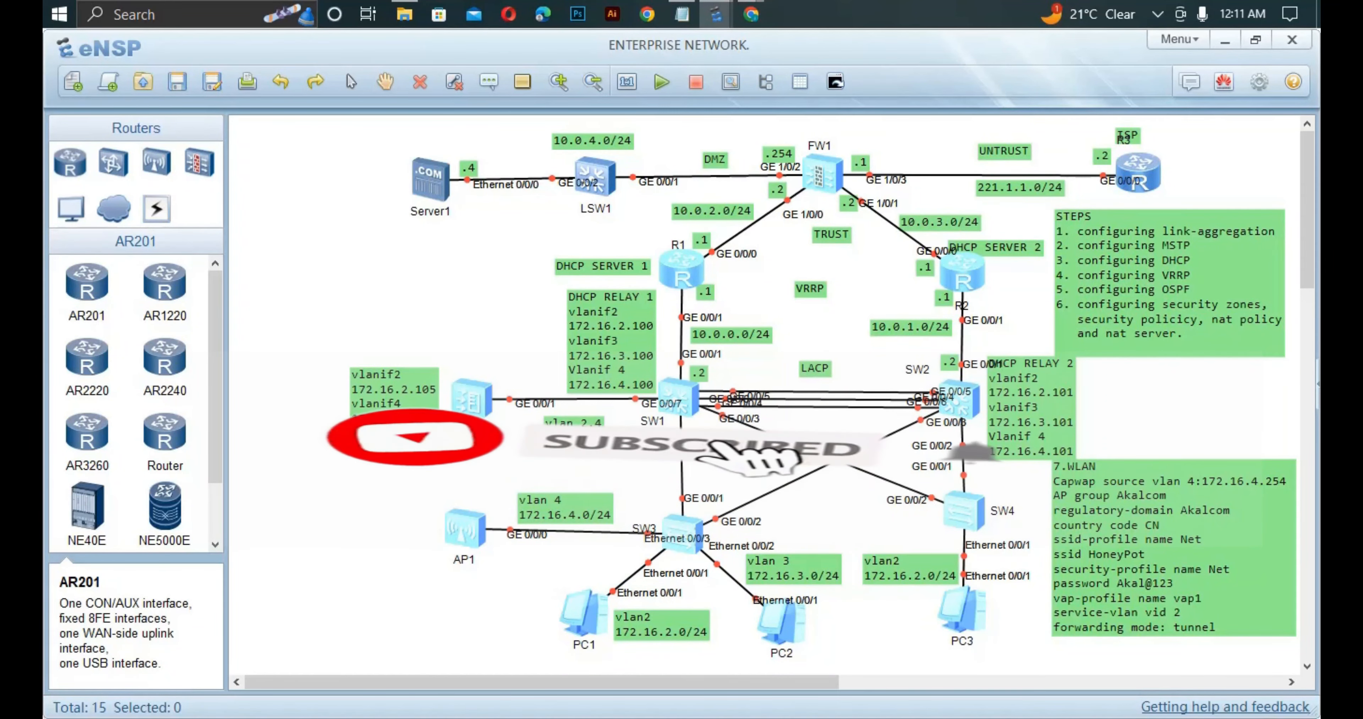
On R1, create DHCP pool vlan4 with network 172.16.4.0 mask 24.
{"action": "double_click", "coordinate": [681, 271]}
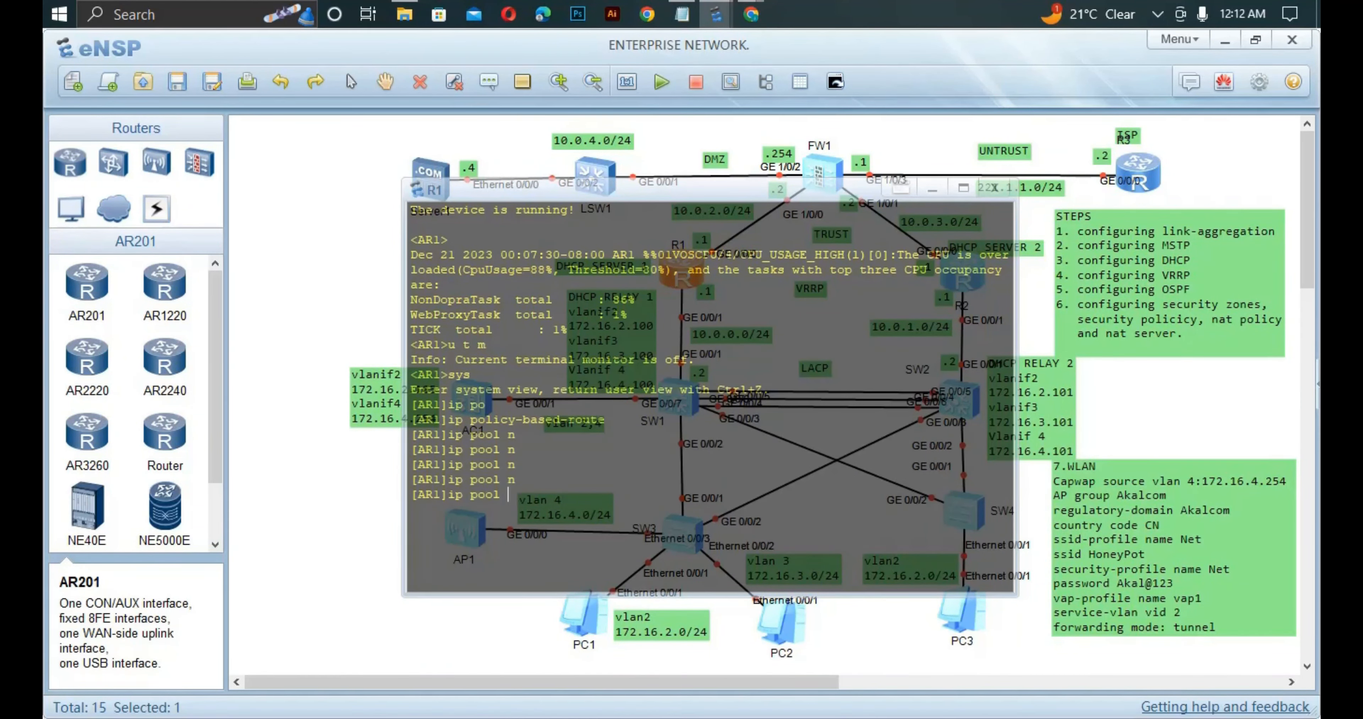
{"action": "type", "text": "vlan4"}
{"action": "key", "text": "Return"}
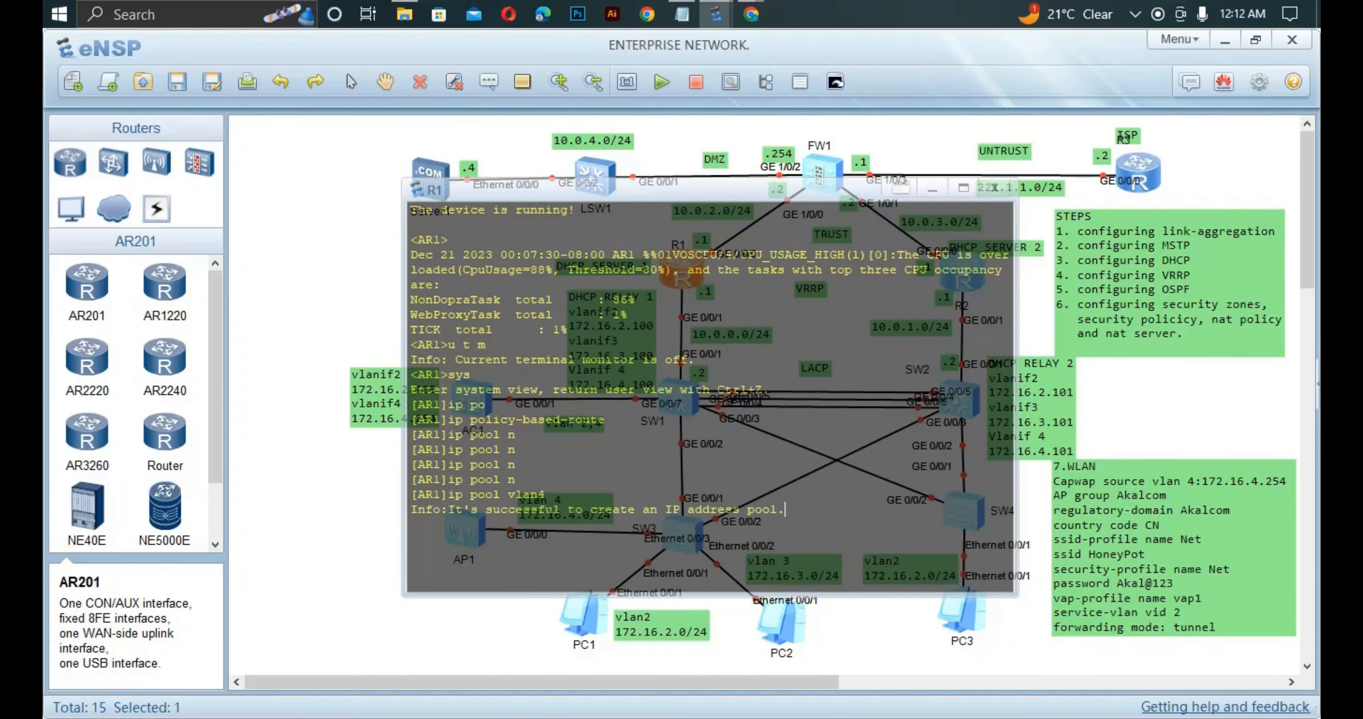
{"action": "type", "text": "n"}
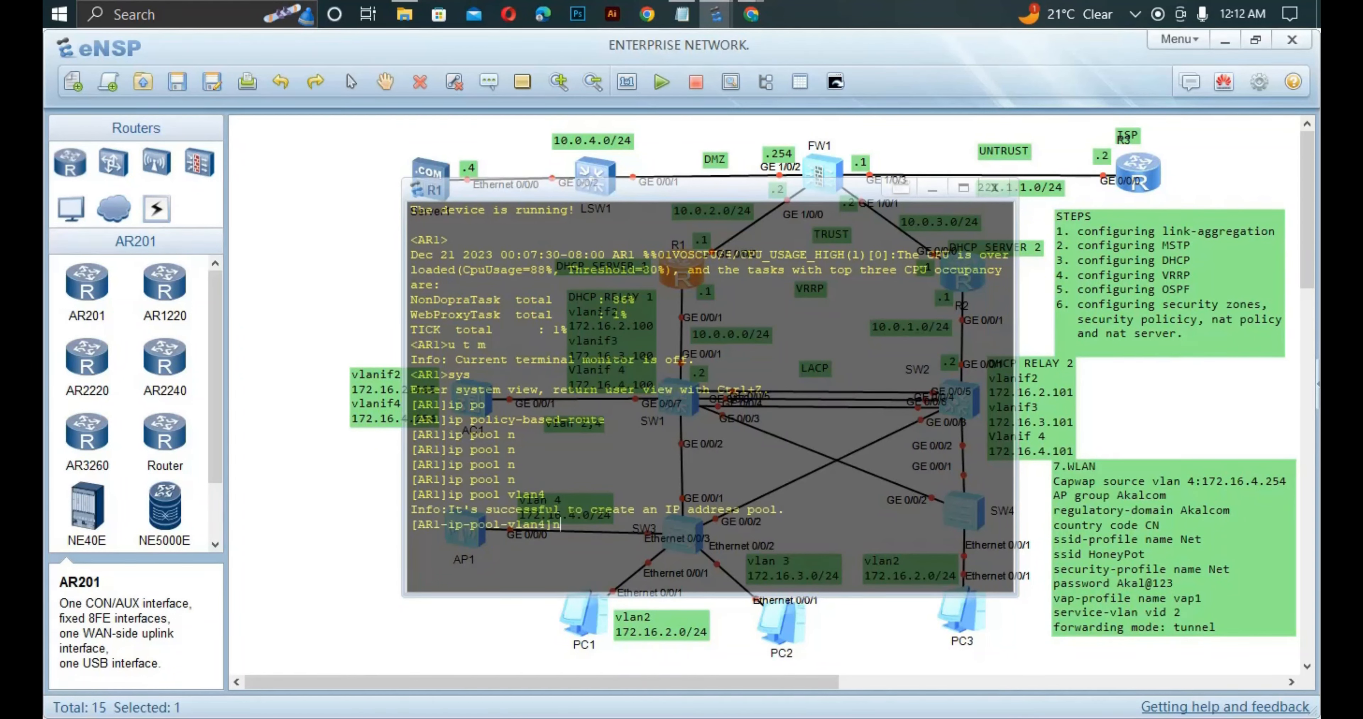
{"action": "type", "text": "et"}
{"action": "key", "text": "Tab"}
{"action": "key", "text": "BackSpace"}
{"action": "type", "text": "et"}
{"action": "key", "text": "Tab"}
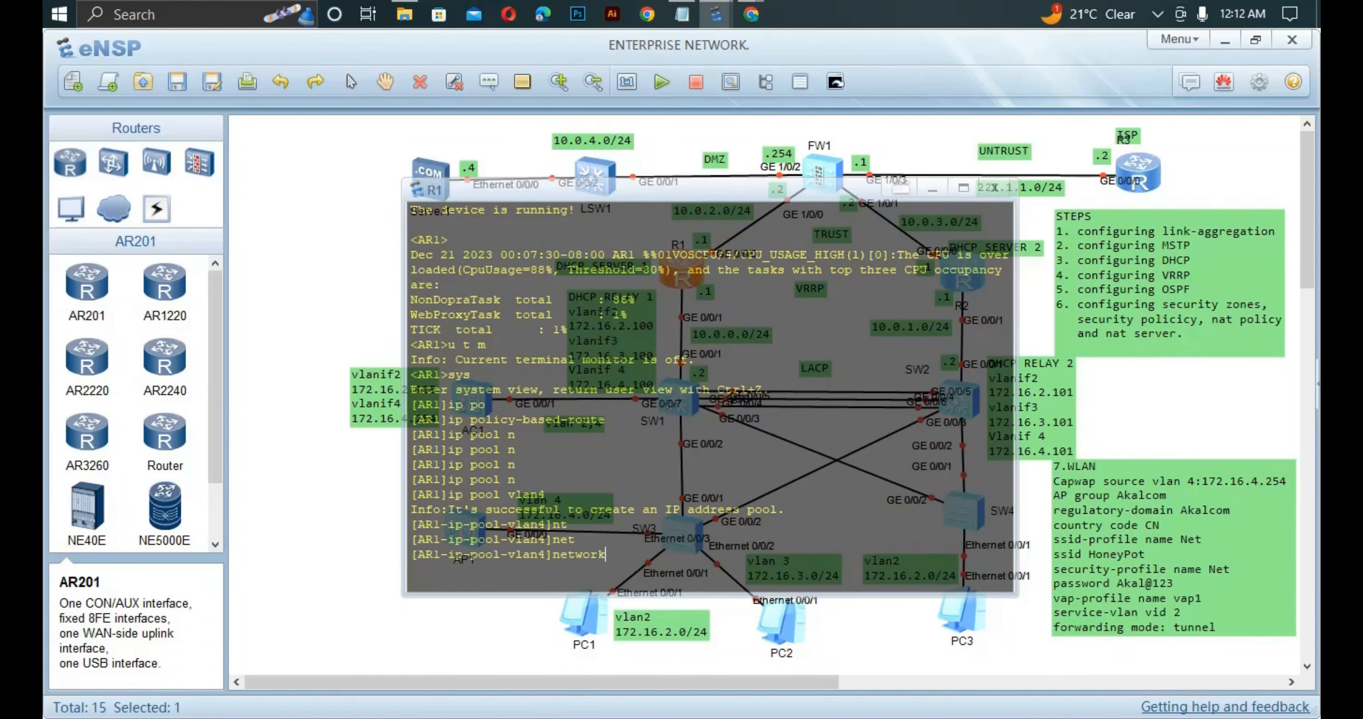
{"action": "type", "text": "172.16.4.0 ma"}
{"action": "key", "text": "Tab"}
{"action": "type", "text": "24"}
{"action": "key", "text": "Return"}
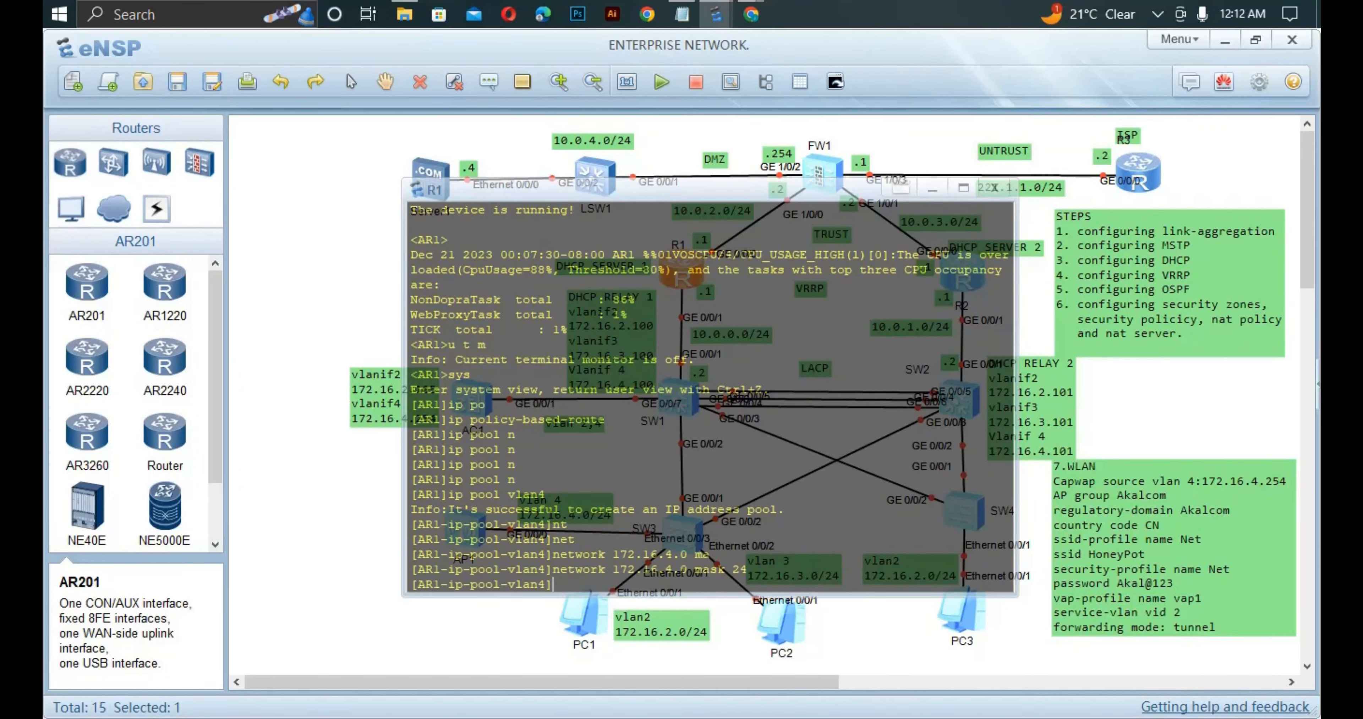
Set the pool gateway to 172.16.4.254, exclude 172.16.4.100–172.16.4.253, then quit the pool.
{"action": "type", "text": "g"}
{"action": "key", "text": "Tab"}
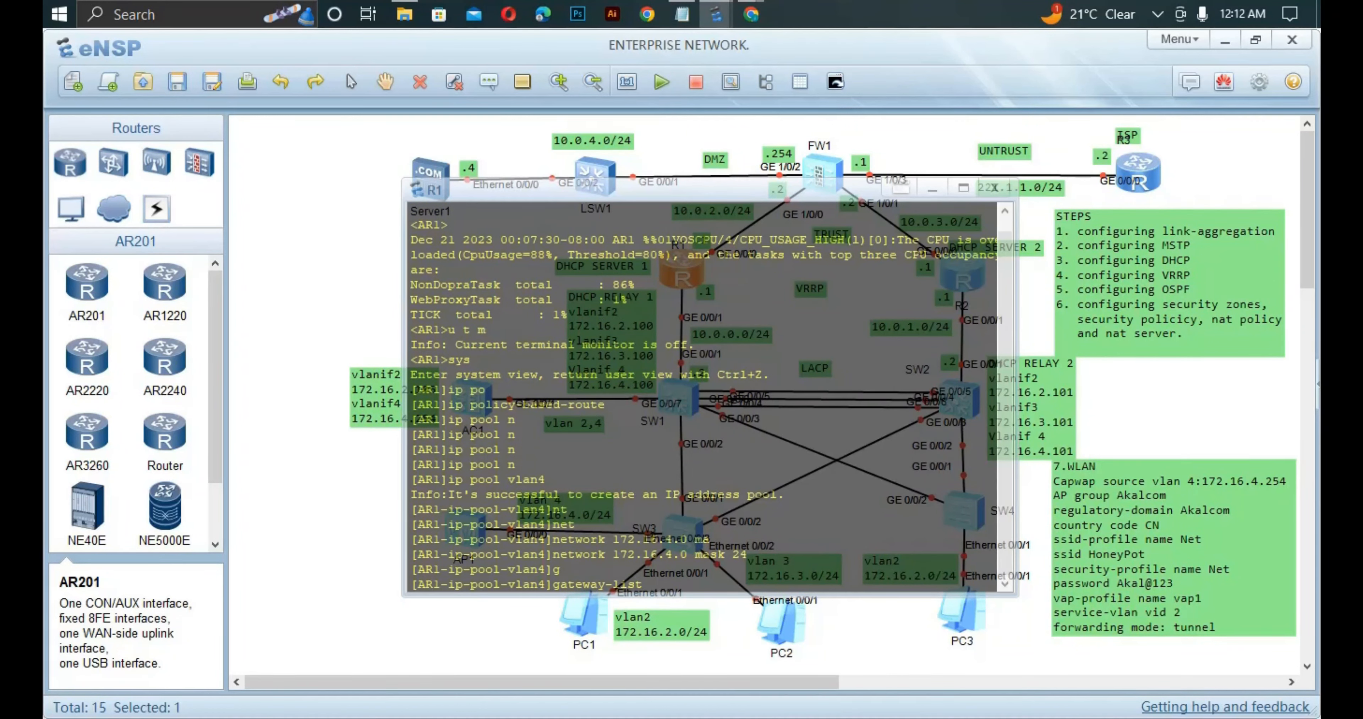
{"action": "type", "text": "172.16.4.254"}
{"action": "key", "text": "Return"}
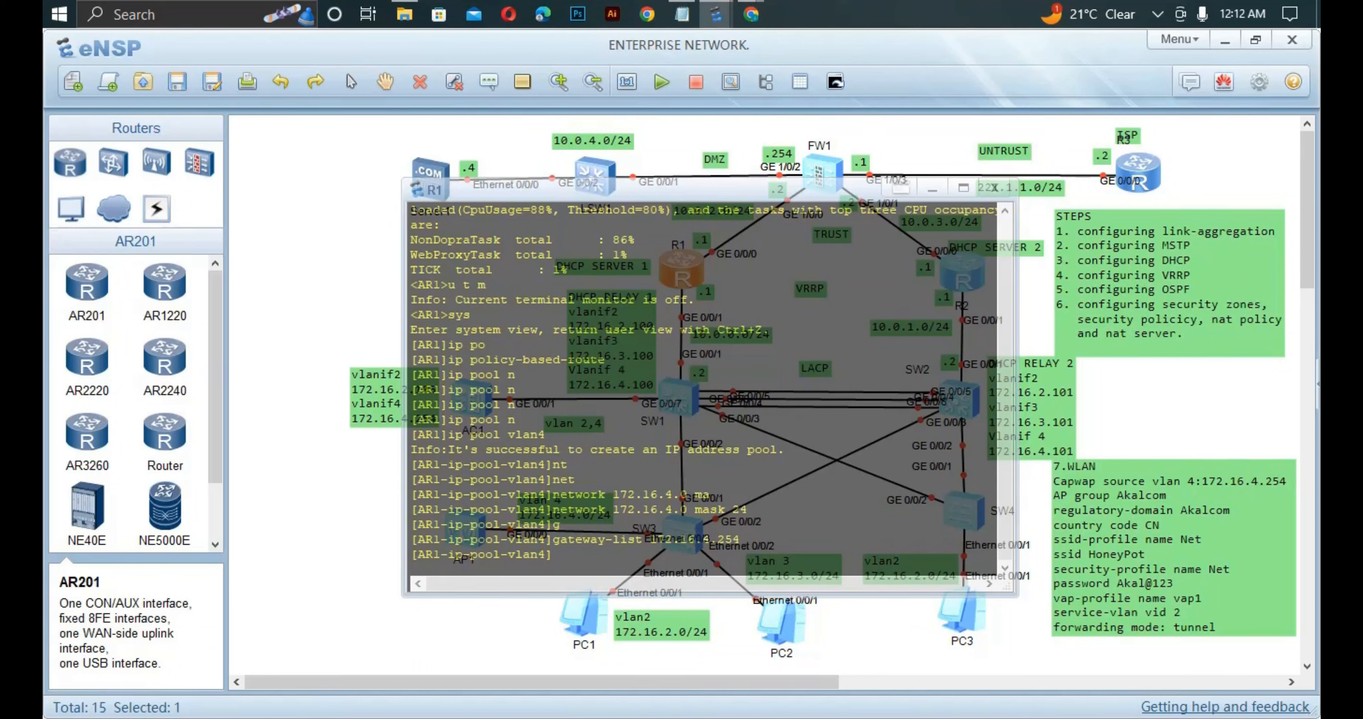
{"action": "type", "text": "ex"}
{"action": "key", "text": "Tab"}
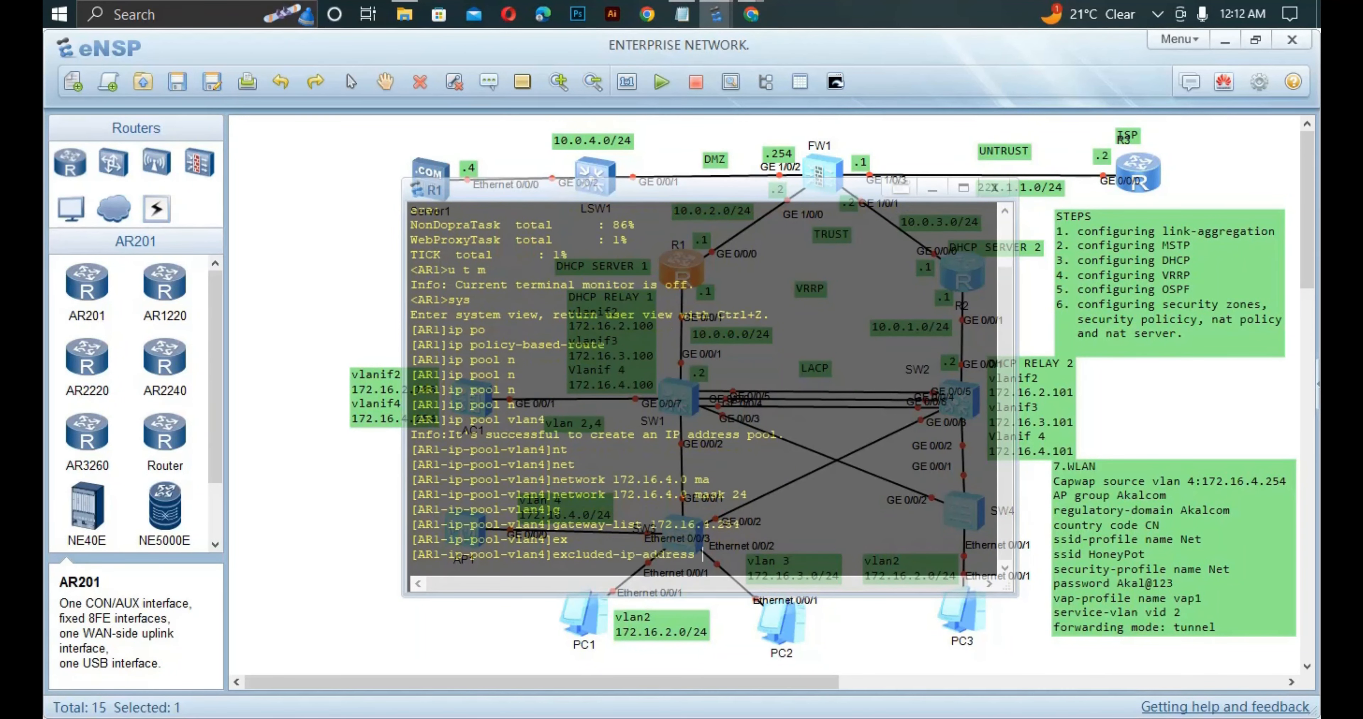
{"action": "type", "text": "19"}
{"action": "key", "text": "BackSpace"}
{"action": "type", "text": "72.16.4.100 172.16"}
{"action": "type", "text": ".4.253"}
{"action": "key", "text": "Return"}
{"action": "type", "text": "q"}
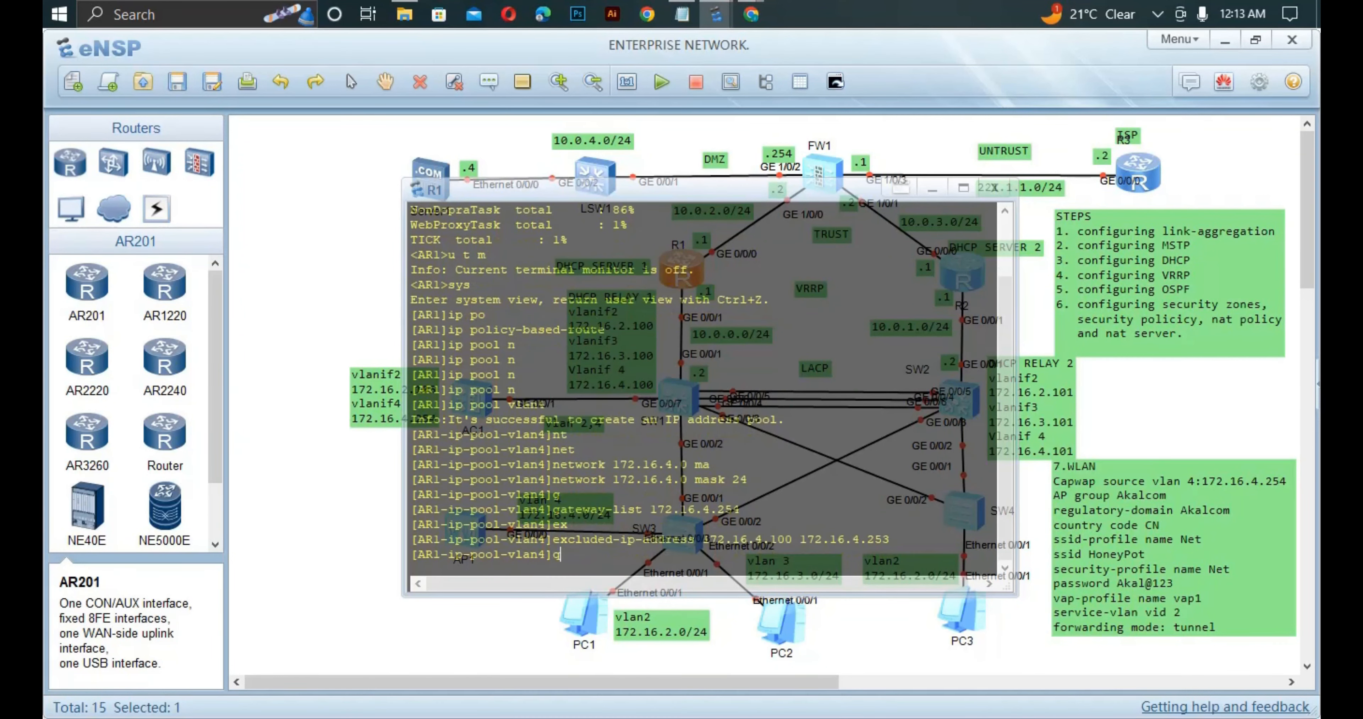
{"action": "type", "text": "u"}
{"action": "key", "text": "Return"}
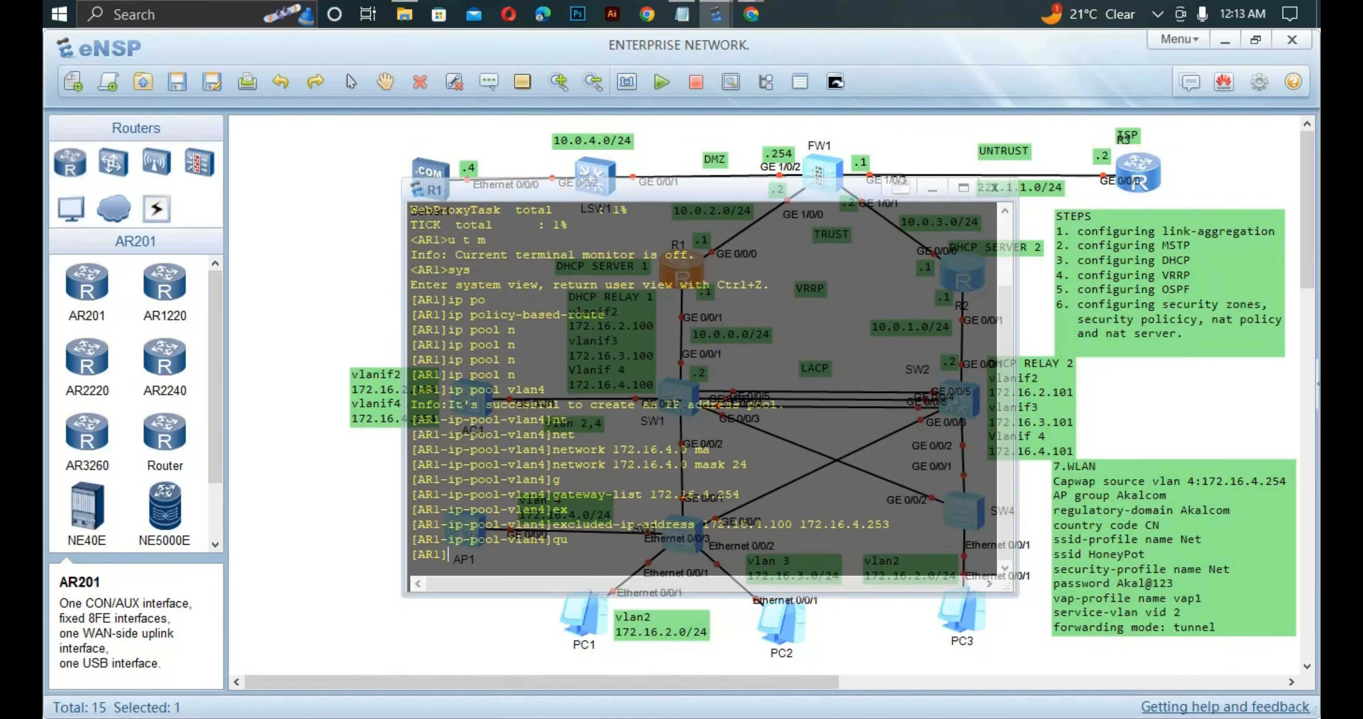
Display R1's GigabitEthernet0/0/1 configuration to confirm 10.0.0.1/24 with global DHCP.
{"action": "type", "text": "int g0/0/1"}
{"action": "key", "text": "Return"}
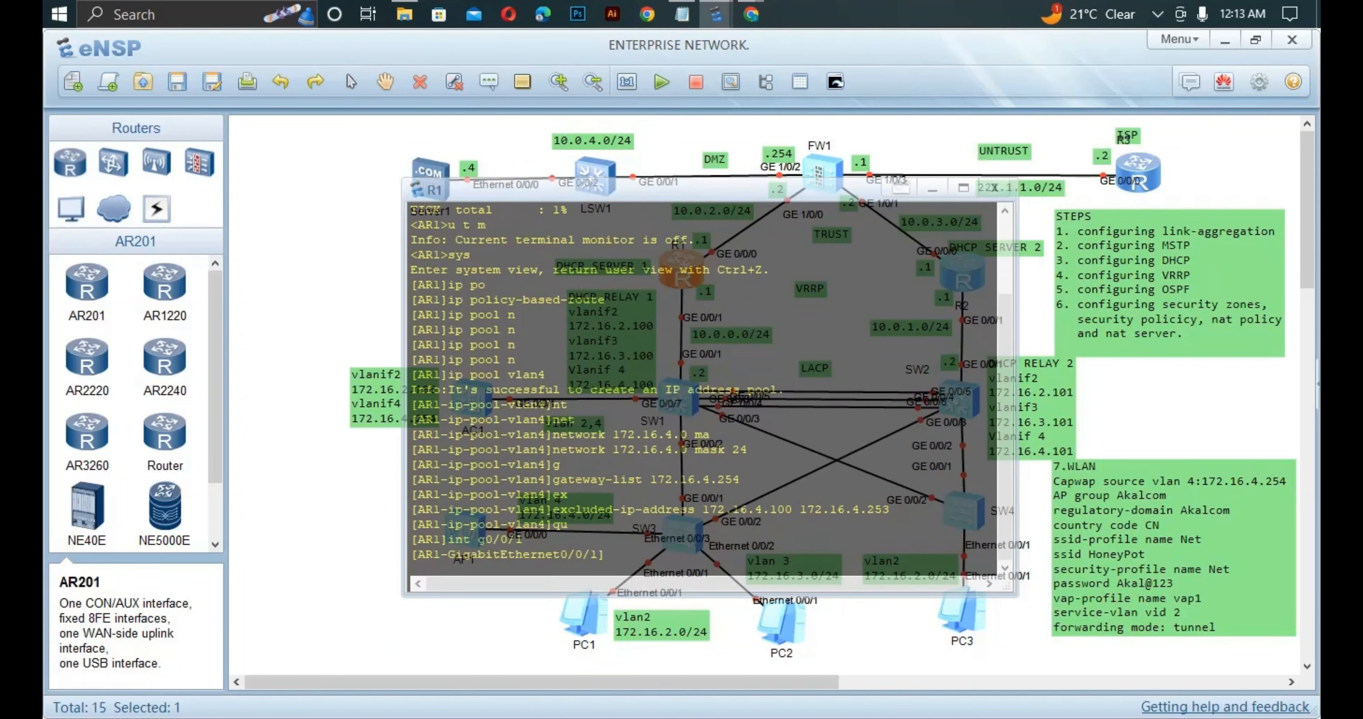
{"action": "type", "text": "dis thi"}
{"action": "key", "text": "Return"}
{"action": "key", "text": "Return"}
{"action": "key", "text": "Return"}
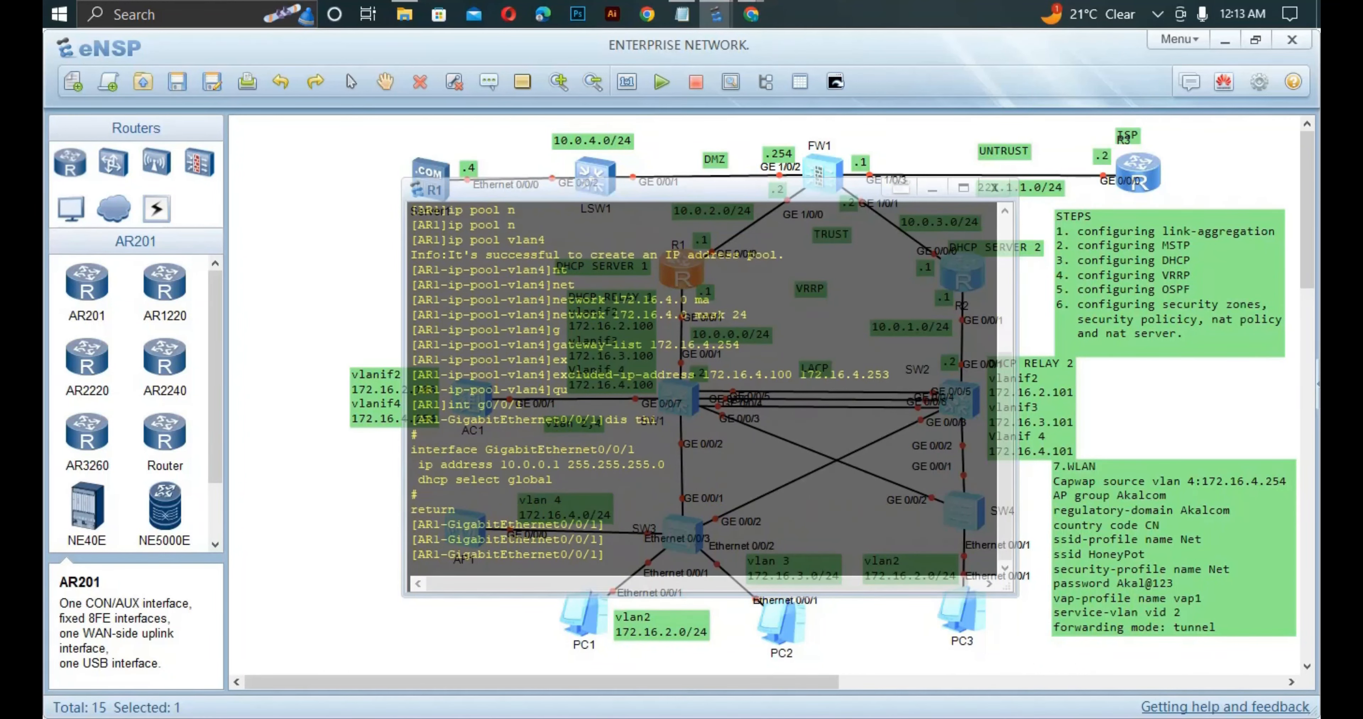
{"action": "mouse_move", "coordinate": [418, 494]}
{"action": "left_mouse_down"}
{"action": "mouse_move", "coordinate": [411, 449]}
{"action": "mouse_move", "coordinate": [411, 479]}
{"action": "mouse_move", "coordinate": [426, 480]}
{"action": "mouse_move", "coordinate": [411, 480]}
{"action": "left_mouse_up"}
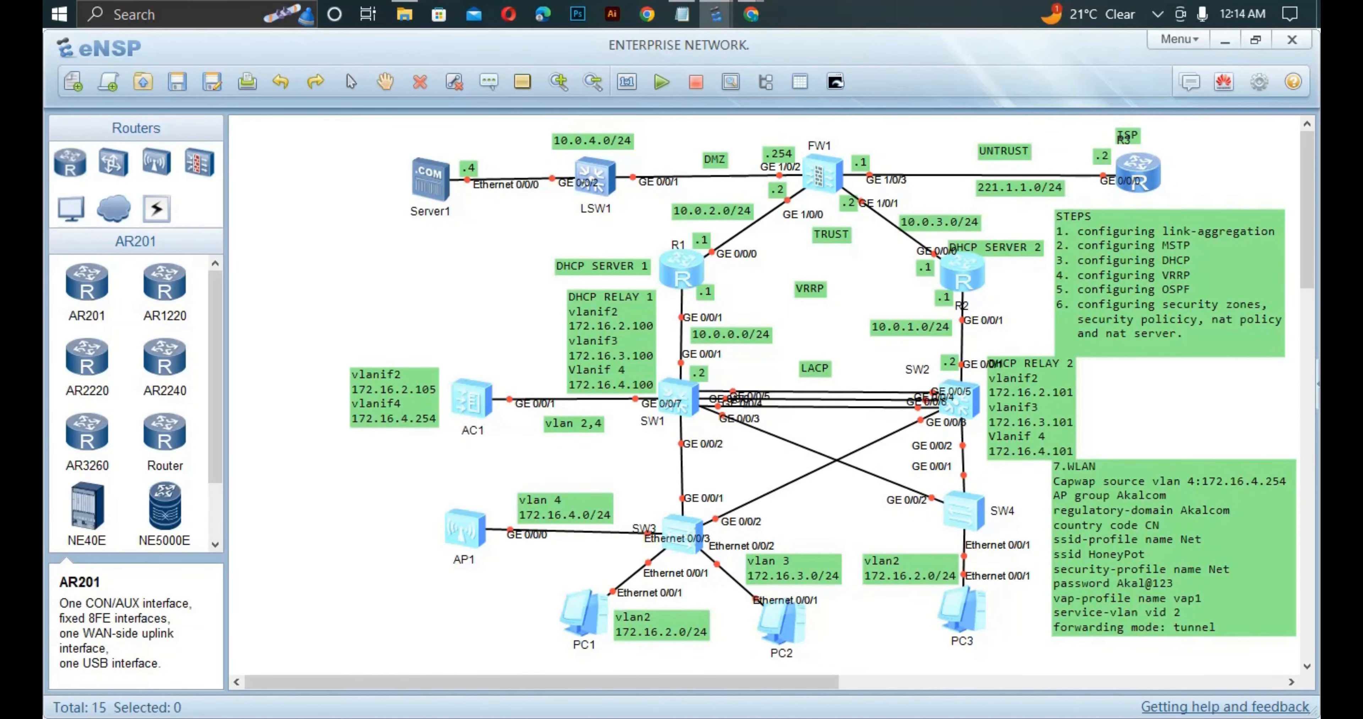
On SW1, leave the DHCP server group view and create VLAN 4.
{"action": "key", "text": "alt+Tab"}
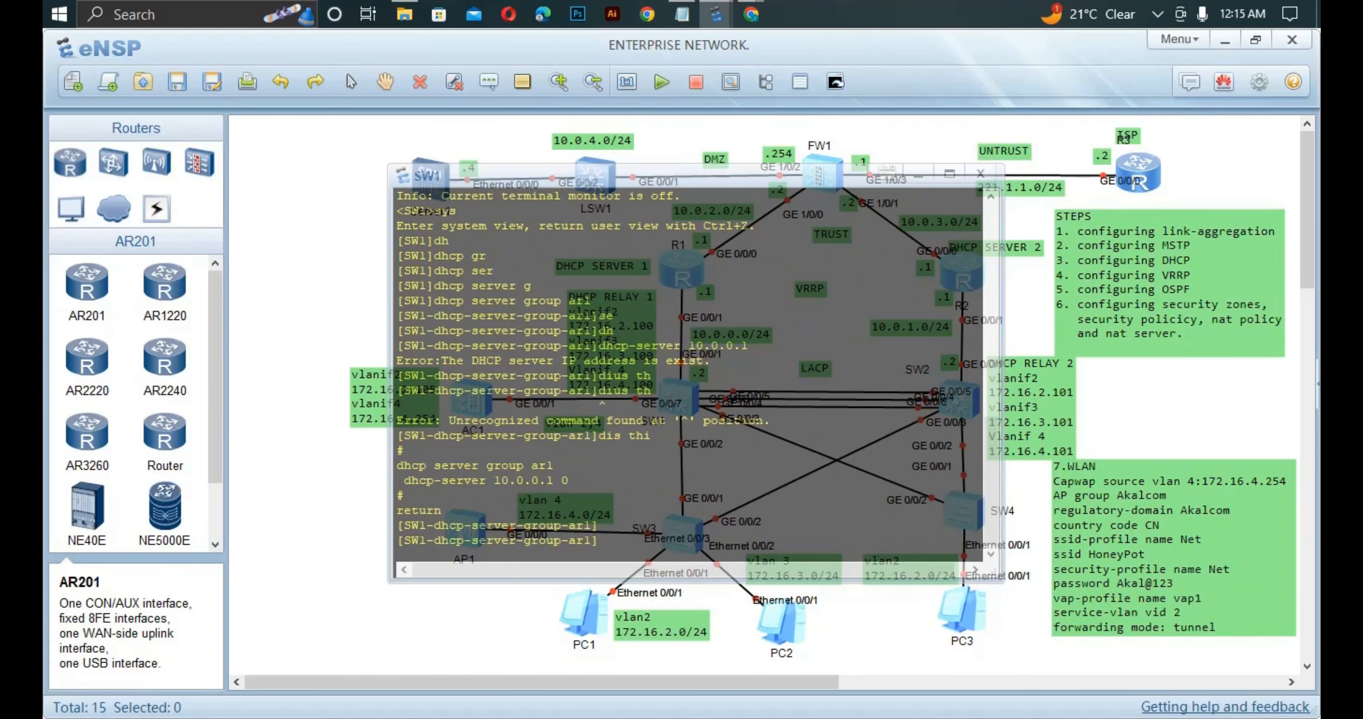
{"action": "type", "text": "qui"}
{"action": "key", "text": "Return"}
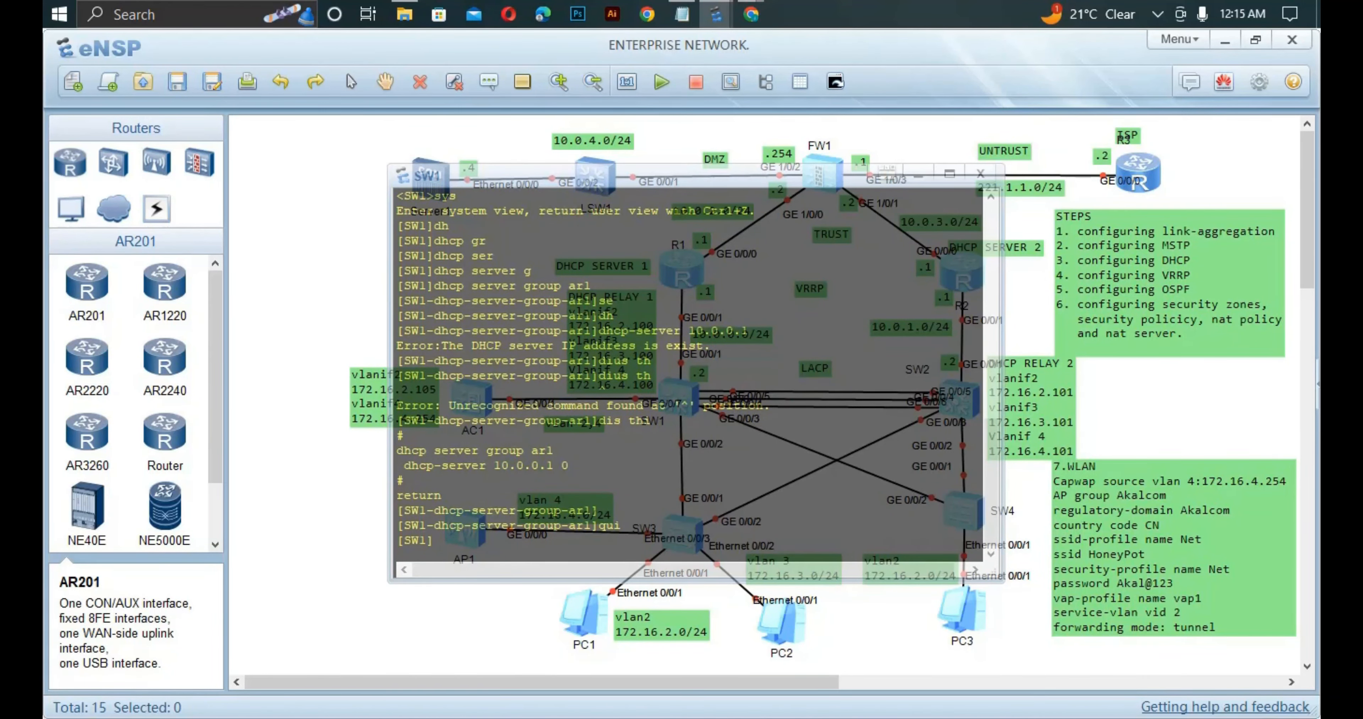
{"action": "type", "text": "int v"}
{"action": "key", "text": "Tab"}
{"action": "type", "text": "4"}
{"action": "key", "text": "Return"}
{"action": "type", "text": "i"}
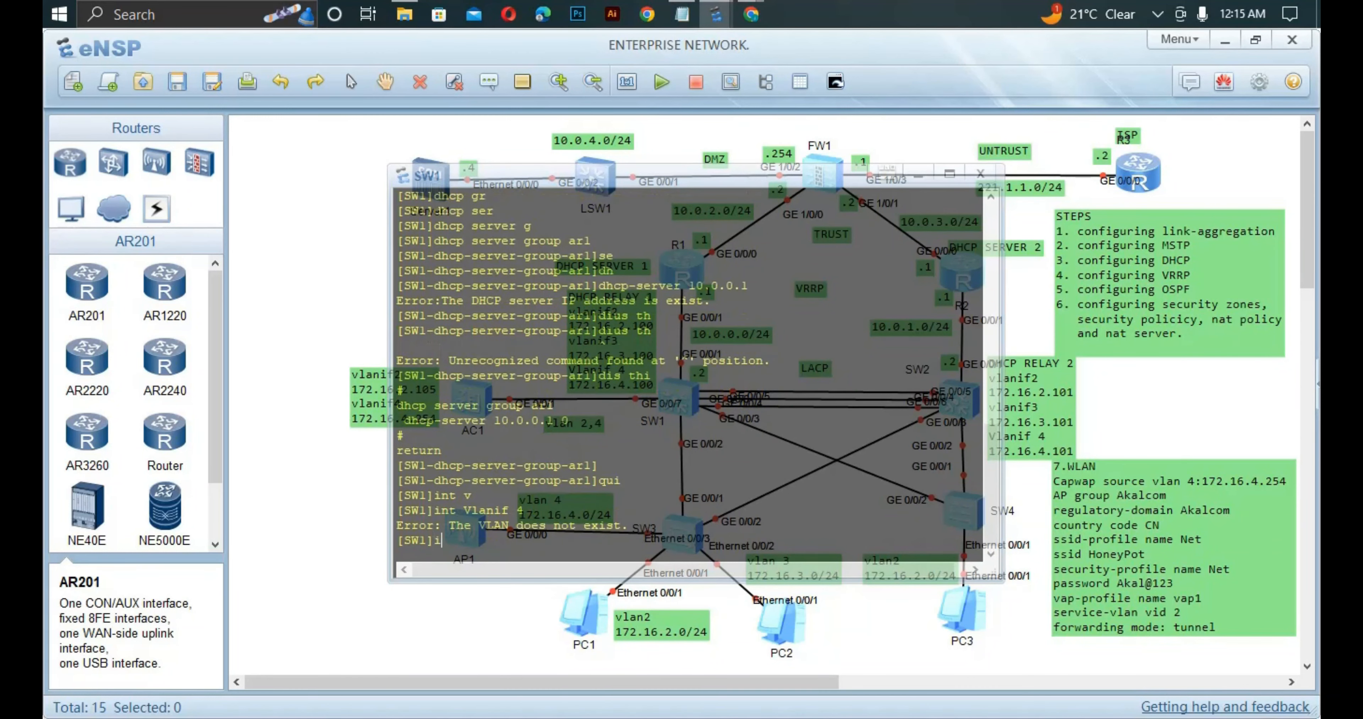
{"action": "type", "text": "pa"}
{"action": "key", "text": "BackSpace"}
{"action": "key", "text": "BackSpace"}
{"action": "key", "text": "BackSpace"}
{"action": "type", "text": "vla"}
{"action": "key", "text": "Tab"}
{"action": "type", "text": "4"}
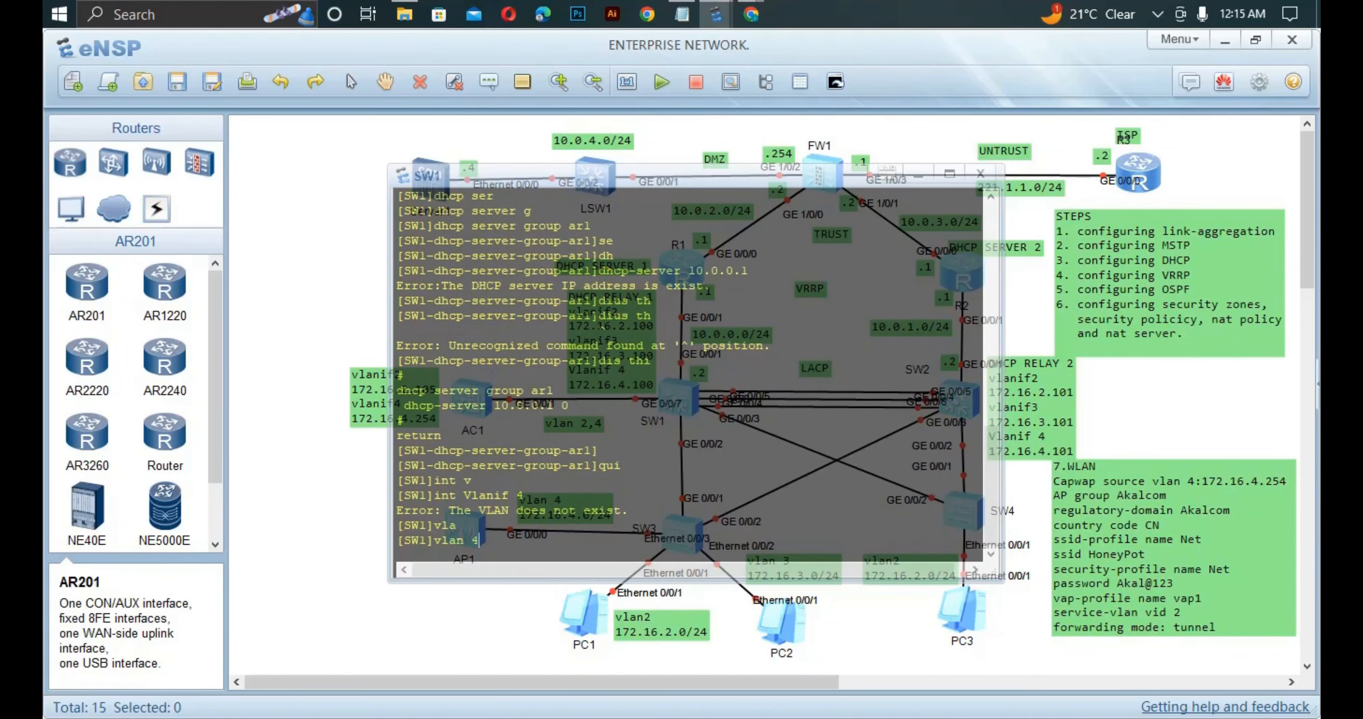
{"action": "key", "text": "Return"}
Give interface Vlanif 4 the address 172.16.4.100/24.
{"action": "type", "text": "int Vlanif 4"}
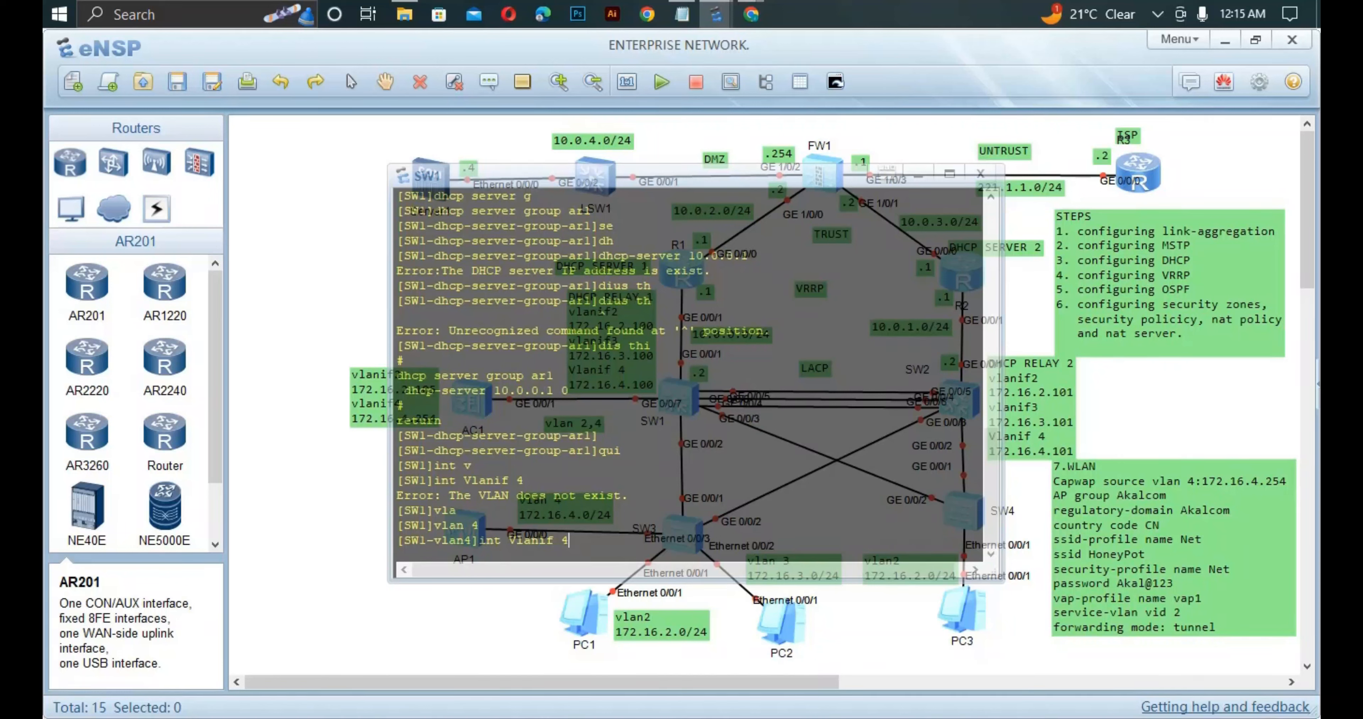
{"action": "key", "text": "Return"}
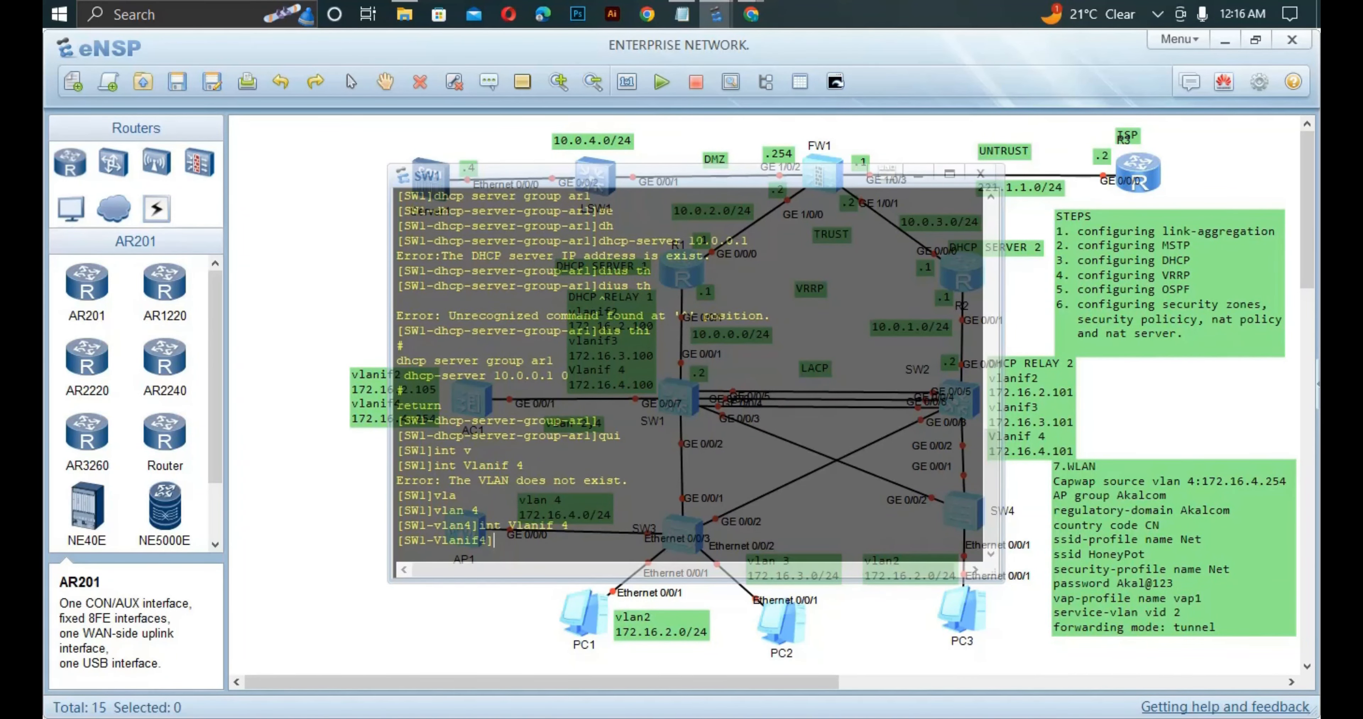
{"action": "type", "text": "ip ad"}
{"action": "key", "text": "Tab"}
{"action": "type", "text": "172"}
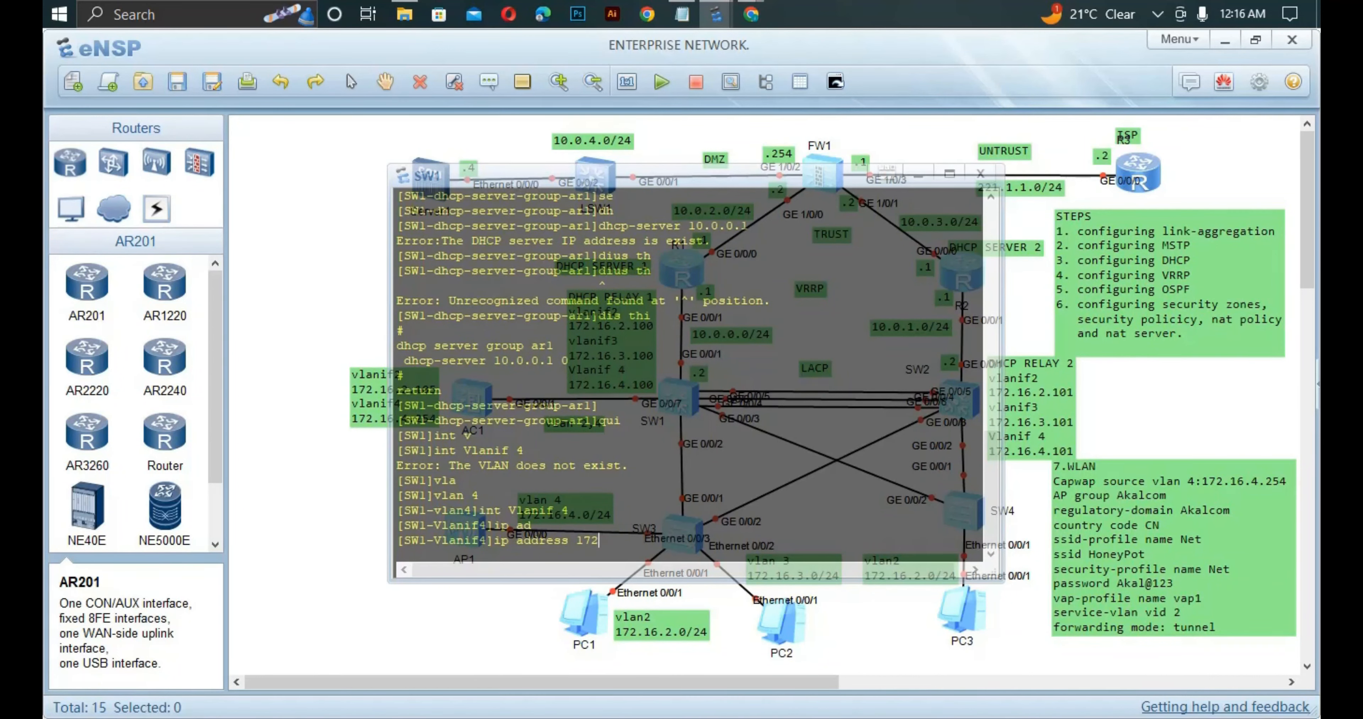
{"action": "type", "text": ".16.4.100 24"}
{"action": "key", "text": "Return"}
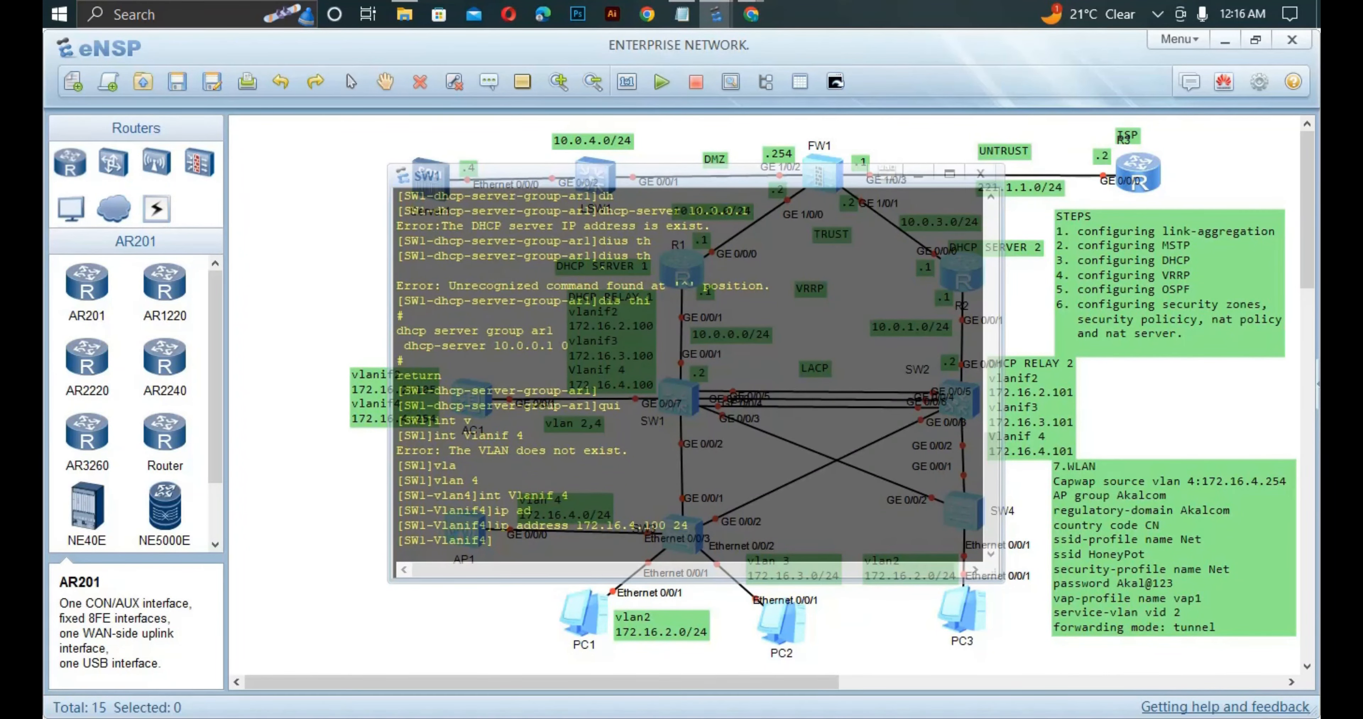
Set Vlanif 4 to DHCP relay with server group arl, then return to system view.
{"action": "type", "text": "dh"}
{"action": "key", "text": "Tab"}
{"action": "type", "text": "s"}
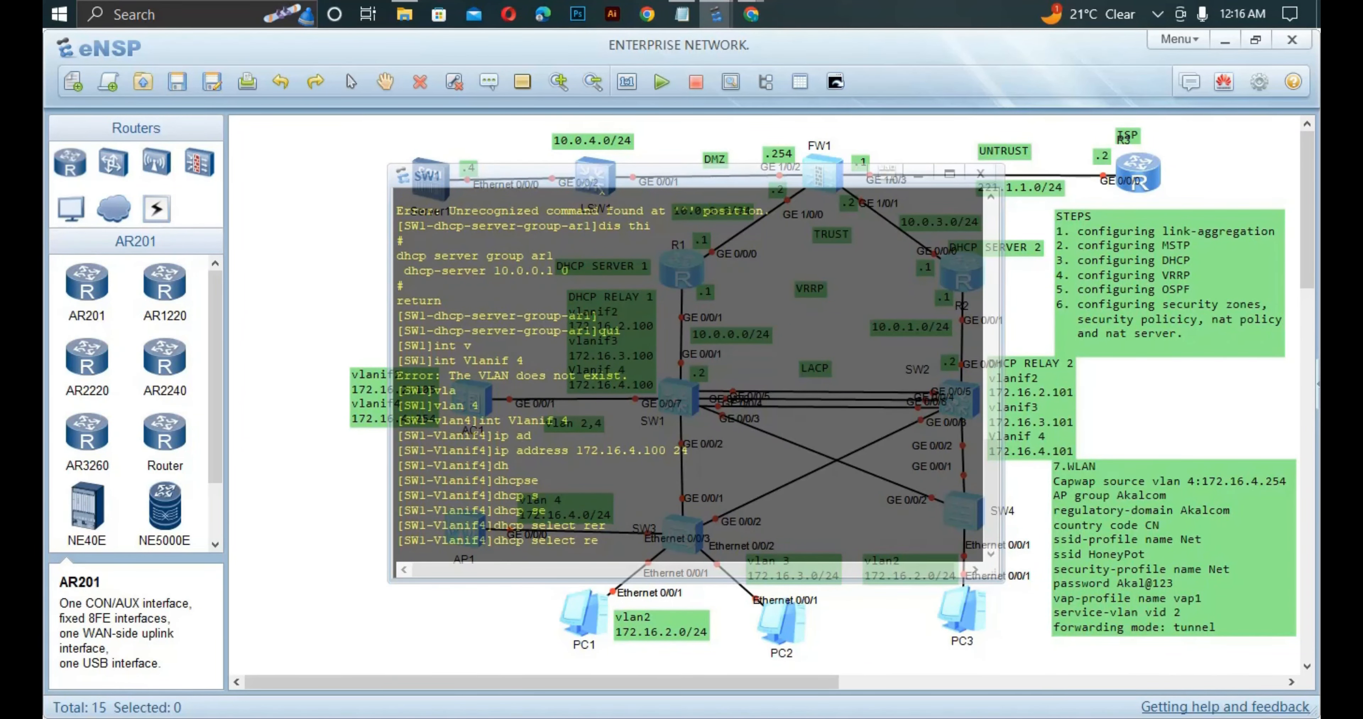
{"action": "key", "text": "Tab"}
{"action": "key", "text": "Tab"}
{"action": "key", "text": "Return"}
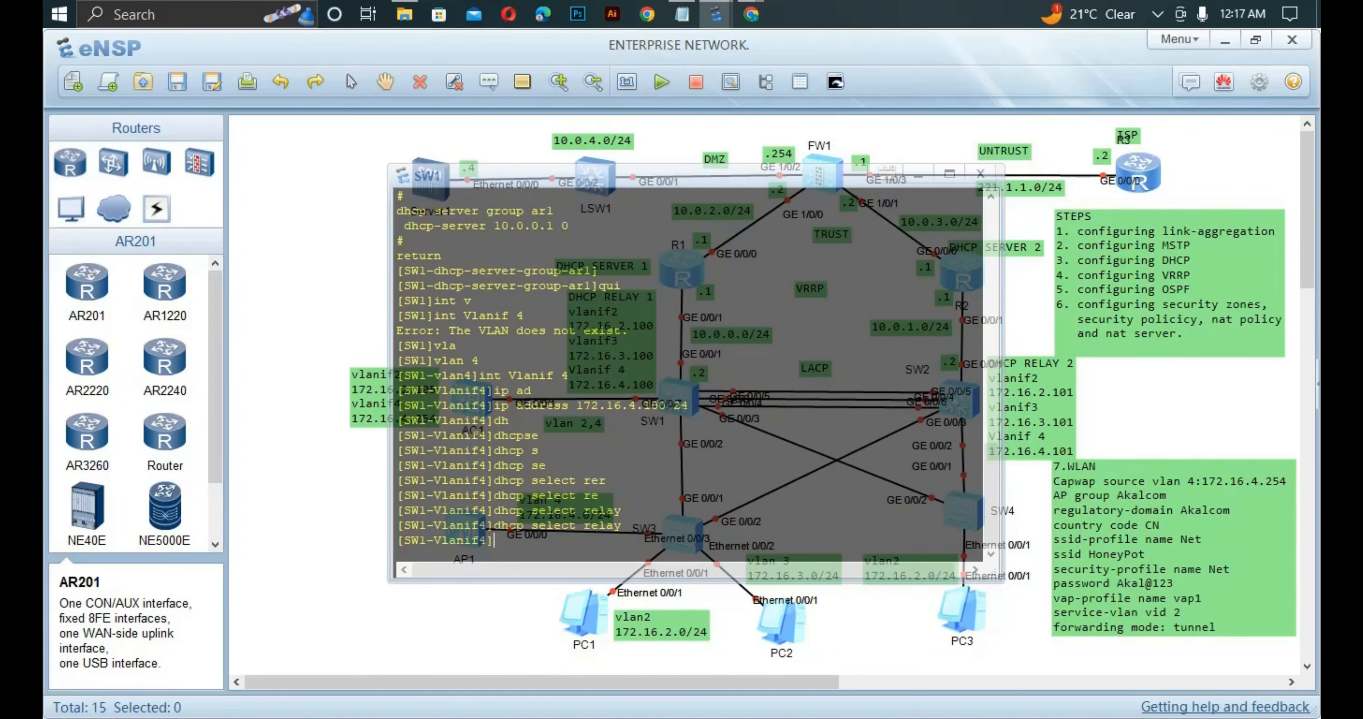
{"action": "key", "text": "Return"}
{"action": "type", "text": "dh"}
{"action": "key", "text": "Tab"}
{"action": "type", "text": "re"}
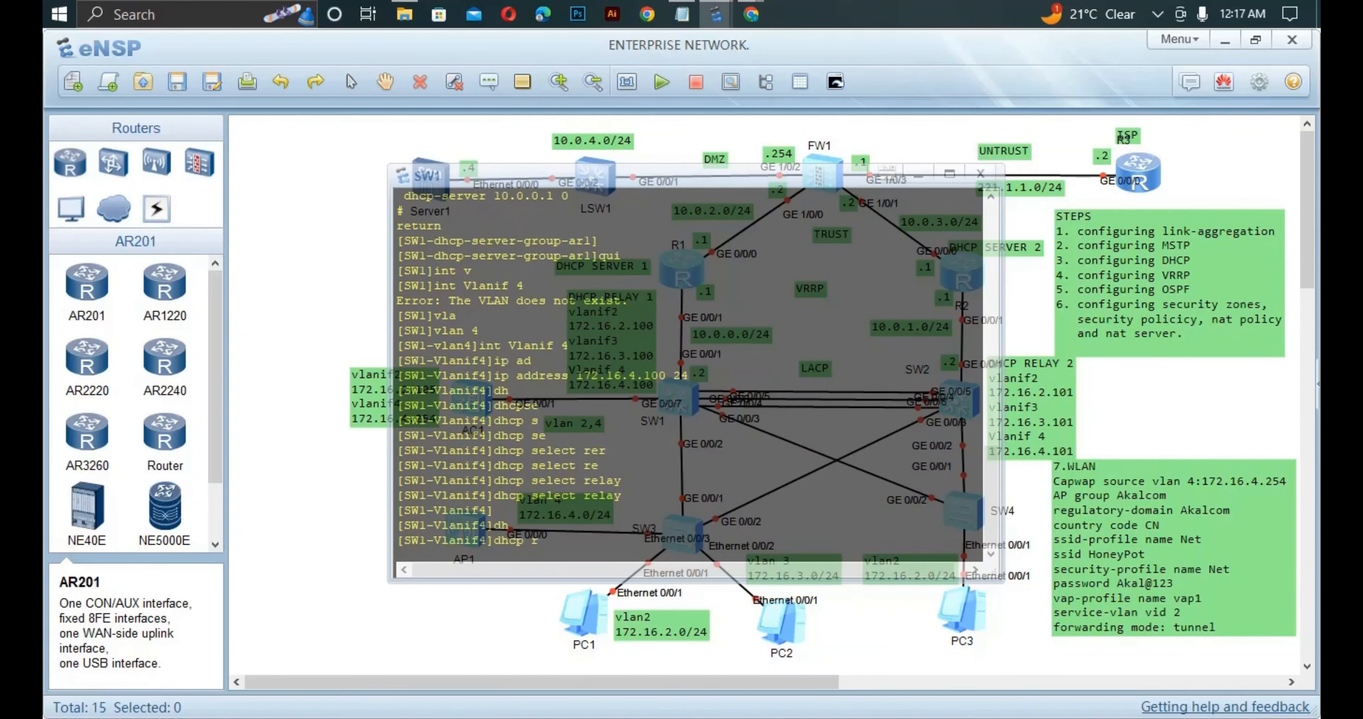
{"action": "key", "text": "Tab"}
{"action": "type", "text": "ser"}
{"action": "key", "text": "Tab"}
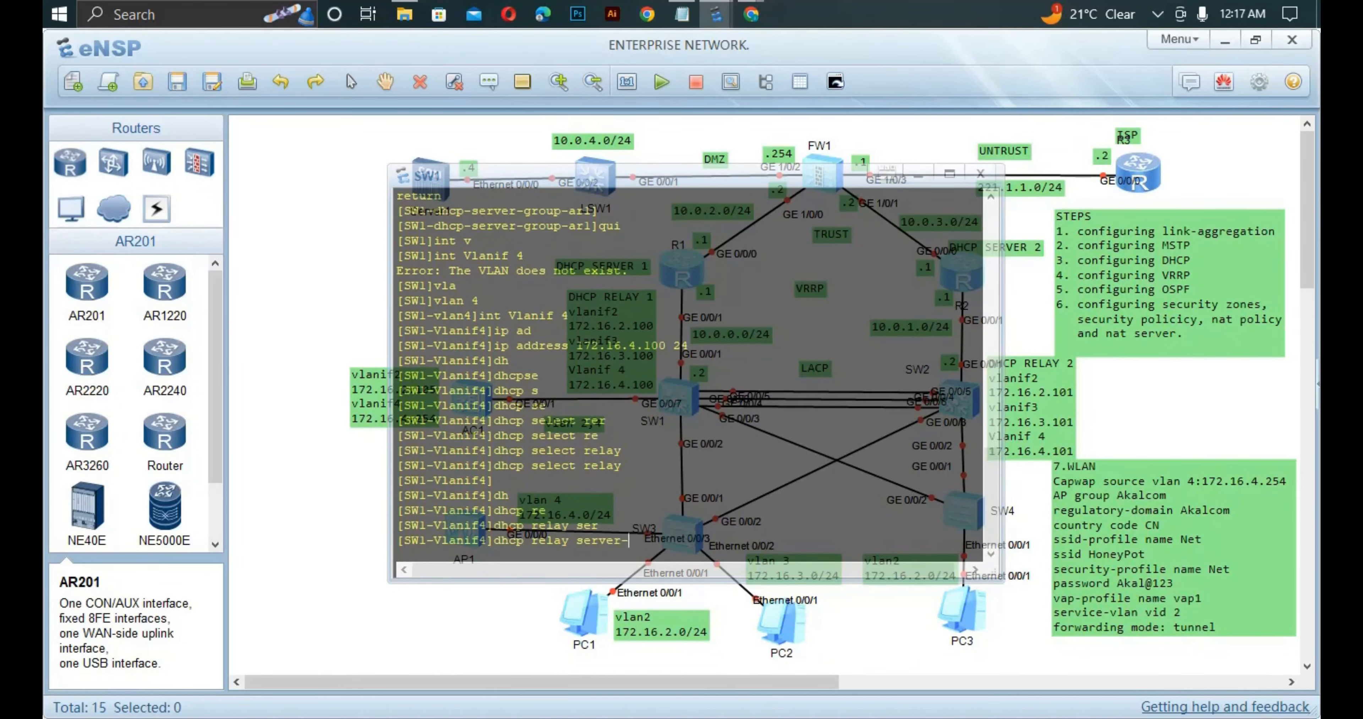
{"action": "type", "text": "se"}
{"action": "key", "text": "Tab"}
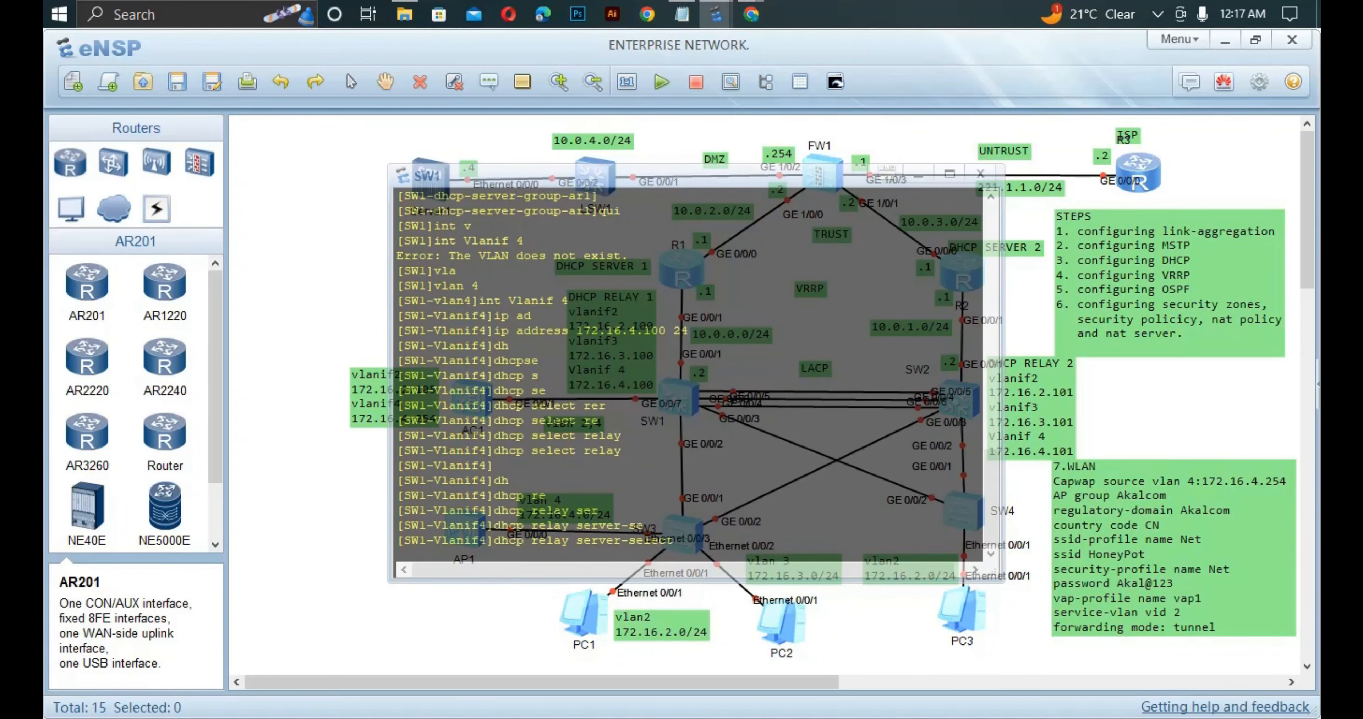
{"action": "type", "text": "arl"}
{"action": "key", "text": "Return"}
{"action": "type", "text": "qui"}
{"action": "key", "text": "Return"}
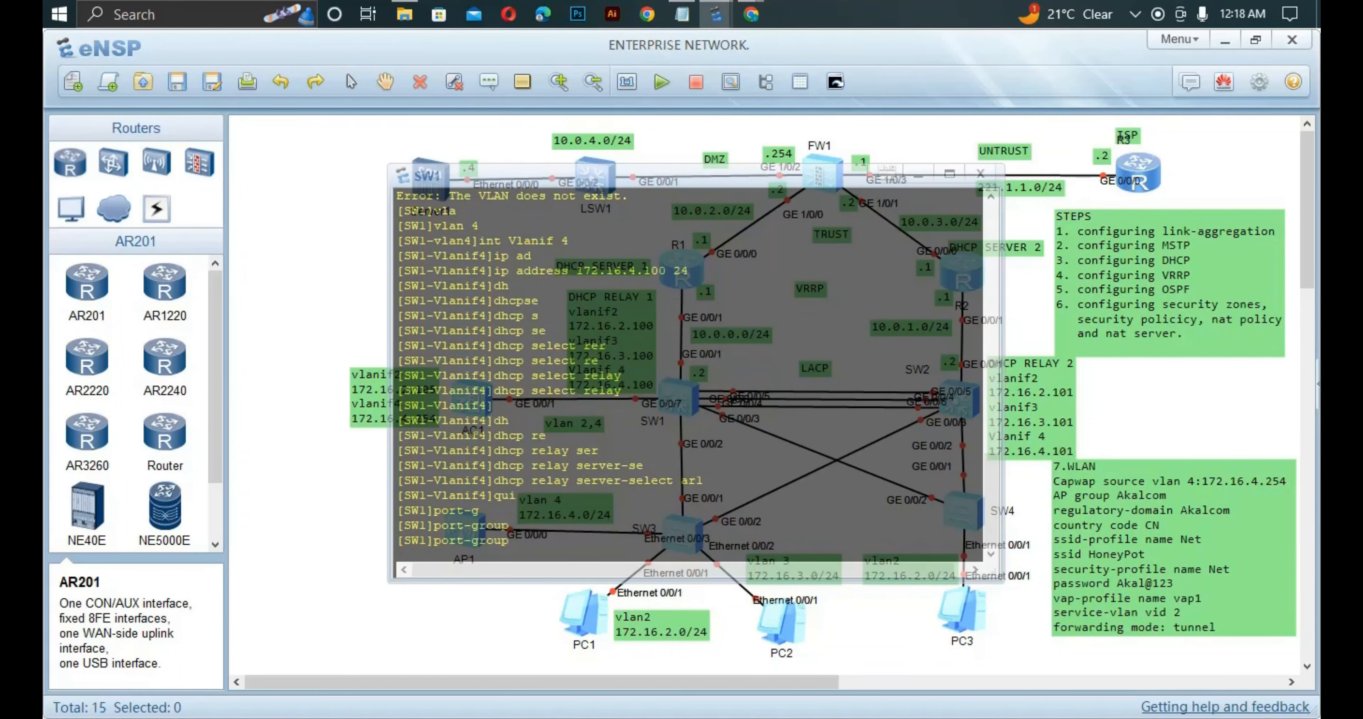
Add GE0/0/2 to SW1's port group and make the grouped ports trunks.
{"action": "type", "text": "g"}
{"action": "key", "text": "Tab"}
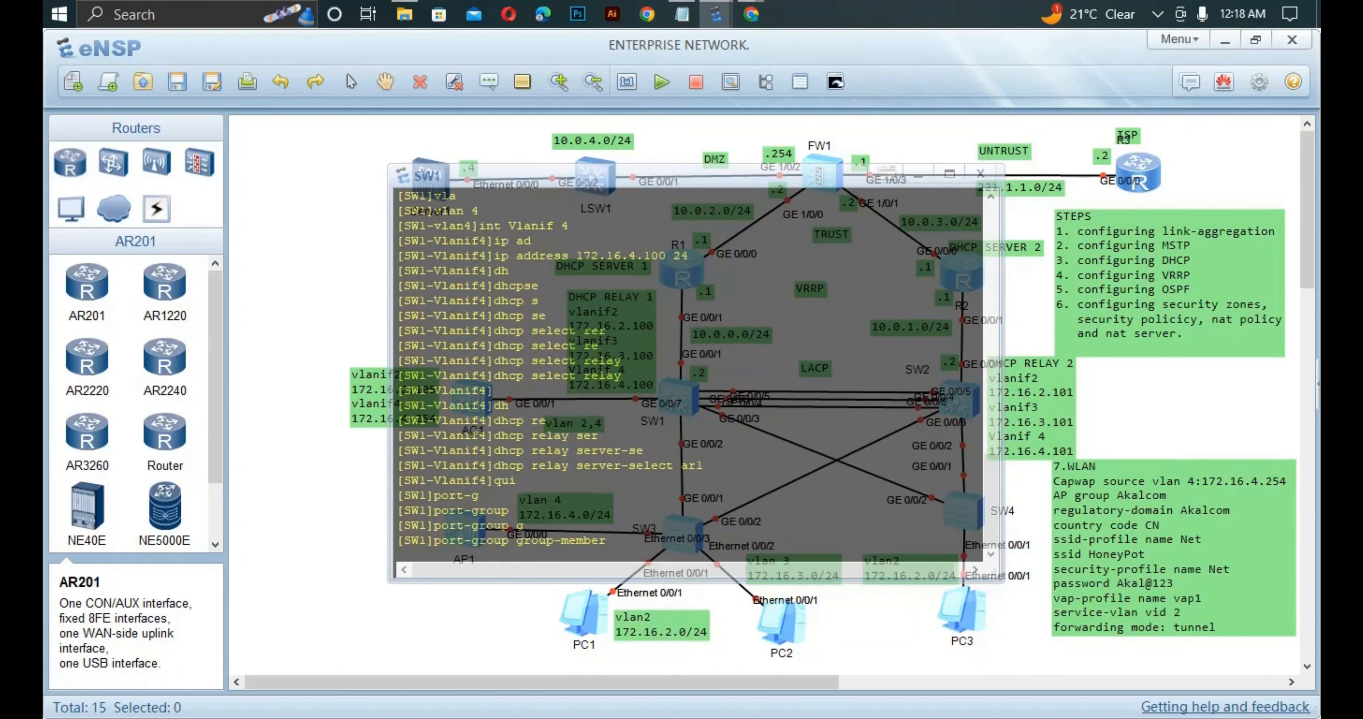
{"action": "type", "text": "g0/0/2 to g0/0/3"}
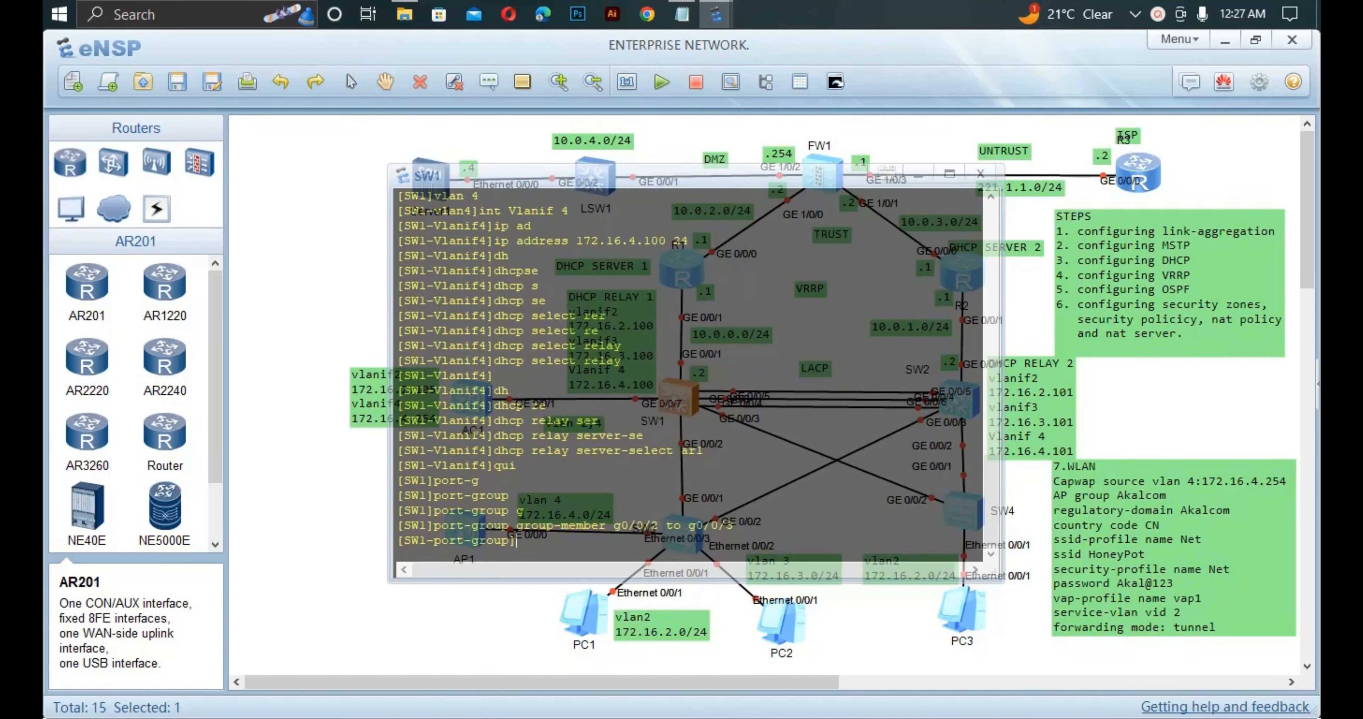
{"action": "type", "text": "po"}
{"action": "type", "text": "rt li"}
{"action": "key", "text": "Tab"}
{"action": "type", "text": "nk-t"}
{"action": "key", "text": "Tab"}
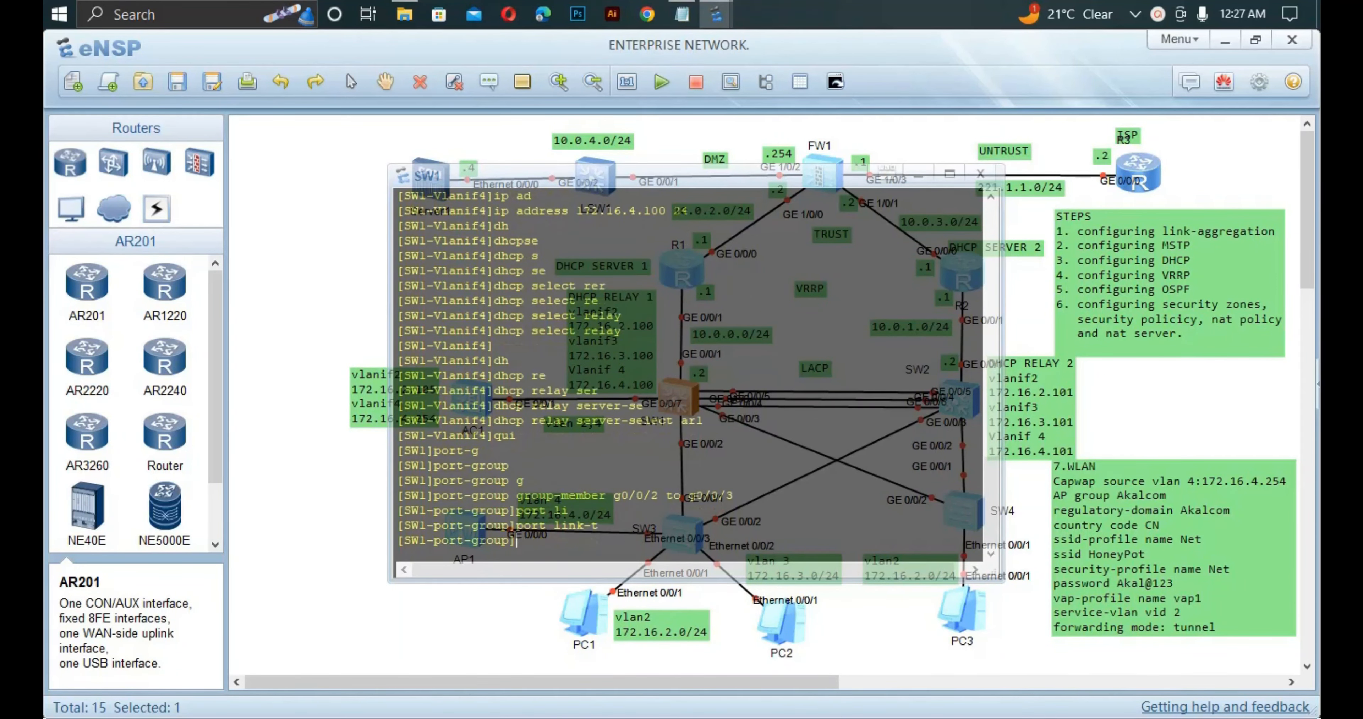
{"action": "type", "text": "t link-type"}
{"action": "key", "text": "Tab"}
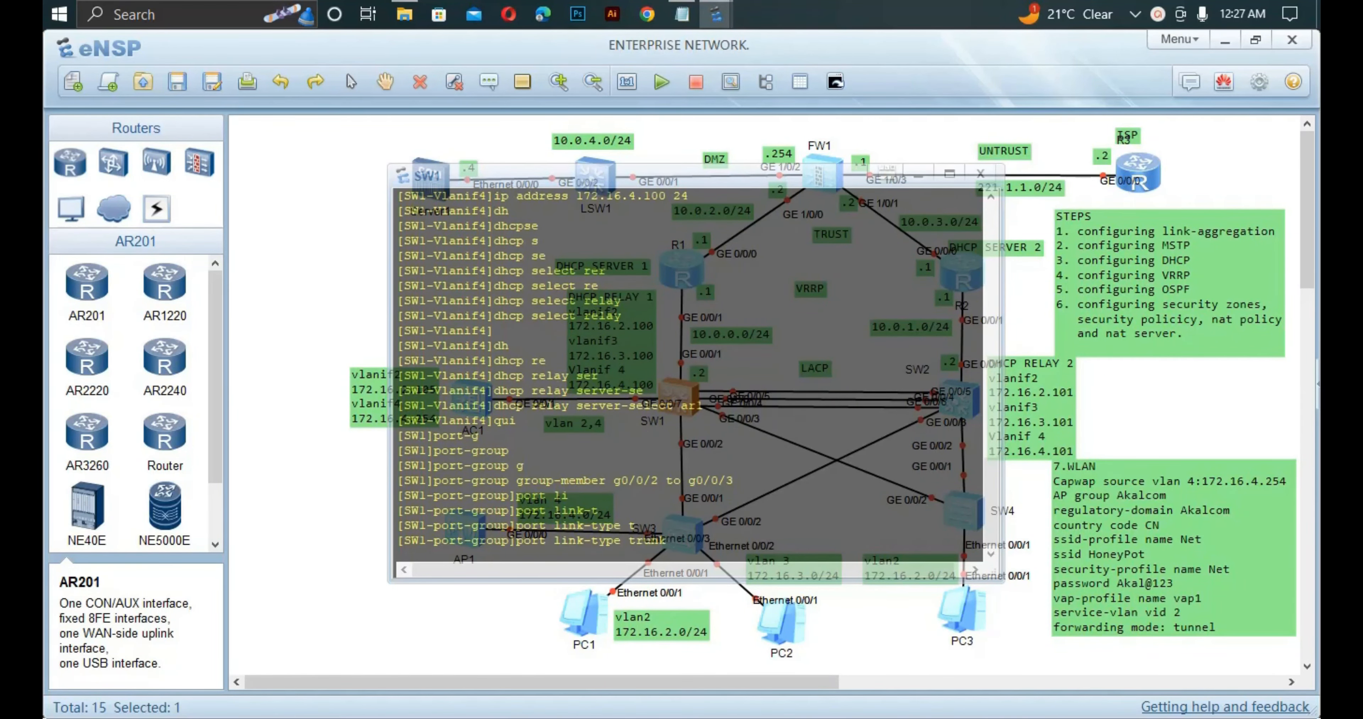
{"action": "key", "text": "Return"}
Permit VLAN 4 on the trunk ports and close SW1's console.
{"action": "type", "text": "po"}
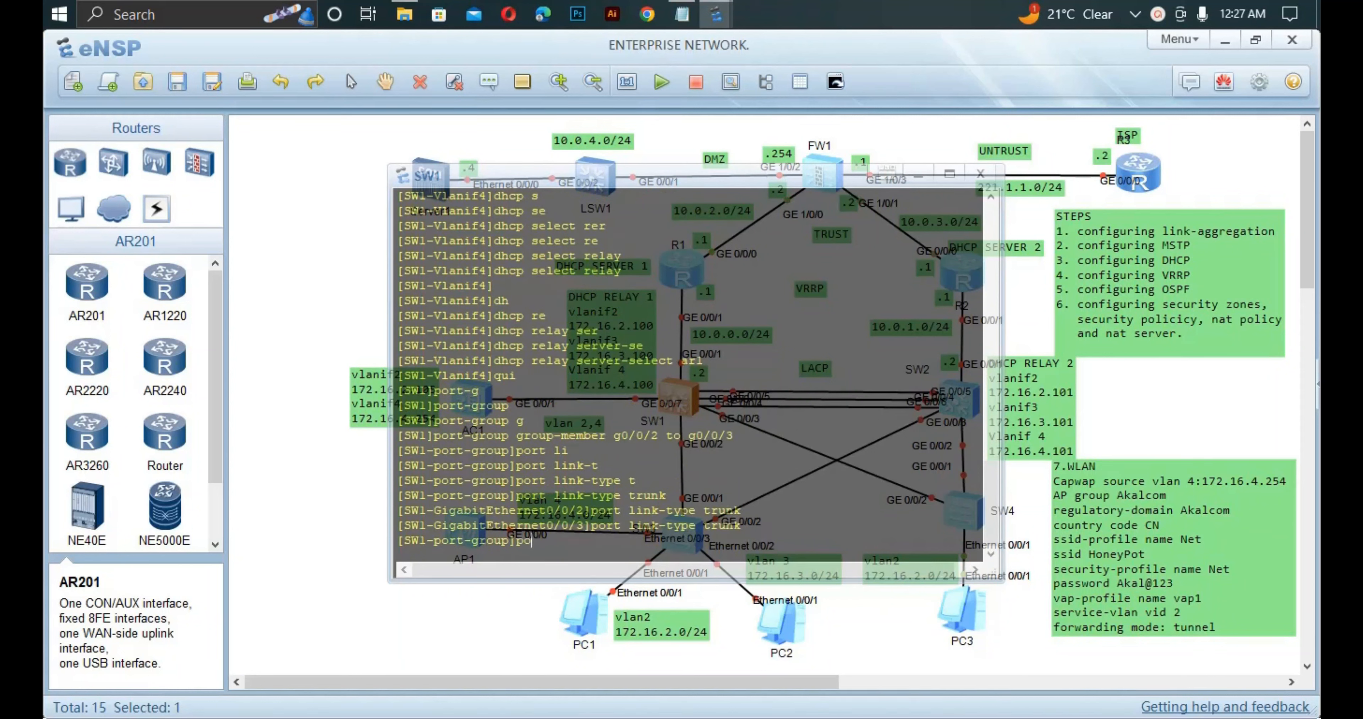
{"action": "type", "text": "r"}
{"action": "key", "text": "Tab"}
{"action": "type", "text": "t"}
{"action": "key", "text": "Tab"}
{"action": "type", "text": "al"}
{"action": "key", "text": "Tab"}
{"action": "type", "text": "v"}
{"action": "key", "text": "Tab"}
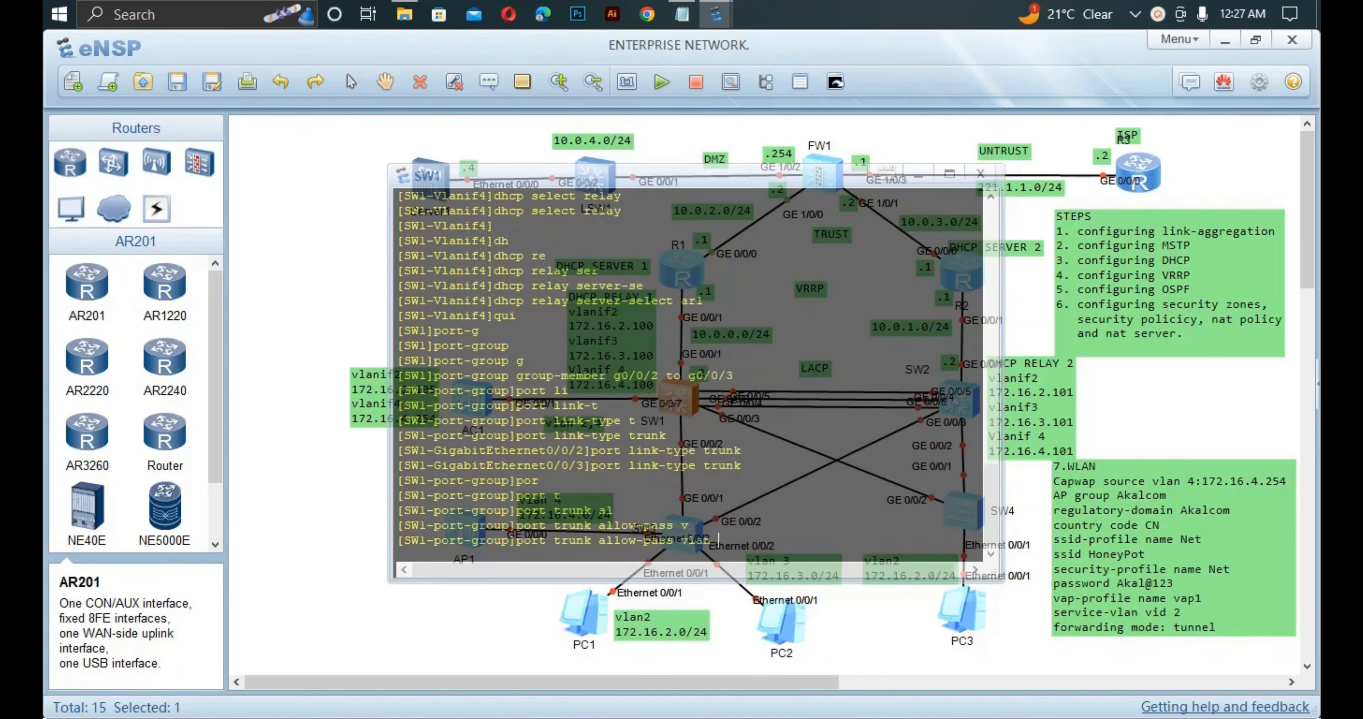
{"action": "type", "text": "4"}
{"action": "key", "text": "Return"}
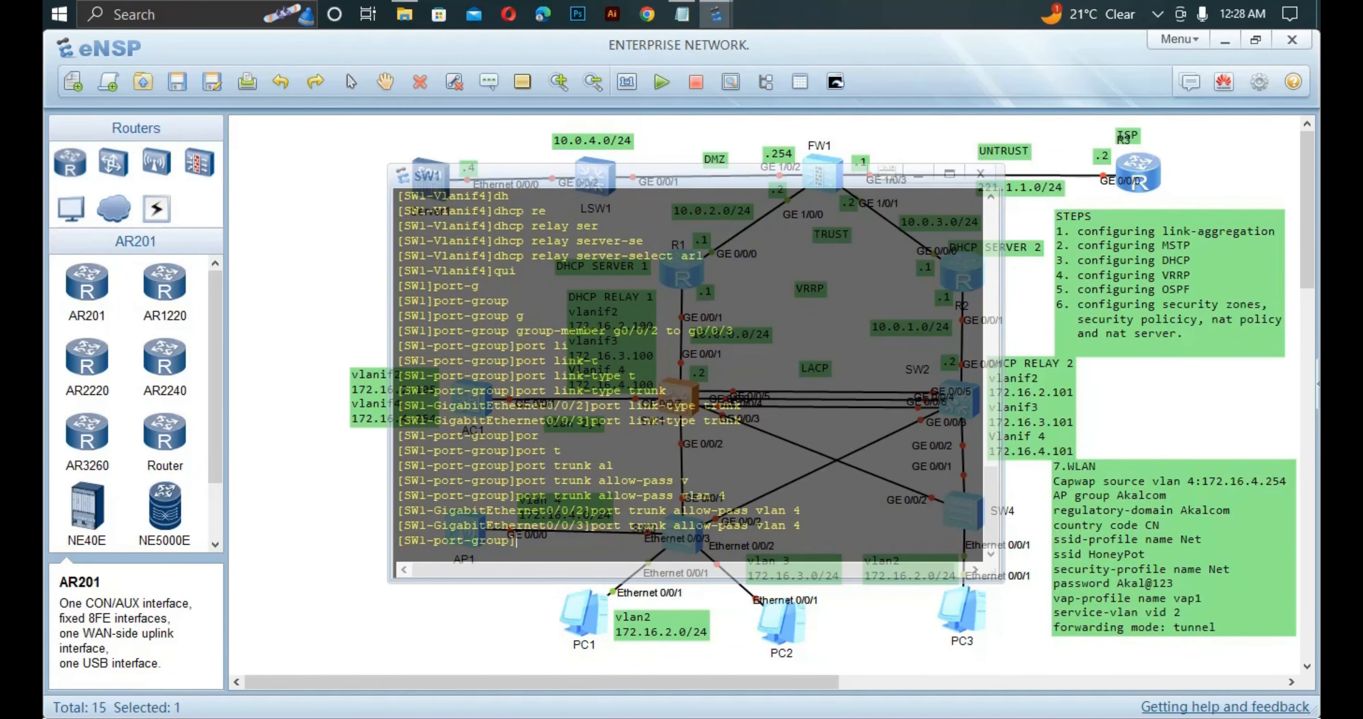
{"action": "left_click", "coordinate": [313, 296]}
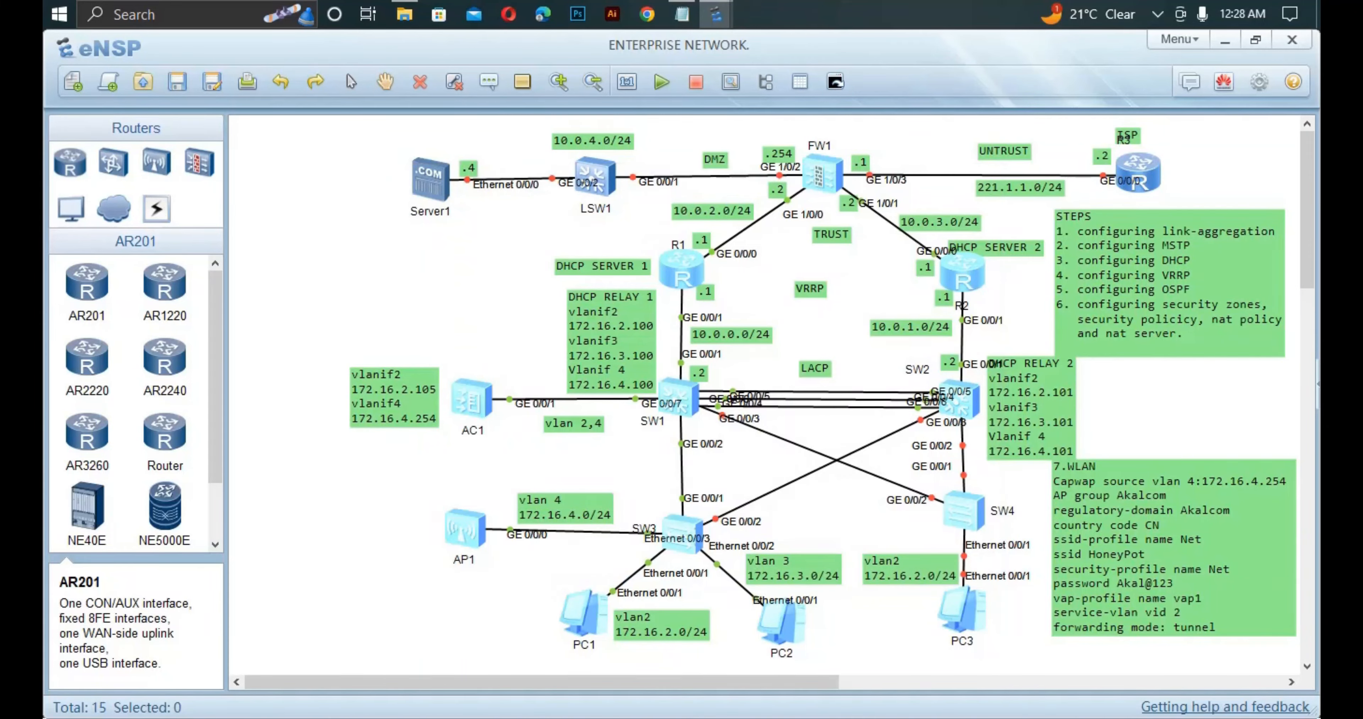
Open SW2's console, enter system view and create VLAN 4.
{"action": "double_click", "coordinate": [959, 400]}
{"action": "key", "text": "Return"}
{"action": "type", "text": "sys"}
{"action": "key", "text": "Return"}
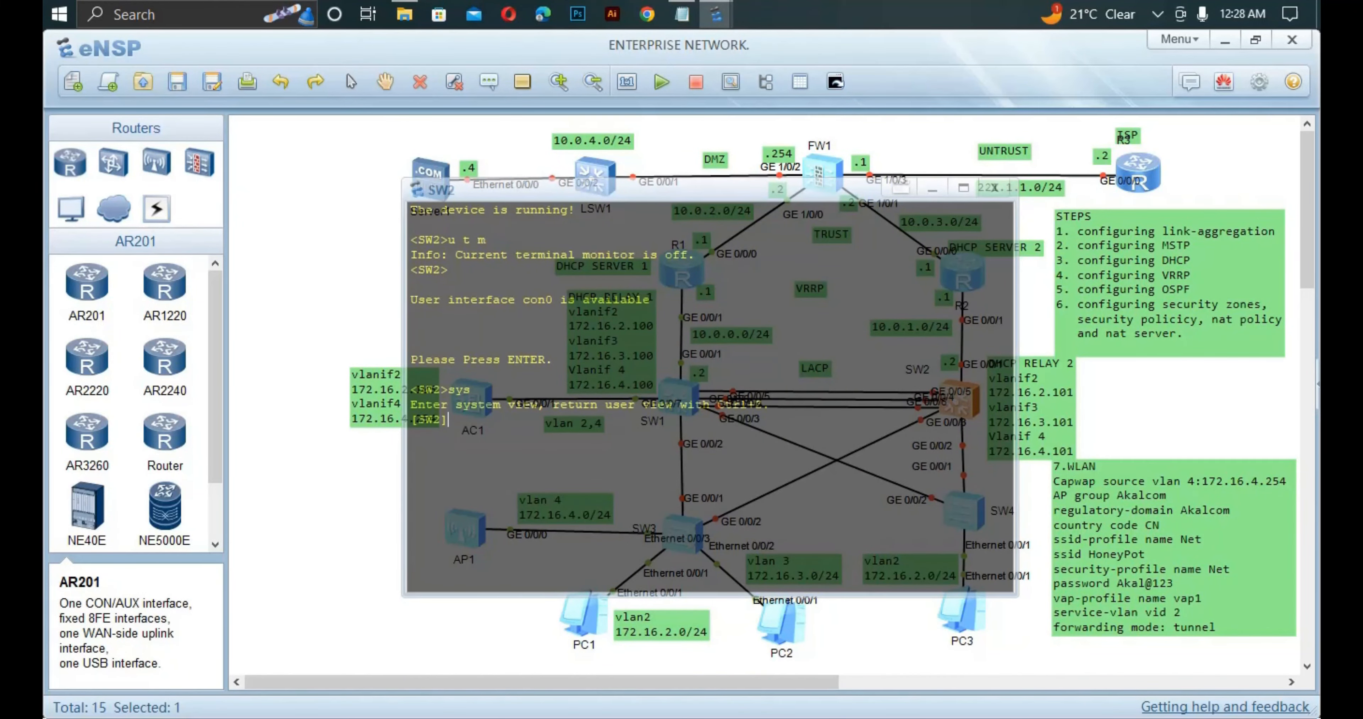
{"action": "type", "text": "vlan"}
{"action": "key", "text": "Tab"}
{"action": "type", "text": "4"}
{"action": "key", "text": "Return"}
{"action": "type", "text": "q"}
{"action": "key", "text": "Return"}
Group GE0/0/2 to GE0/0/3 into a port group set to trunk link type.
{"action": "type", "text": "po"}
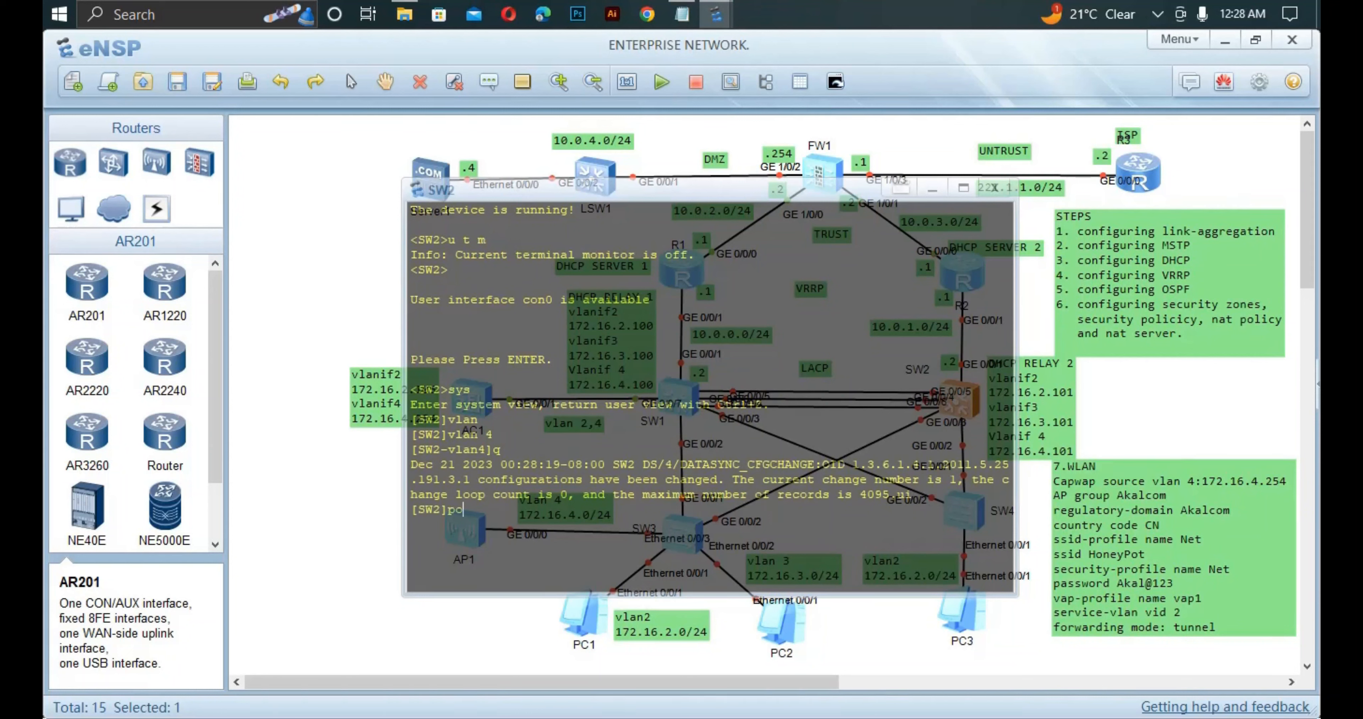
{"action": "type", "text": "rt-"}
{"action": "key", "text": "Tab"}
{"action": "key", "text": "Tab"}
{"action": "key", "text": "Tab"}
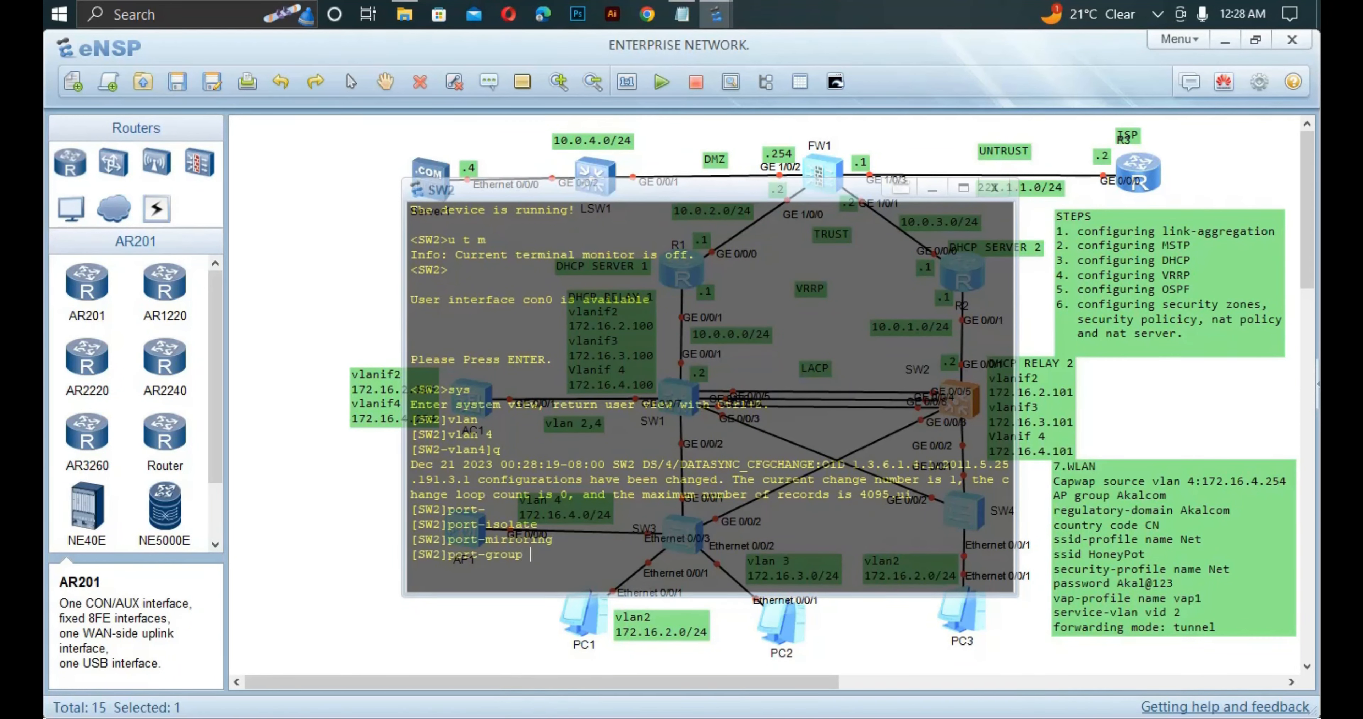
{"action": "type", "text": "g"}
{"action": "key", "text": "Tab"}
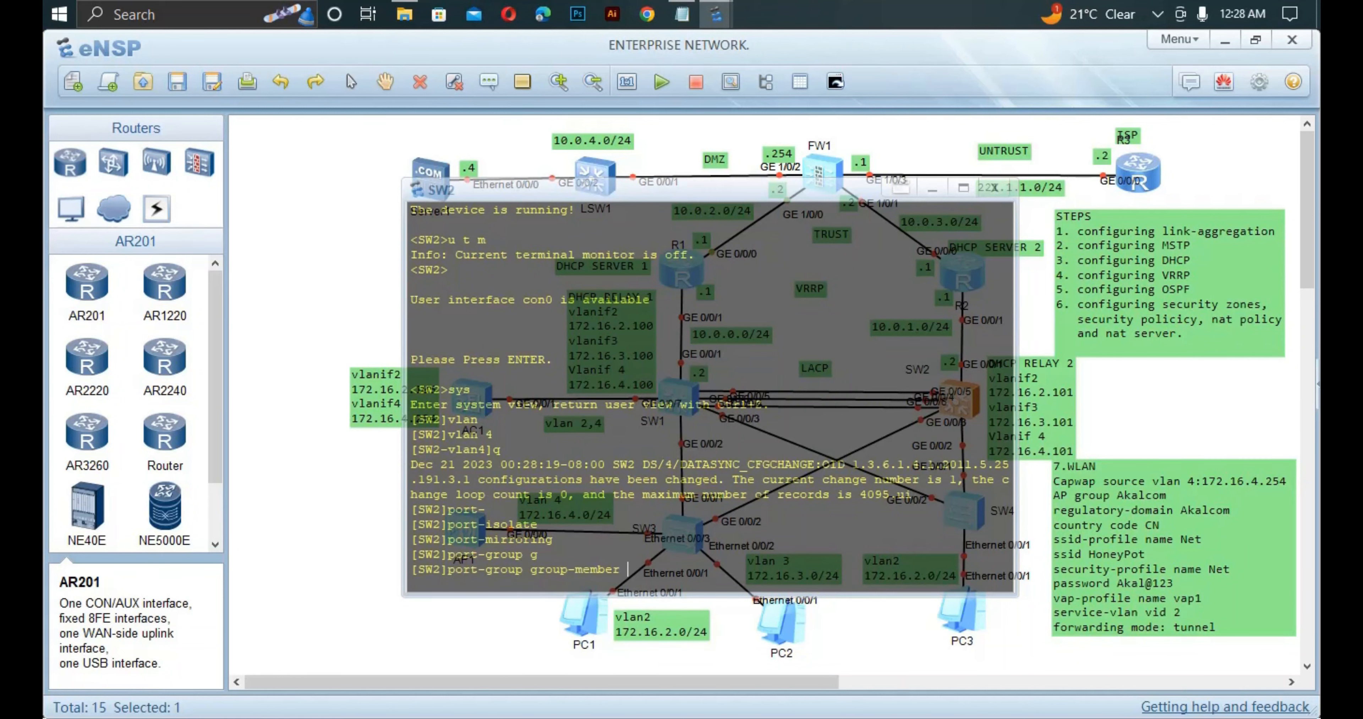
{"action": "type", "text": "g0/0/2 to g0/0/3"}
{"action": "key", "text": "Return"}
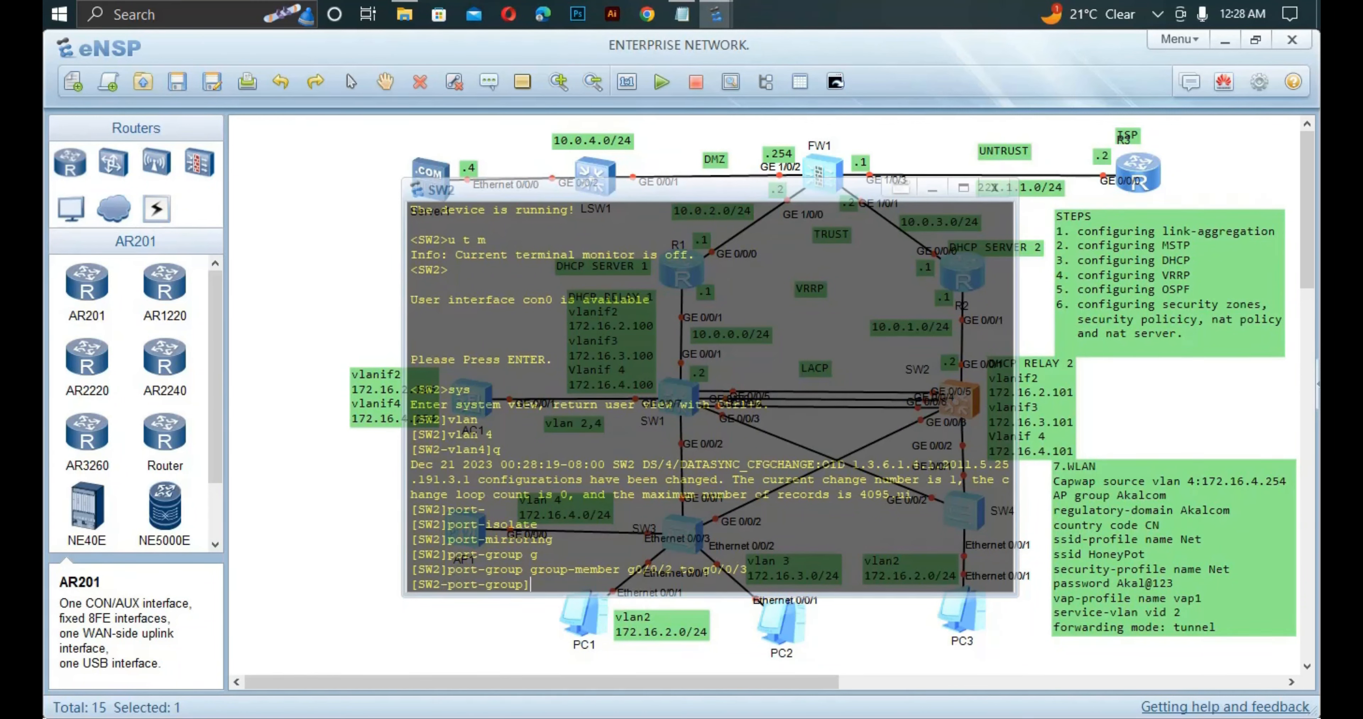
{"action": "type", "text": "port li"}
{"action": "key", "text": "Tab"}
{"action": "type", "text": "type t"}
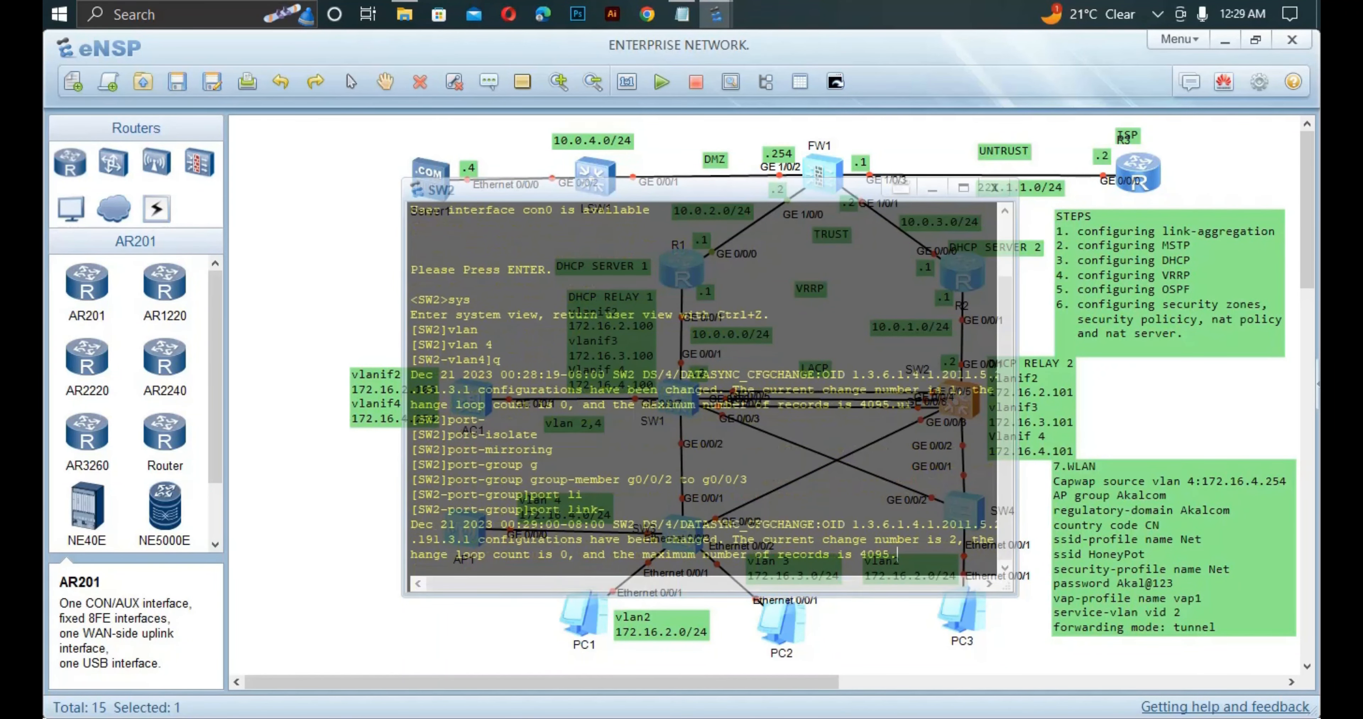
{"action": "key", "text": "Tab"}
{"action": "key", "text": "Return"}
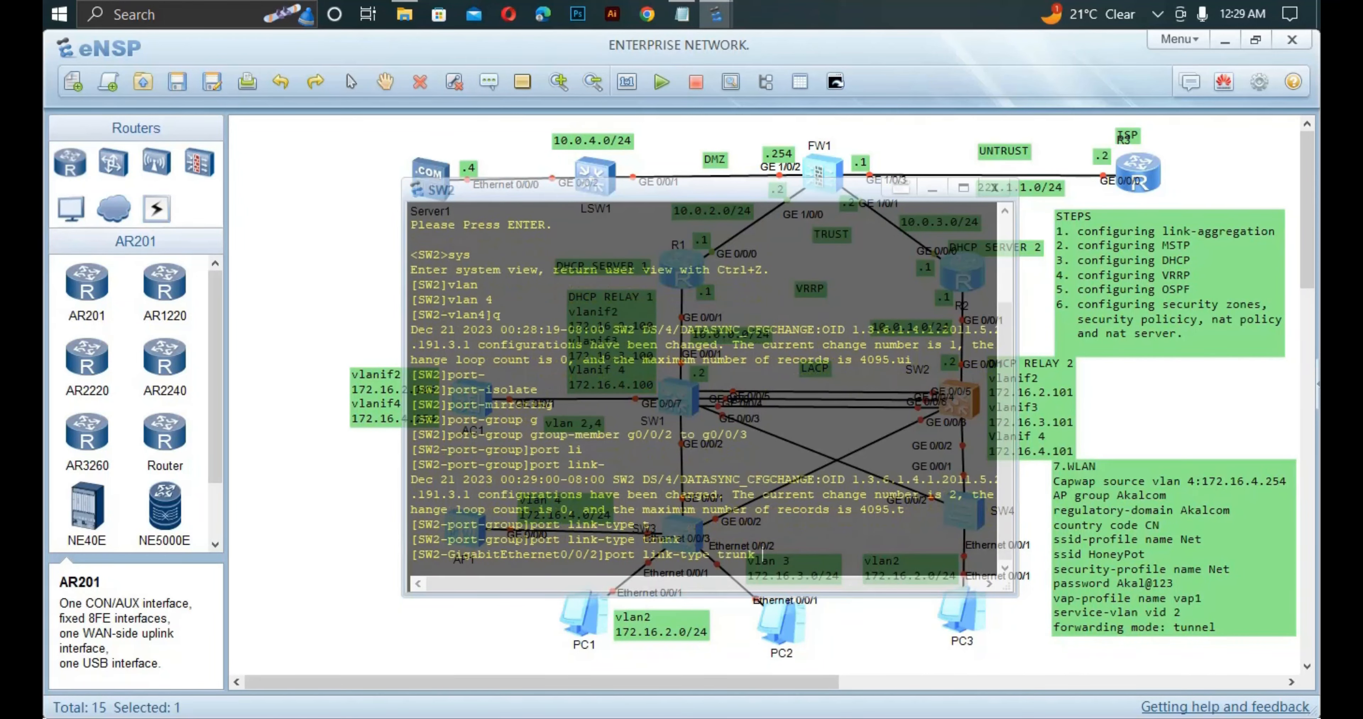
Permit VLAN 4 on SW2's trunk ports and close its console.
{"action": "type", "text": "port"}
{"action": "key", "text": "Tab"}
{"action": "key", "text": "Tab"}
{"action": "key", "text": "Tab"}
{"action": "key", "text": "Tab"}
{"action": "type", "text": "t"}
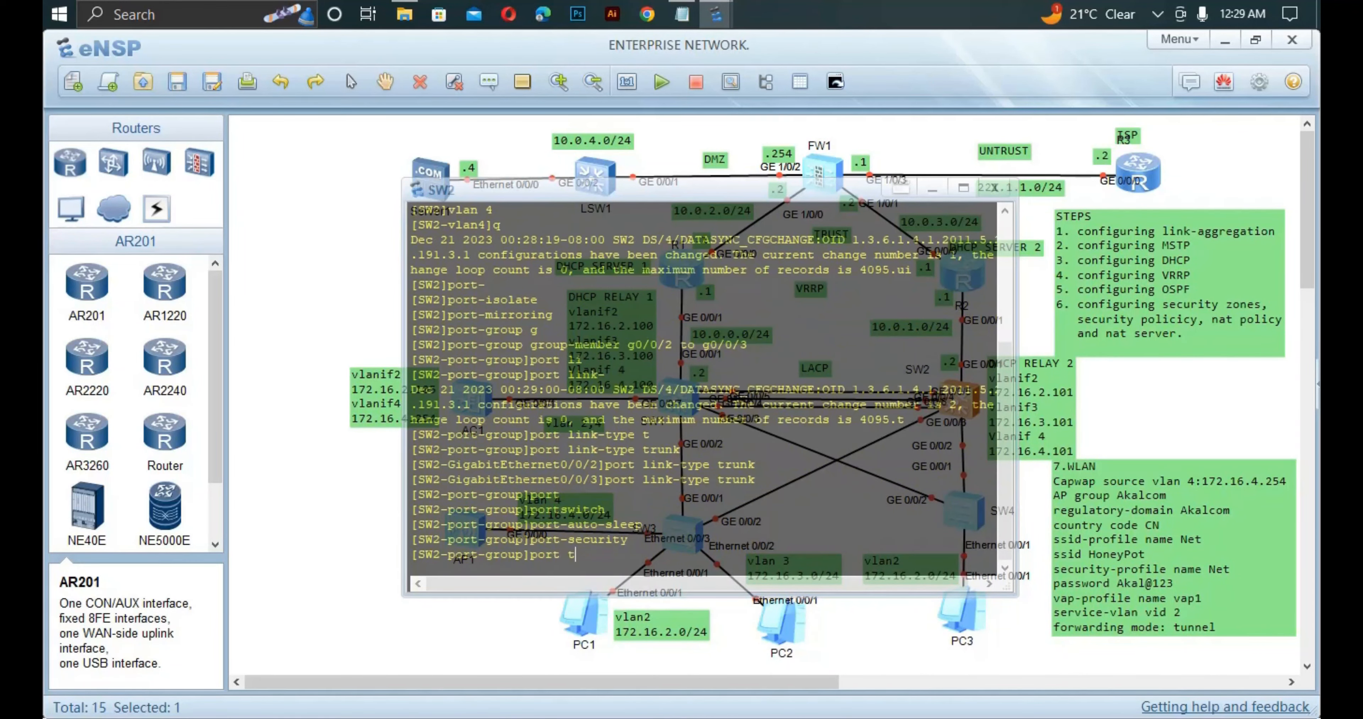
{"action": "key", "text": "Tab"}
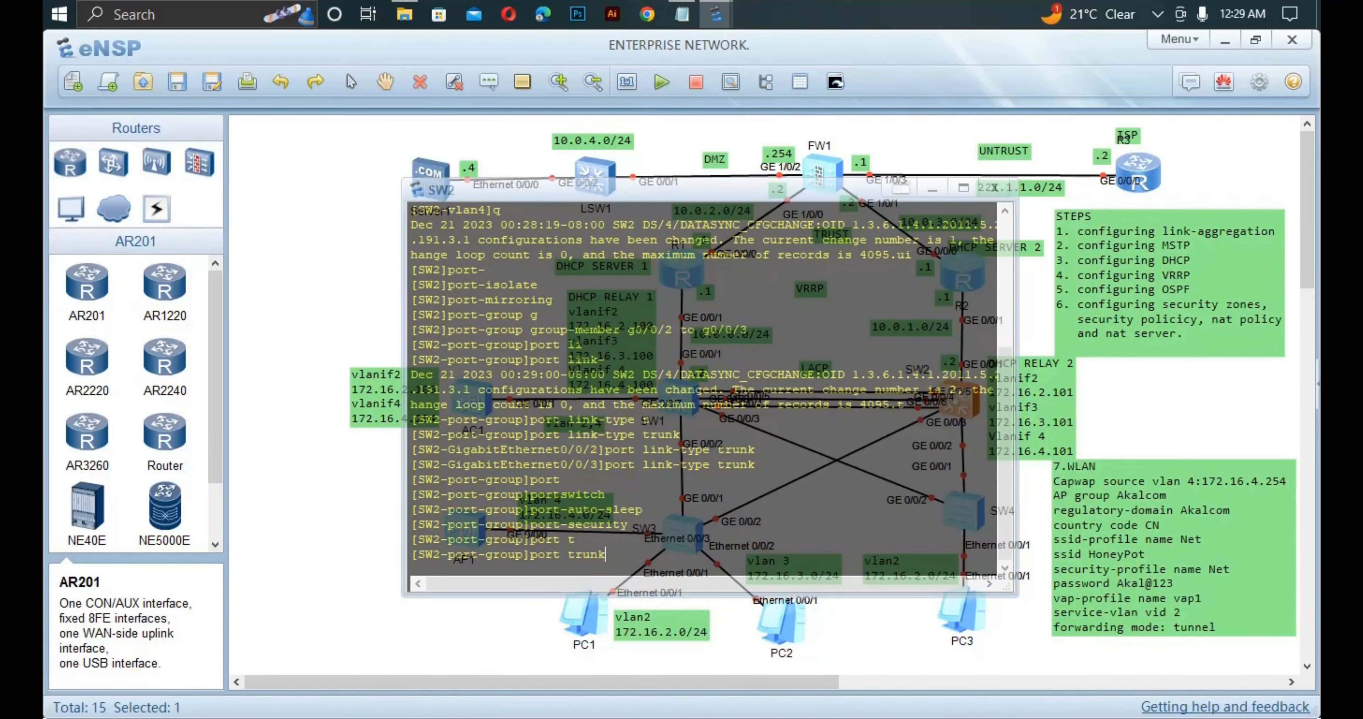
{"action": "type", "text": "al"}
{"action": "key", "text": "Tab"}
{"action": "type", "text": "v"}
{"action": "key", "text": "Tab"}
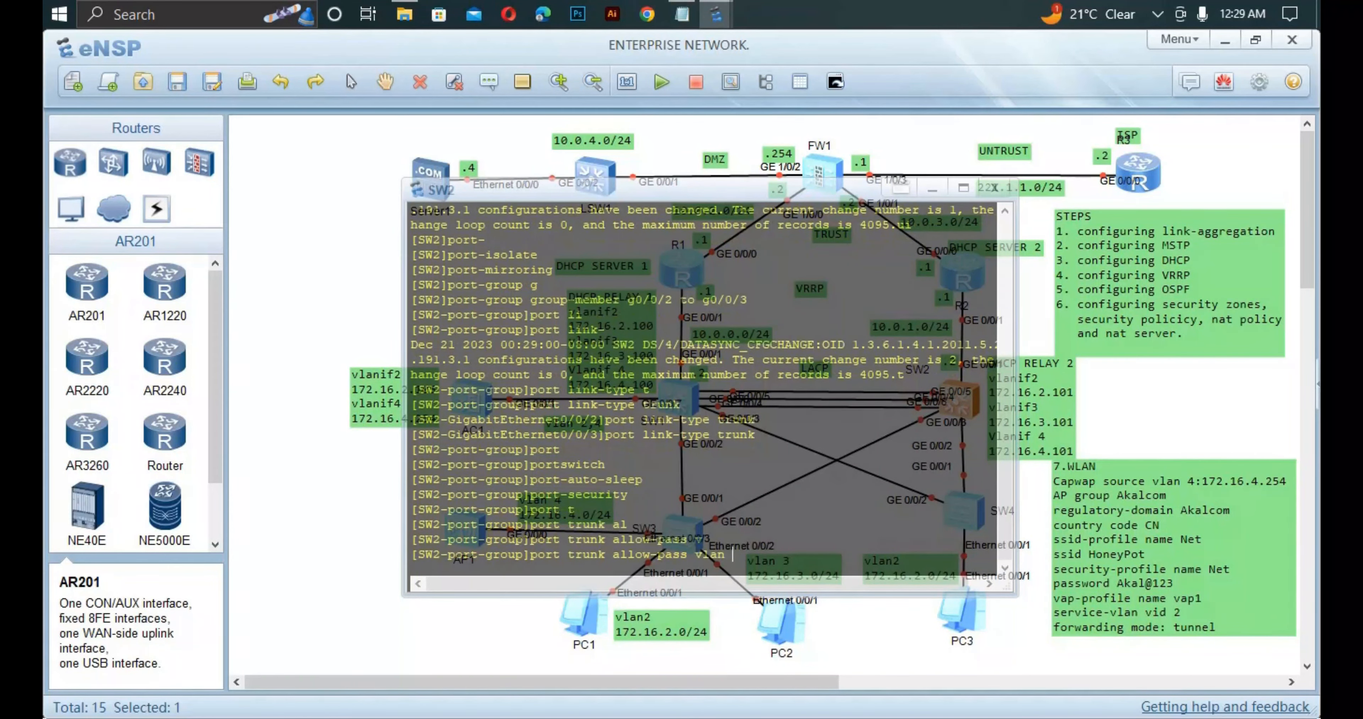
{"action": "type", "text": "4"}
{"action": "key", "text": "Return"}
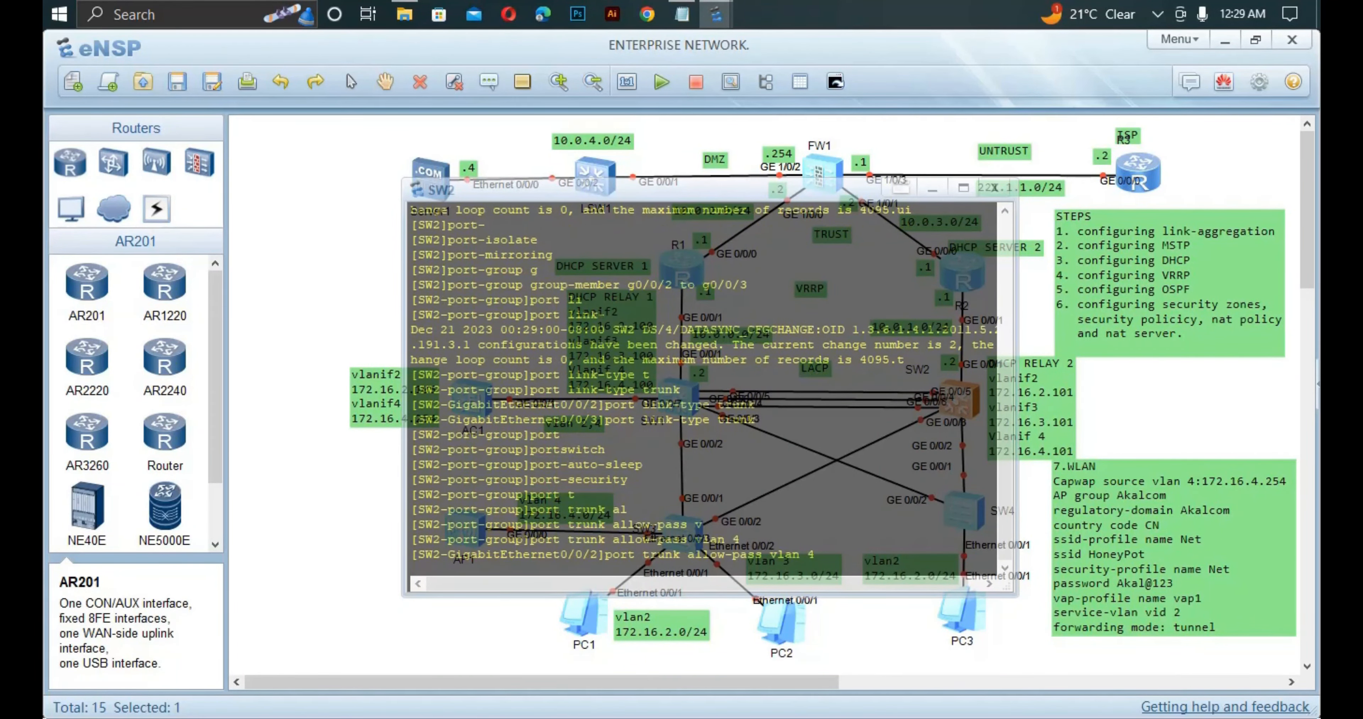
{"action": "key", "text": "Return"}
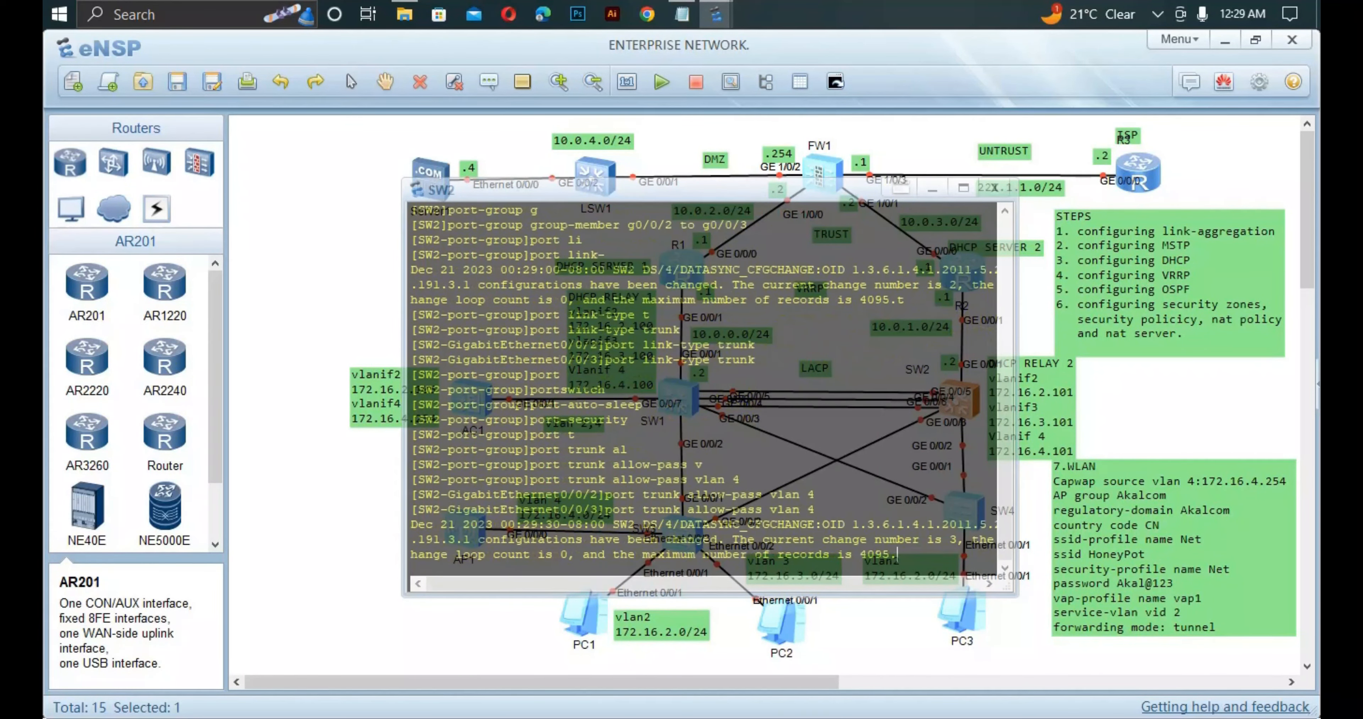
{"action": "key", "text": "alt+F4"}
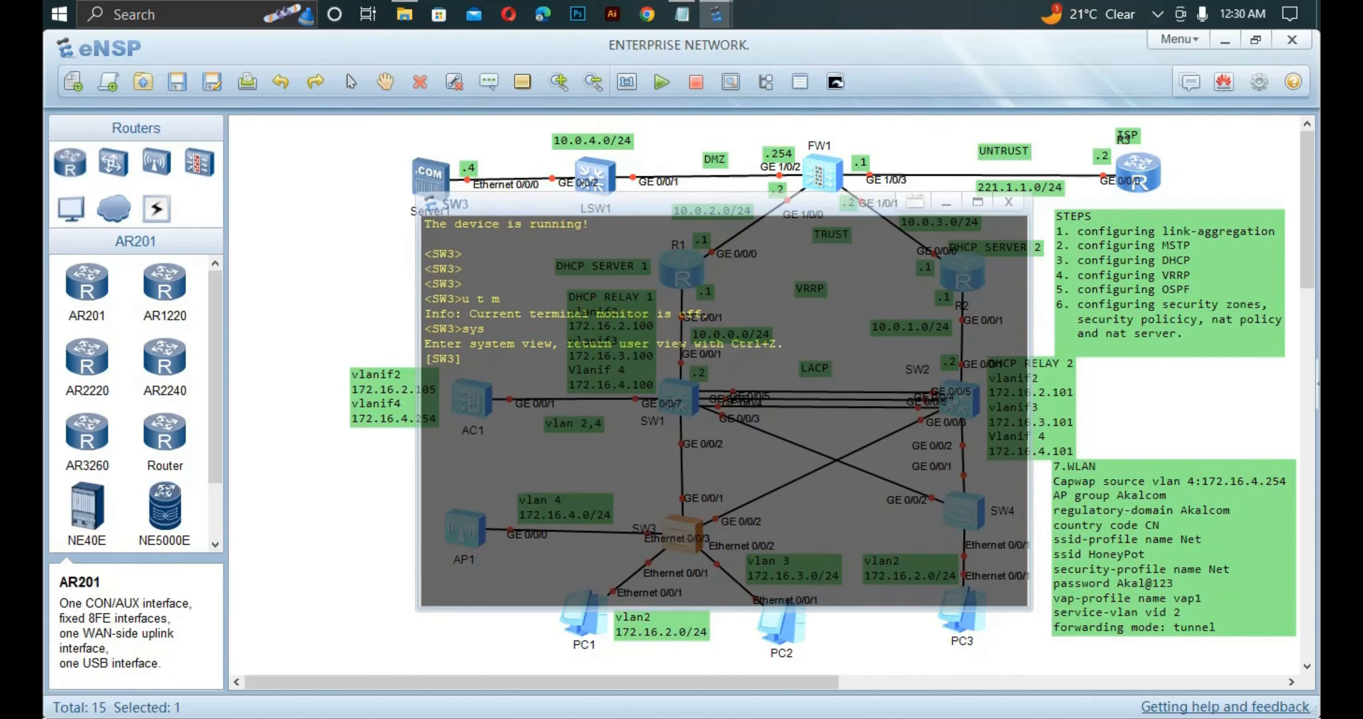
Create VLAN 4 on SW3.
{"action": "type", "text": "vla"}
{"action": "key", "text": "Tab"}
{"action": "type", "text": "4"}
{"action": "key", "text": "Return"}
{"action": "type", "text": "qu"}
{"action": "key", "text": "Return"}
Group SW3's ports GE0/0/1 to GE0/0/2 into a port group, correcting the mistyped range.
{"action": "type", "text": "port-"}
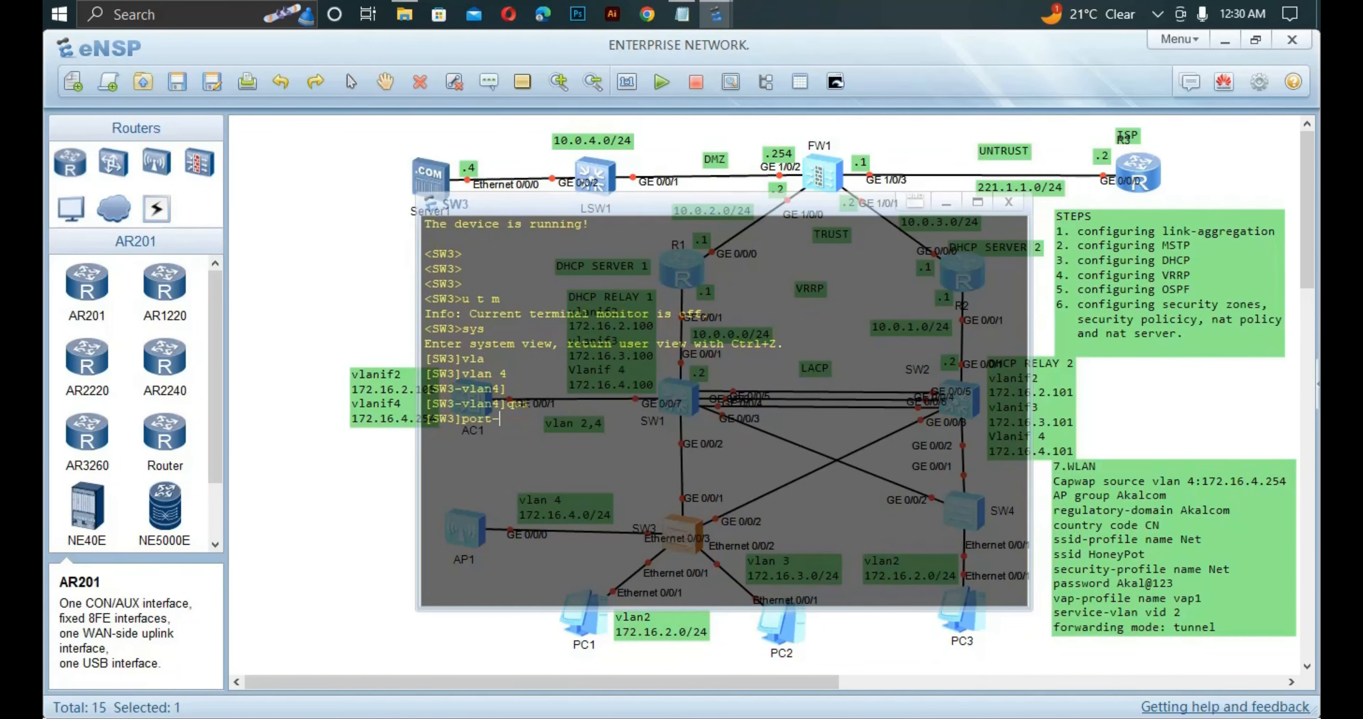
{"action": "type", "text": "g"}
{"action": "key", "text": "Tab"}
{"action": "type", "text": "g"}
{"action": "key", "text": "Tab"}
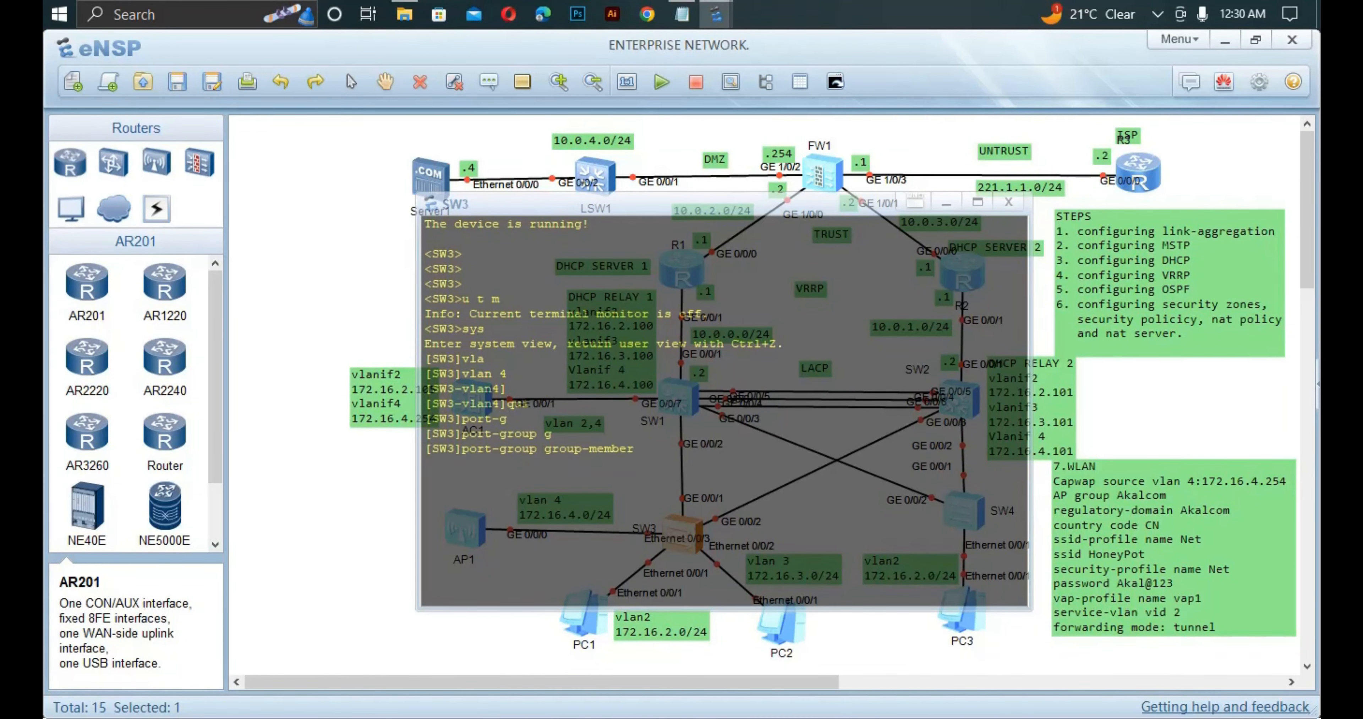
{"action": "type", "text": "g0/0/1 to g0/0/3"}
{"action": "key", "text": "Return"}
{"action": "key", "text": "Up"}
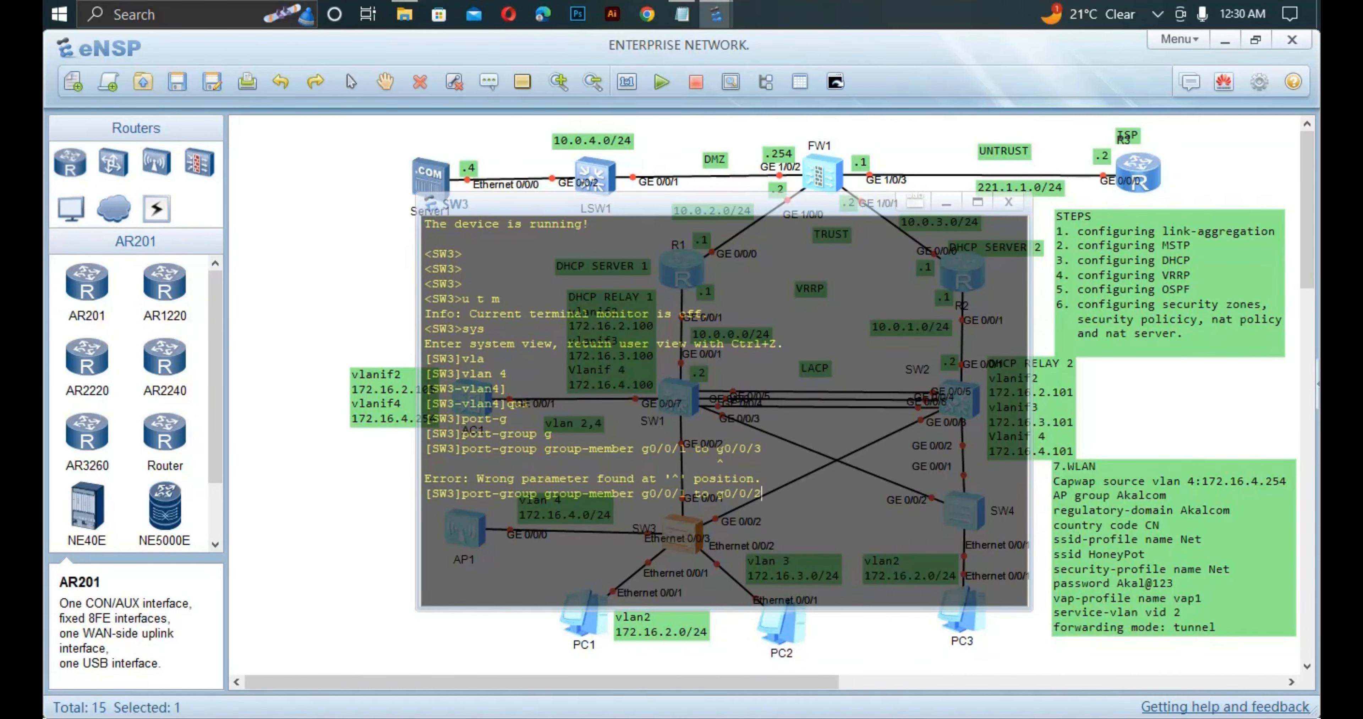
{"action": "key", "text": "Return"}
Make the grouped GE0/0/1–GE0/0/2 ports trunk ports.
{"action": "type", "text": "port-group]port li"}
{"action": "key", "text": "Tab"}
{"action": "type", "text": "t"}
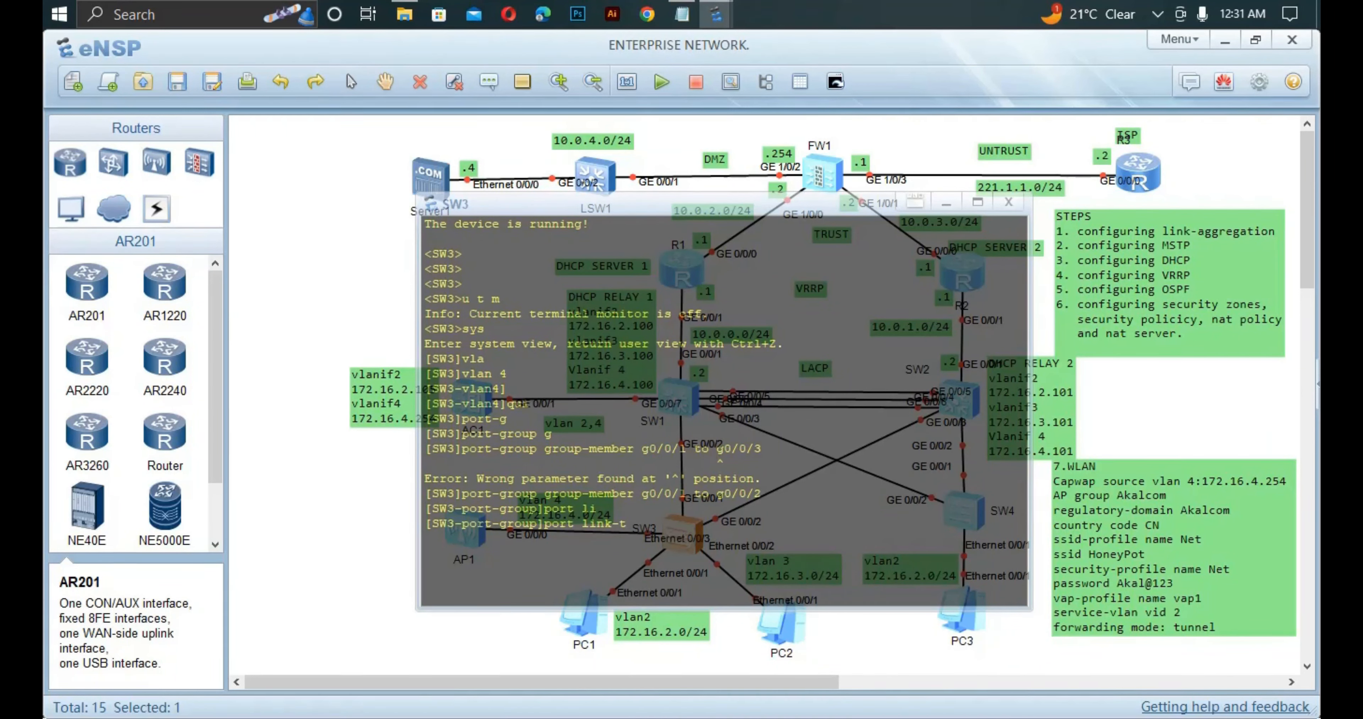
{"action": "type", "text": " t"}
{"action": "key", "text": "Tab"}
{"action": "key", "text": "Return"}
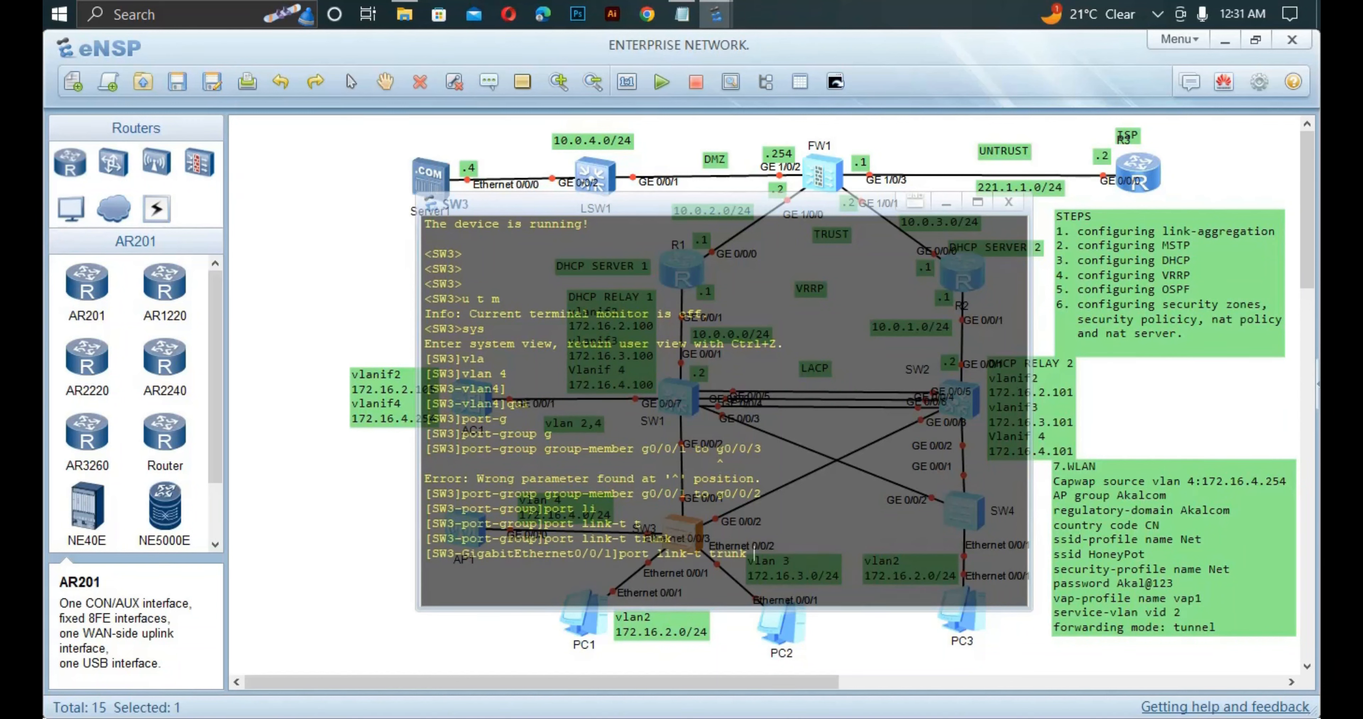
Type 'port trunk allow-pass vlan' for the grouped trunk ports.
{"action": "type", "text": "port t"}
{"action": "key", "text": "Tab"}
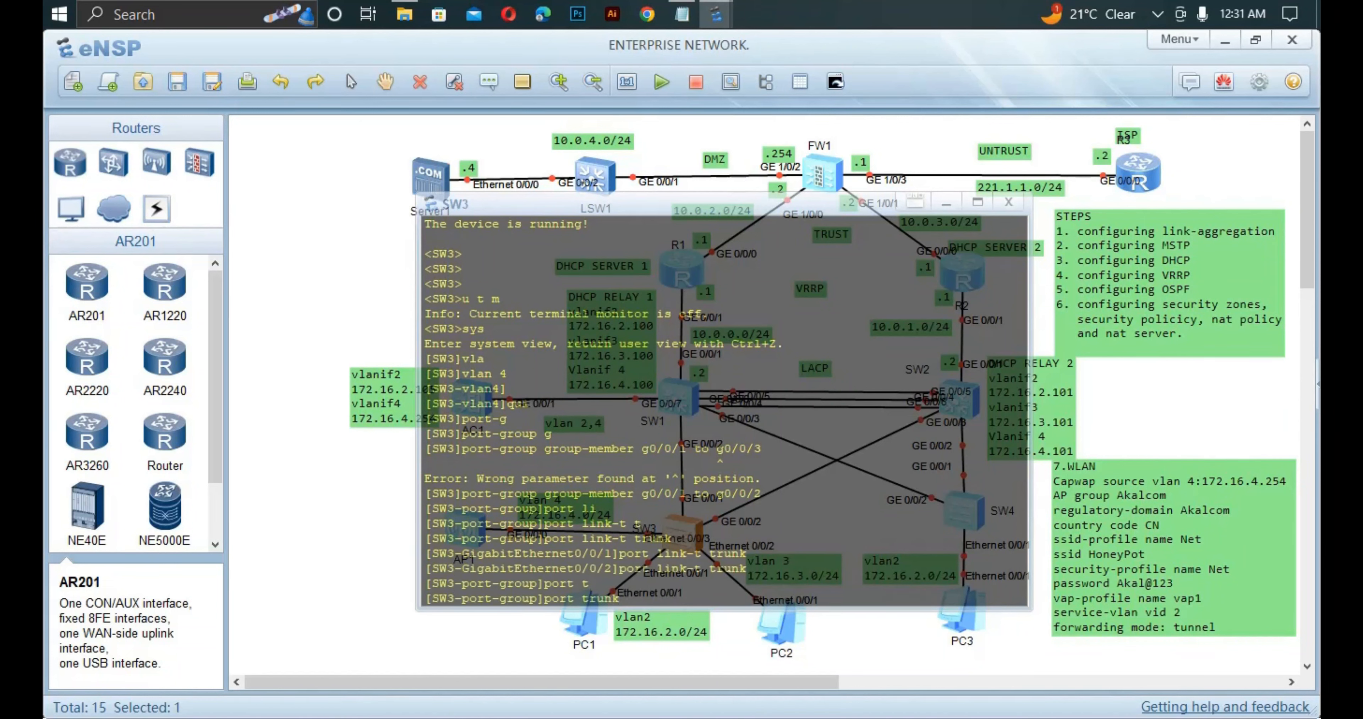
{"action": "type", "text": "a"}
{"action": "key", "text": "Tab"}
{"action": "type", "text": "v"}
{"action": "key", "text": "Tab"}
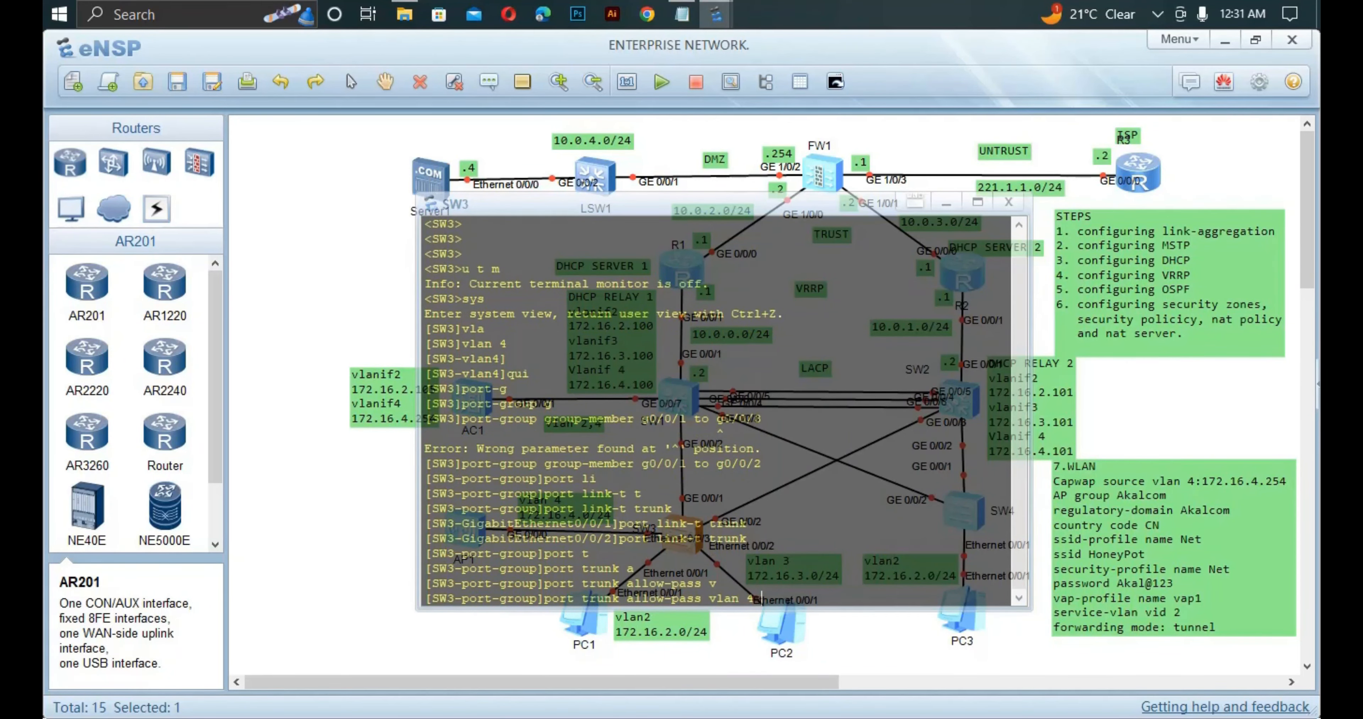
Open SW4's console, enter system view and create VLAN 4.
{"action": "double_click", "coordinate": [963, 510]}
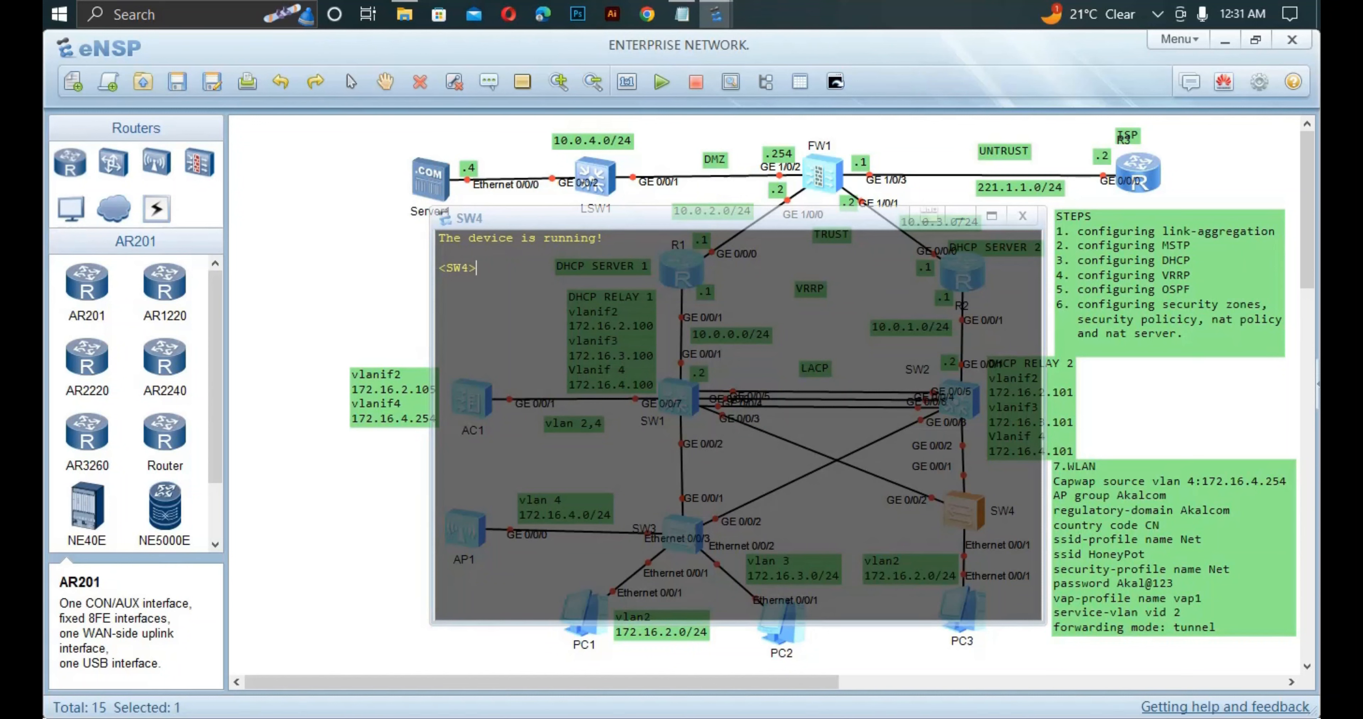
{"action": "type", "text": "sys"}
{"action": "key", "text": "Return"}
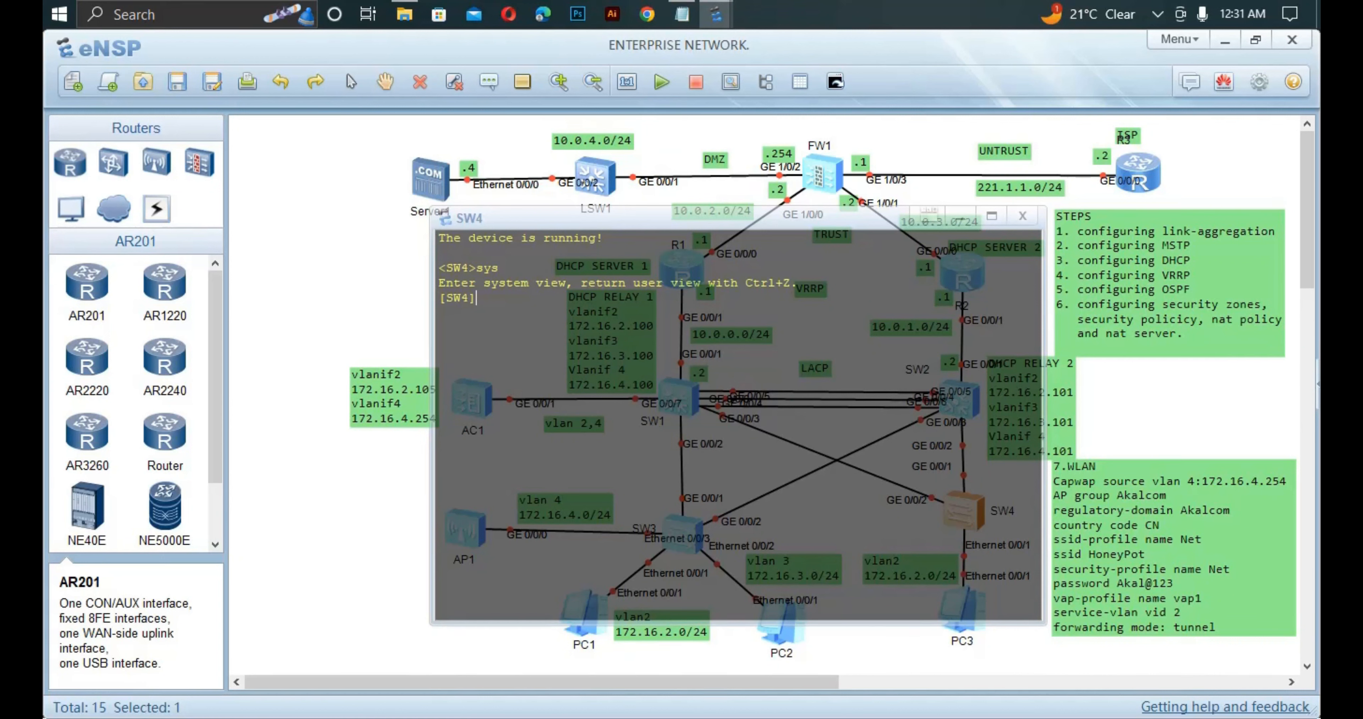
{"action": "type", "text": "vla"}
{"action": "type", "text": "vlan 4 qui"}
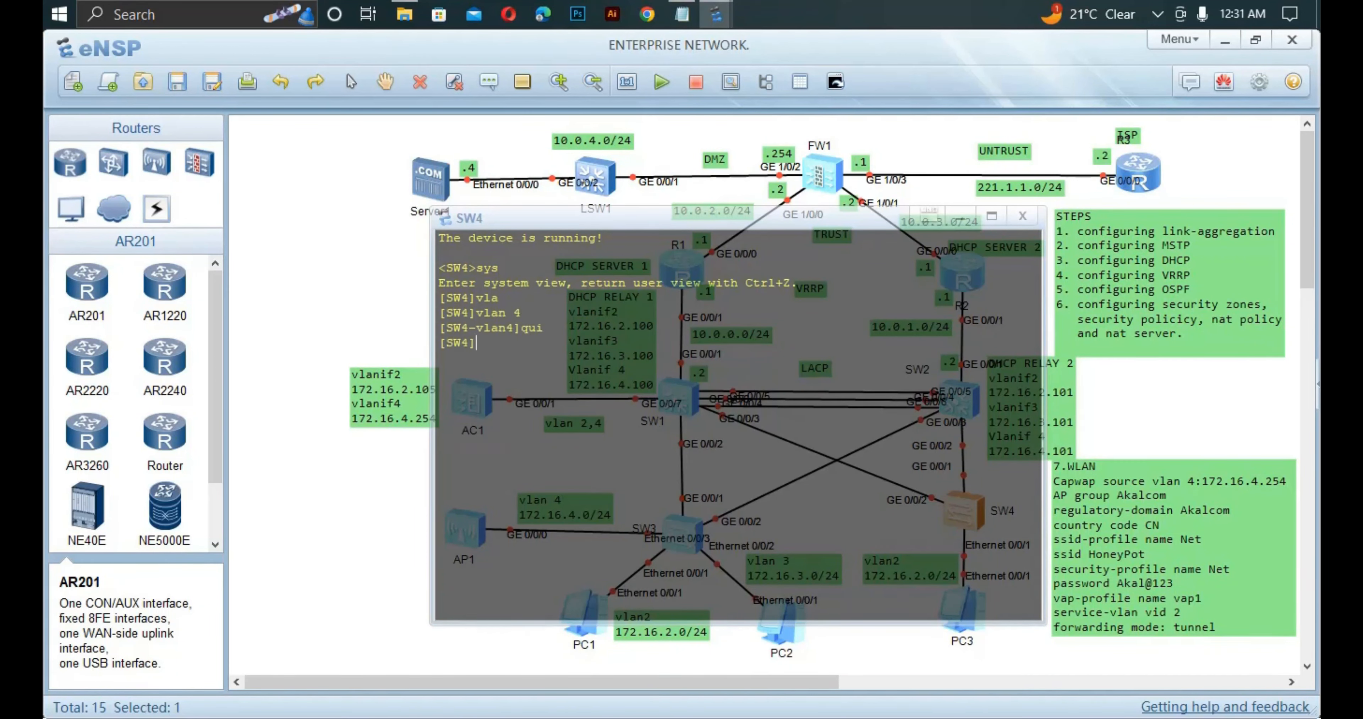
Group SW4's GE0/0/1 to GE0/0/2 and make them trunk ports.
{"action": "type", "text": "port-group g"}
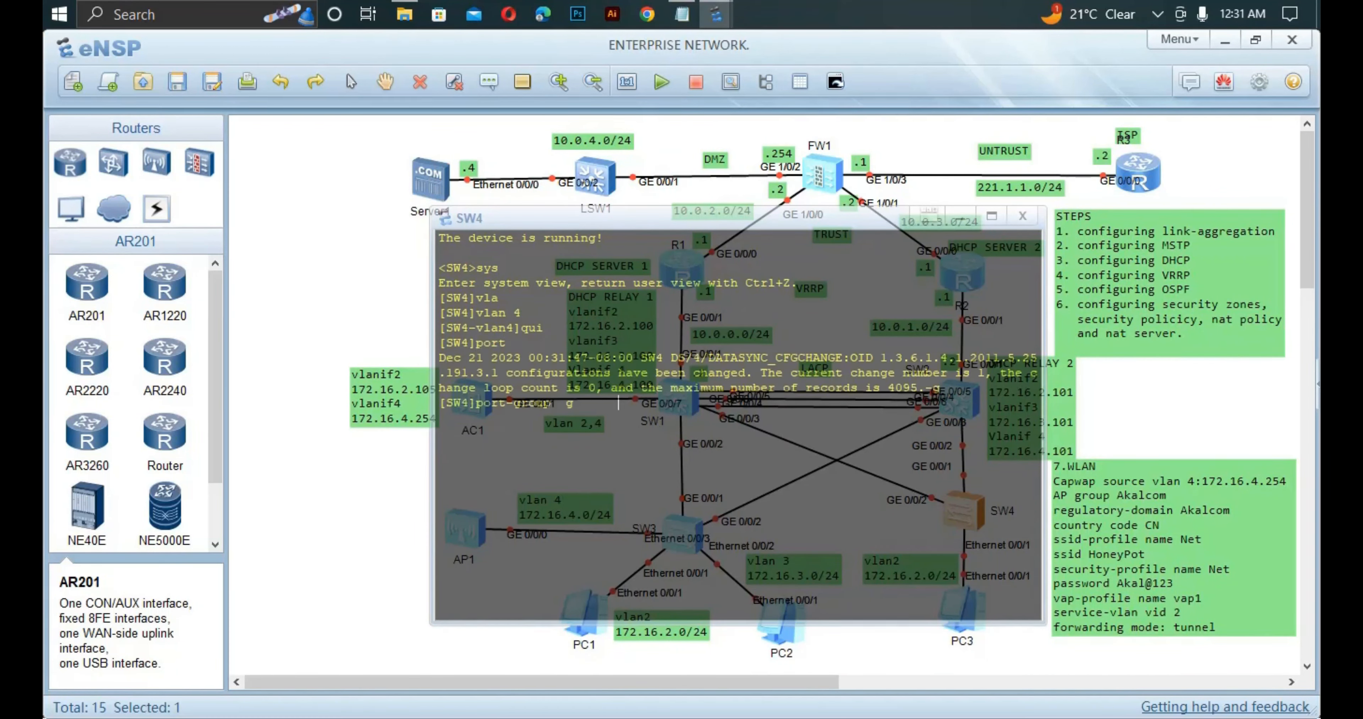
{"action": "key", "text": "Tab"}
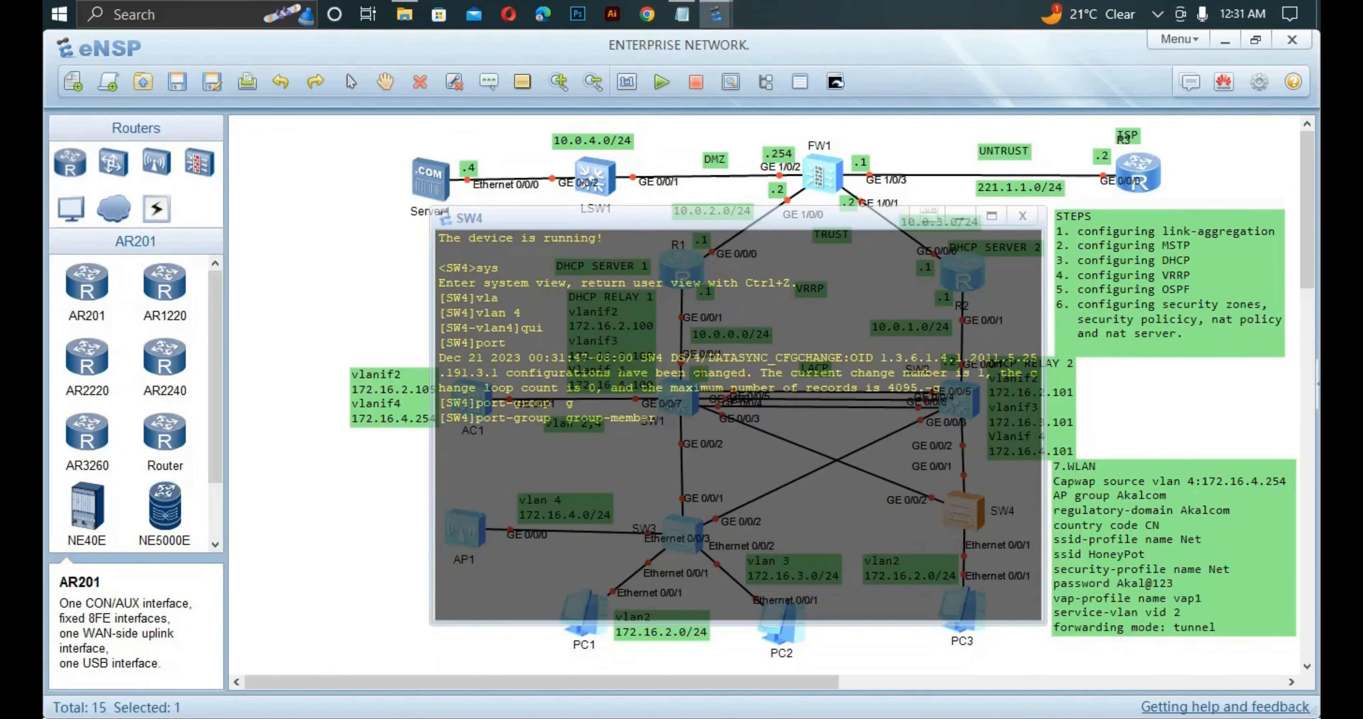
{"action": "type", "text": "g0/0/1 to g0/0/2"}
{"action": "key", "text": "Return"}
{"action": "type", "text": "port link-t"}
{"action": "key", "text": "Tab"}
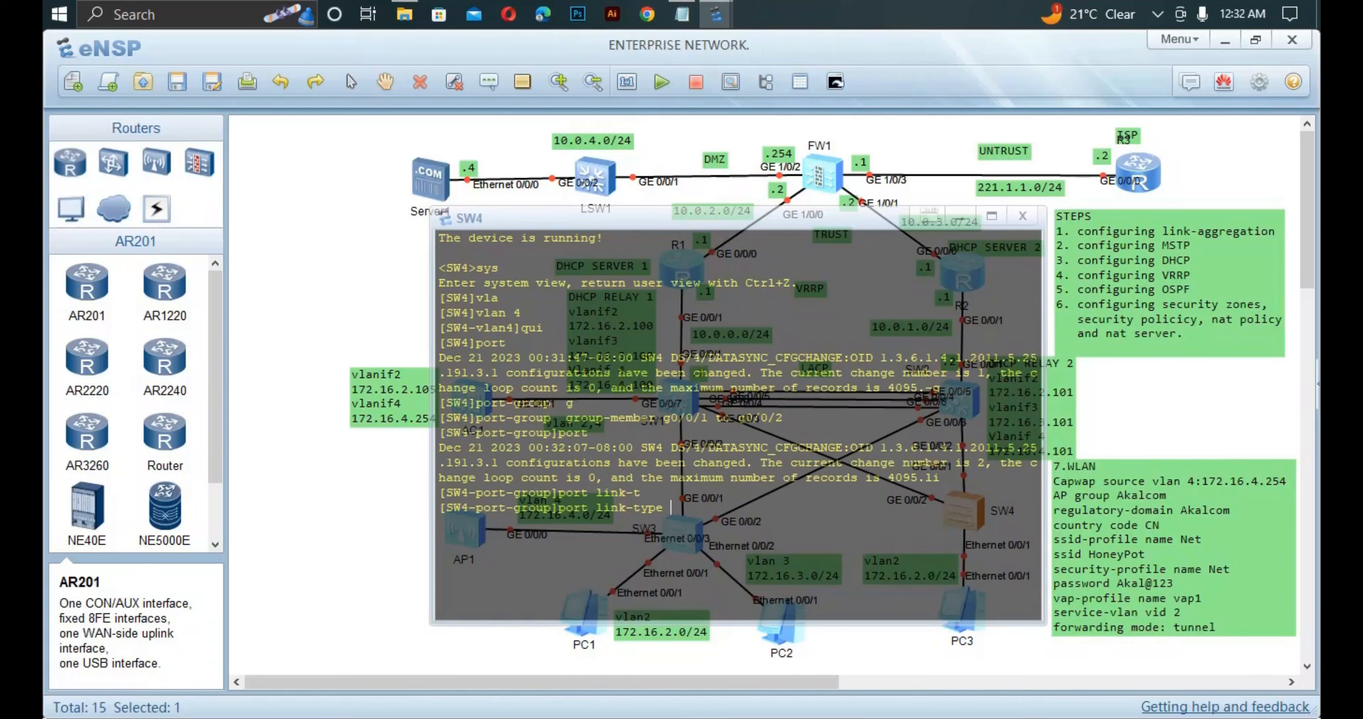
{"action": "type", "text": "t"}
{"action": "key", "text": "Tab"}
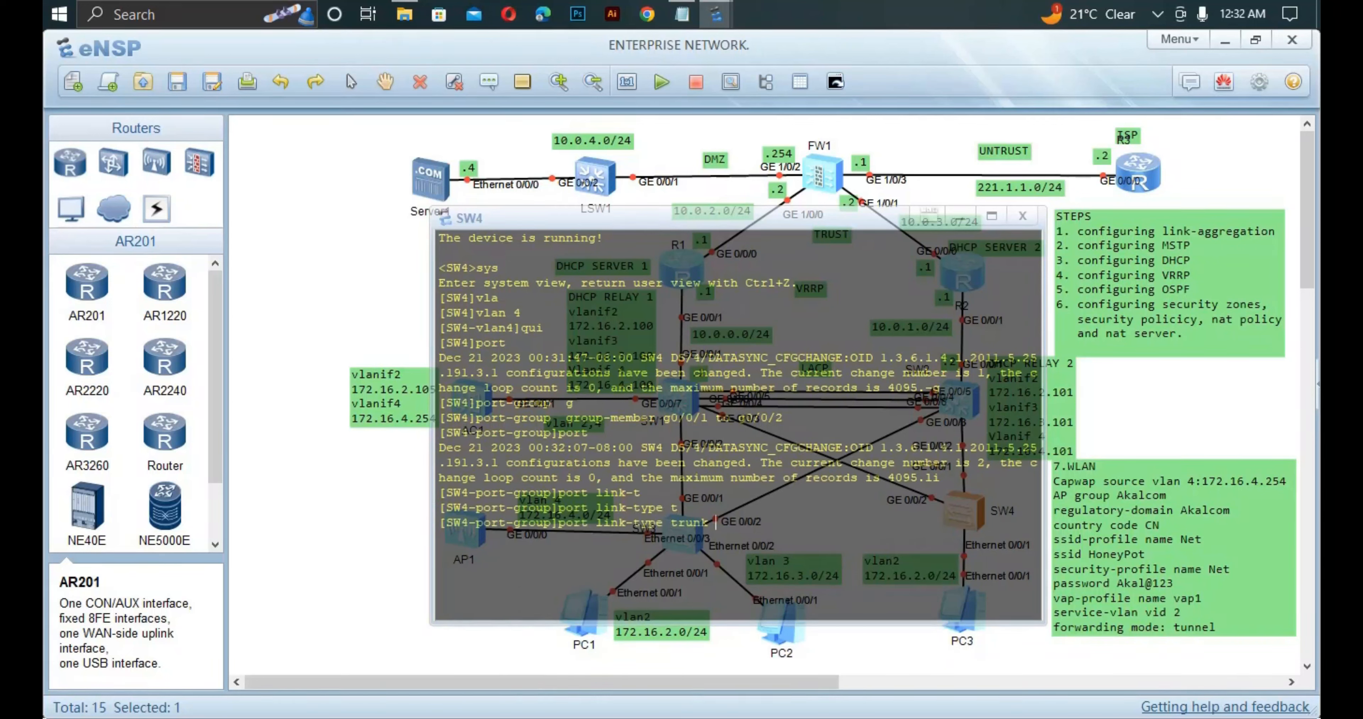
{"action": "key", "text": "Return"}
Allow VLAN 4 on SW4's grouped trunk ports.
{"action": "type", "text": "po"}
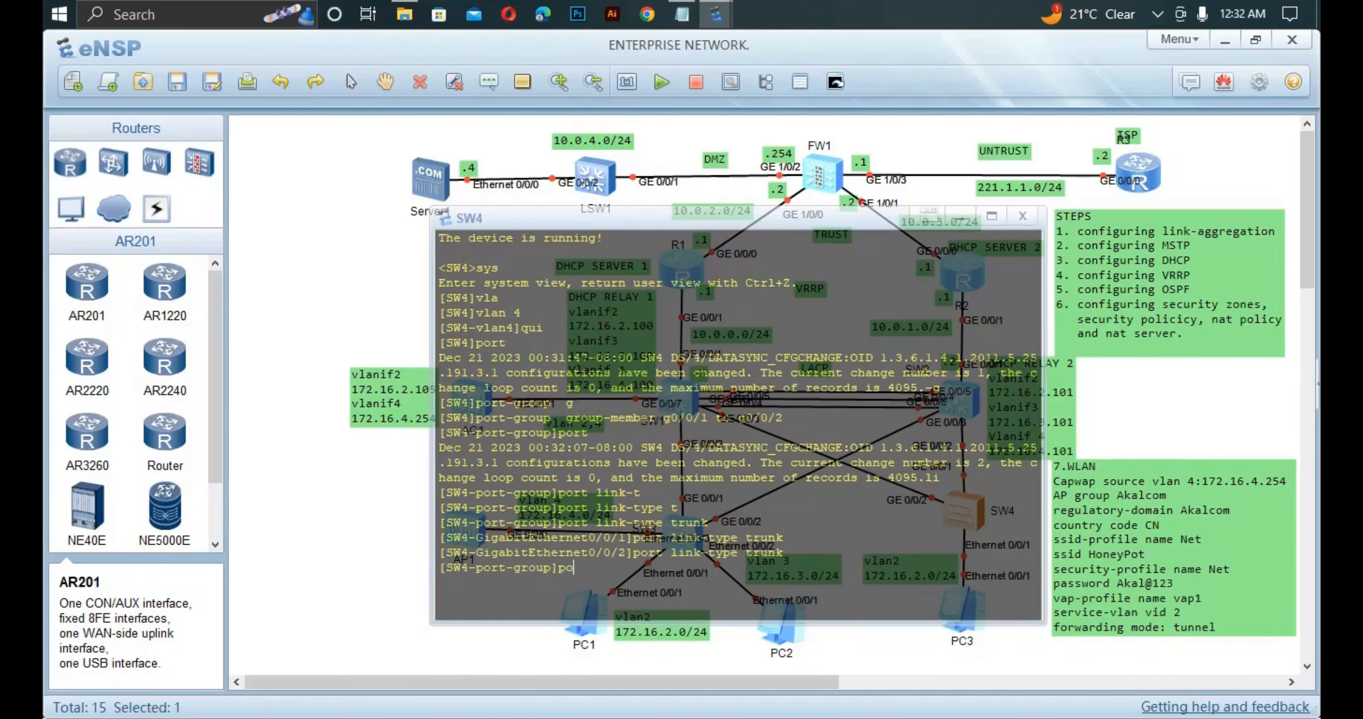
{"action": "type", "text": "rt "}
{"action": "type", "text": "t"}
{"action": "key", "text": "Tab"}
{"action": "type", "text": "a"}
{"action": "key", "text": "Tab"}
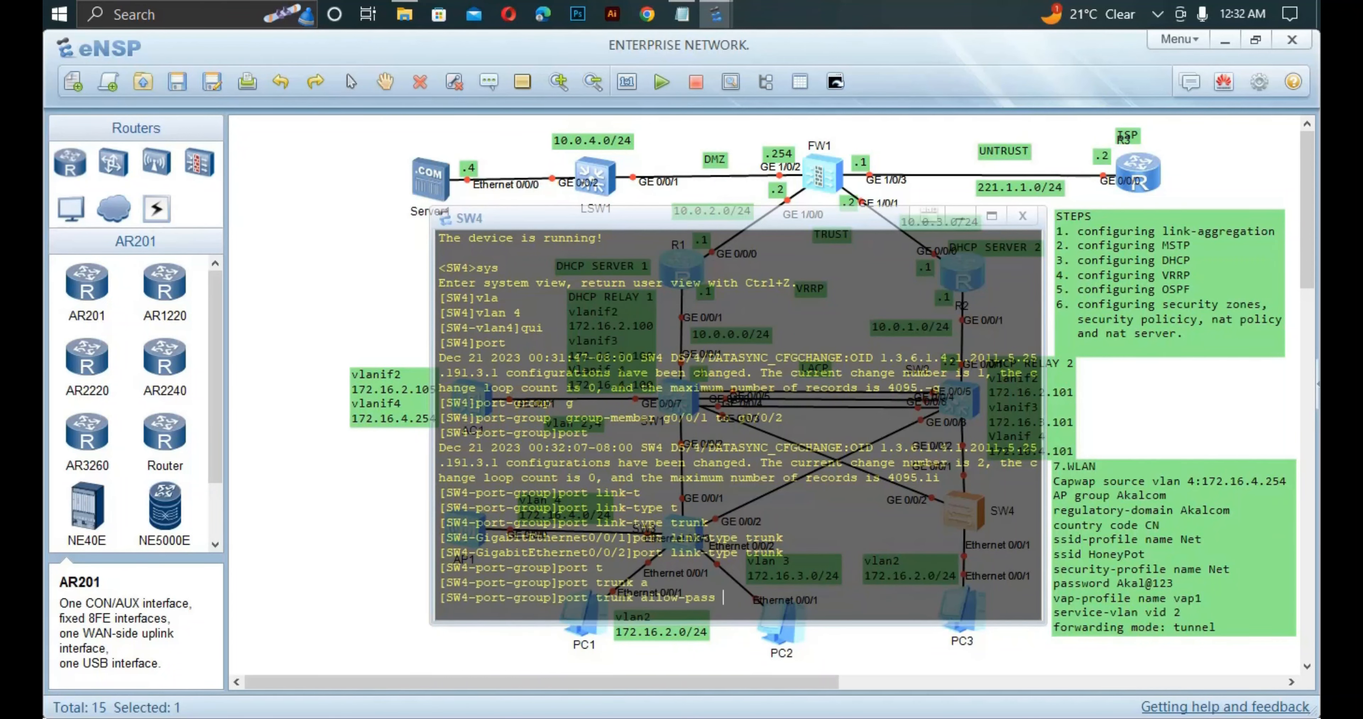
{"action": "type", "text": "v"}
{"action": "key", "text": "Tab"}
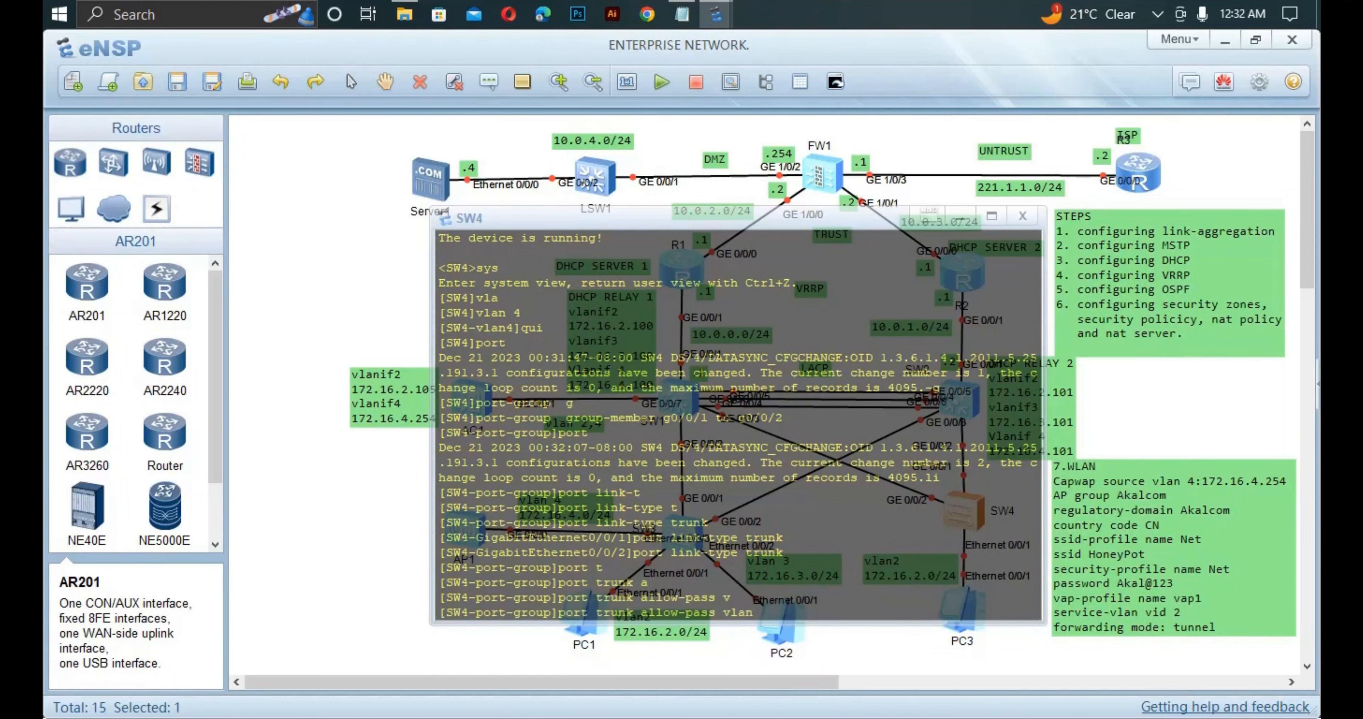
{"action": "type", "text": "4"}
{"action": "key", "text": "Return"}
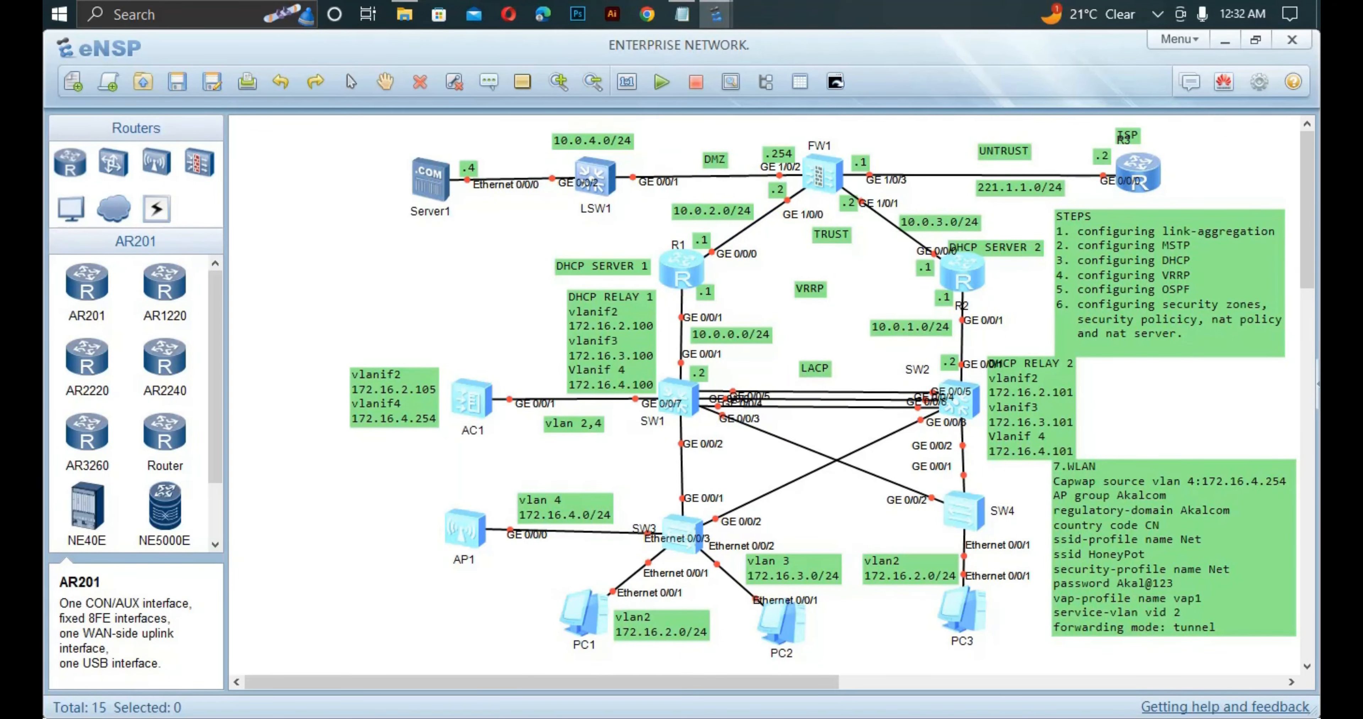
Open R2's console, enter system view and create the DHCP pool vlan4.
{"action": "double_click", "coordinate": [962, 272]}
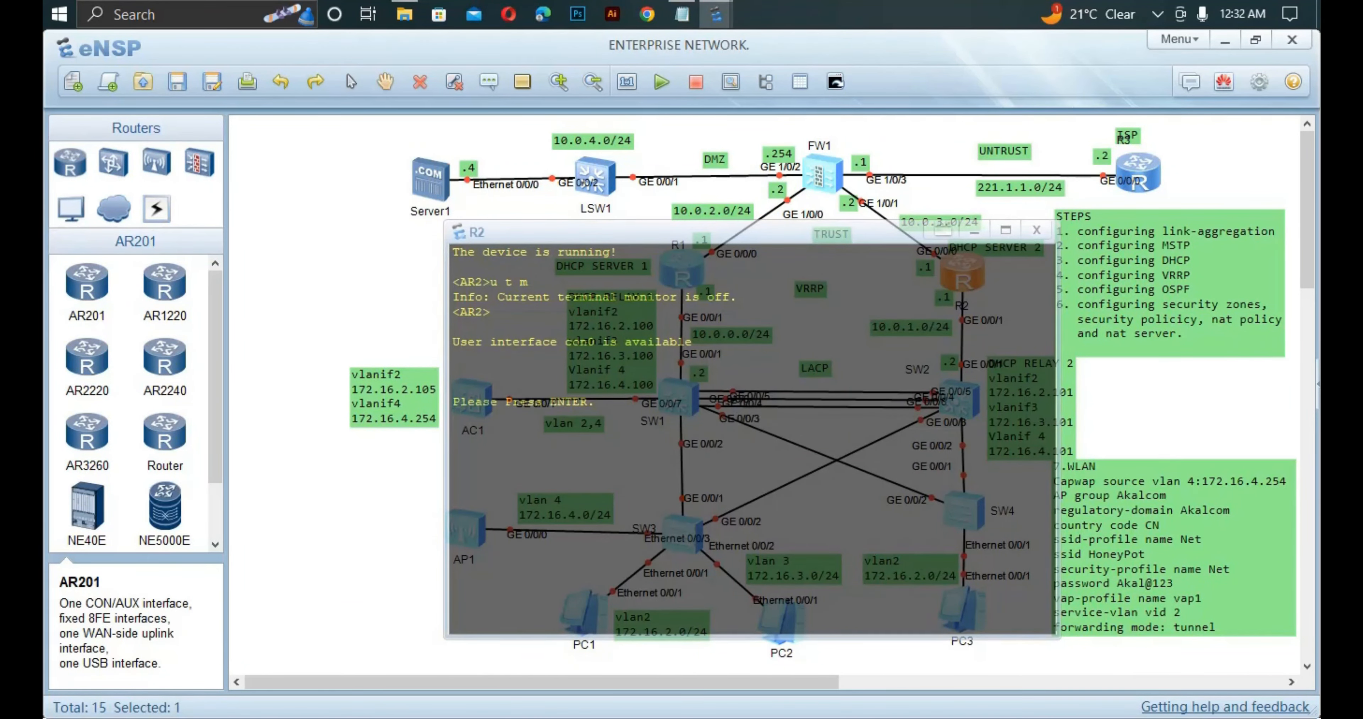
{"action": "key", "text": "Return"}
{"action": "type", "text": "sys"}
{"action": "key", "text": "Return"}
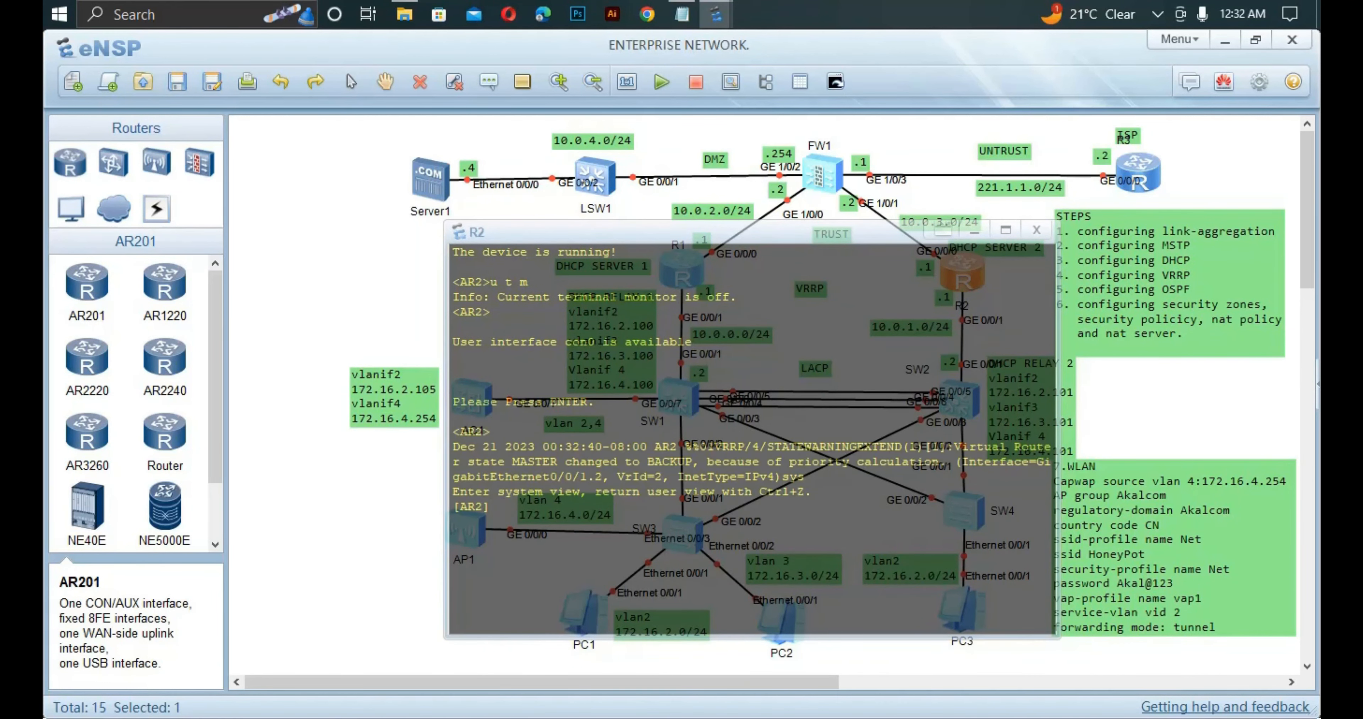
{"action": "type", "text": "ip pool po"}
{"action": "key", "text": "Tab"}
{"action": "key", "text": "BackSpace"}
{"action": "key", "text": "BackSpace"}
{"action": "type", "text": "vla"}
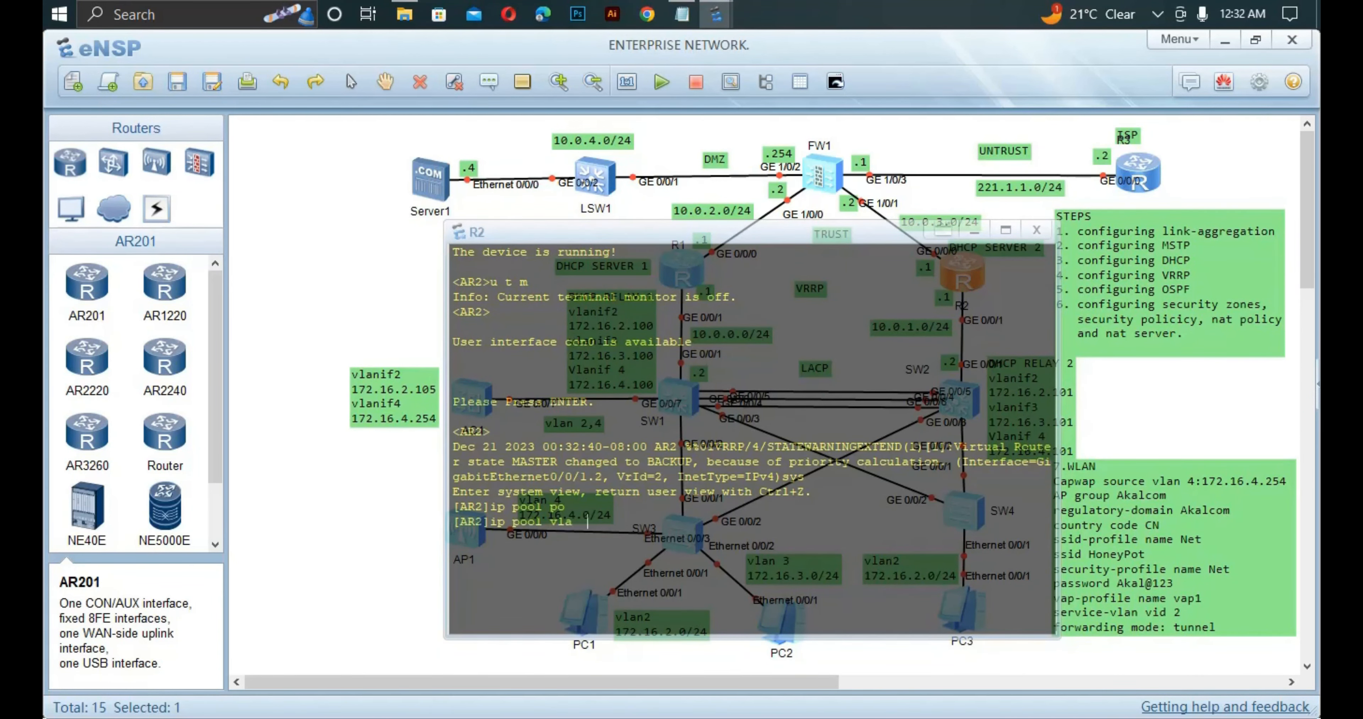
{"action": "key", "text": "Tab"}
{"action": "key", "text": "Tab"}
{"action": "type", "text": "n4"}
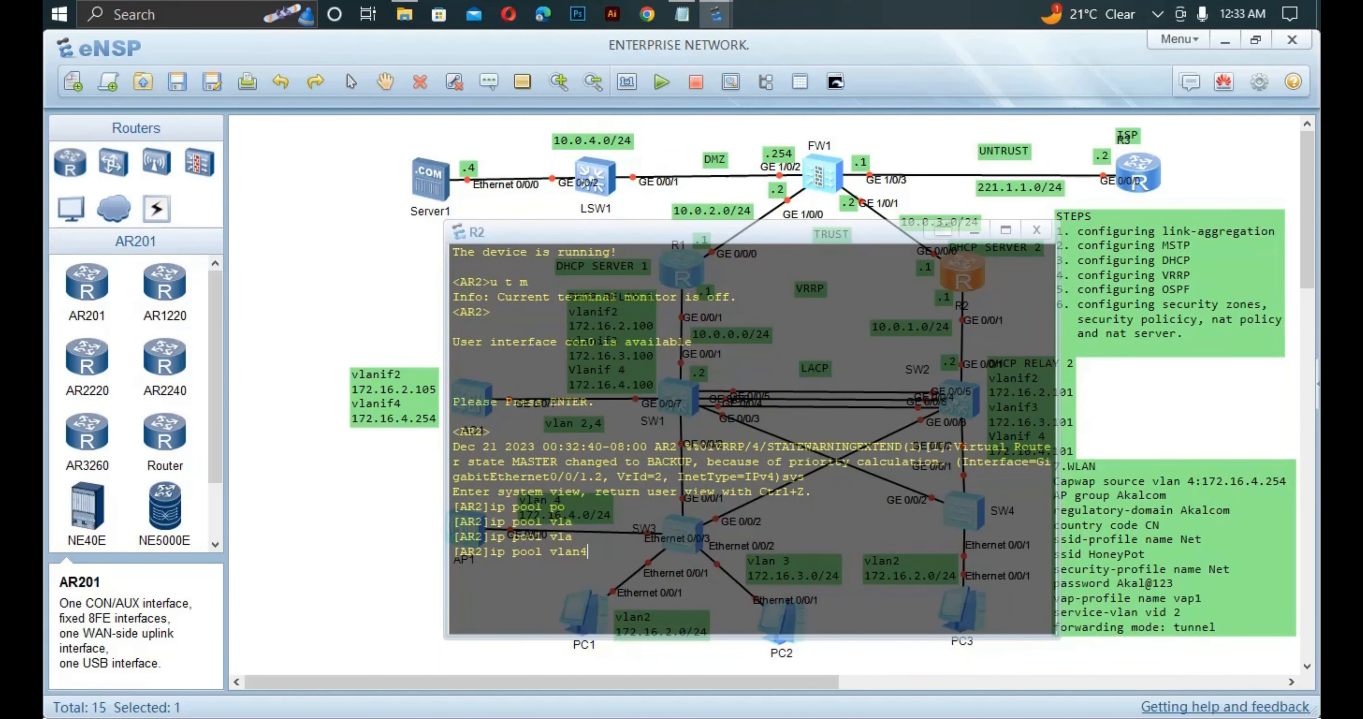
{"action": "key", "text": "Return"}
Set the vlan4 pool network to 172.16.4.0 mask 24.
{"action": "type", "text": "net"}
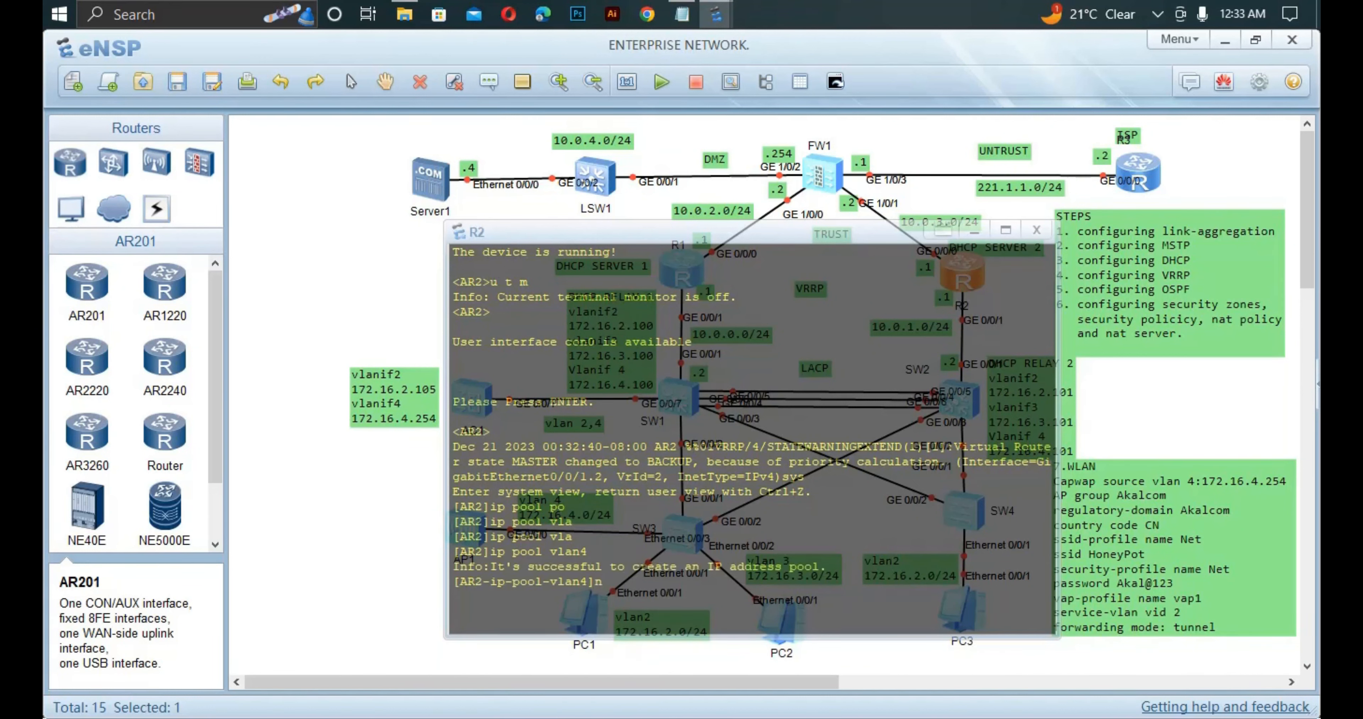
{"action": "key", "text": "Tab"}
{"action": "key", "text": "Return"}
{"action": "type", "text": "network"}
{"action": "key", "text": "Tab"}
{"action": "type", "text": "17"}
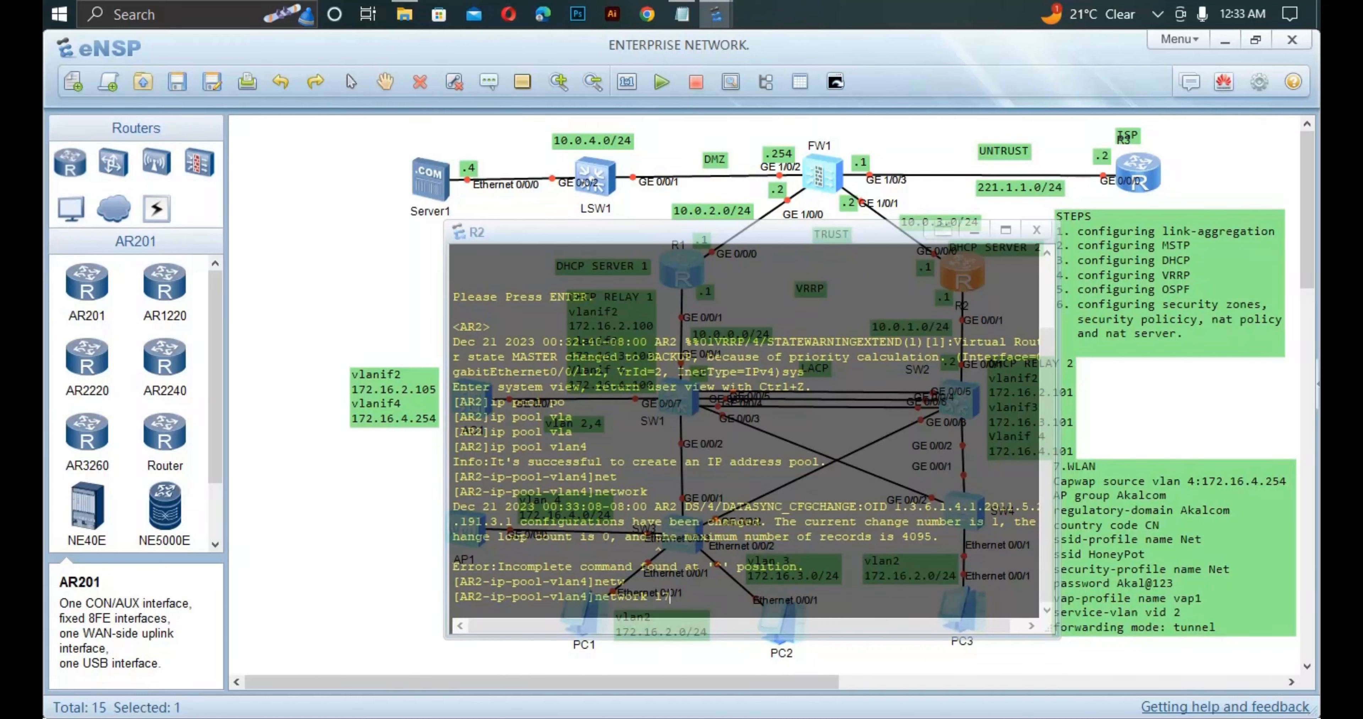
{"action": "type", "text": "2.16.4.0 ma"}
{"action": "key", "text": "Tab"}
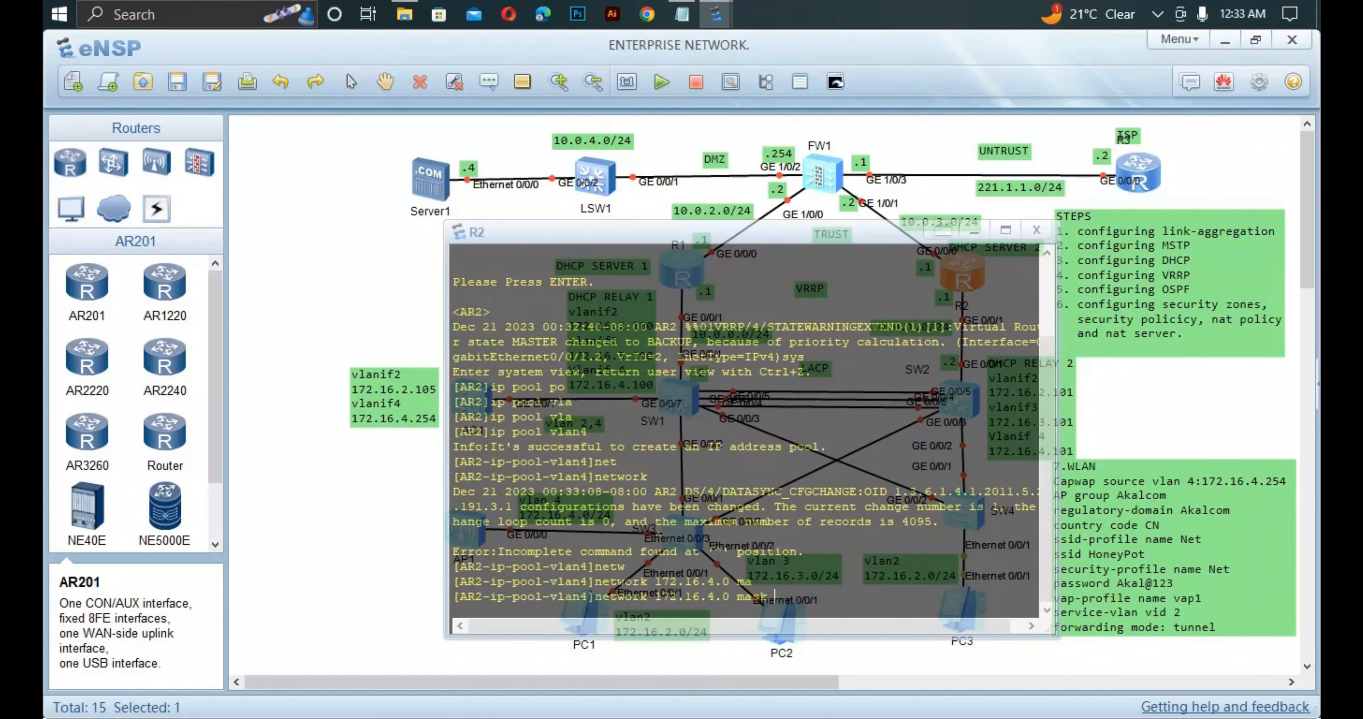
{"action": "type", "text": "24"}
{"action": "key", "text": "Return"}
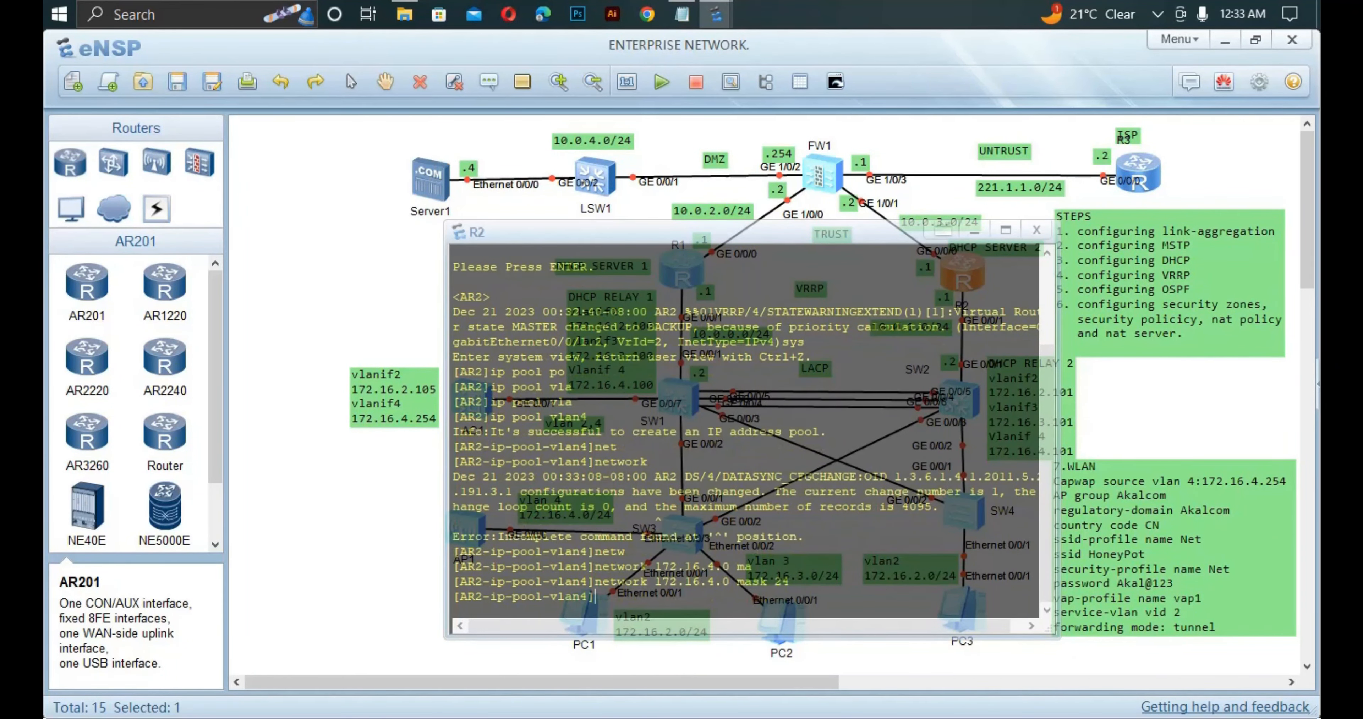
Set the vlan4 pool gateway to 172.16.4.254.
{"action": "type", "text": "g"}
{"action": "key", "text": "Tab"}
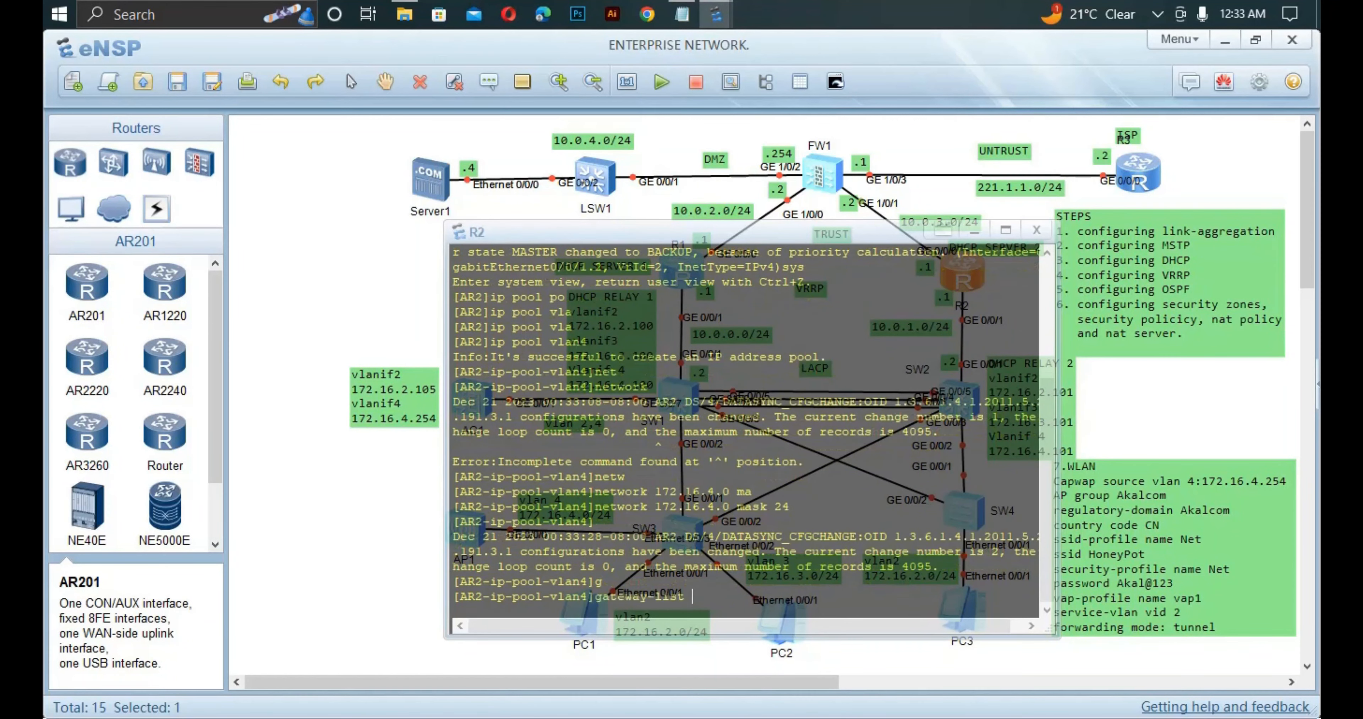
{"action": "type", "text": "172.16.4.254"}
{"action": "key", "text": "Return"}
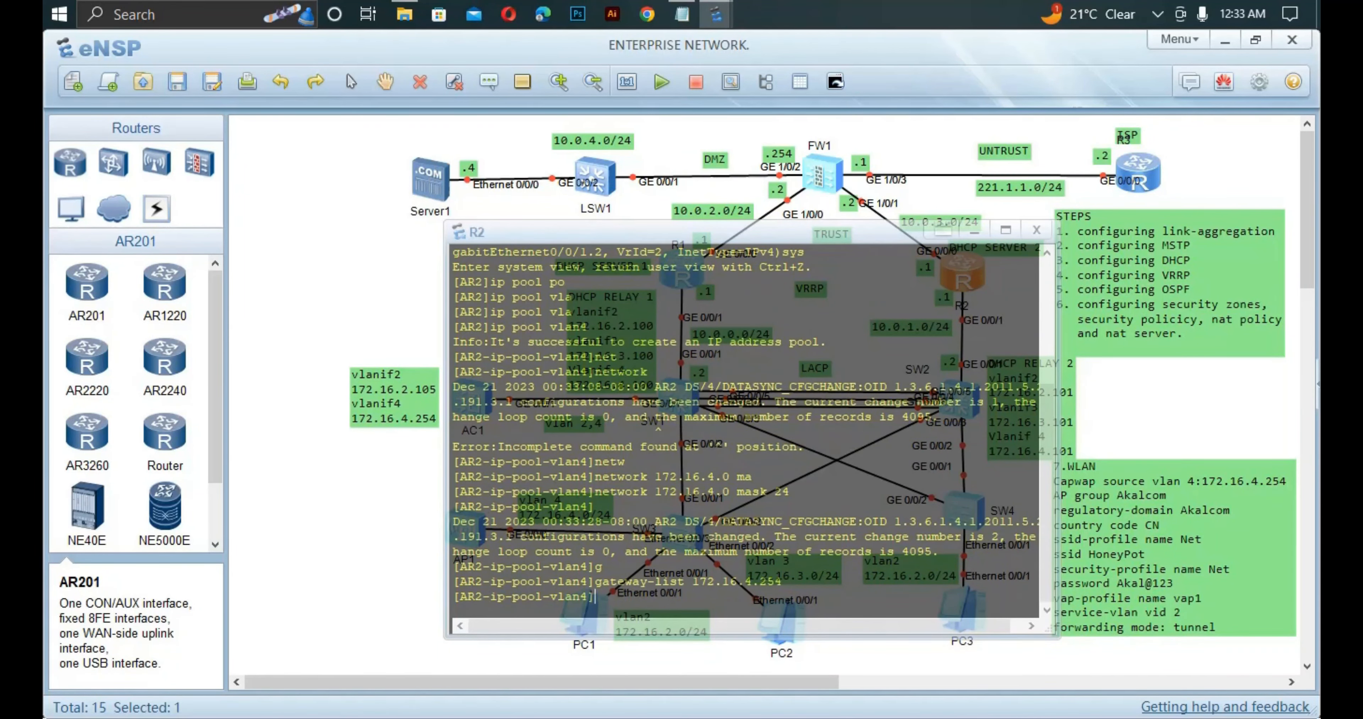
Exclude 172.16.4.100 to 172.16.4.253 from the pool, then quit the pool view.
{"action": "type", "text": "ex"}
{"action": "key", "text": "Tab"}
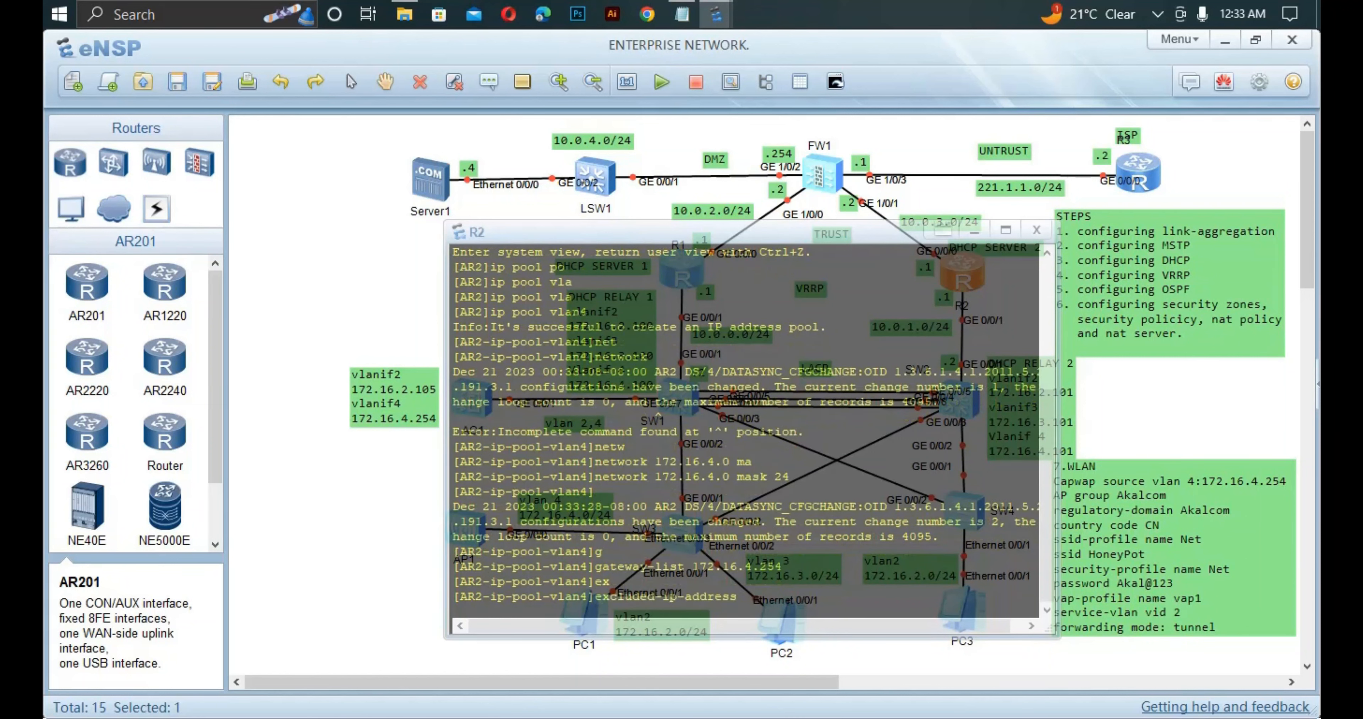
{"action": "type", "text": "172.16.4"}
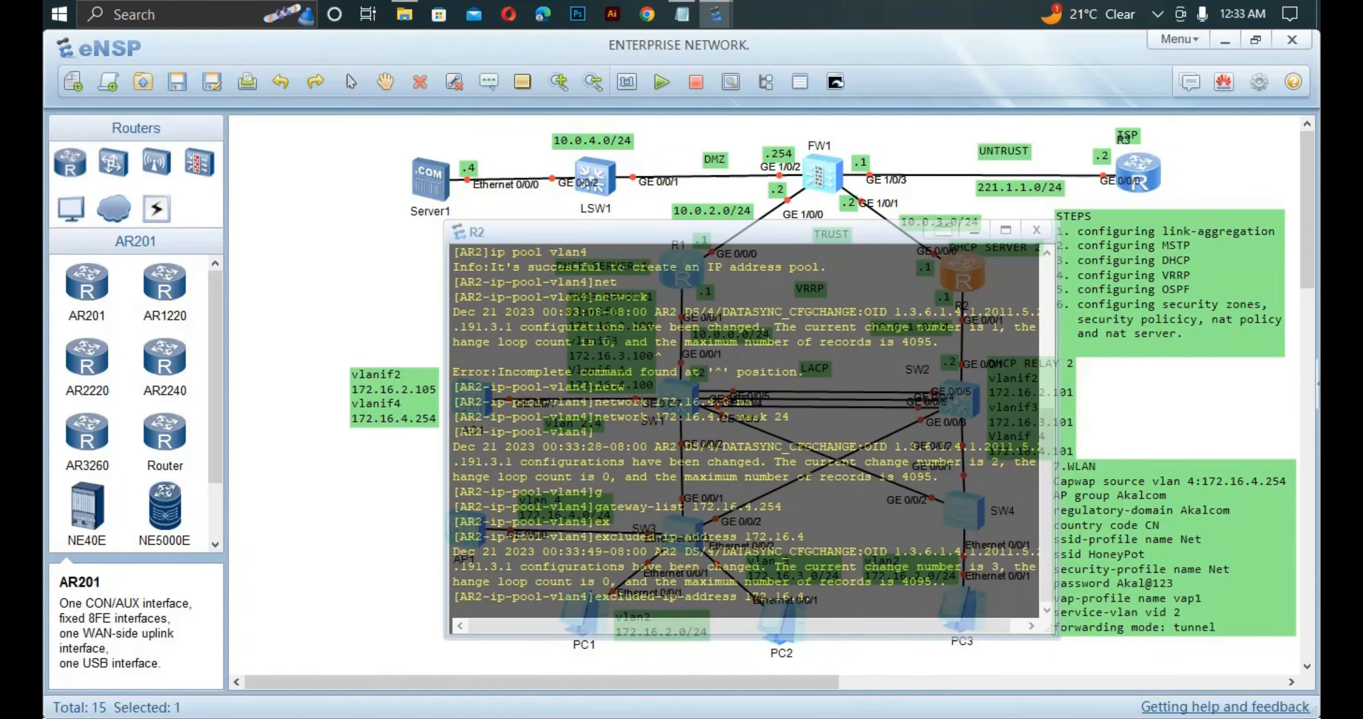
{"action": "type", "text": ".100 172"}
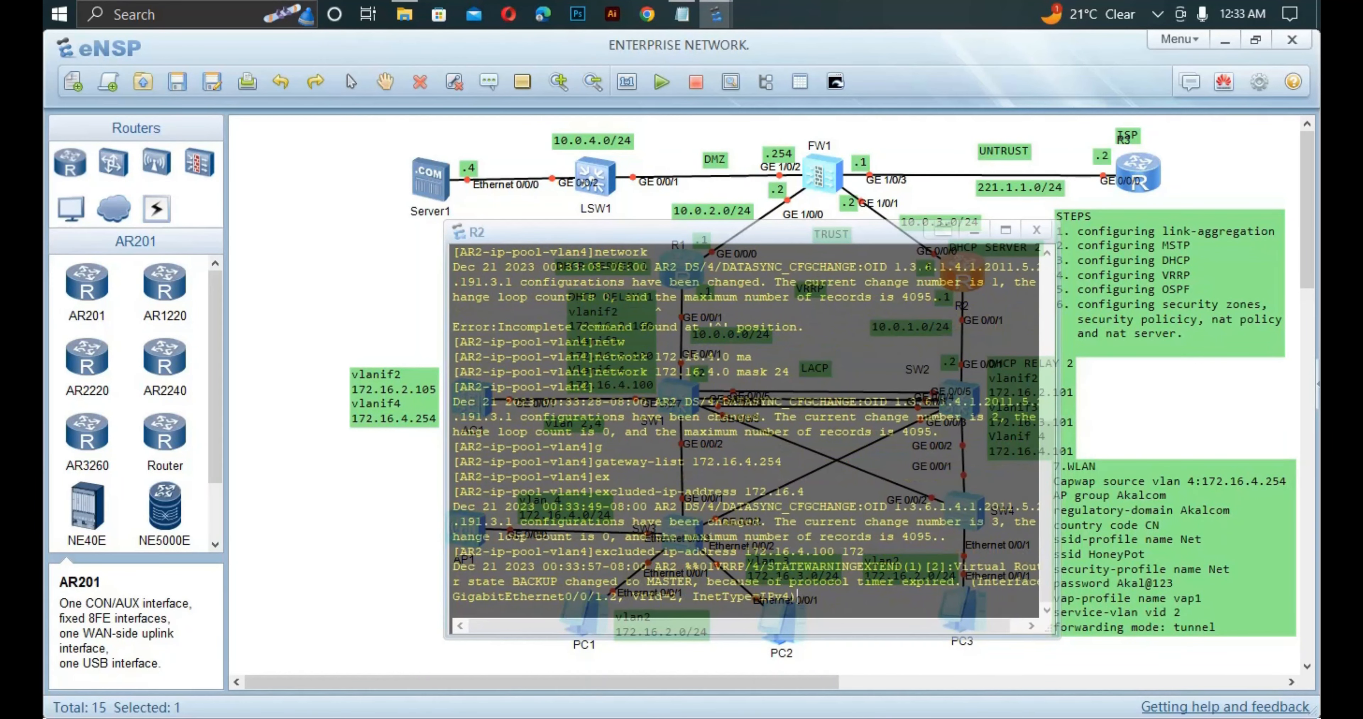
{"action": "type", "text": ".16.4.253"}
{"action": "key", "text": "Return"}
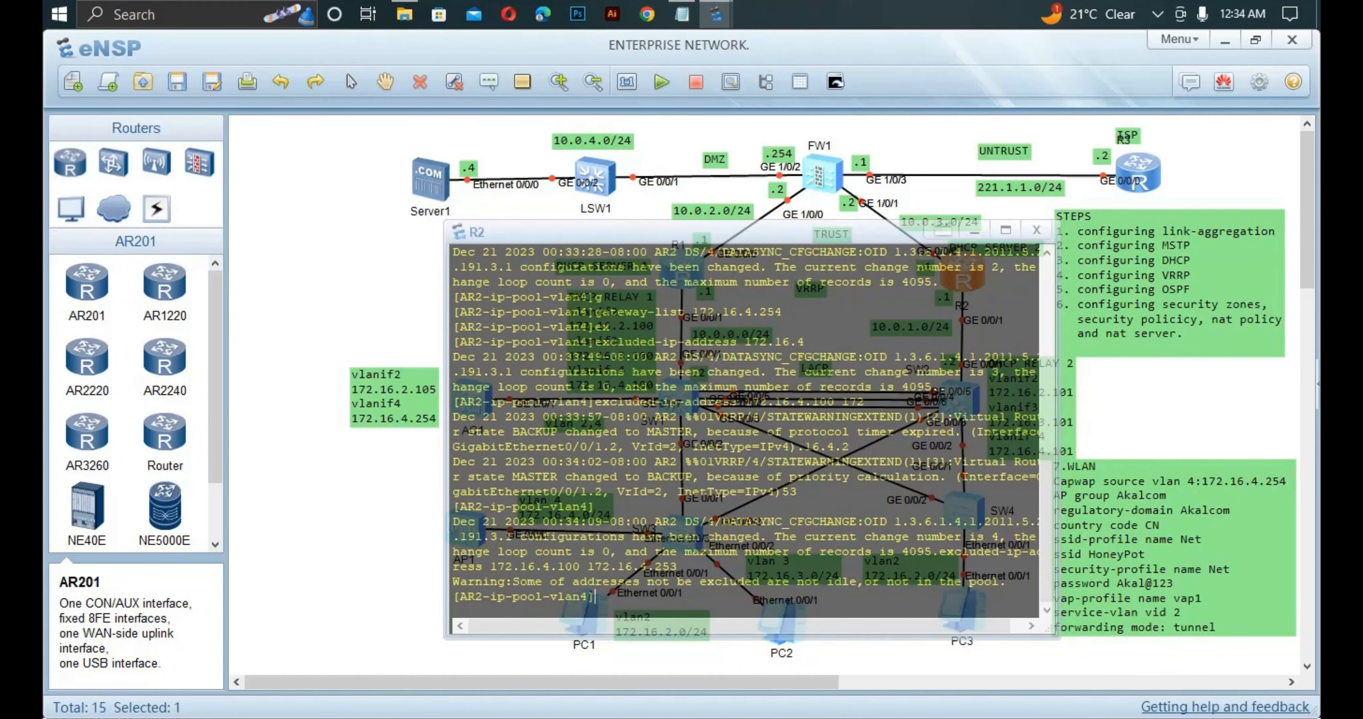
{"action": "type", "text": "qui"}
{"action": "key", "text": "Return"}
Close R2's console, open SW2's, and give Vlanif 4 the address 172.16.4.101/24.
{"action": "left_click", "coordinate": [868, 656]}
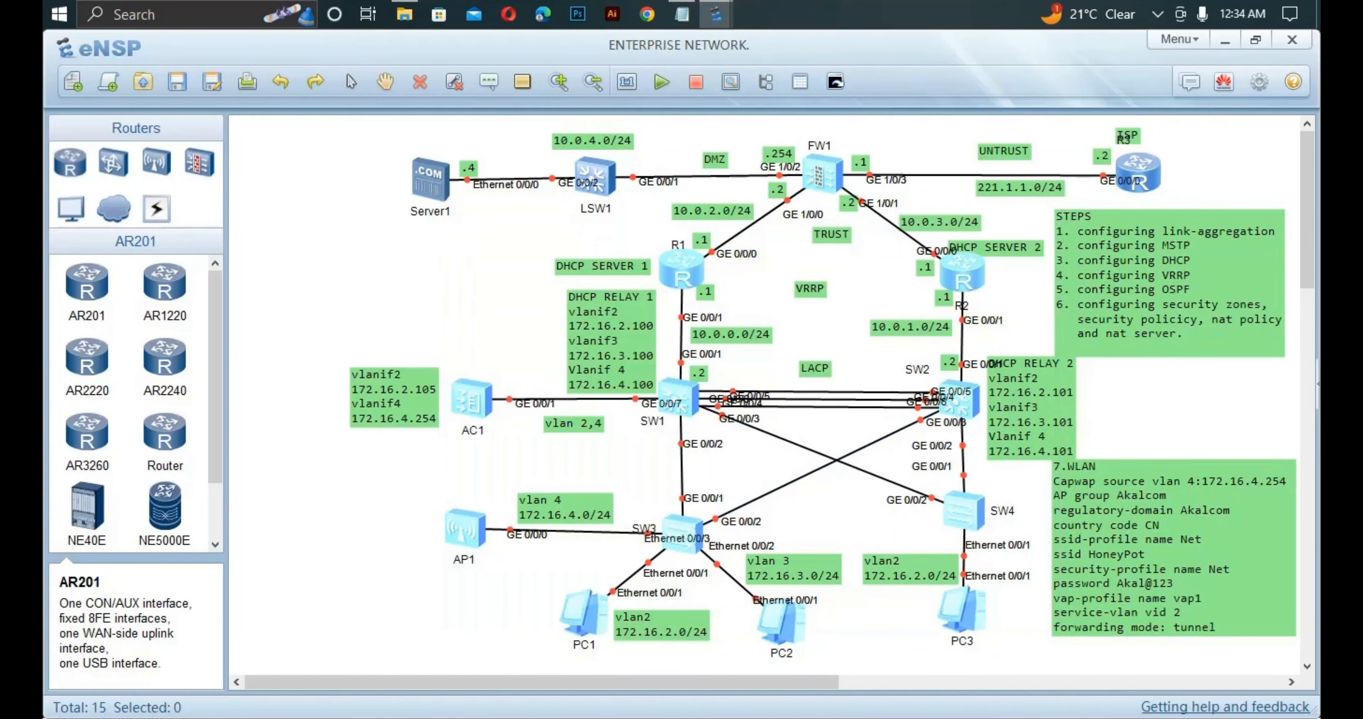
{"action": "double_click", "coordinate": [959, 401]}
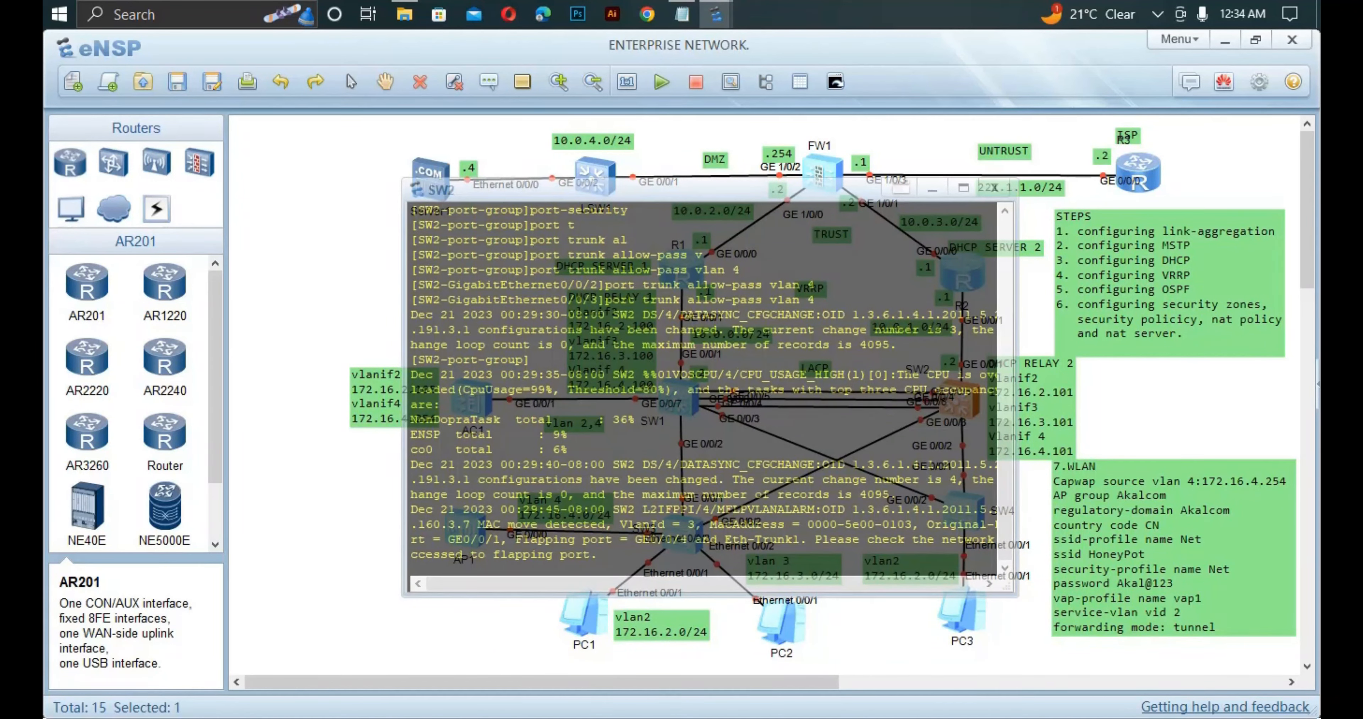
{"action": "type", "text": "int vl"}
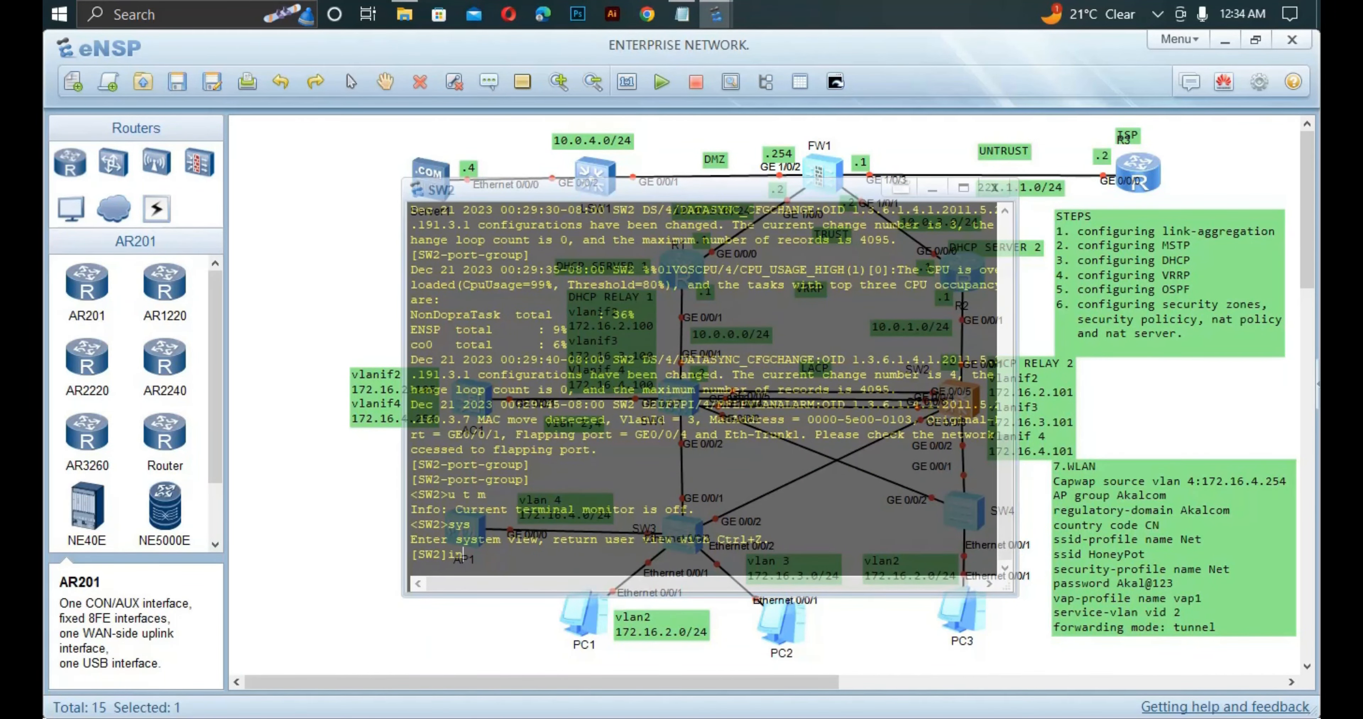
{"action": "key", "text": "Tab"}
{"action": "type", "text": "4"}
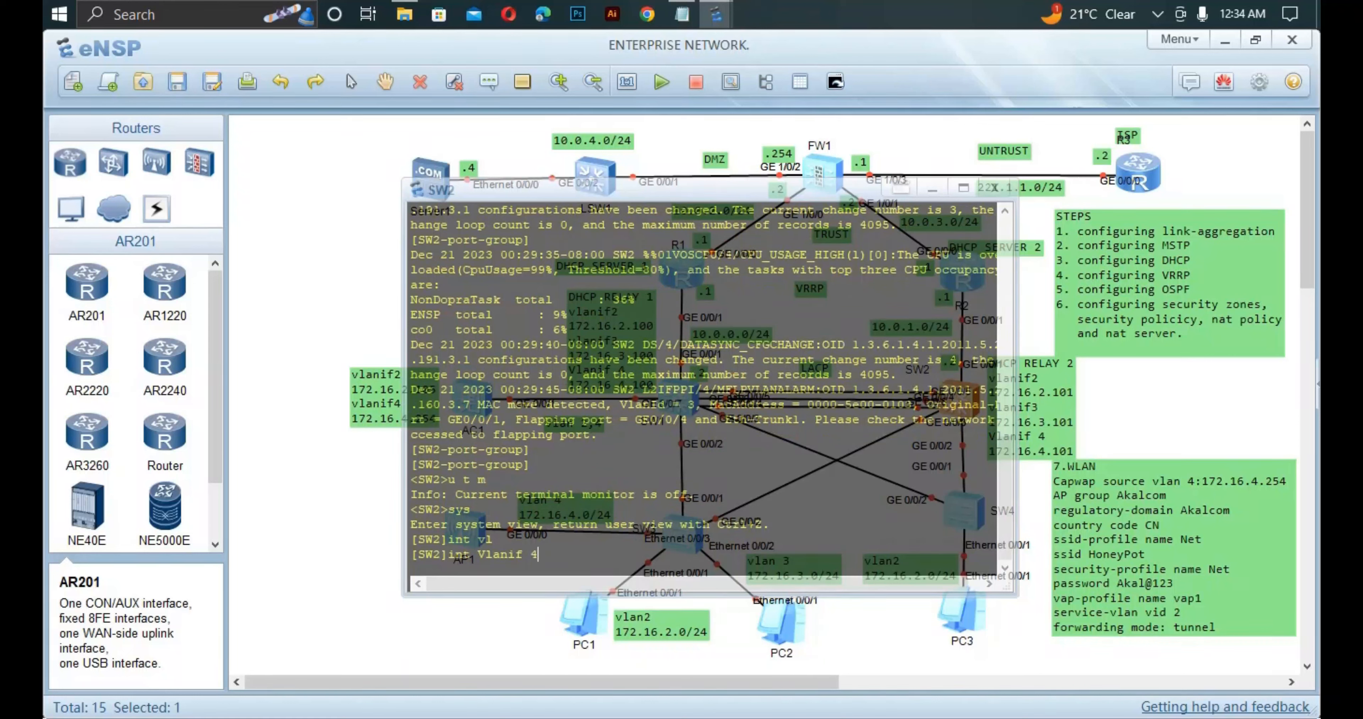
{"action": "key", "text": "Return"}
{"action": "type", "text": "ip ad"}
{"action": "key", "text": "Tab"}
{"action": "type", "text": "1"}
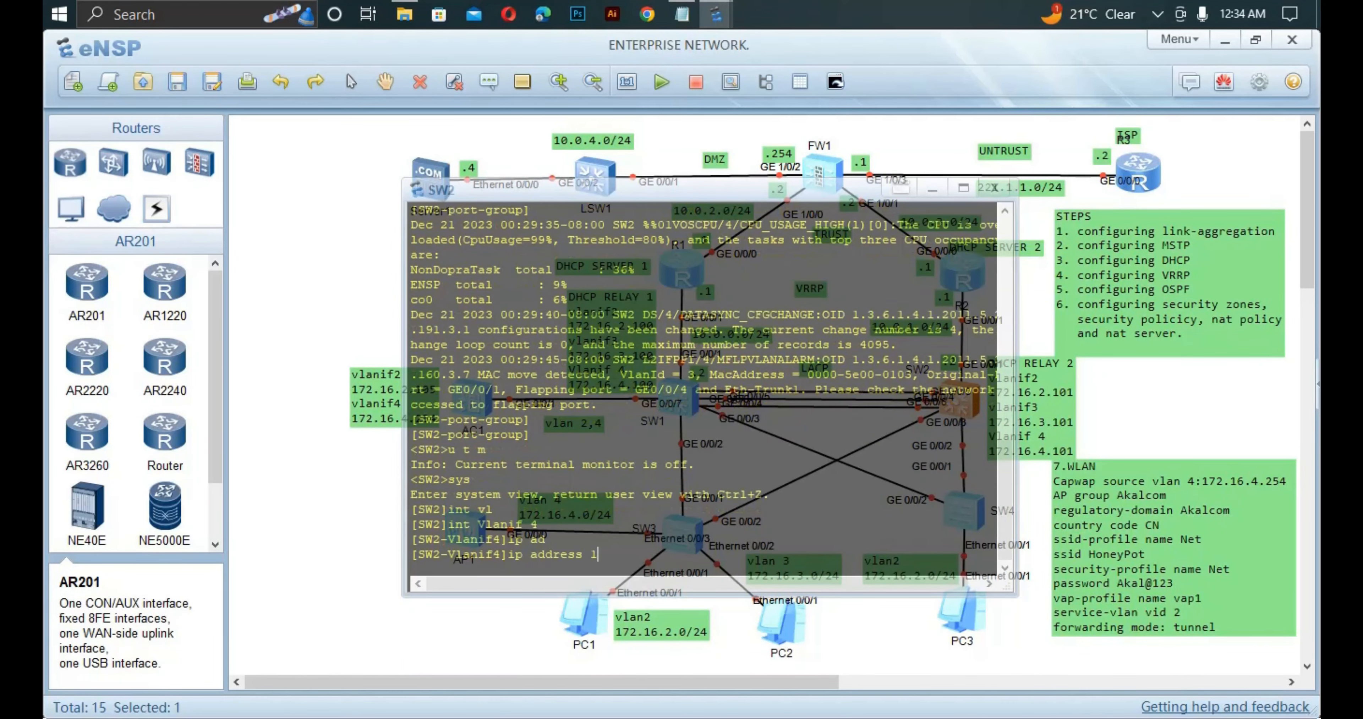
{"action": "type", "text": "72.16"}
{"action": "type", "text": "."}
{"action": "type", "text": "4.101"}
{"action": "type", "text": " 24"}
{"action": "key", "text": "Return"}
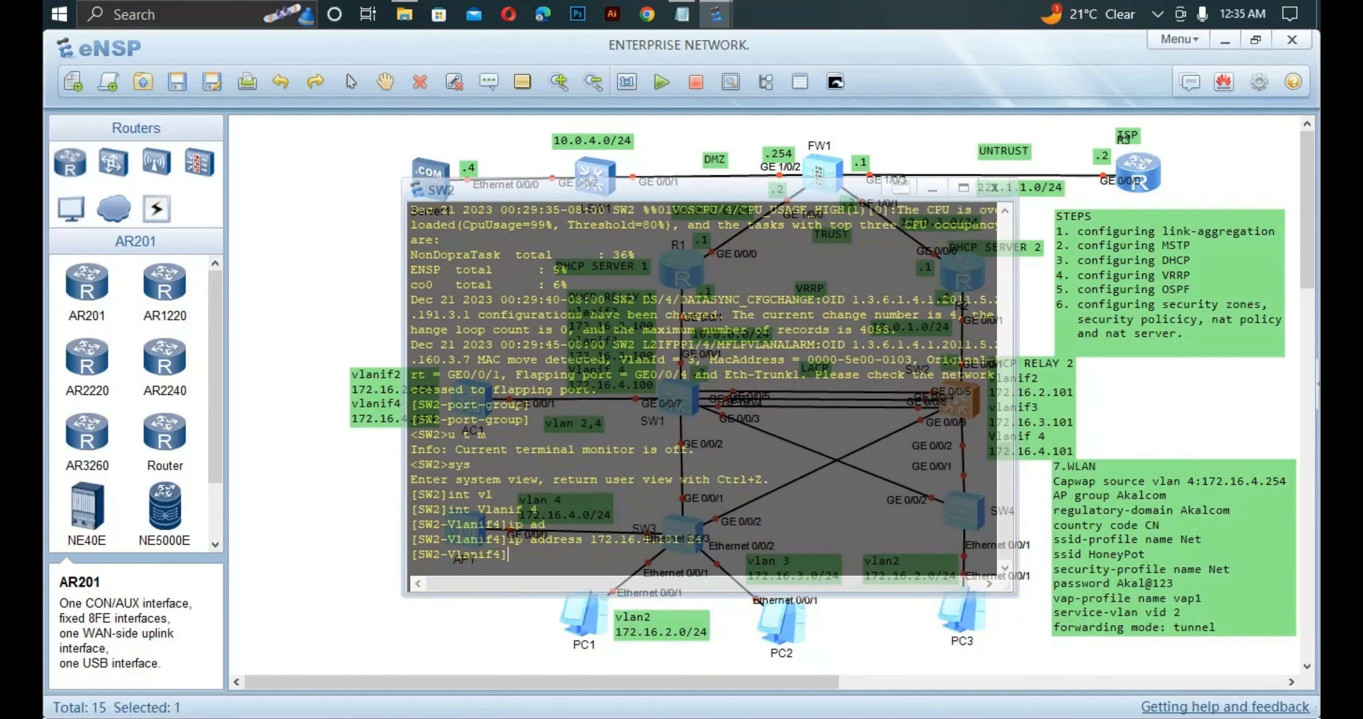
Enable DHCP relay (dhcp select relay) on SW2's Vlanif 4.
{"action": "type", "text": "dh"}
{"action": "key", "text": "Tab"}
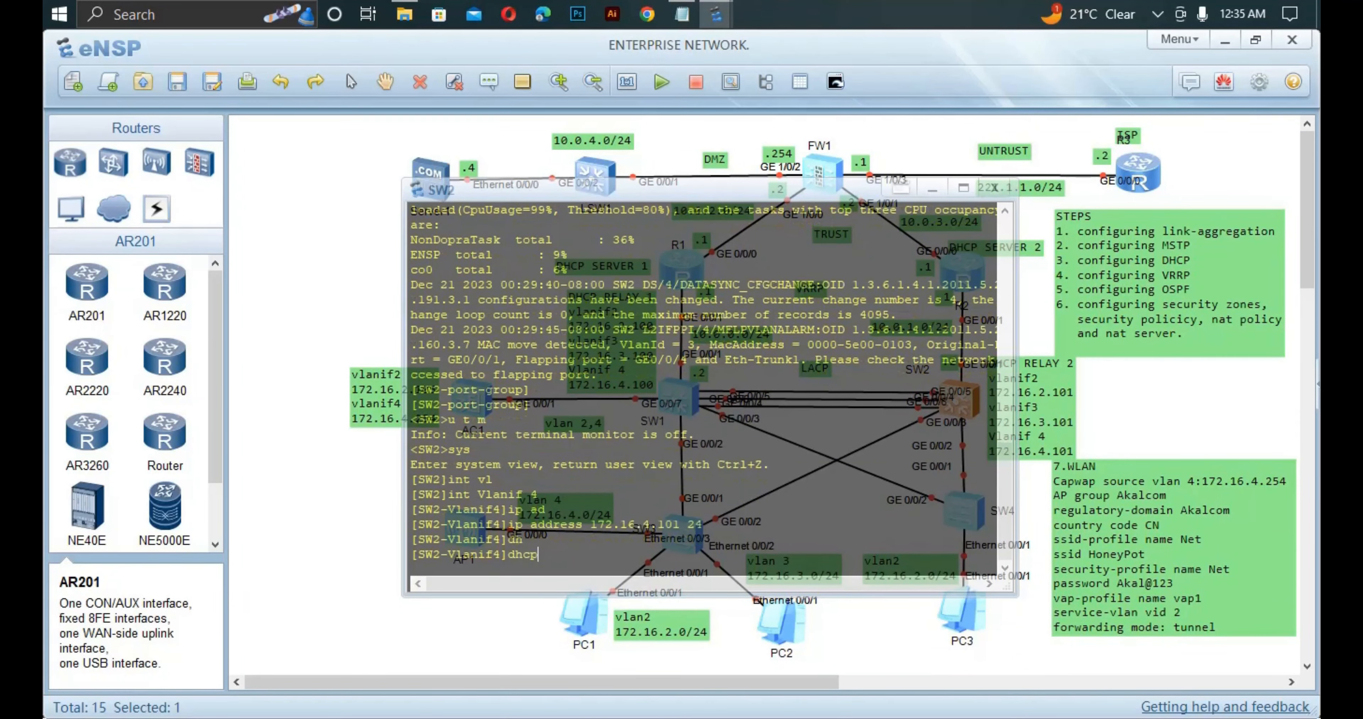
{"action": "type", "text": "se"}
{"action": "key", "text": "Tab"}
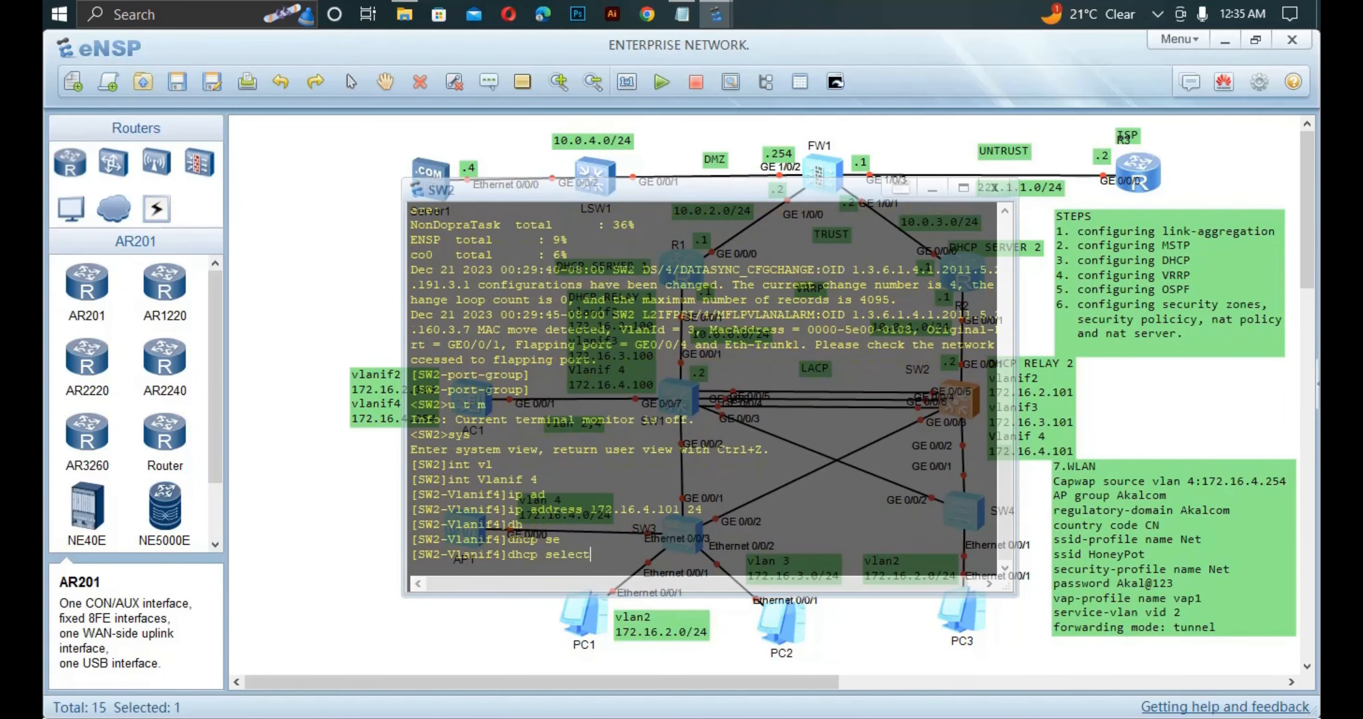
{"action": "type", "text": "r"}
{"action": "key", "text": "Tab"}
{"action": "key", "text": "Return"}
Point Vlanif 4's DHCP relay at server group ar1 with 'dhcp relay server-select ar1'.
{"action": "type", "text": "dh"}
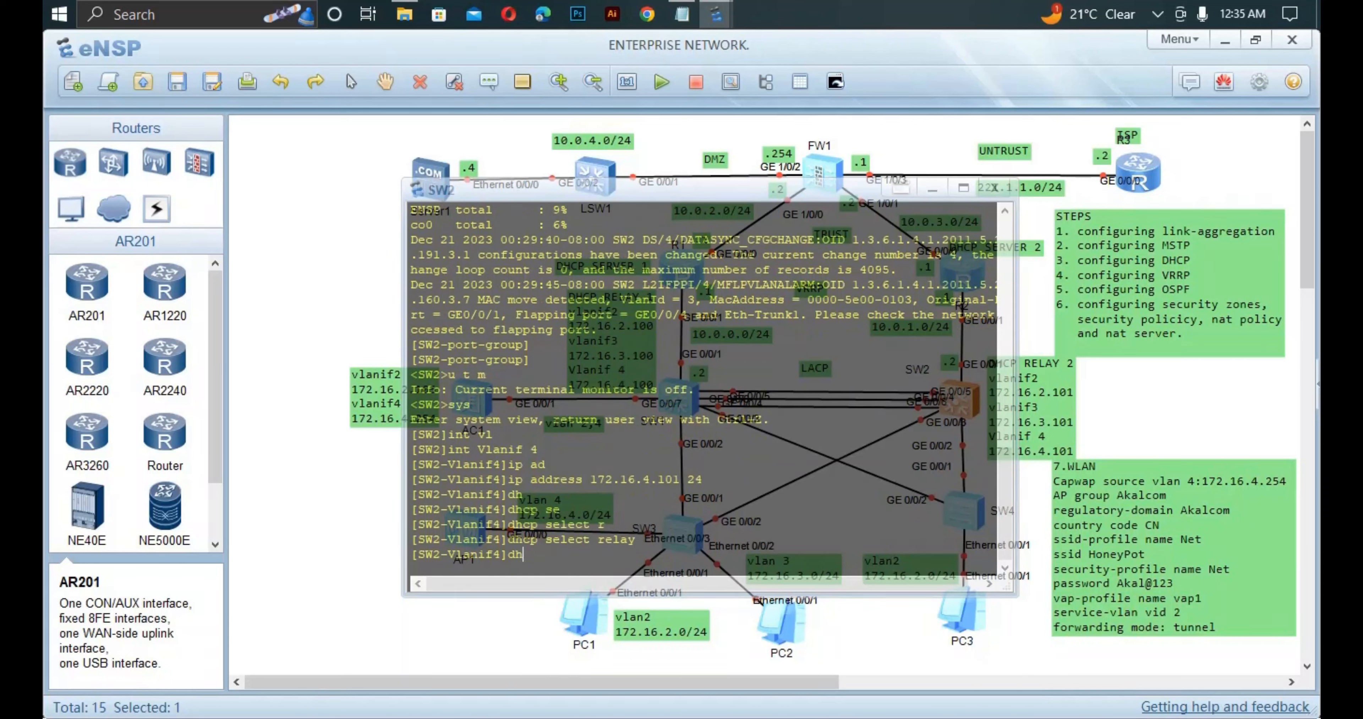
{"action": "key", "text": "Tab"}
{"action": "type", "text": "re"}
{"action": "key", "text": "Tab"}
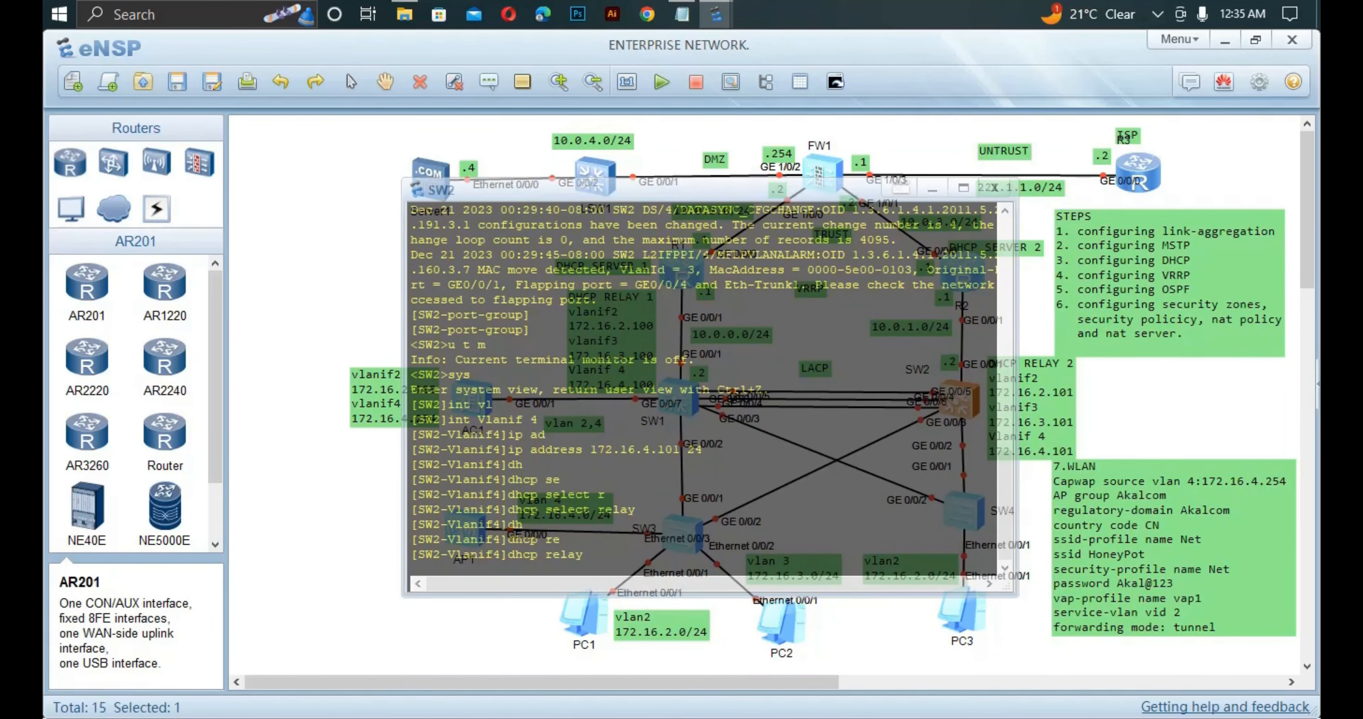
{"action": "type", "text": "se"}
{"action": "key", "text": "Tab"}
{"action": "type", "text": "s"}
{"action": "key", "text": "Tab"}
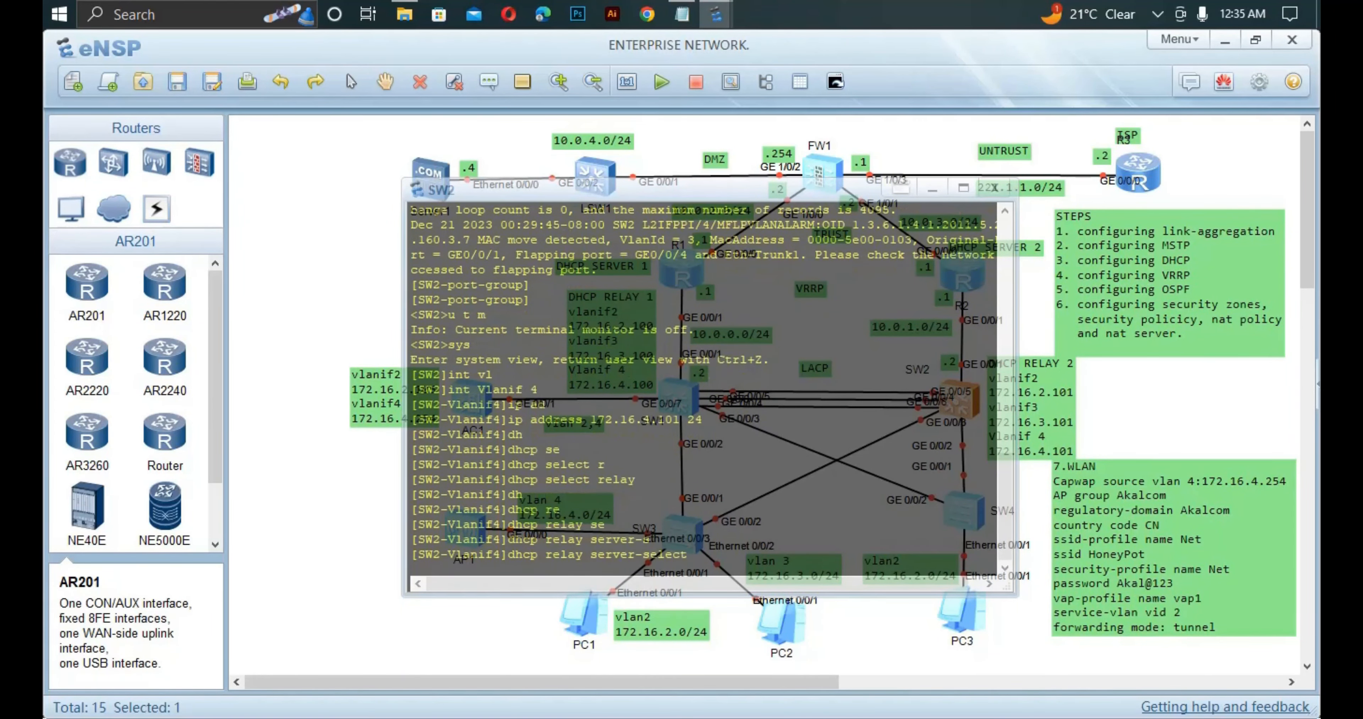
{"action": "type", "text": "ar"}
{"action": "key", "text": "Tab"}
{"action": "type", "text": "1"}
{"action": "key", "text": "Return"}
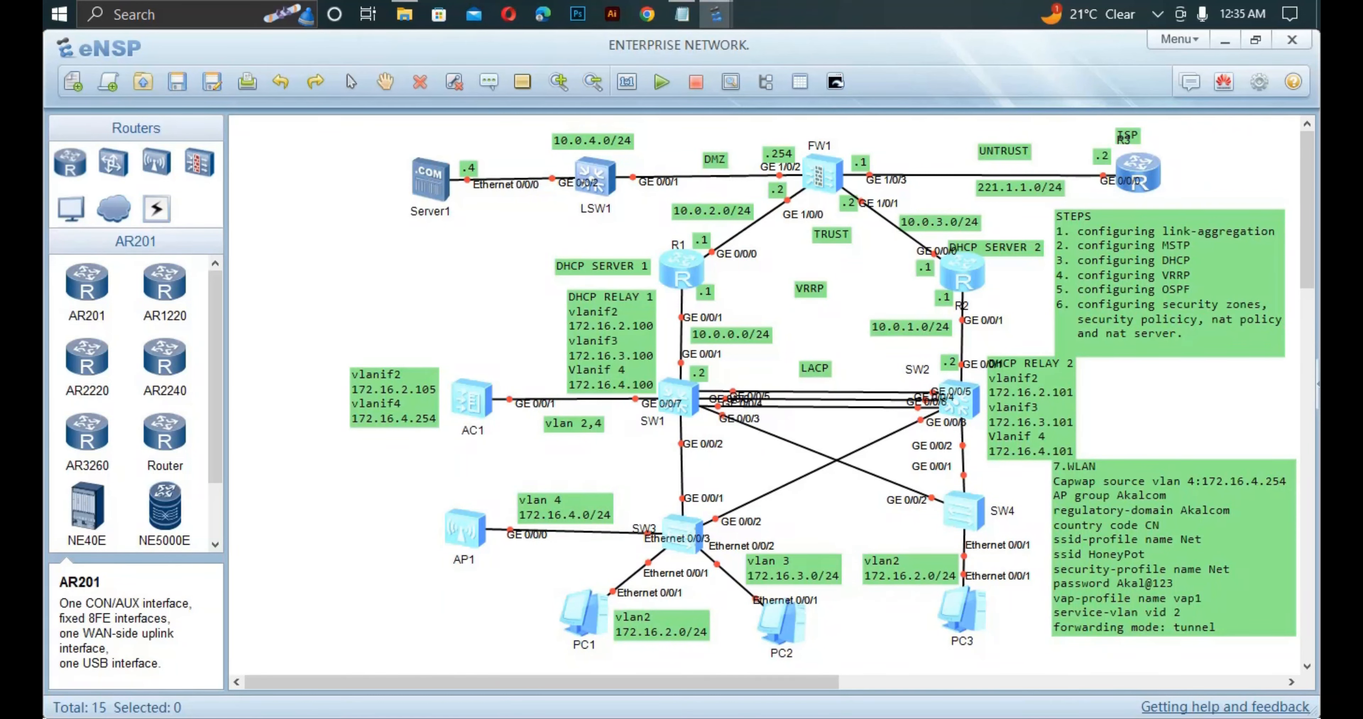
On SW1, leave the port group and make GE0/0/7 a trunk port.
{"action": "double_click", "coordinate": [679, 397]}
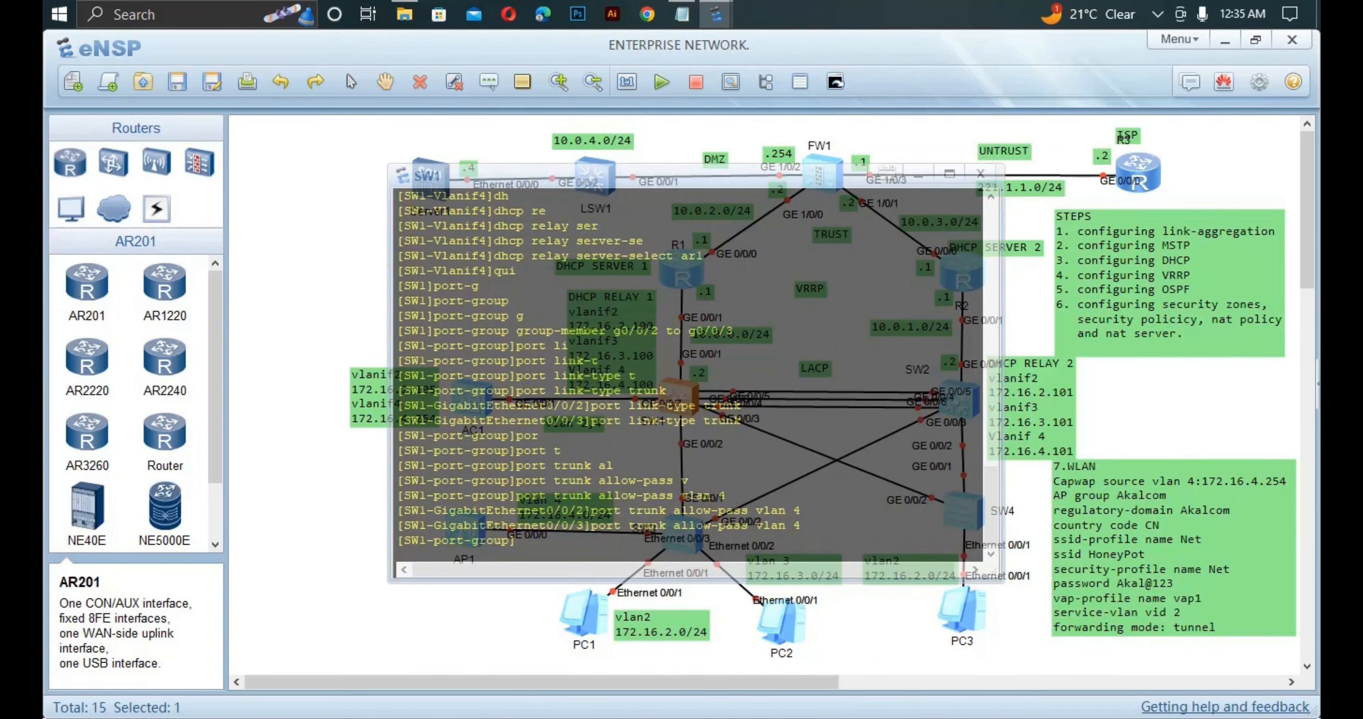
{"action": "key", "text": "Return"}
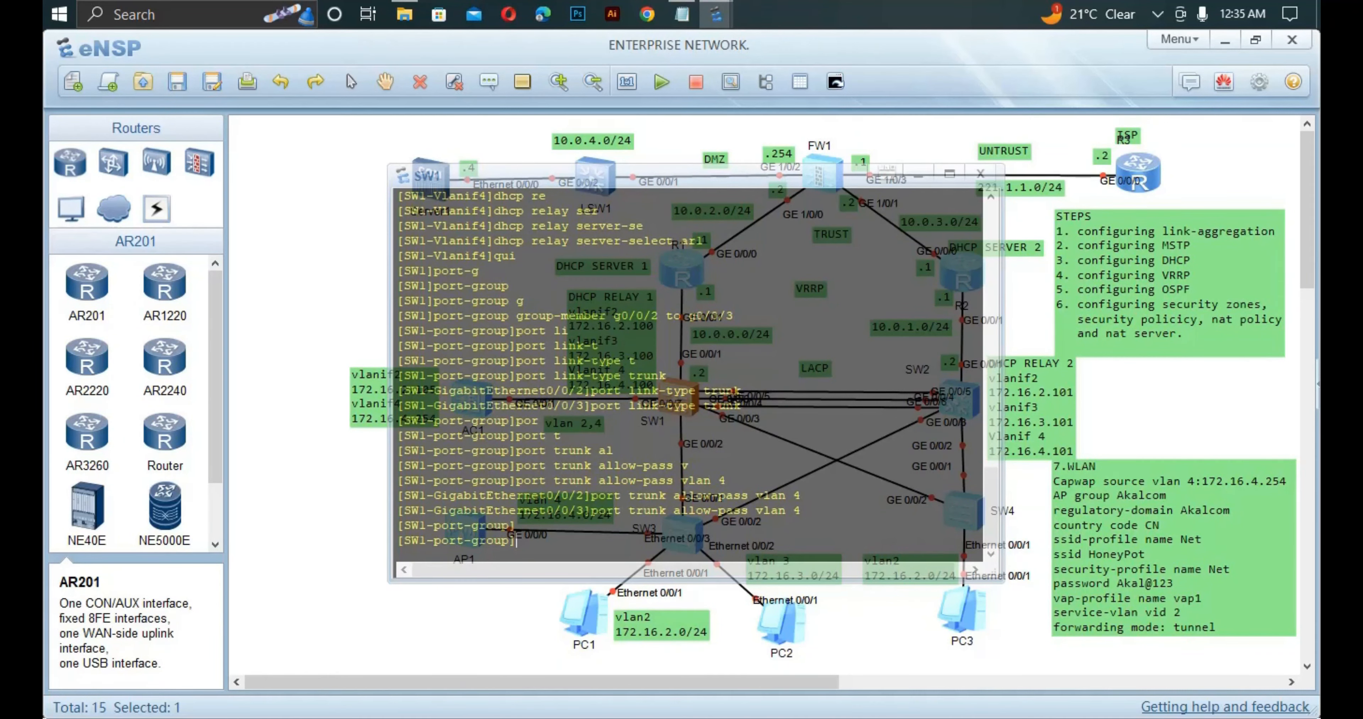
{"action": "type", "text": "qui"}
{"action": "key", "text": "Return"}
{"action": "type", "text": "int"}
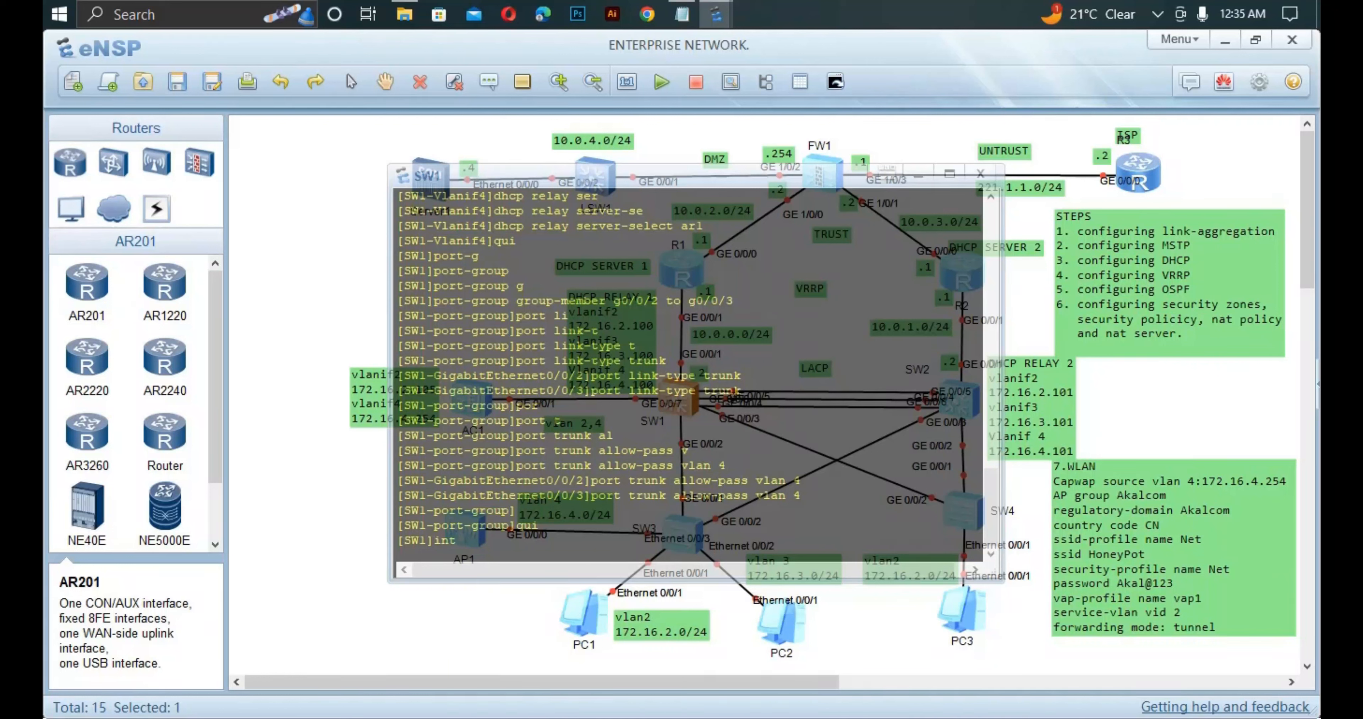
{"action": "type", "text": " g0/0/7"}
{"action": "key", "text": "Return"}
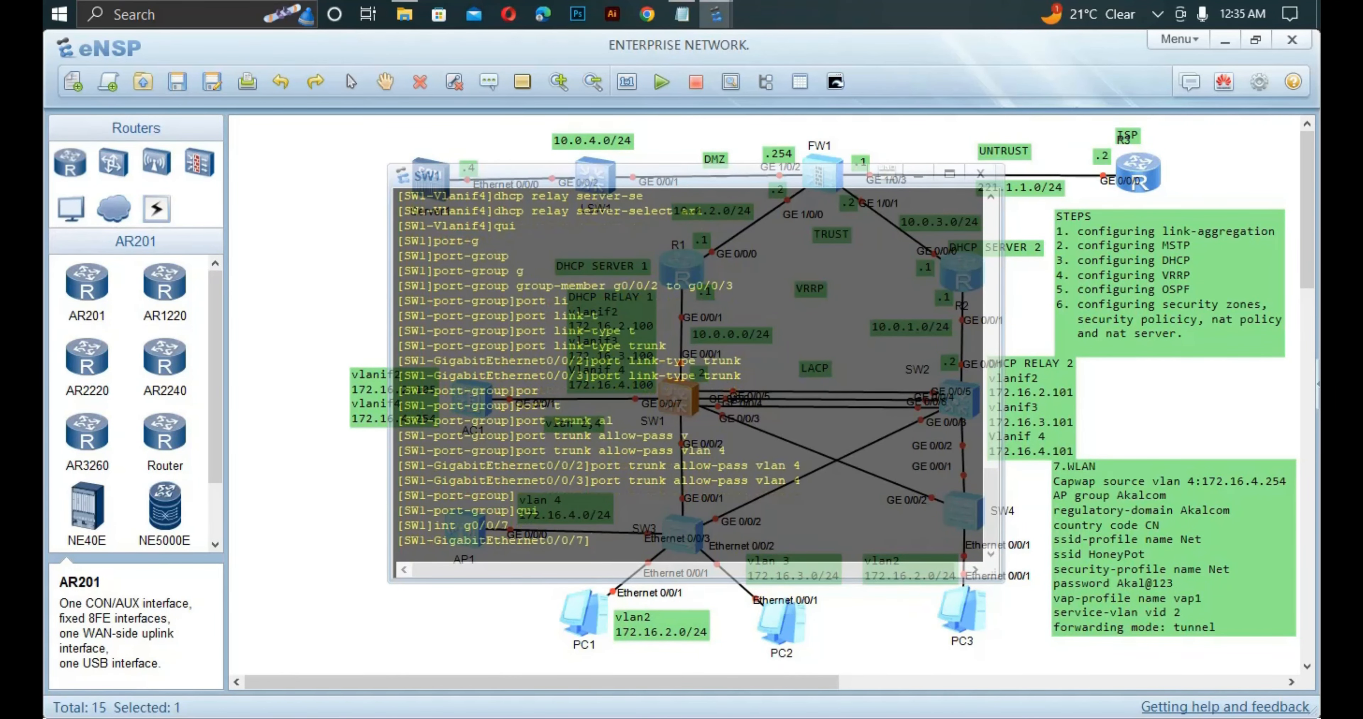
{"action": "type", "text": "port t"}
{"action": "type", "text": "i"}
{"action": "key", "text": "Tab"}
{"action": "type", "text": "t"}
{"action": "key", "text": "Tab"}
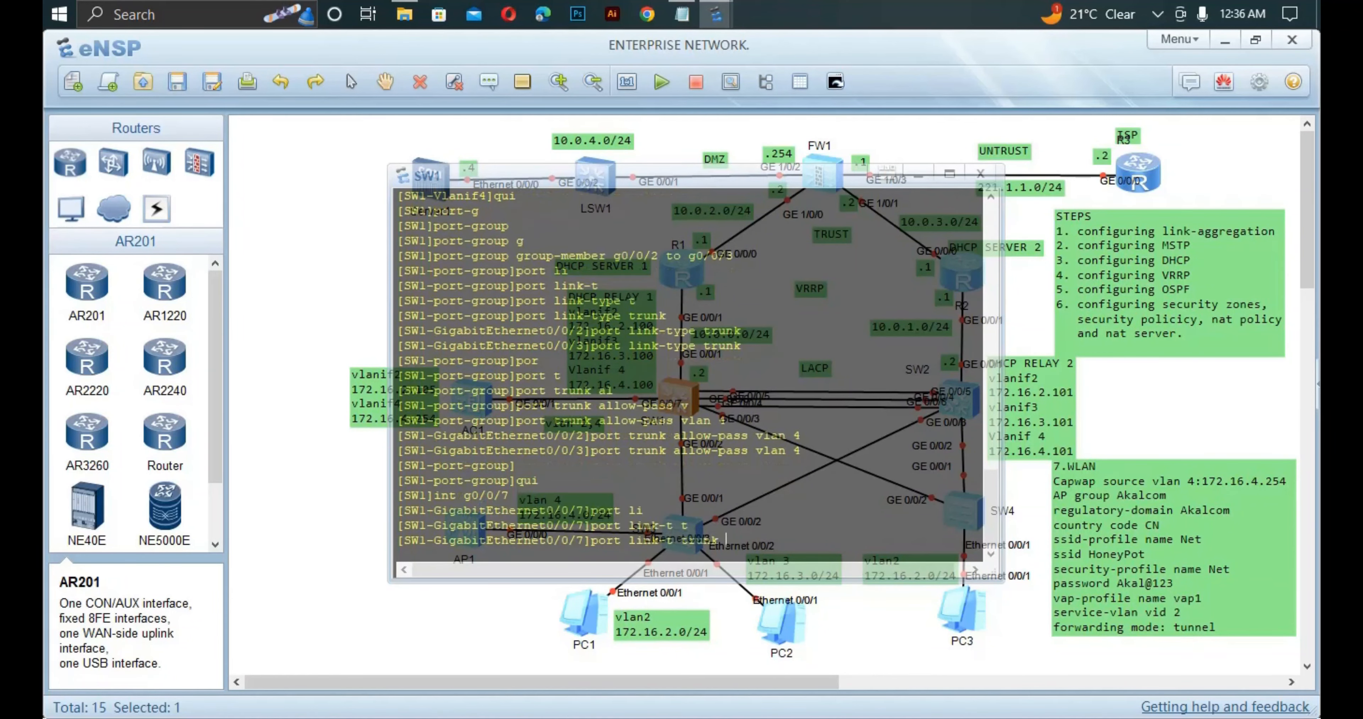
{"action": "key", "text": "Return"}
{"action": "key", "text": "Return"}
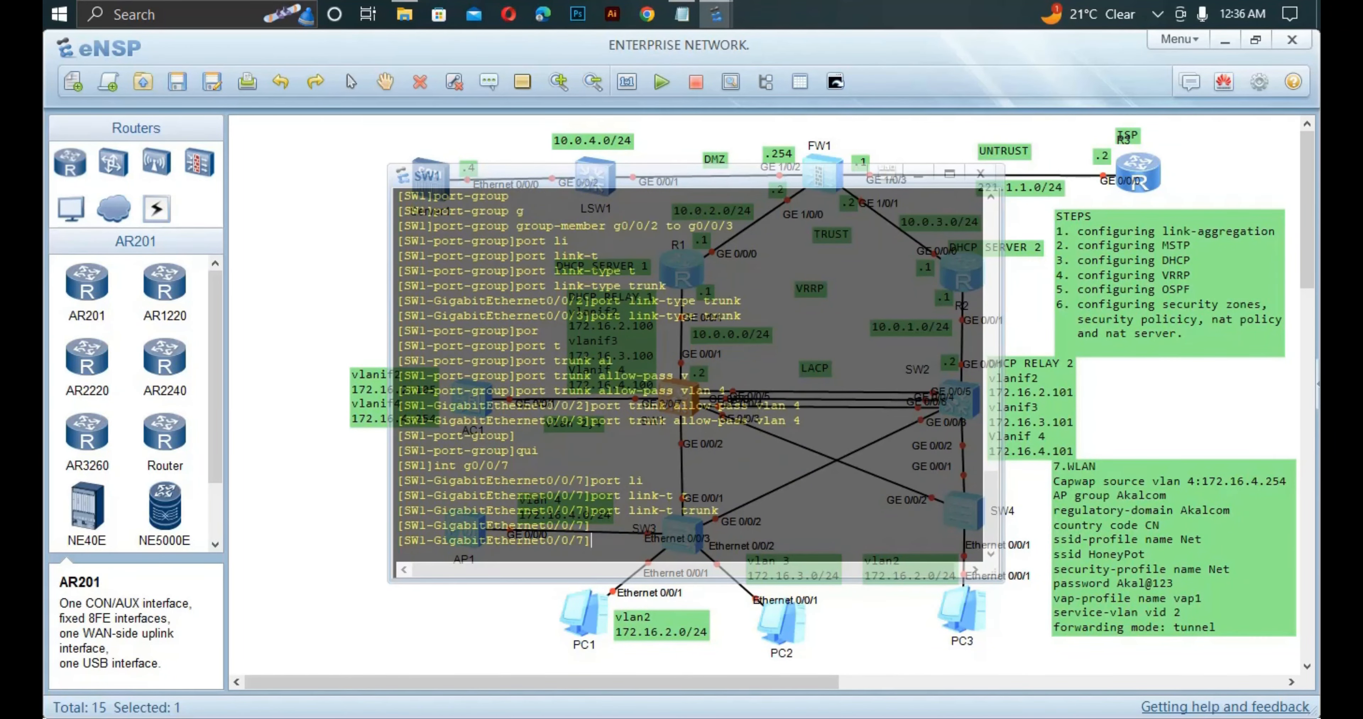
Allow VLANs 2 and 4 on GE0/0/7's trunk and close SW1's console.
{"action": "type", "text": "port tr"}
{"action": "key", "text": "Tab"}
{"action": "type", "text": "al"}
{"action": "key", "text": "Tab"}
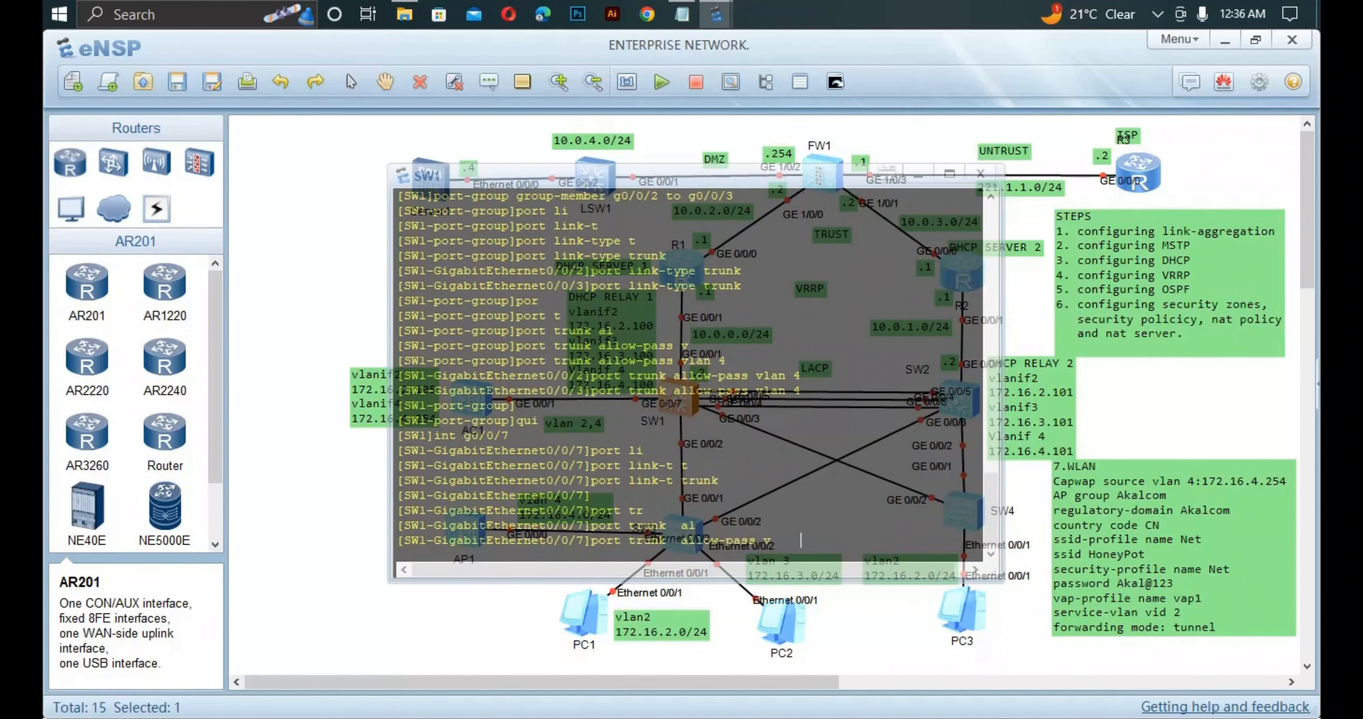
{"action": "type", "text": "v"}
{"action": "key", "text": "Tab"}
{"action": "type", "text": "2 4"}
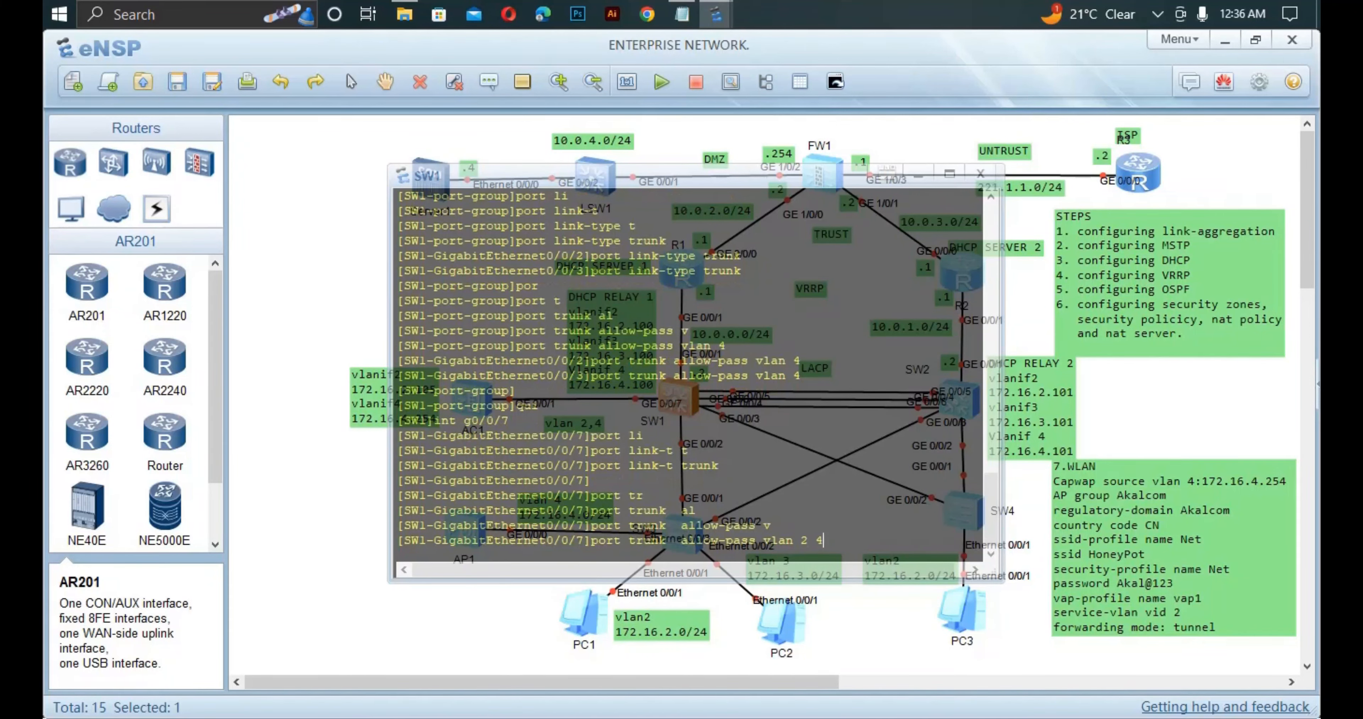
{"action": "key", "text": "Return"}
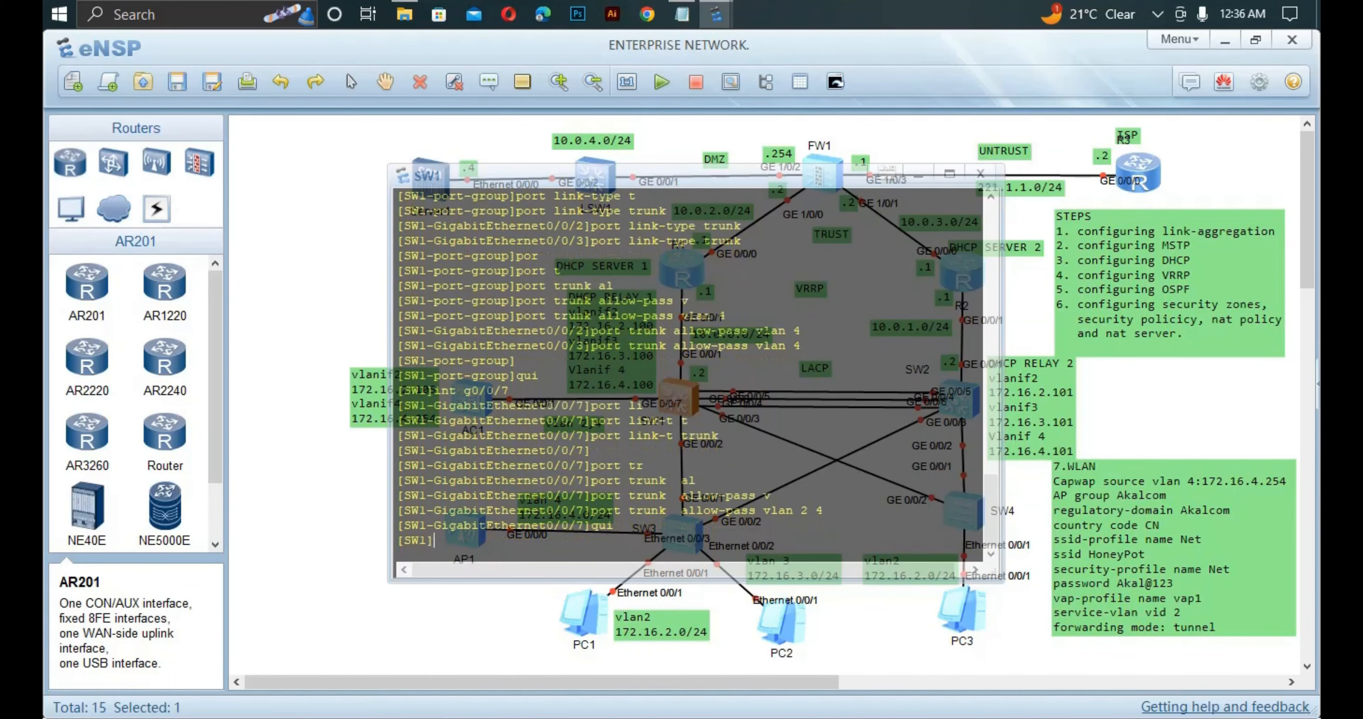
{"action": "key", "text": "alt+F4"}
{"action": "key", "text": "Escape"}
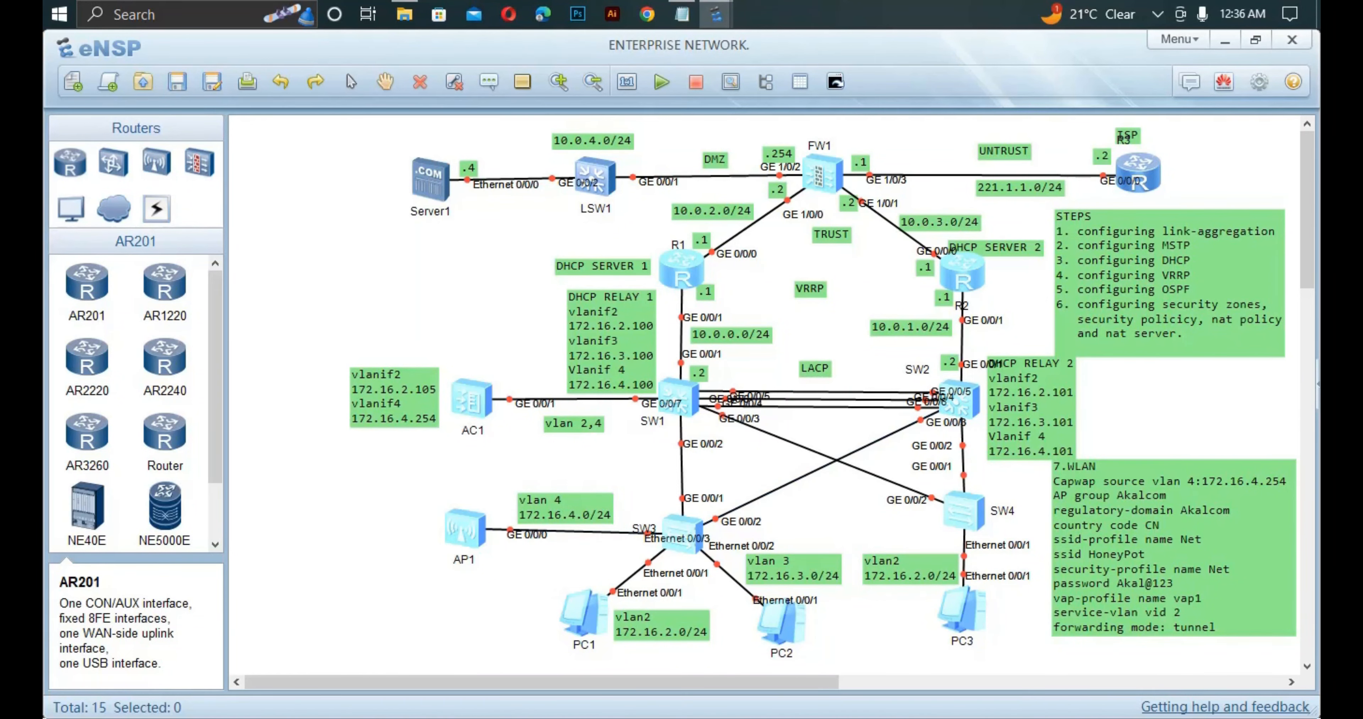
On SW3, leave the port-group and enter interface Ethernet0/0/3.
{"action": "double_click", "coordinate": [681, 531]}
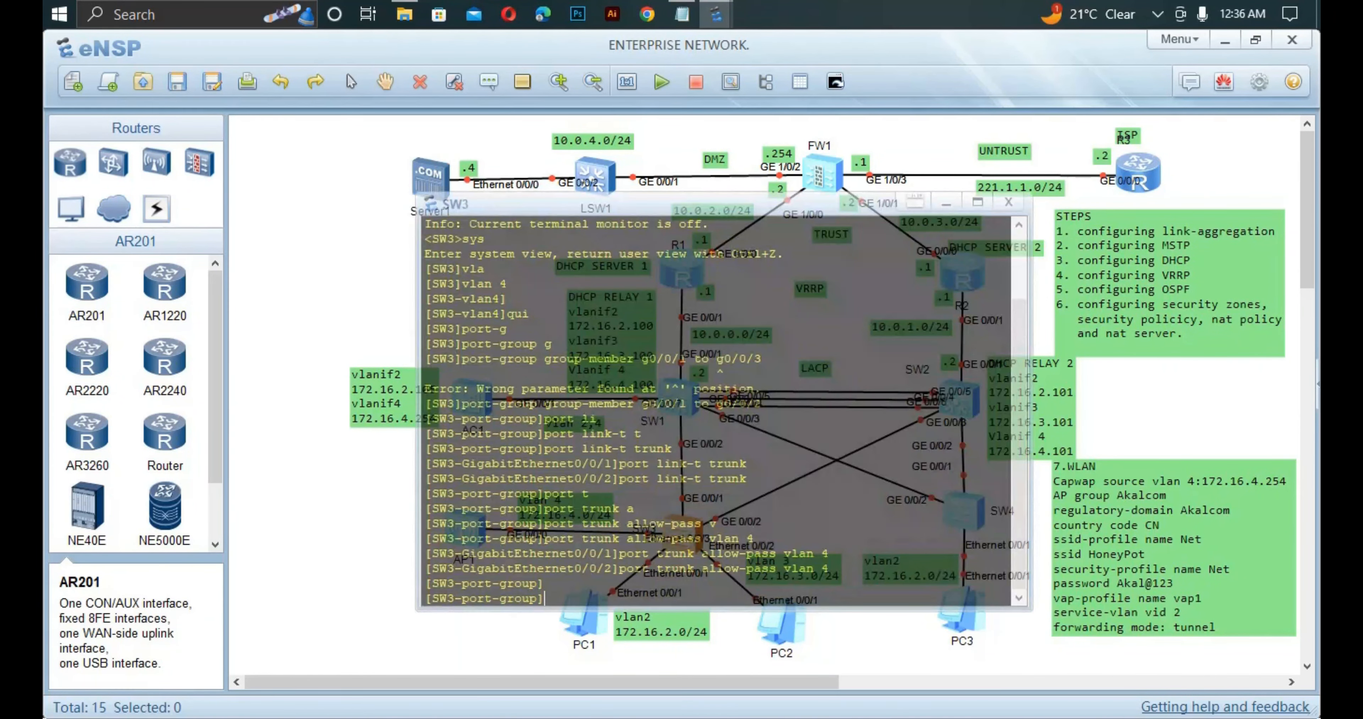
{"action": "key", "text": "Return"}
{"action": "type", "text": "qu"}
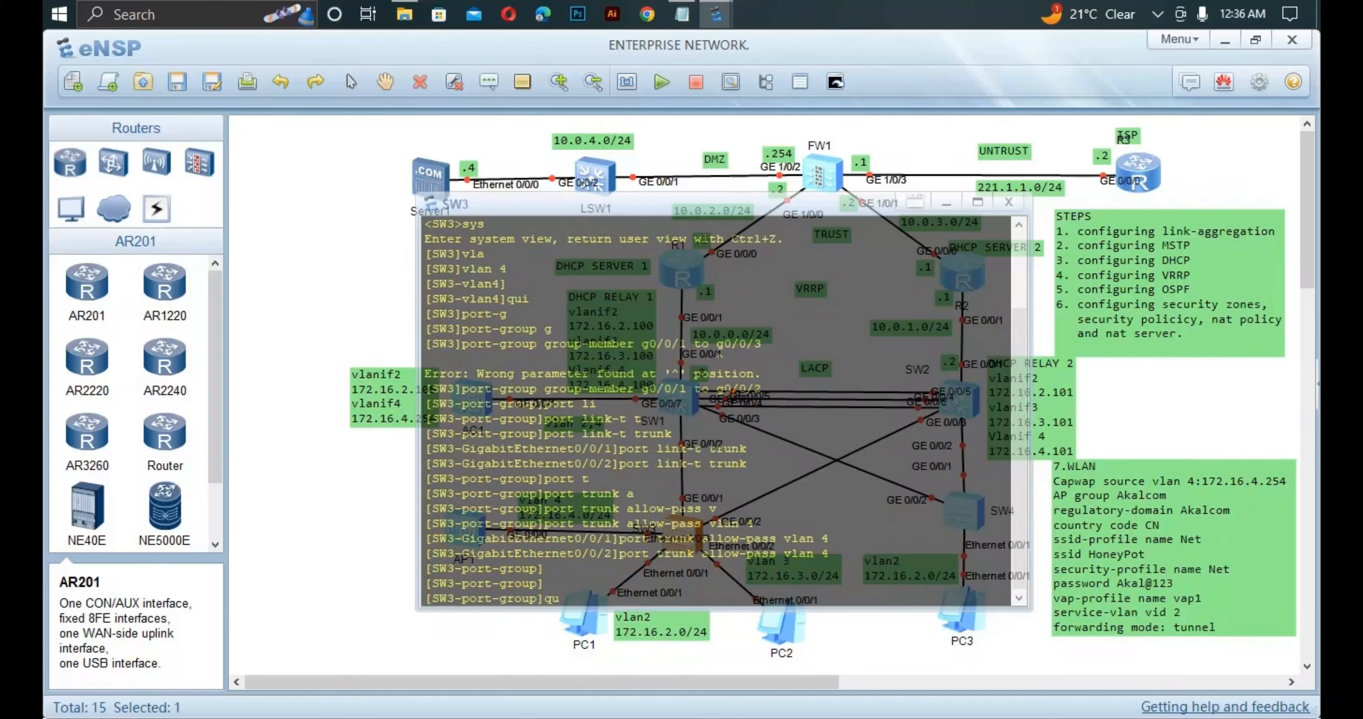
{"action": "type", "text": "i"}
{"action": "key", "text": "Return"}
{"action": "type", "text": "int "}
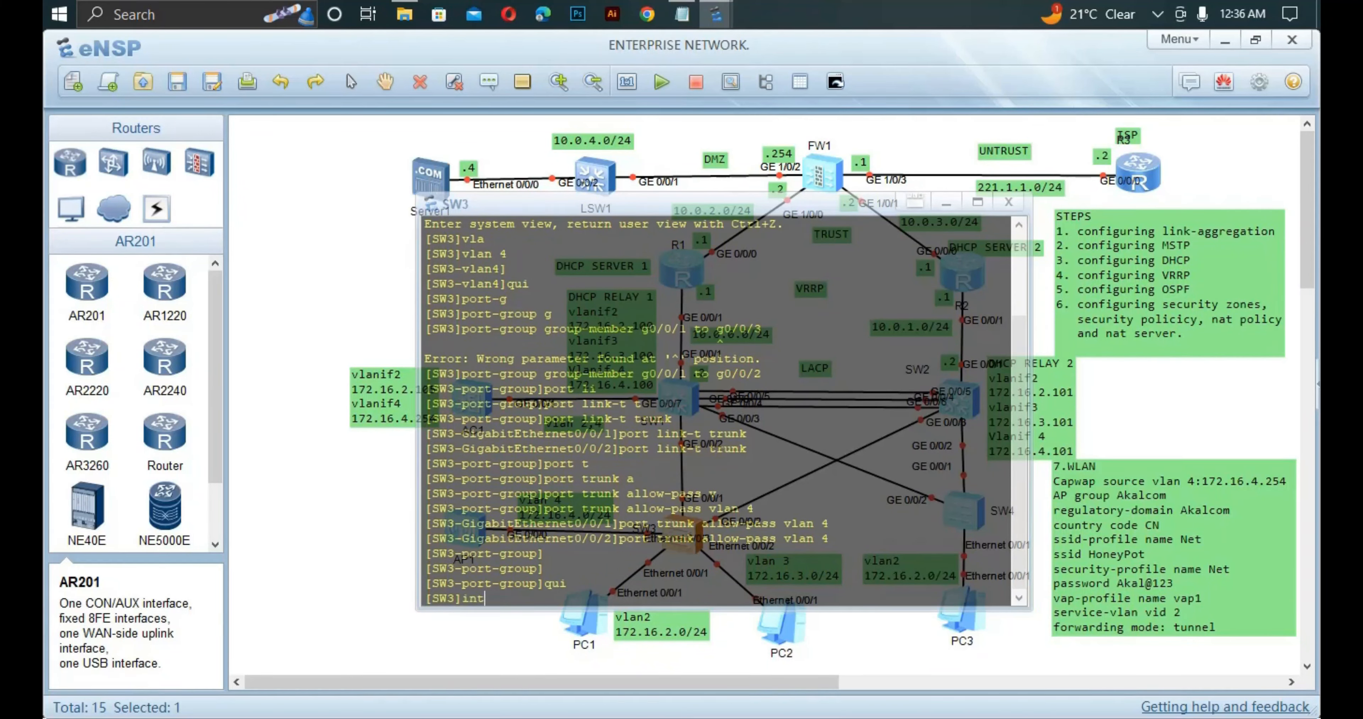
{"action": "type", "text": "eth"}
{"action": "key", "text": "Tab"}
{"action": "type", "text": "0"}
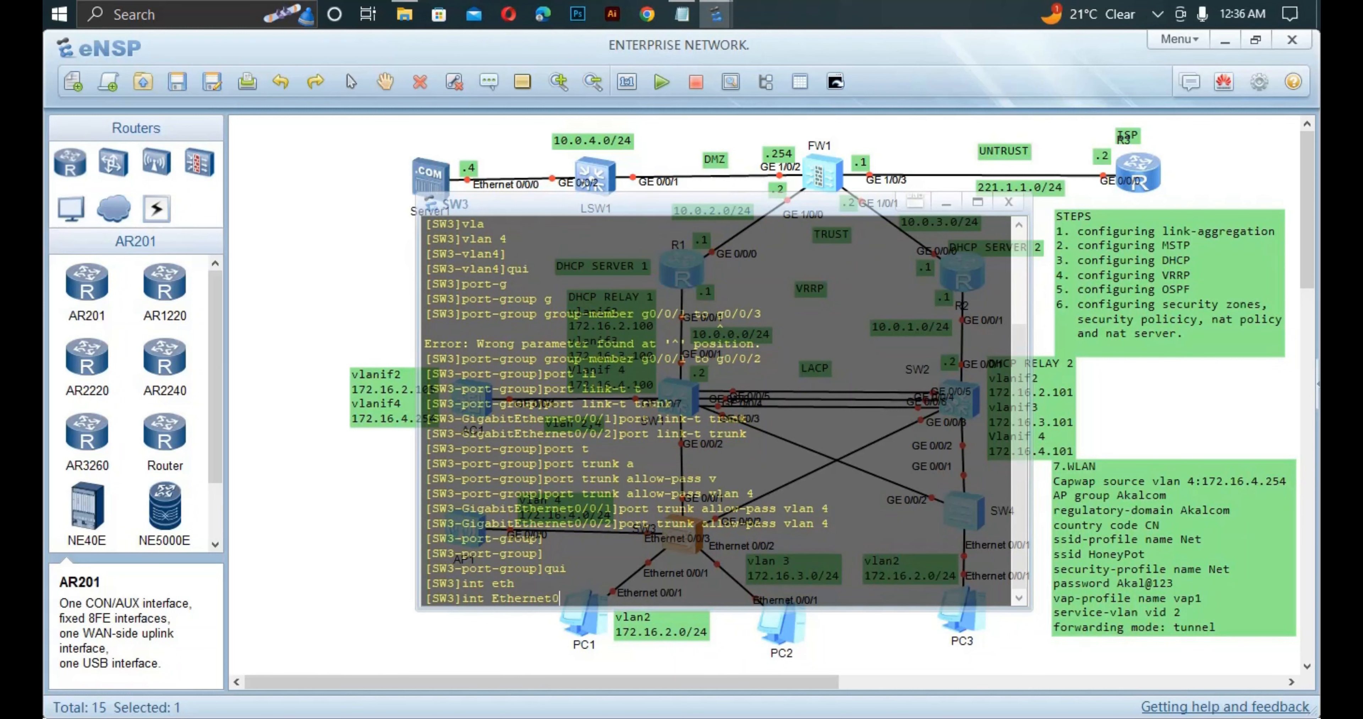
{"action": "type", "text": "/0/3"}
{"action": "key", "text": "Return"}
Set Ethernet0/0/3's link type to access.
{"action": "type", "text": "por"}
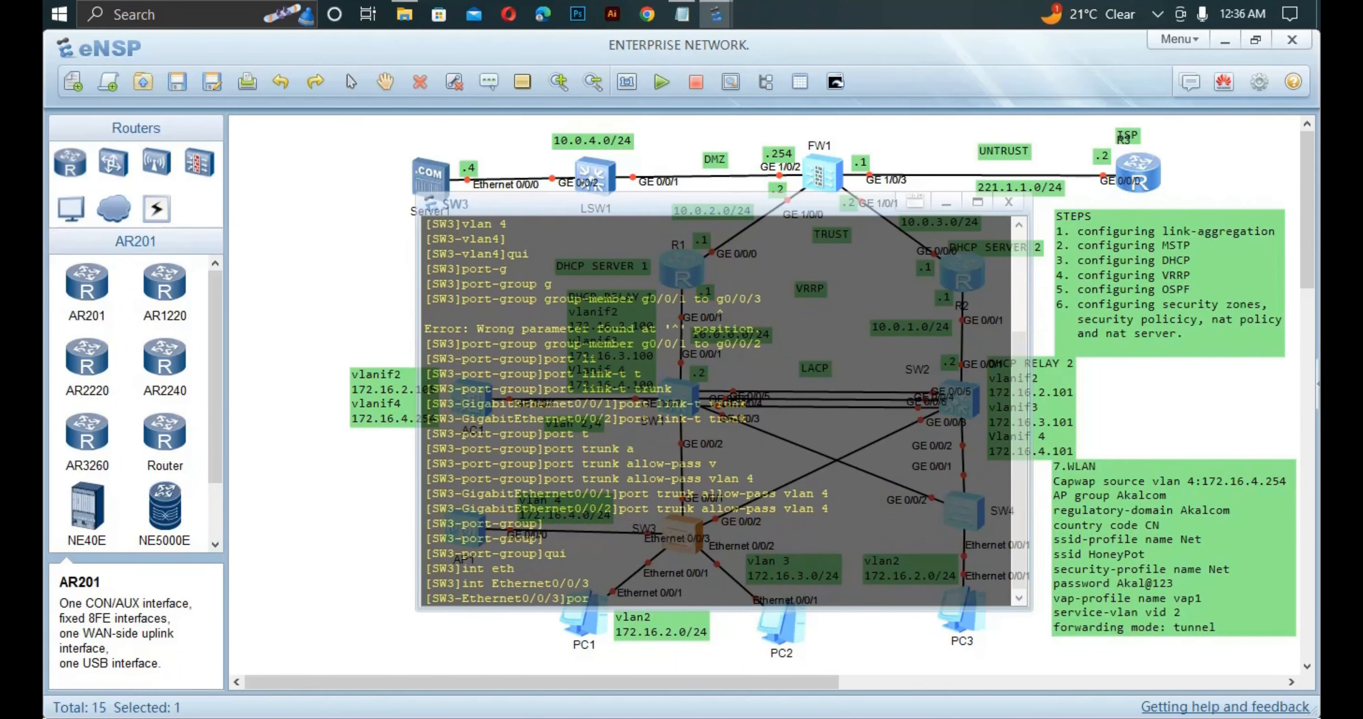
{"action": "type", "text": "t li"}
{"action": "key", "text": "Tab"}
{"action": "type", "text": "t"}
{"action": "key", "text": "Tab"}
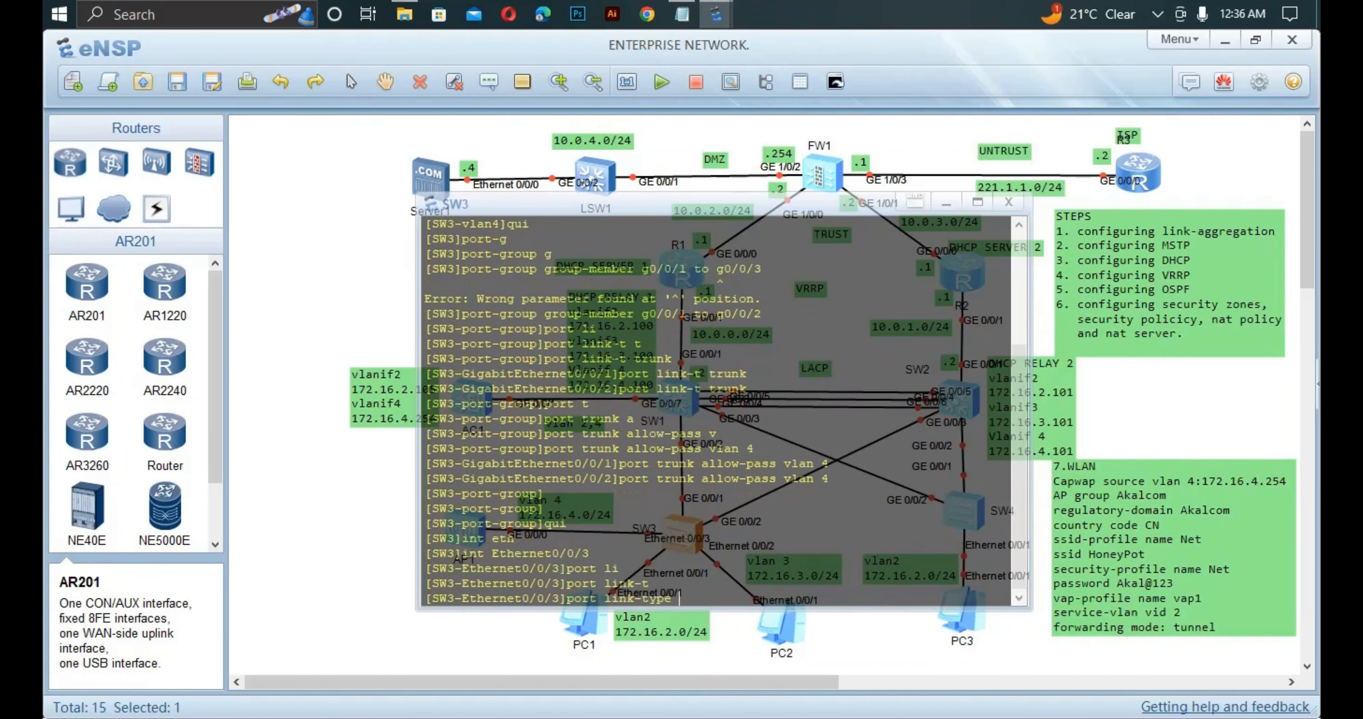
{"action": "type", "text": "a"}
{"action": "key", "text": "Tab"}
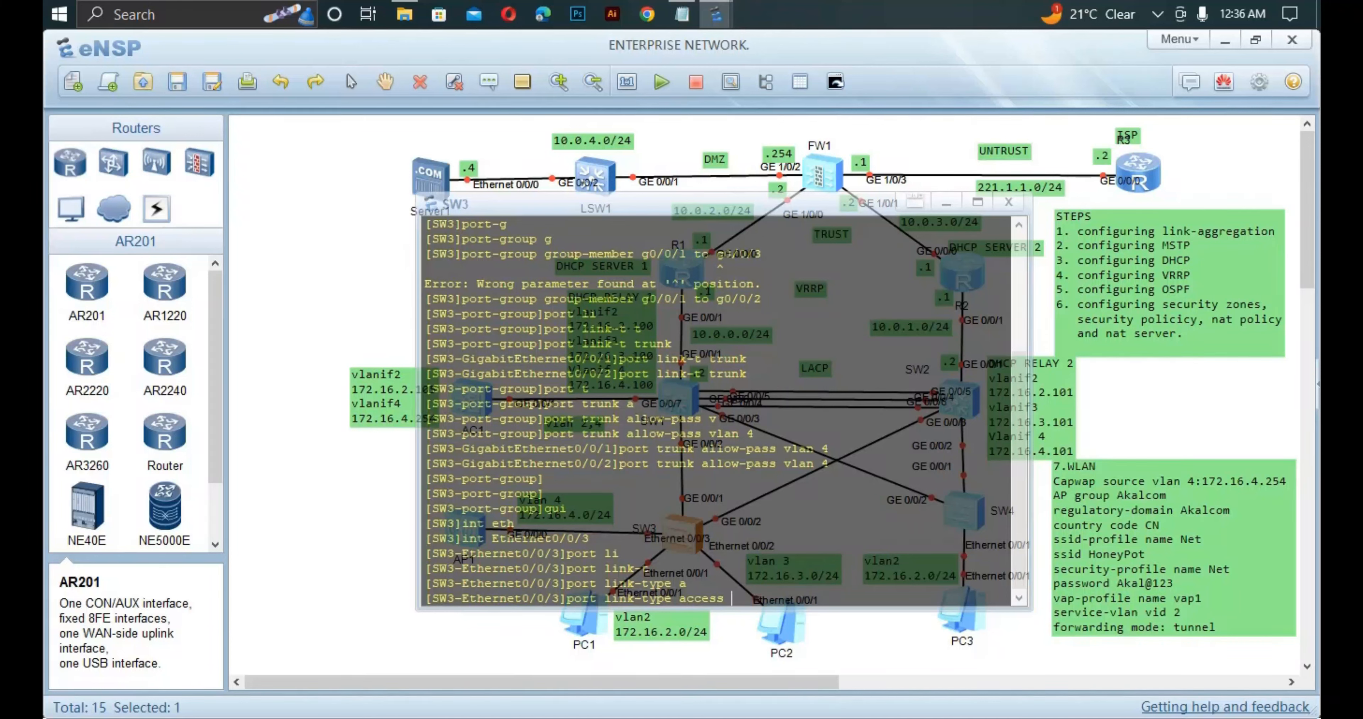
{"action": "key", "text": "Return"}
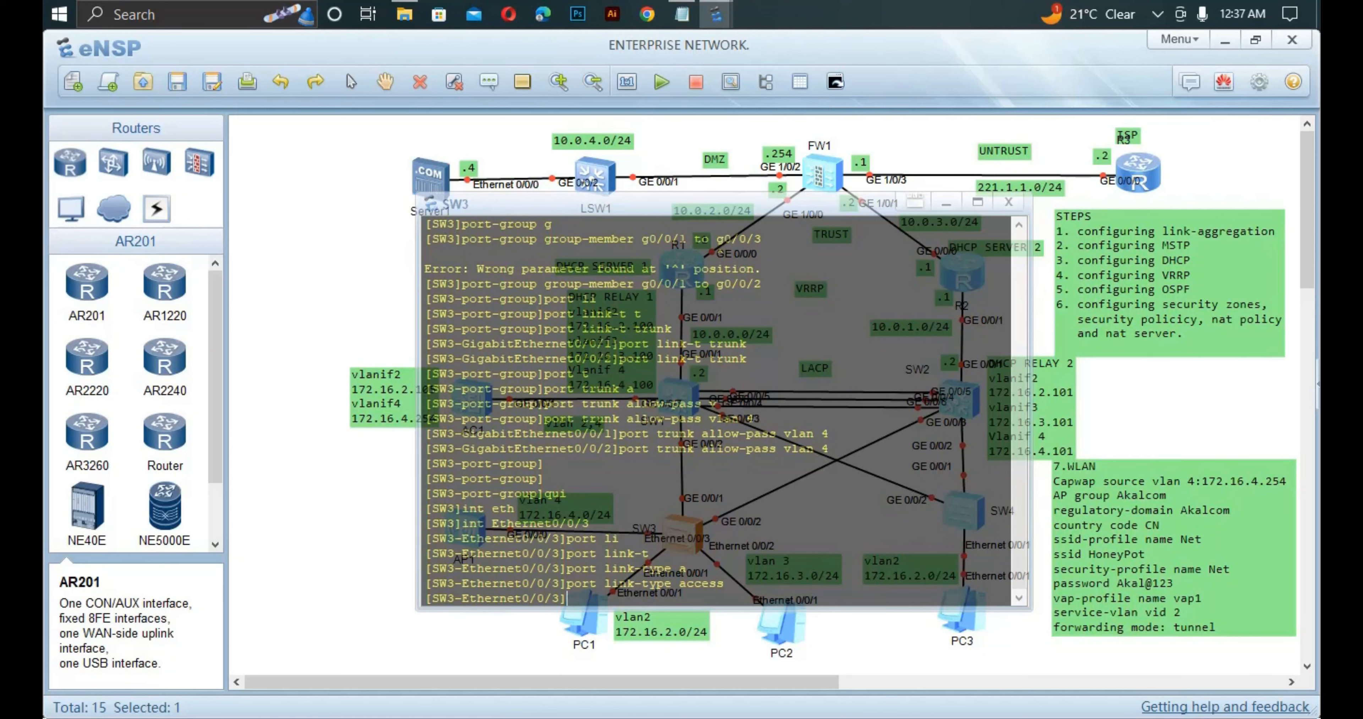
Set Ethernet0/0/3's default VLAN to 4.
{"action": "type", "text": "port"}
{"action": "type", "text": "de"}
{"action": "key", "text": "Tab"}
{"action": "type", "text": "v"}
{"action": "key", "text": "Tab"}
{"action": "type", "text": "45"}
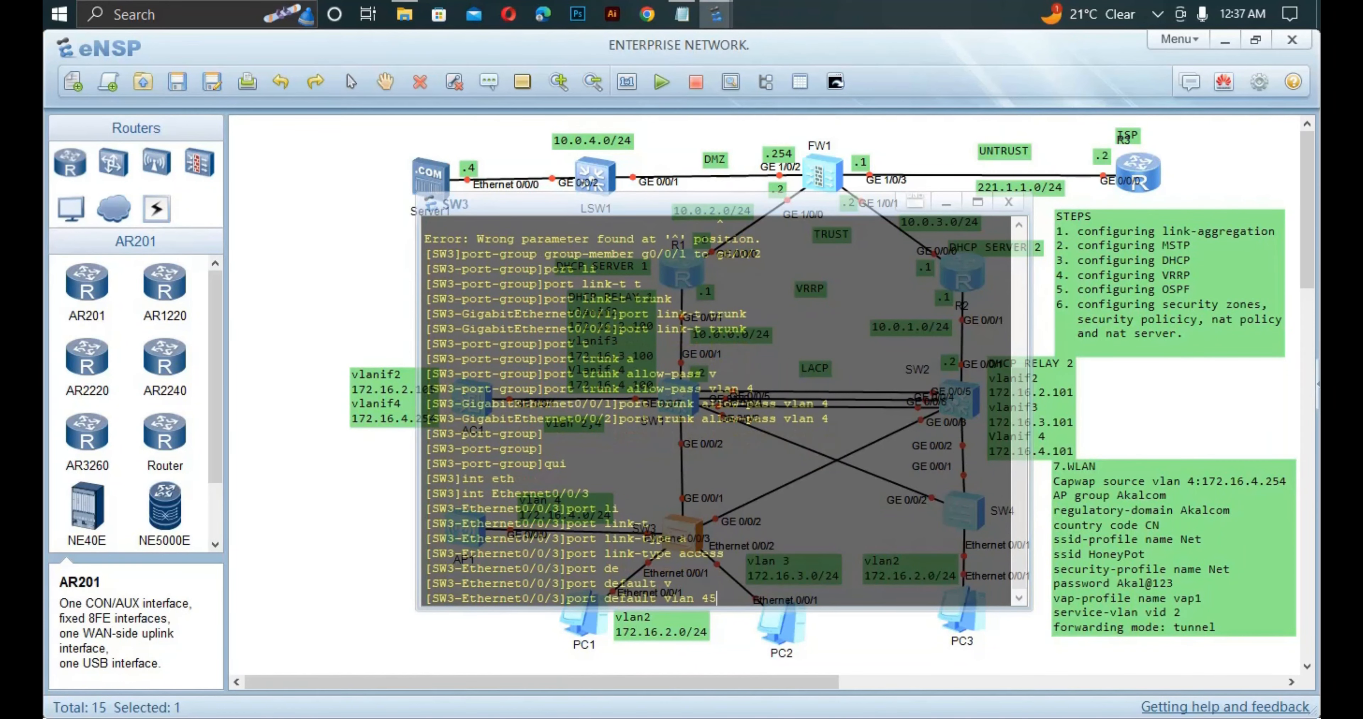
{"action": "key", "text": "BackSpace"}
{"action": "key", "text": "BackSpace"}
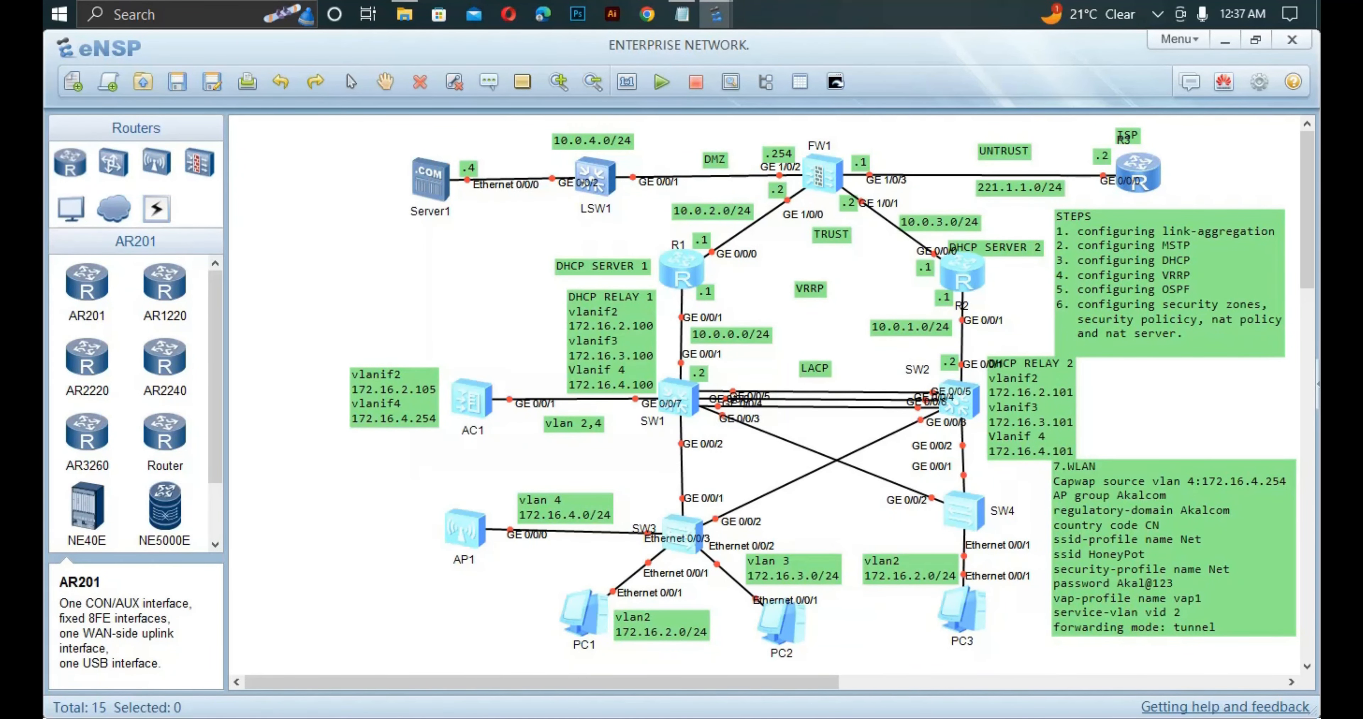
On the controller, turn off terminal monitor, enter system view and rename it AC1.
{"action": "double_click", "coordinate": [471, 400]}
{"action": "type", "text": "u t m"}
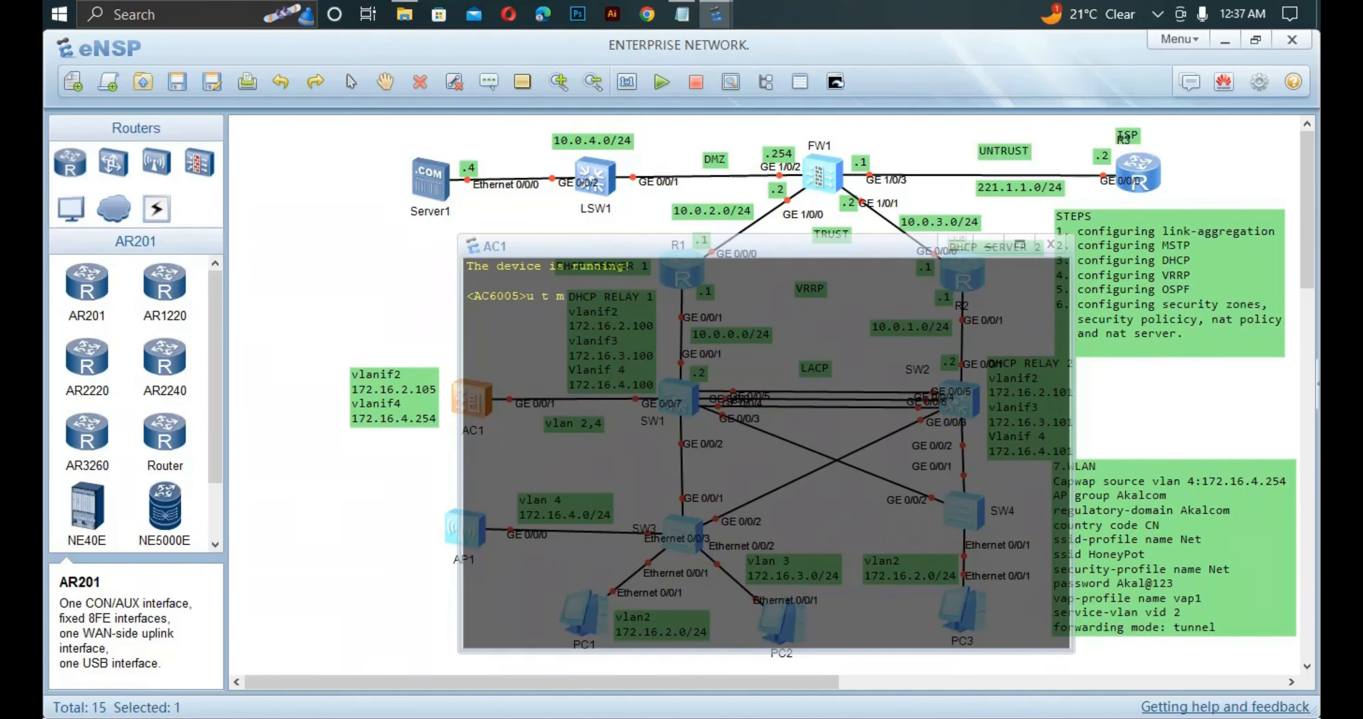
{"action": "key", "text": "Return"}
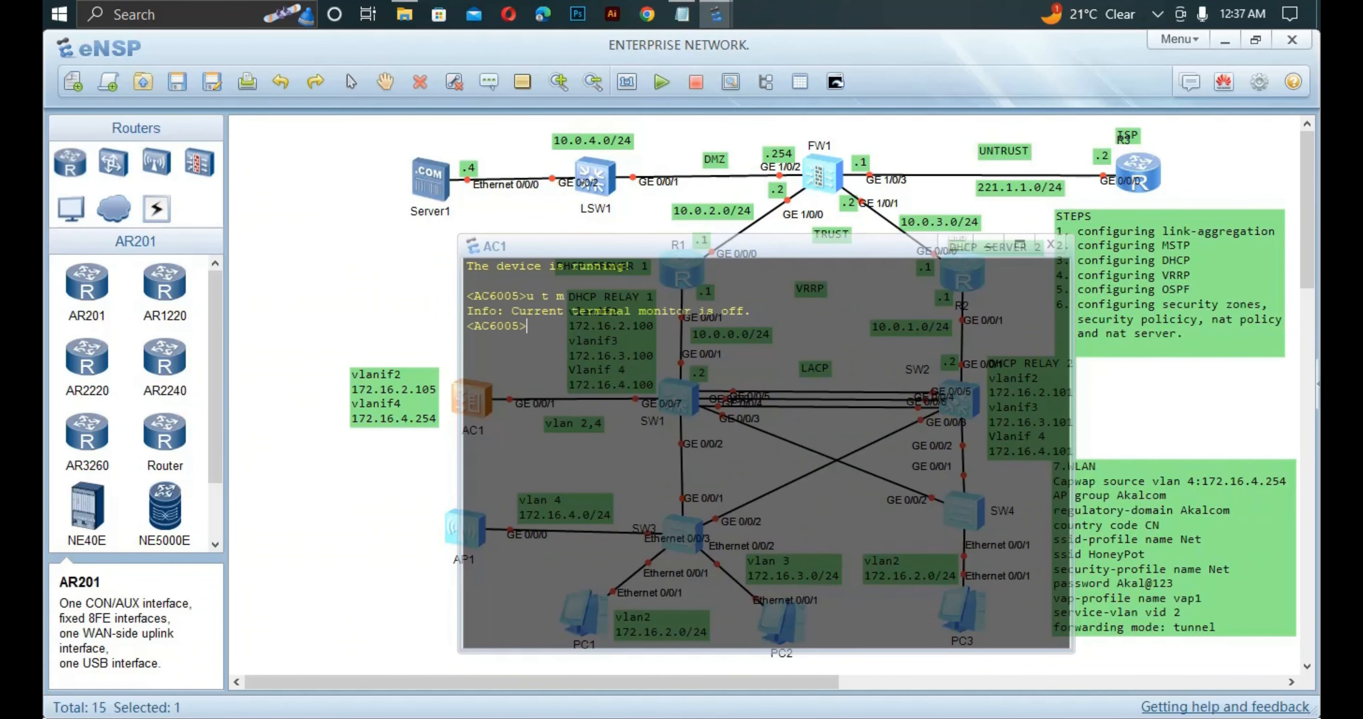
{"action": "type", "text": "sys"}
{"action": "key", "text": "Return"}
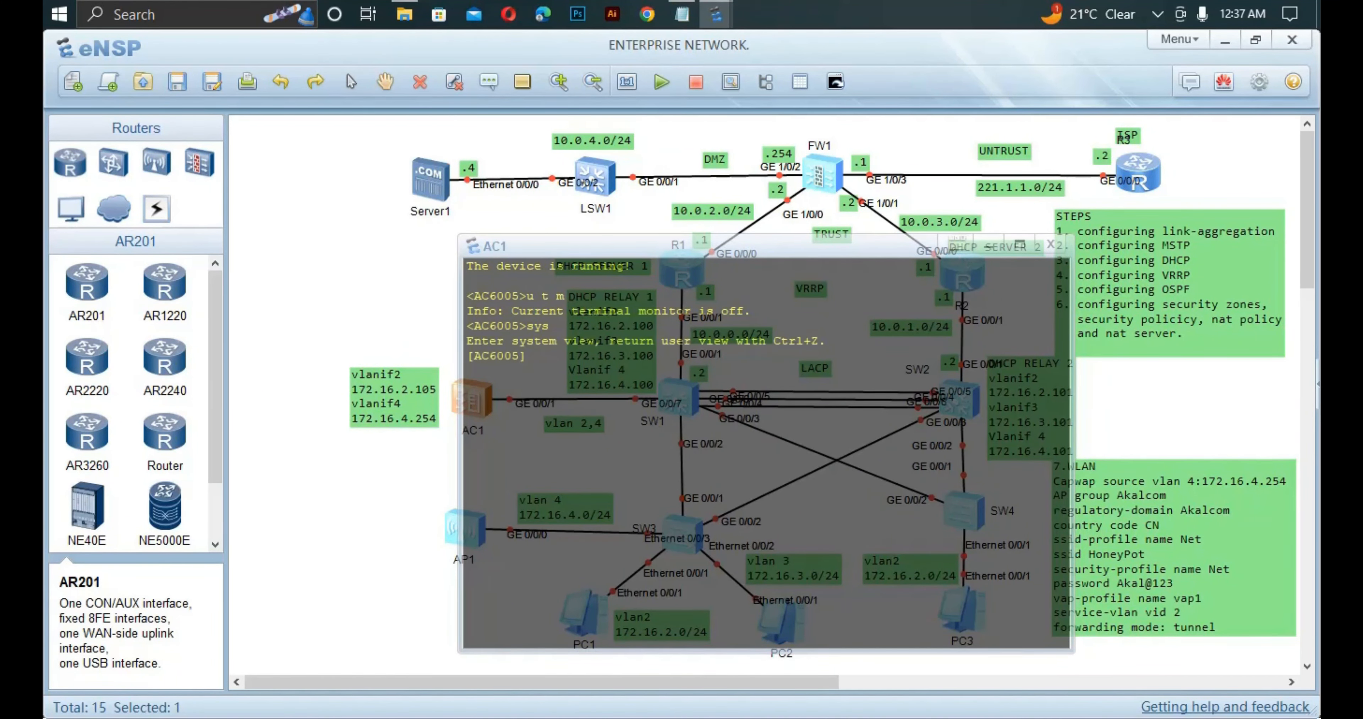
{"action": "type", "text": "sys AC1"}
{"action": "key", "text": "Return"}
Create VLANs 2 and 4 on AC1 with vlan batch.
{"action": "type", "text": "vlan ba"}
{"action": "key", "text": "Tab"}
{"action": "type", "text": "2 4"}
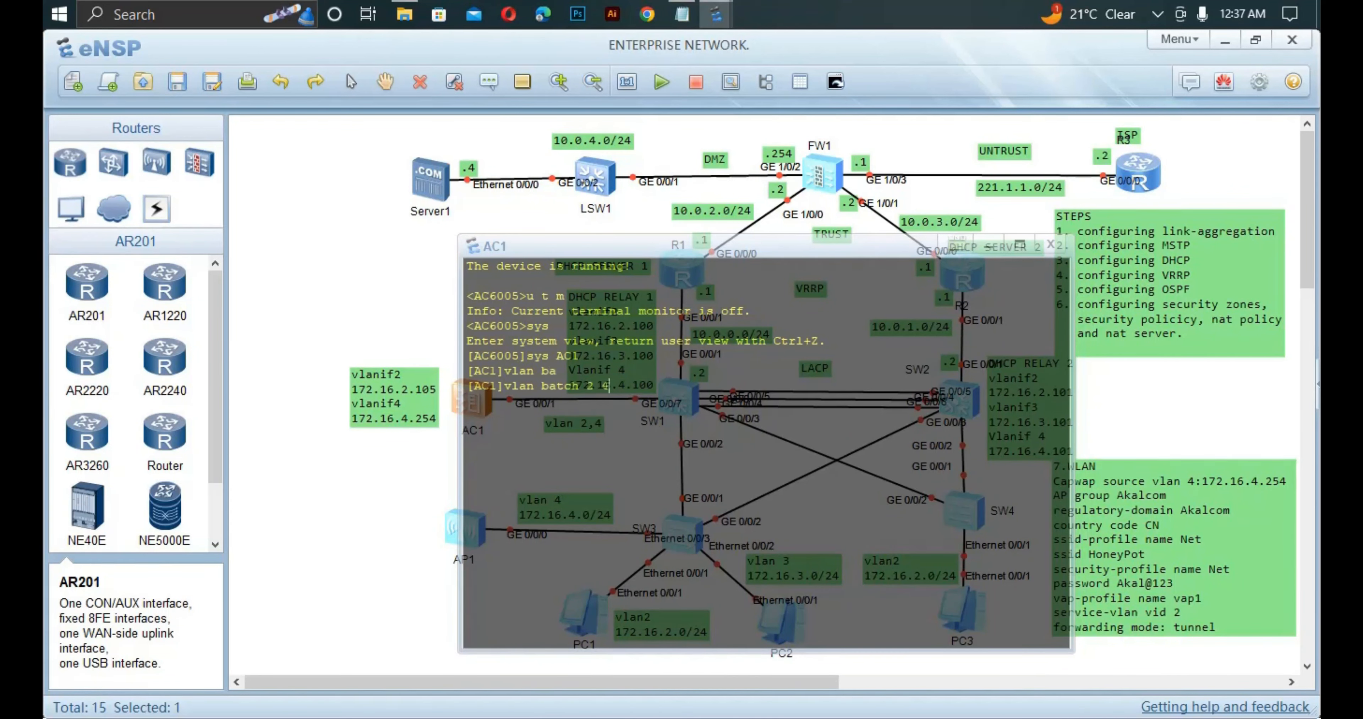
{"action": "key", "text": "Return"}
Assign 172.16.2.105/24 to Vlanif 2.
{"action": "type", "text": "int"}
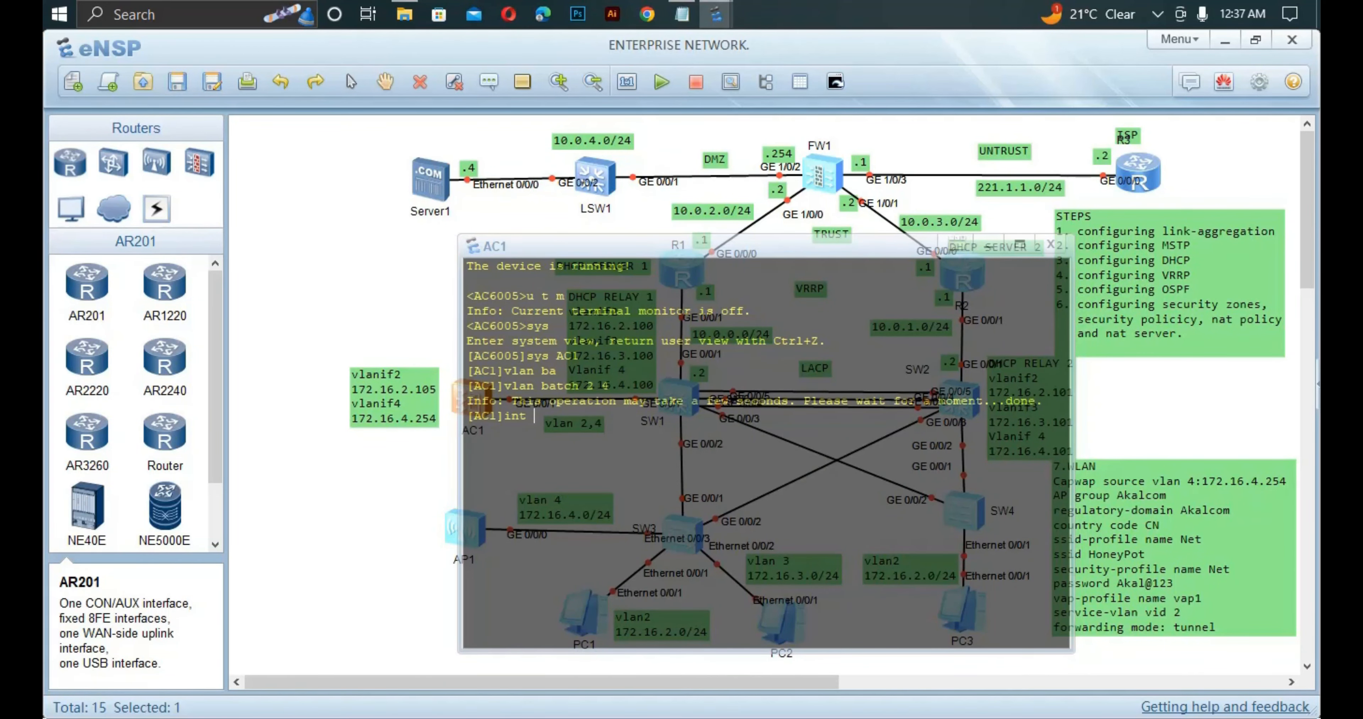
{"action": "type", "text": " v"}
{"action": "key", "text": "Tab"}
{"action": "type", "text": "2"}
{"action": "key", "text": "Return"}
{"action": "type", "text": "i"}
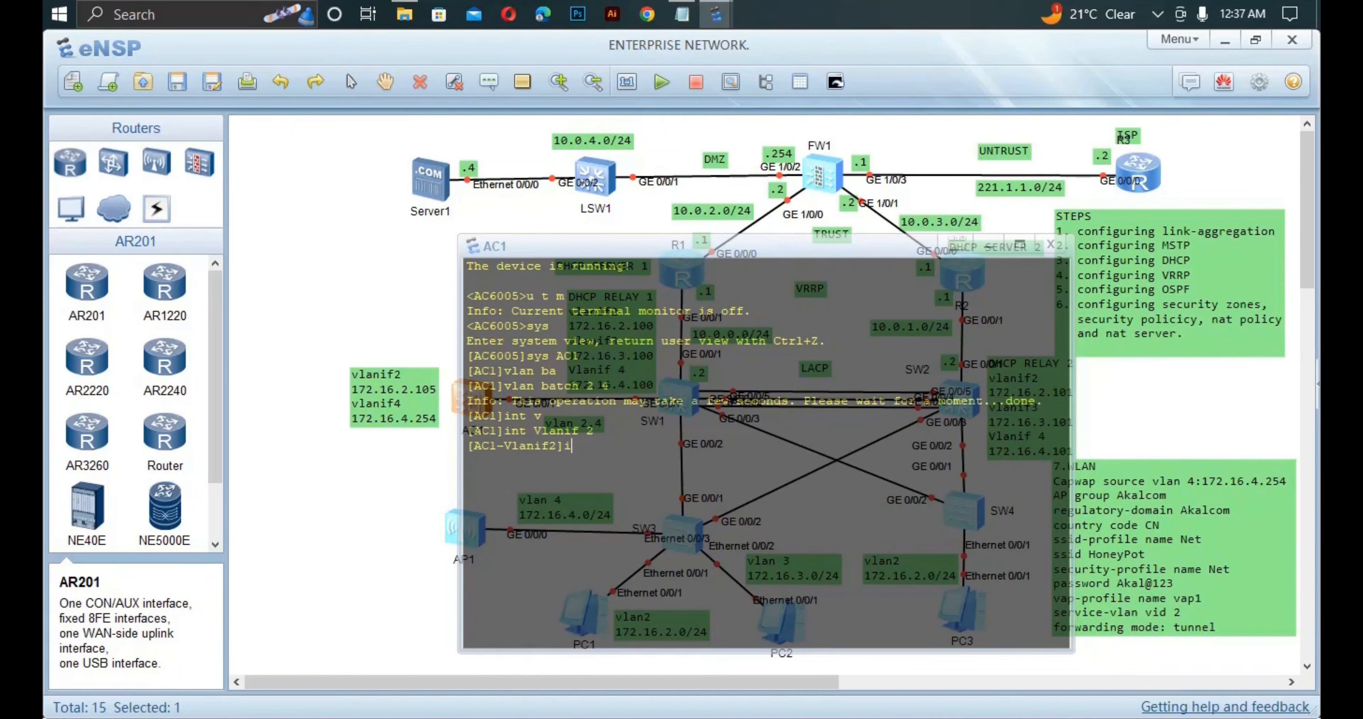
{"action": "type", "text": "p ad"}
{"action": "key", "text": "Tab"}
{"action": "type", "text": "1"}
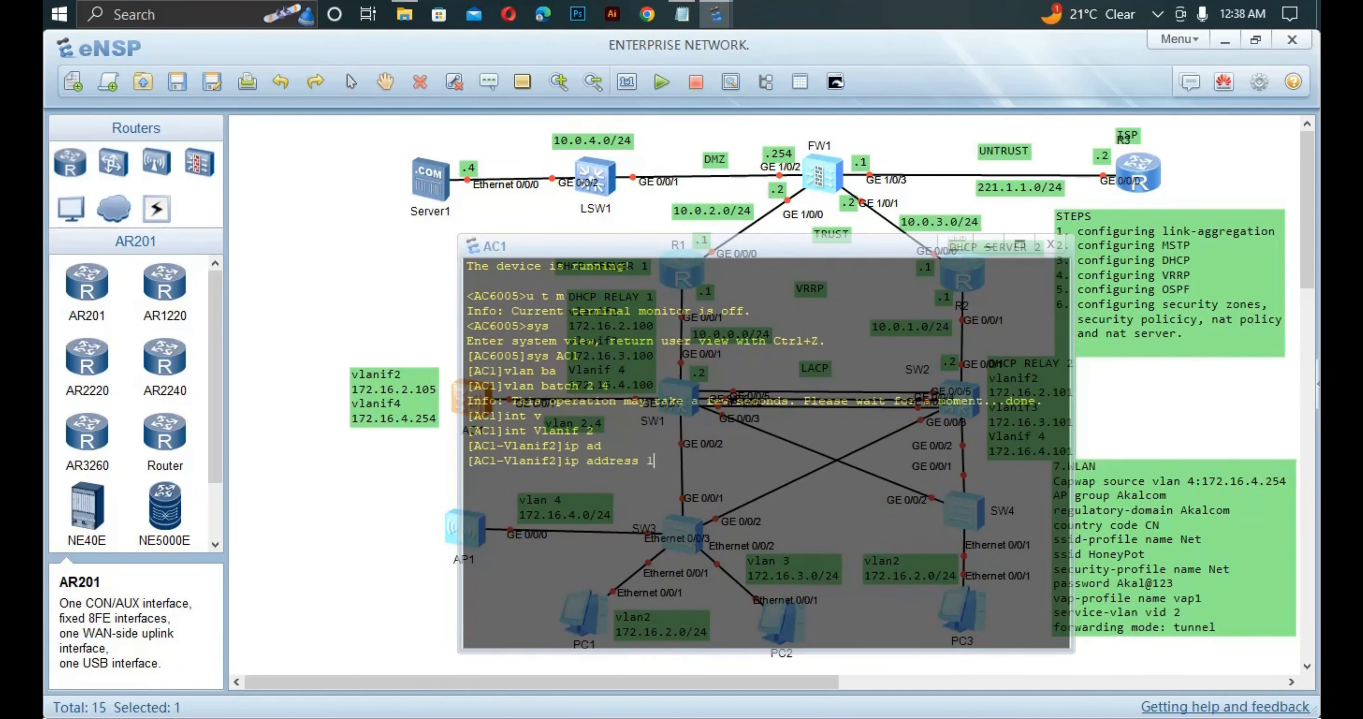
{"action": "type", "text": "72.16.2.105 24"}
{"action": "key", "text": "Return"}
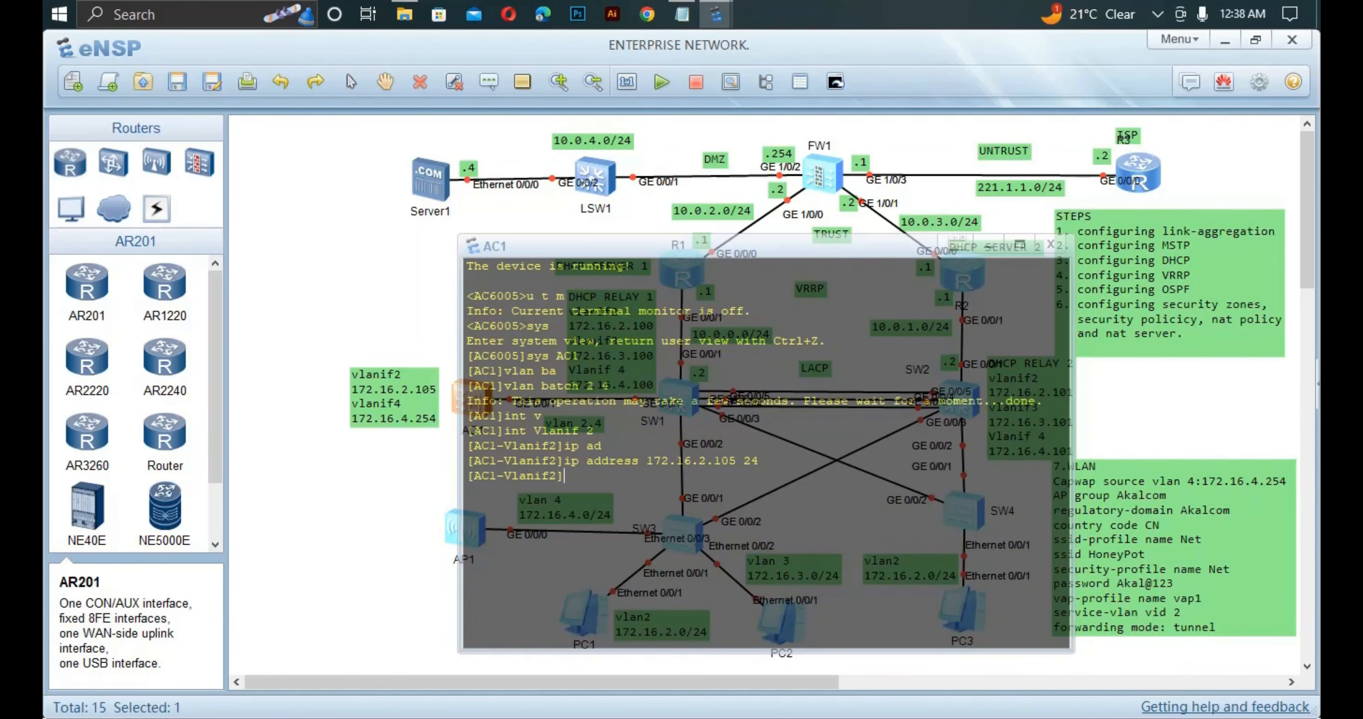
Assign 172.16.4.254/24 to Vlanif 4.
{"action": "type", "text": "int Vlanif 2"}
{"action": "key", "text": "BackSpace"}
{"action": "type", "text": "4"}
{"action": "key", "text": "Return"}
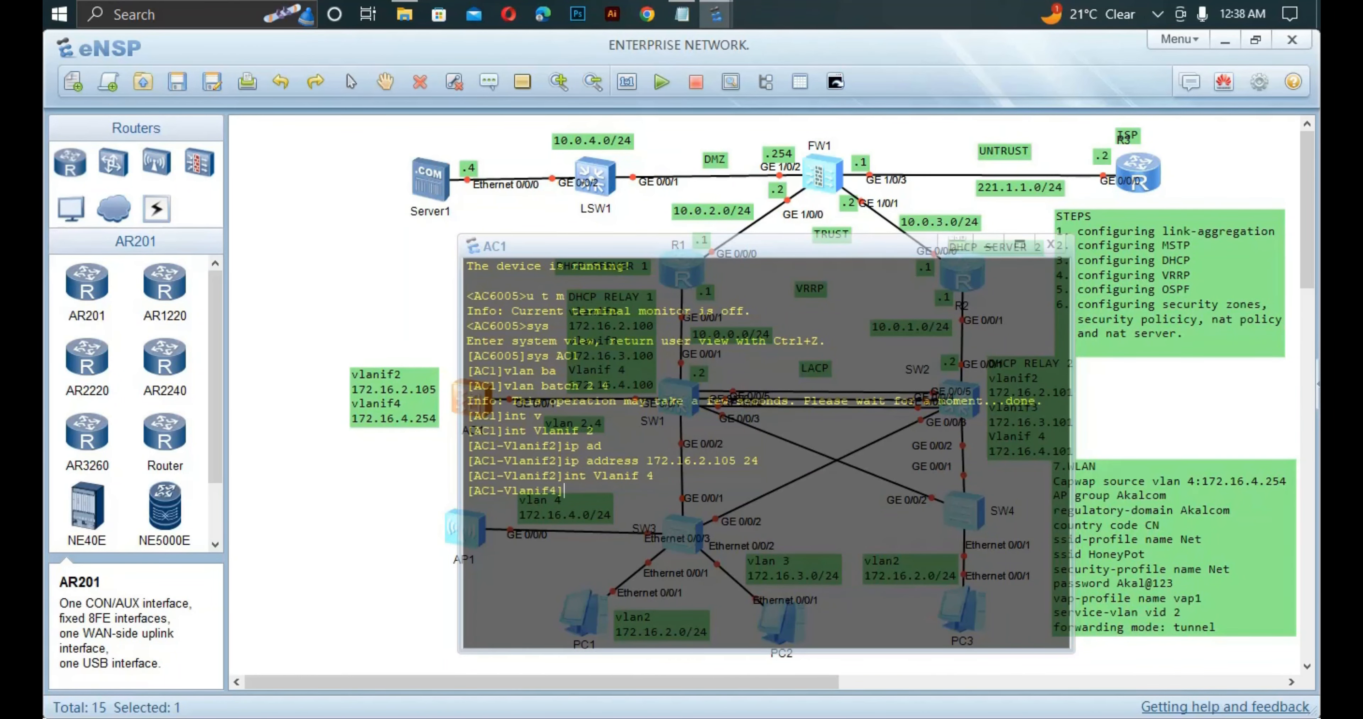
{"action": "type", "text": "ip ad"}
{"action": "key", "text": "Tab"}
{"action": "type", "text": "17"}
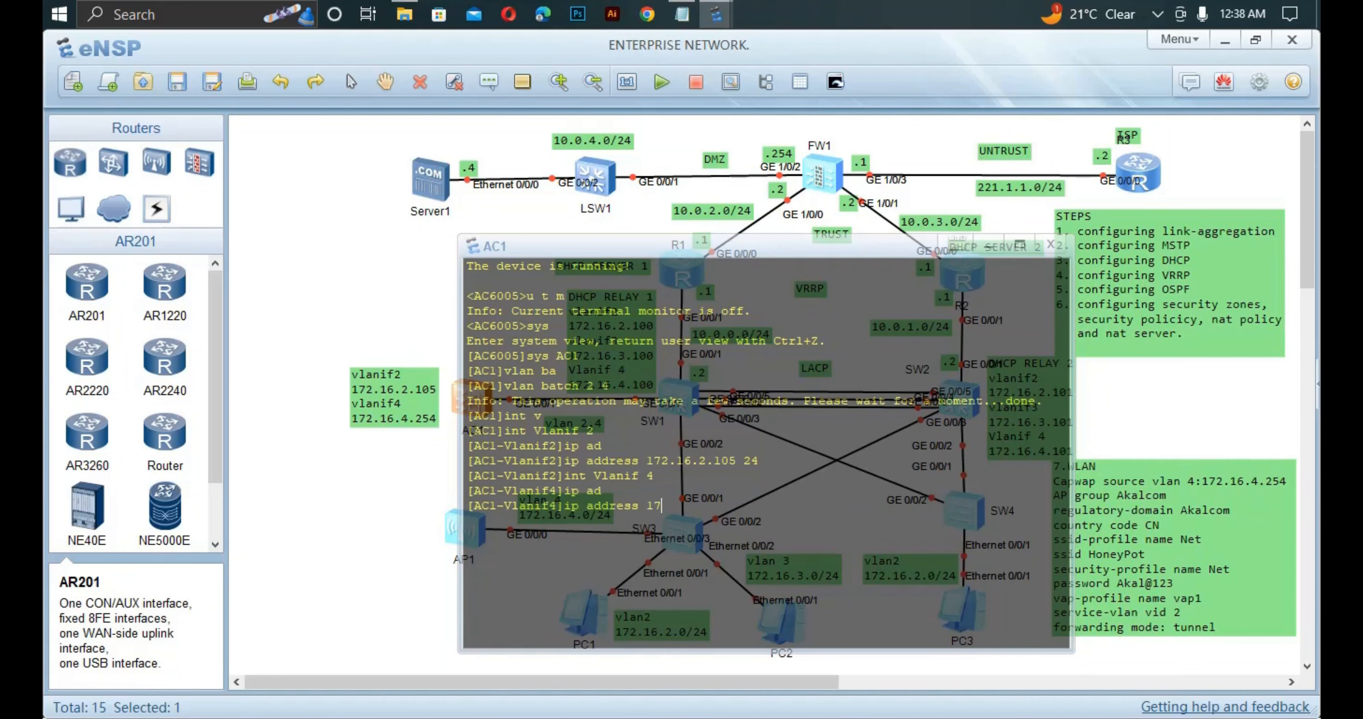
{"action": "type", "text": "2.16.4."}
{"action": "type", "text": "254"}
{"action": "type", "text": " 2"}
{"action": "type", "text": "4"}
{"action": "key", "text": "Return"}
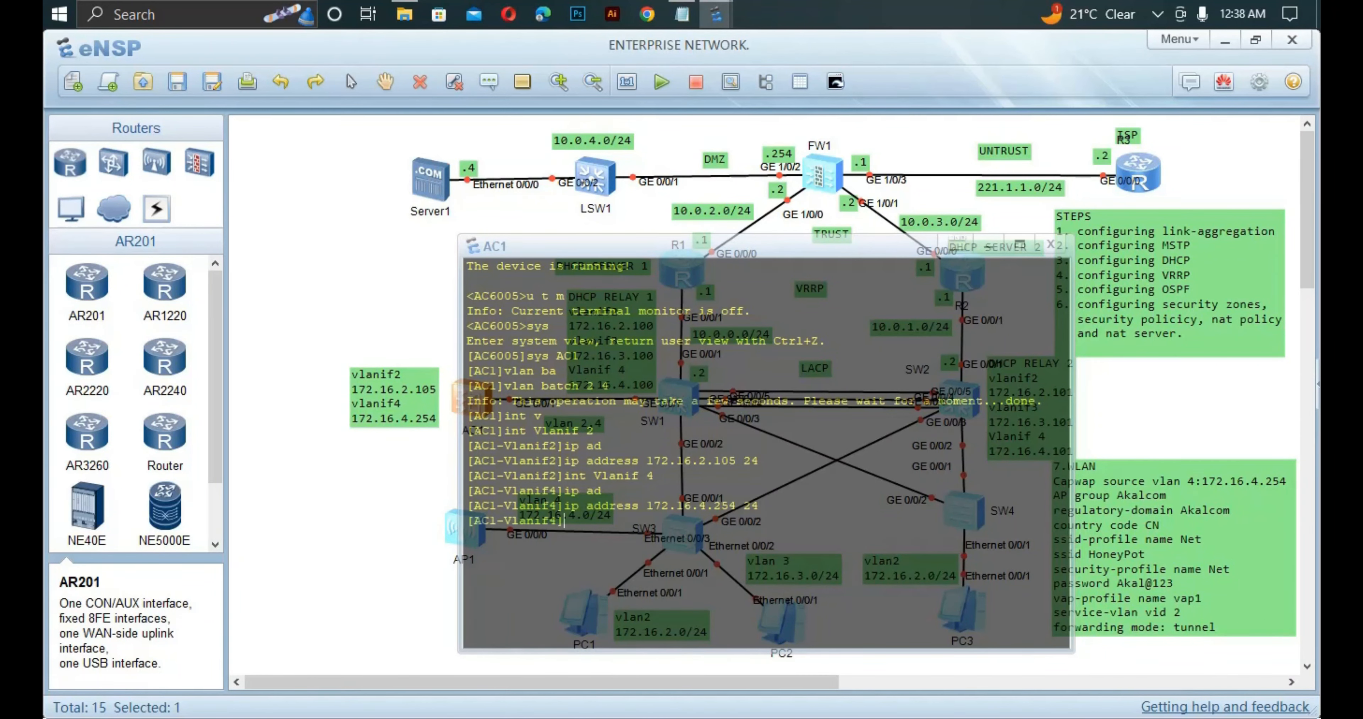
Set AC1's GigabitEthernet0/0/1 link type to trunk.
{"action": "type", "text": "qui"}
{"action": "key", "text": "Return"}
{"action": "type", "text": "in"}
{"action": "type", "text": "t g0"}
{"action": "type", "text": "/0/"}
{"action": "type", "text": "1"}
{"action": "key", "text": "Return"}
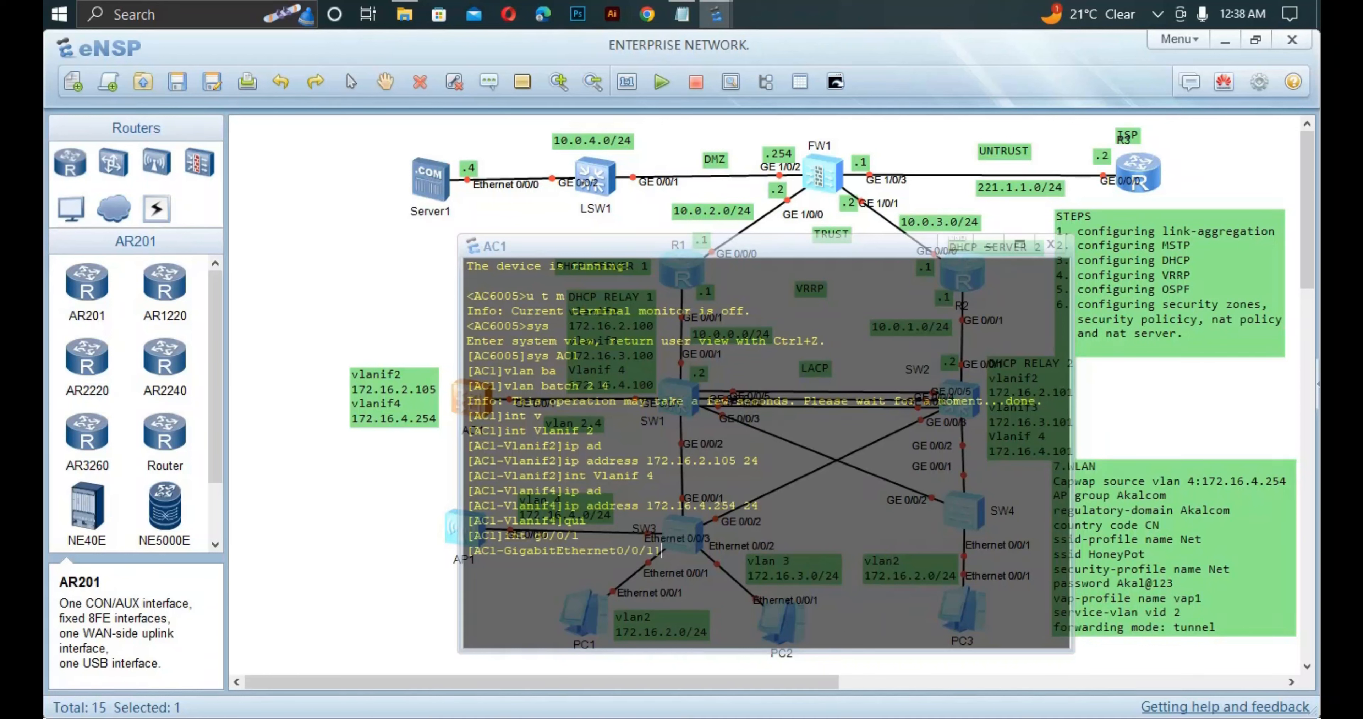
{"action": "type", "text": "port li"}
{"action": "key", "text": "Tab"}
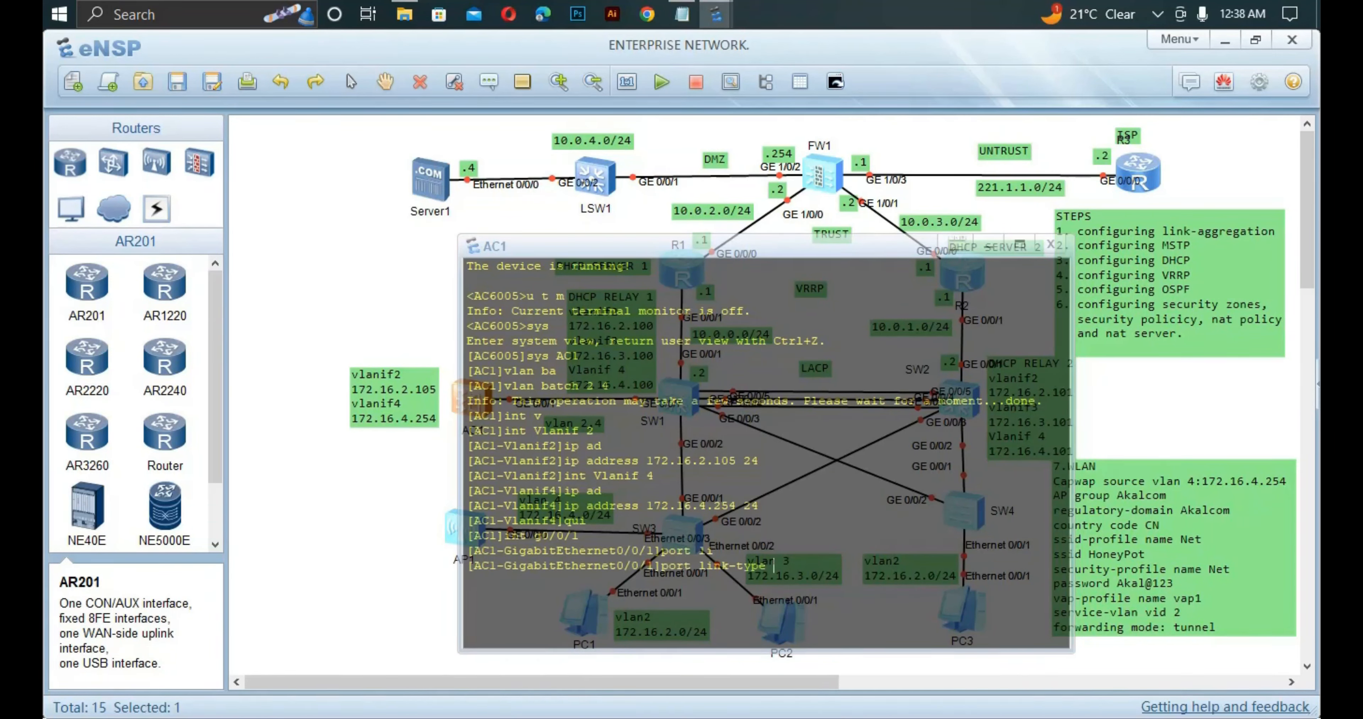
{"action": "type", "text": "t"}
{"action": "key", "text": "Tab"}
{"action": "key", "text": "Return"}
Allow VLANs 2 and 4 to pass on the GigabitEthernet0/0/1 trunk.
{"action": "type", "text": "port"}
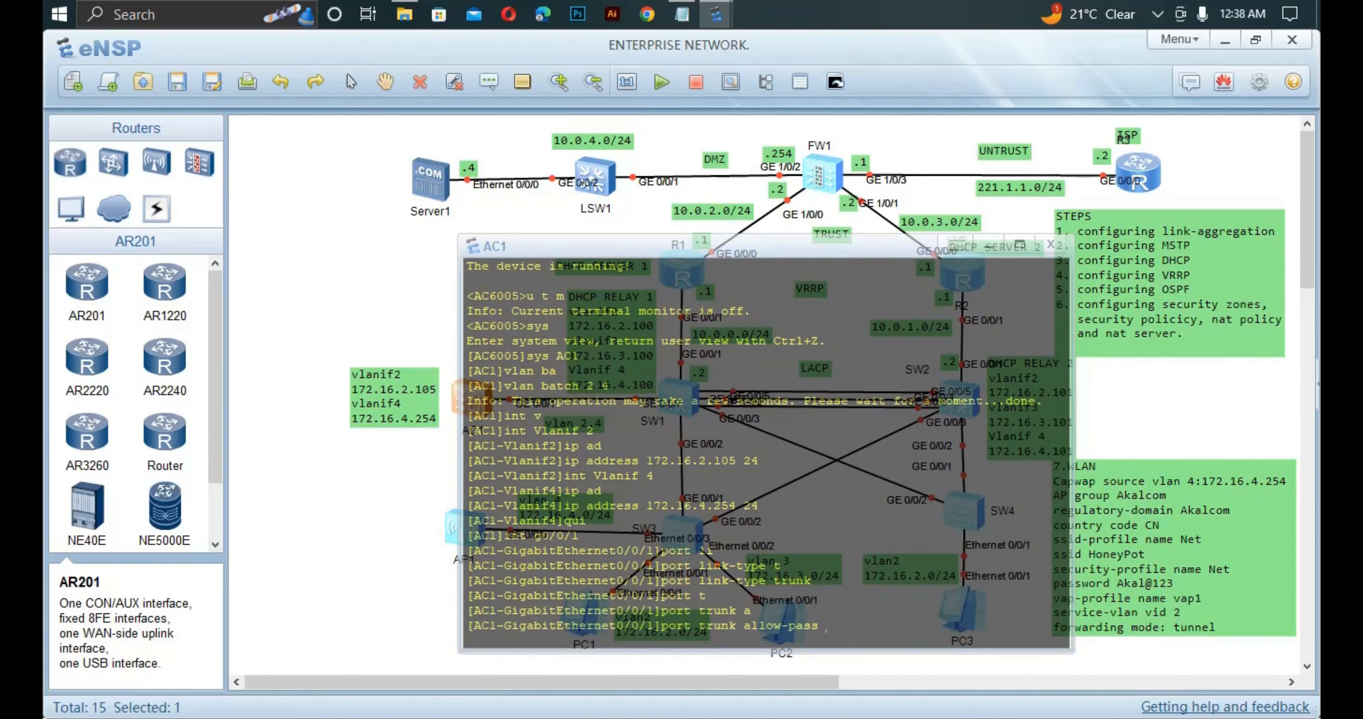
{"action": "type", "text": "v"}
{"action": "key", "text": "Tab"}
{"action": "type", "text": "2 4"}
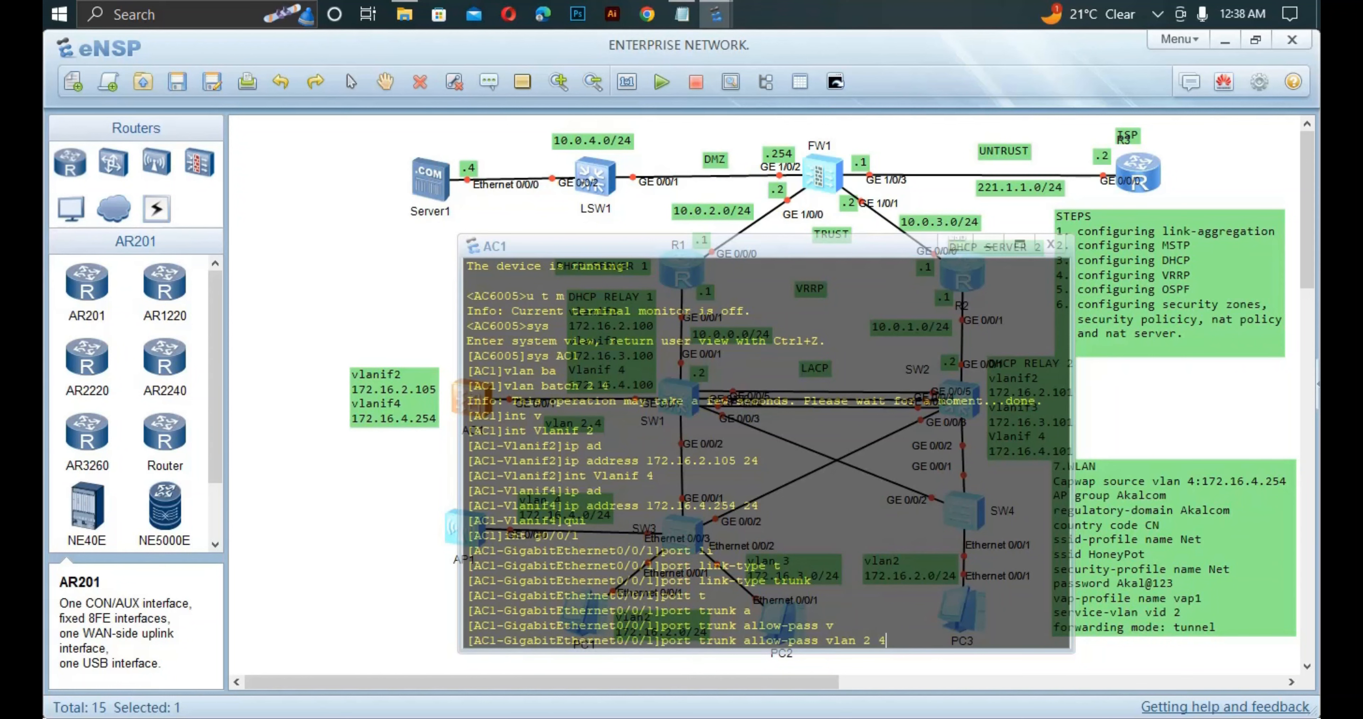
{"action": "key", "text": "Return"}
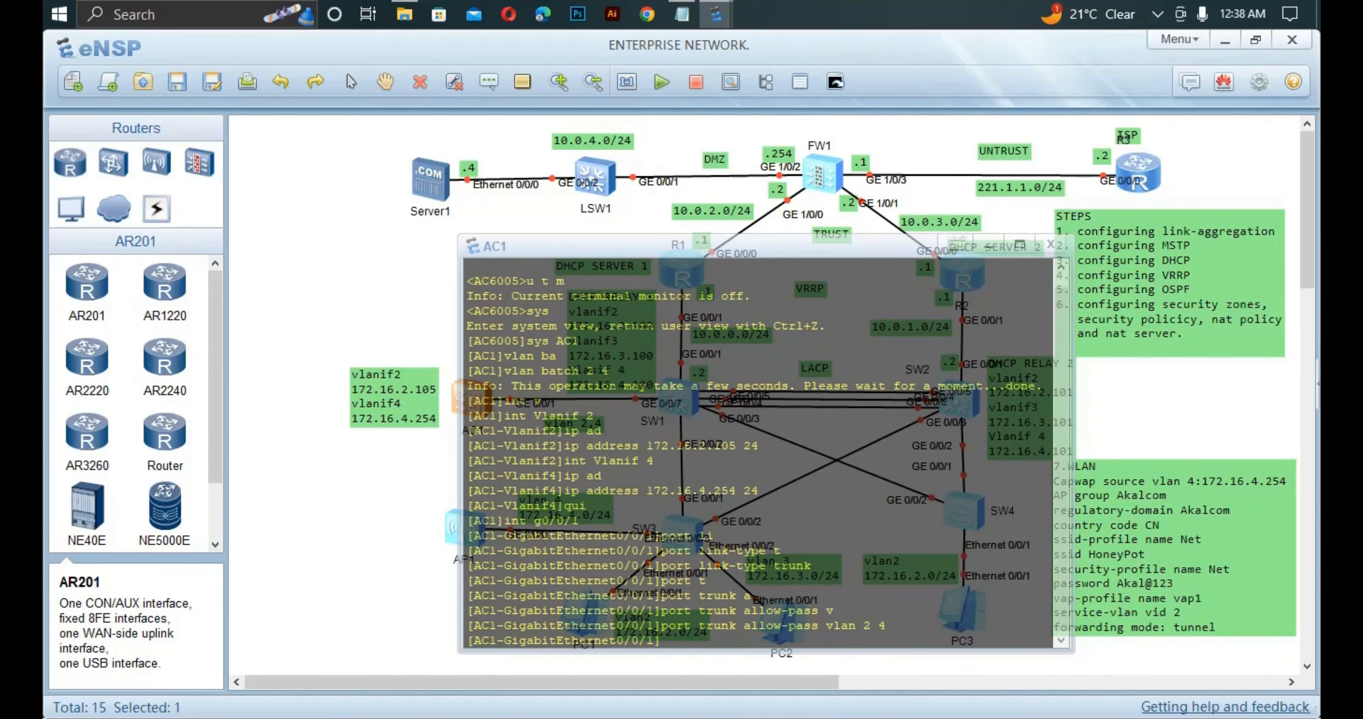
Close AC1's console and stop the AP1 access point.
{"action": "left_click", "coordinate": [392, 476]}
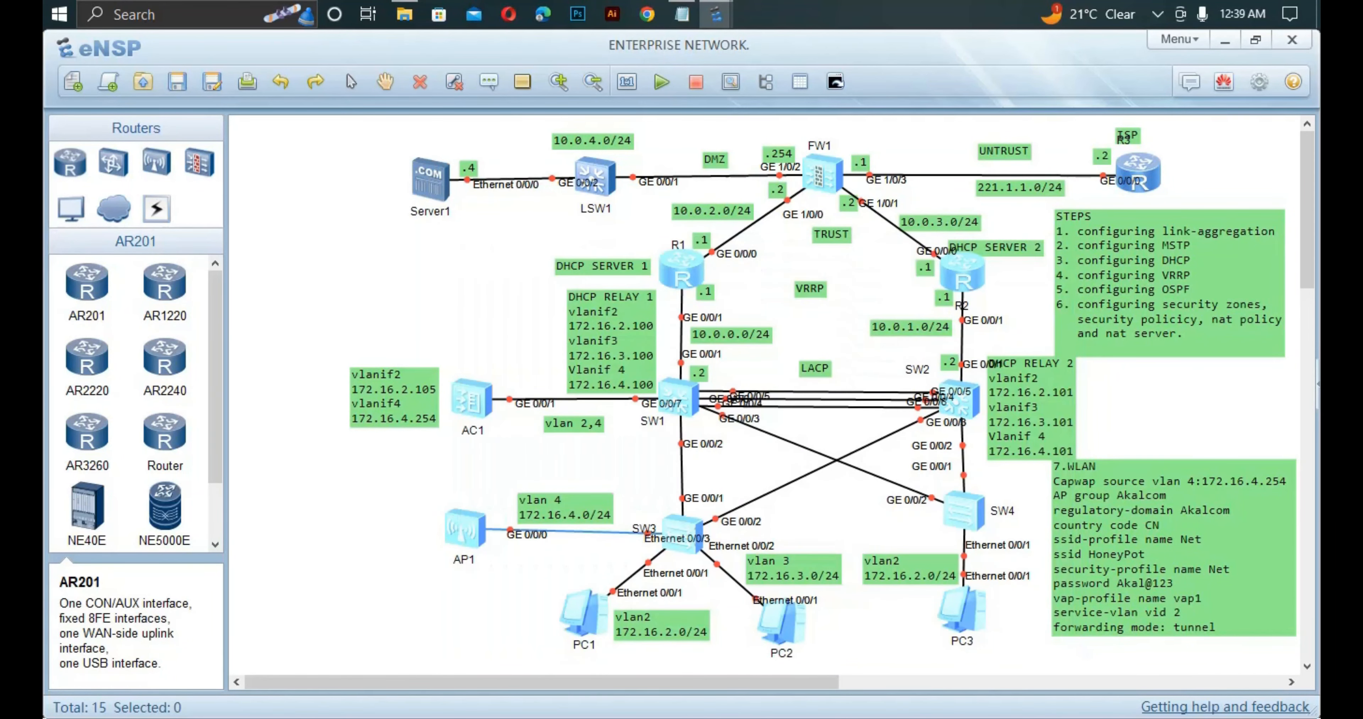
{"action": "left_click_drag", "start_coordinate": [410, 462], "coordinate": [544, 585]}
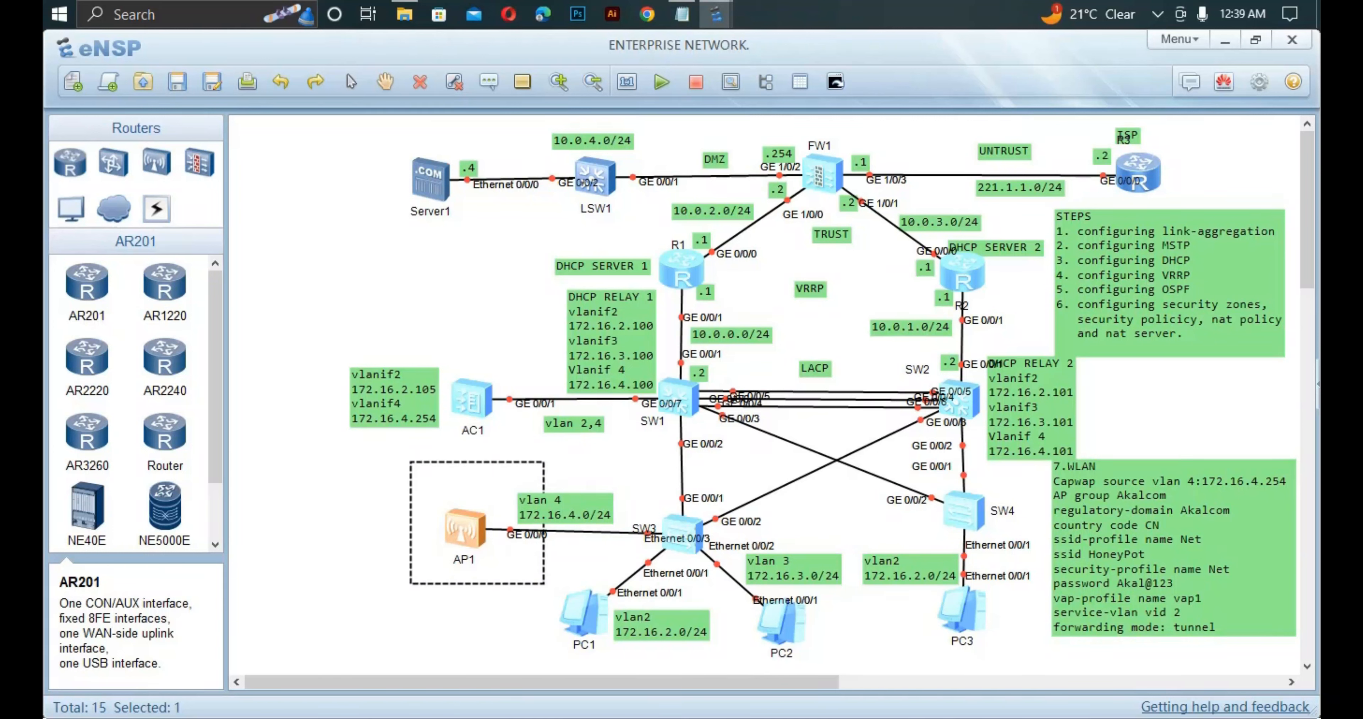
{"action": "right_click", "coordinate": [451, 543]}
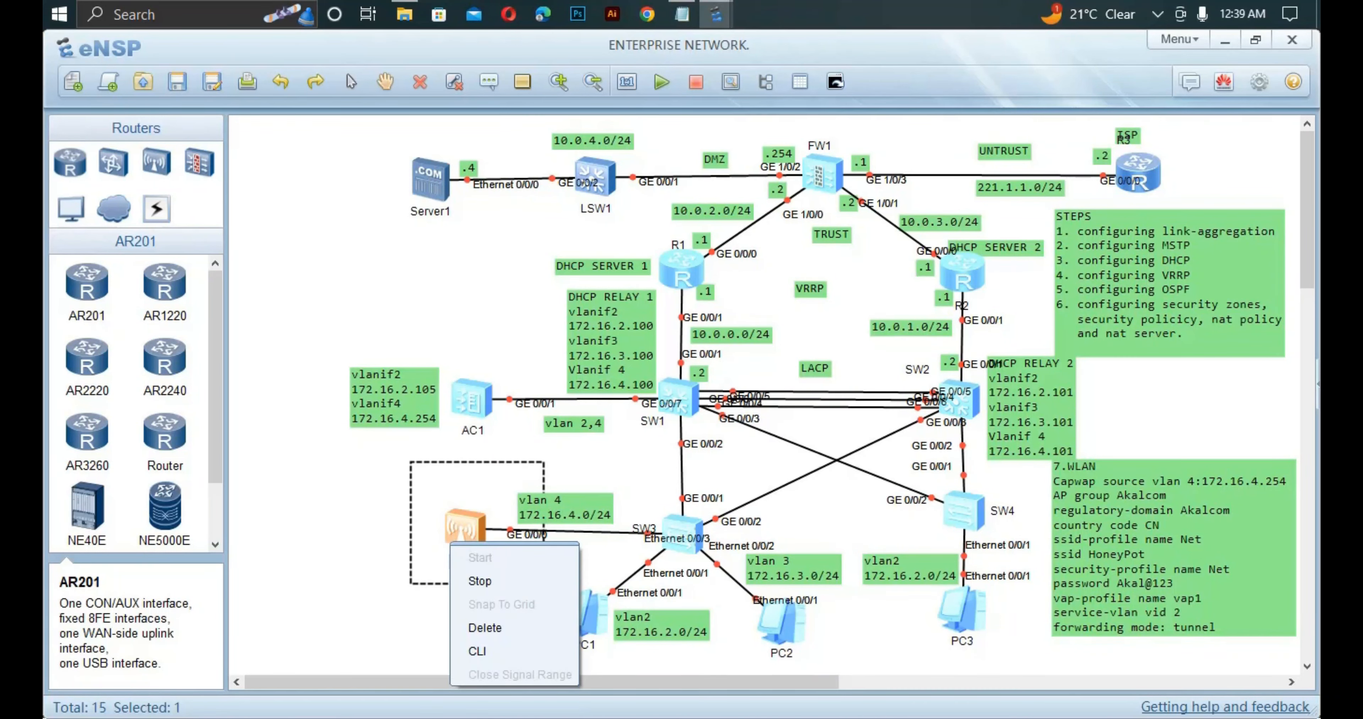
{"action": "left_click", "coordinate": [478, 580]}
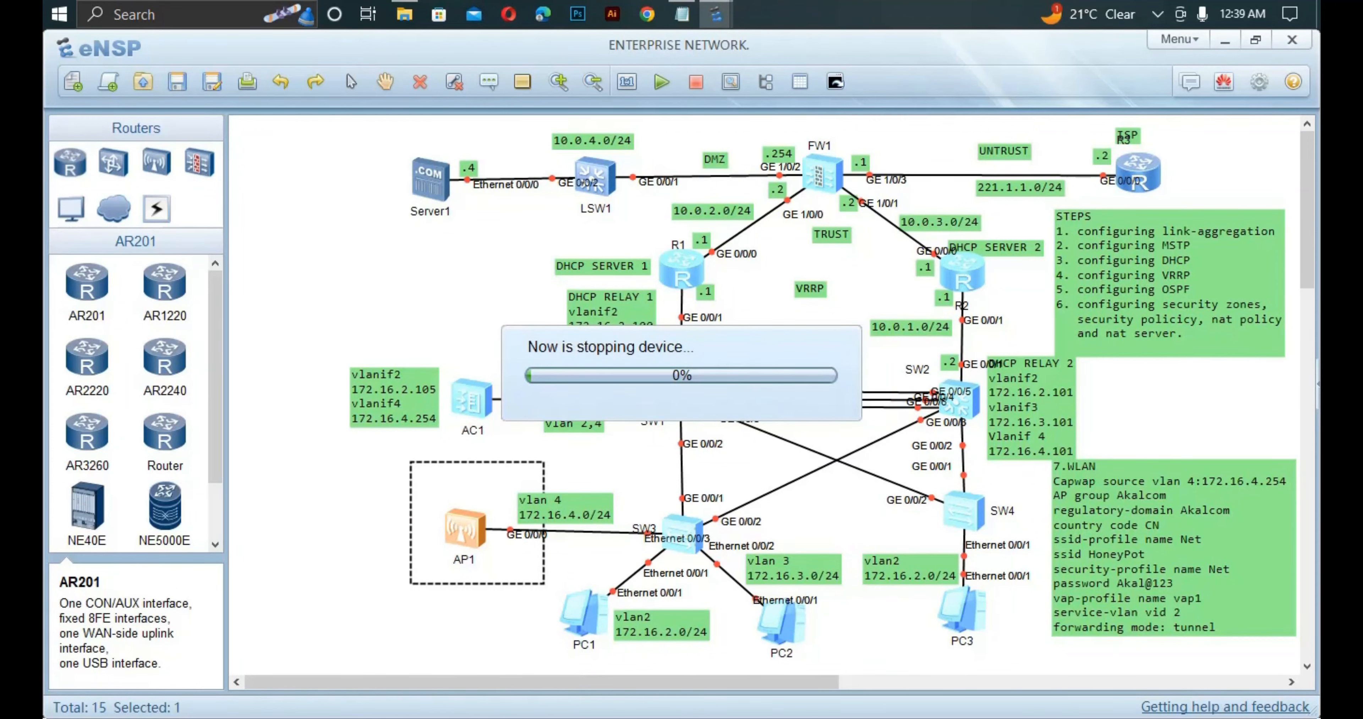
Copy AP1's MAC address 00-E0-FC-89-51-D0 from its Config settings.
{"action": "right_click", "coordinate": [473, 536]}
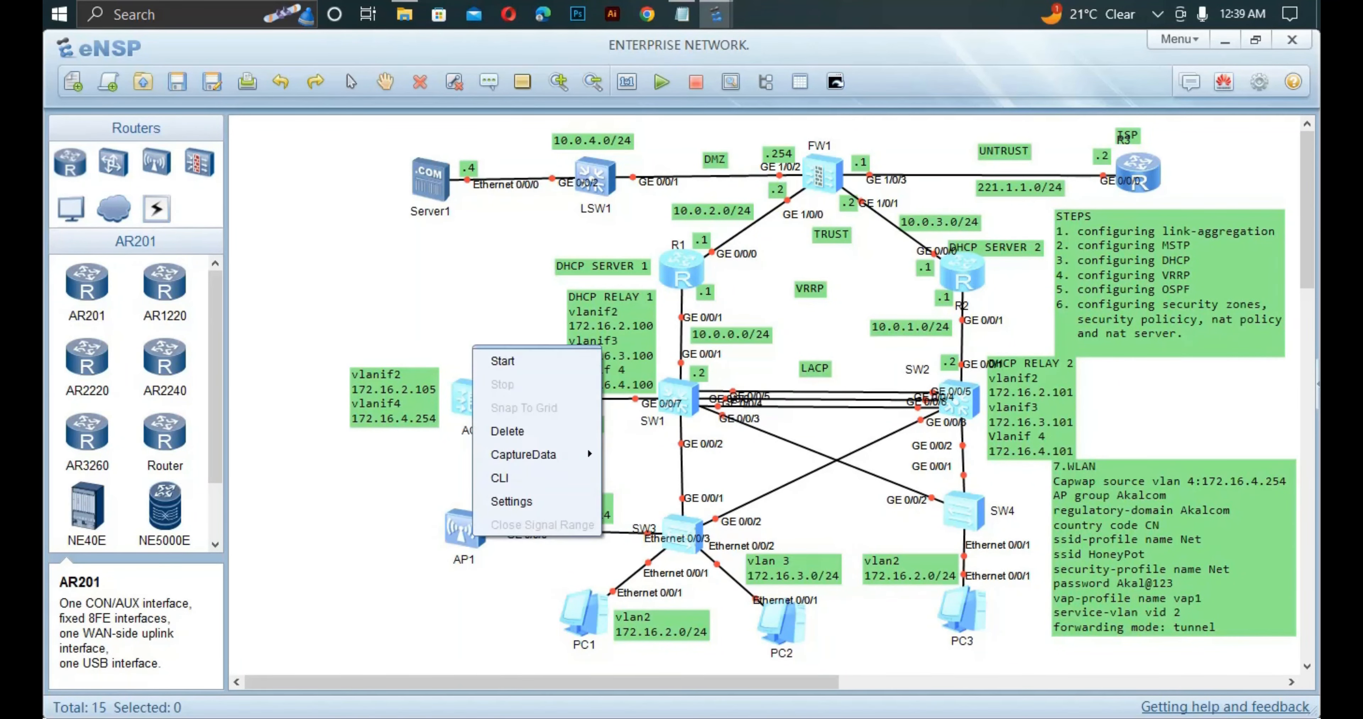
{"action": "left_click", "coordinate": [524, 501]}
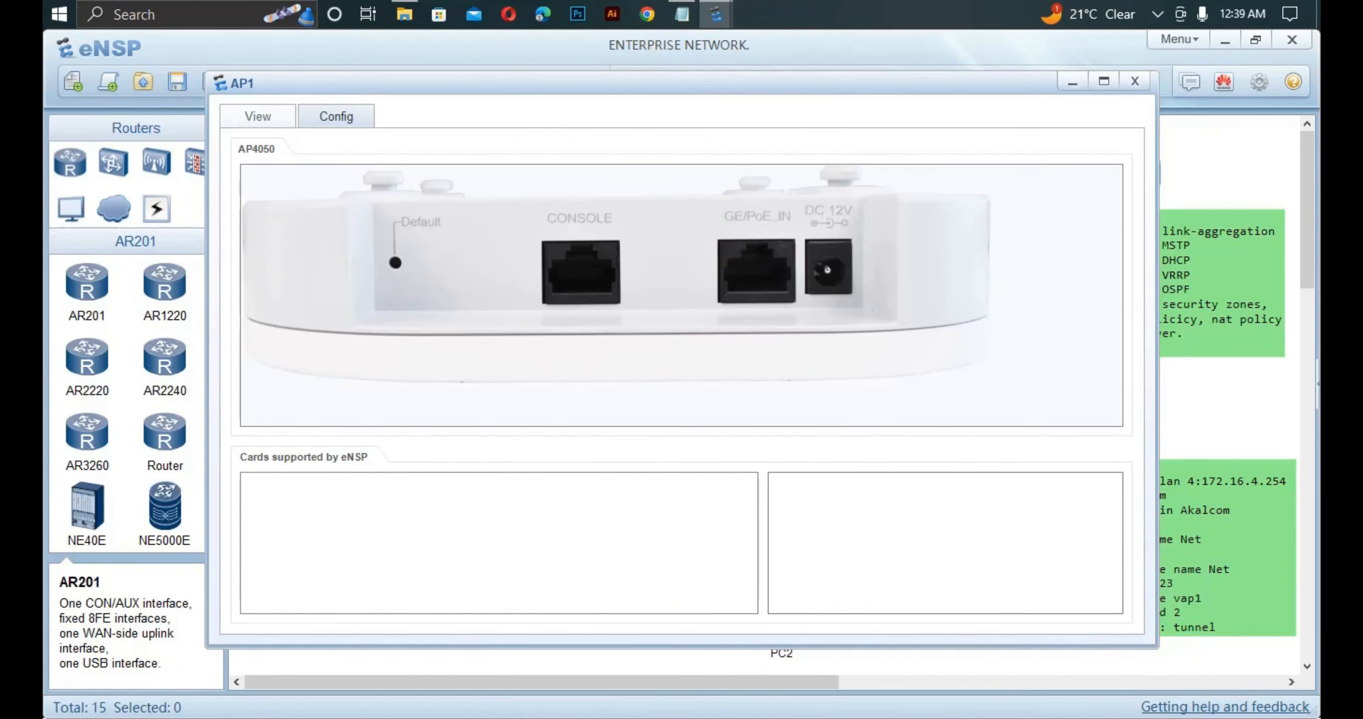
{"action": "left_click", "coordinate": [336, 116]}
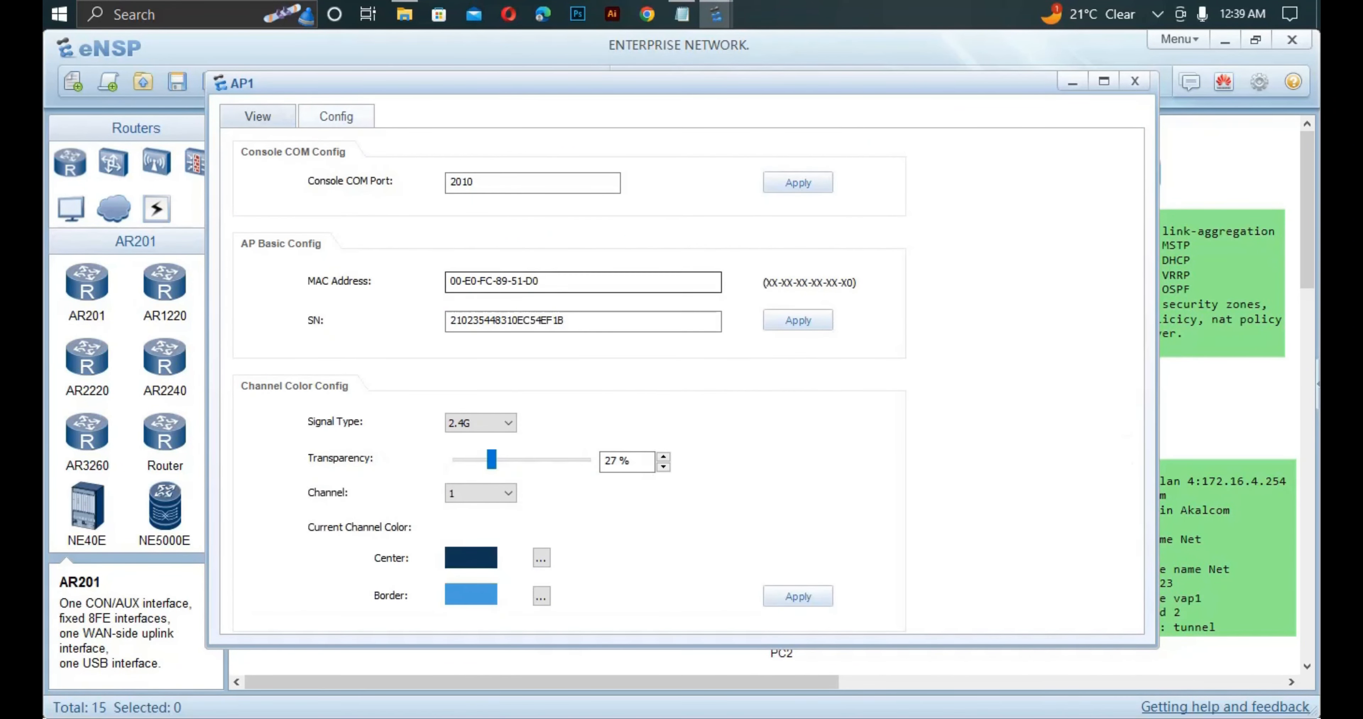
{"action": "left_click_drag", "start_coordinate": [545, 282], "coordinate": [451, 282]}
{"action": "key", "text": "ctrl+c"}
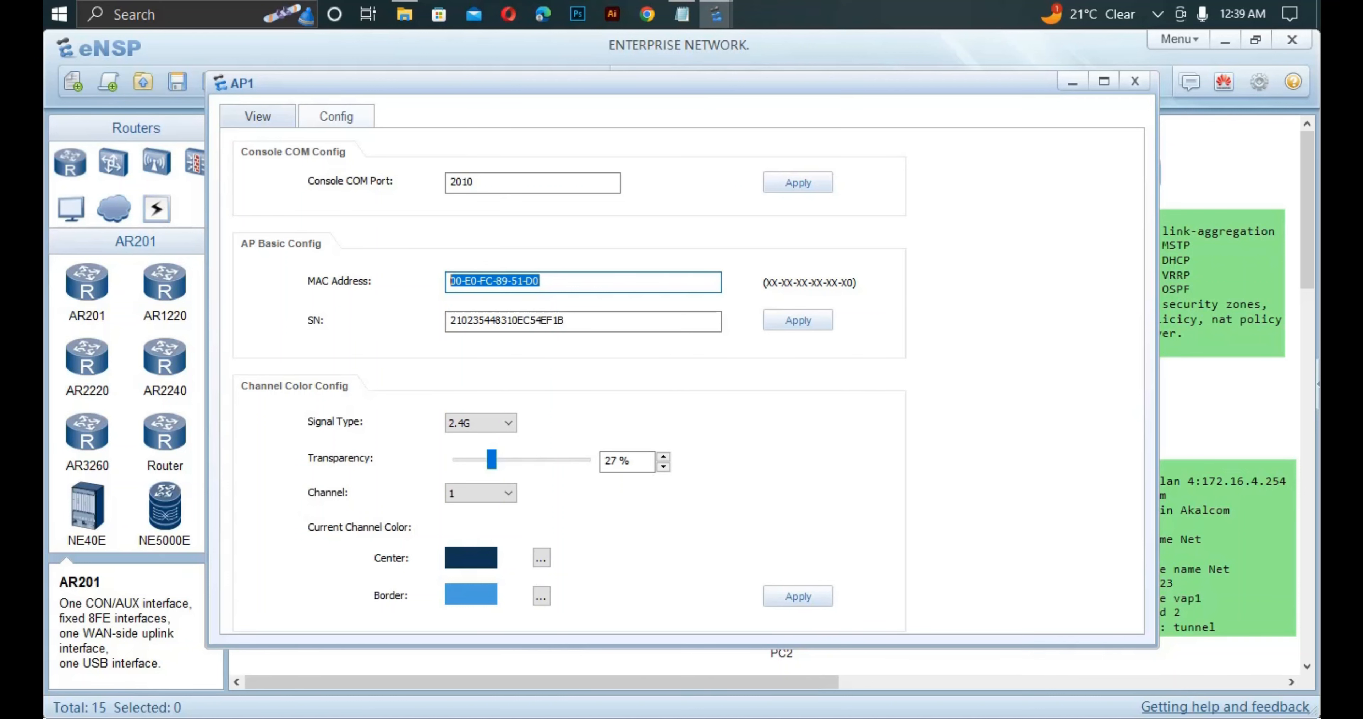
{"action": "left_click", "coordinate": [1136, 81]}
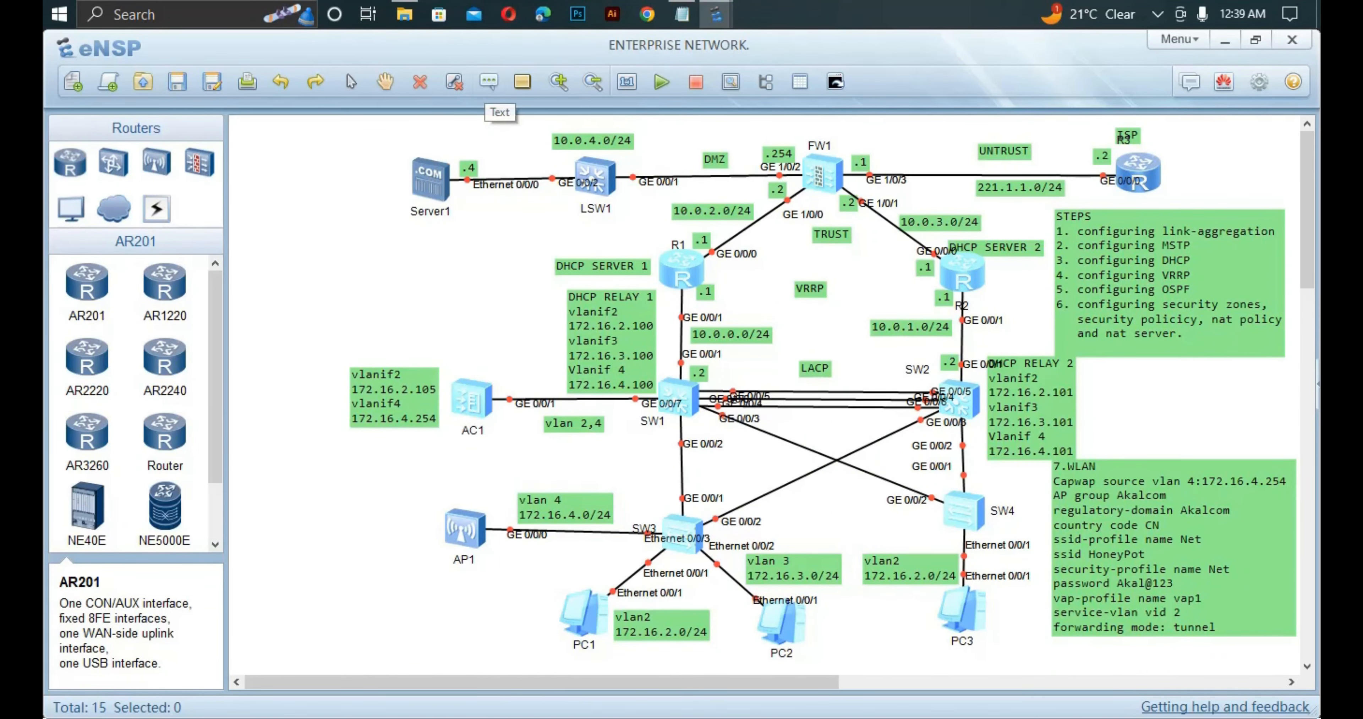
Paste AP1's MAC as a canvas label and reformat it to 00E0-FC89-51D0.
{"action": "key", "text": "ctrl+v"}
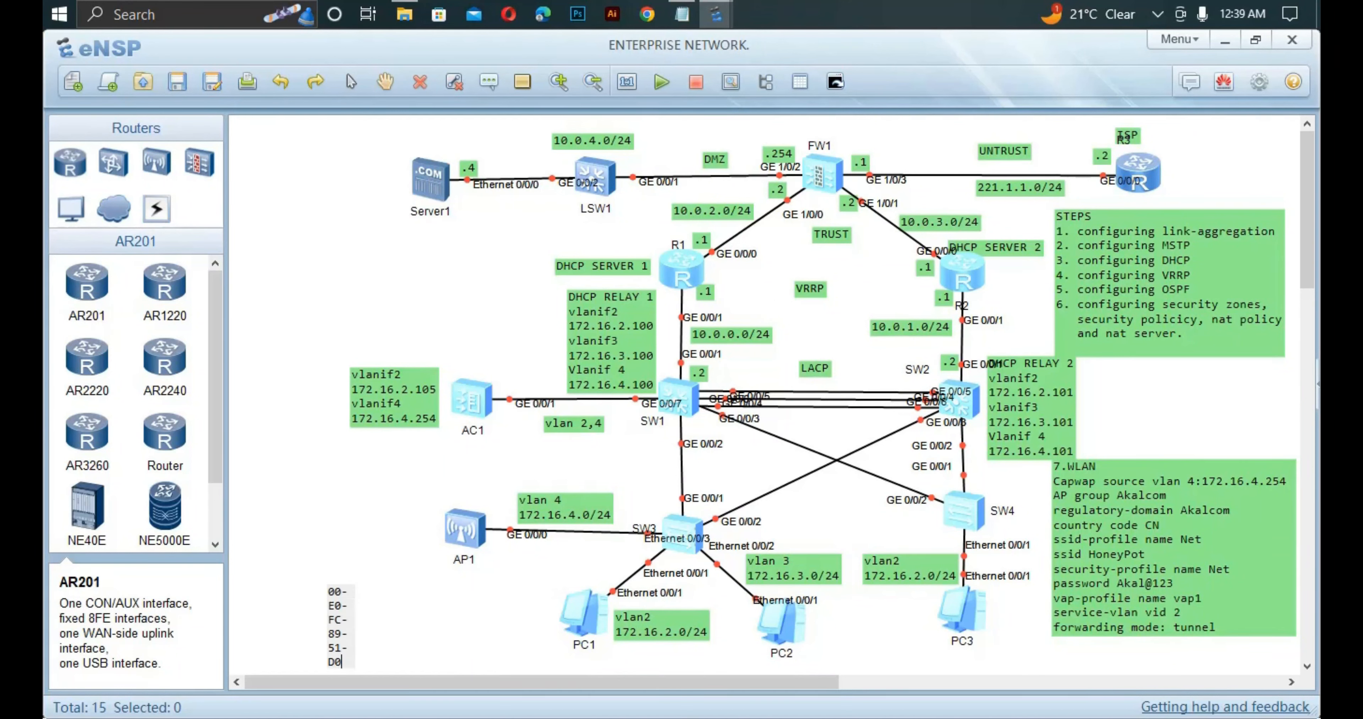
{"action": "key", "text": "Escape"}
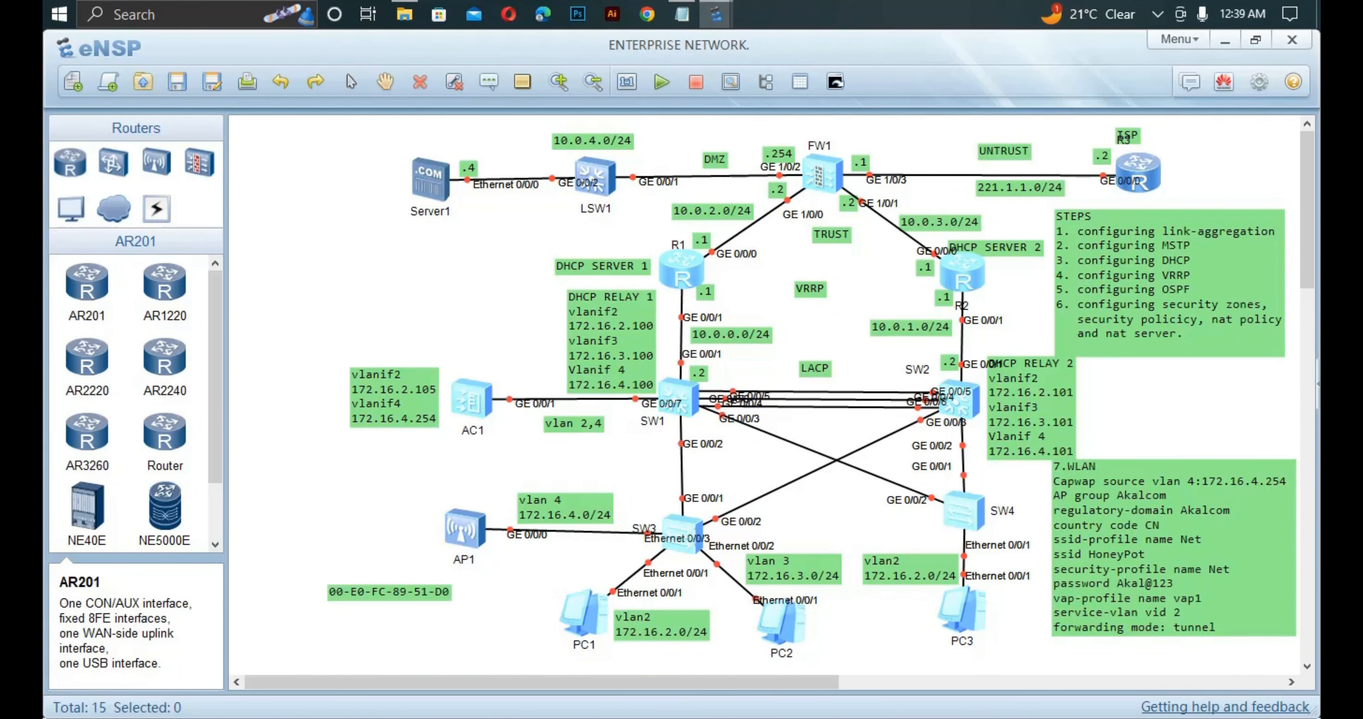
{"action": "double_click", "coordinate": [389, 592]}
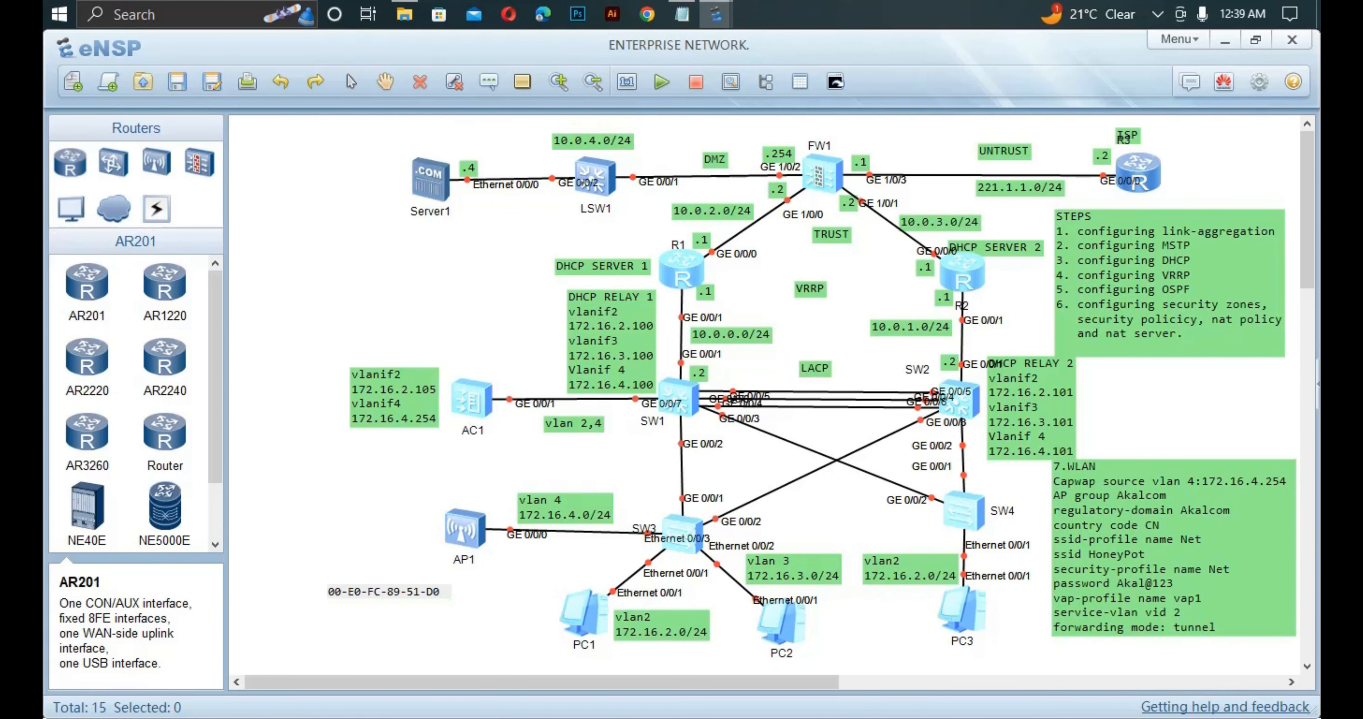
{"action": "key", "text": "BackSpace"}
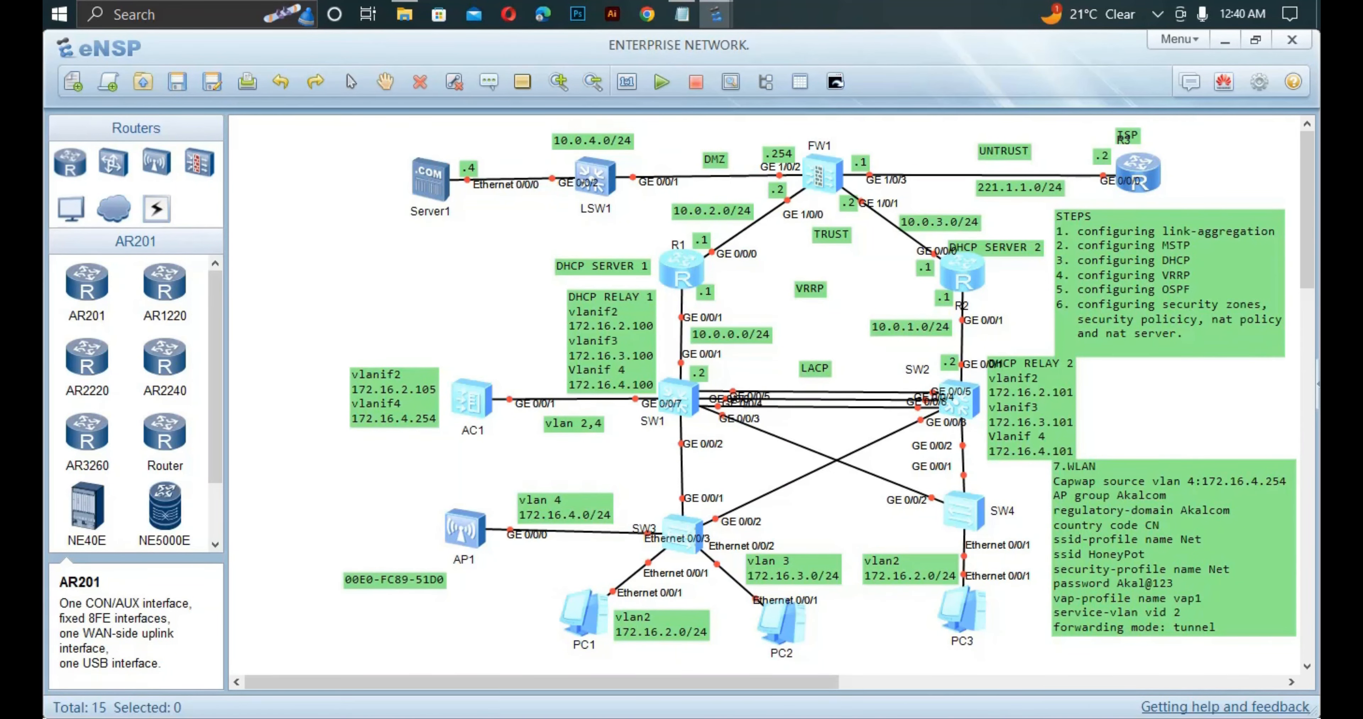
{"action": "double_click", "coordinate": [390, 580]}
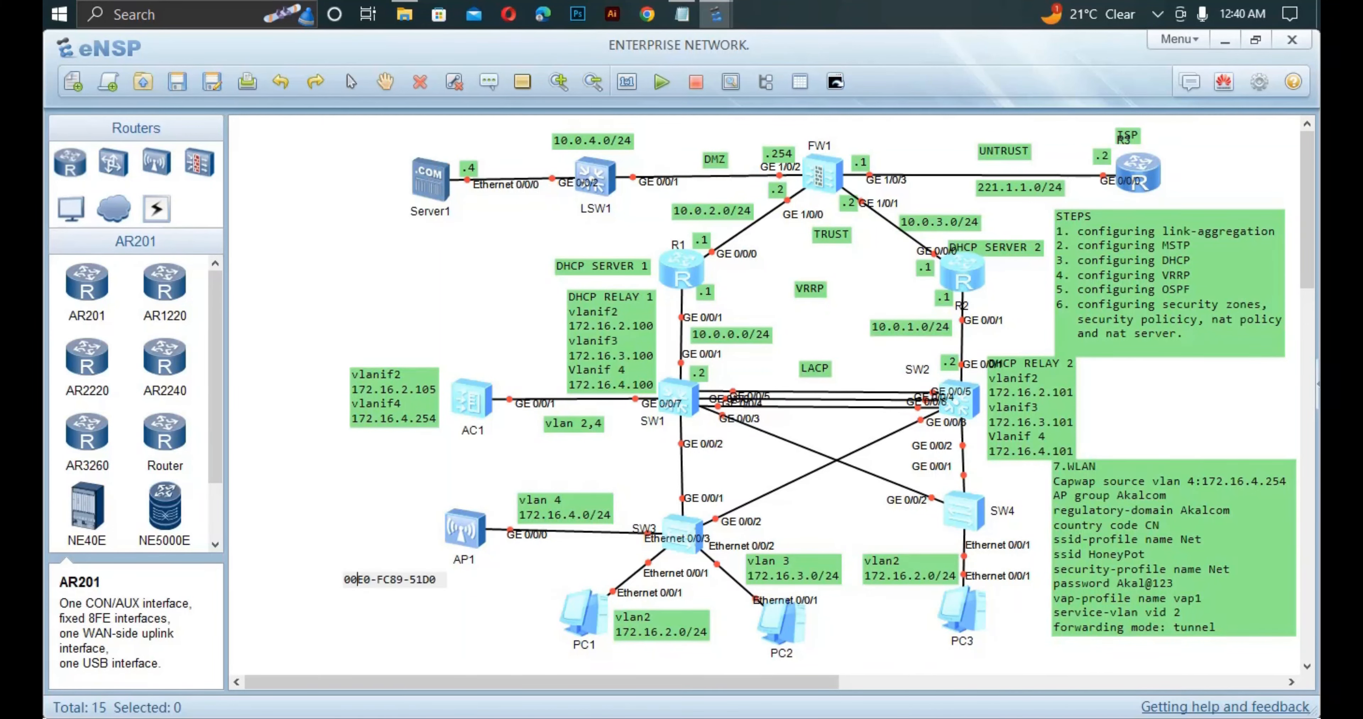
{"action": "key", "text": "ctrl+a"}
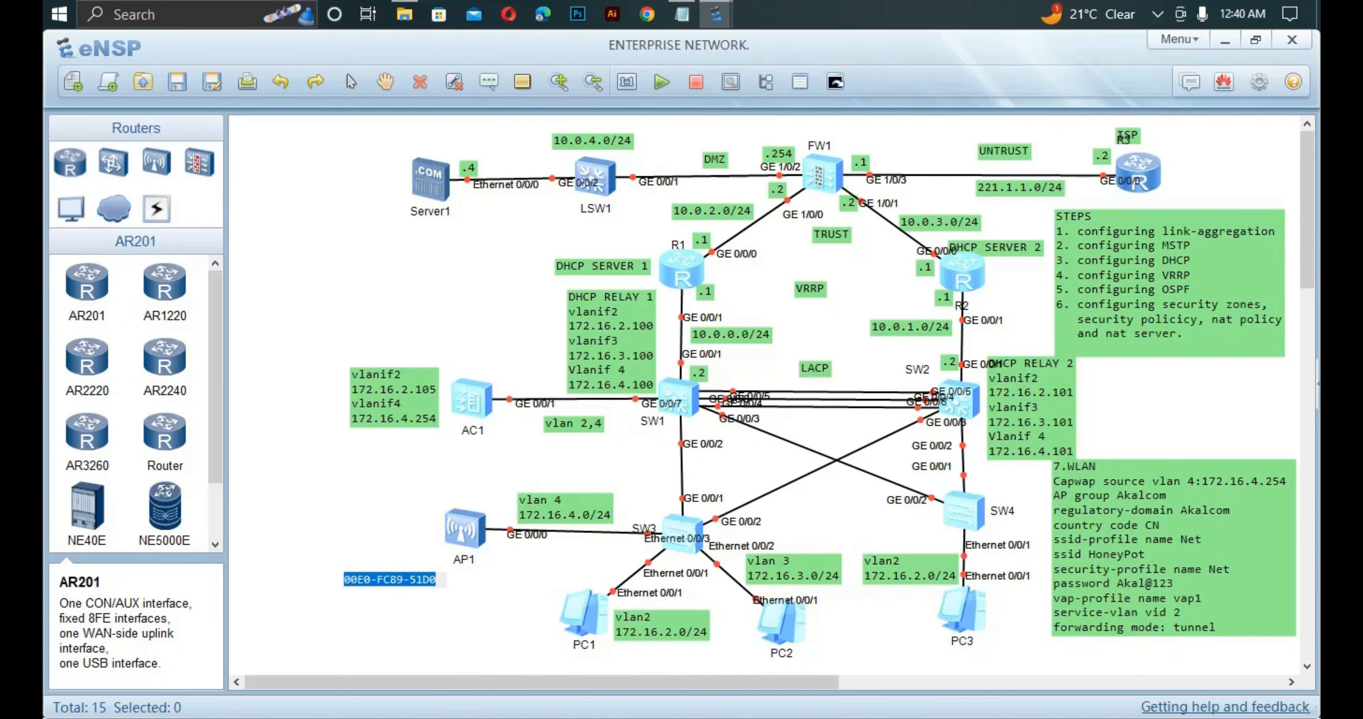
Start the AP1 access point again.
{"action": "left_click_drag", "start_coordinate": [395, 504], "coordinate": [525, 563]}
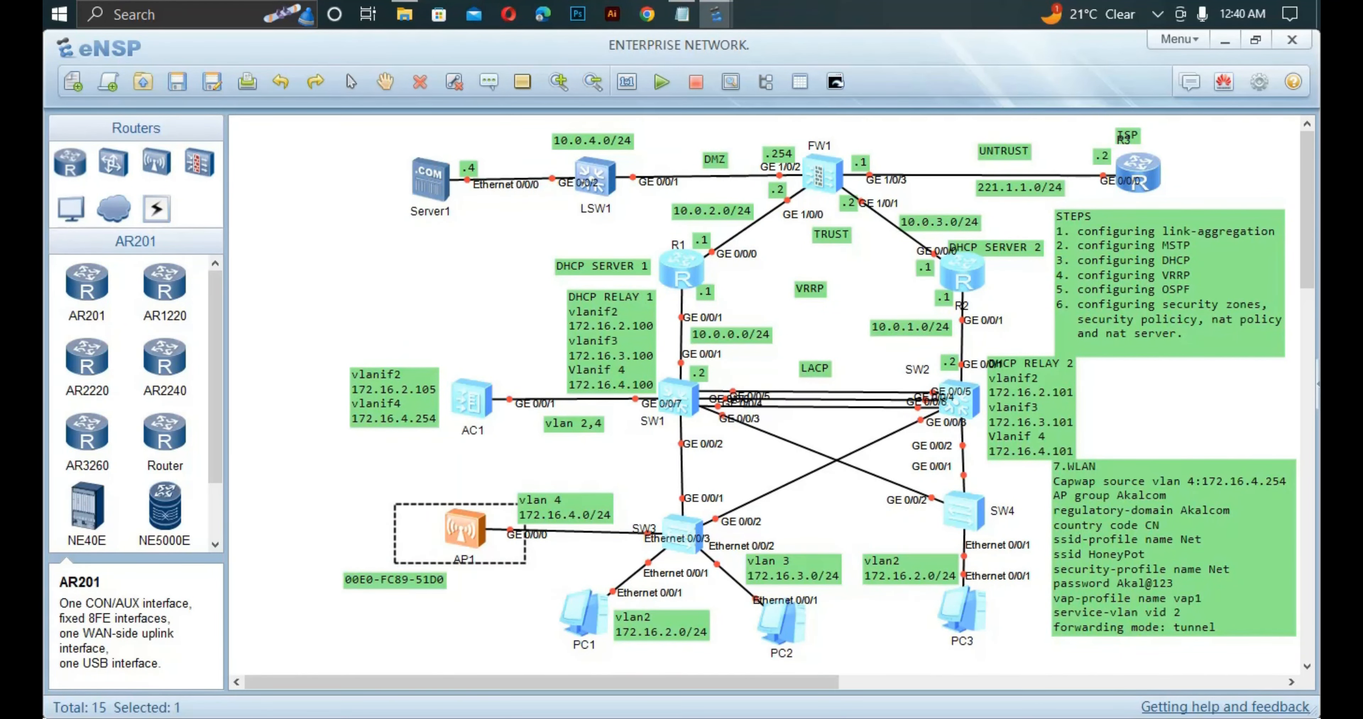
{"action": "right_click", "coordinate": [457, 542]}
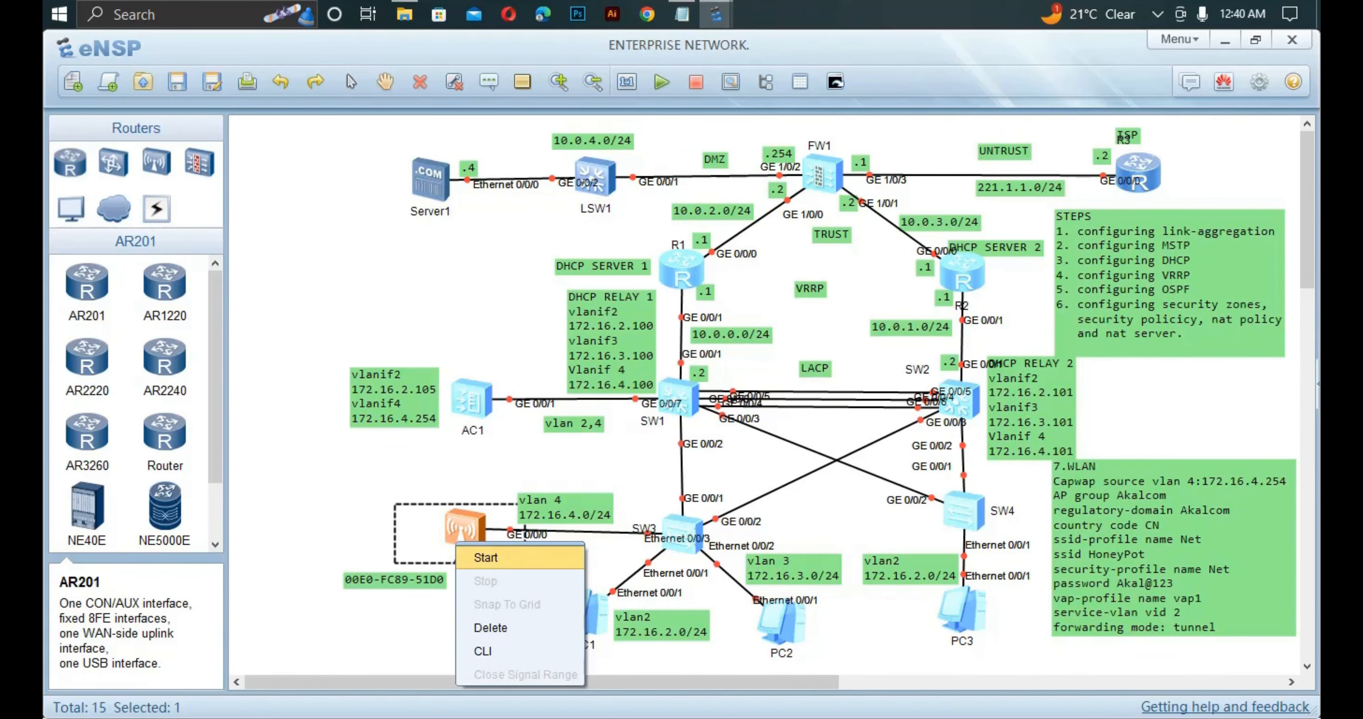
{"action": "left_click", "coordinate": [485, 557]}
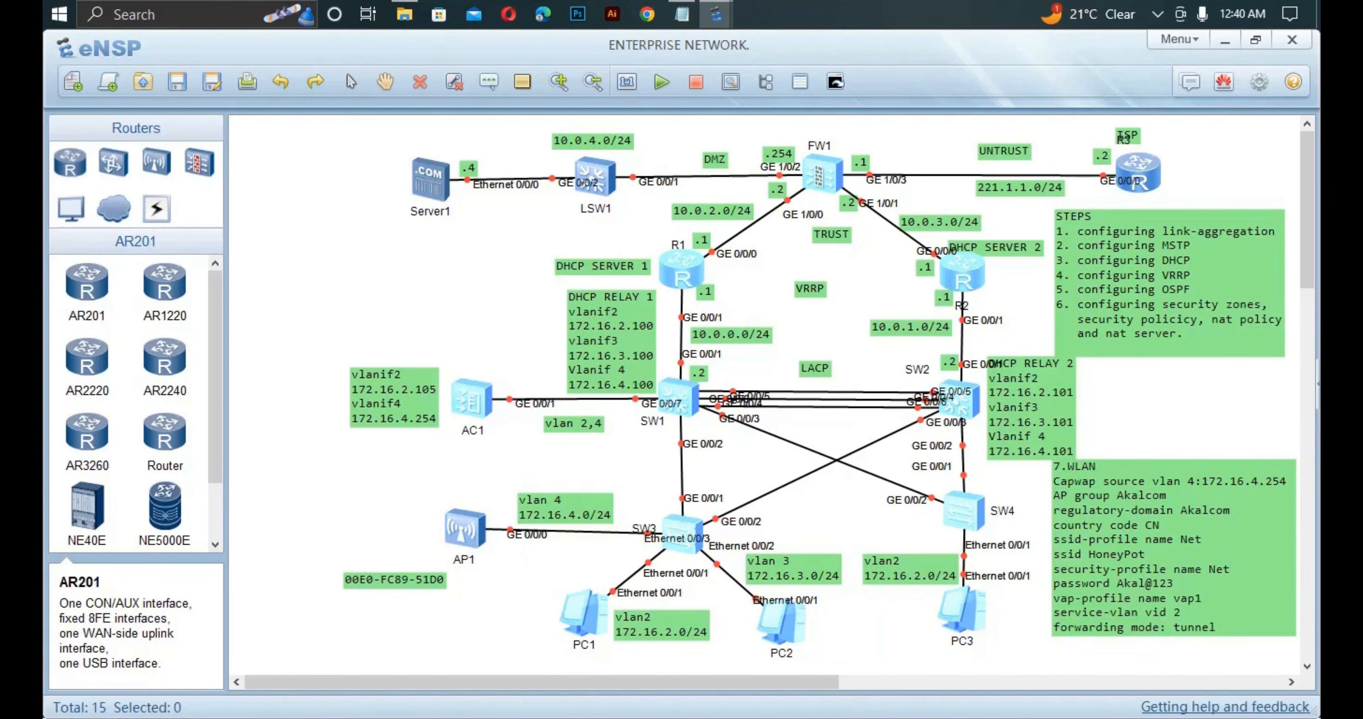
Reopen AC1's console, quit the interface view and enter the wlan view.
{"action": "double_click", "coordinate": [471, 401]}
{"action": "type", "text": "qui"}
{"action": "key", "text": "Return"}
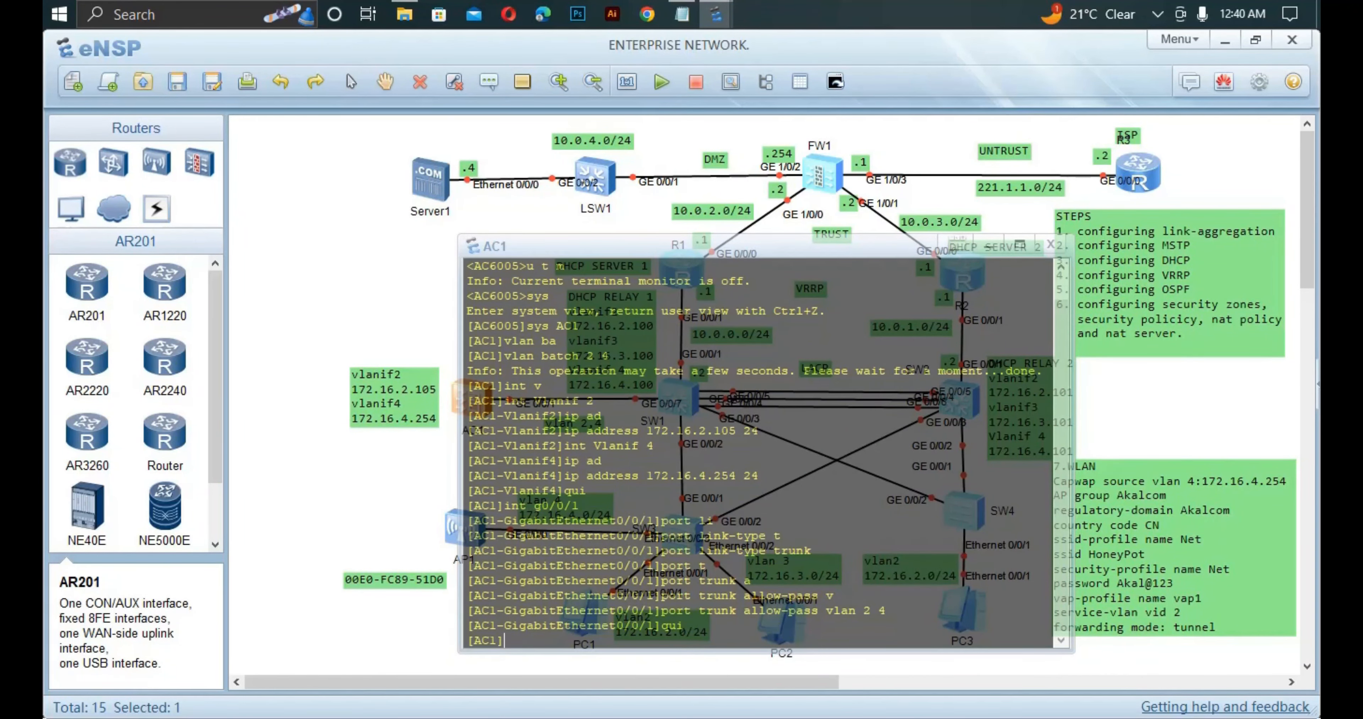
{"action": "type", "text": "wla"}
{"action": "key", "text": "Tab"}
{"action": "key", "text": "Return"}
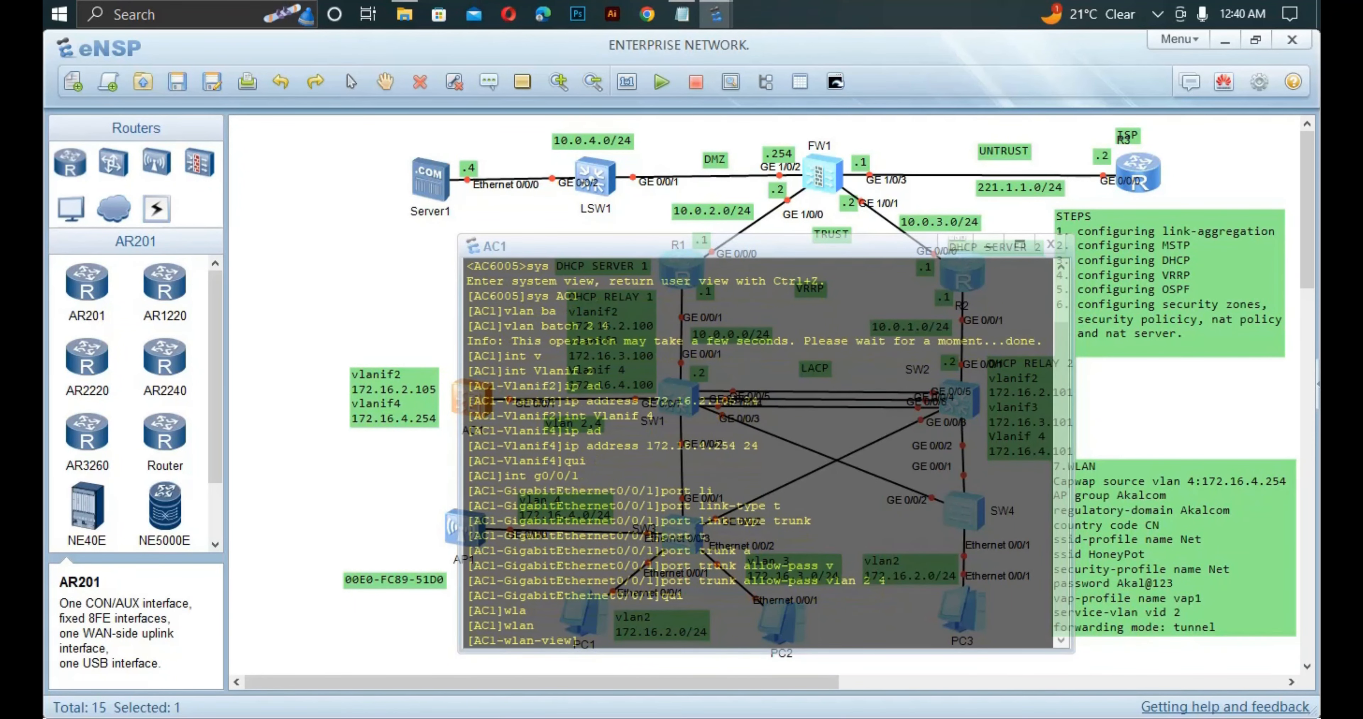
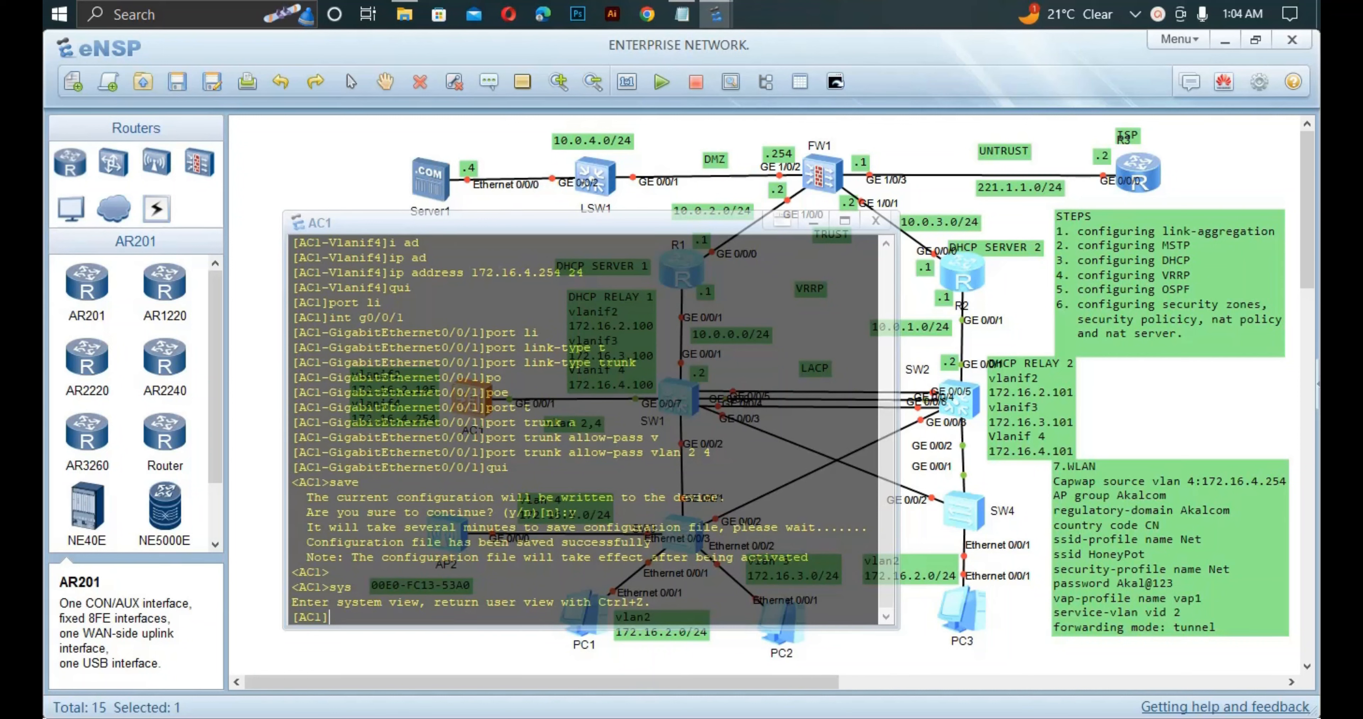
Set Vlanif 4 as AC1's CAPWAP source interface.
{"action": "type", "text": "capw"}
{"action": "key", "text": "Tab"}
{"action": "type", "text": "so"}
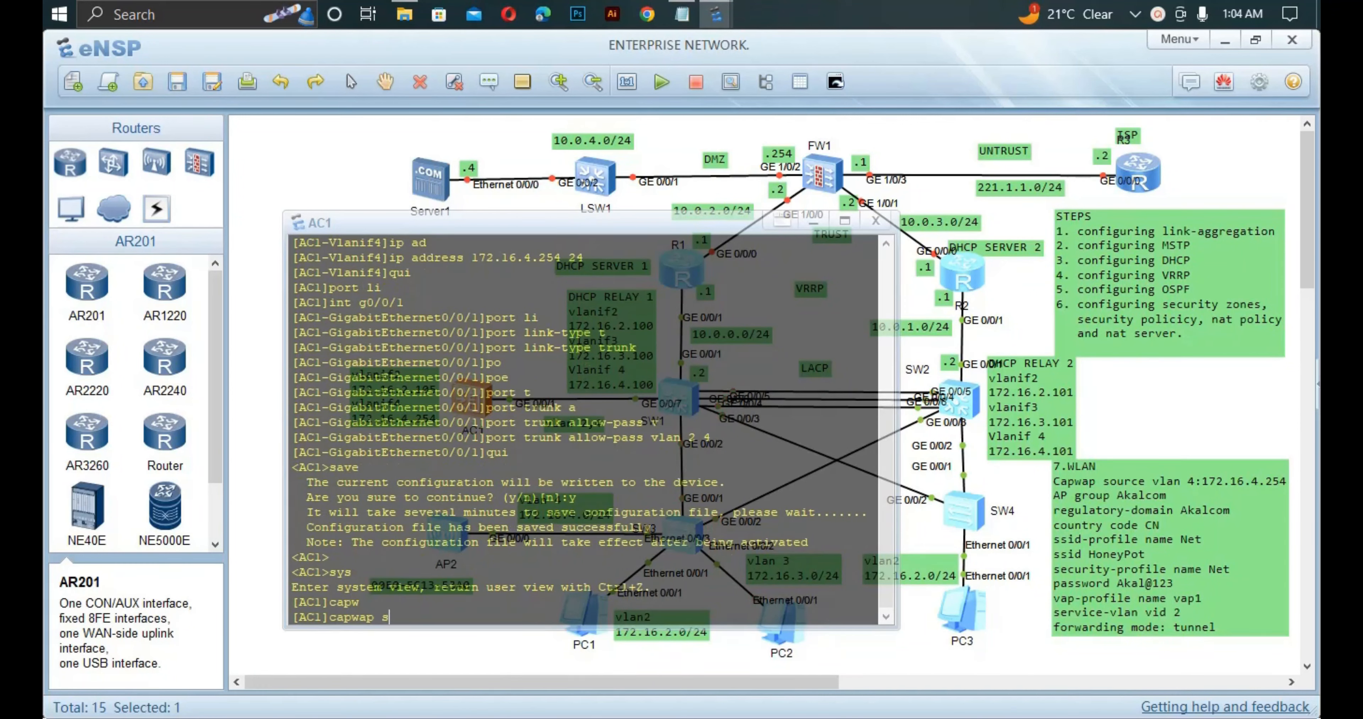
{"action": "key", "text": "Tab"}
{"action": "type", "text": "in"}
{"action": "key", "text": "Tab"}
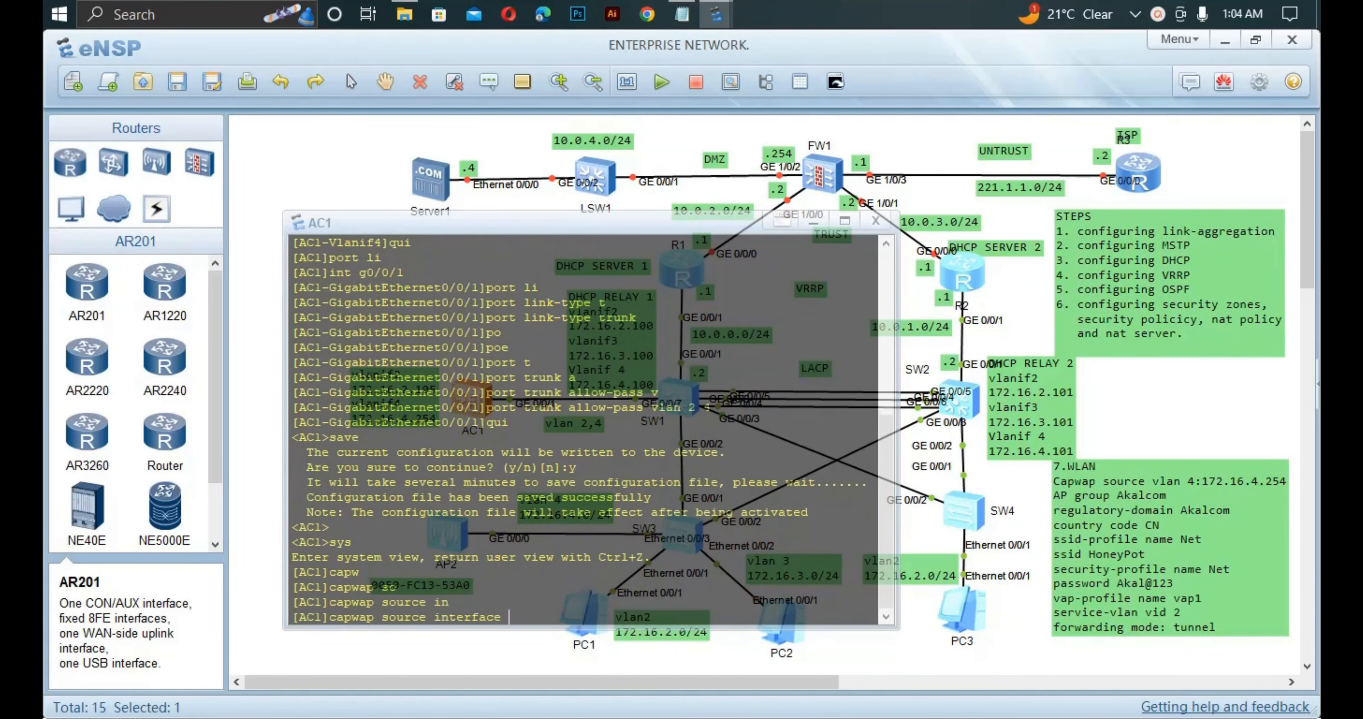
{"action": "type", "text": "v"}
{"action": "key", "text": "Tab"}
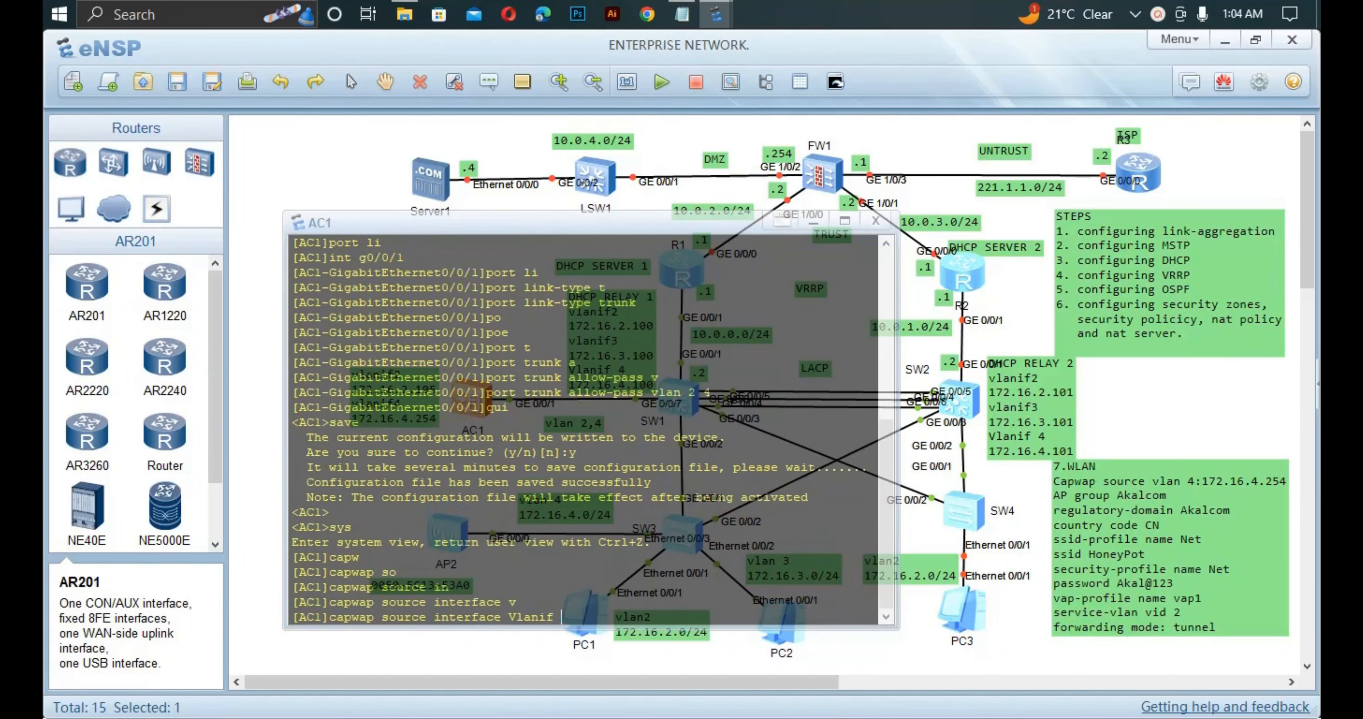
{"action": "type", "text": "4"}
{"action": "key", "text": "Return"}
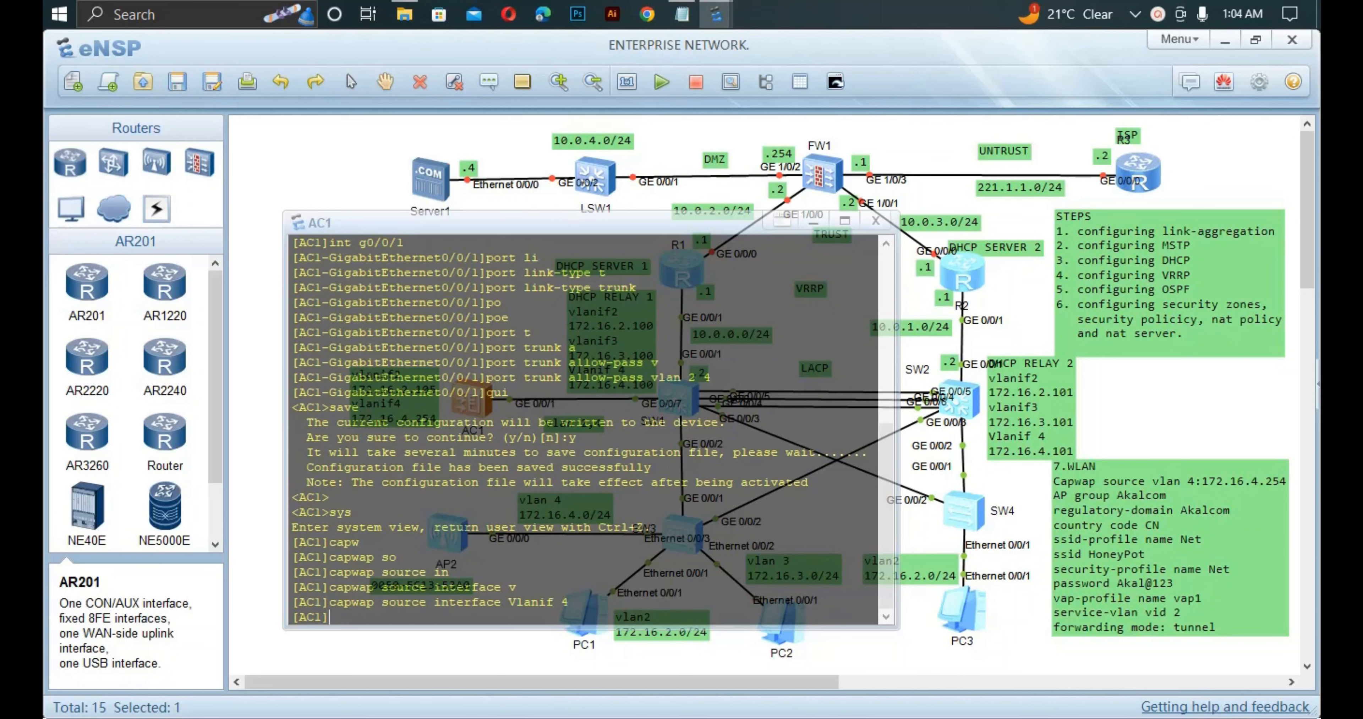
Enter the wlan view and create the AP group Akalcom.
{"action": "type", "text": "wla"}
{"action": "key", "text": "Tab"}
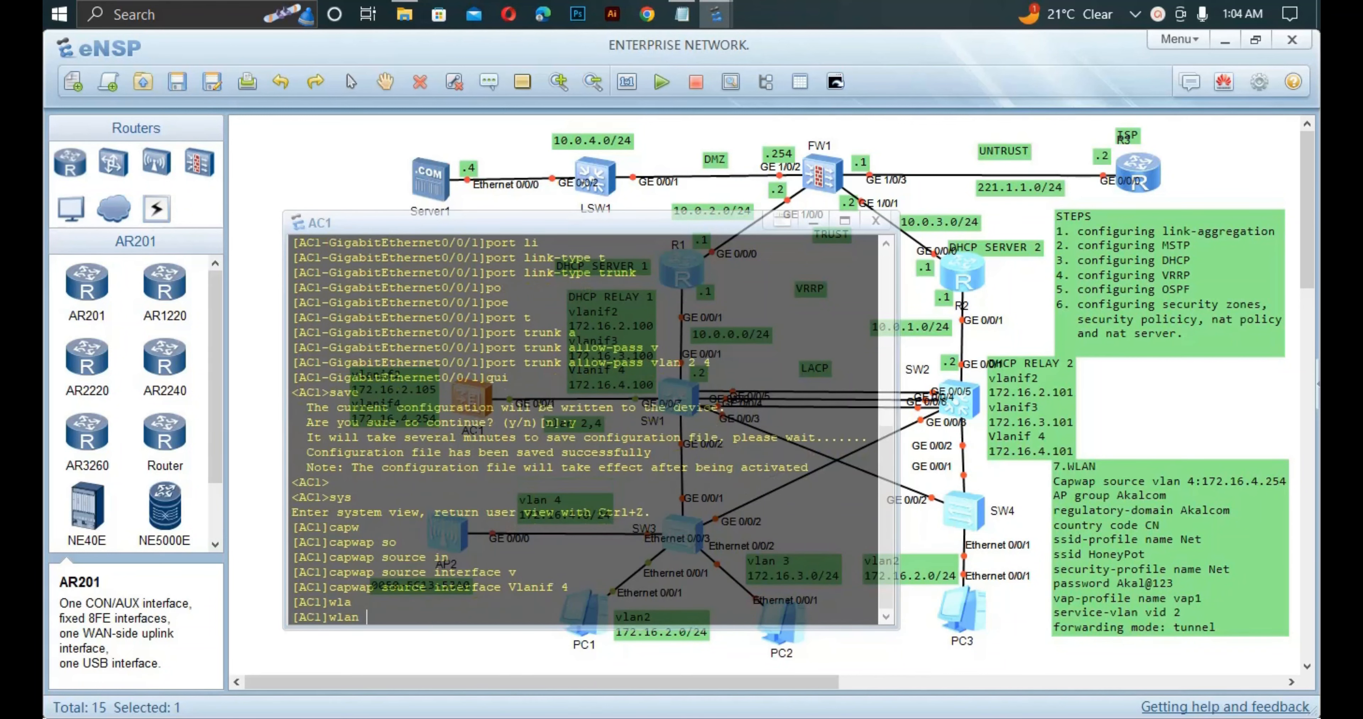
{"action": "key", "text": "Return"}
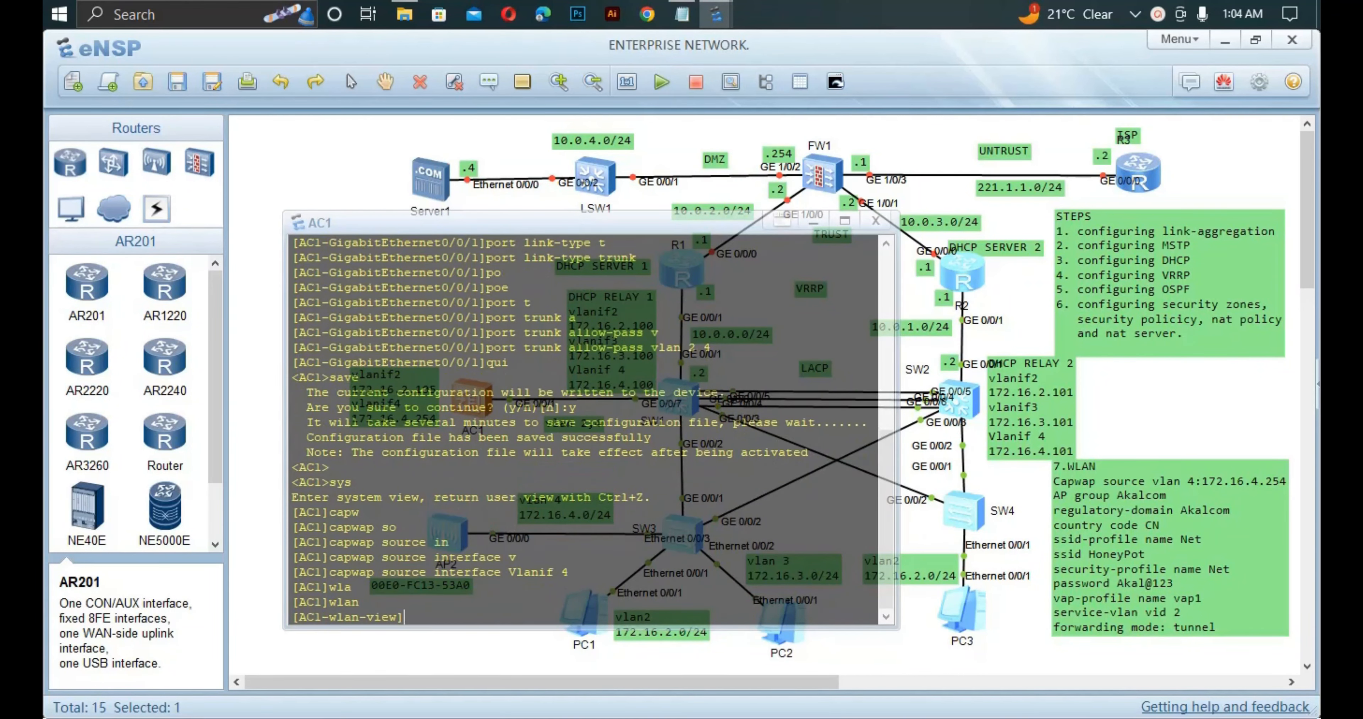
{"action": "type", "text": "ap-g"}
{"action": "key", "text": "Tab"}
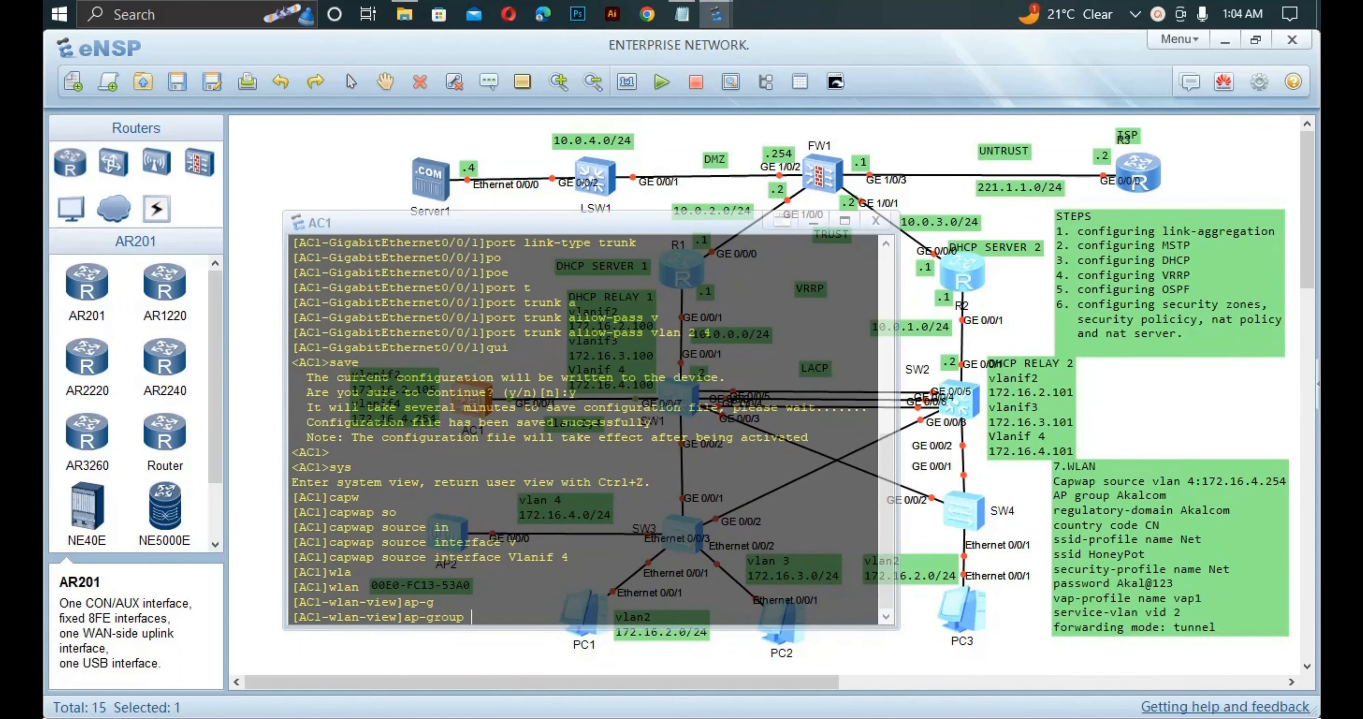
{"action": "type", "text": "n"}
{"action": "key", "text": "Tab"}
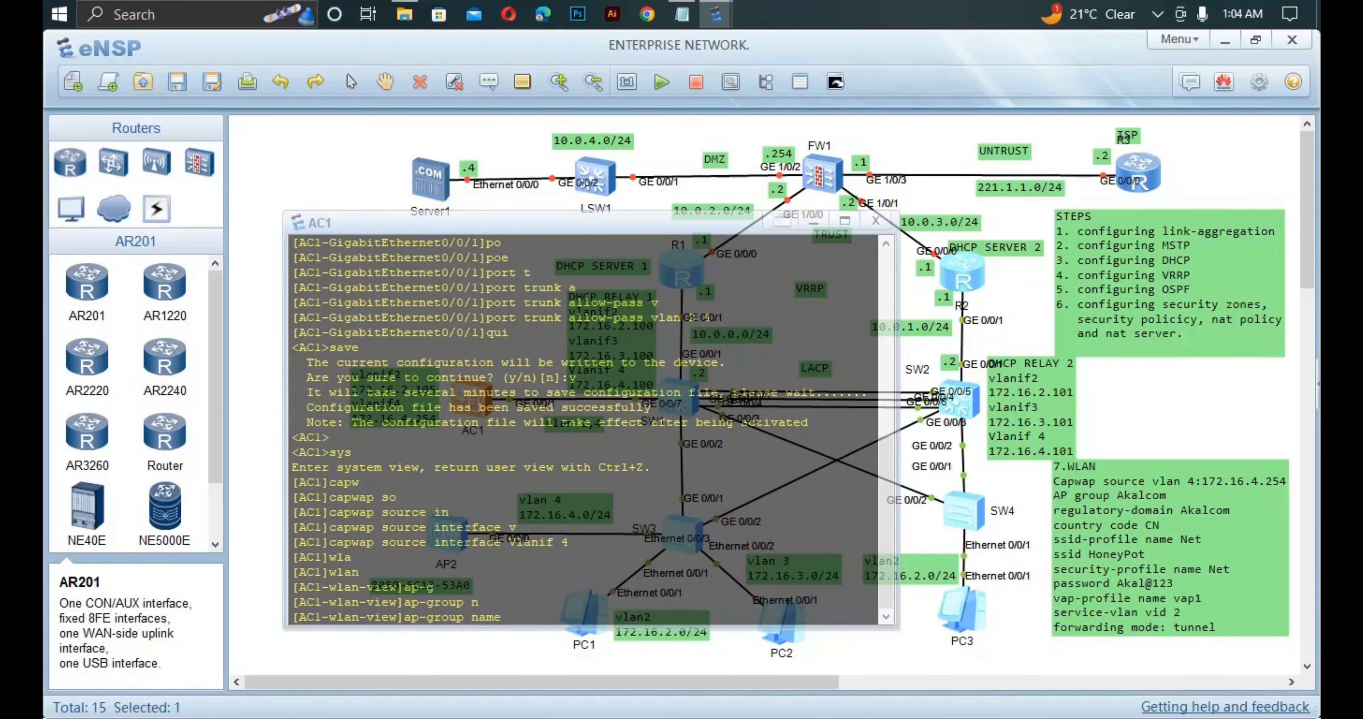
{"action": "type", "text": "Akalcom"}
{"action": "key", "text": "Return"}
Create the regulatory-domain profile Akalcom with country code cn.
{"action": "type", "text": "qui"}
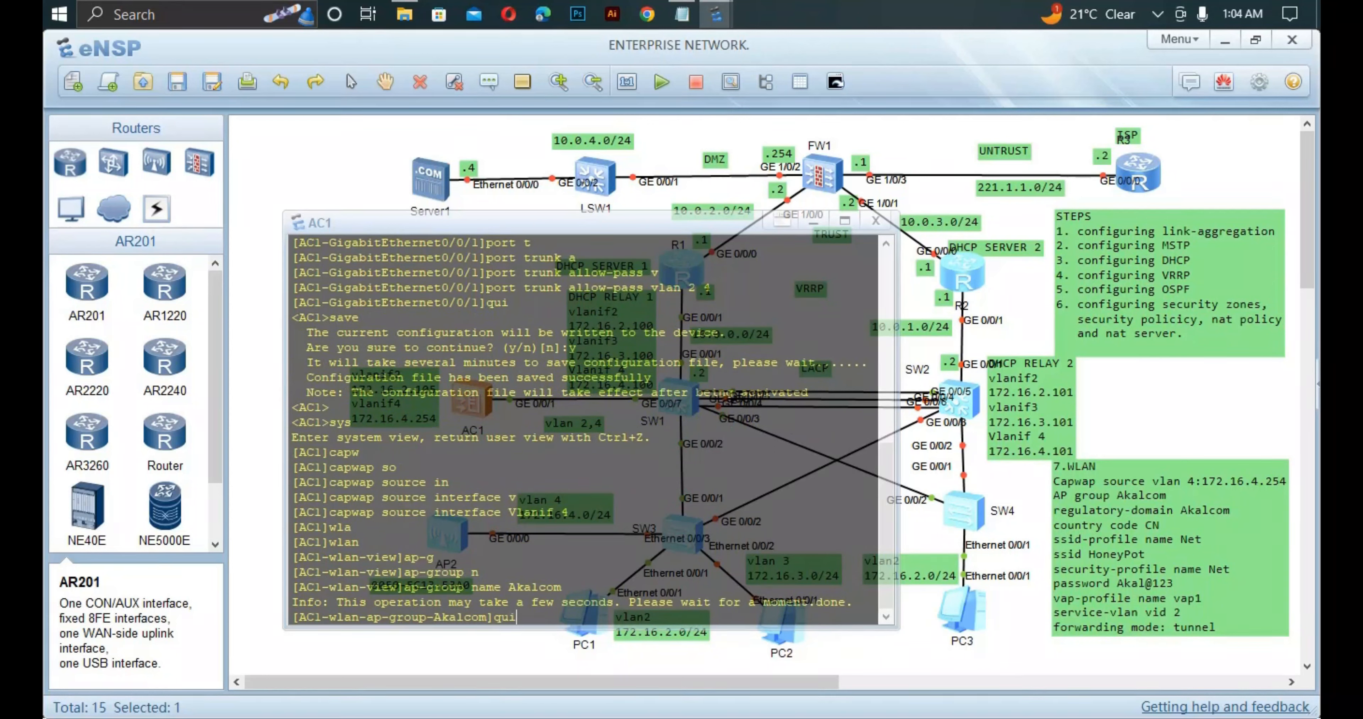
{"action": "key", "text": "Return"}
{"action": "type", "text": "re"}
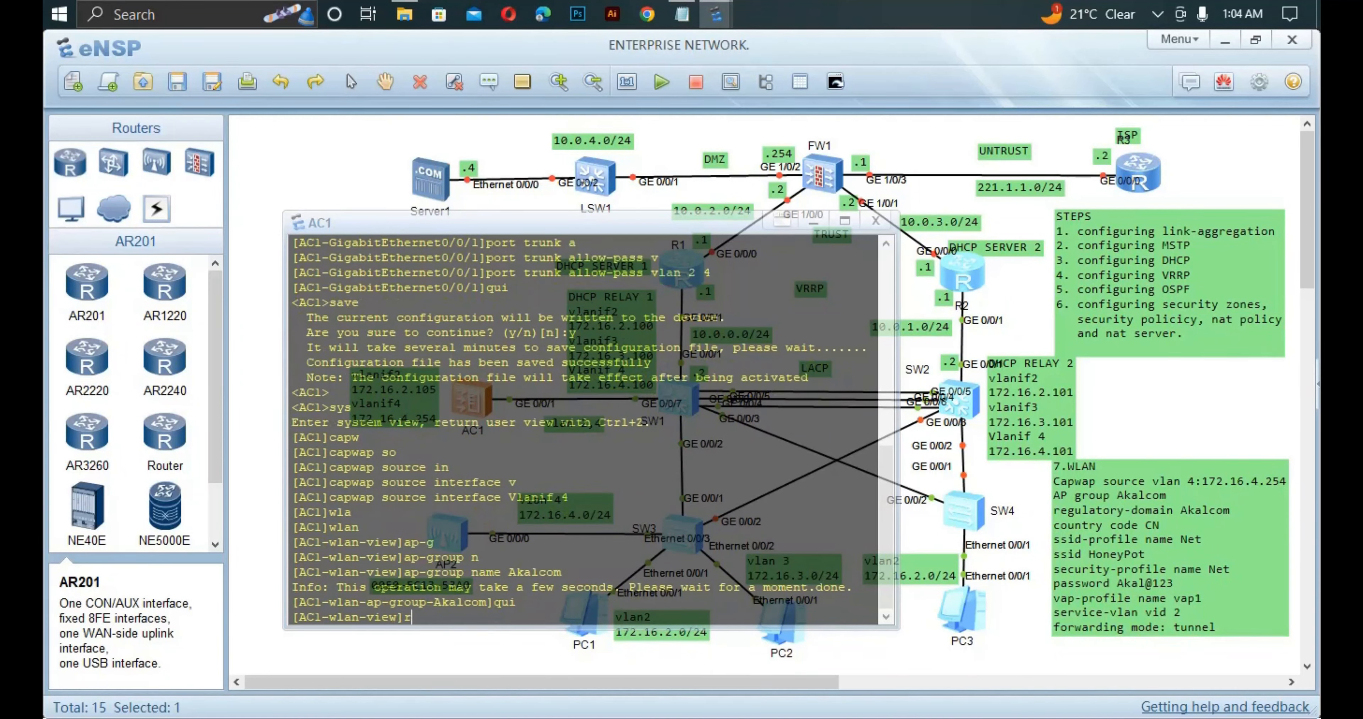
{"action": "key", "text": "Tab"}
{"action": "type", "text": "n"}
{"action": "key", "text": "Tab"}
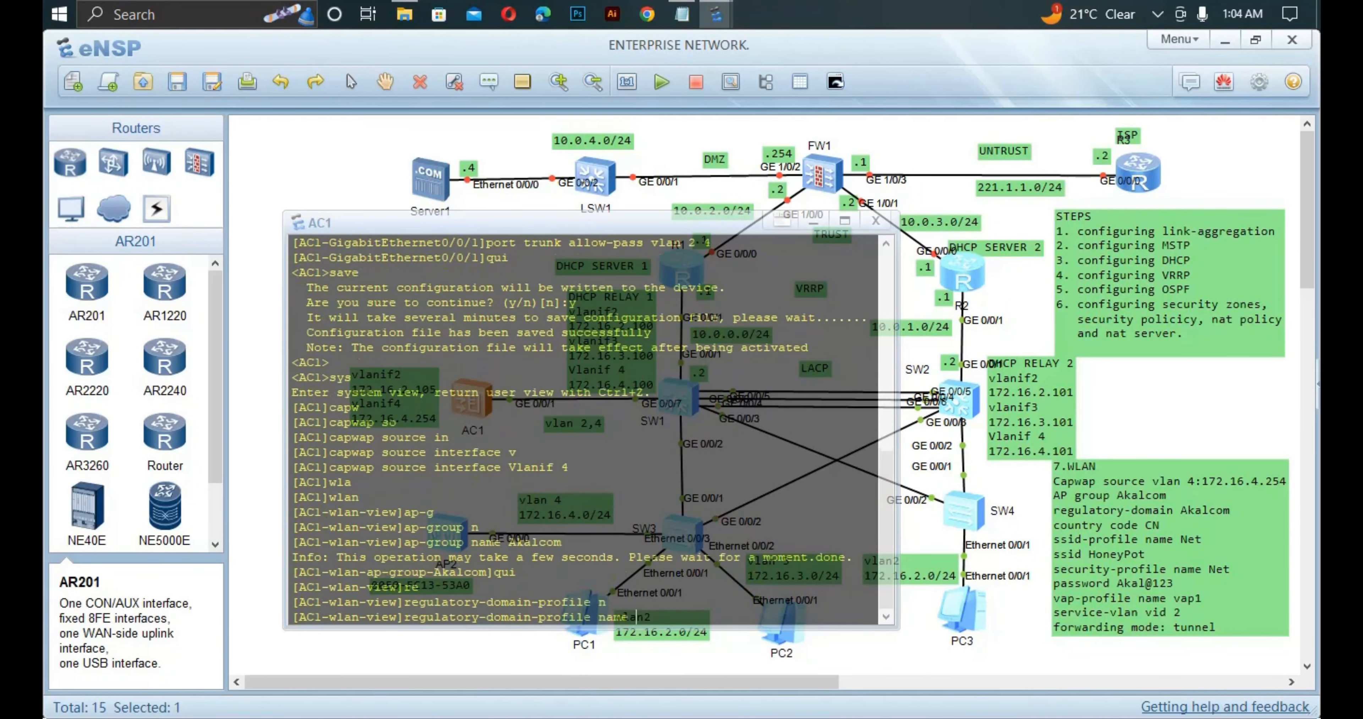
{"action": "type", "text": "Akalcom"}
{"action": "key", "text": "Return"}
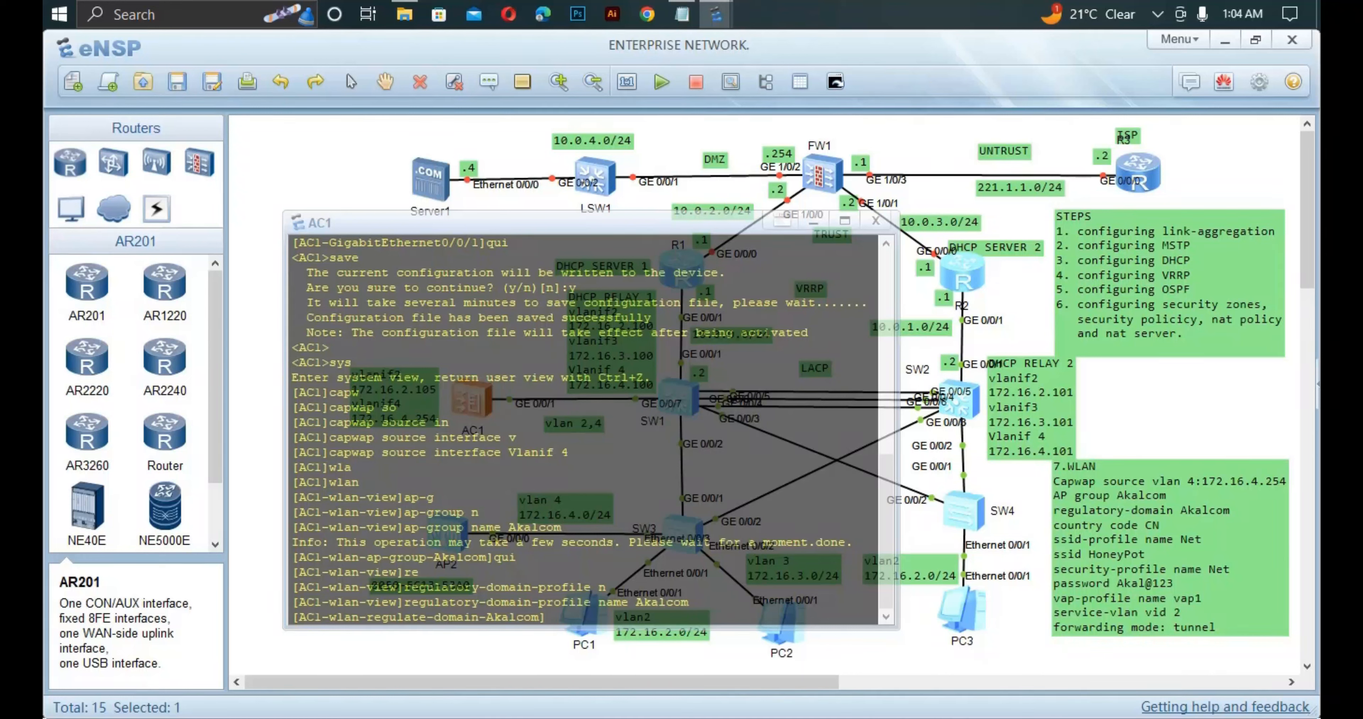
{"action": "type", "text": "cou"}
{"action": "key", "text": "Tab"}
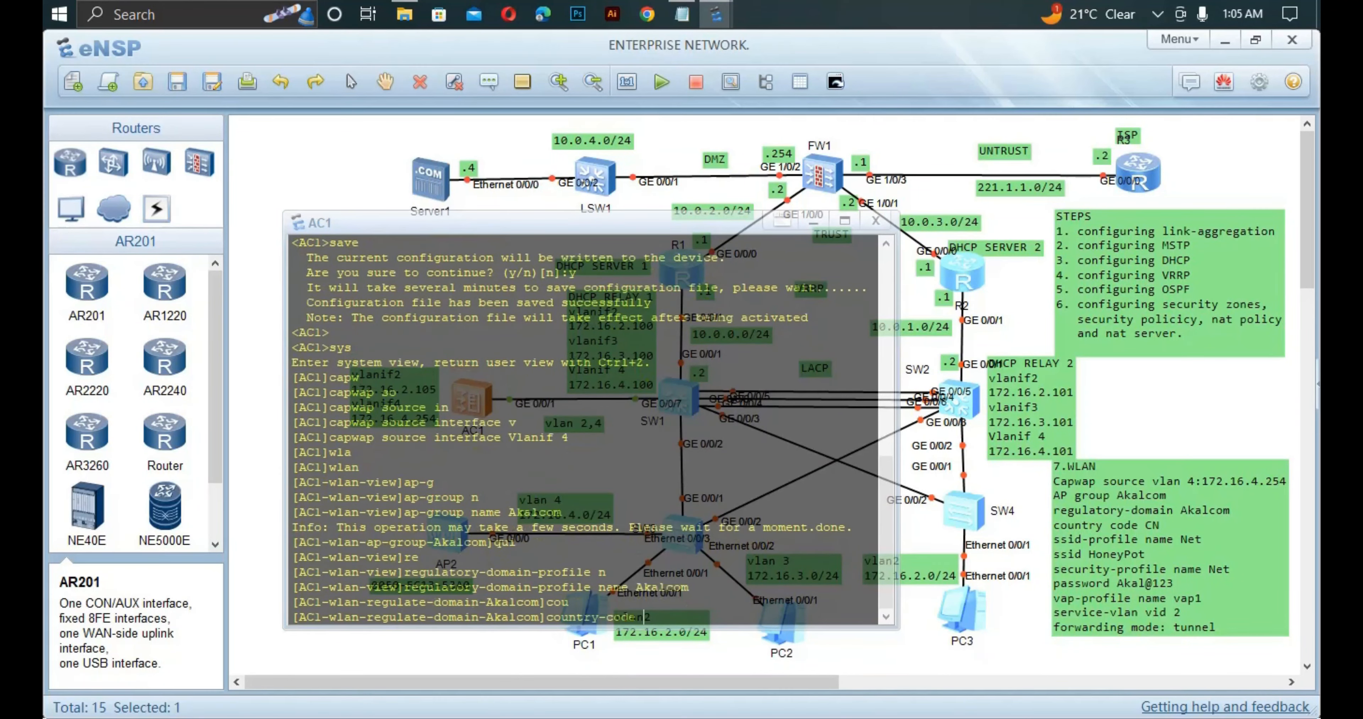
{"action": "type", "text": "cn"}
{"action": "key", "text": "Return"}
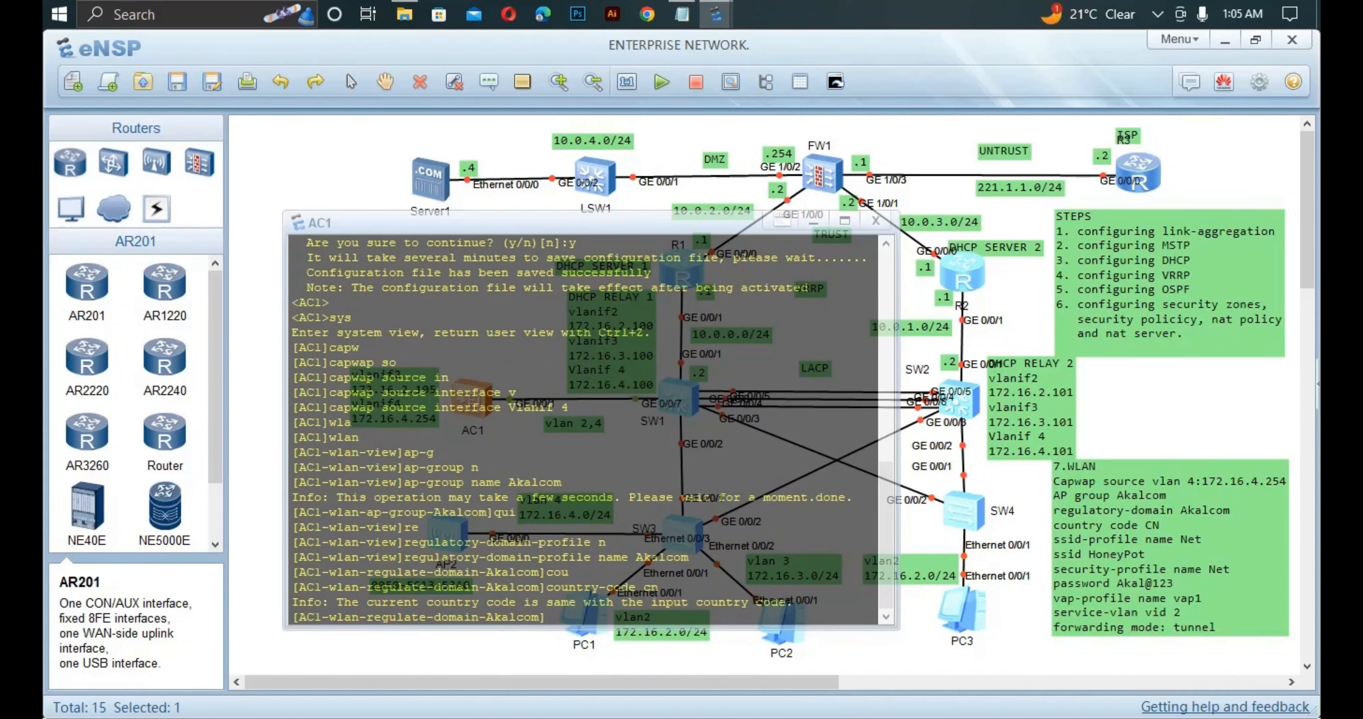
{"action": "type", "text": "qu"}
{"action": "key", "text": "Return"}
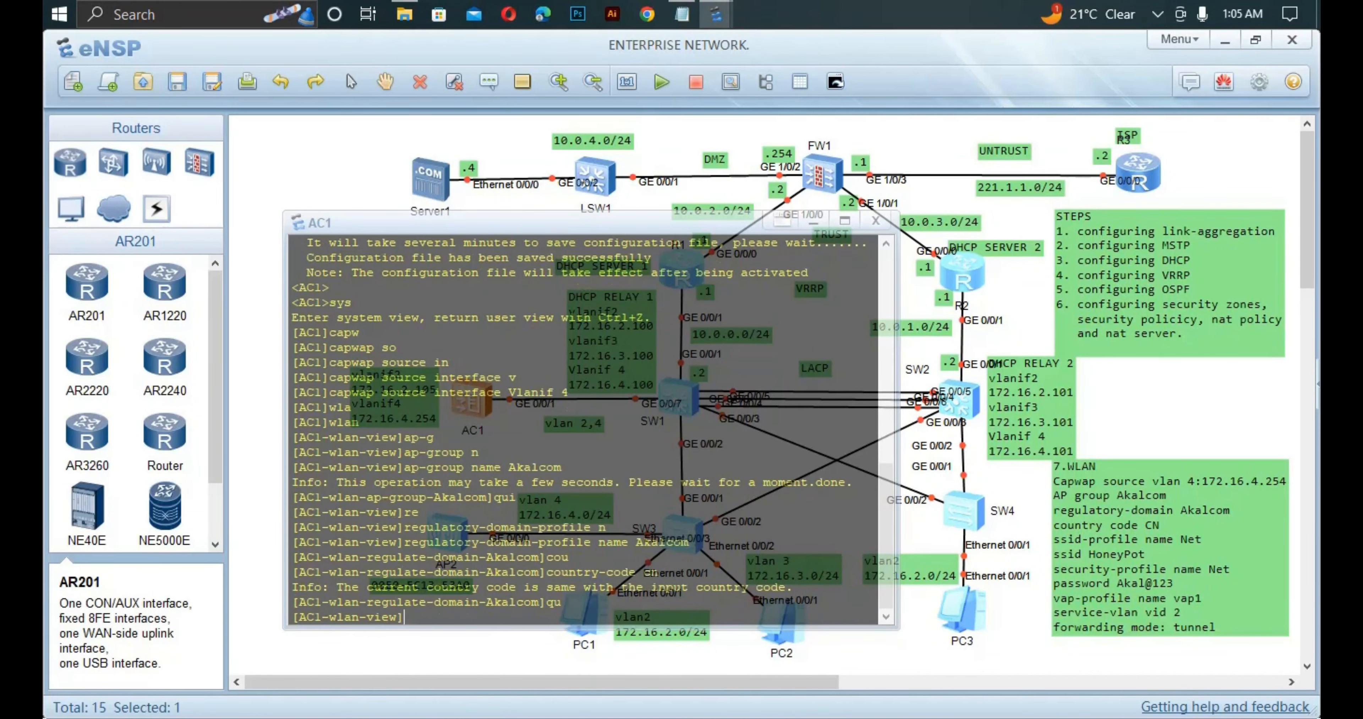
Bind regulatory-domain profile Akalcom to AP group Akalcom, confirming the warning with y.
{"action": "type", "text": "country-code cn"}
{"action": "key", "text": "Up"}
{"action": "key", "text": "Up"}
{"action": "key", "text": "Up"}
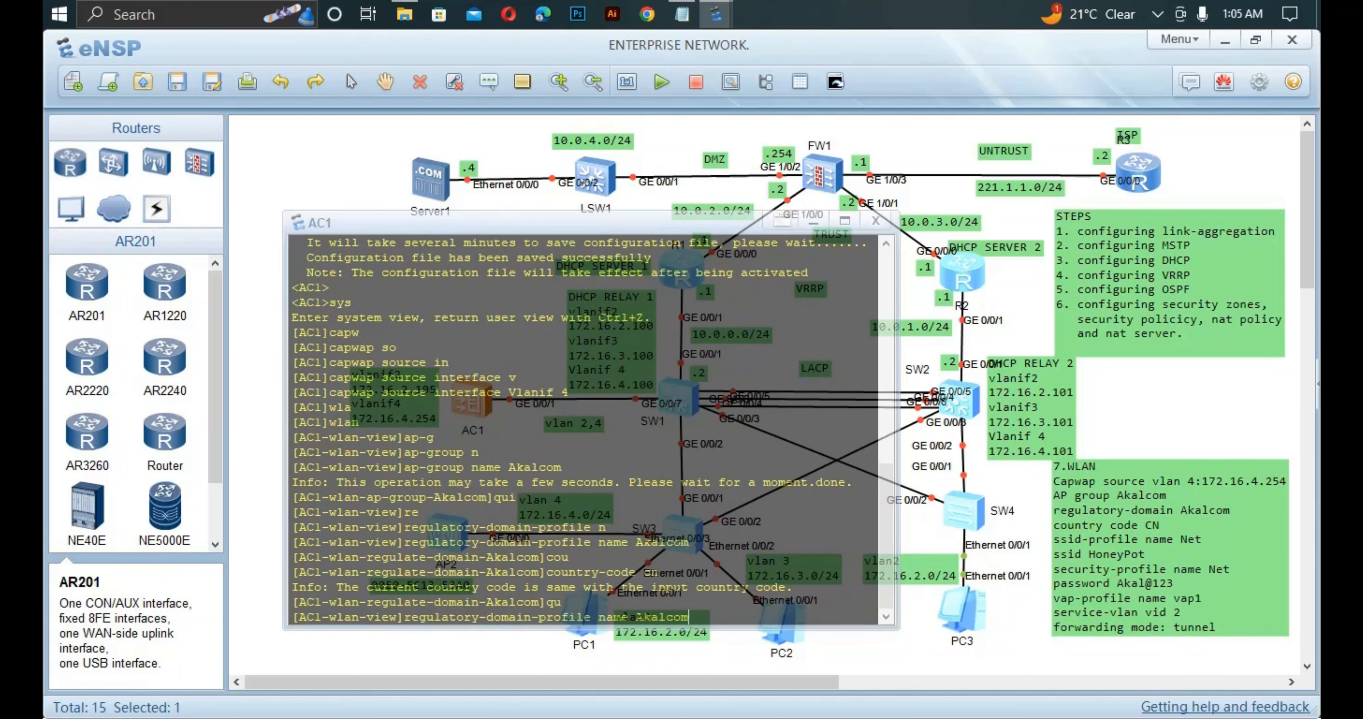
{"action": "key", "text": "Up"}
{"action": "key", "text": "Up"}
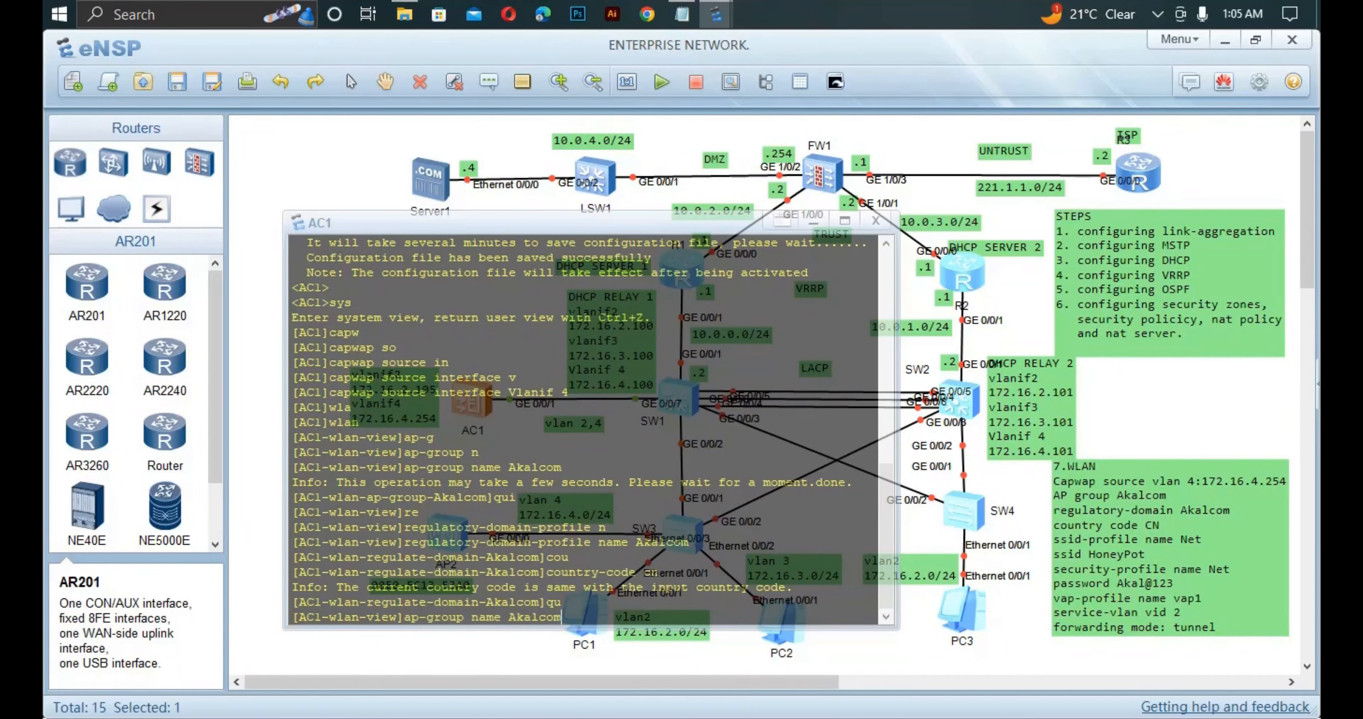
{"action": "key", "text": "Return"}
{"action": "type", "text": "qu"}
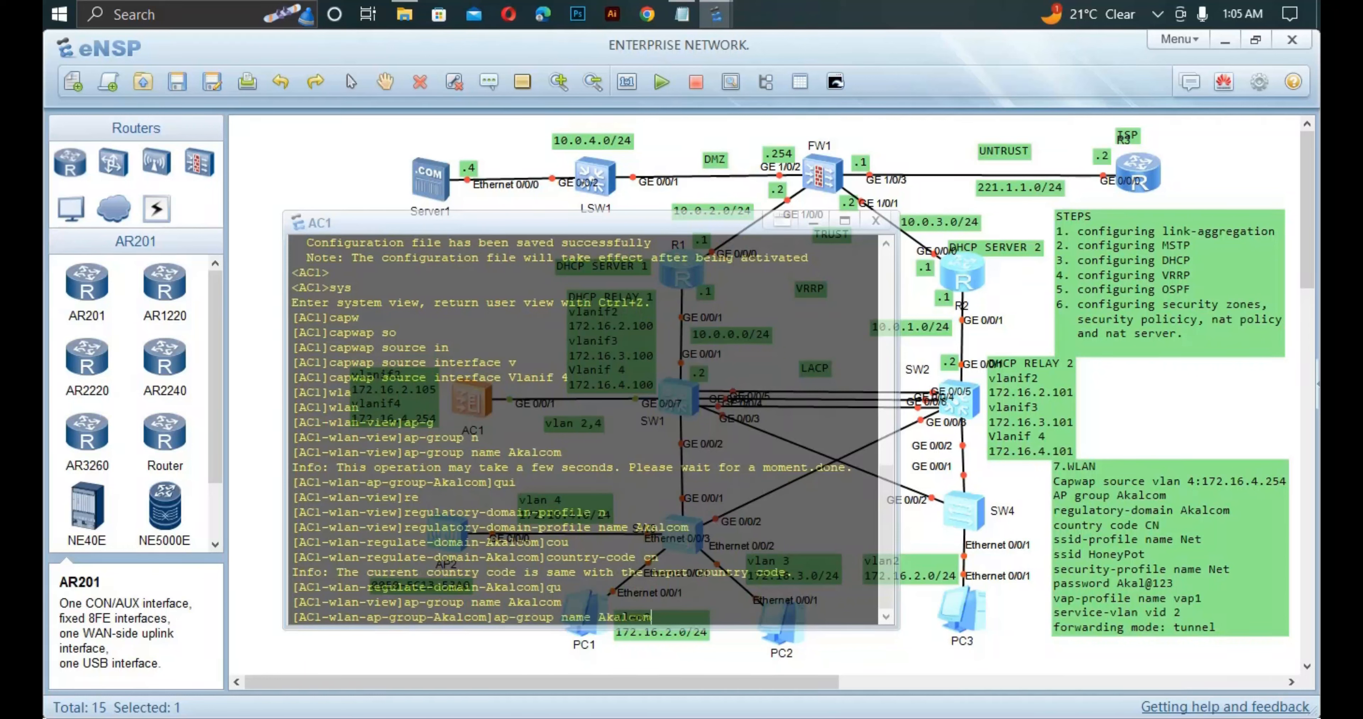
{"action": "key", "text": "Up"}
{"action": "key", "text": "Up"}
{"action": "key", "text": "Up"}
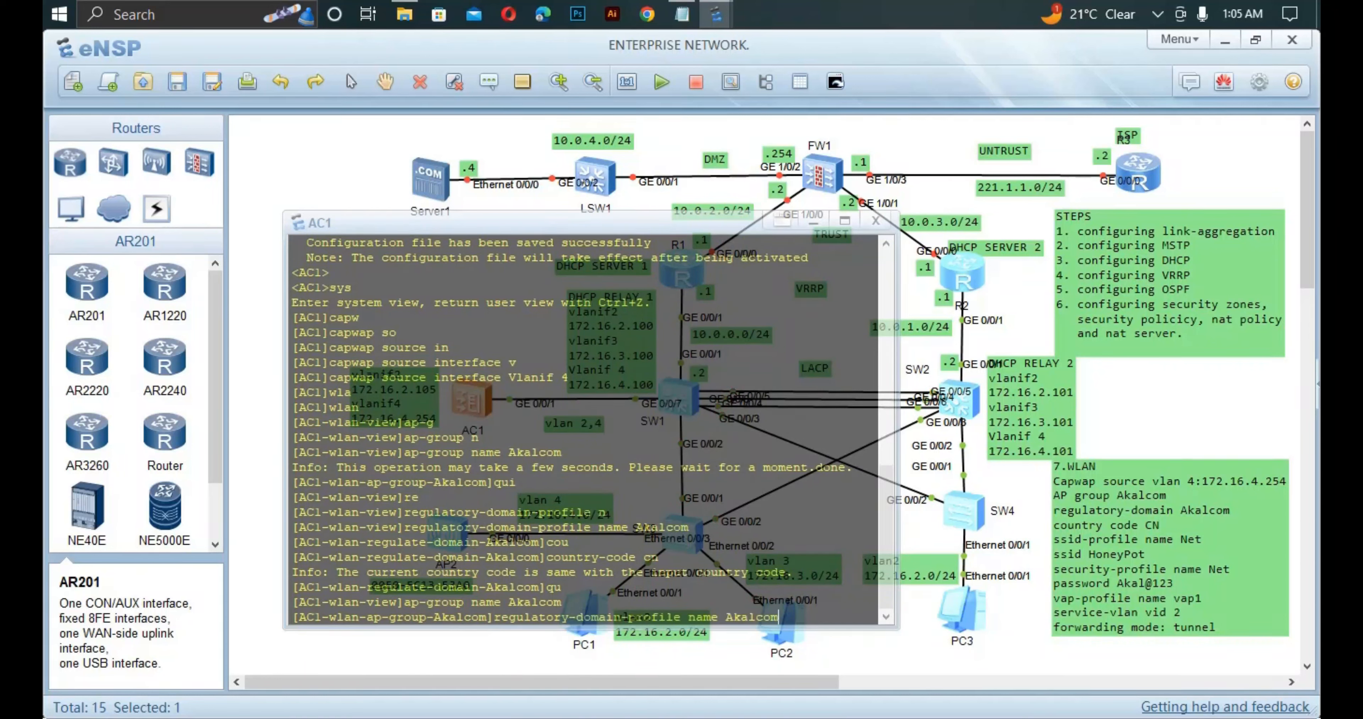
{"action": "key", "text": "Left"}
{"action": "key", "text": "Left"}
{"action": "key", "text": "Left"}
{"action": "key", "text": "Left"}
{"action": "key", "text": "Left"}
{"action": "key", "text": "Left"}
{"action": "key", "text": "BackSpace"}
{"action": "key", "text": "BackSpace"}
{"action": "key", "text": "BackSpace"}
{"action": "key", "text": "BackSpace"}
{"action": "key", "text": "BackSpace"}
{"action": "key", "text": "Return"}
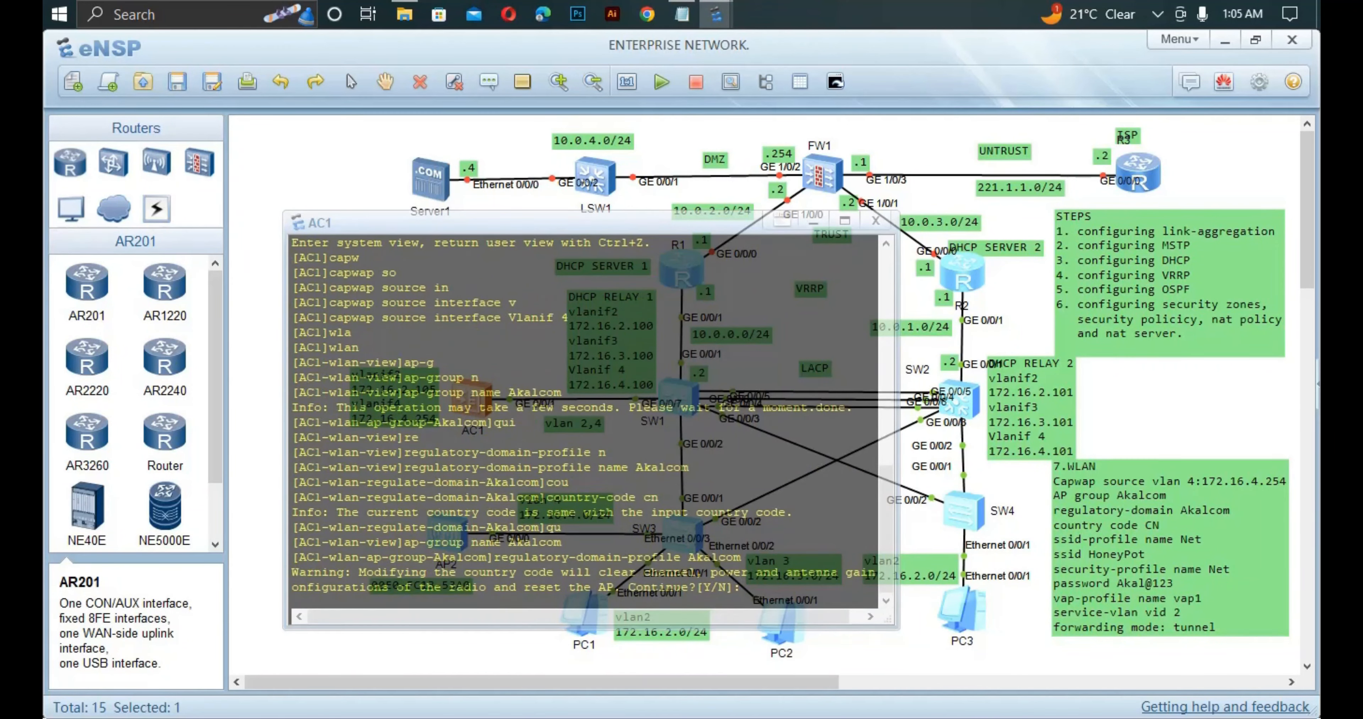
{"action": "type", "text": "y"}
{"action": "key", "text": "Return"}
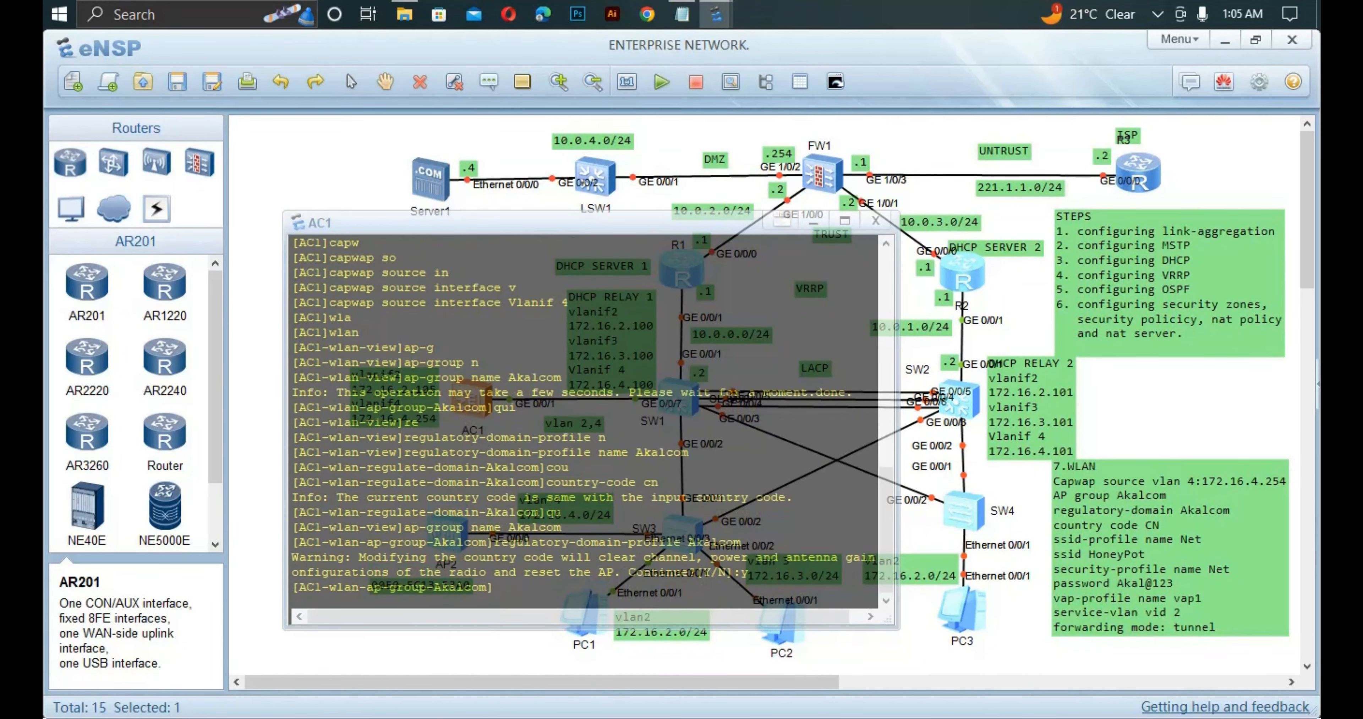
{"action": "key", "text": "Return"}
{"action": "type", "text": "qui"}
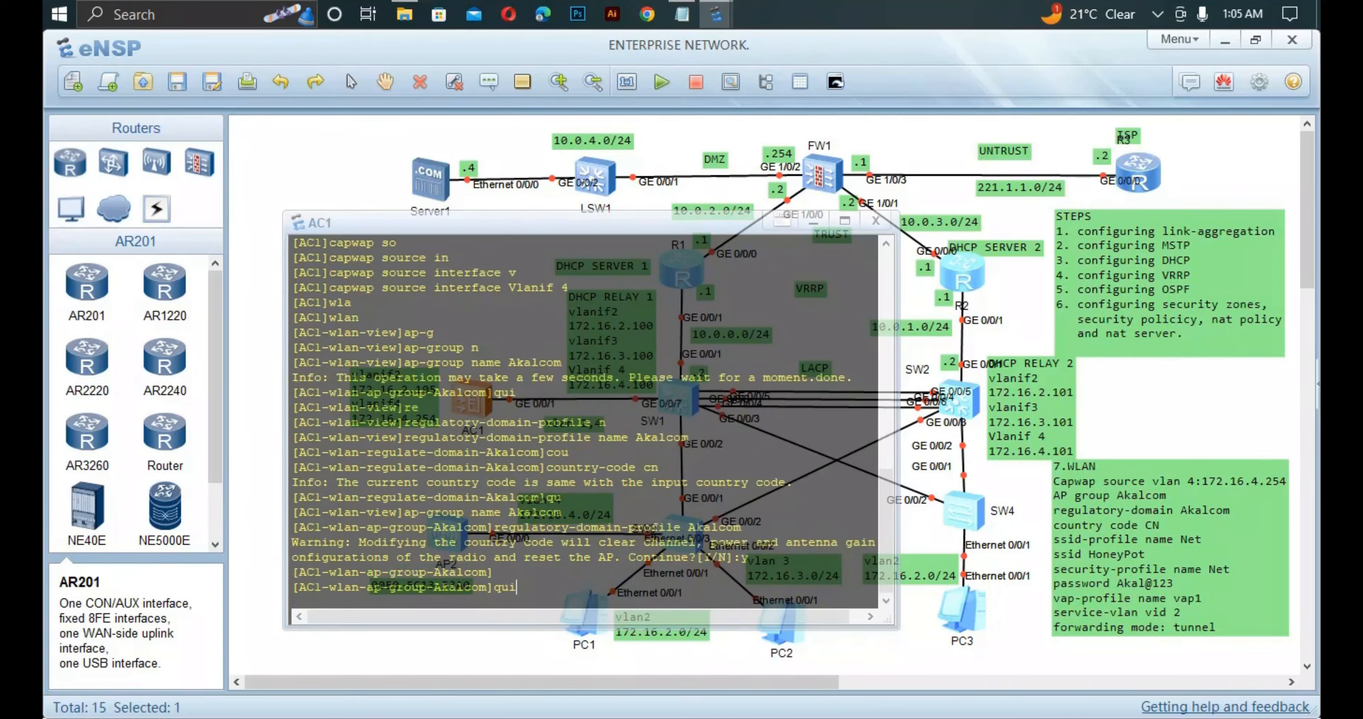
{"action": "key", "text": "Return"}
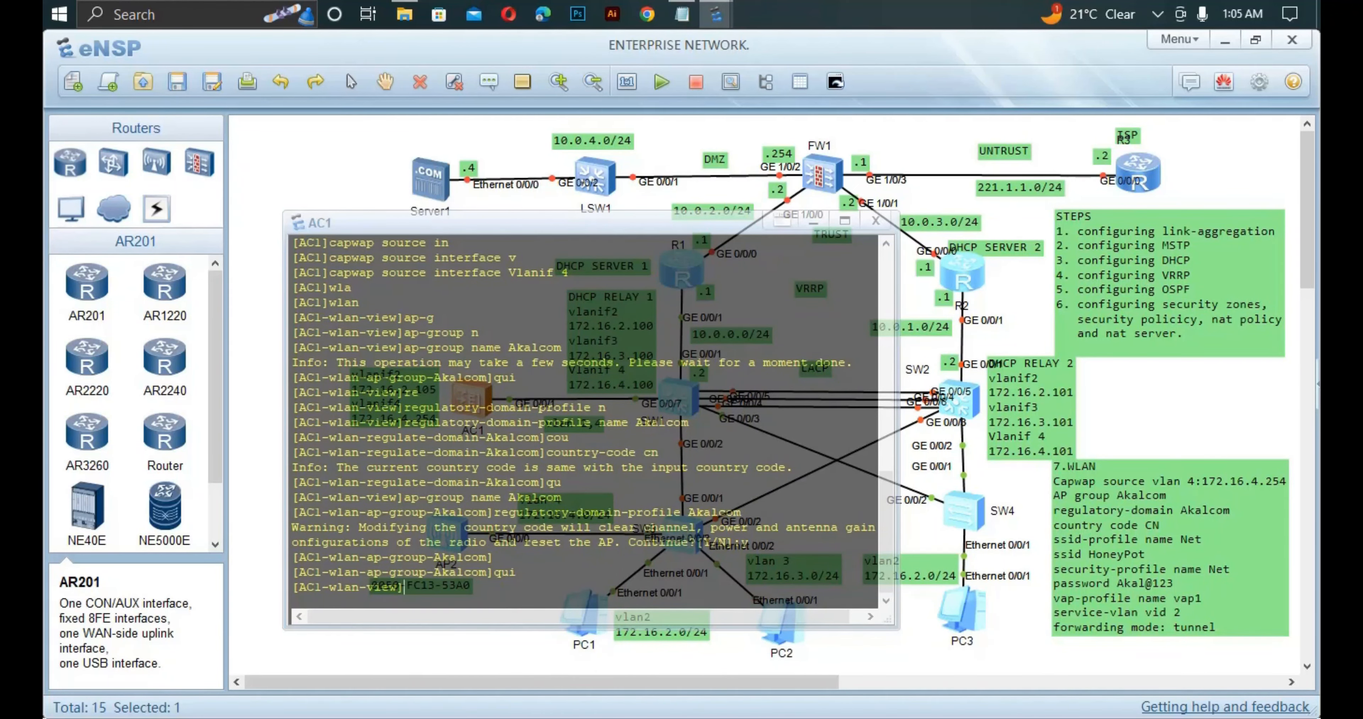
Copy AP2's MAC address from its canvas label.
{"action": "left_click_drag", "start_coordinate": [423, 222], "coordinate": [889, 273]}
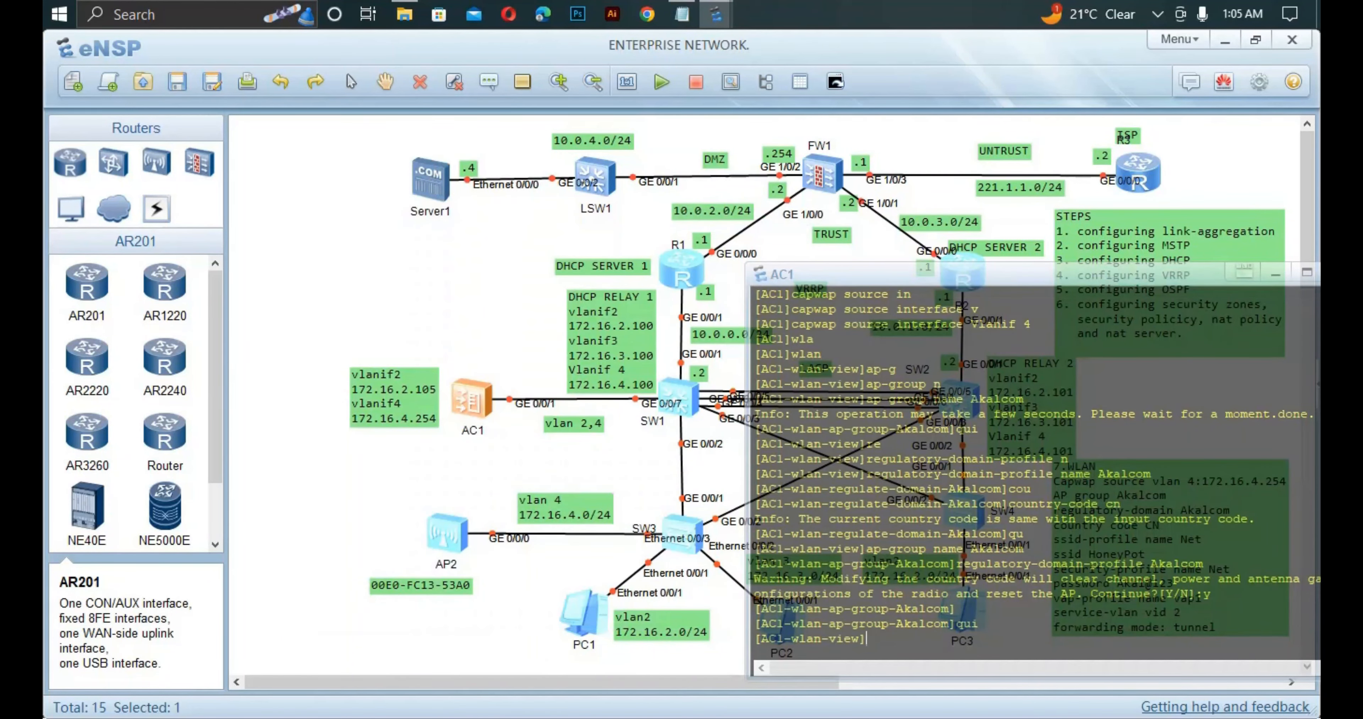
{"action": "double_click", "coordinate": [450, 585]}
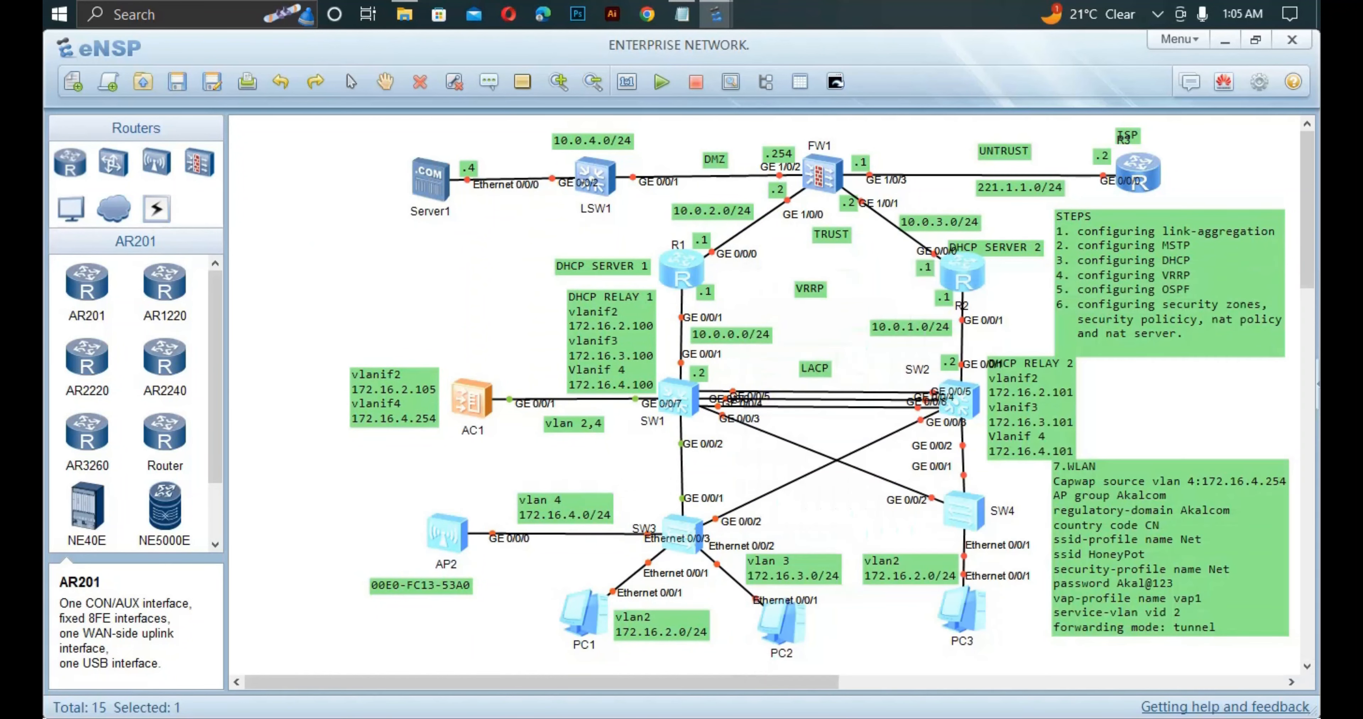
{"action": "left_click_drag", "start_coordinate": [467, 585], "coordinate": [370, 586]}
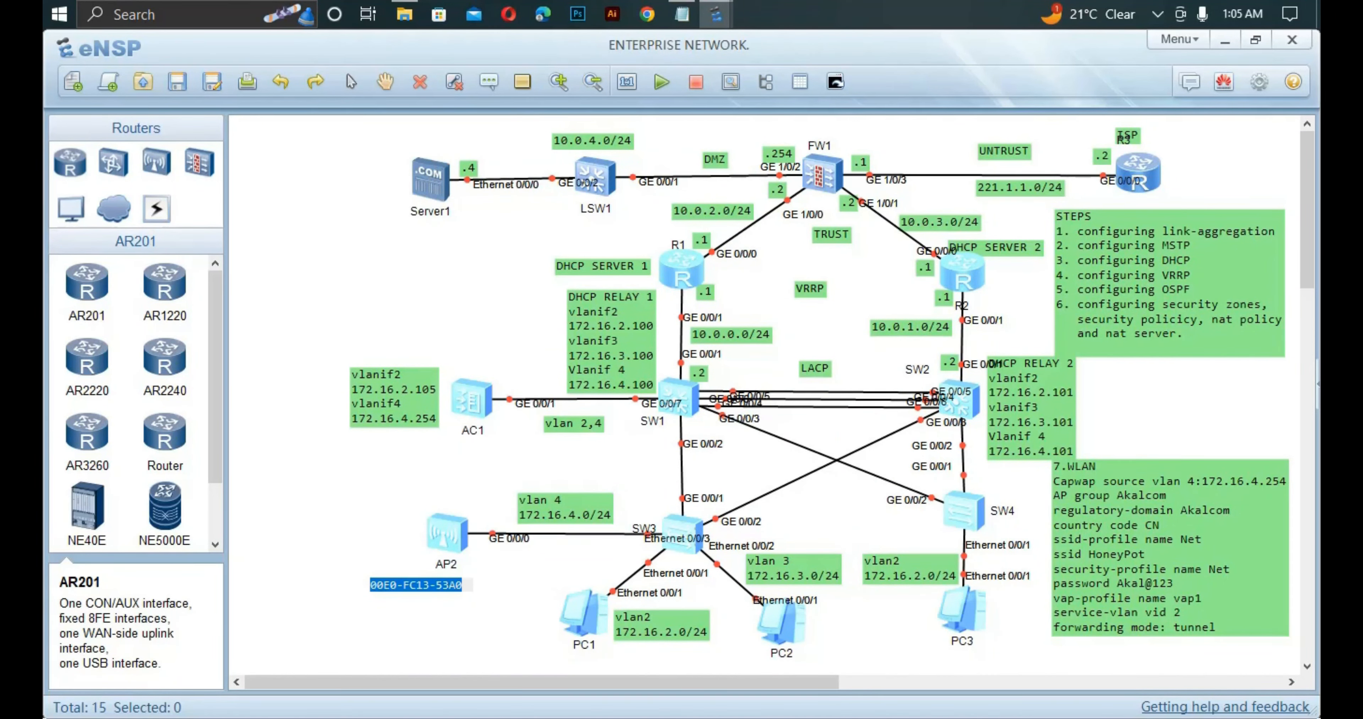
{"action": "double_click", "coordinate": [472, 399]}
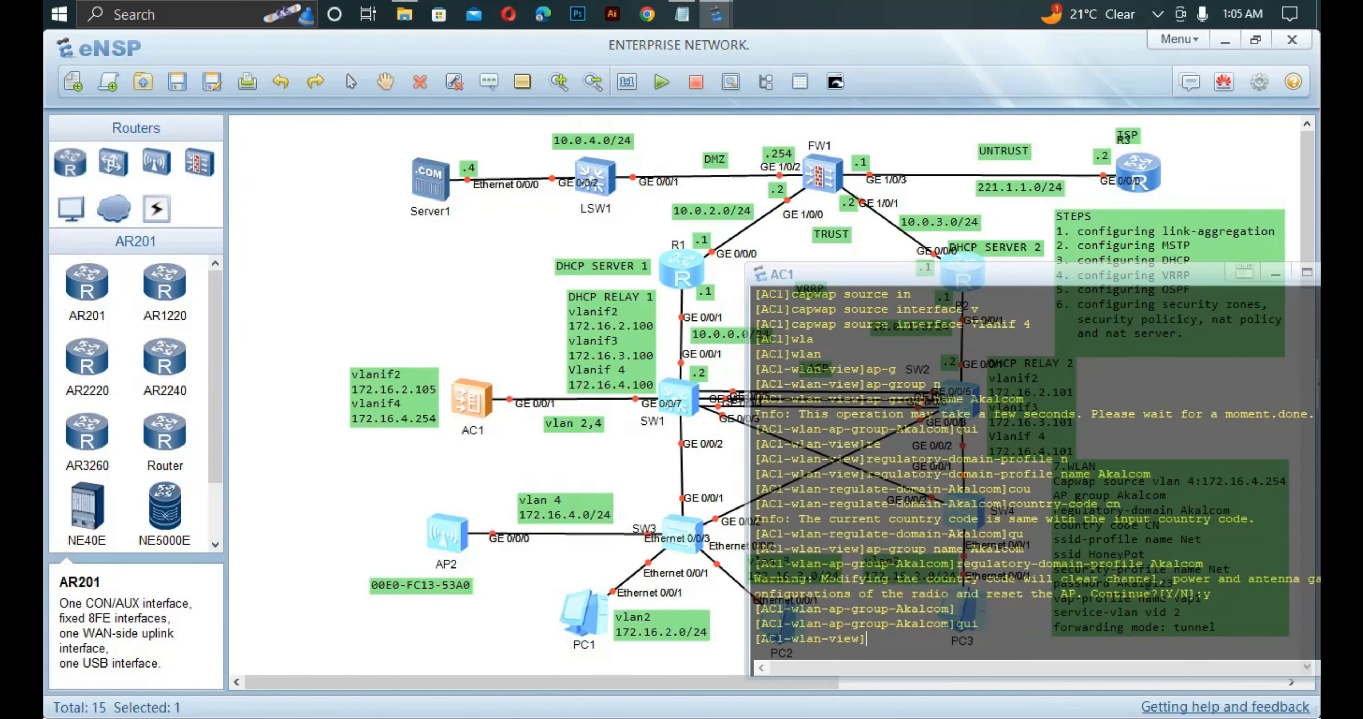
Set MAC-based AP authentication and add the AP with MAC 00E0-FC13-53A0.
{"action": "type", "text": "ap ap"}
{"action": "key", "text": "Tab"}
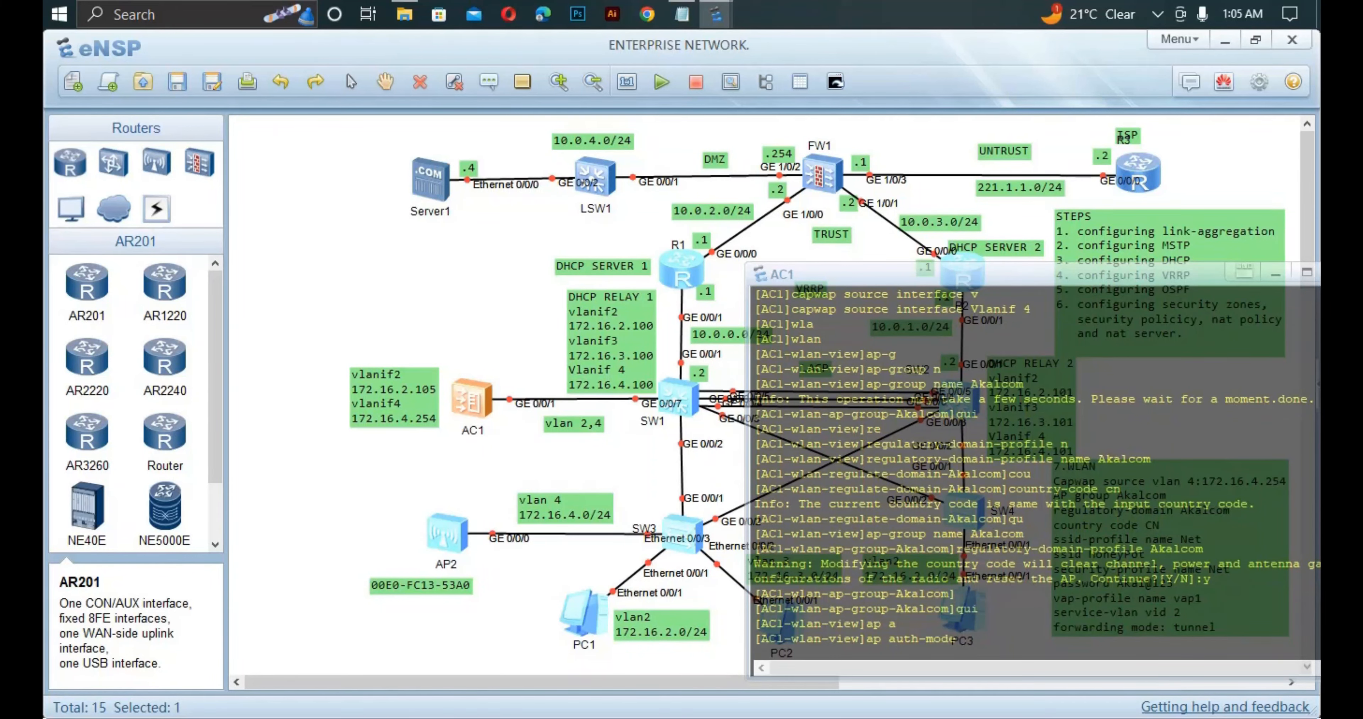
{"action": "type", "text": "m"}
{"action": "key", "text": "Tab"}
{"action": "key", "text": "Return"}
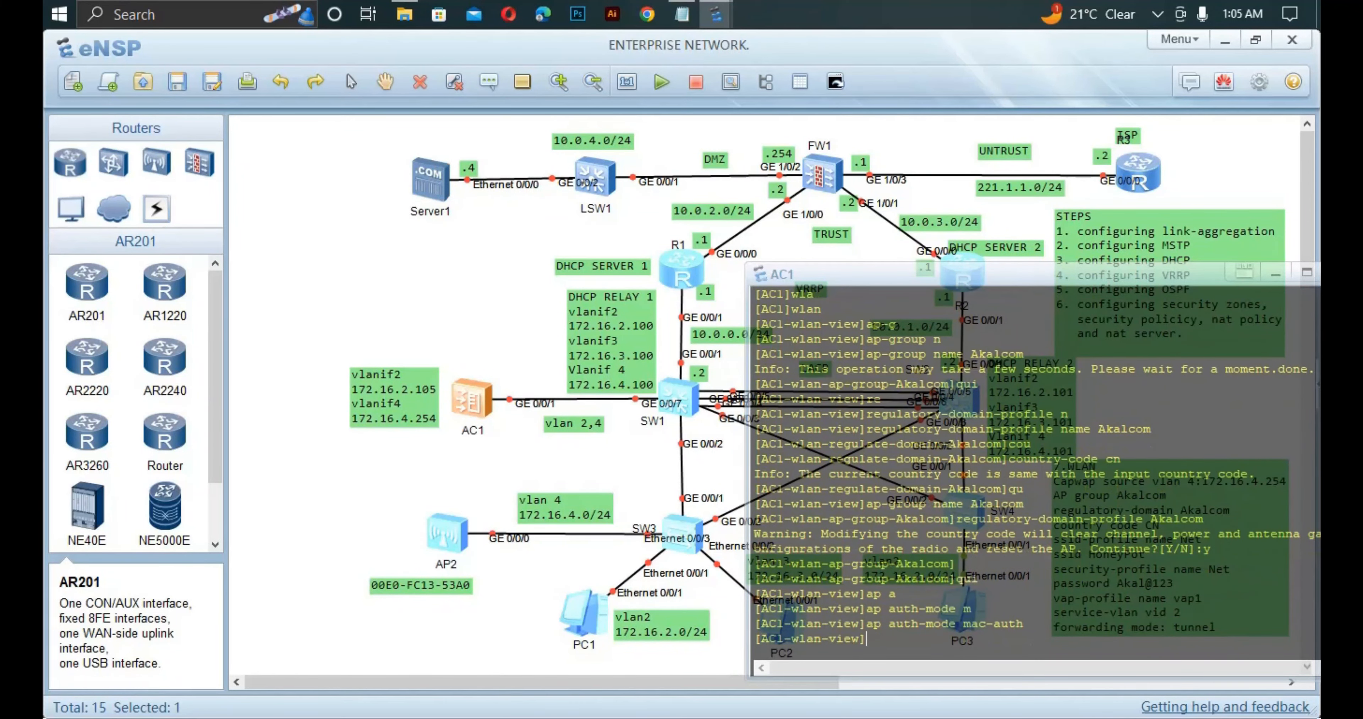
{"action": "type", "text": "ap"}
{"action": "key", "text": "Tab"}
{"action": "type", "text": "-m"}
{"action": "key", "text": "Tab"}
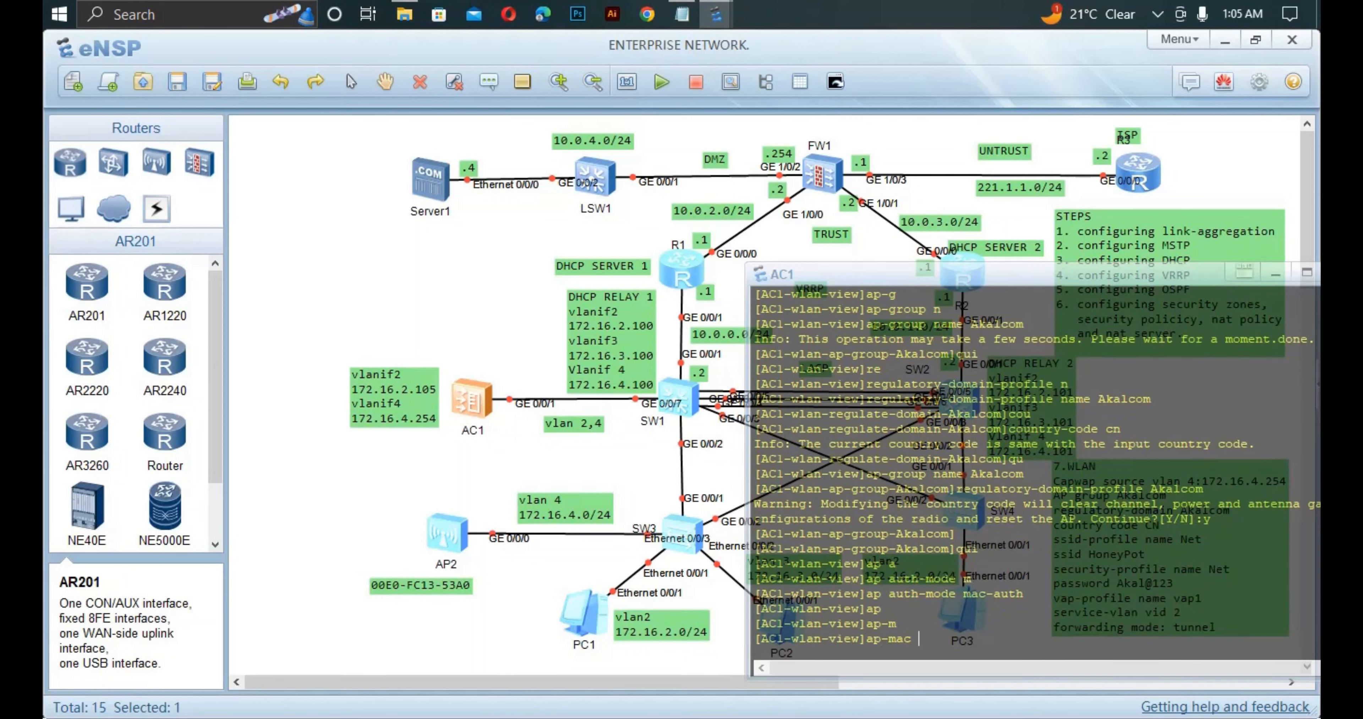
{"action": "type", "text": "00E0-FC13-53A0"}
{"action": "key", "text": "Return"}
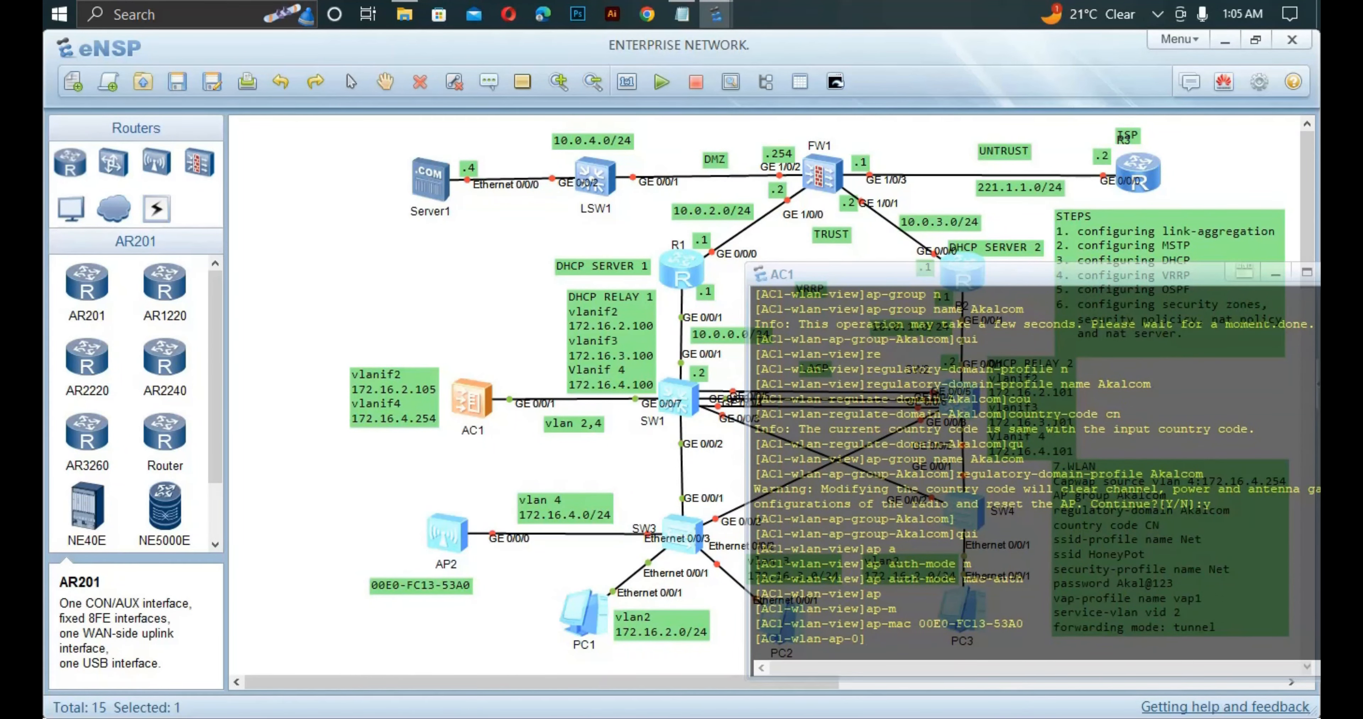
Name the AP AP1, assign it to group Akalcom, and list all APs.
{"action": "type", "text": "a"}
{"action": "type", "text": "p-"}
{"action": "type", "text": "n"}
{"action": "key", "text": "Tab"}
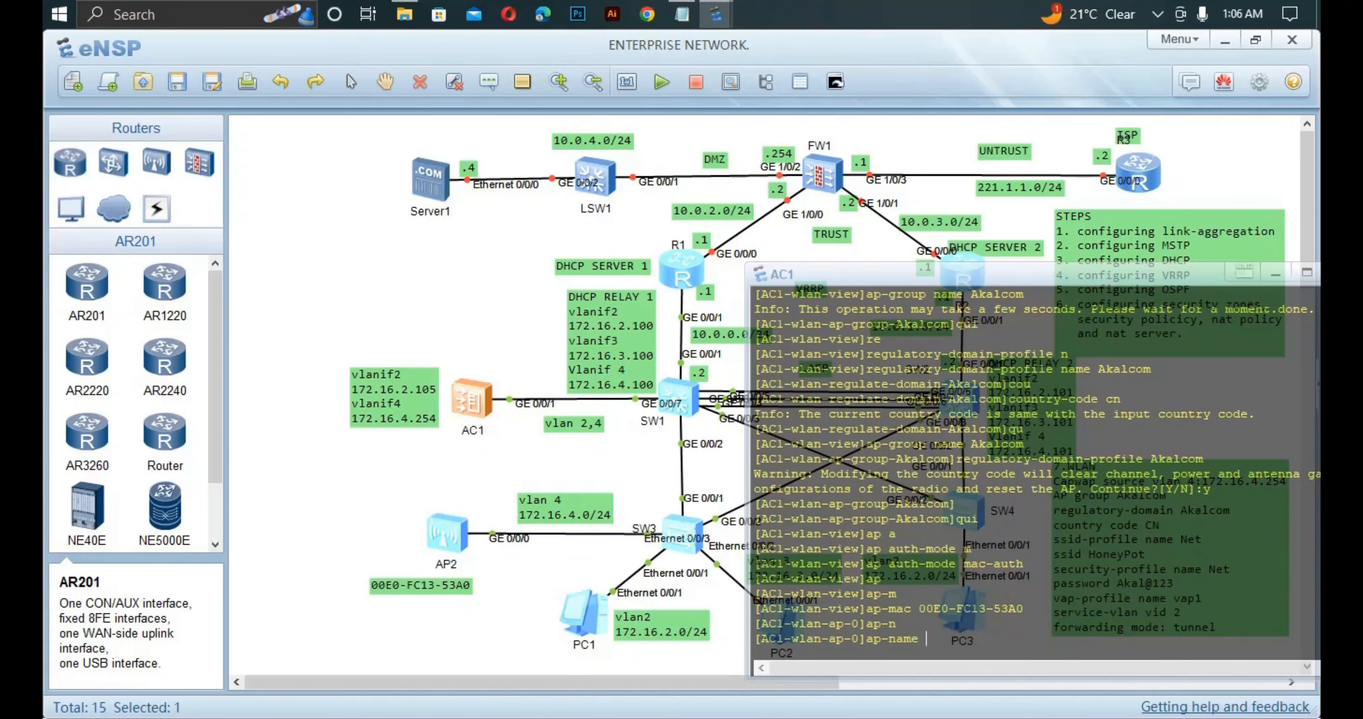
{"action": "type", "text": "AP1"}
{"action": "key", "text": "Return"}
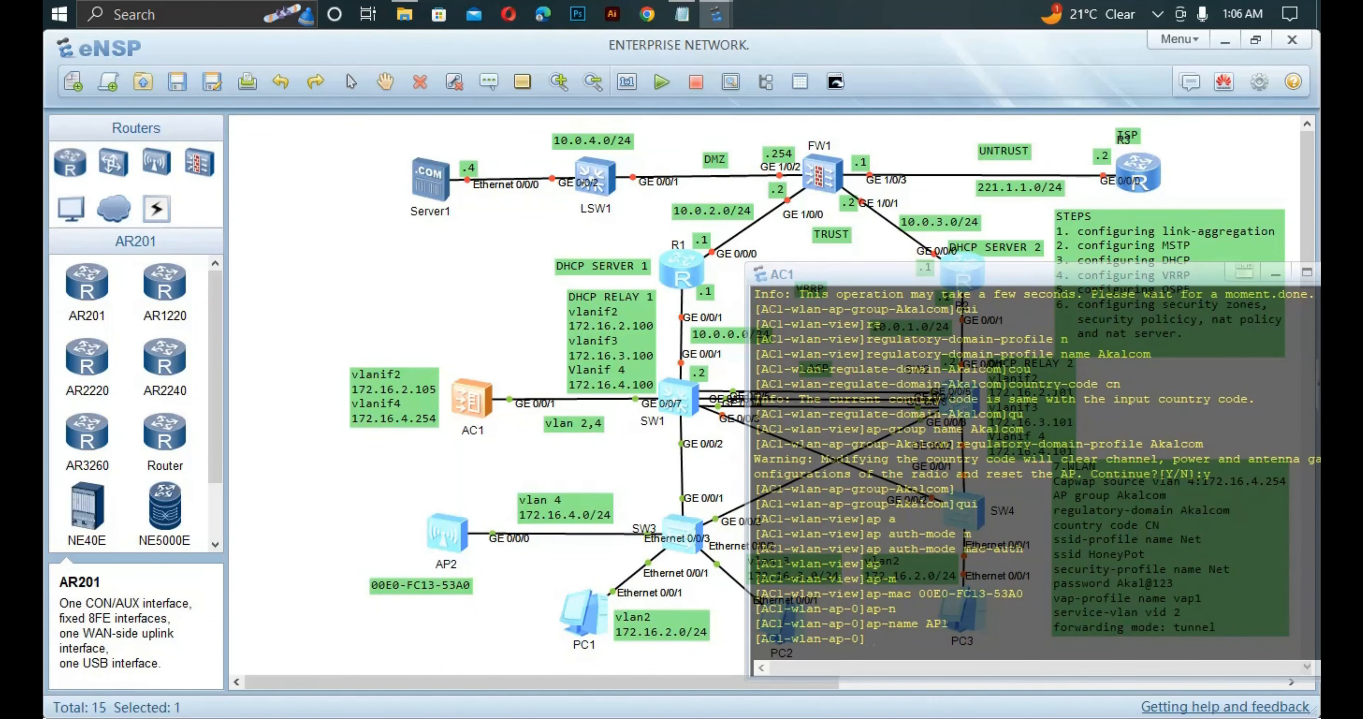
{"action": "type", "text": "ap-g"}
{"action": "key", "text": "Tab"}
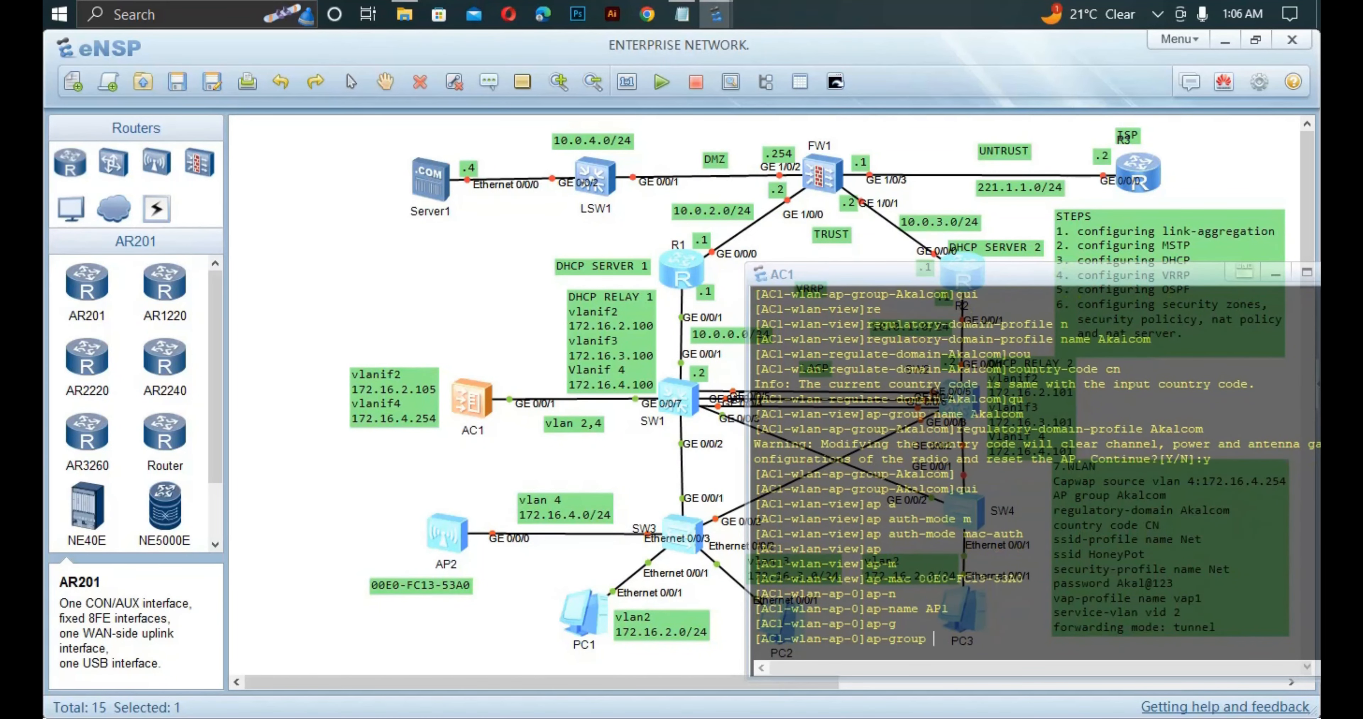
{"action": "type", "text": "Akalcom"}
{"action": "key", "text": "Return"}
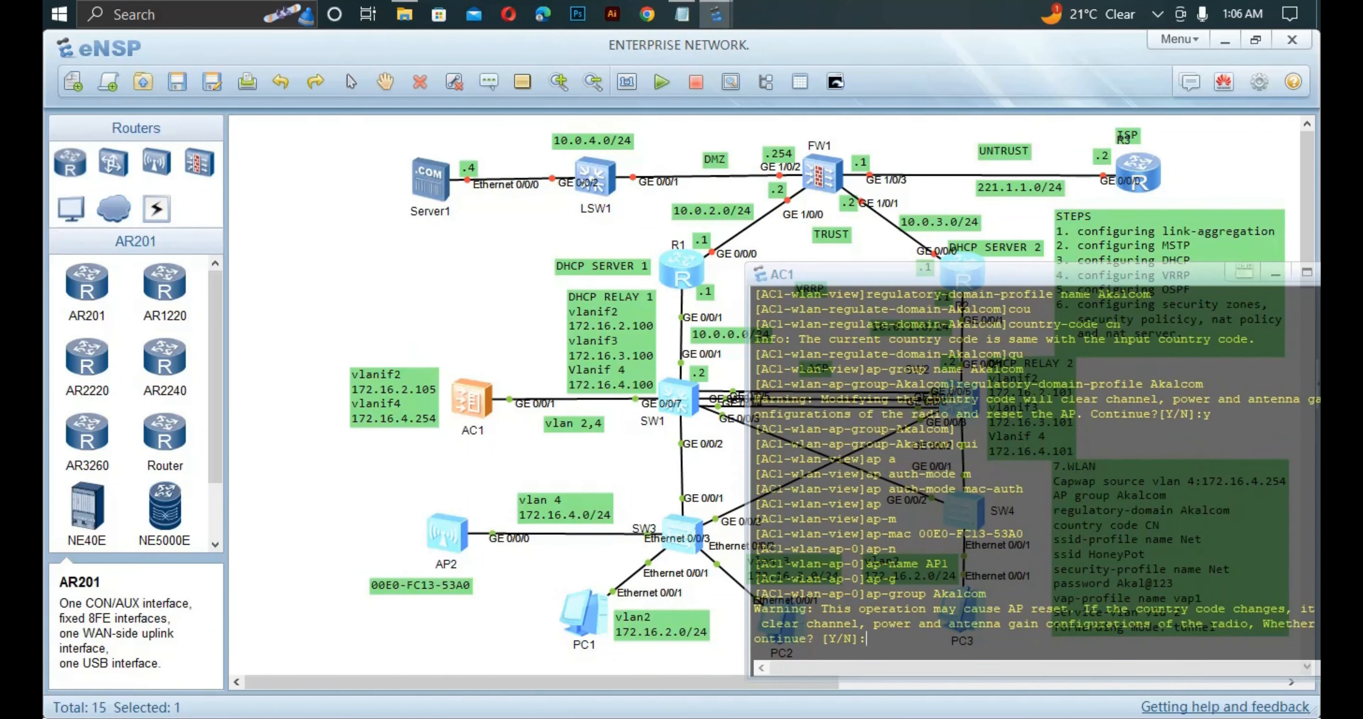
{"action": "type", "text": "y"}
{"action": "key", "text": "Return"}
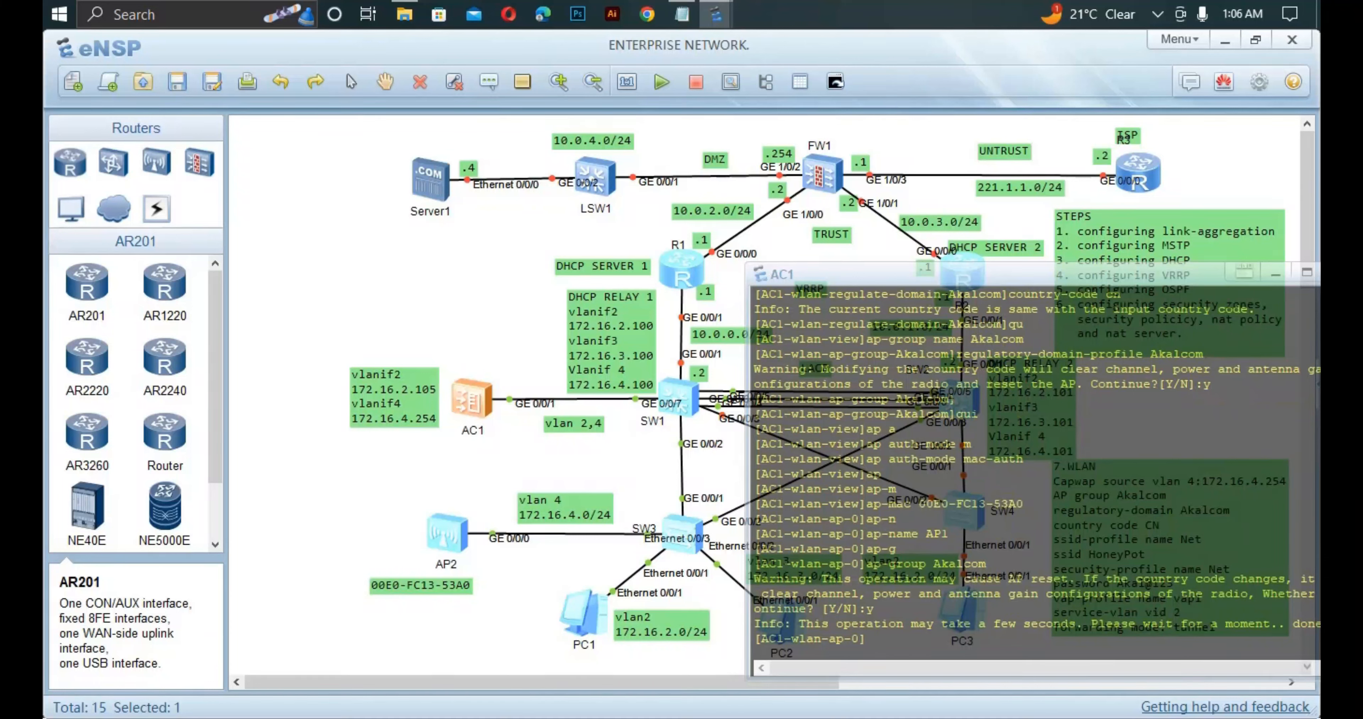
{"action": "key", "text": "Return"}
{"action": "key", "text": "Return"}
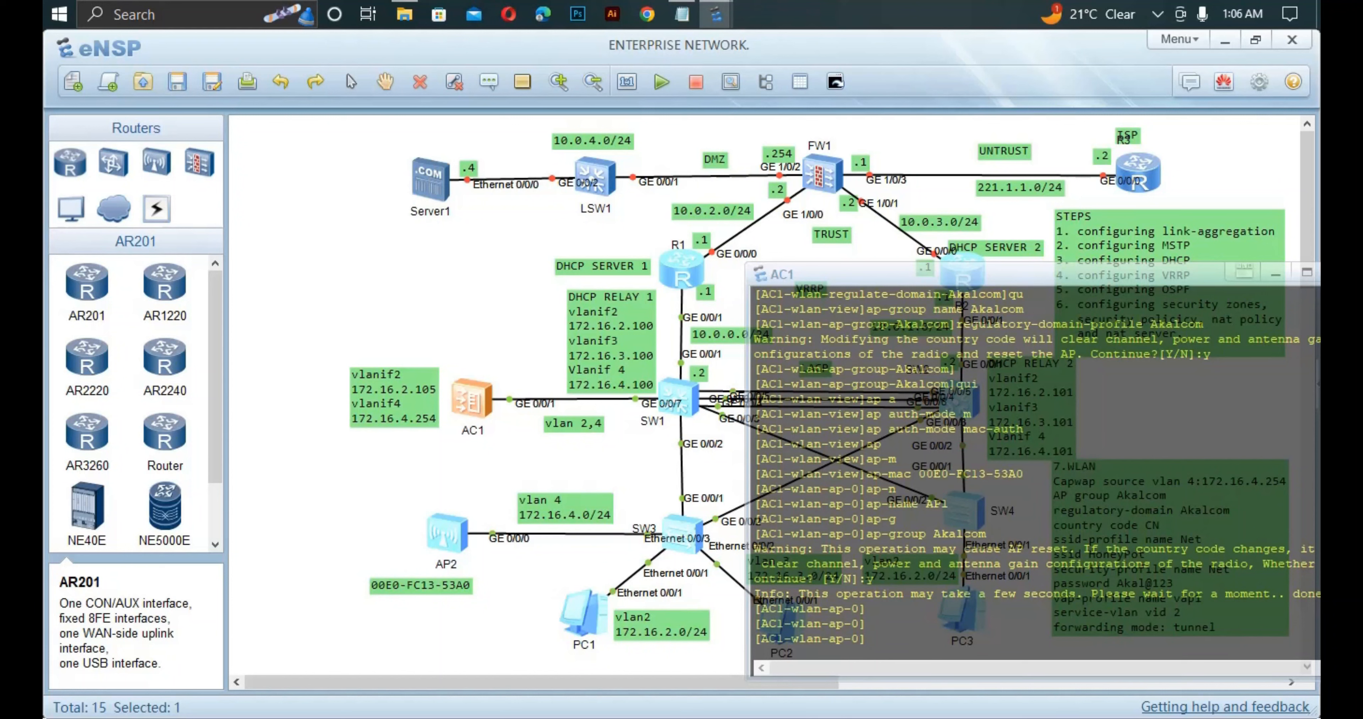
{"action": "type", "text": "dis ap all"}
{"action": "key", "text": "Return"}
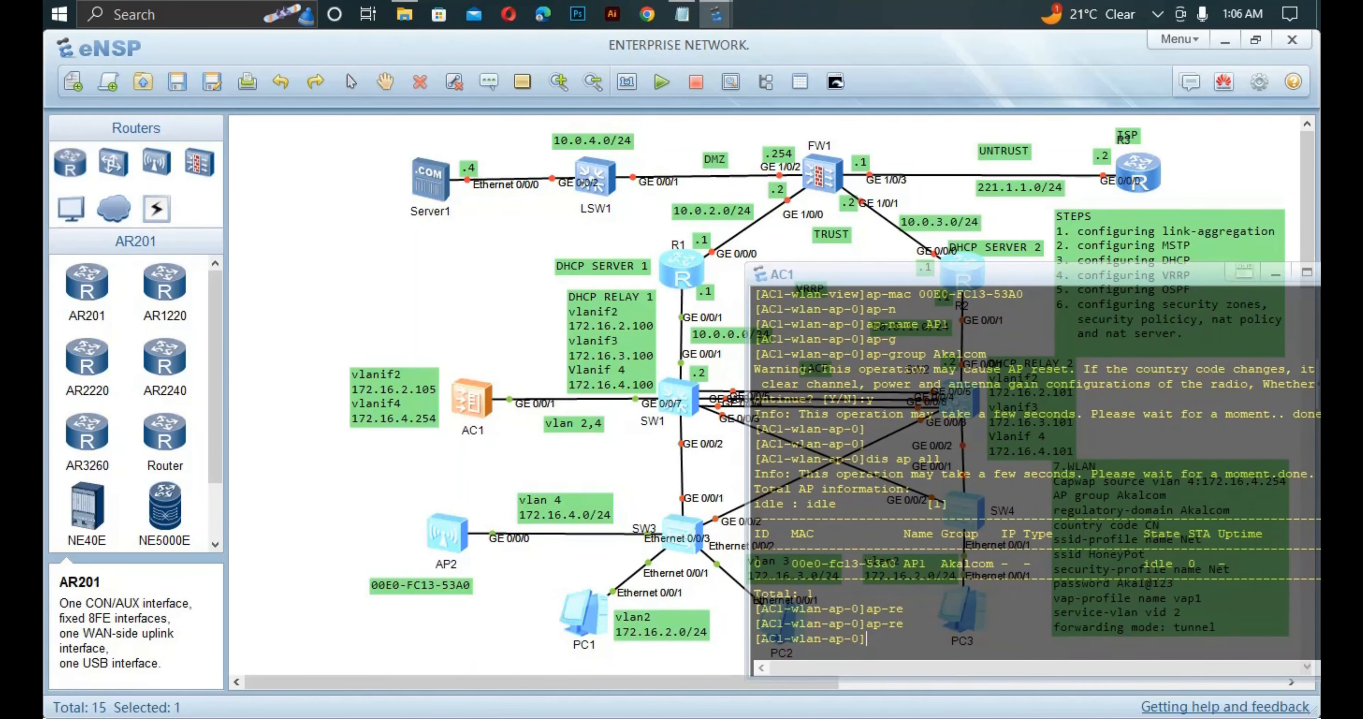
Reset all access points on AC1, confirming with y.
{"action": "type", "text": "qu"}
{"action": "key", "text": "Return"}
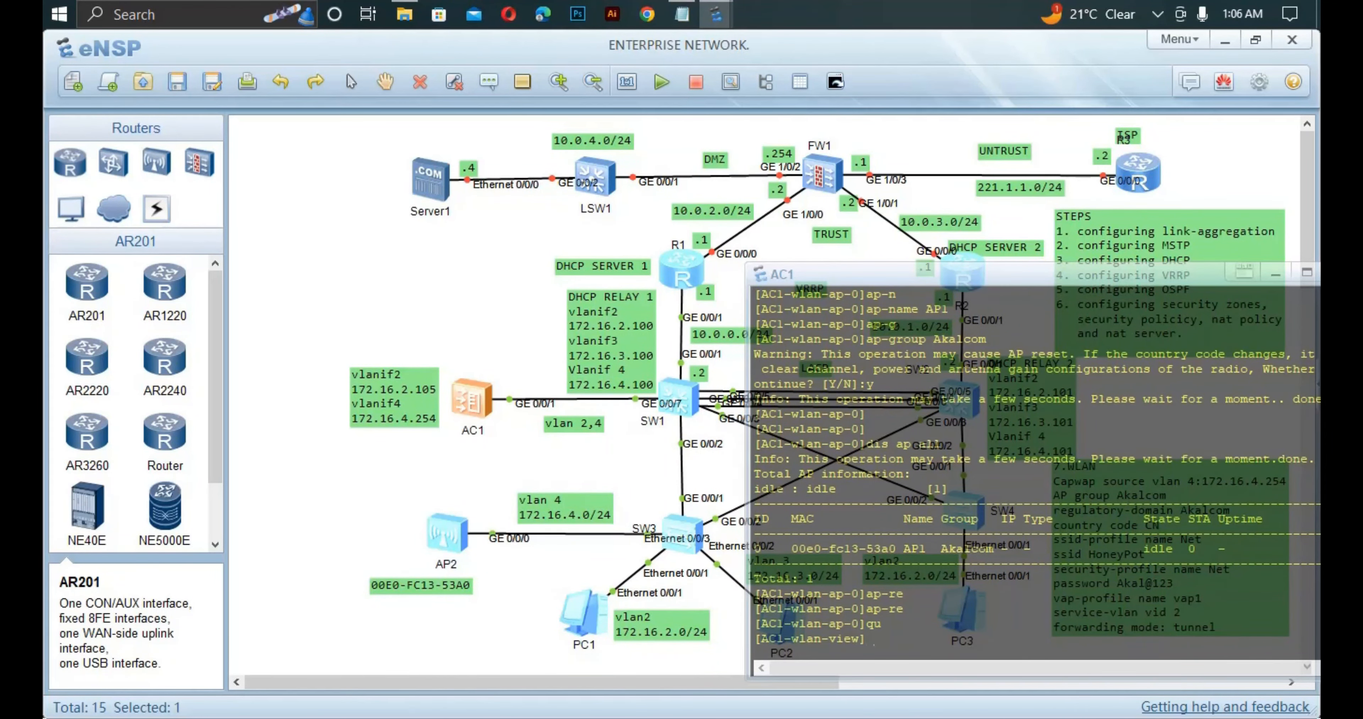
{"action": "type", "text": "ap-re"}
{"action": "key", "text": "Tab"}
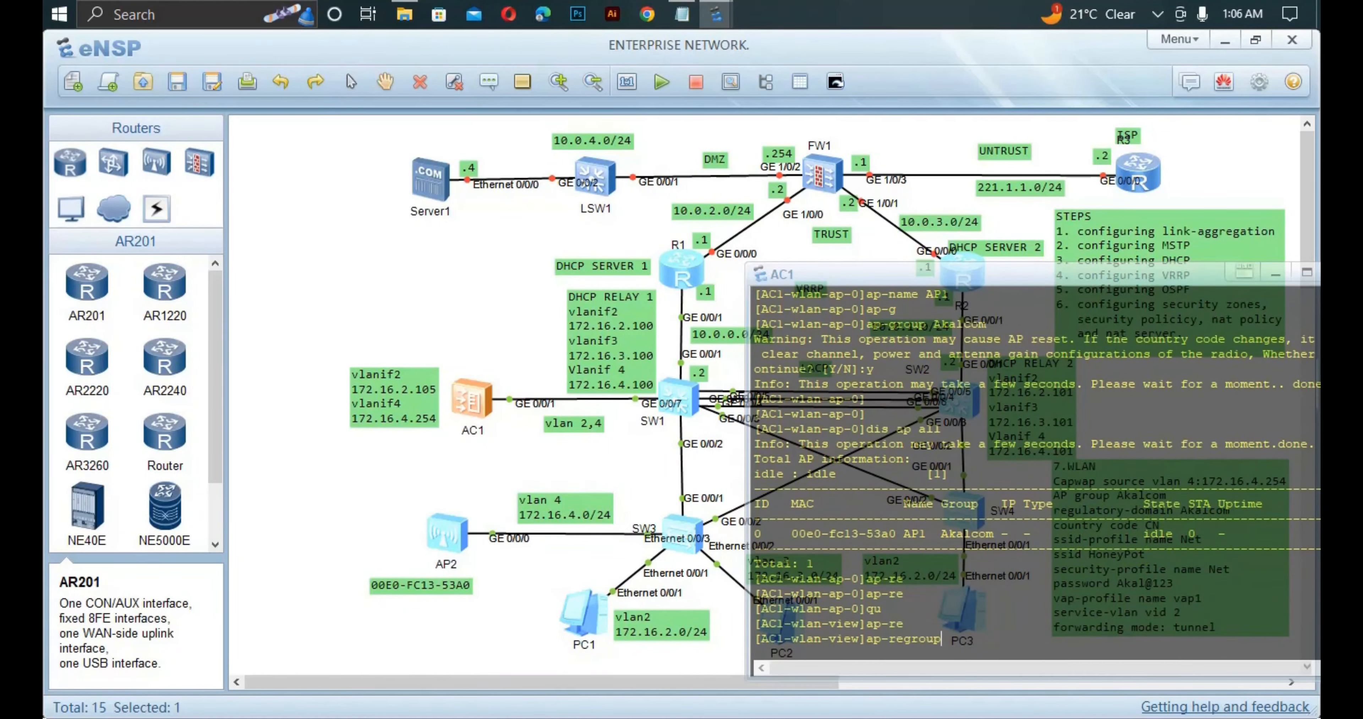
{"action": "key", "text": "Tab"}
{"action": "key", "text": "Tab"}
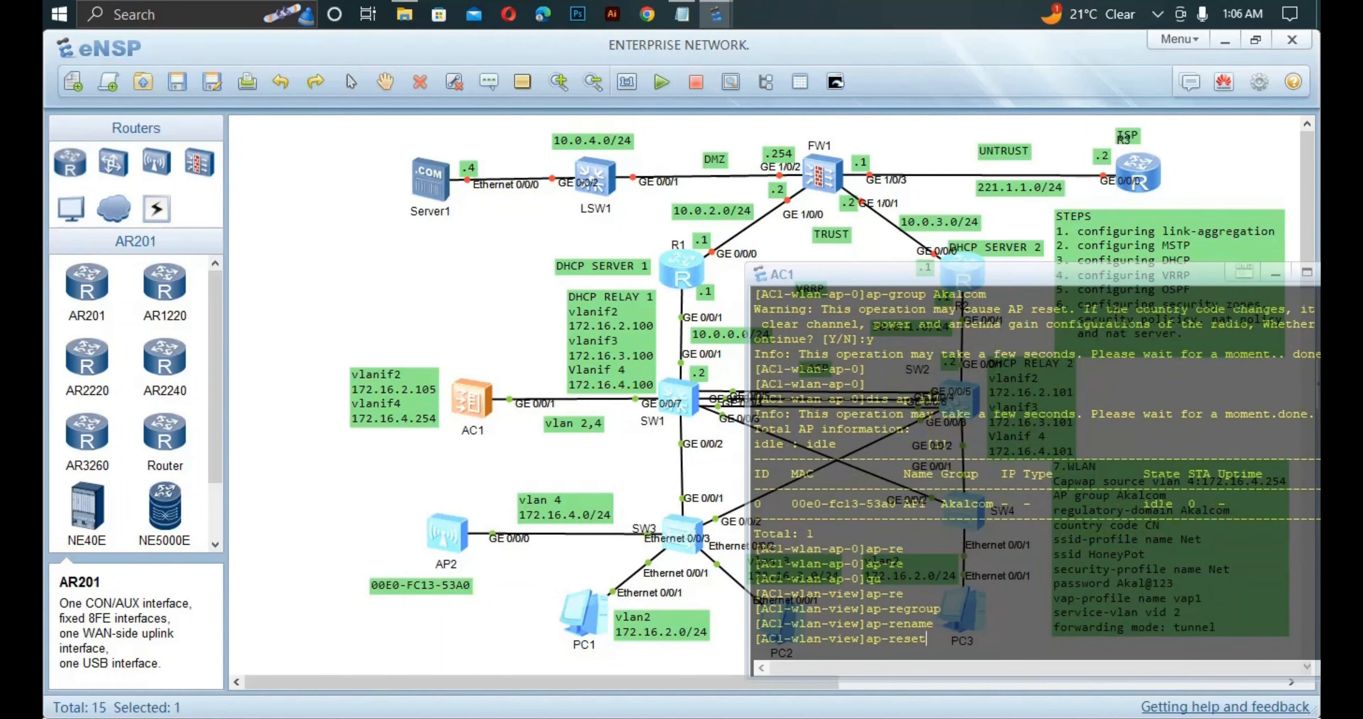
{"action": "type", "text": "a"}
{"action": "key", "text": "Tab"}
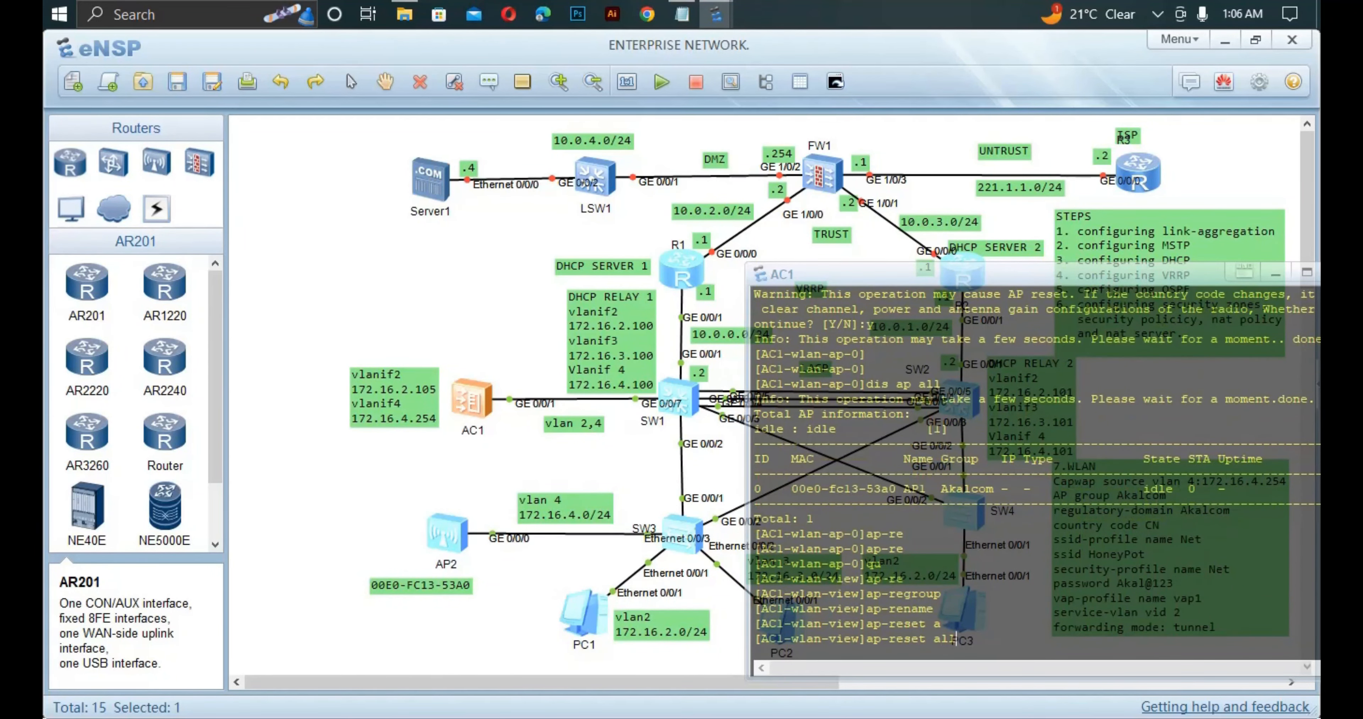
{"action": "key", "text": "Return"}
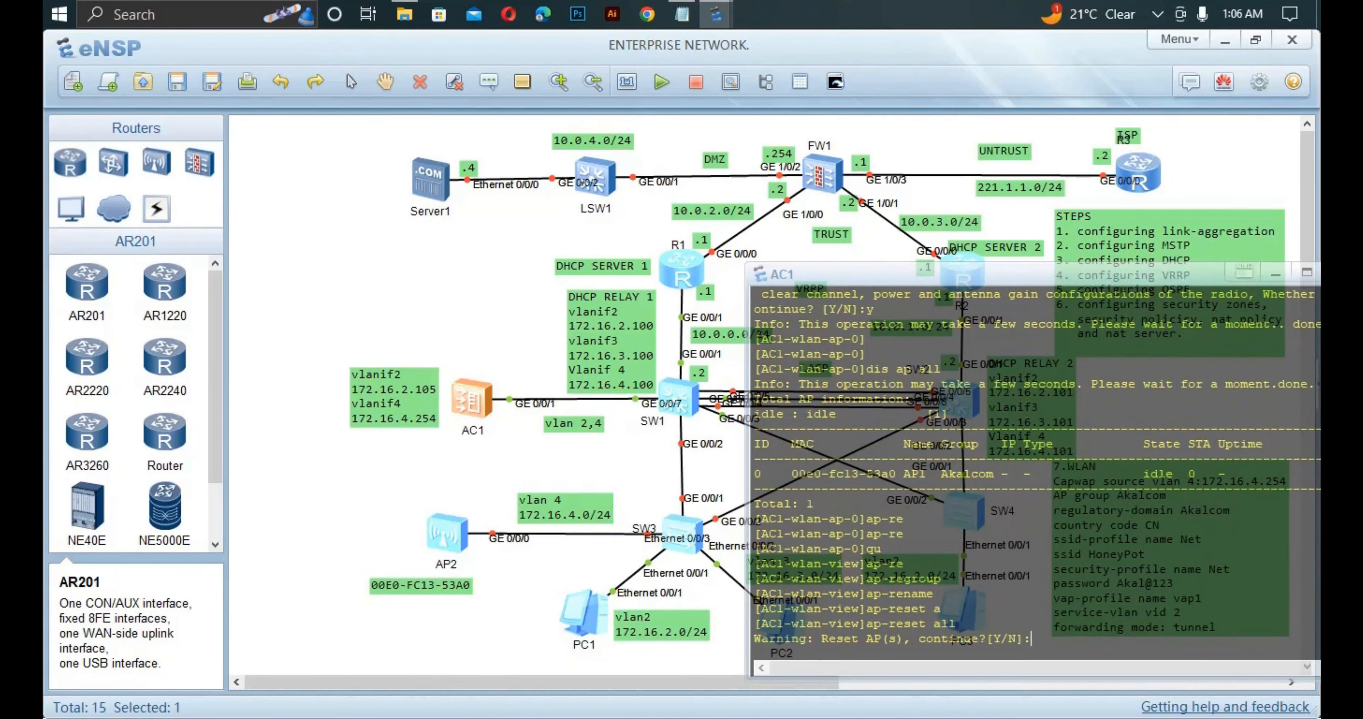
{"action": "type", "text": "y"}
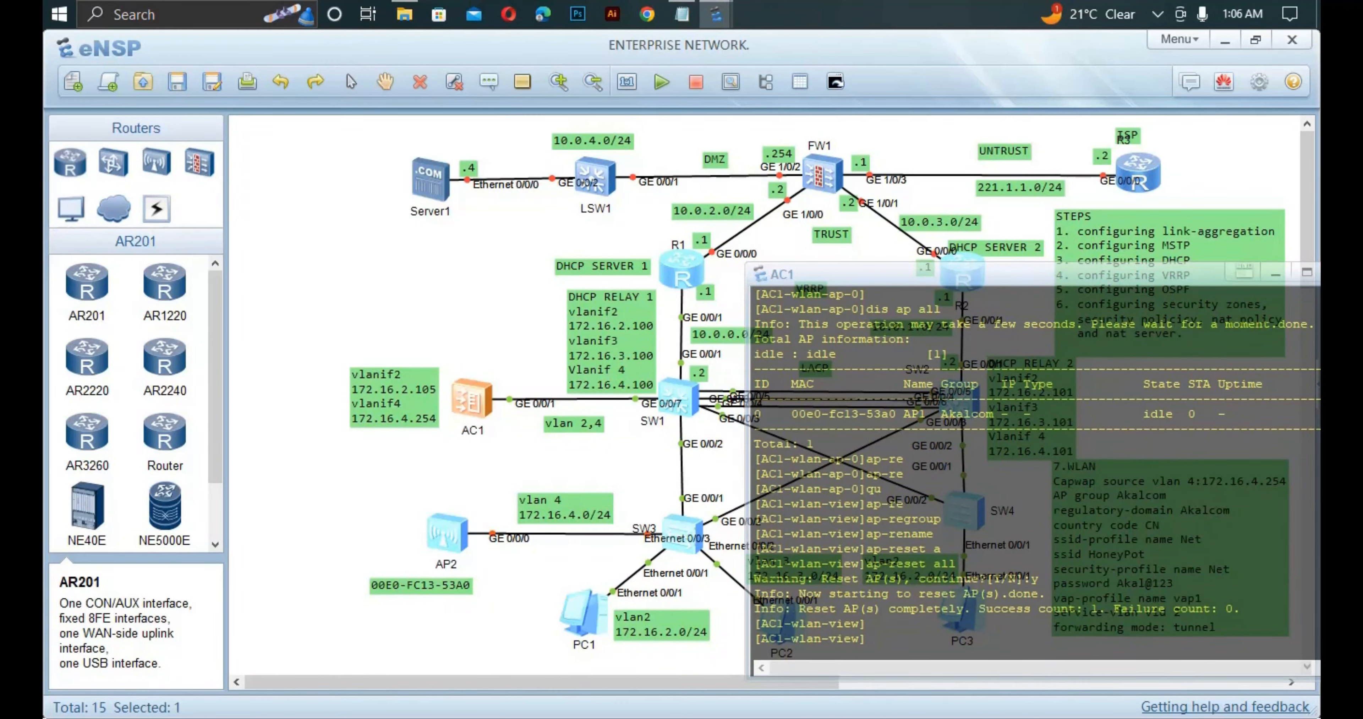
Run display ap all to check AP1's status.
{"action": "key", "text": "Up"}
{"action": "key", "text": "BackSpace"}
{"action": "key", "text": "BackSpace"}
{"action": "key", "text": "BackSpace"}
{"action": "key", "text": "BackSpace"}
{"action": "key", "text": "BackSpace"}
{"action": "key", "text": "BackSpace"}
{"action": "key", "text": "BackSpace"}
{"action": "key", "text": "BackSpace"}
{"action": "key", "text": "BackSpace"}
{"action": "key", "text": "BackSpace"}
{"action": "key", "text": "BackSpace"}
{"action": "key", "text": "BackSpace"}
{"action": "type", "text": "qu"}
{"action": "key", "text": "BackSpace"}
{"action": "key", "text": "BackSpace"}
{"action": "type", "text": "dis ap all"}
{"action": "key", "text": "Return"}
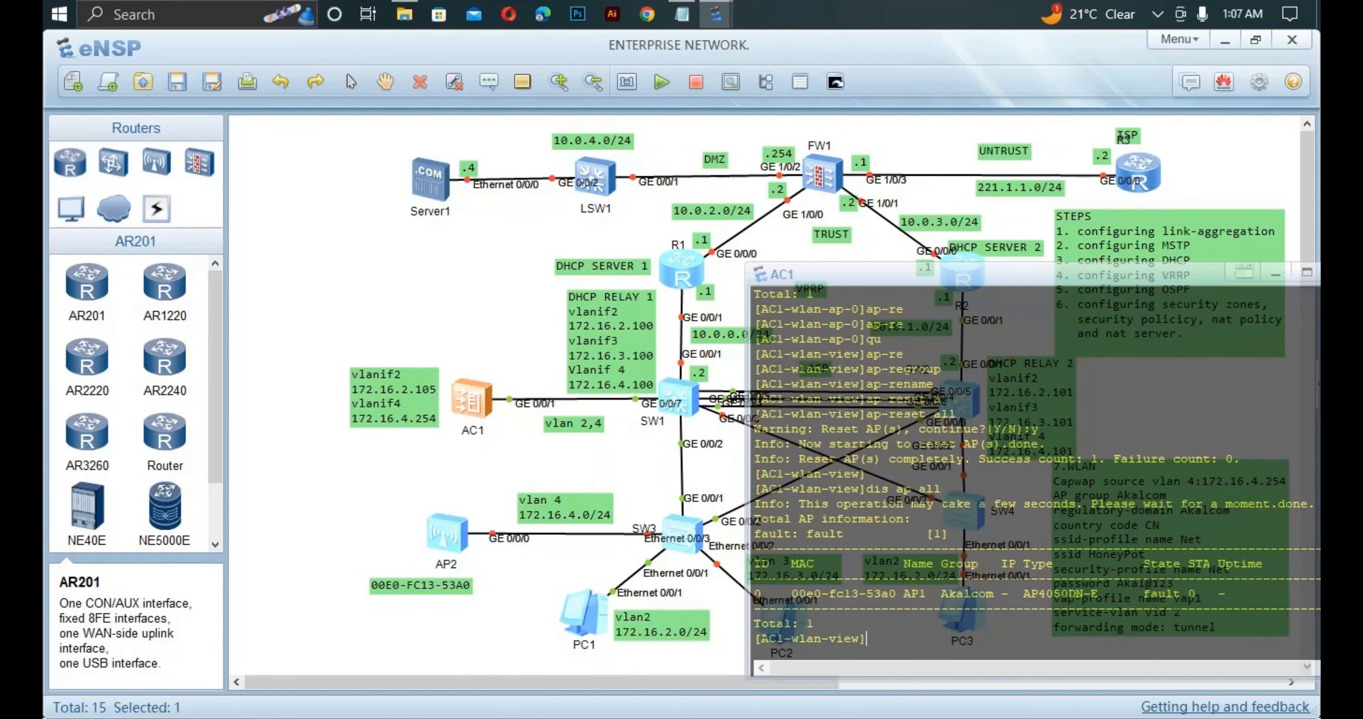
Reposition and reopen the AC1 console.
{"action": "left_click_drag", "start_coordinate": [952, 274], "coordinate": [798, 271]}
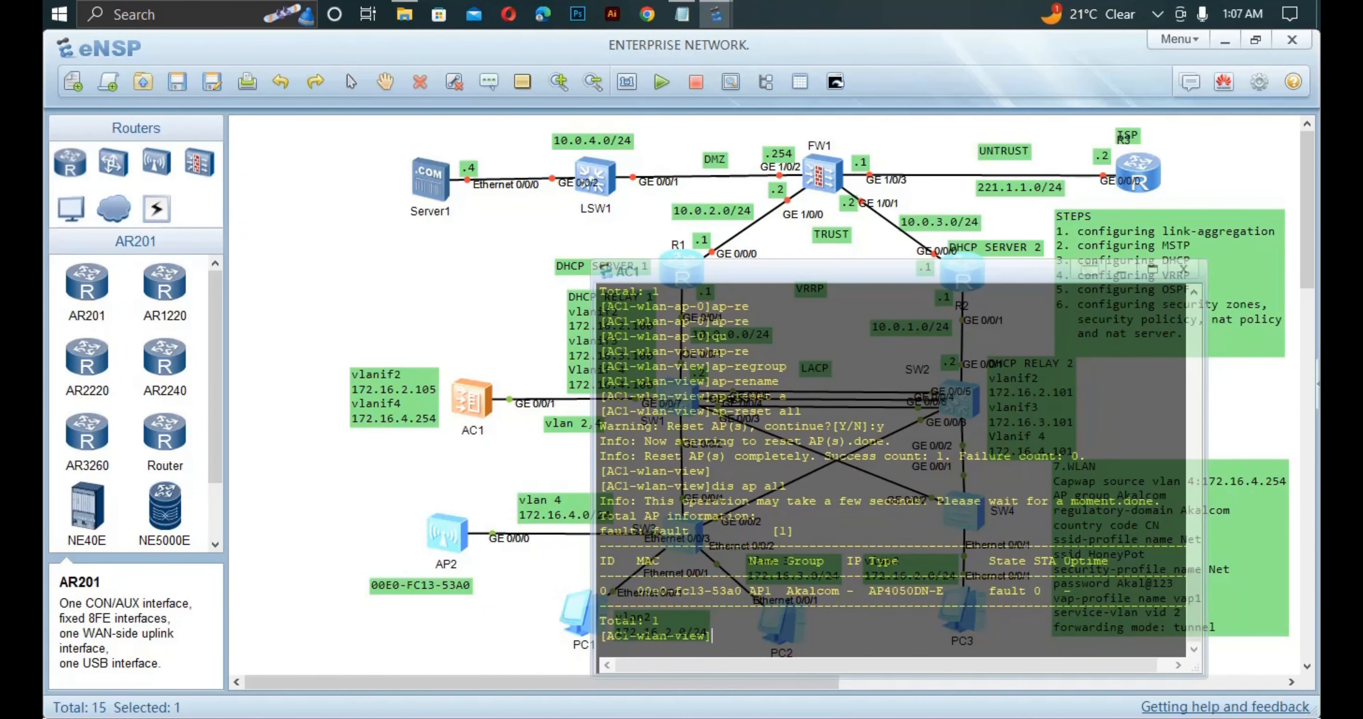
{"action": "left_click", "coordinate": [1128, 405]}
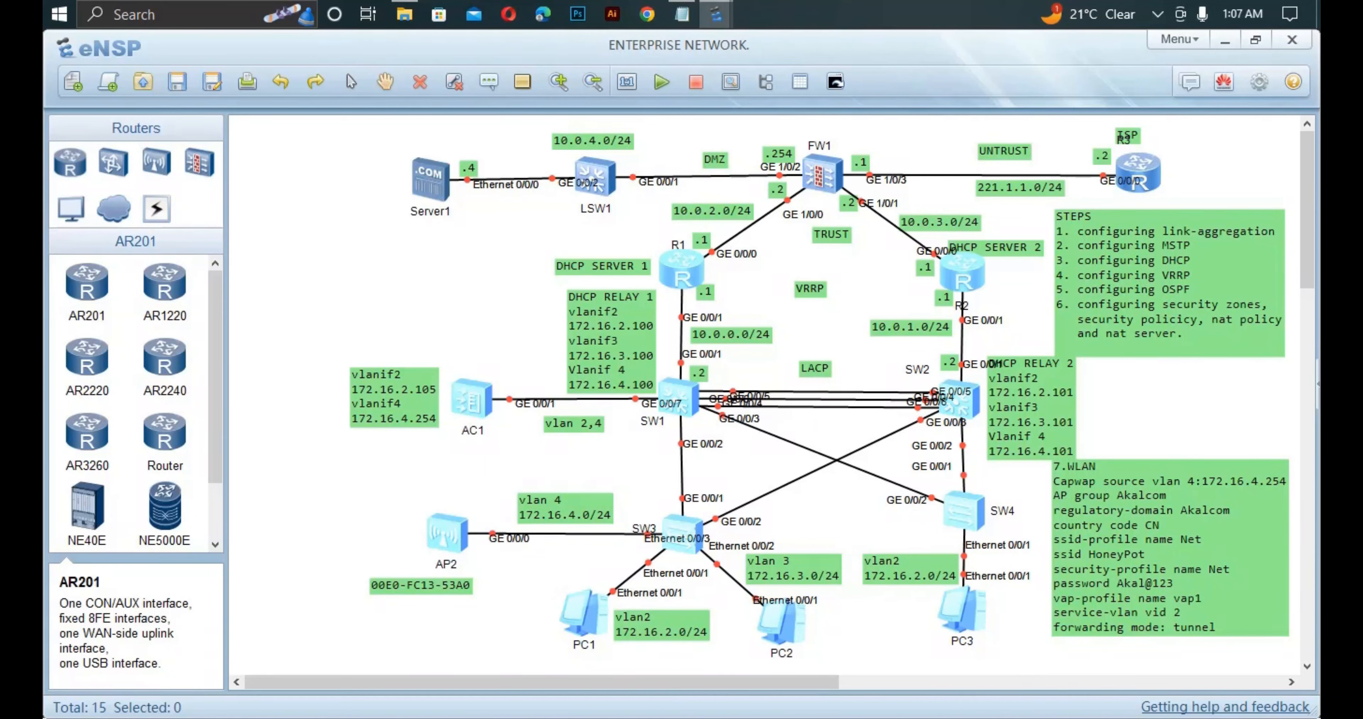
{"action": "double_click", "coordinate": [471, 400]}
{"action": "type", "text": "se"}
{"action": "key", "text": "Tab"}
Create the SSID profile Net.
{"action": "key", "text": "BackSpace"}
{"action": "key", "text": "BackSpace"}
{"action": "key", "text": "BackSpace"}
{"action": "key", "text": "BackSpace"}
{"action": "key", "text": "BackSpace"}
{"action": "key", "text": "BackSpace"}
{"action": "key", "text": "BackSpace"}
{"action": "key", "text": "BackSpace"}
{"action": "key", "text": "BackSpace"}
{"action": "key", "text": "BackSpace"}
{"action": "key", "text": "BackSpace"}
{"action": "key", "text": "BackSpace"}
{"action": "key", "text": "BackSpace"}
{"action": "key", "text": "BackSpace"}
{"action": "key", "text": "BackSpace"}
{"action": "key", "text": "BackSpace"}
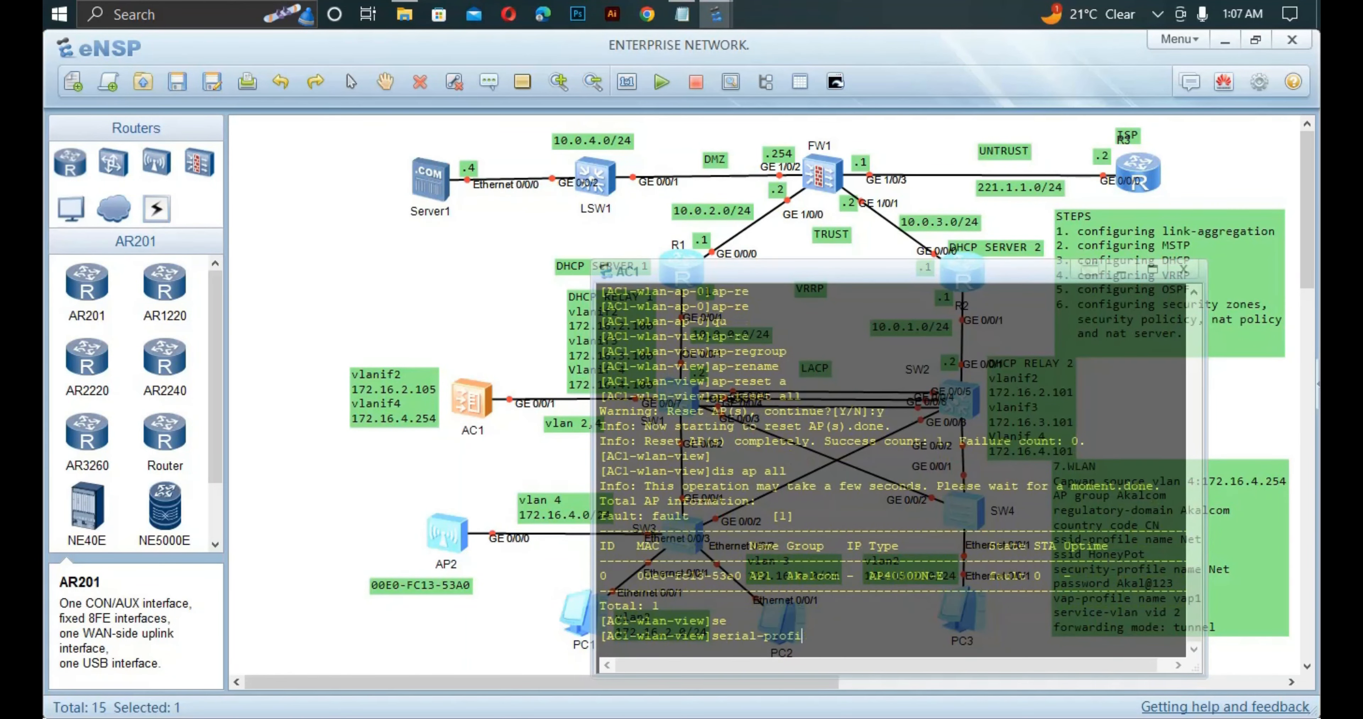
{"action": "type", "text": "s"}
{"action": "key", "text": "Tab"}
{"action": "type", "text": "na"}
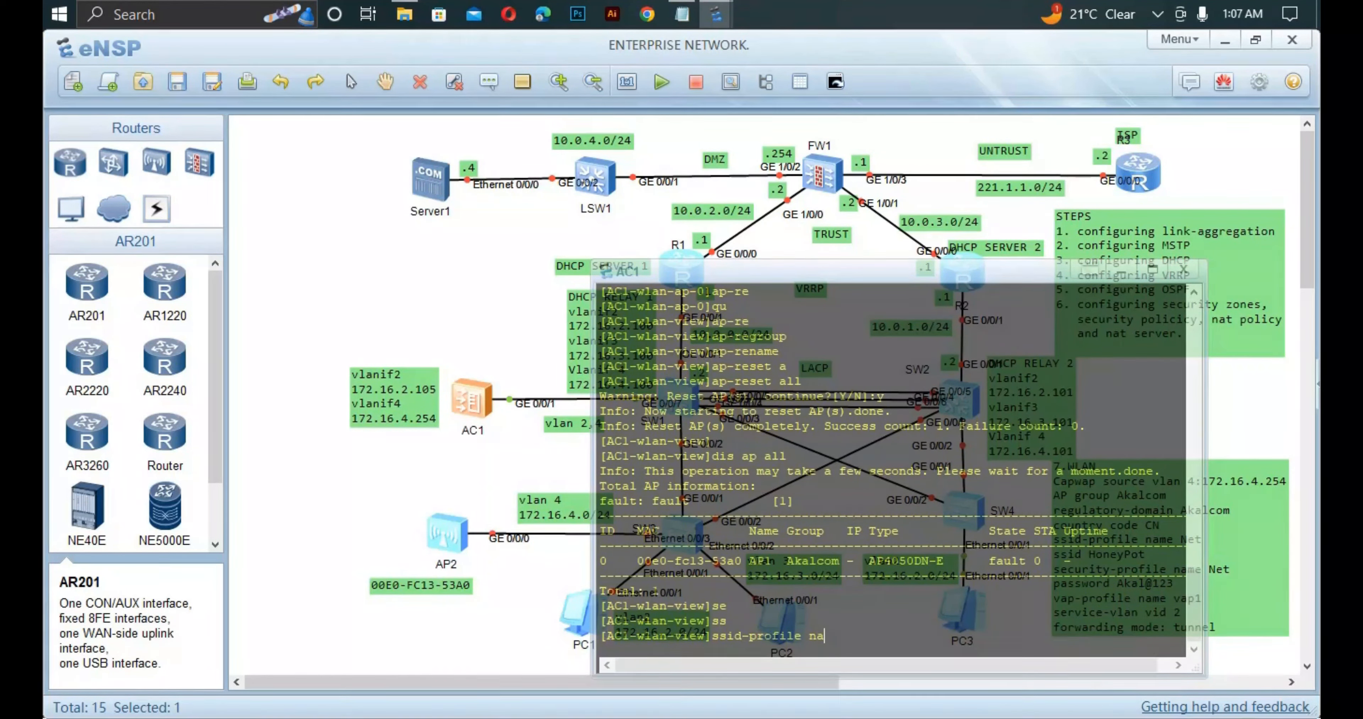
{"action": "key", "text": "Tab"}
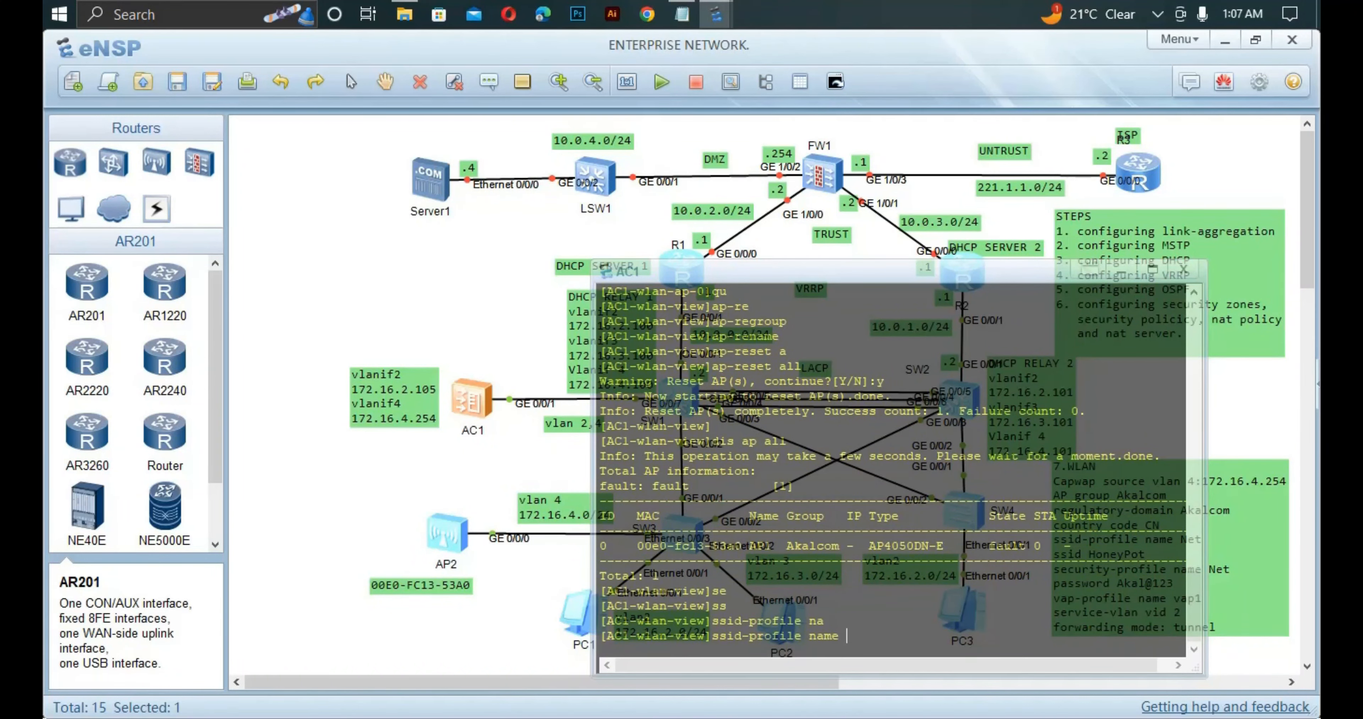
{"action": "type", "text": "Net"}
{"action": "key", "text": "Return"}
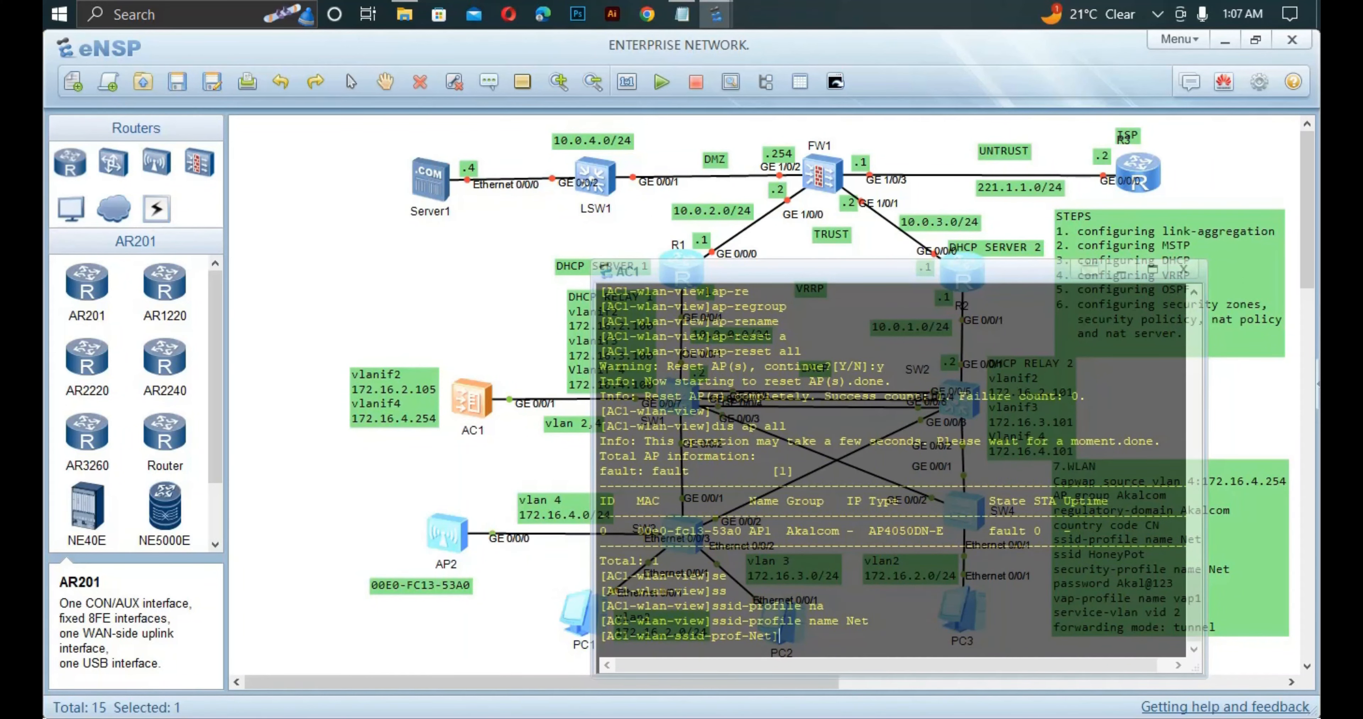
Set the profile's SSID to HoneyPot and return to WLAN view.
{"action": "type", "text": "ss"}
{"action": "key", "text": "Tab"}
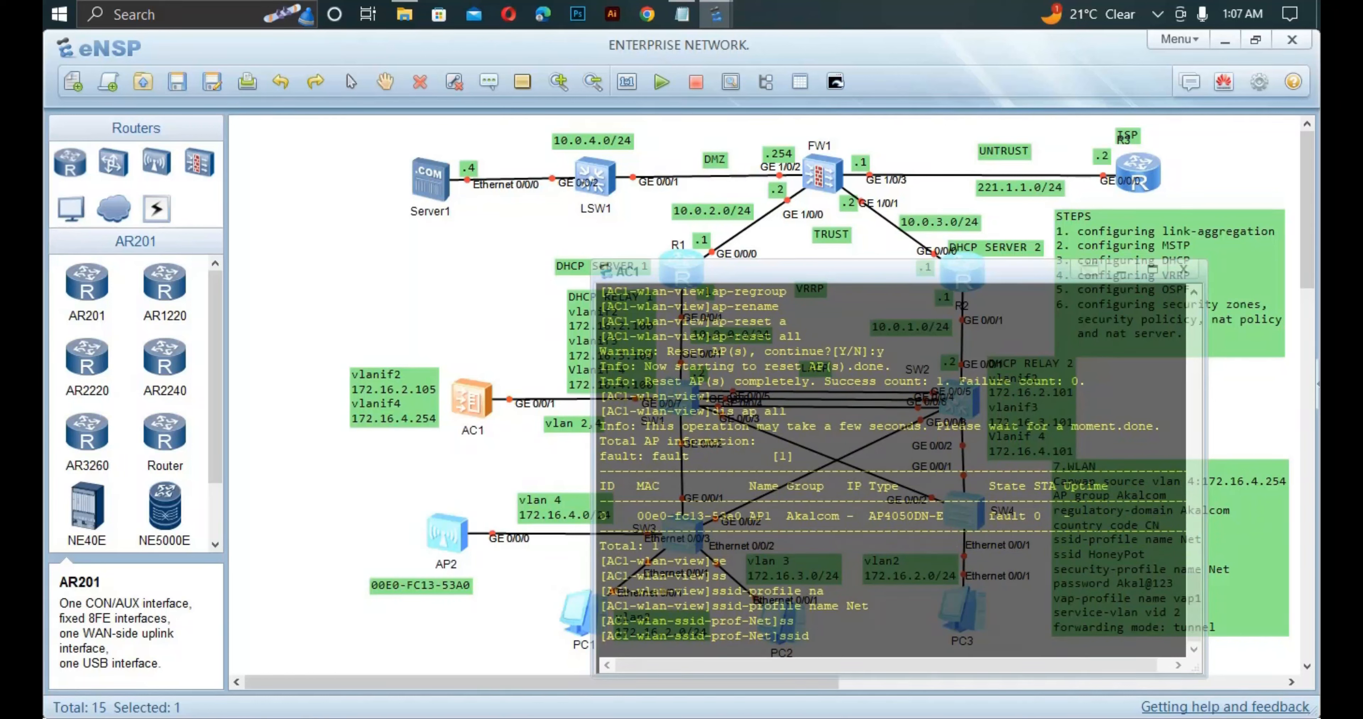
{"action": "type", "text": "HoneyPot"}
{"action": "key", "text": "Return"}
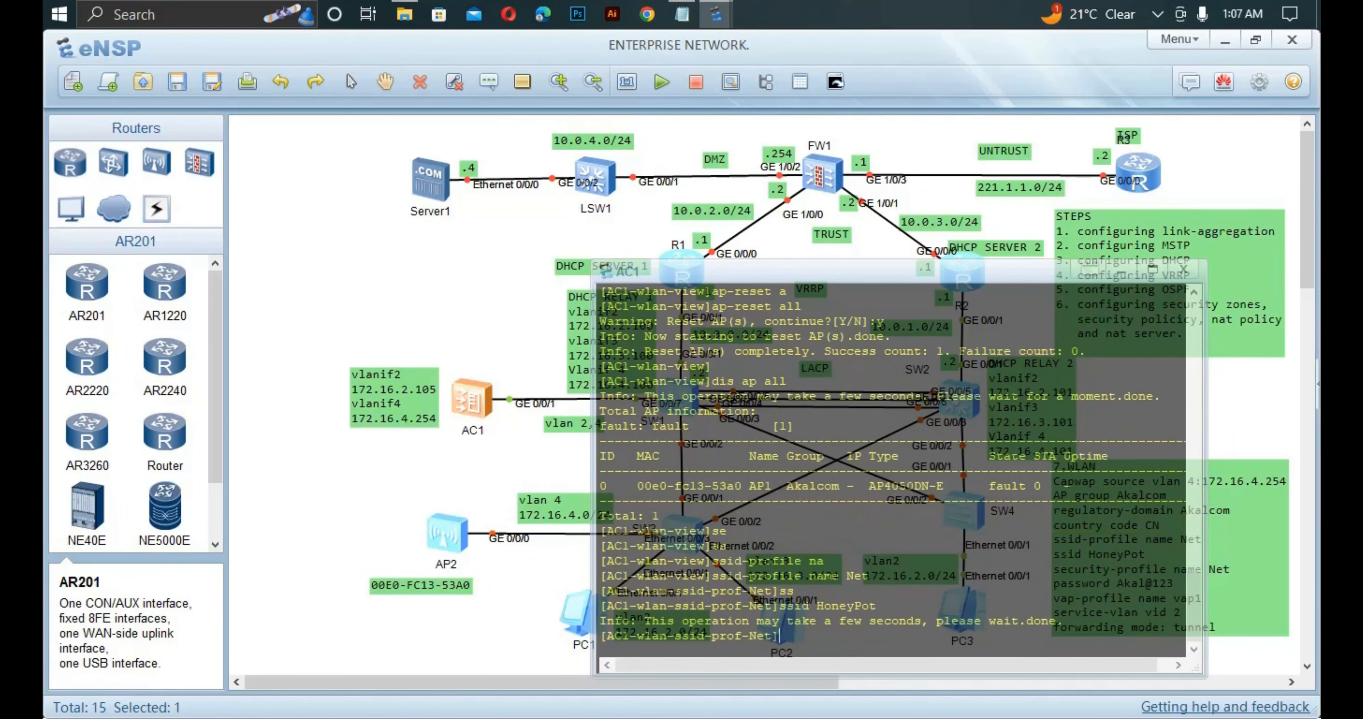
{"action": "type", "text": "qu"}
{"action": "key", "text": "Return"}
Create the security profile Net.
{"action": "type", "text": "security-profile"}
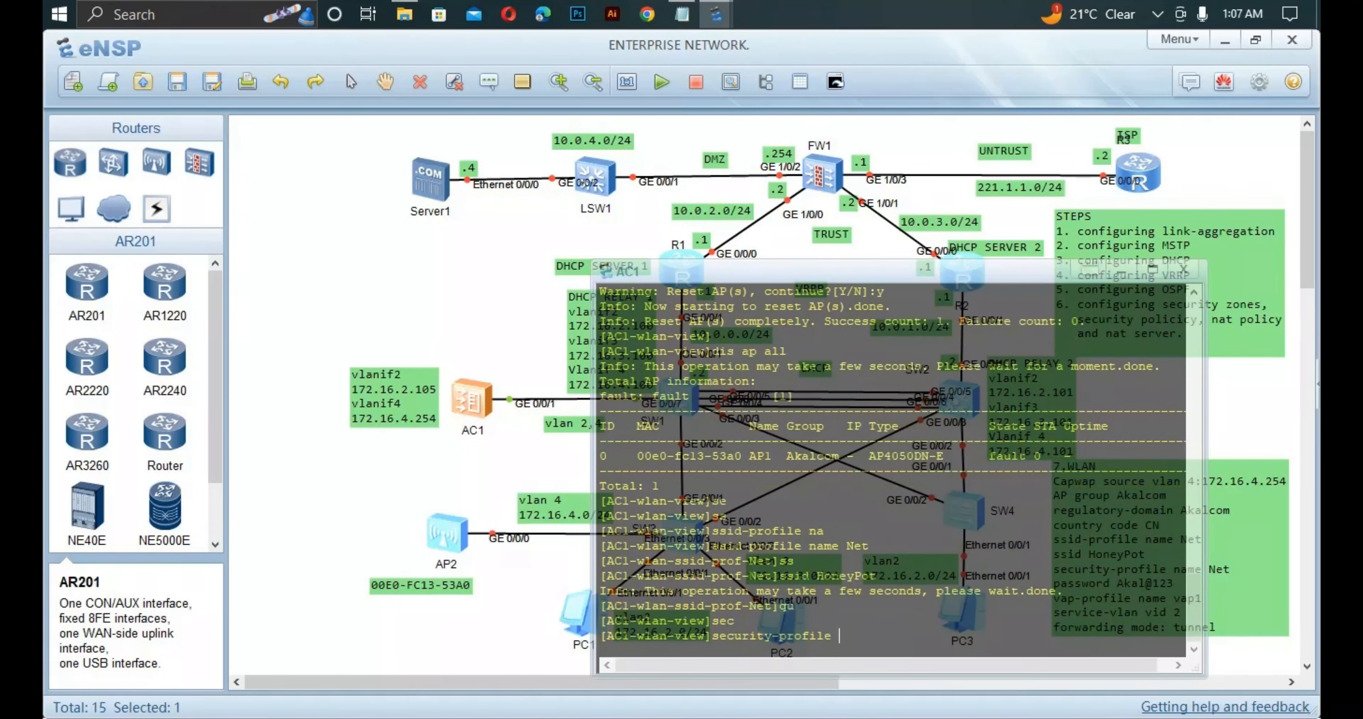
{"action": "key", "text": "Tab"}
{"action": "type", "text": "na"}
{"action": "key", "text": "Tab"}
{"action": "type", "text": "N"}
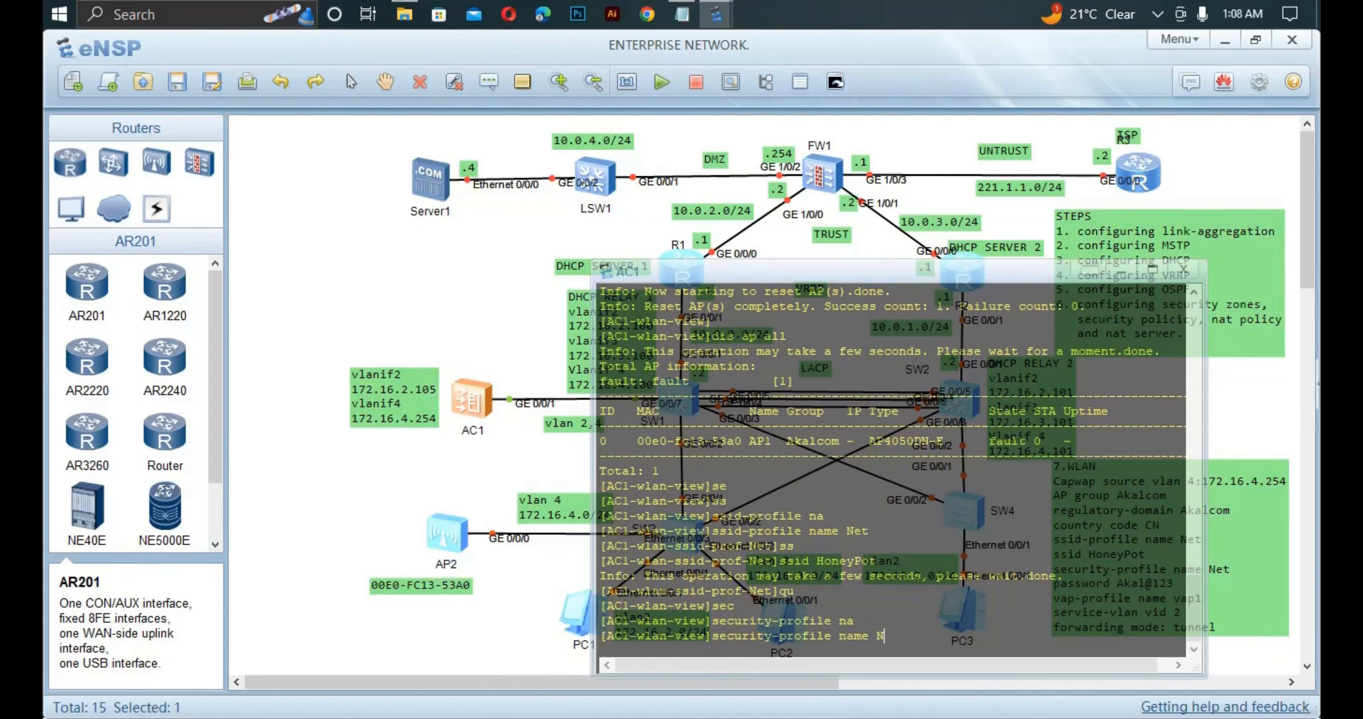
{"action": "type", "text": "et"}
{"action": "key", "text": "Return"}
Enter a WPA-WPA2 PSK command with the pre-shared pass-phrase.
{"action": "type", "text": "se"}
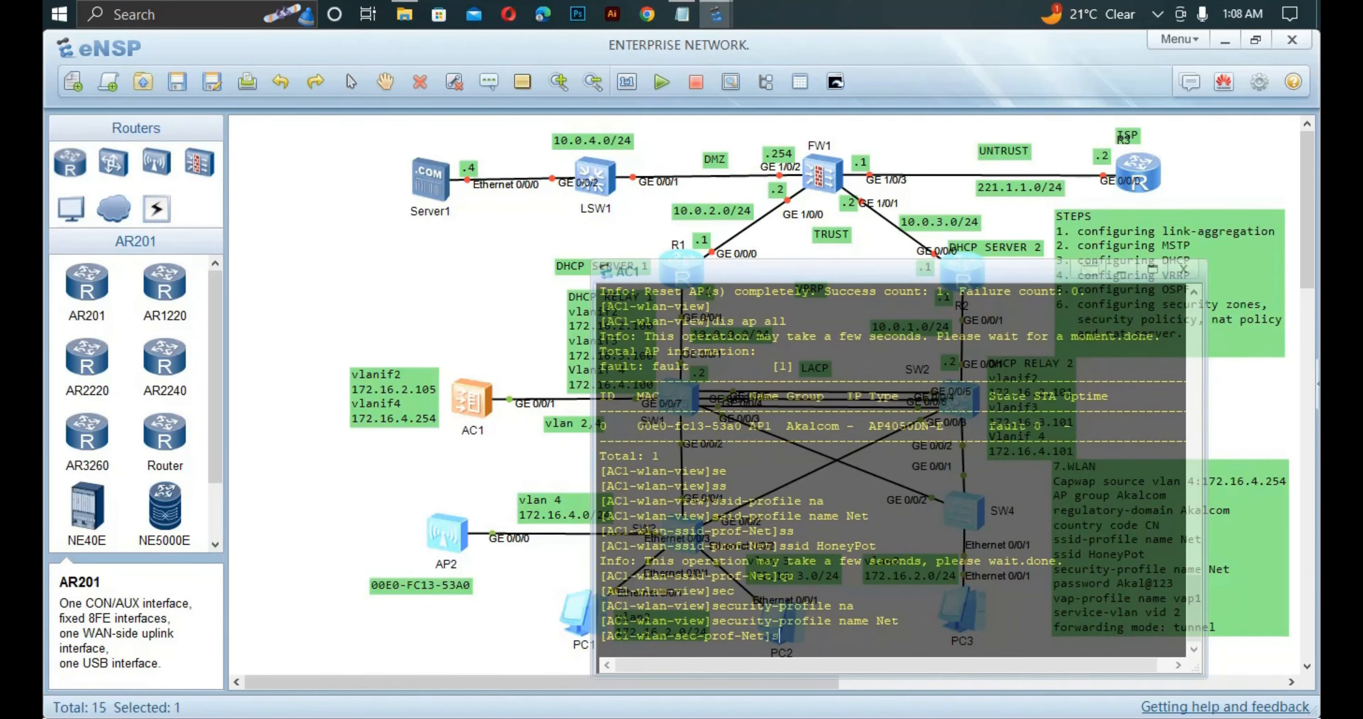
{"action": "key", "text": "Tab"}
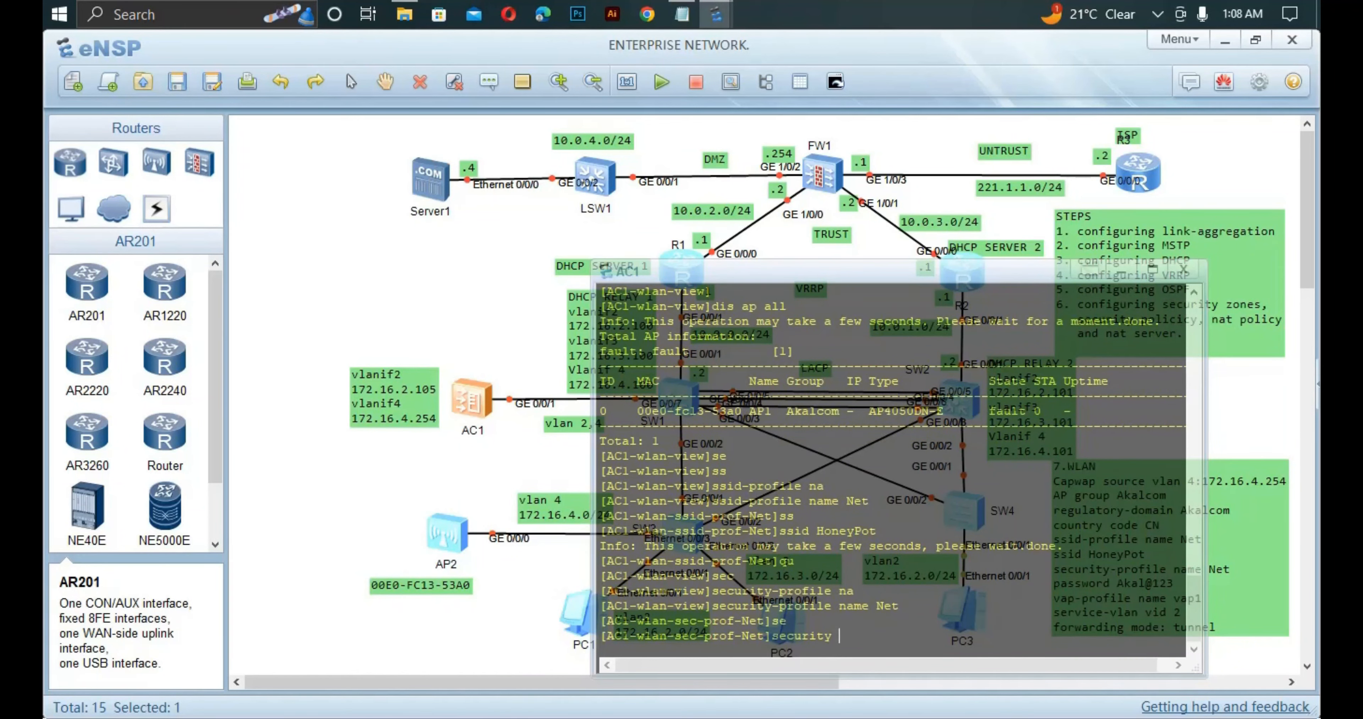
{"action": "type", "text": "w"}
{"action": "key", "text": "Tab"}
{"action": "key", "text": "Tab"}
{"action": "key", "text": "Tab"}
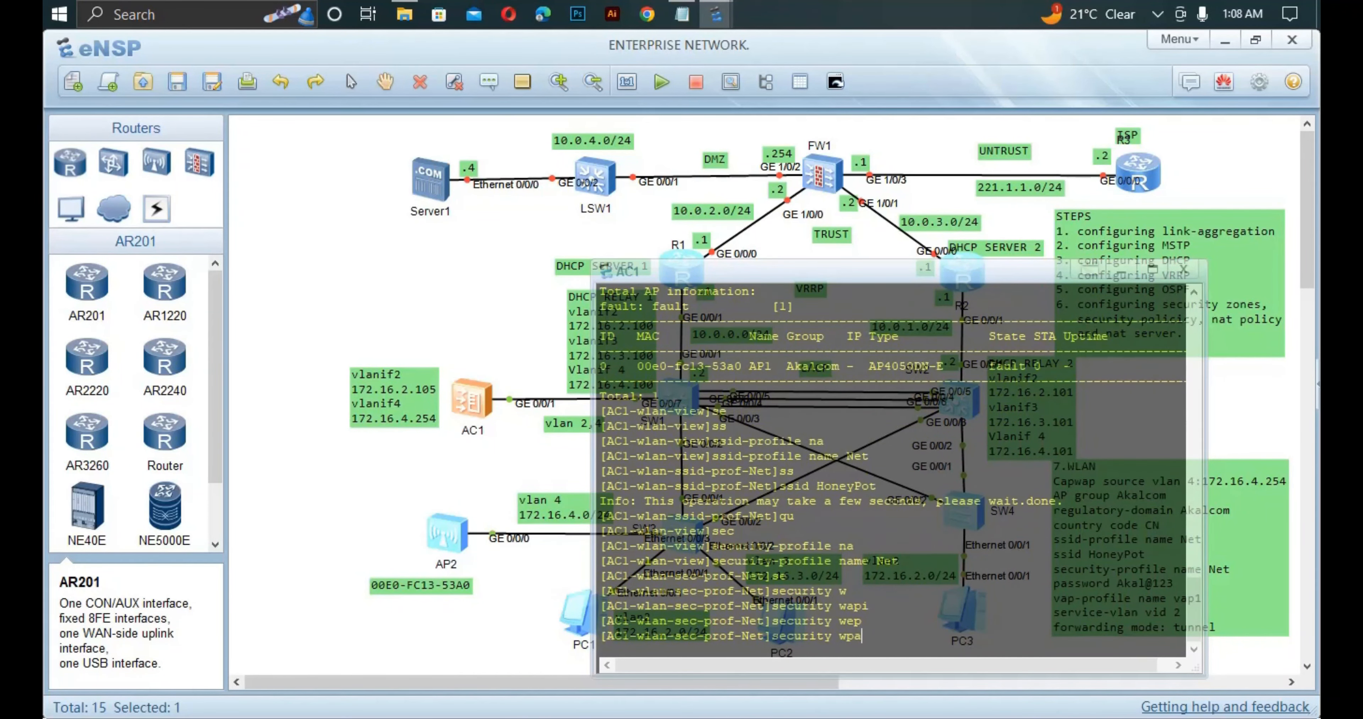
{"action": "key", "text": "Tab"}
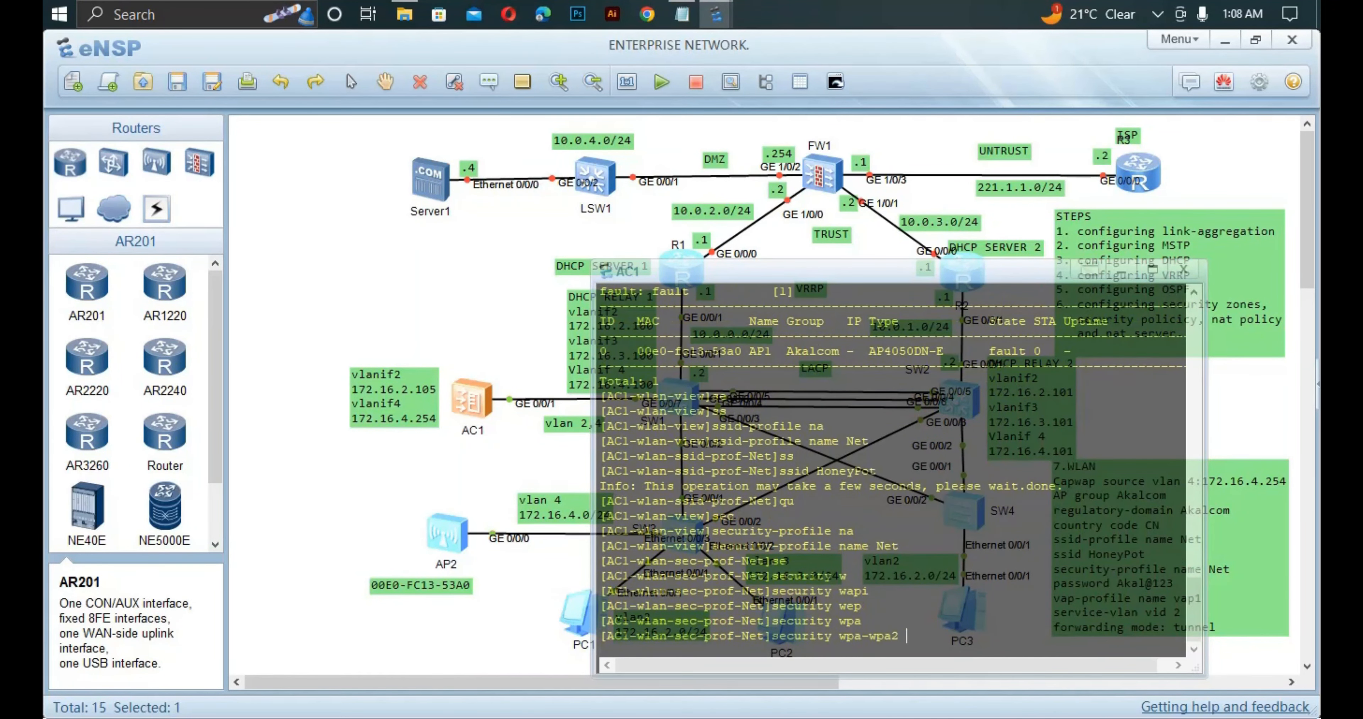
{"action": "type", "text": "p"}
{"action": "key", "text": "Tab"}
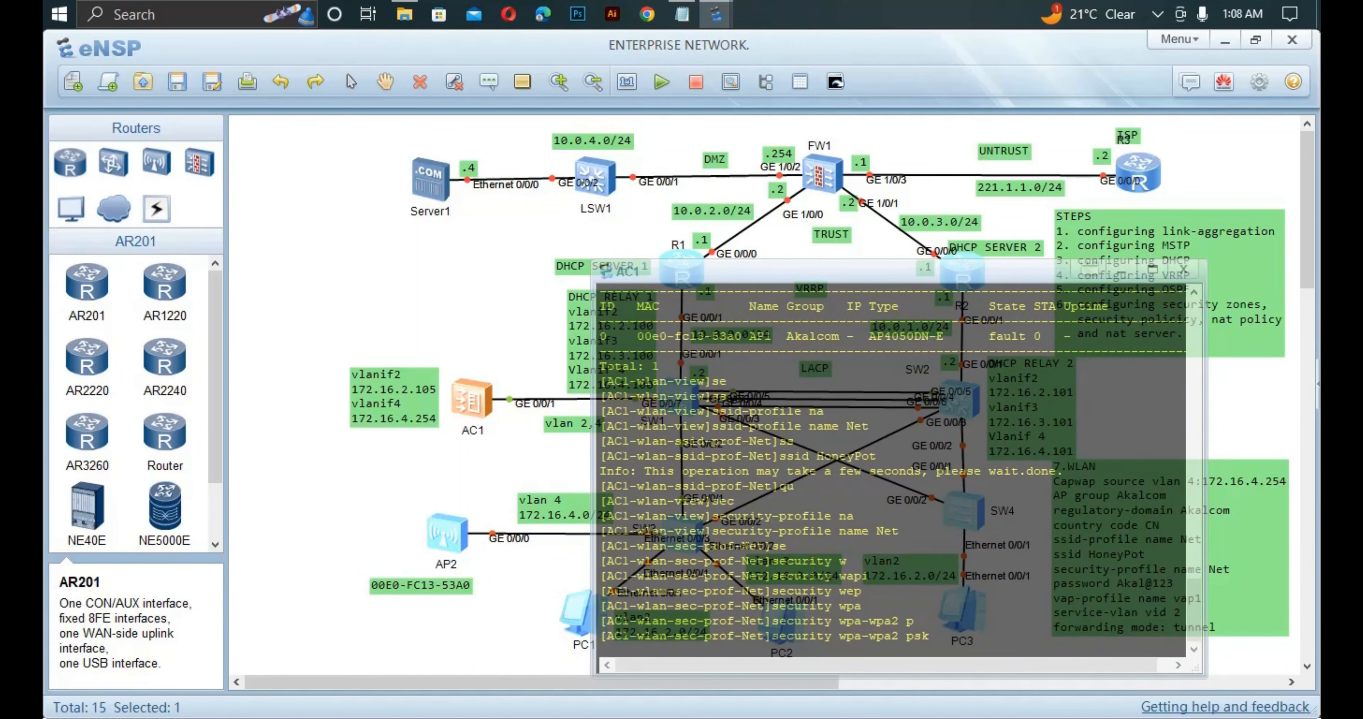
{"action": "type", "text": "p"}
{"action": "key", "text": "Tab"}
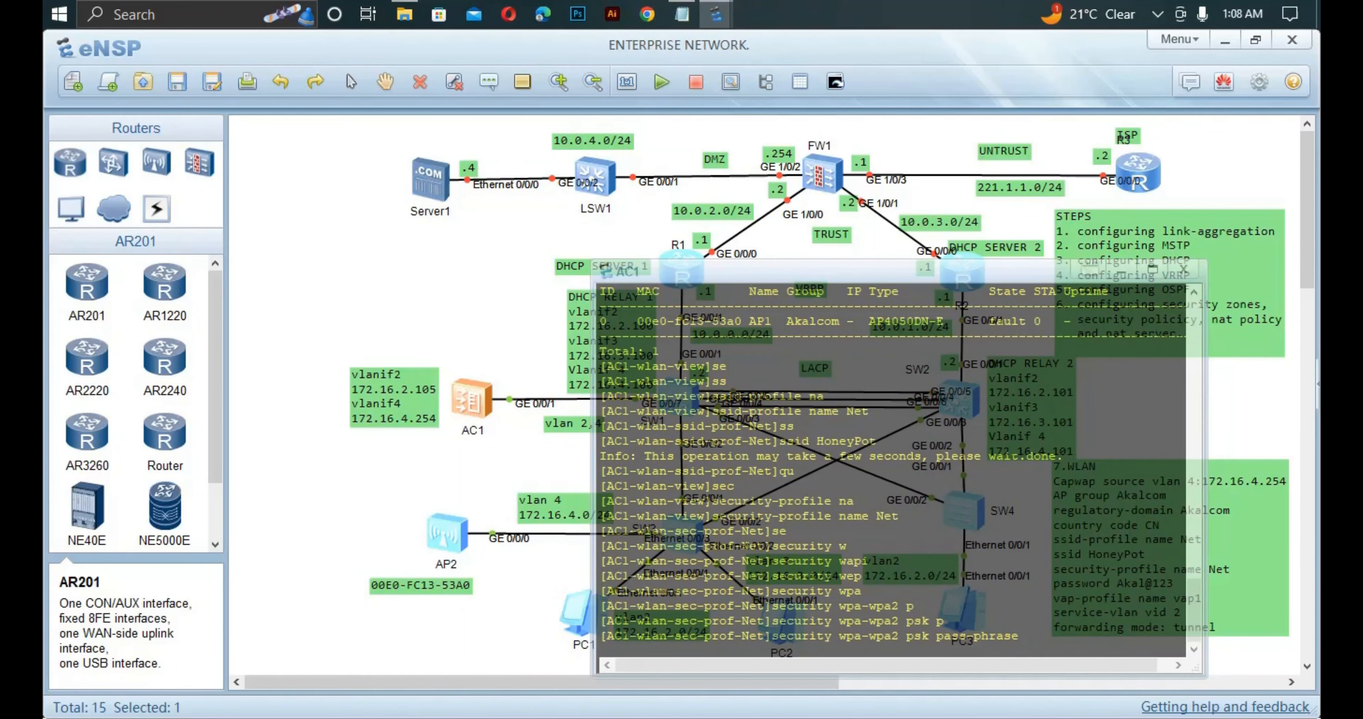
{"action": "type", "text": "Akal@123"}
{"action": "key", "text": "Return"}
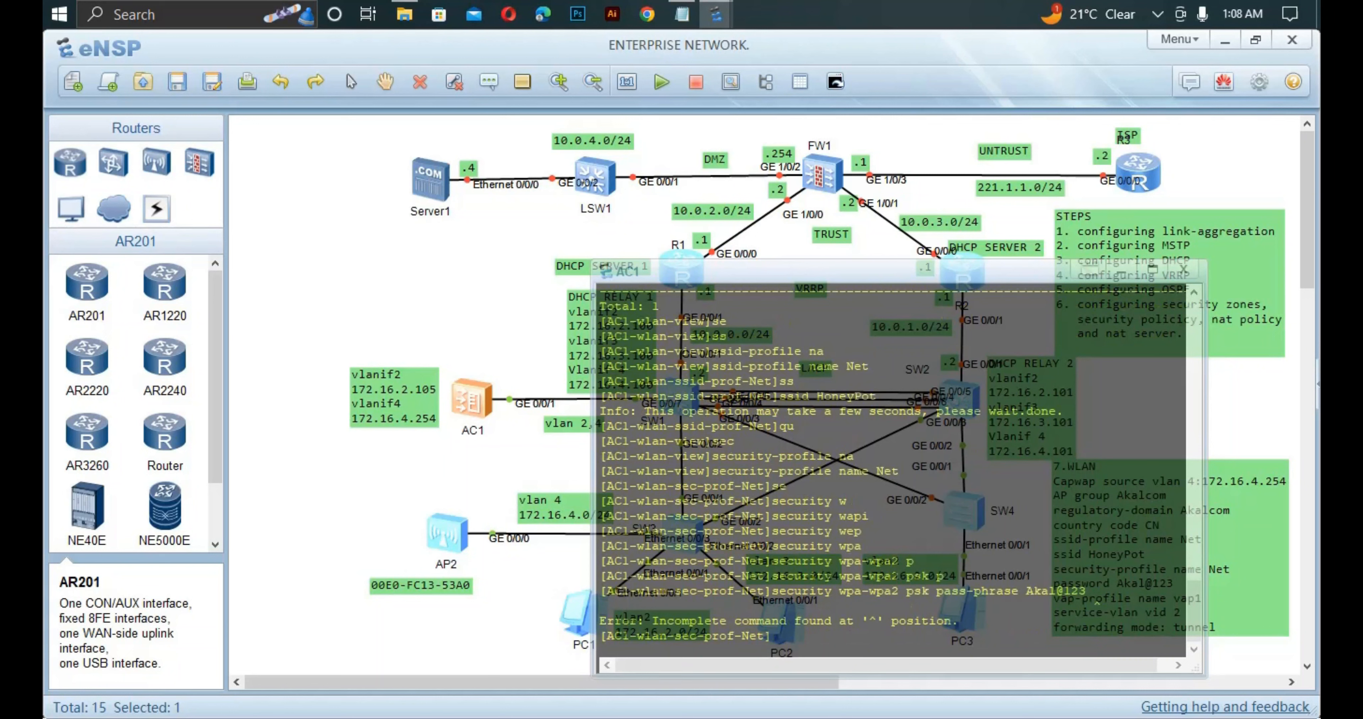
Re-run the pass-phrase command with AES encryption and return to WLAN view.
{"action": "key", "text": "Up"}
{"action": "type", "text": "a"}
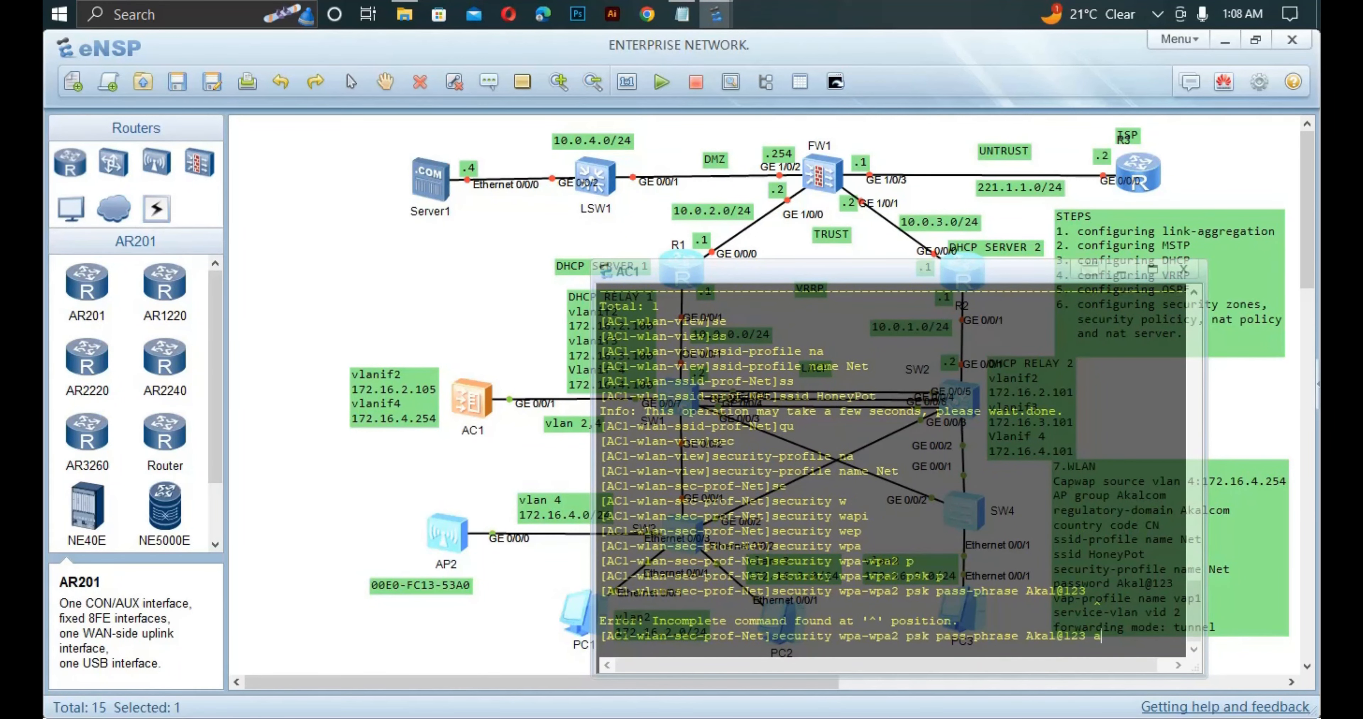
{"action": "type", "text": "e"}
{"action": "key", "text": "BackSpace"}
{"action": "key", "text": "BackSpace"}
{"action": "type", "text": "?"}
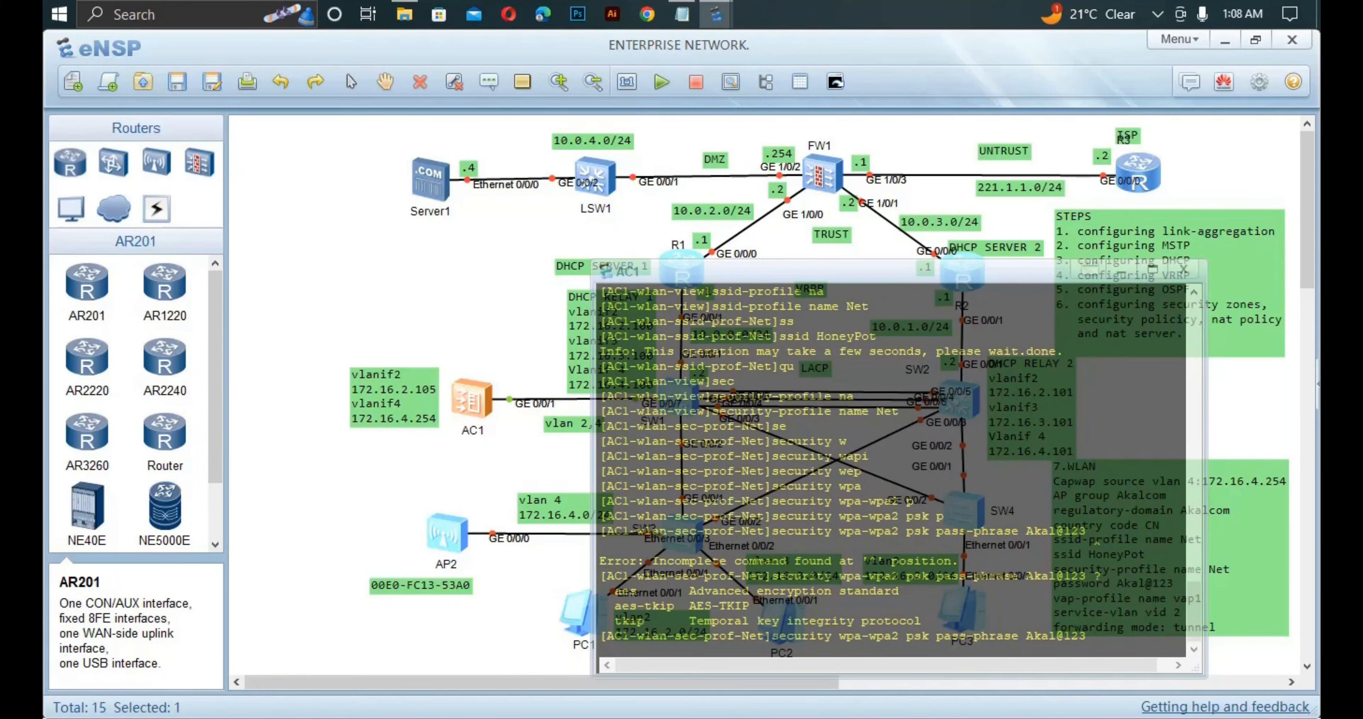
{"action": "type", "text": "ae"}
{"action": "key", "text": "Tab"}
{"action": "key", "text": "Return"}
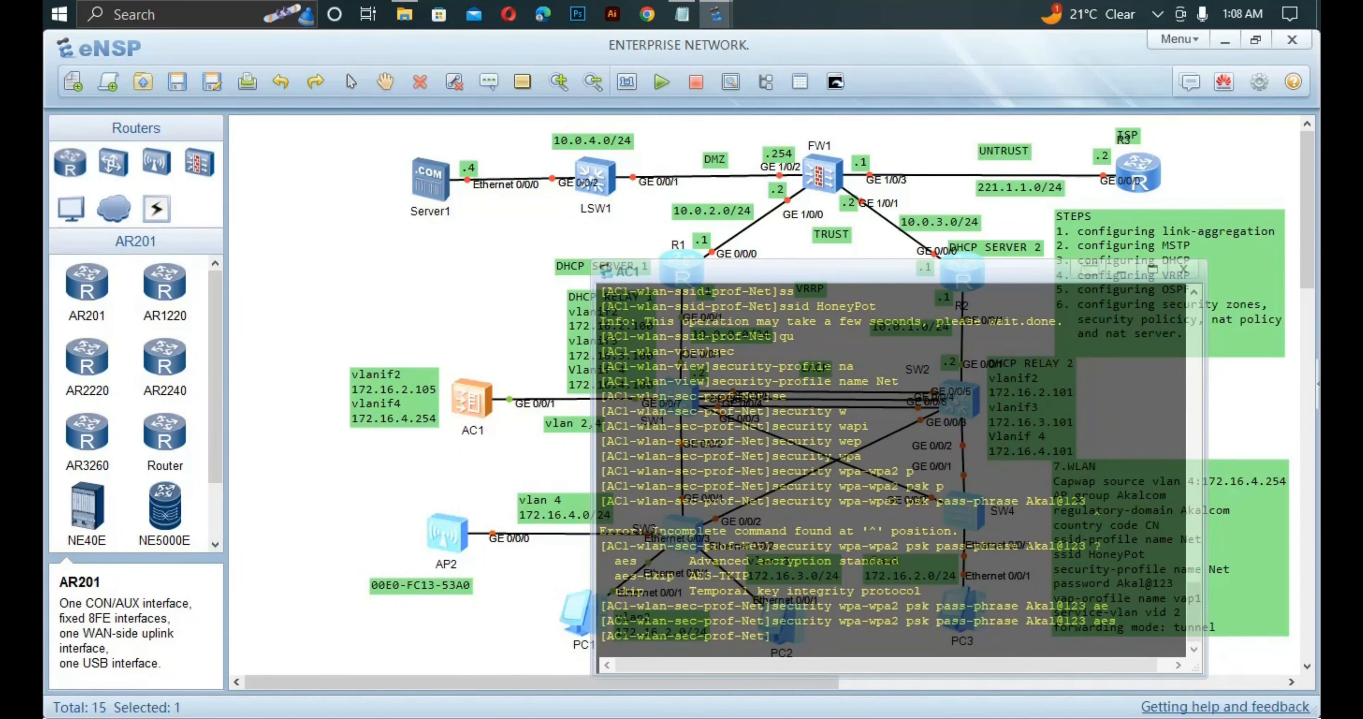
{"action": "type", "text": "qu"}
{"action": "key", "text": "Return"}
Create VAP profile vap1 on AC1 and enter its view.
{"action": "type", "text": "qui"}
{"action": "key", "text": "Return"}
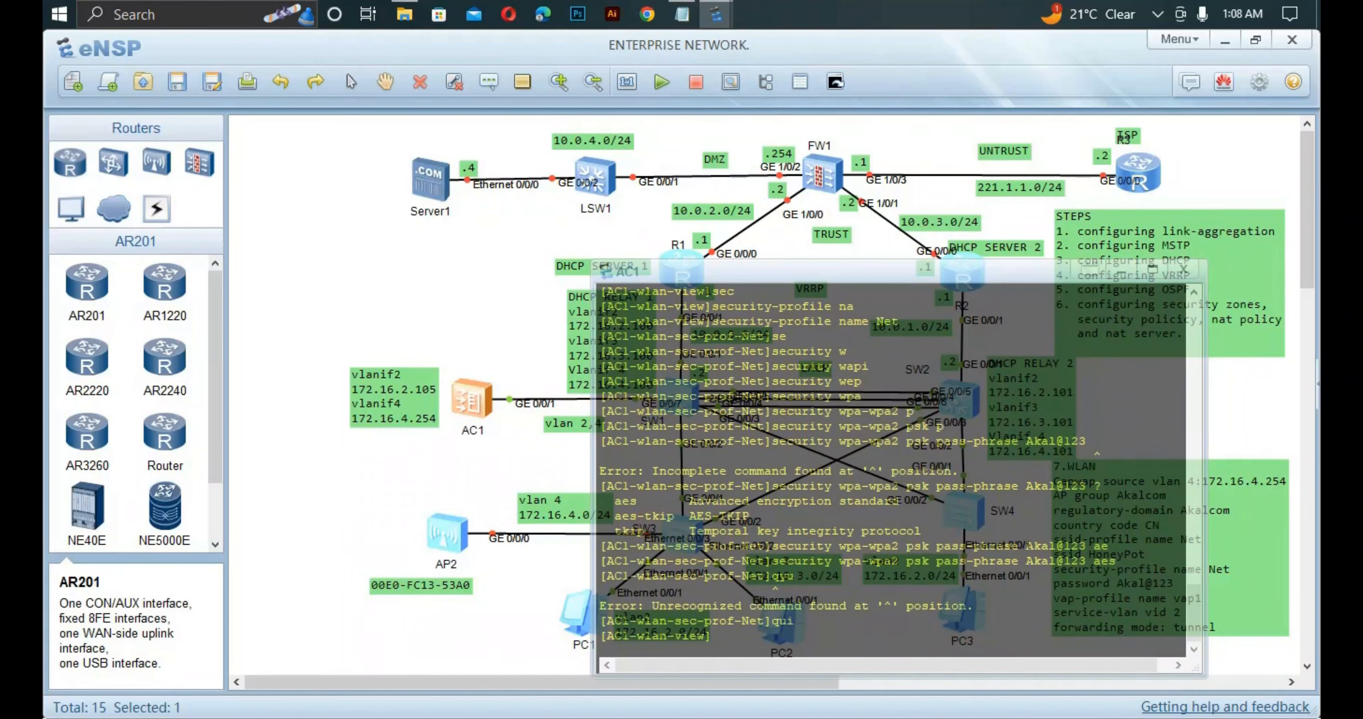
{"action": "type", "text": "vap"}
{"action": "key", "text": "Tab"}
{"action": "type", "text": "n"}
{"action": "key", "text": "Tab"}
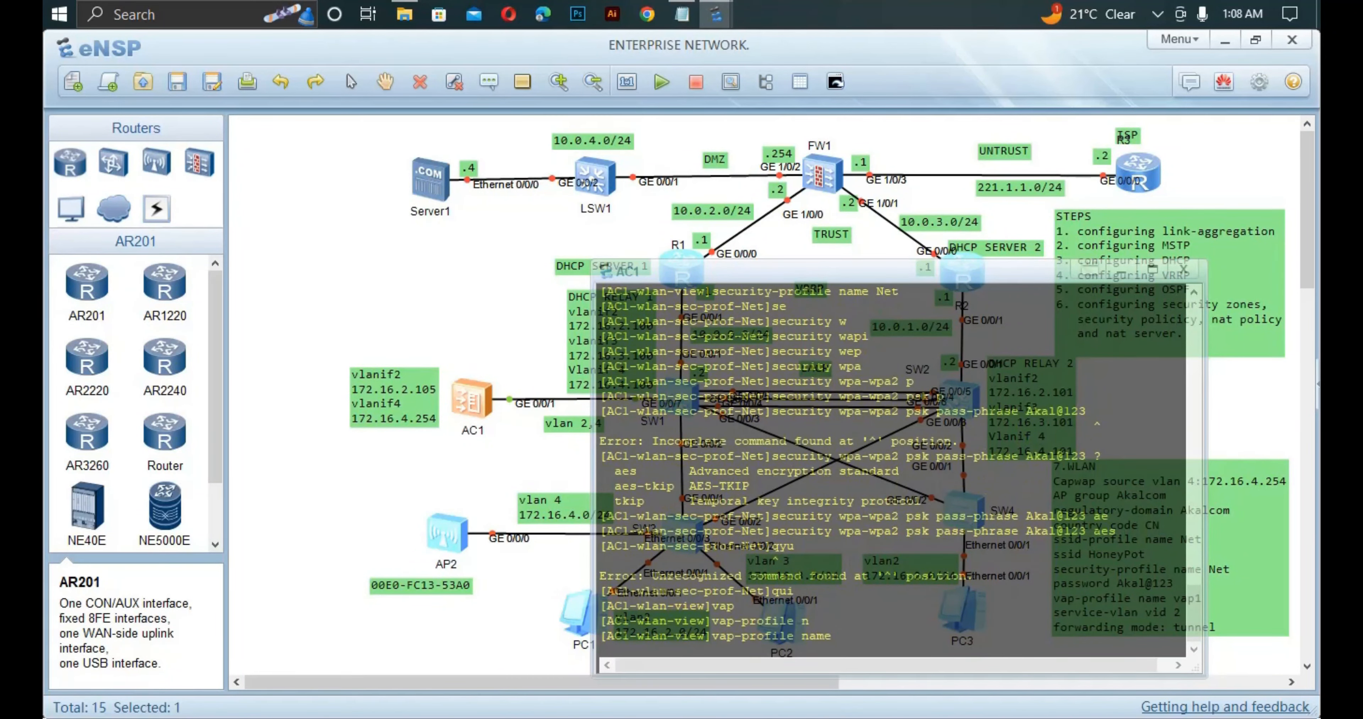
{"action": "type", "text": "vap1"}
{"action": "key", "text": "Return"}
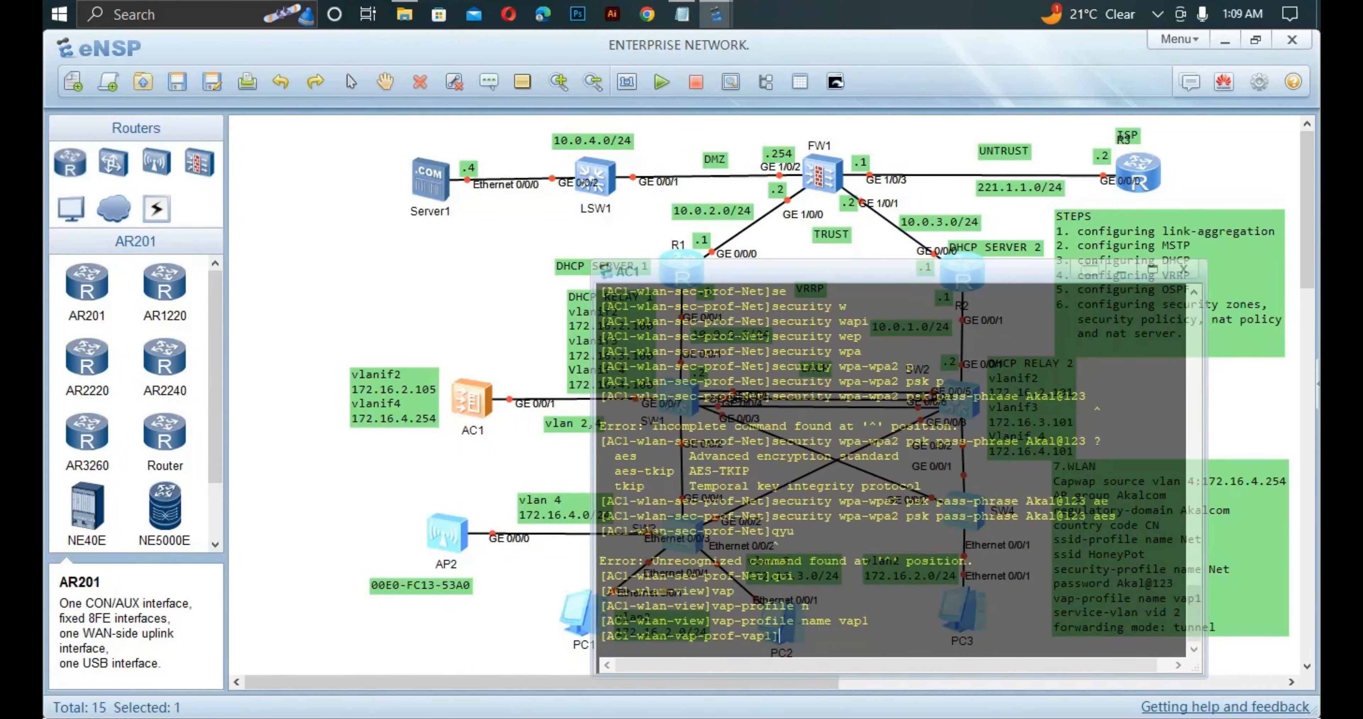
Give vap1 service VLAN 2 and tunnel forwarding mode.
{"action": "left_click_drag", "start_coordinate": [794, 271], "coordinate": [566, 257]}
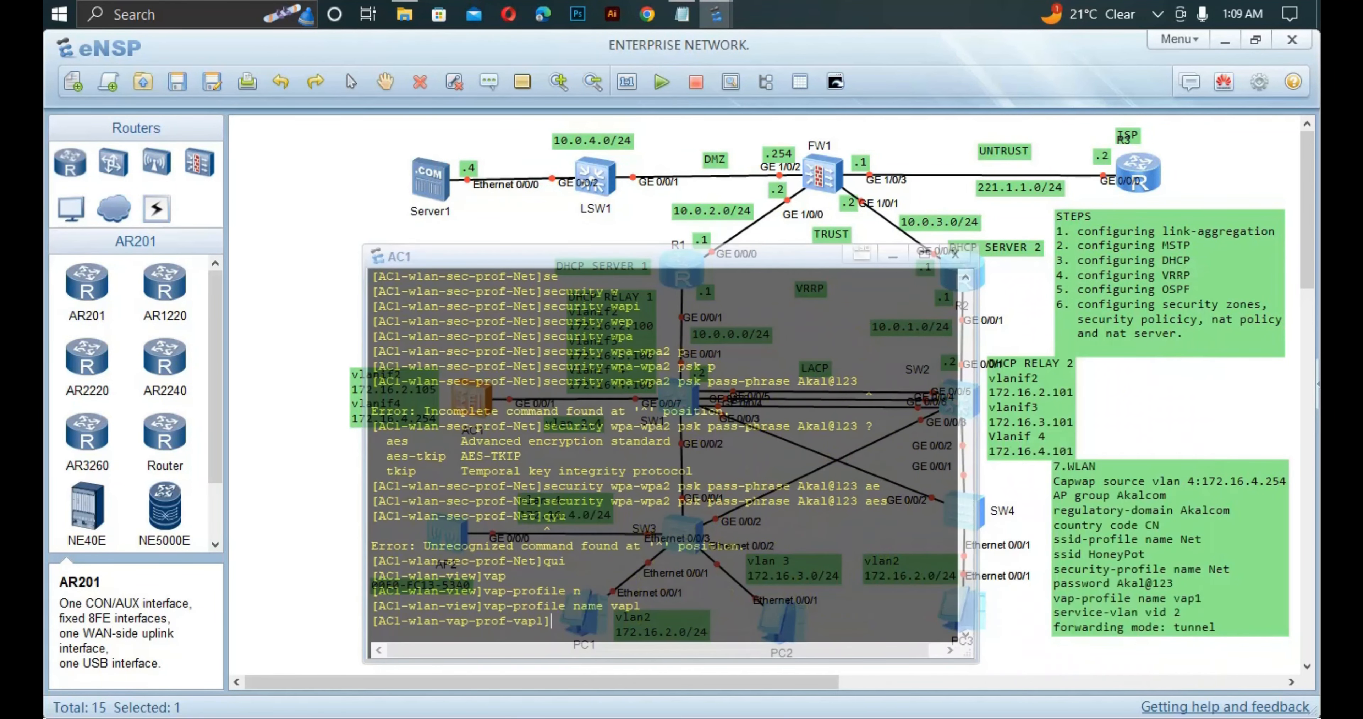
{"action": "type", "text": "se"}
{"action": "key", "text": "Tab"}
{"action": "key", "text": "Tab"}
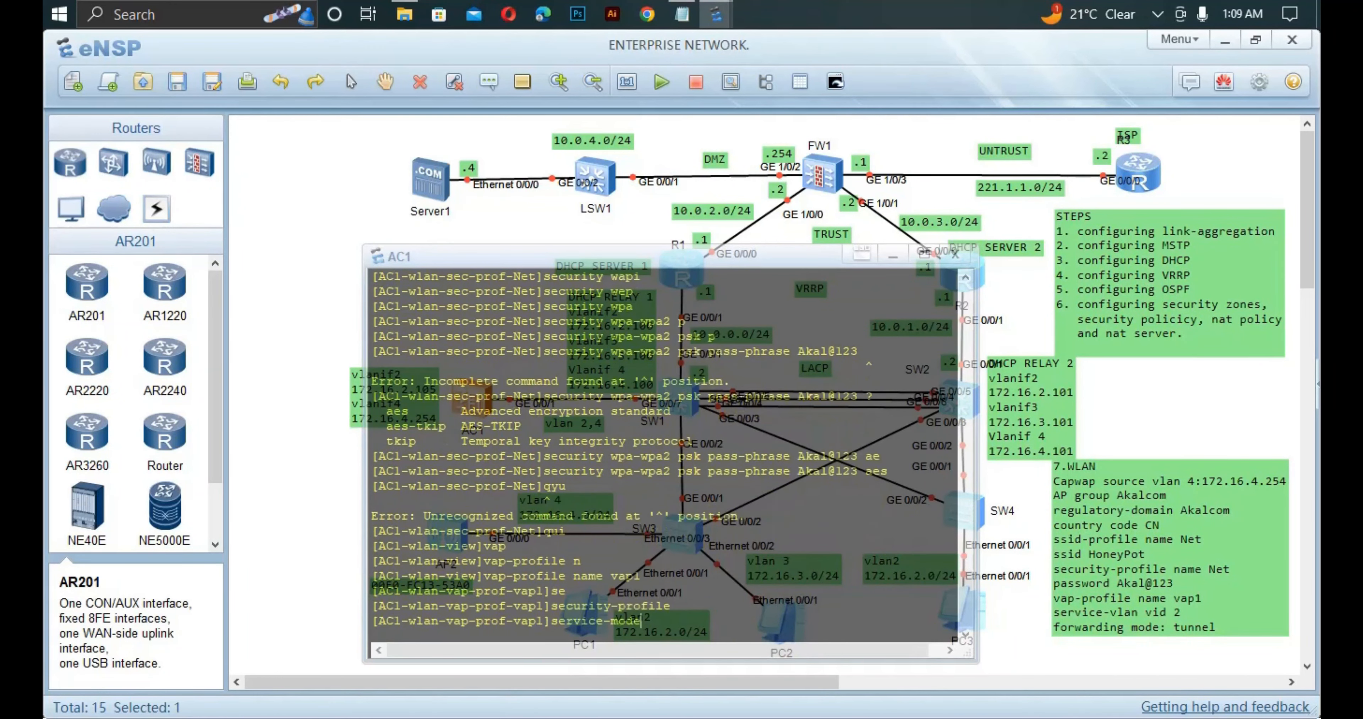
{"action": "key", "text": "Tab"}
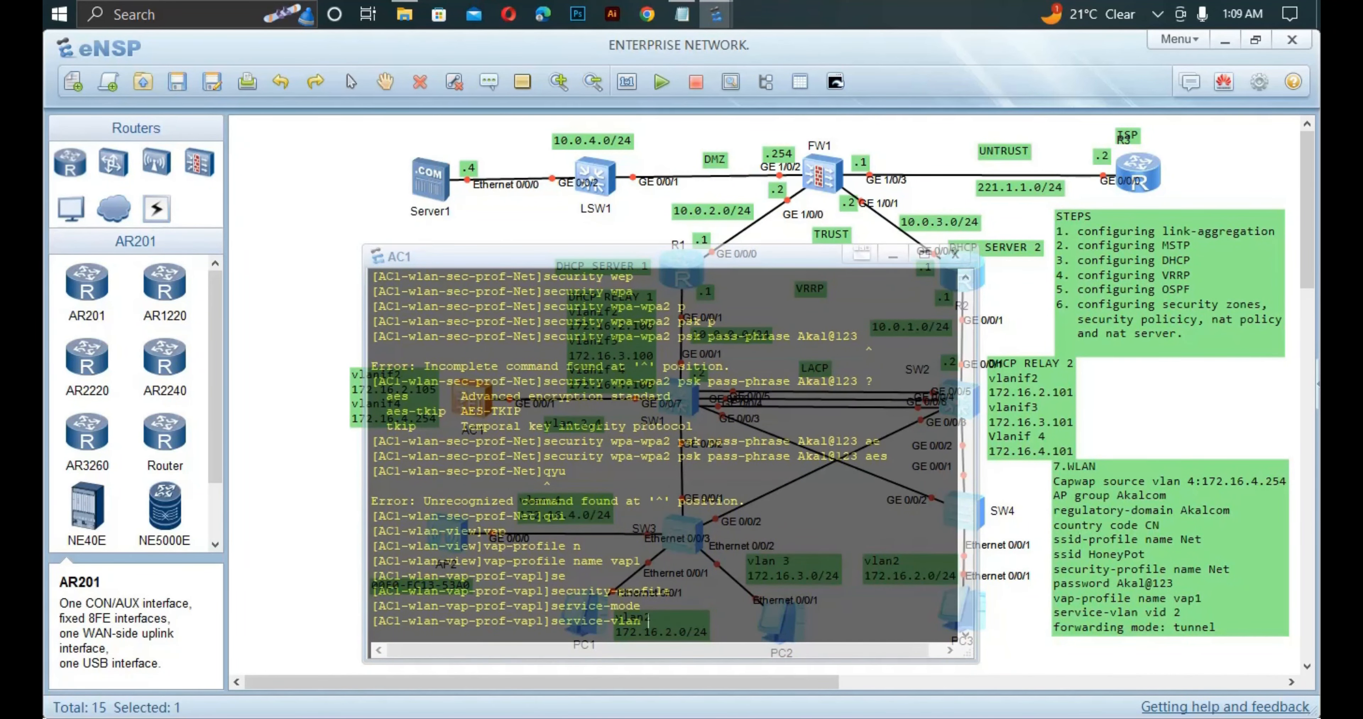
{"action": "type", "text": "v"}
{"action": "key", "text": "Tab"}
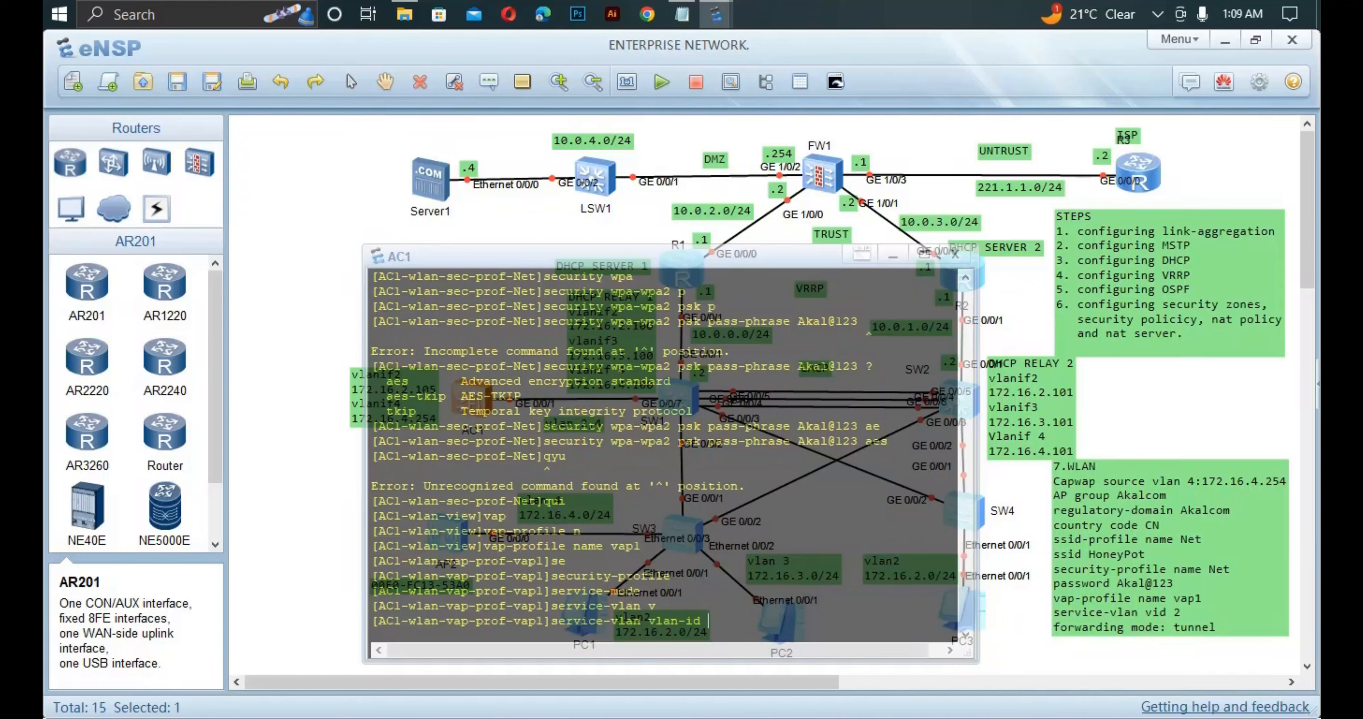
{"action": "type", "text": "2"}
{"action": "key", "text": "Return"}
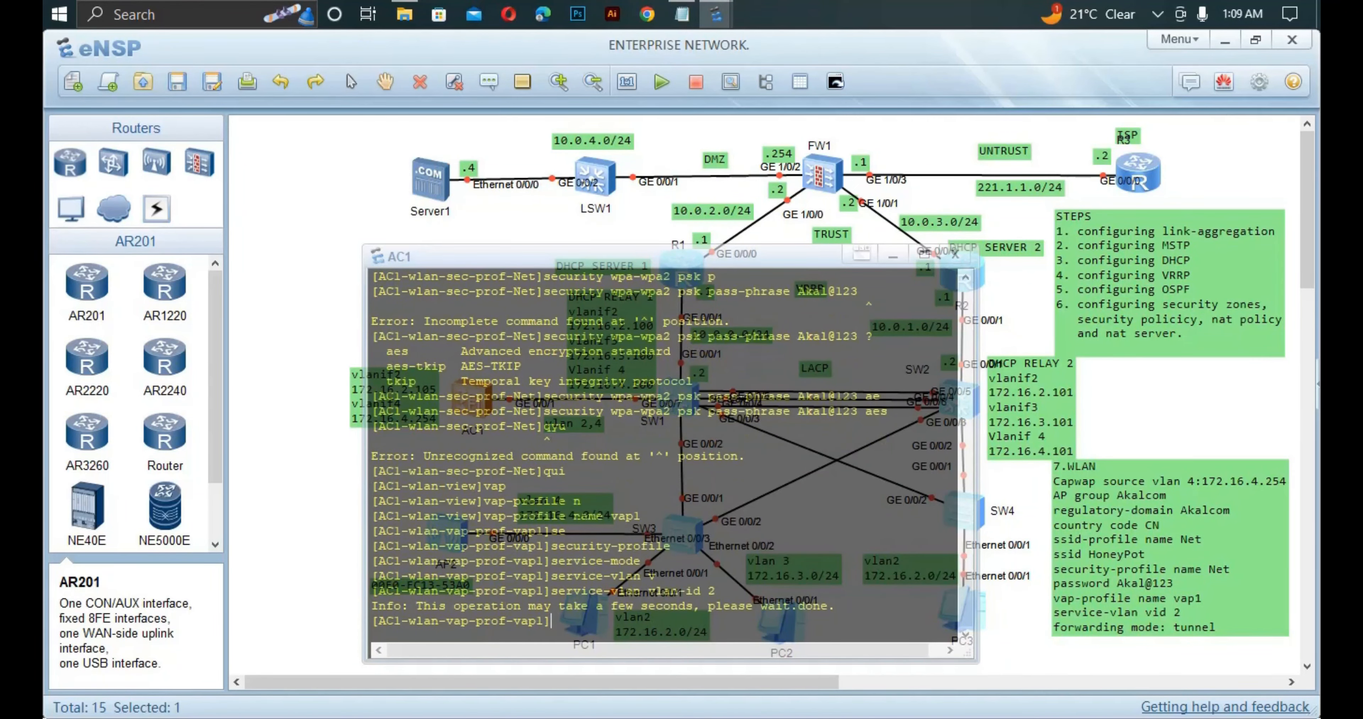
{"action": "type", "text": "fo"}
{"action": "key", "text": "Tab"}
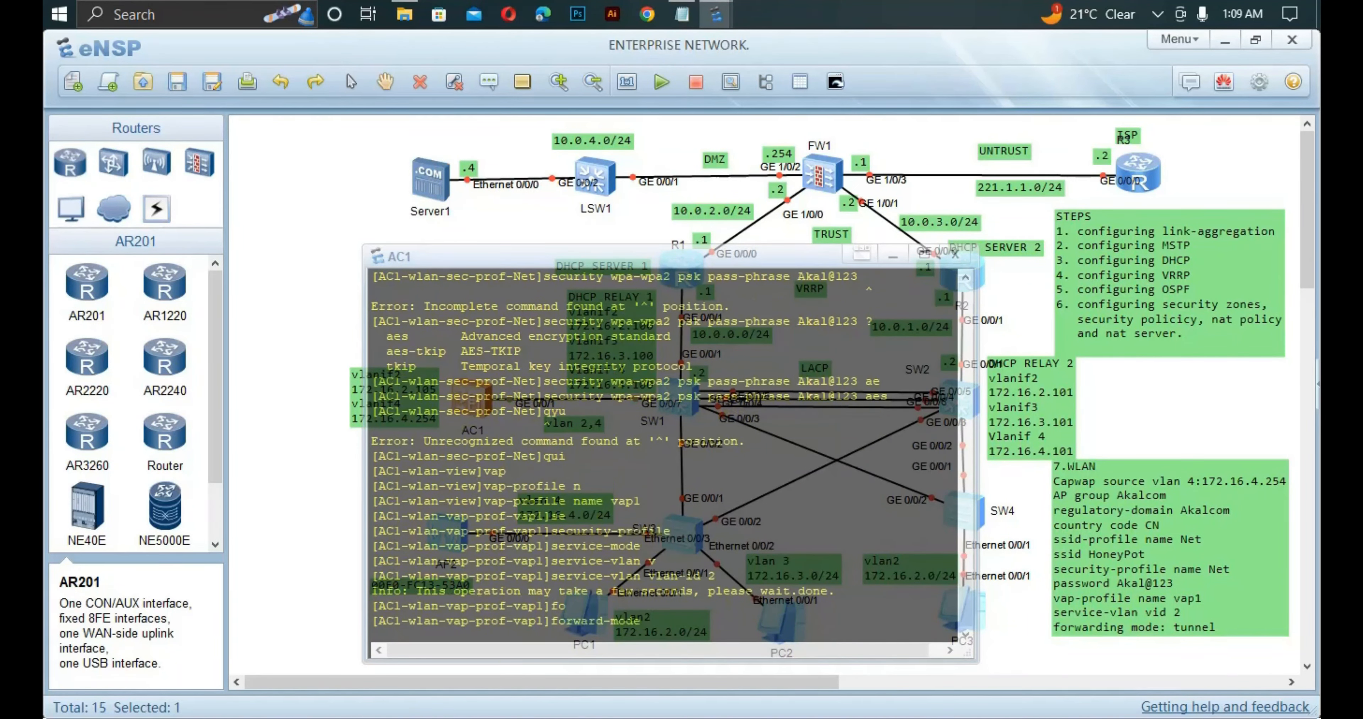
{"action": "type", "text": "t"}
{"action": "key", "text": "Tab"}
{"action": "key", "text": "Return"}
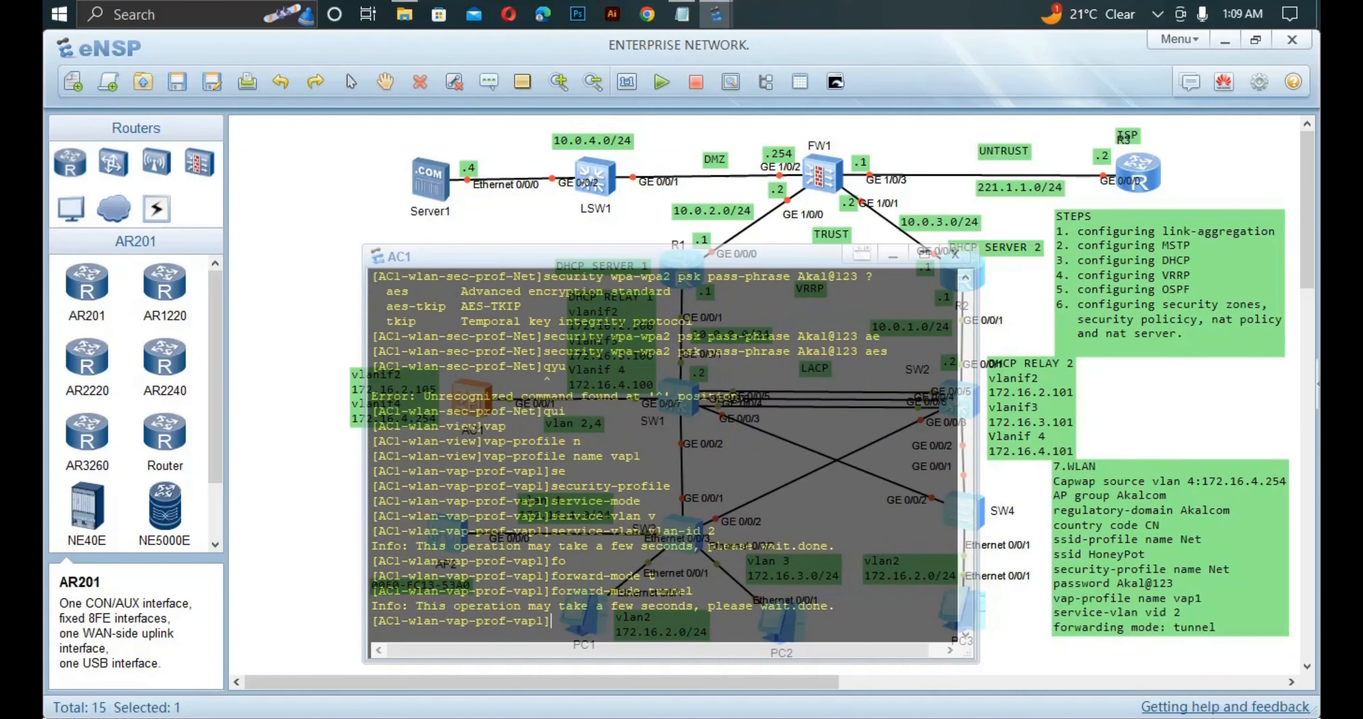
Bind SSID profile Net and security profile Net to vap1, then return to WLAN view.
{"action": "type", "text": "ss"}
{"action": "key", "text": "Tab"}
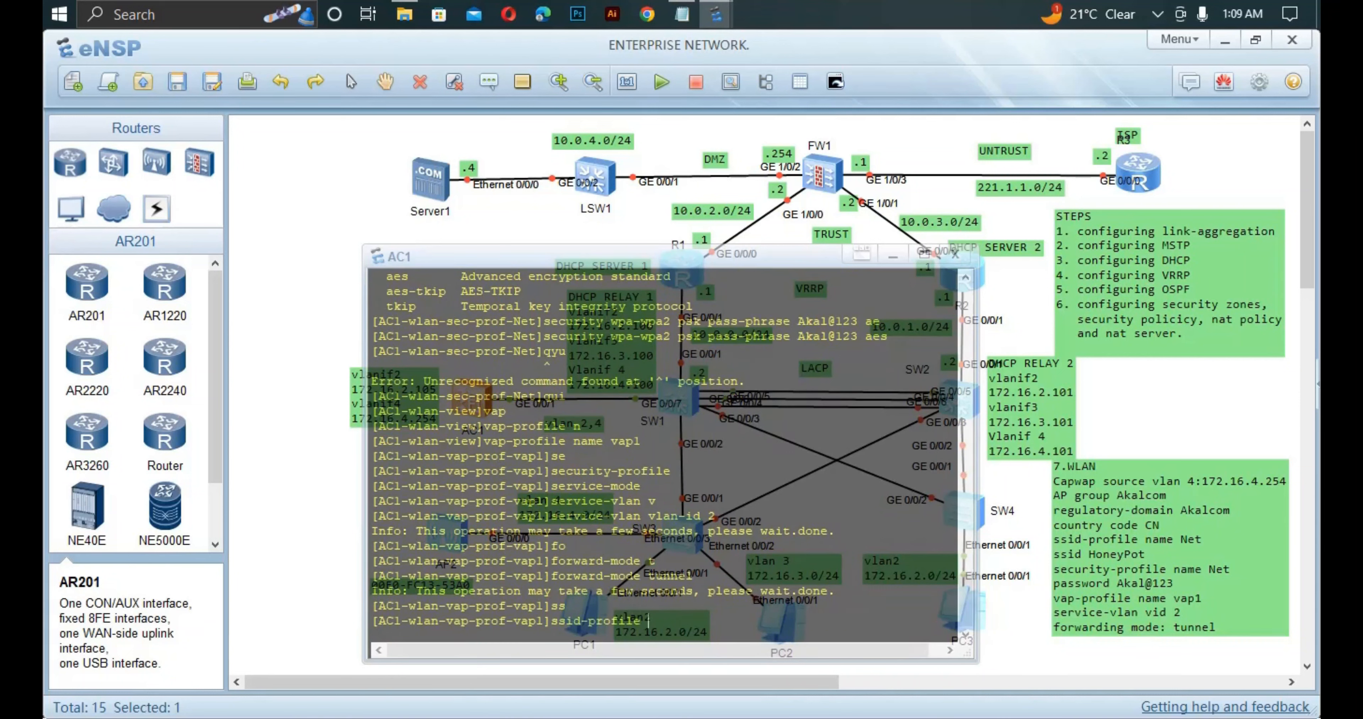
{"action": "type", "text": "NEt"}
{"action": "key", "text": "BackSpace"}
{"action": "key", "text": "BackSpace"}
{"action": "type", "text": "et"}
{"action": "key", "text": "Return"}
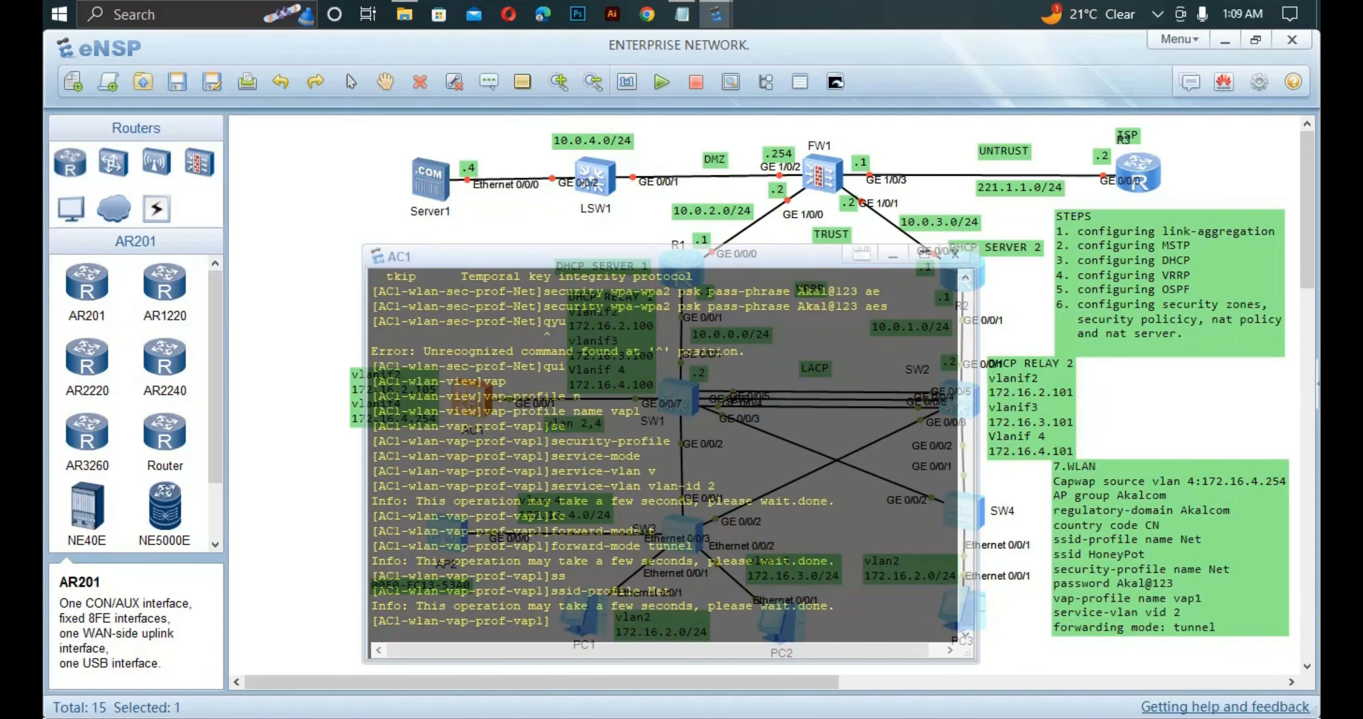
{"action": "type", "text": "se"}
{"action": "key", "text": "Tab"}
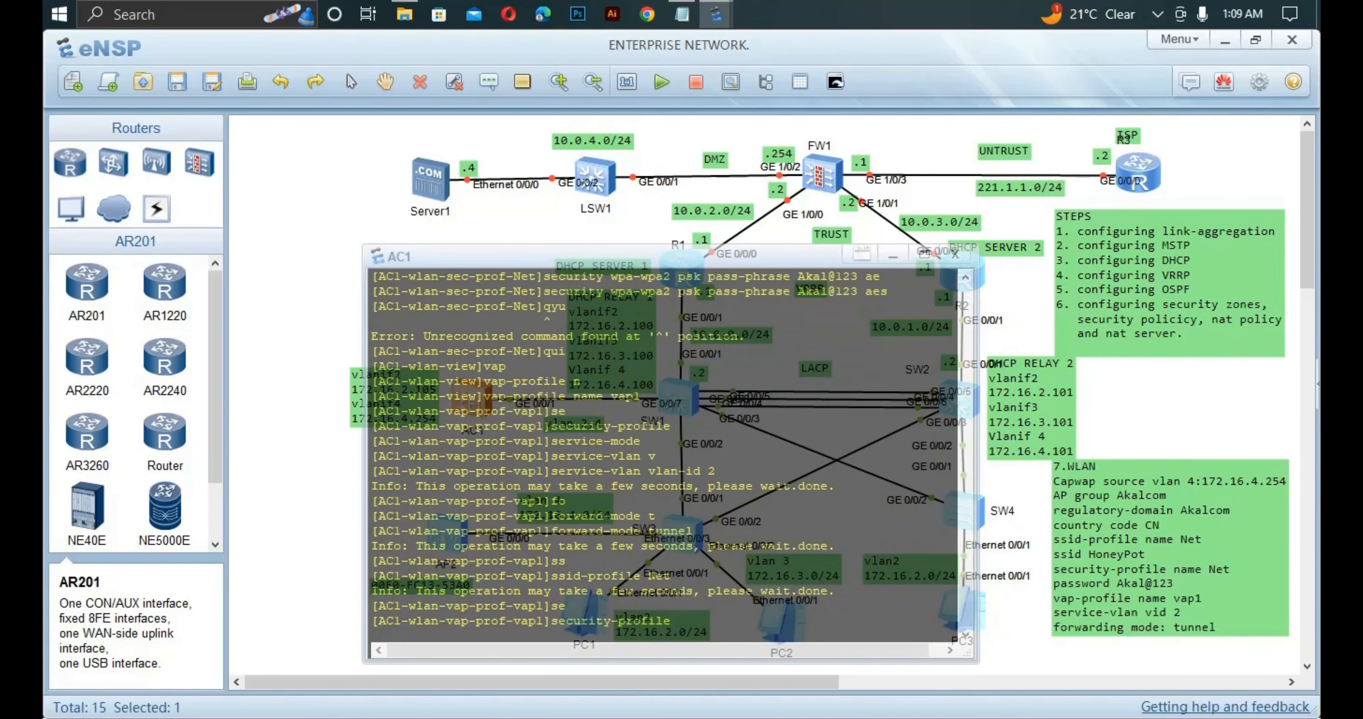
{"action": "type", "text": "Net"}
{"action": "key", "text": "Return"}
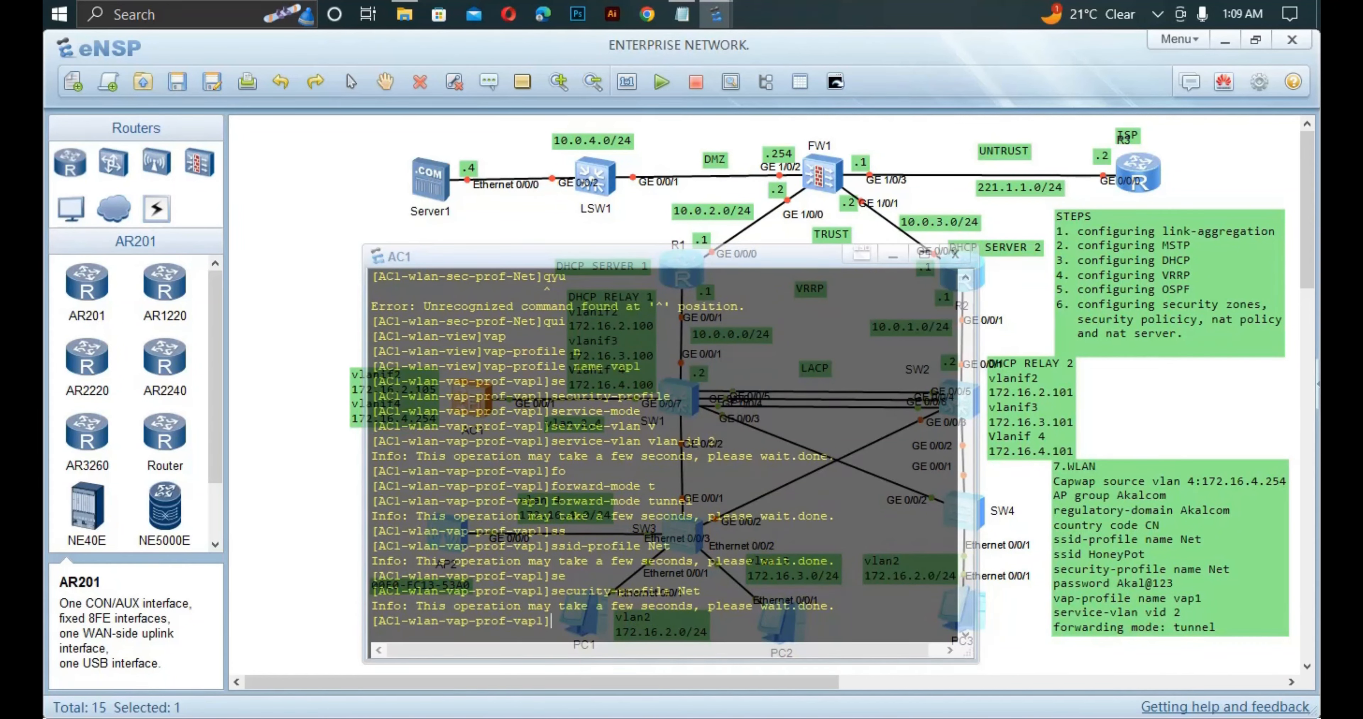
{"action": "type", "text": "qui"}
{"action": "key", "text": "Return"}
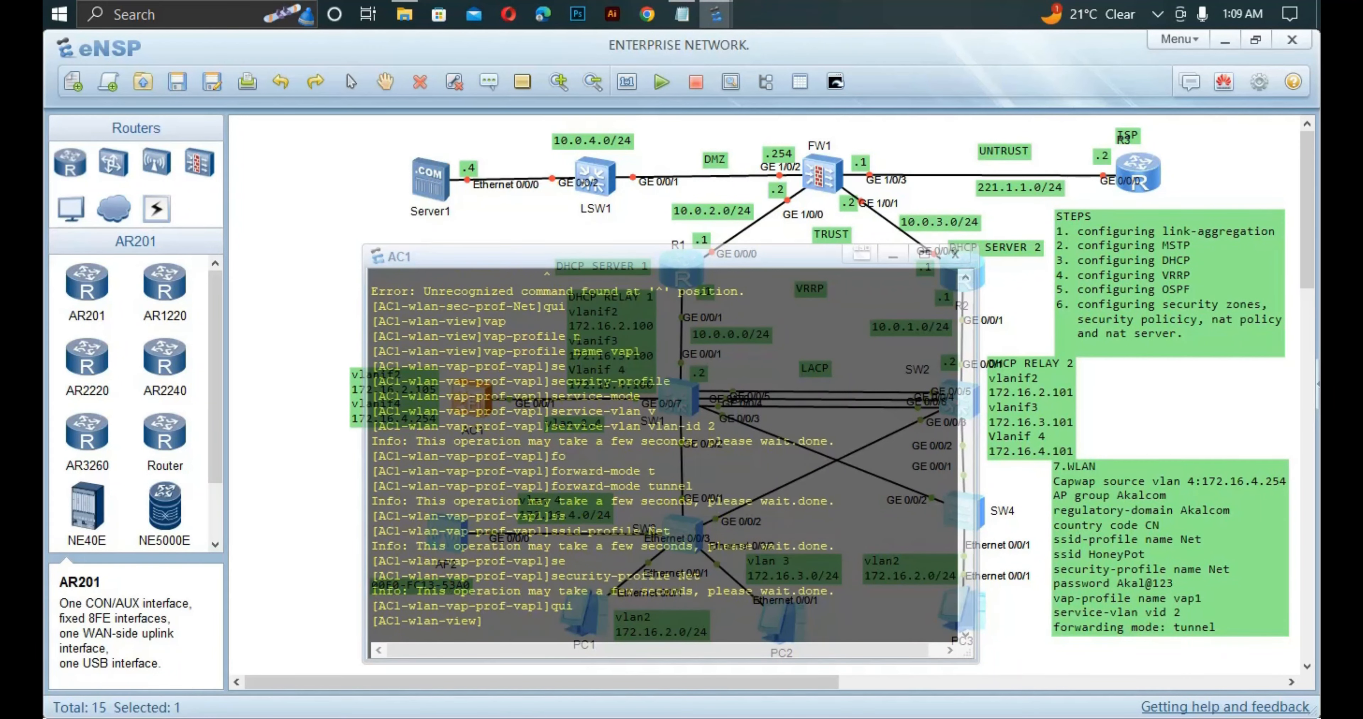
Run 'dis ap all' and check that AP1 is normal at 172.16.4.99.
{"action": "type", "text": "dis ap all"}
{"action": "key", "text": "Return"}
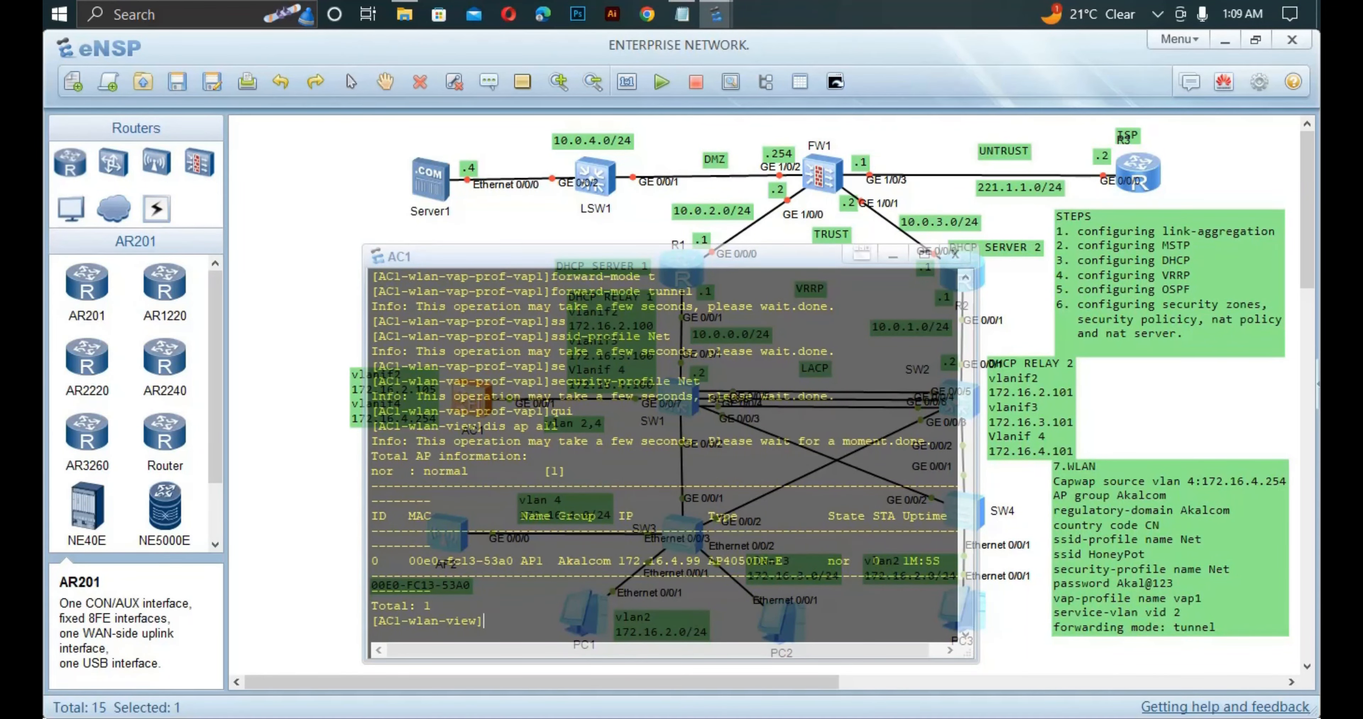
{"action": "mouse_move", "coordinate": [835, 562]}
{"action": "left_mouse_down"}
{"action": "mouse_move", "coordinate": [865, 561]}
{"action": "mouse_move", "coordinate": [821, 562]}
{"action": "left_mouse_up"}
{"action": "left_click_drag", "start_coordinate": [704, 561], "coordinate": [620, 561]}
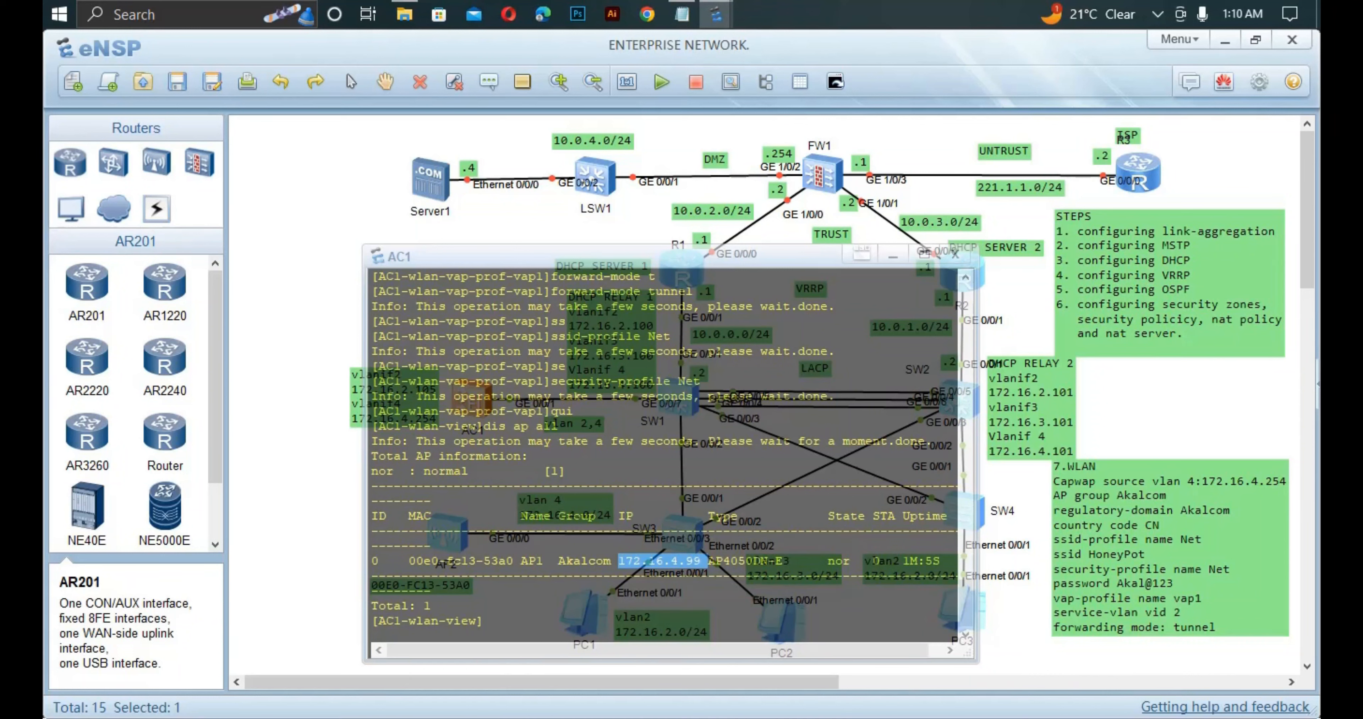
{"action": "left_click", "coordinate": [663, 561]}
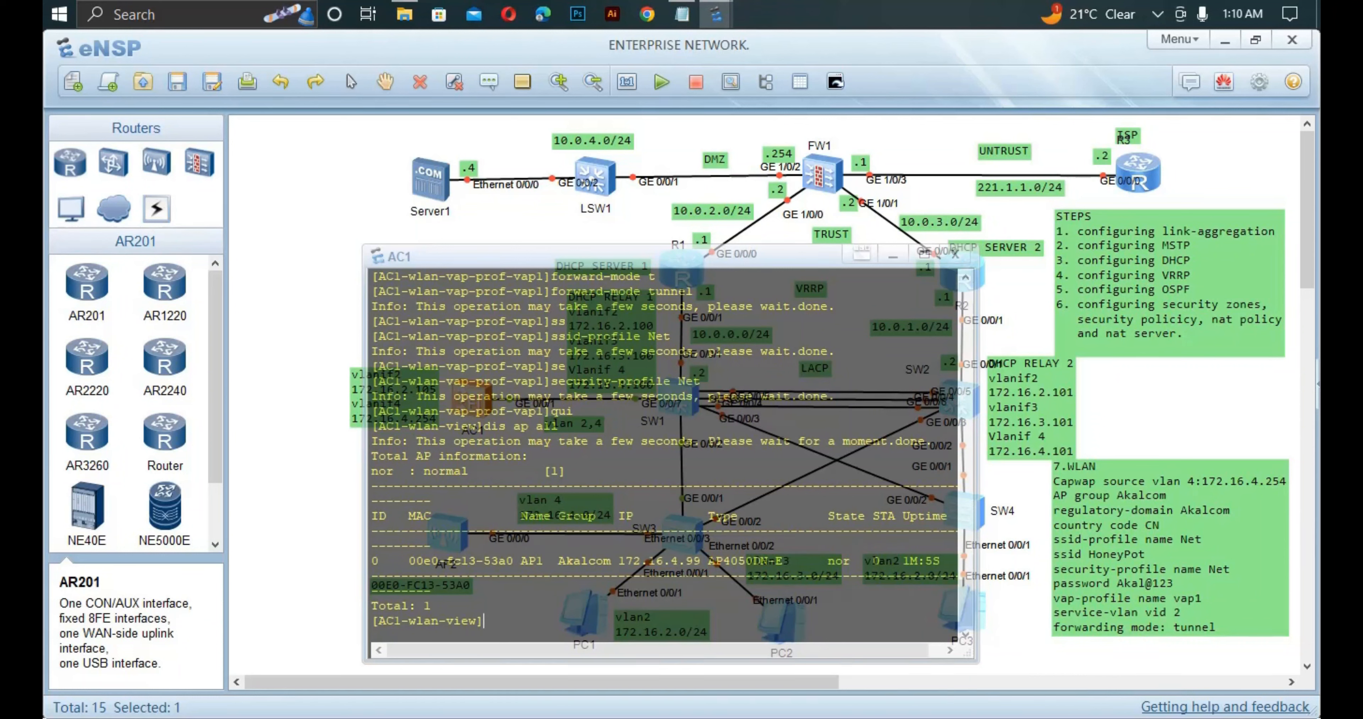
{"action": "type", "text": "ap-g"}
Enter AP group Akalcom and bind vap1 to WLAN 1 on radio 0.
{"action": "key", "text": "Tab"}
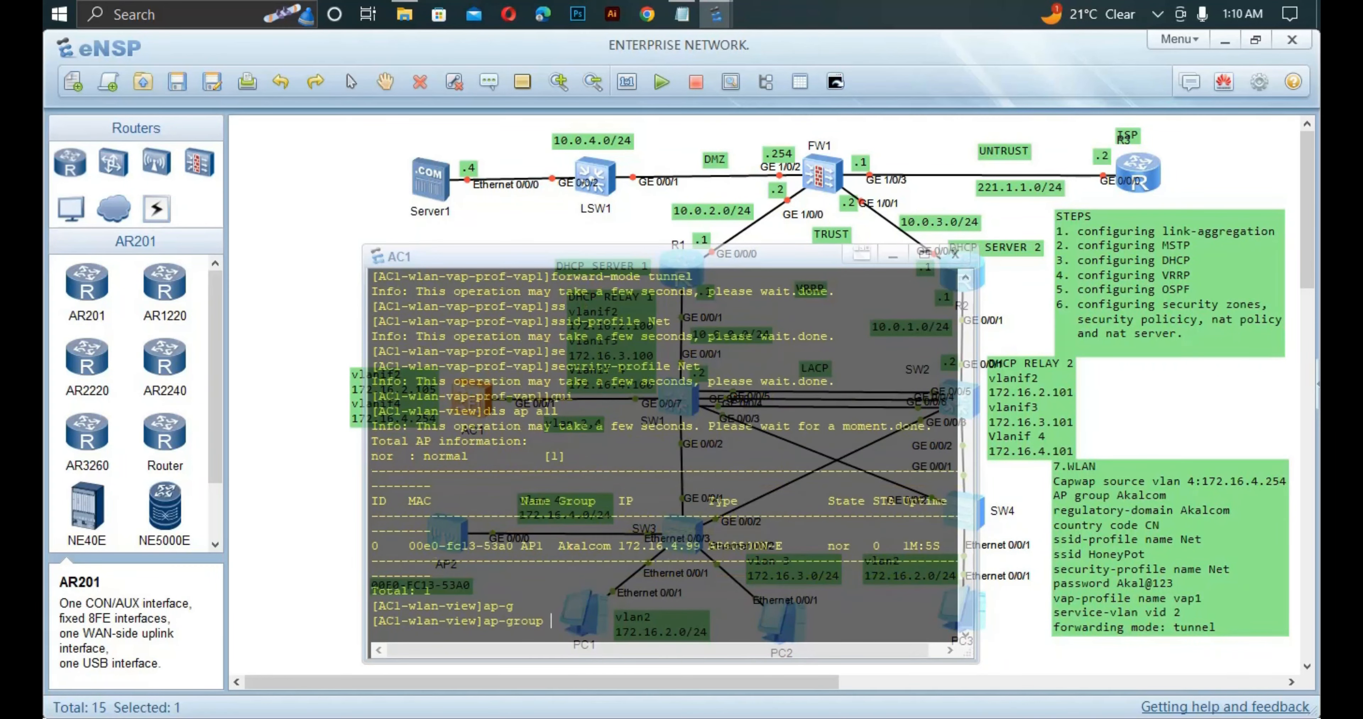
{"action": "type", "text": "na"}
{"action": "key", "text": "Tab"}
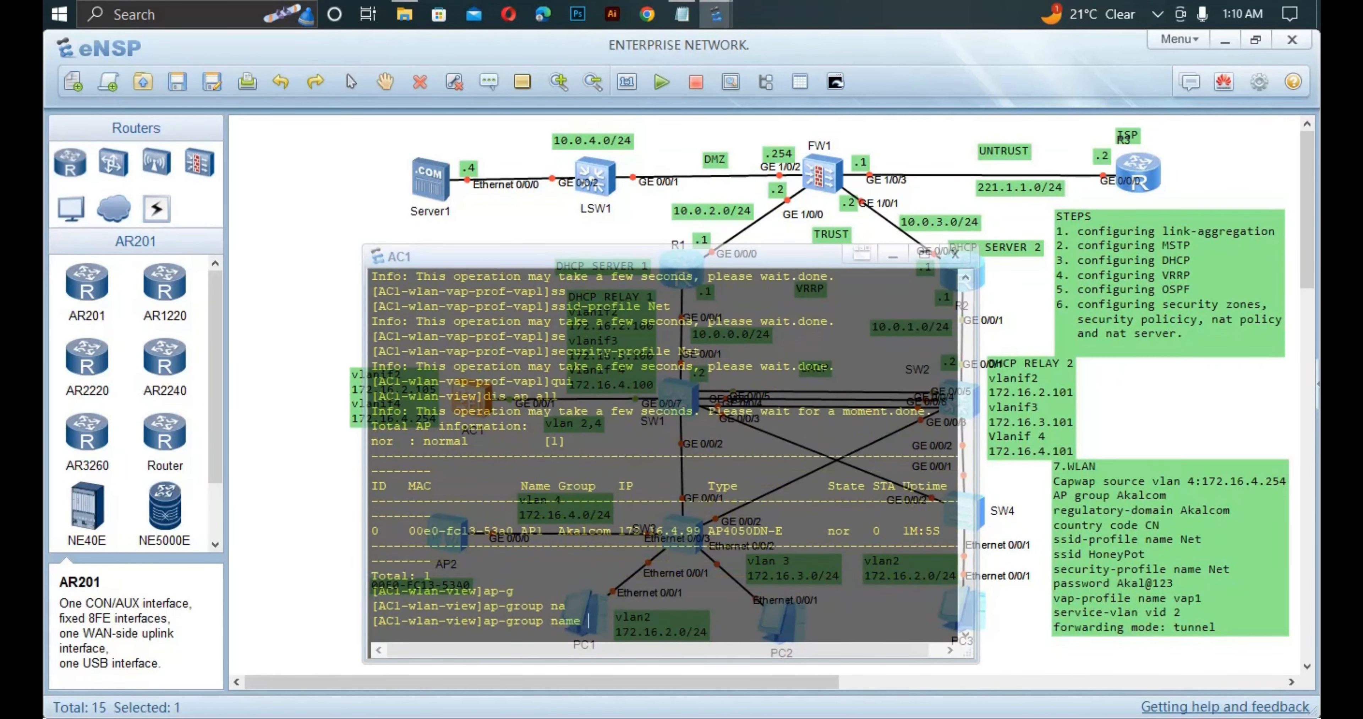
{"action": "type", "text": "Akalcom"}
{"action": "key", "text": "Return"}
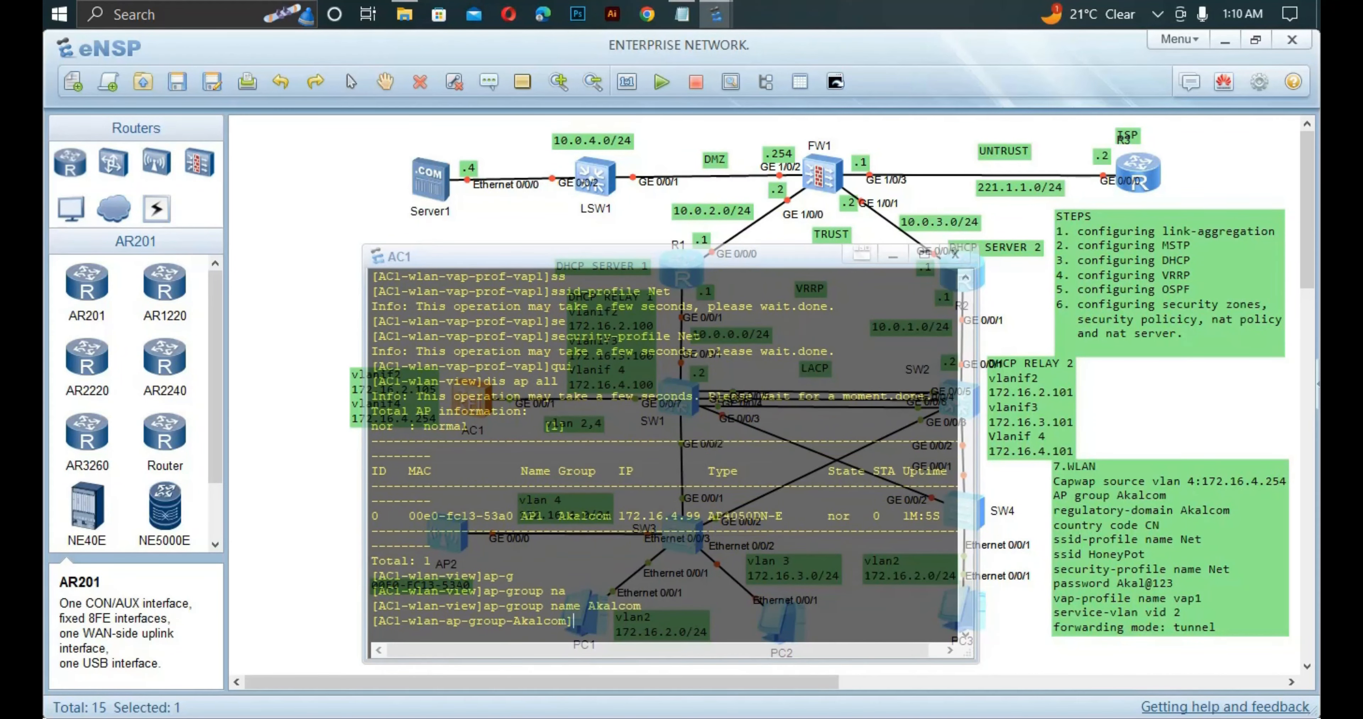
{"action": "type", "text": "va"}
{"action": "key", "text": "Tab"}
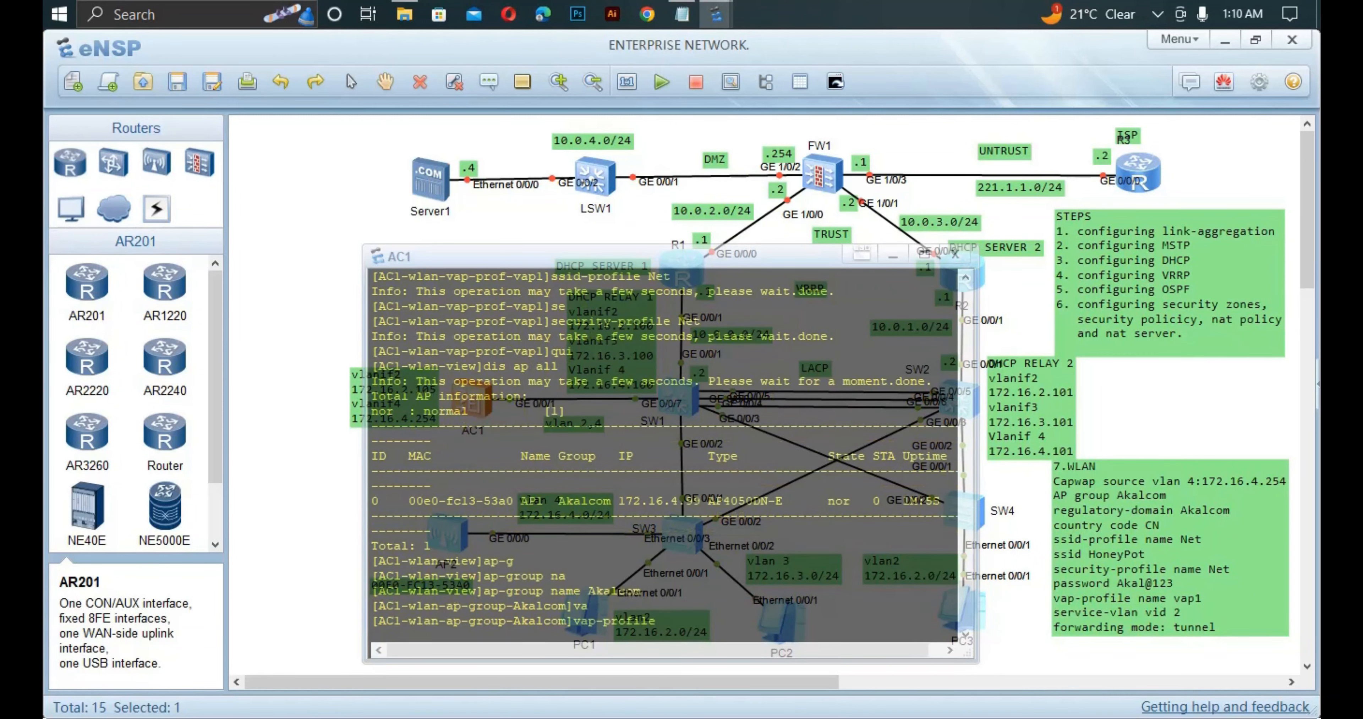
{"action": "type", "text": "vap1 w"}
{"action": "key", "text": "Tab"}
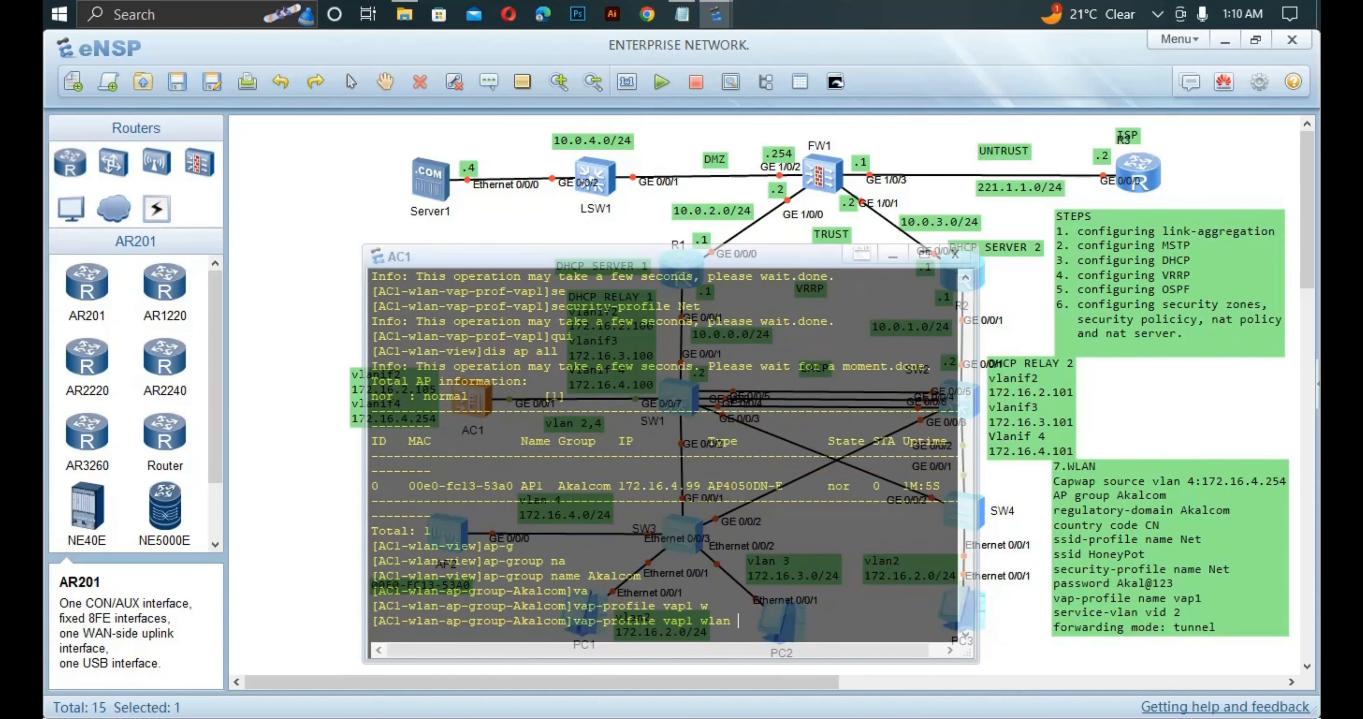
{"action": "type", "text": "1 ra"}
{"action": "key", "text": "Tab"}
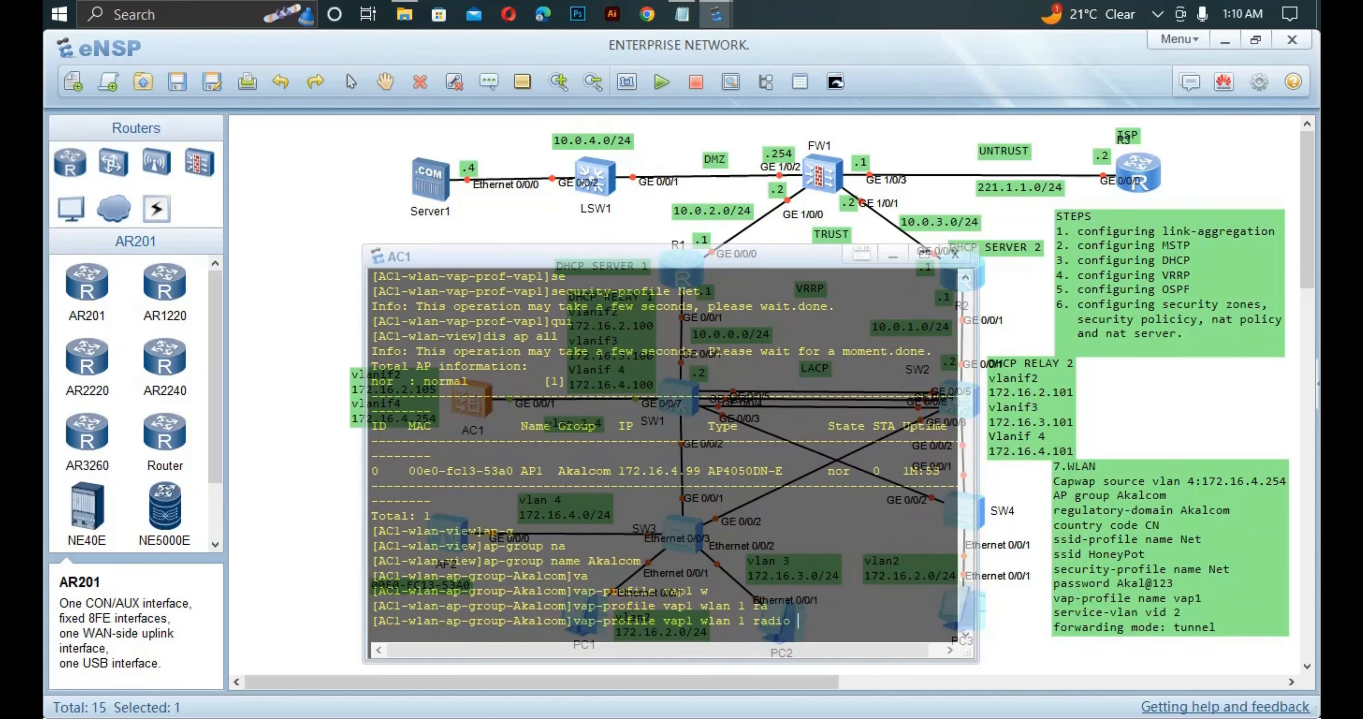
{"action": "type", "text": "0"}
{"action": "key", "text": "Return"}
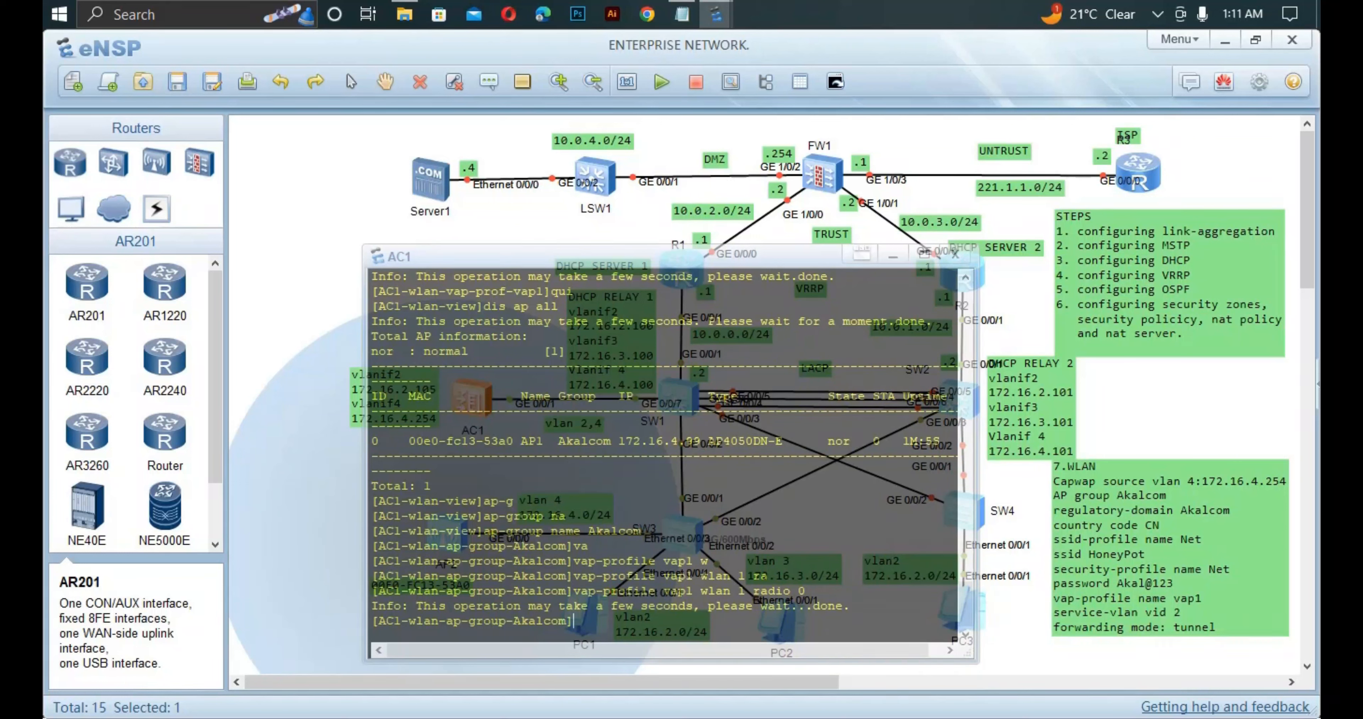
Bind vap1 to WLAN 1 on radio 1 as well.
{"action": "type", "text": "va"}
{"action": "key", "text": "Tab"}
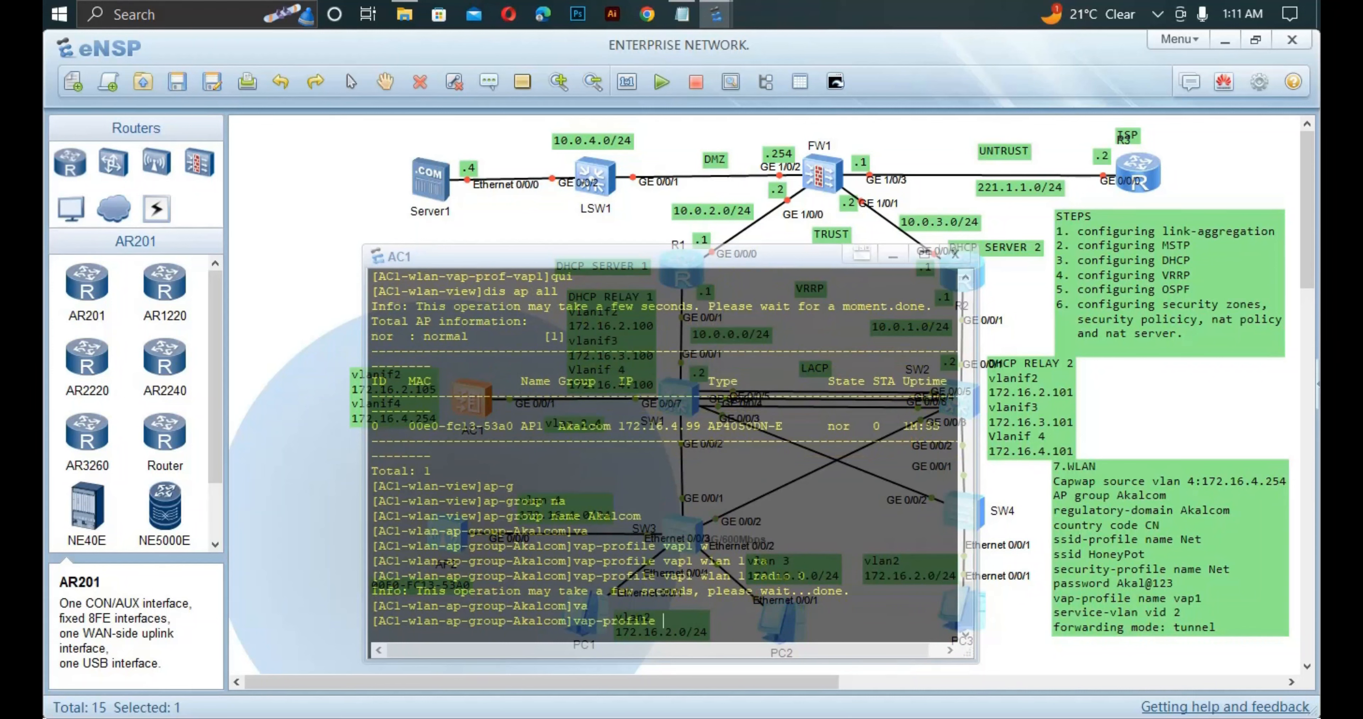
{"action": "type", "text": "vapl w"}
{"action": "key", "text": "Tab"}
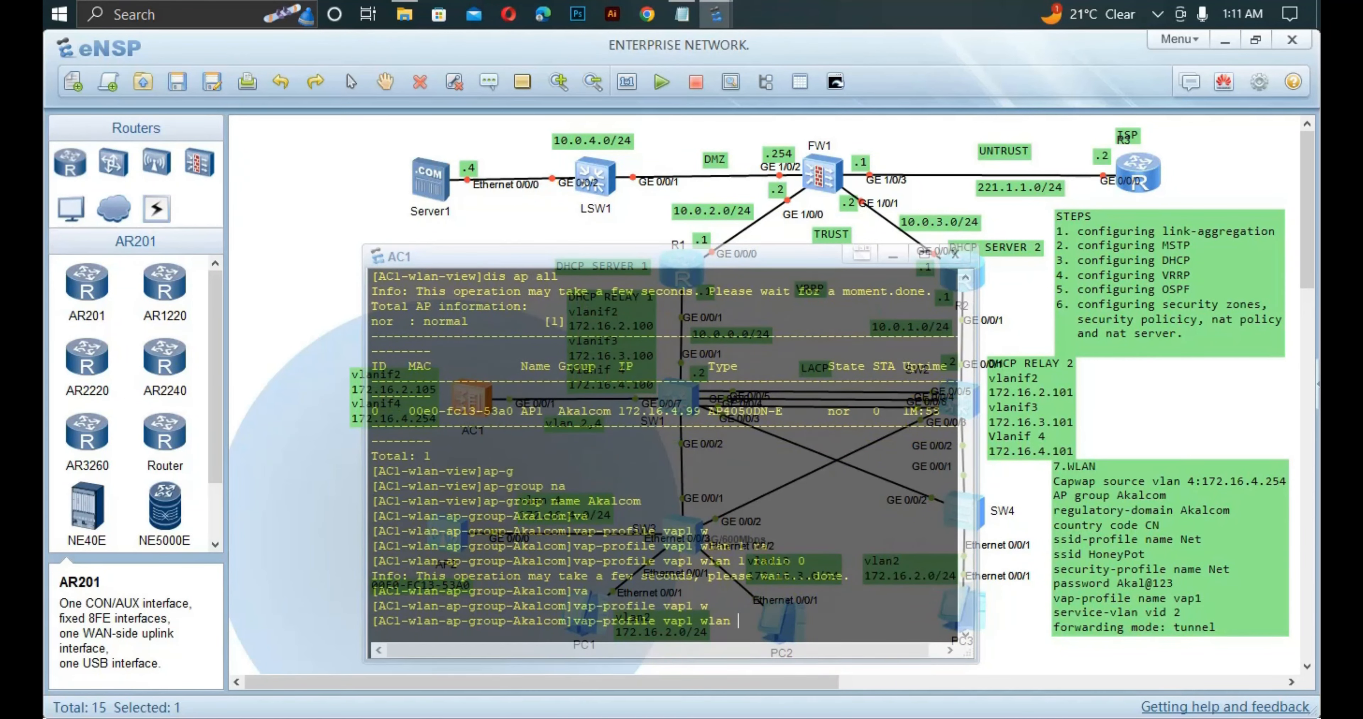
{"action": "type", "text": "1 r"}
{"action": "key", "text": "Tab"}
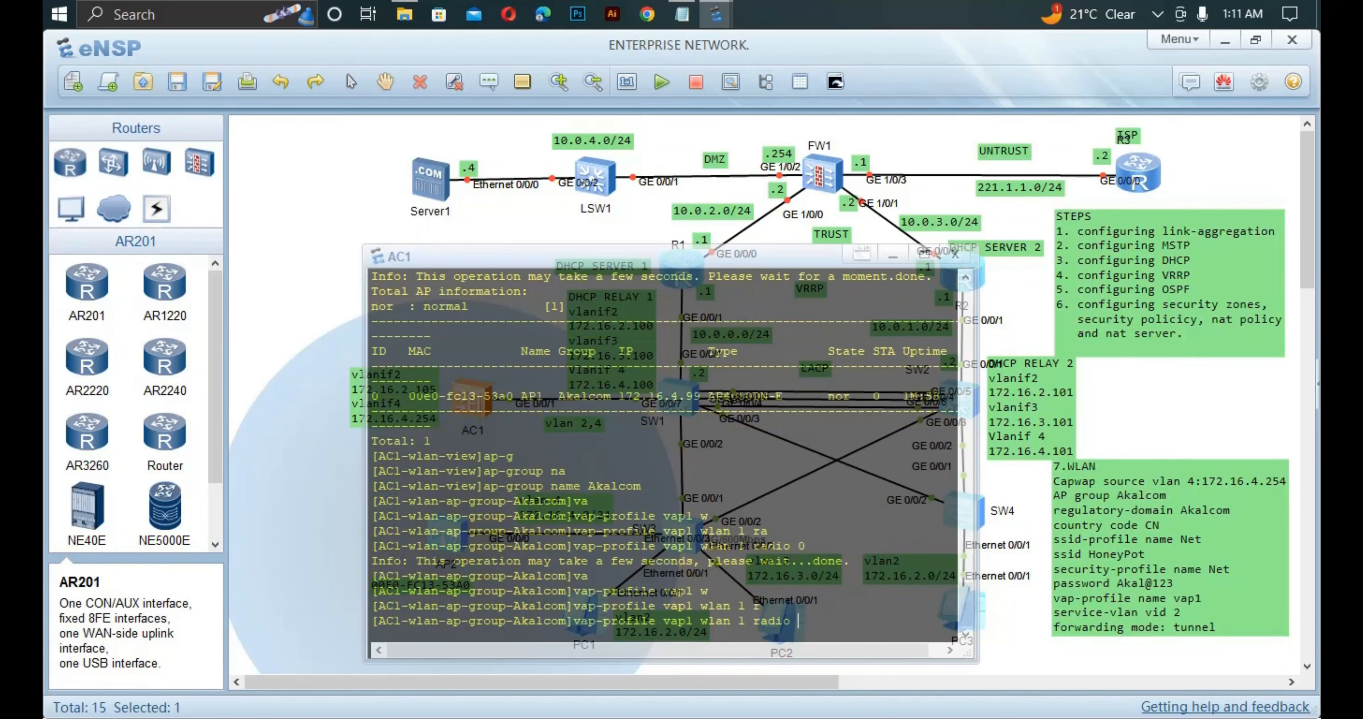
{"action": "type", "text": "1"}
{"action": "key", "text": "Return"}
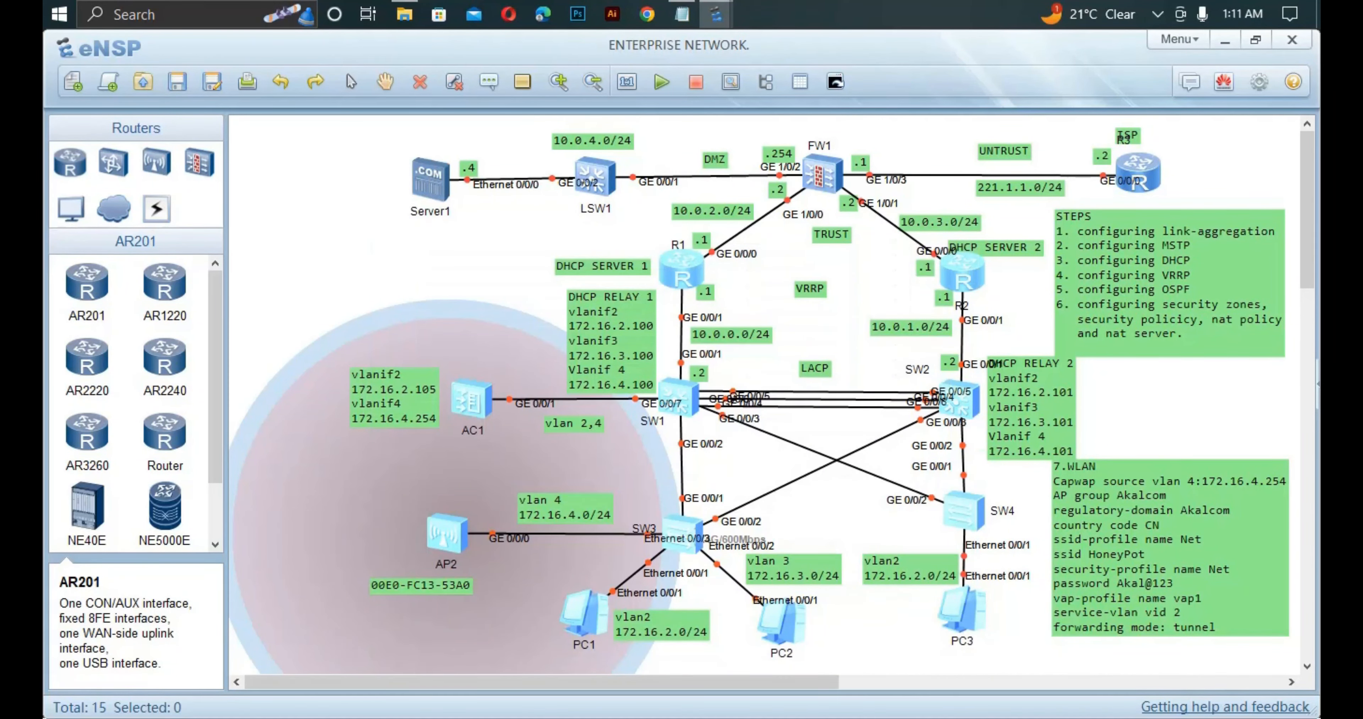
{"action": "scroll", "coordinate": [760, 394], "scroll_direction": "down", "scroll_amount": 3}
Place the STA1 laptop and Cellphone1 inside AP2's coverage area.
{"action": "scroll", "coordinate": [759, 394], "scroll_direction": "up", "scroll_amount": 2}
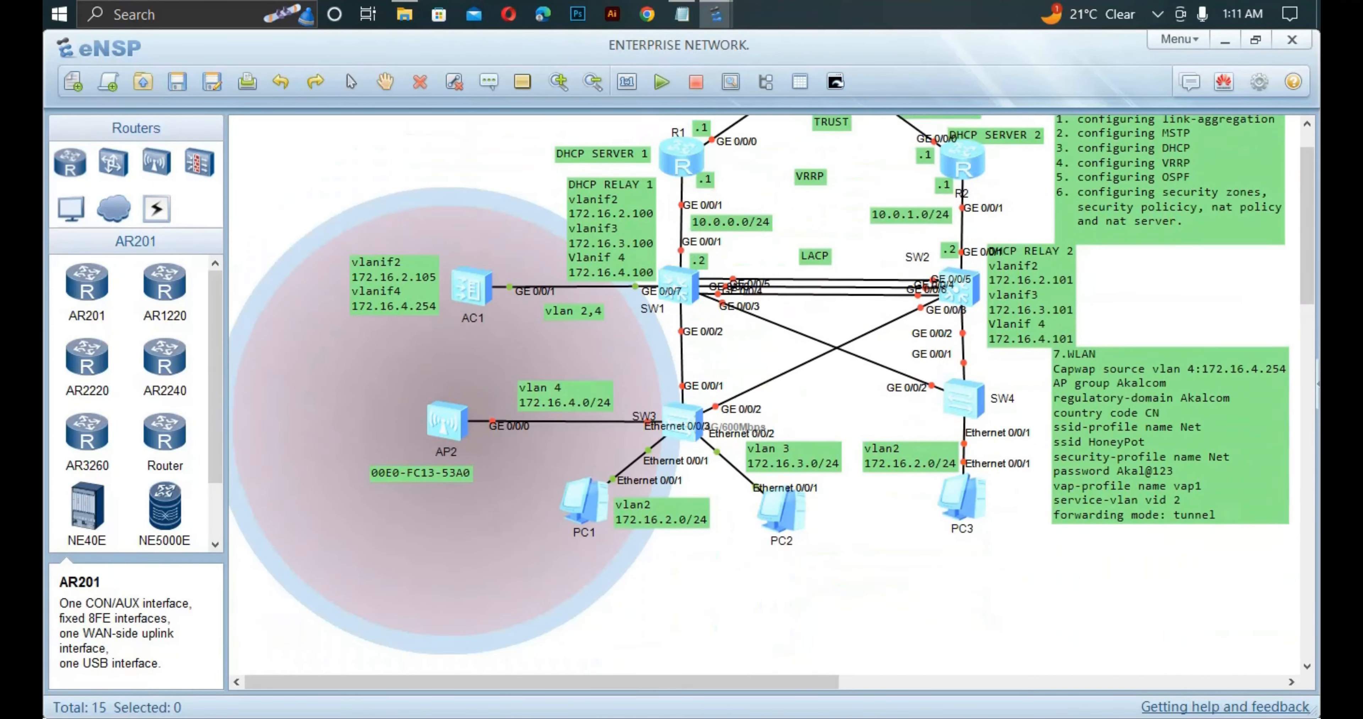
{"action": "left_click", "coordinate": [70, 208]}
{"action": "left_click", "coordinate": [87, 431]}
{"action": "left_click", "coordinate": [282, 242]}
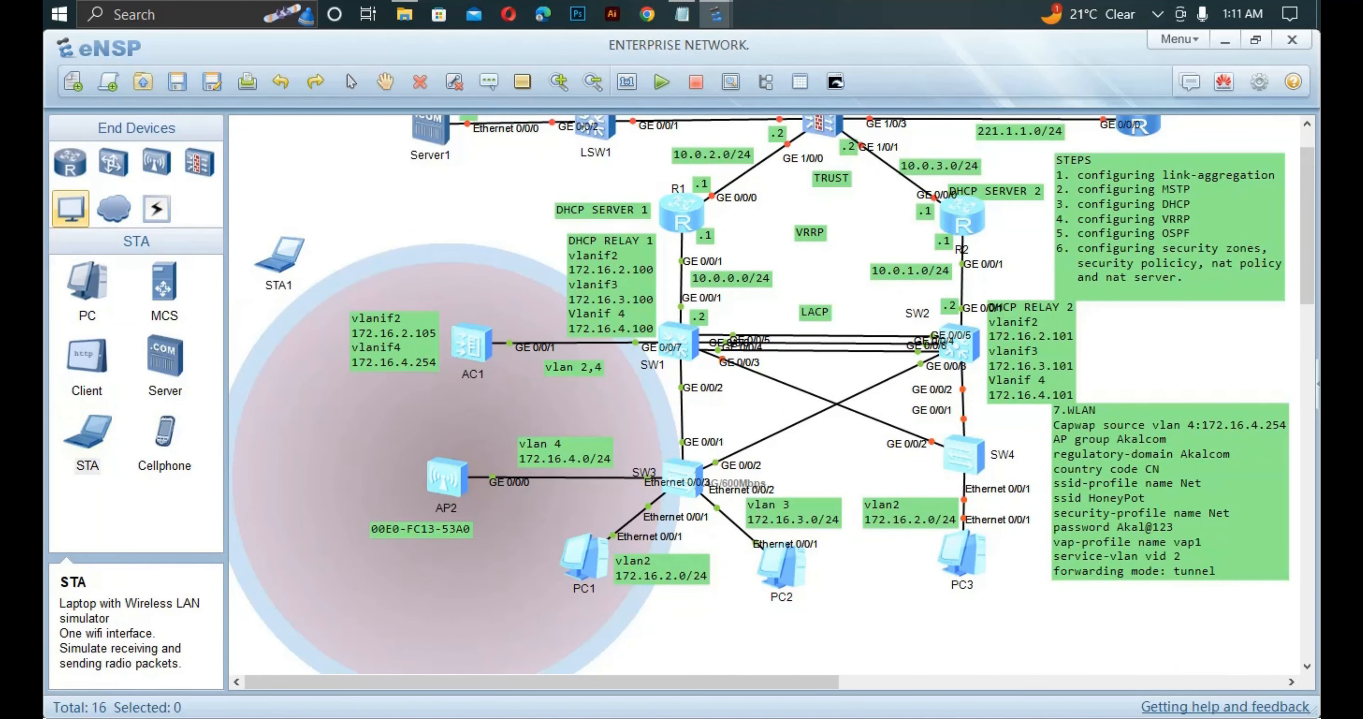
{"action": "left_click", "coordinate": [282, 252]}
{"action": "right_click", "coordinate": [295, 264]}
{"action": "left_click_drag", "start_coordinate": [285, 254], "coordinate": [299, 444]}
{"action": "left_click", "coordinate": [164, 431]}
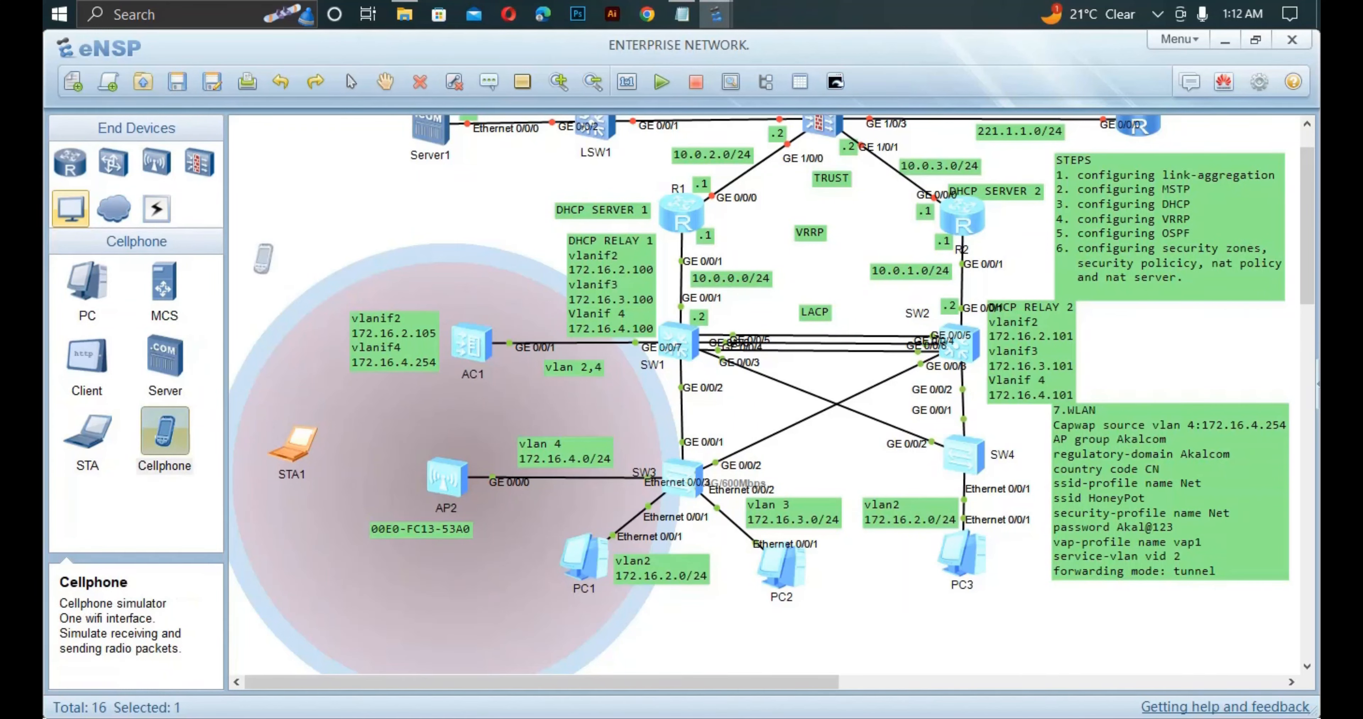
{"action": "left_click", "coordinate": [307, 235]}
{"action": "left_click_drag", "start_coordinate": [307, 235], "coordinate": [486, 607]}
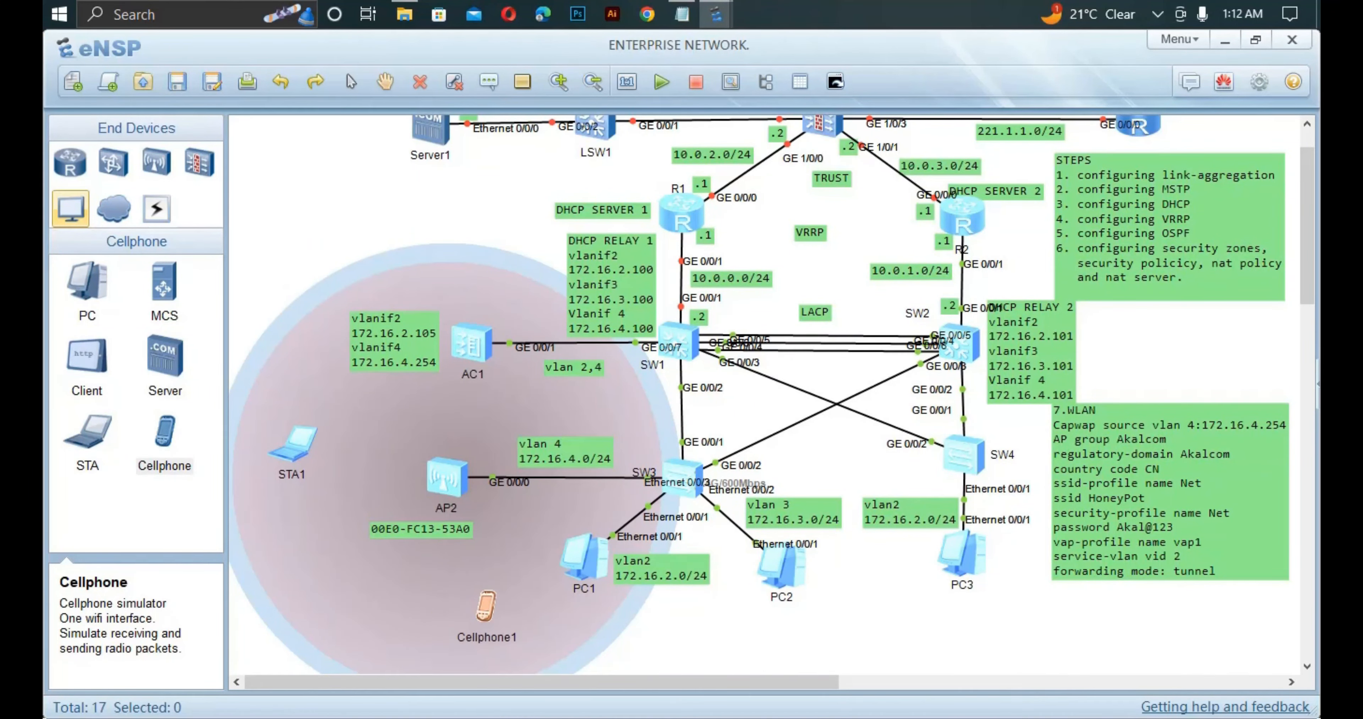
Connect STA1 to the HoneyPot network using its pass-phrase.
{"action": "double_click", "coordinate": [293, 445]}
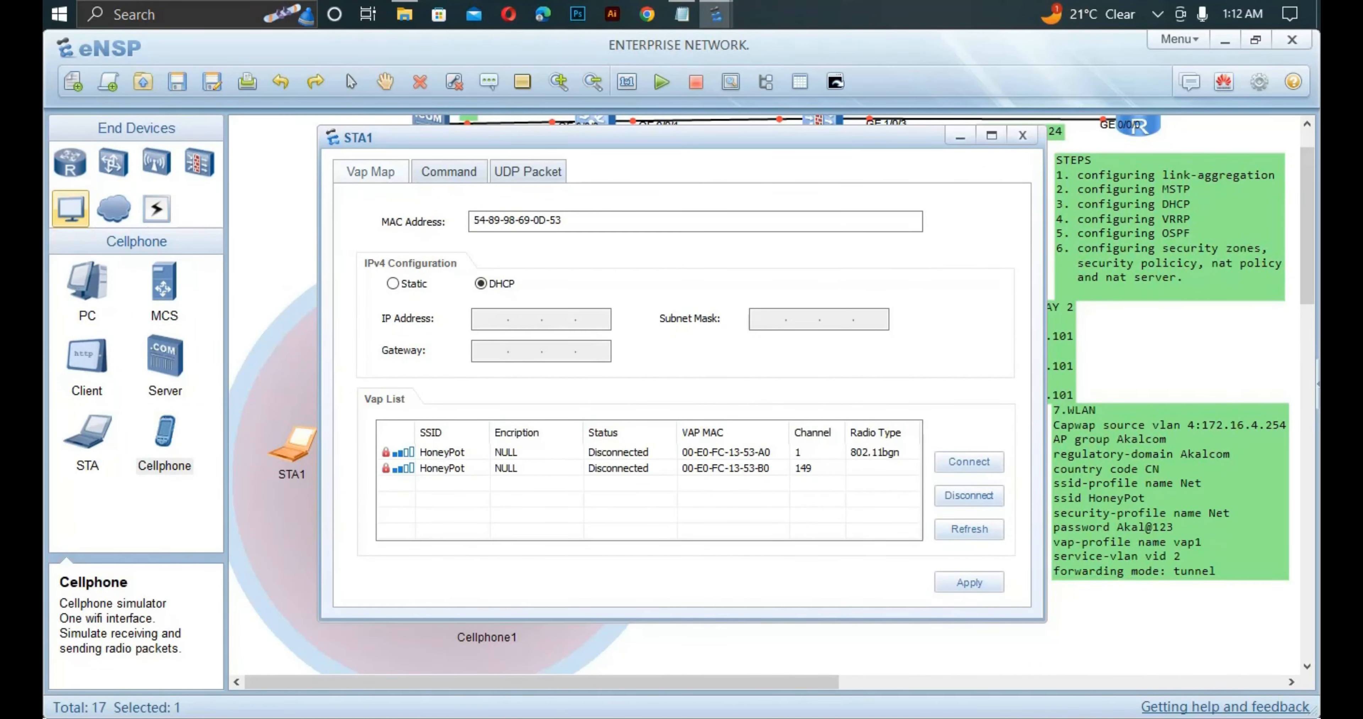
{"action": "double_click", "coordinate": [442, 452]}
{"action": "left_click", "coordinate": [659, 376]}
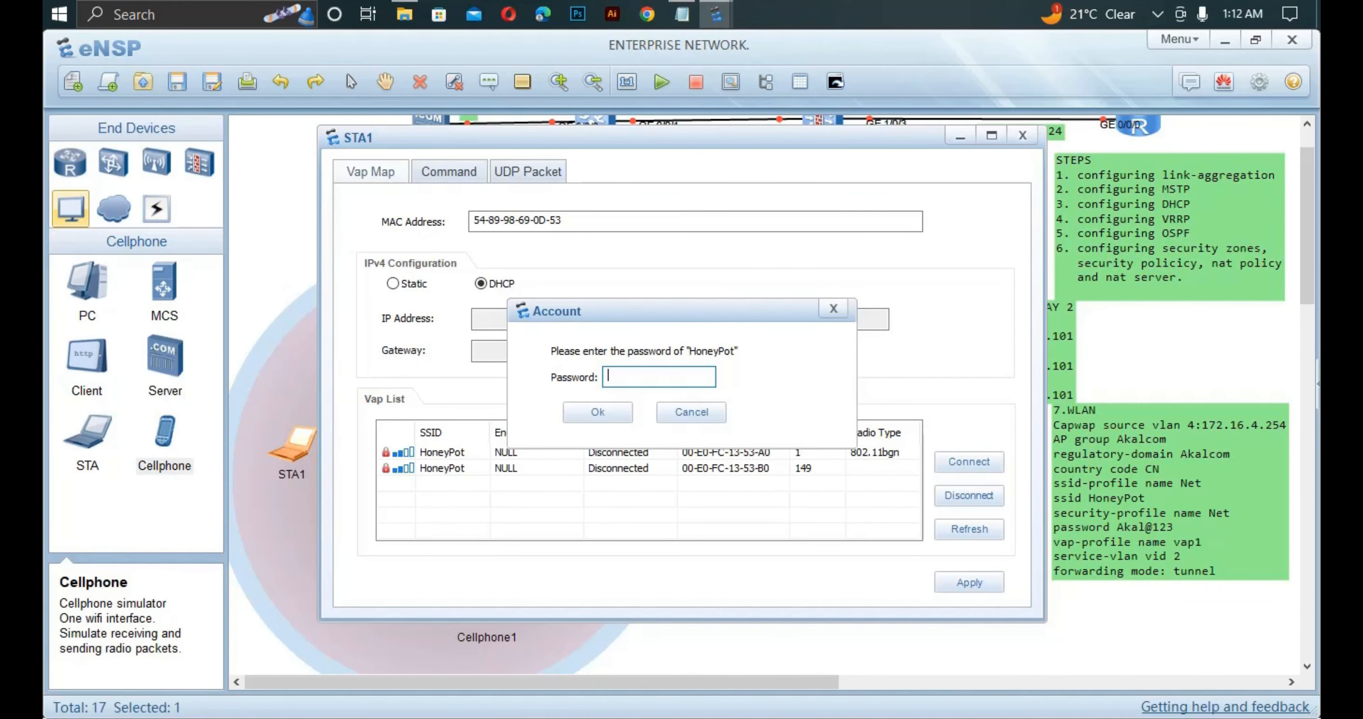
{"action": "type", "text": "A"}
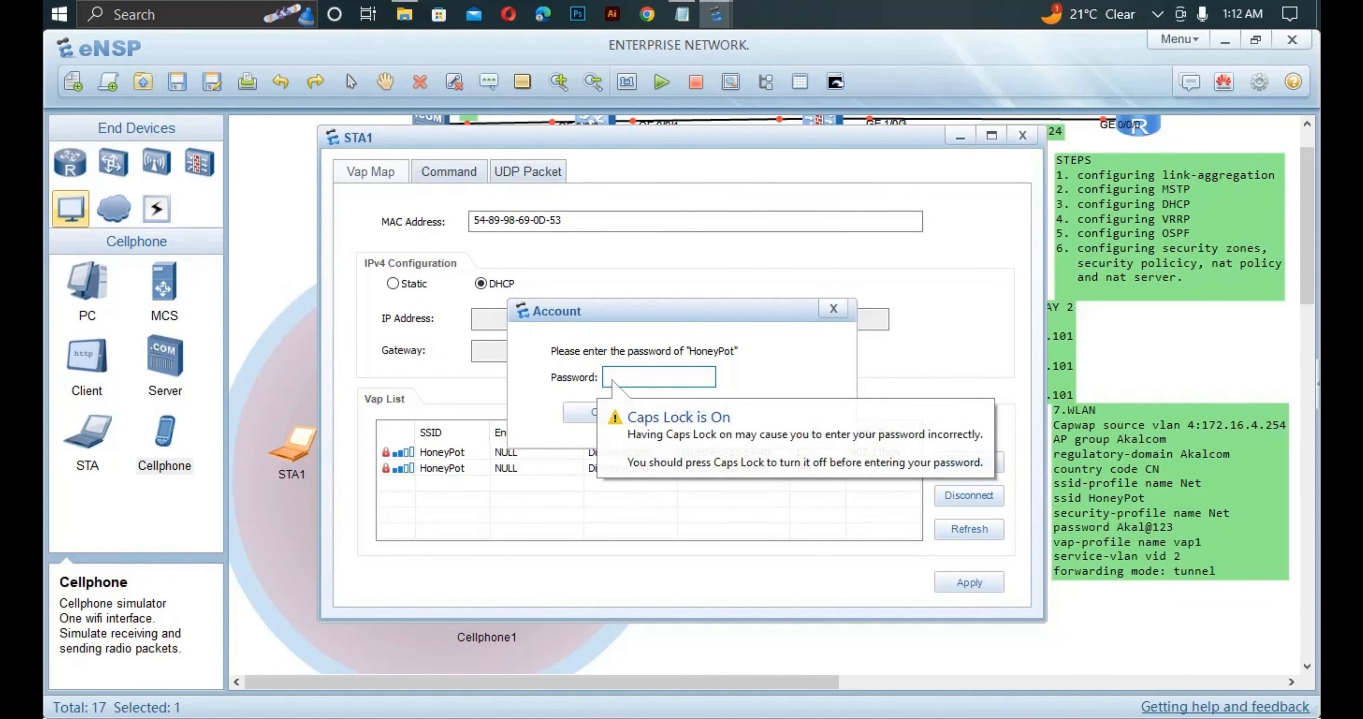
{"action": "type", "text": "kal@123"}
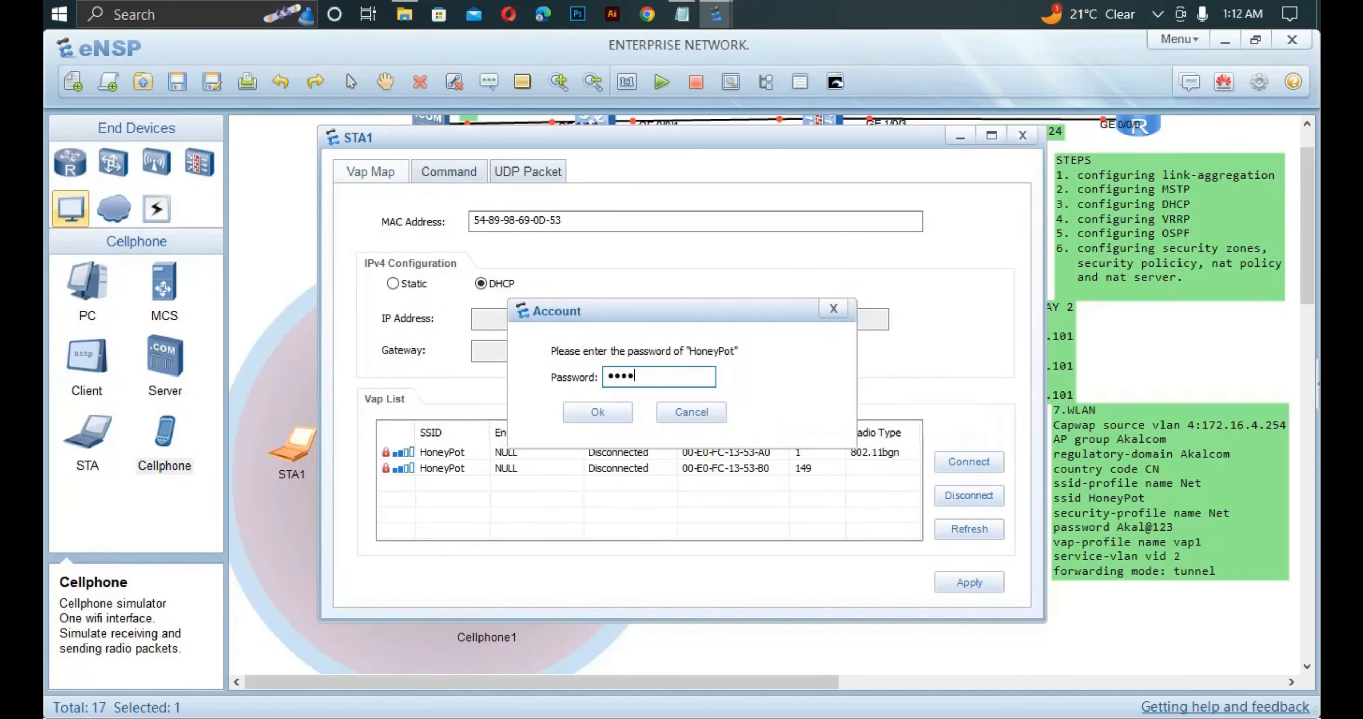
{"action": "key", "text": "Return"}
{"action": "key", "text": "Return"}
{"action": "type", "text": "Akal@123"}
{"action": "key", "text": "Return"}
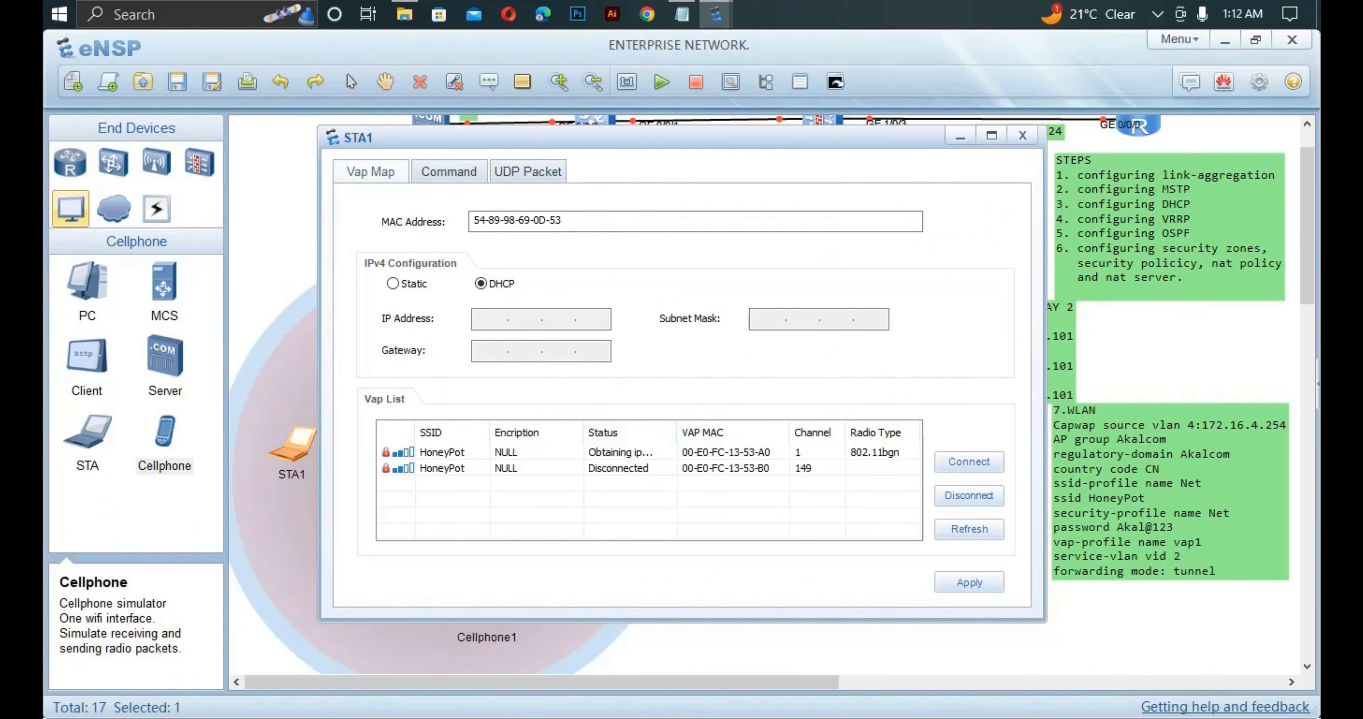
{"action": "key", "text": "alt+F4"}
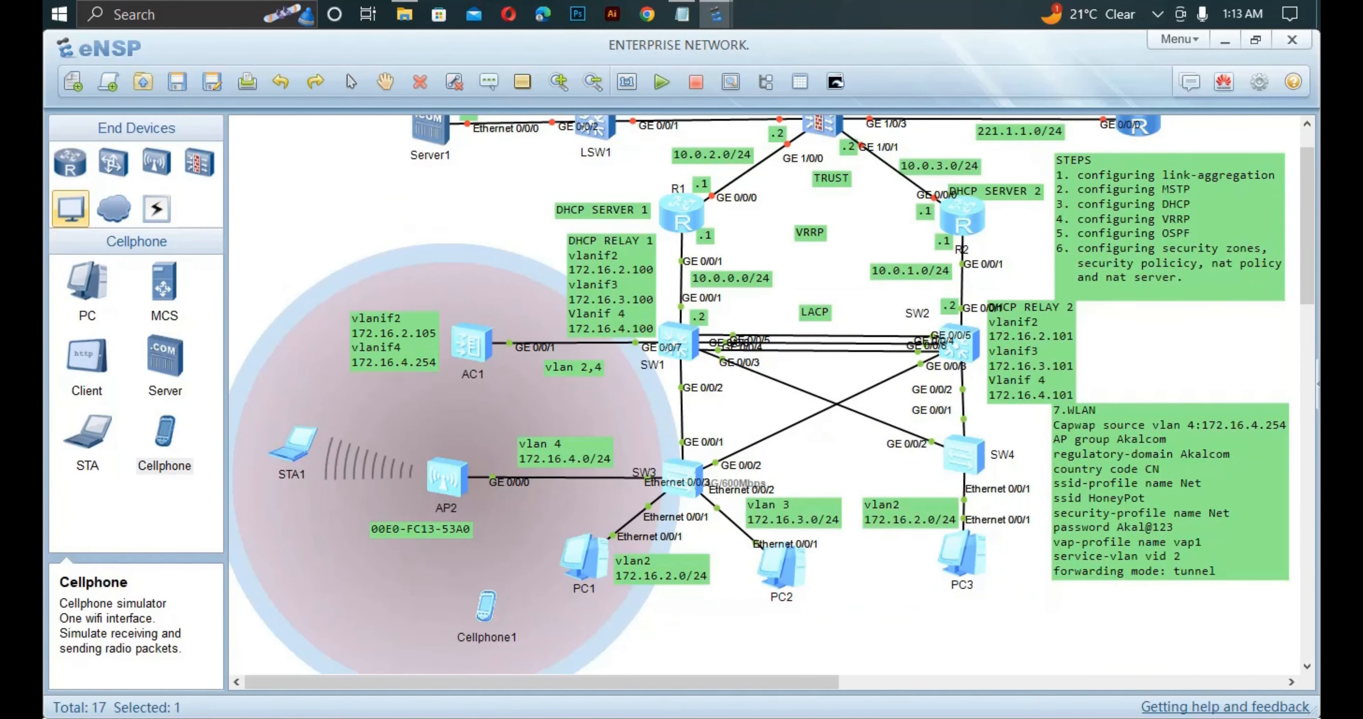
Join Cellphone1 to HoneyPot with the pass-phrase, then reopen STA1 to check it reads Connected.
{"action": "double_click", "coordinate": [486, 608]}
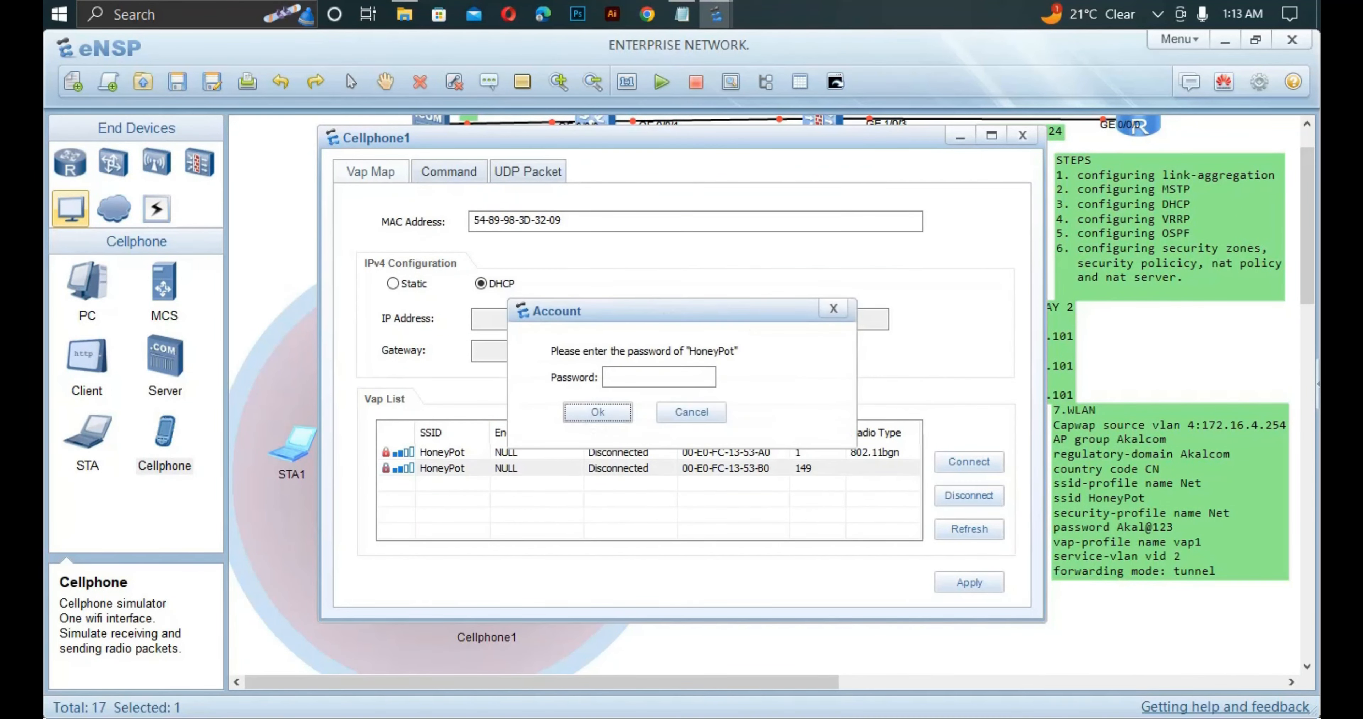
{"action": "left_click", "coordinate": [659, 377]}
{"action": "type", "text": "Aka"}
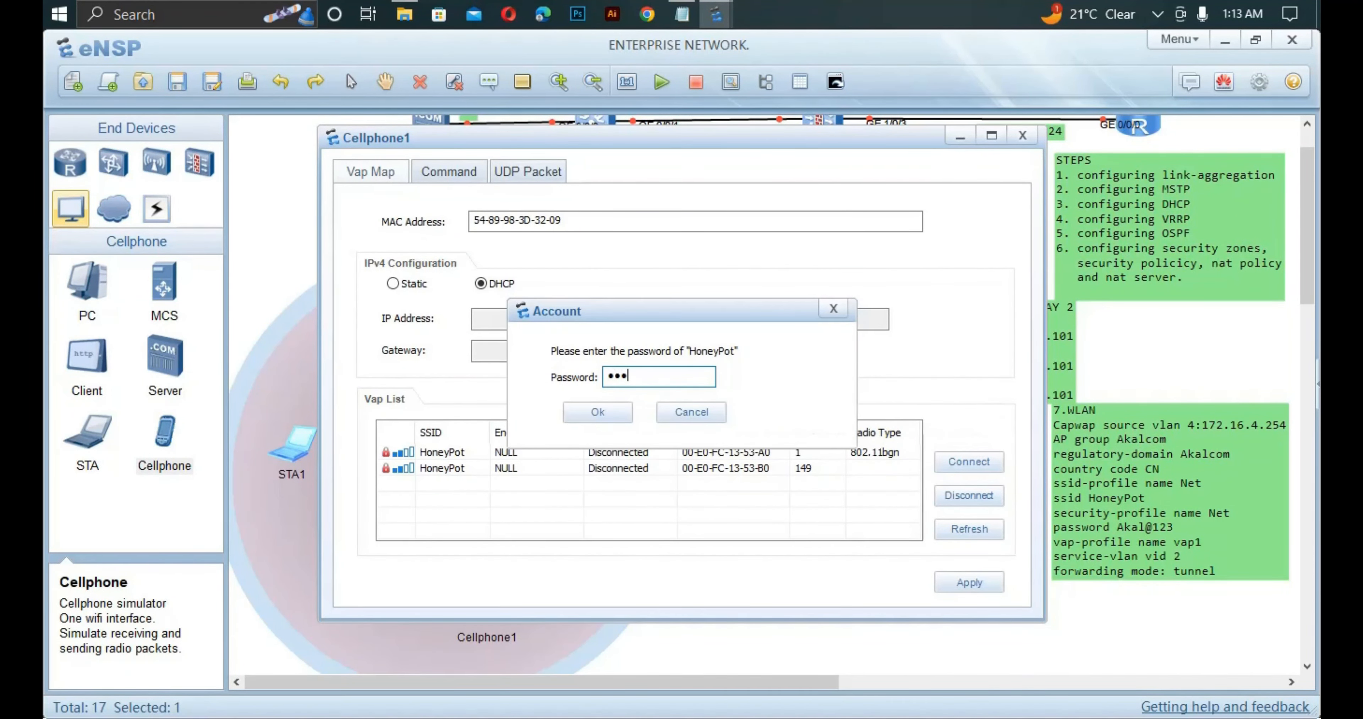
{"action": "type", "text": "l@123"}
{"action": "key", "text": "Return"}
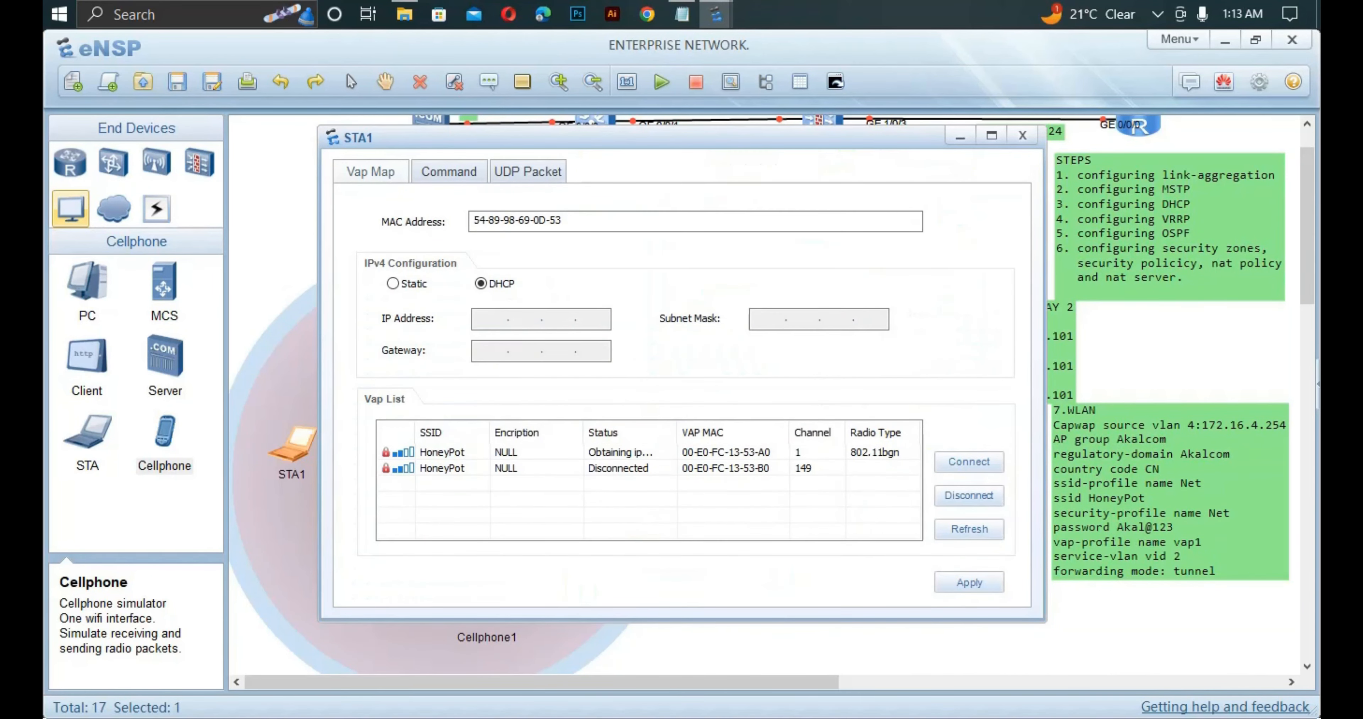
{"action": "key", "text": "Escape"}
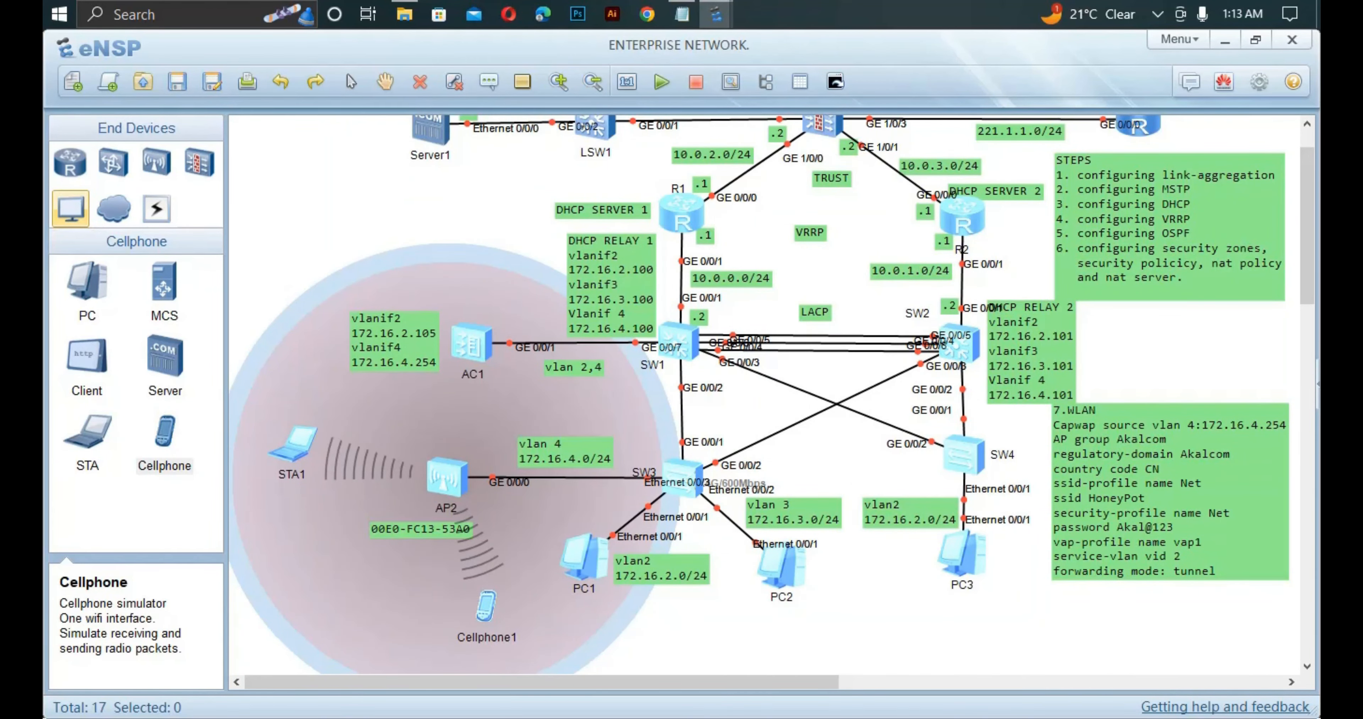
{"action": "double_click", "coordinate": [293, 447]}
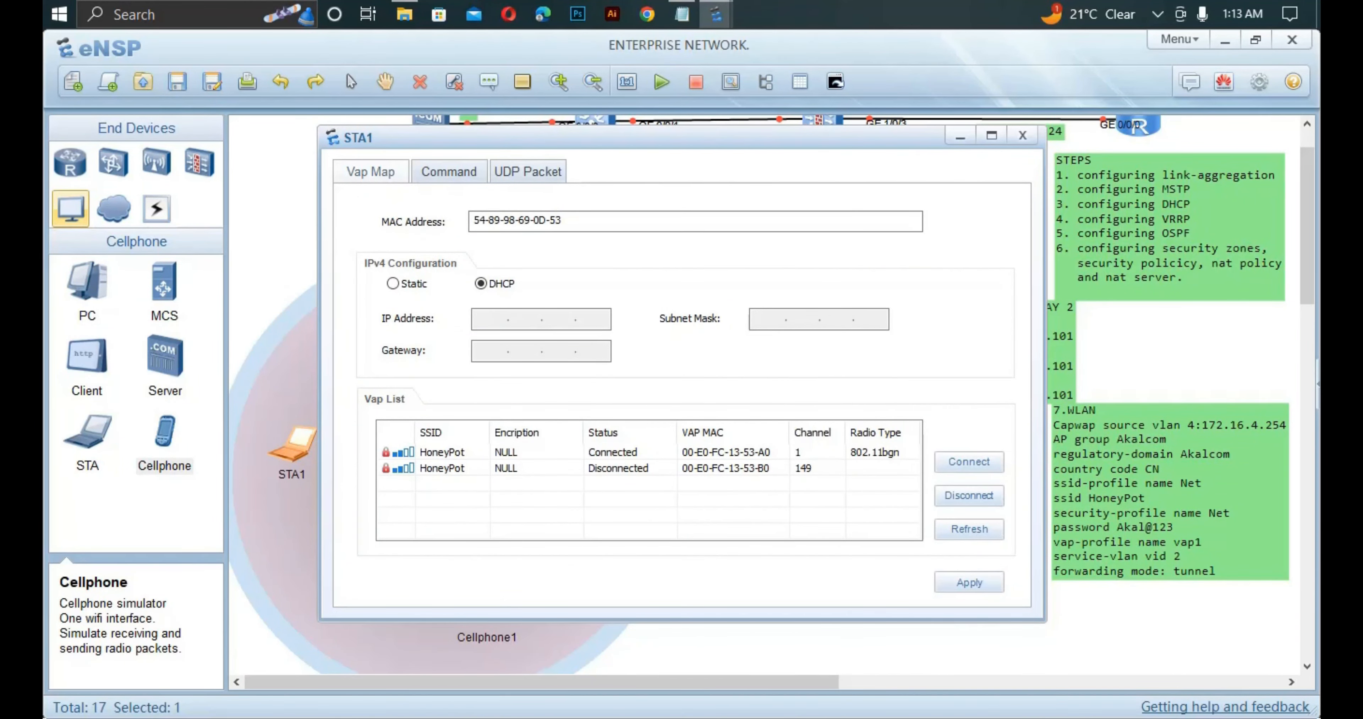
Run ipconfig on STA1 and confirm address 172.16.2.97 with gateway 172.16.2.254.
{"action": "left_click", "coordinate": [449, 171]}
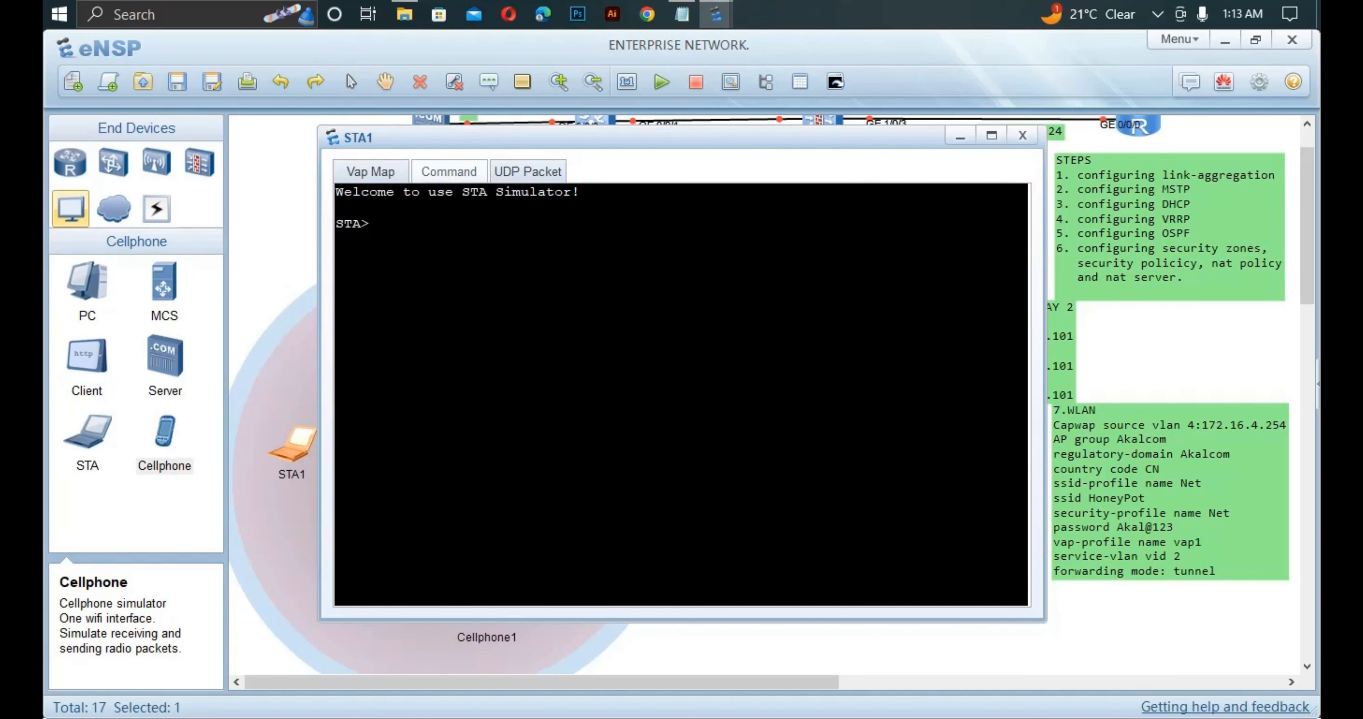
{"action": "type", "text": "ipconfig"}
{"action": "key", "text": "Return"}
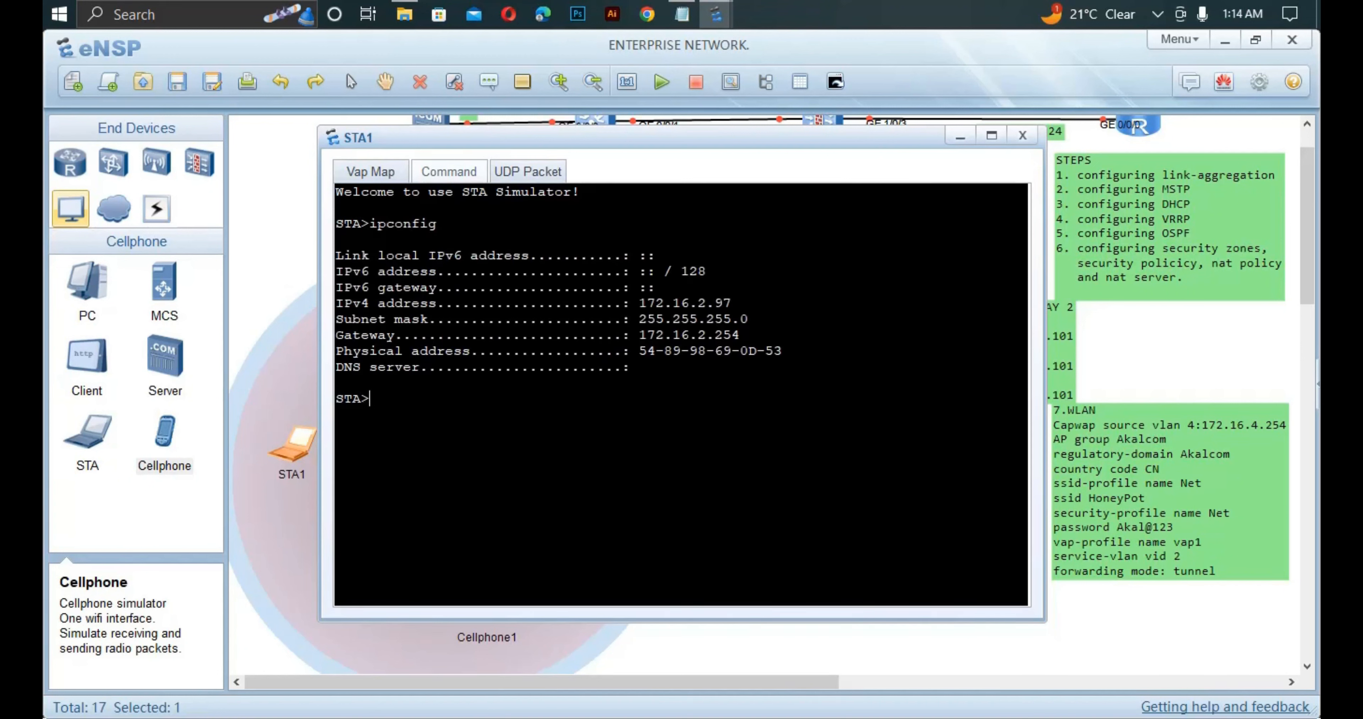
{"action": "left_click_drag", "start_coordinate": [733, 303], "coordinate": [639, 303]}
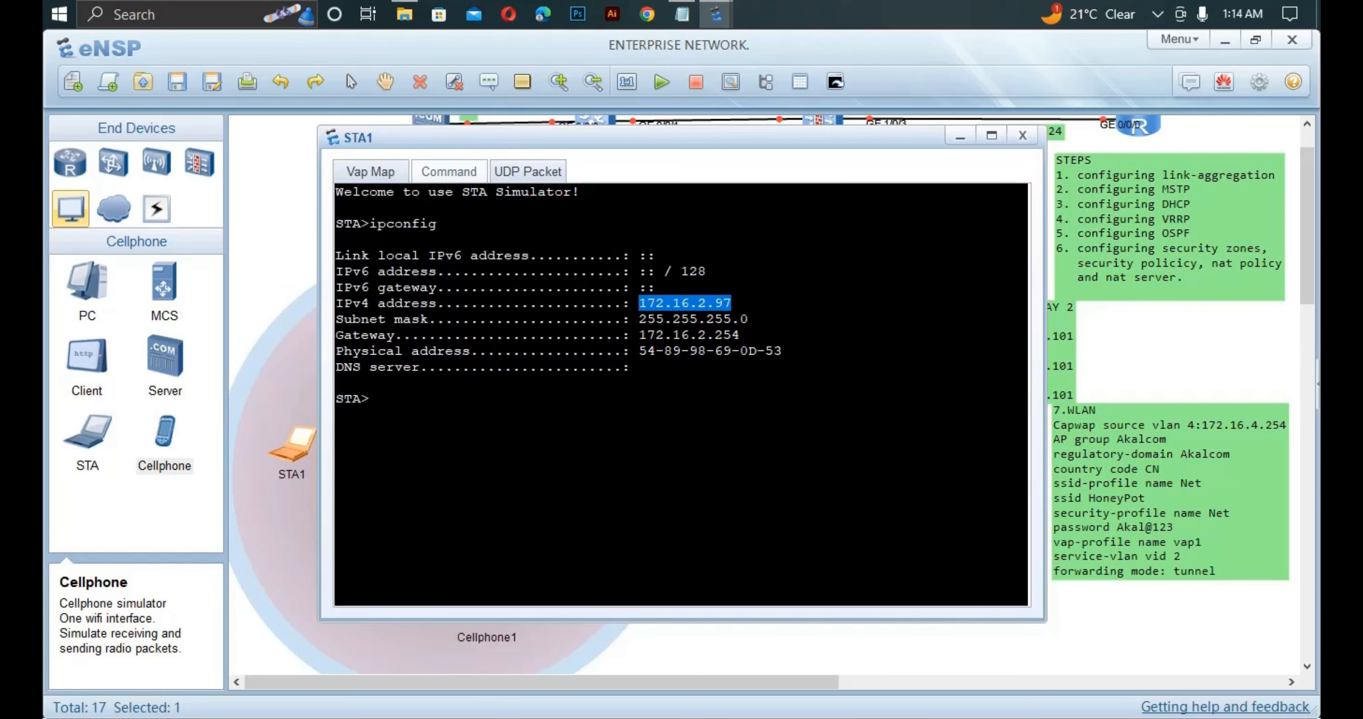
{"action": "key", "text": "ctrl+c"}
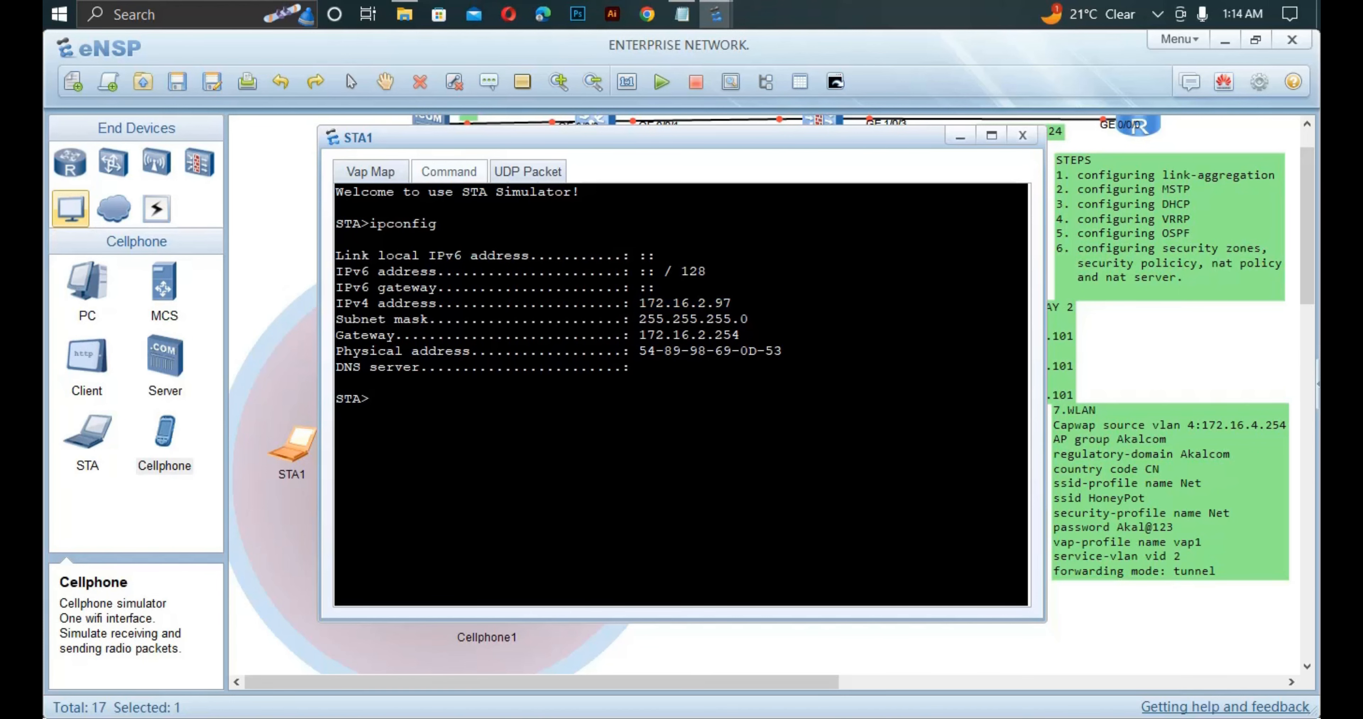
{"action": "key", "text": "alt+F4"}
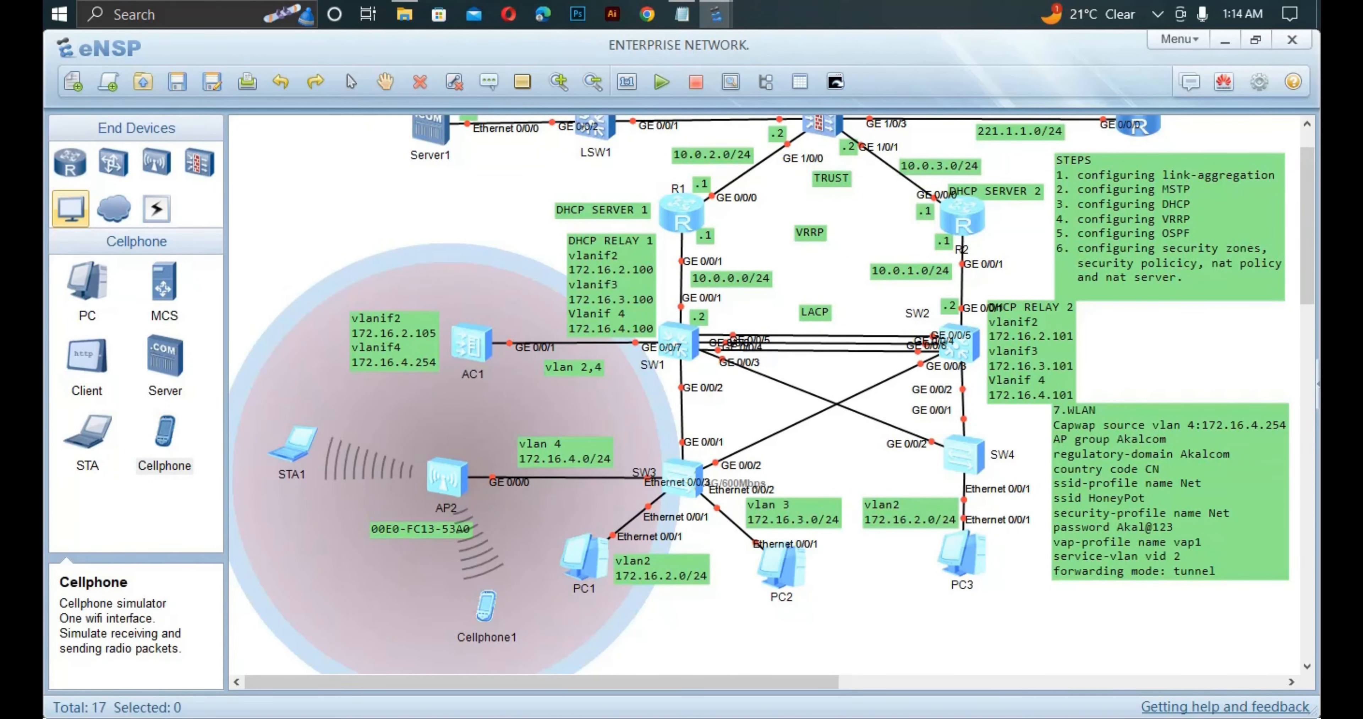
Ping 10.0.0.1 from STA1, which times out.
{"action": "double_click", "coordinate": [293, 446]}
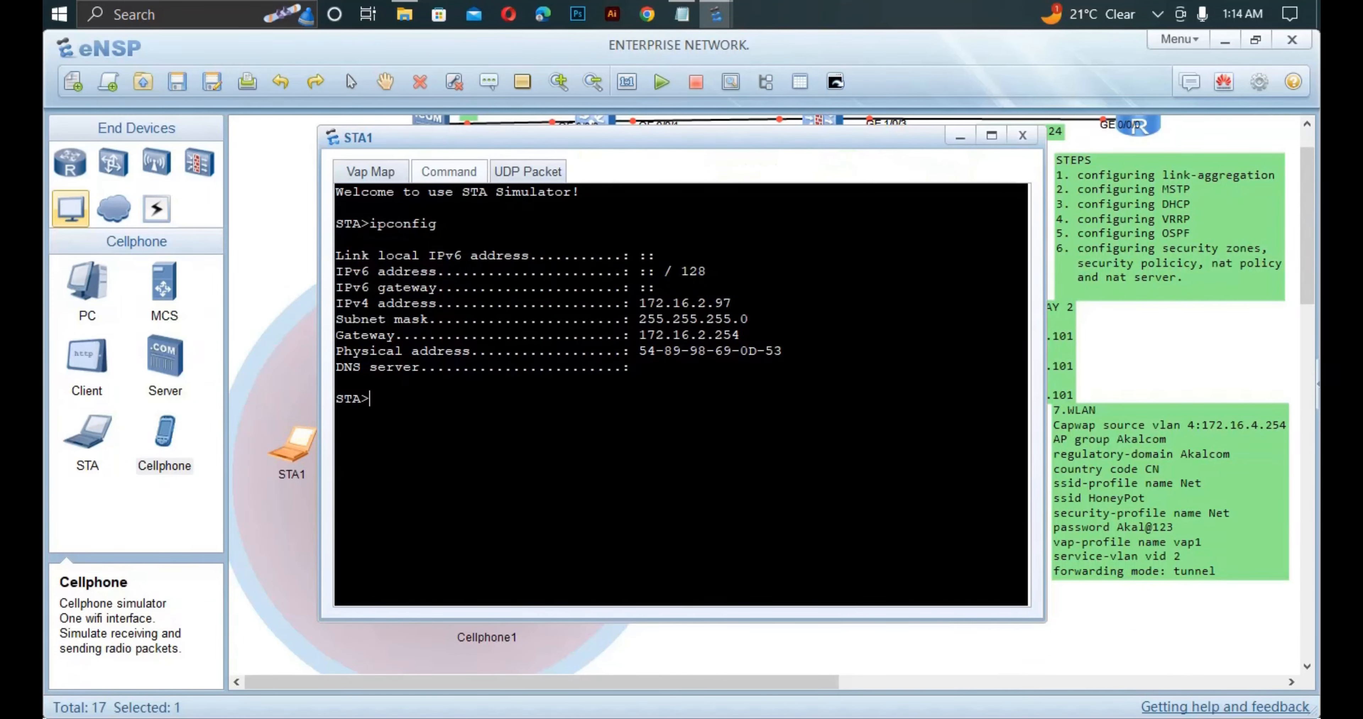
{"action": "type", "text": "pi ng"}
{"action": "key", "text": "BackSpace"}
{"action": "key", "text": "BackSpace"}
{"action": "key", "text": "BackSpace"}
{"action": "key", "text": "BackSpace"}
{"action": "type", "text": "ng 10.0.0.1"}
{"action": "key", "text": "Return"}
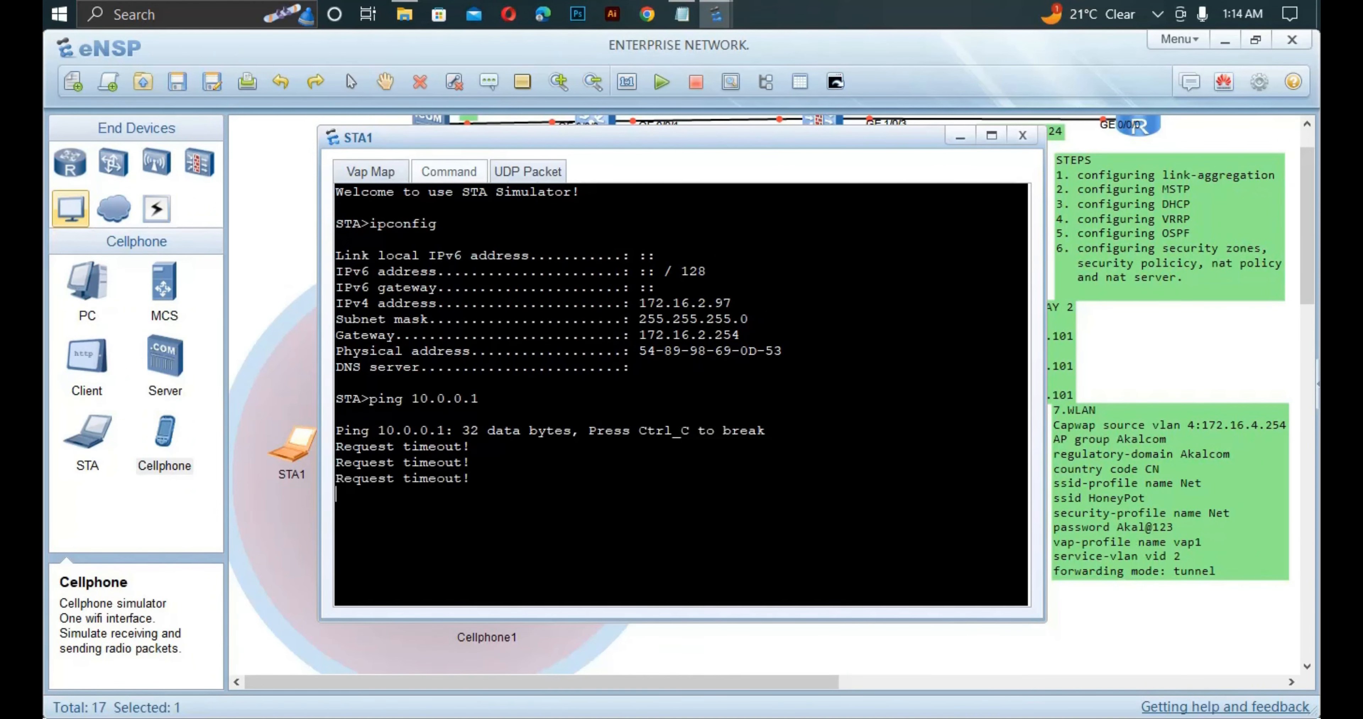
{"action": "left_click", "coordinate": [836, 649]}
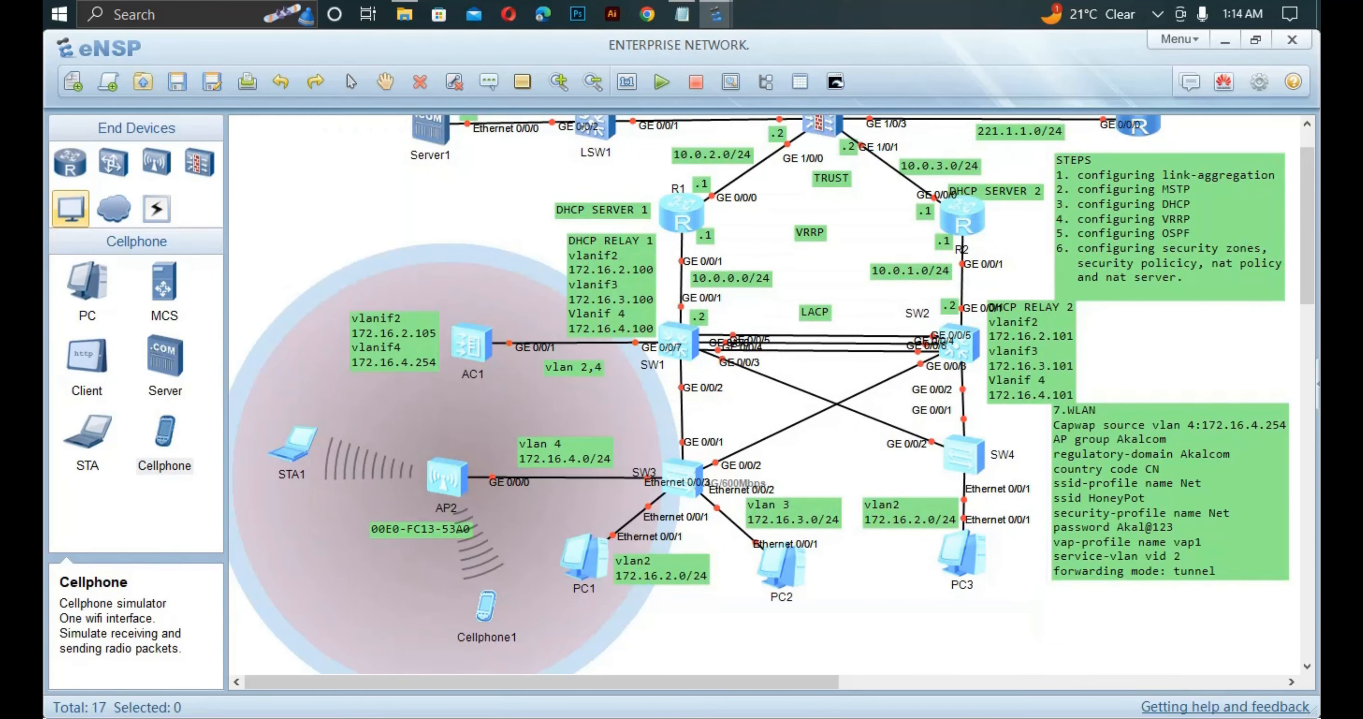
Run ipconfig on Cellphone1 and confirm its address 172.16.2.96.
{"action": "double_click", "coordinate": [486, 607]}
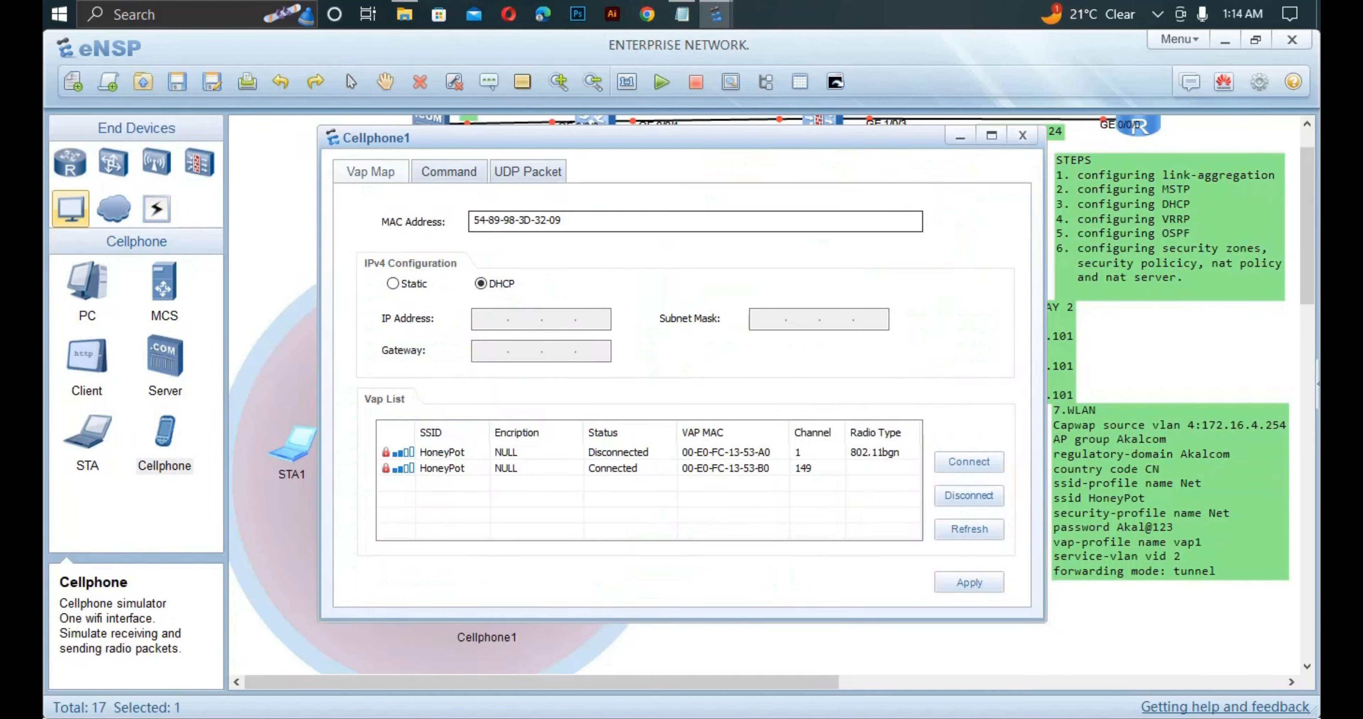
{"action": "left_click", "coordinate": [448, 172]}
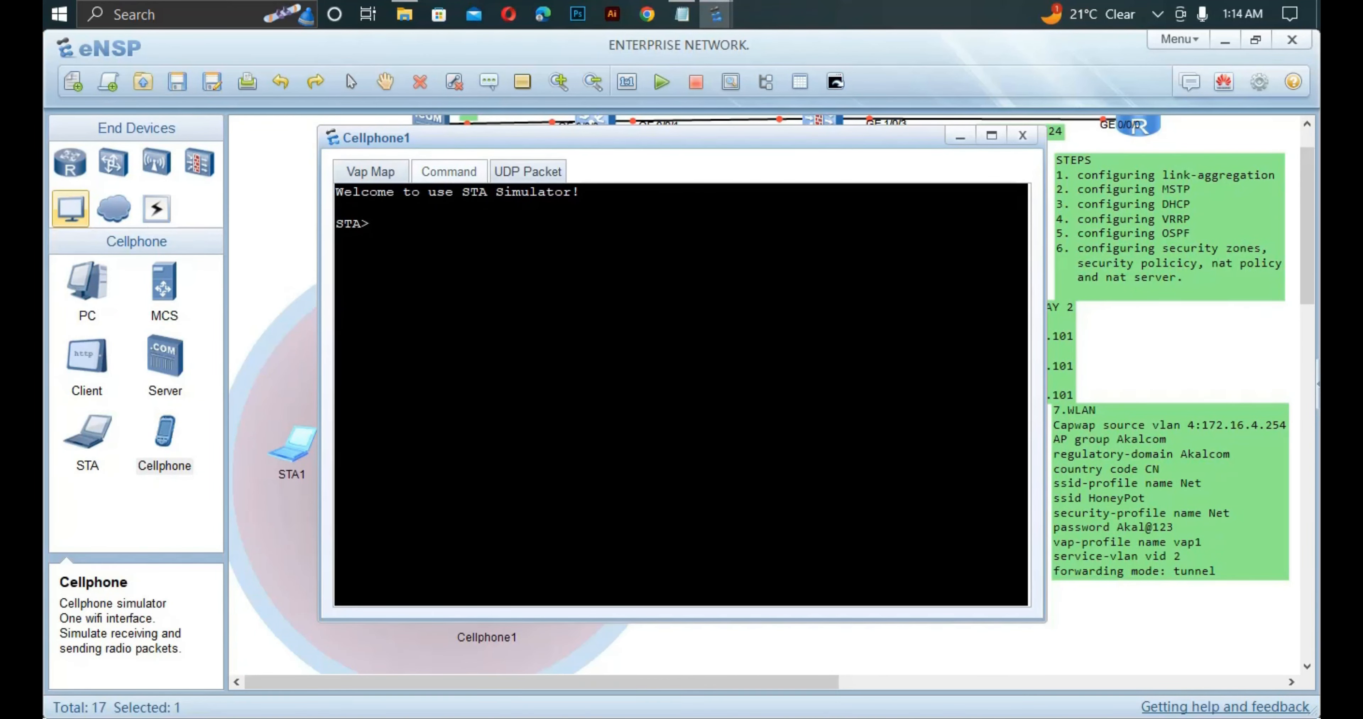
{"action": "type", "text": "ip config"}
{"action": "key", "text": "Return"}
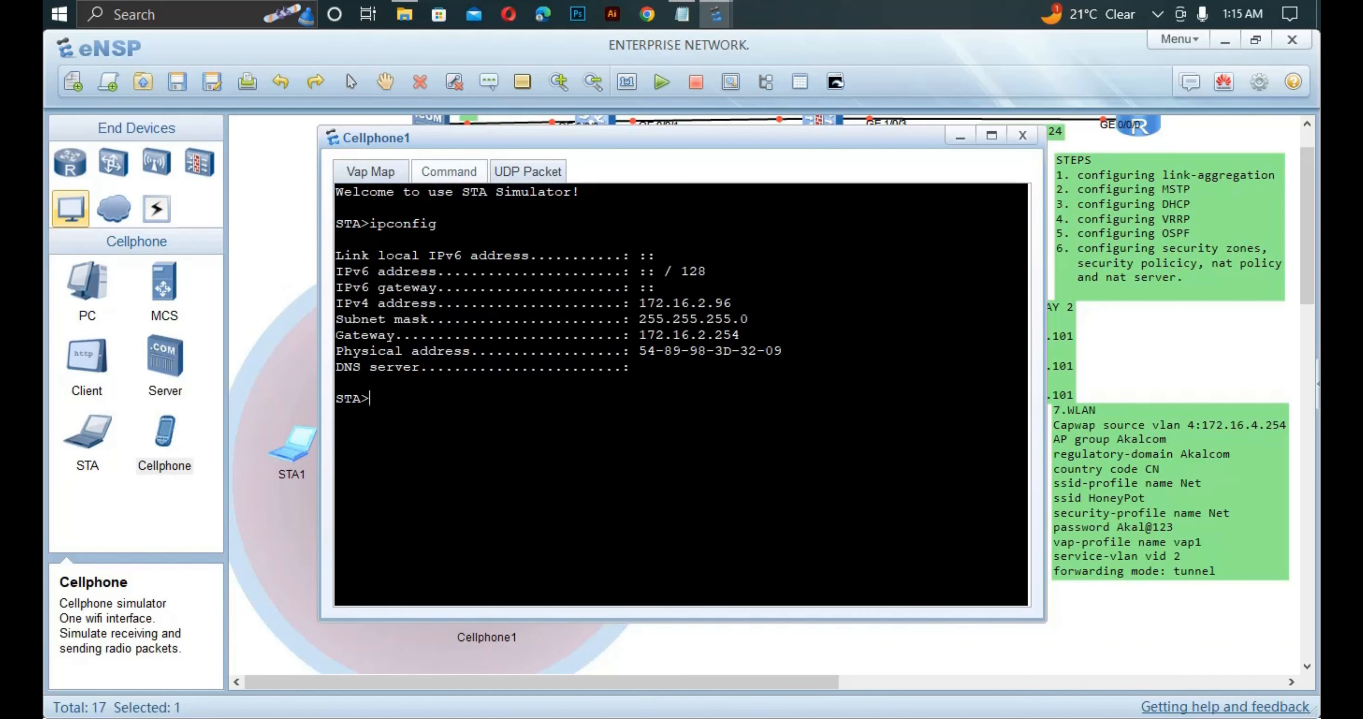
{"action": "left_click_drag", "start_coordinate": [647, 304], "coordinate": [733, 304]}
{"action": "left_click_drag", "start_coordinate": [647, 304], "coordinate": [639, 303]}
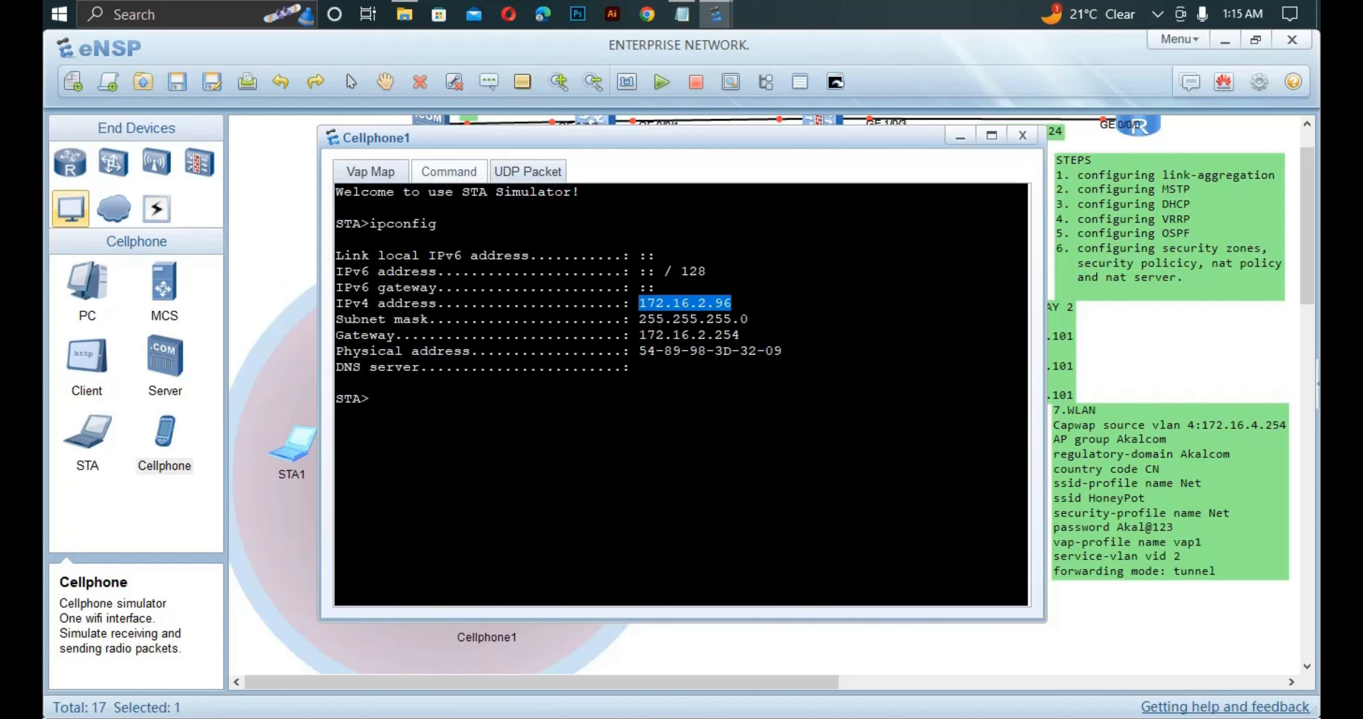
{"action": "left_click", "coordinate": [846, 651]}
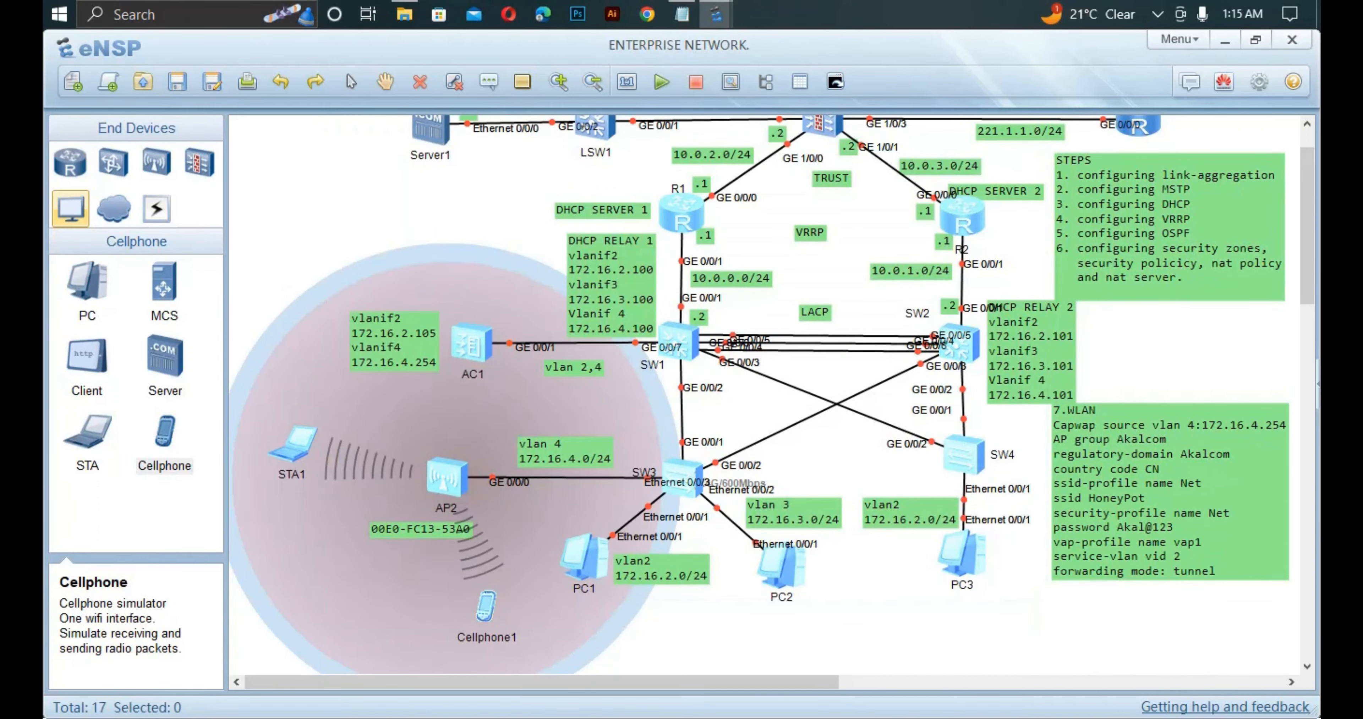
Ping 10.0.0.2 and 10.0.0.1 from STA1's console.
{"action": "type", "text": "2"}
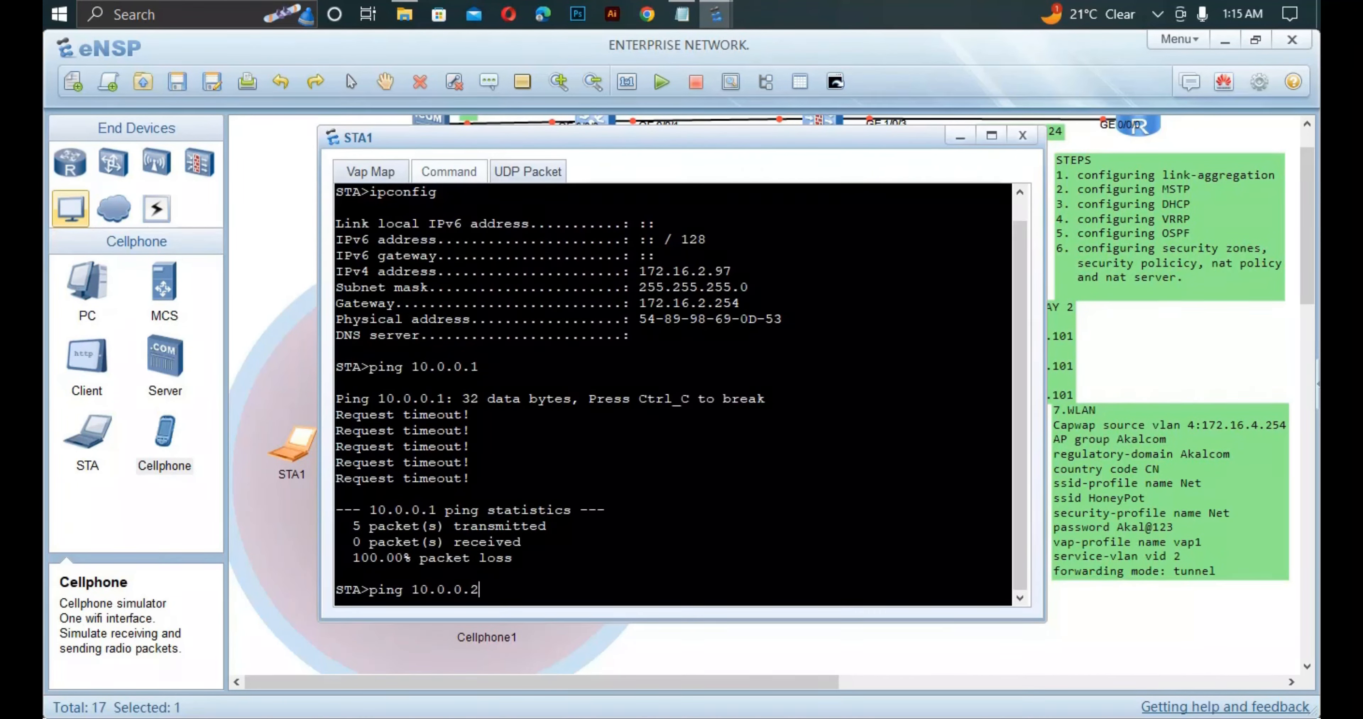
{"action": "key", "text": "Return"}
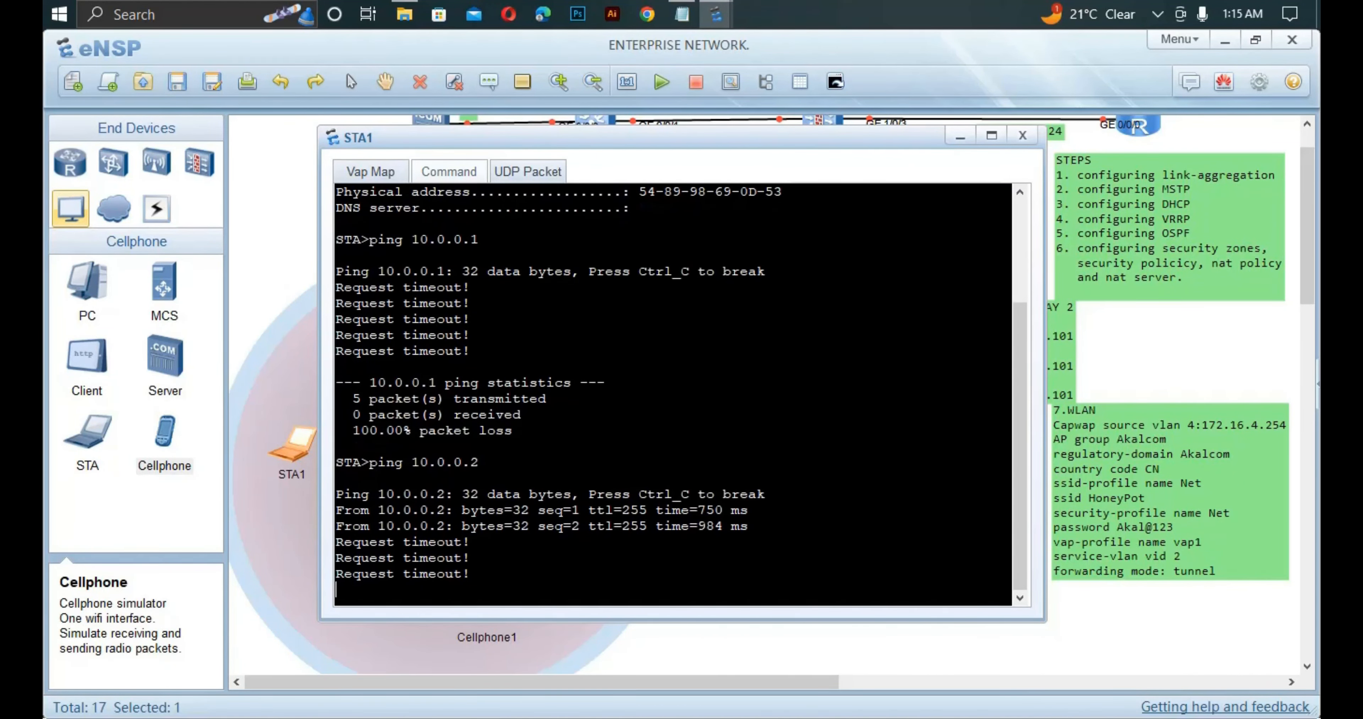
{"action": "key", "text": "Up"}
{"action": "key", "text": "Up"}
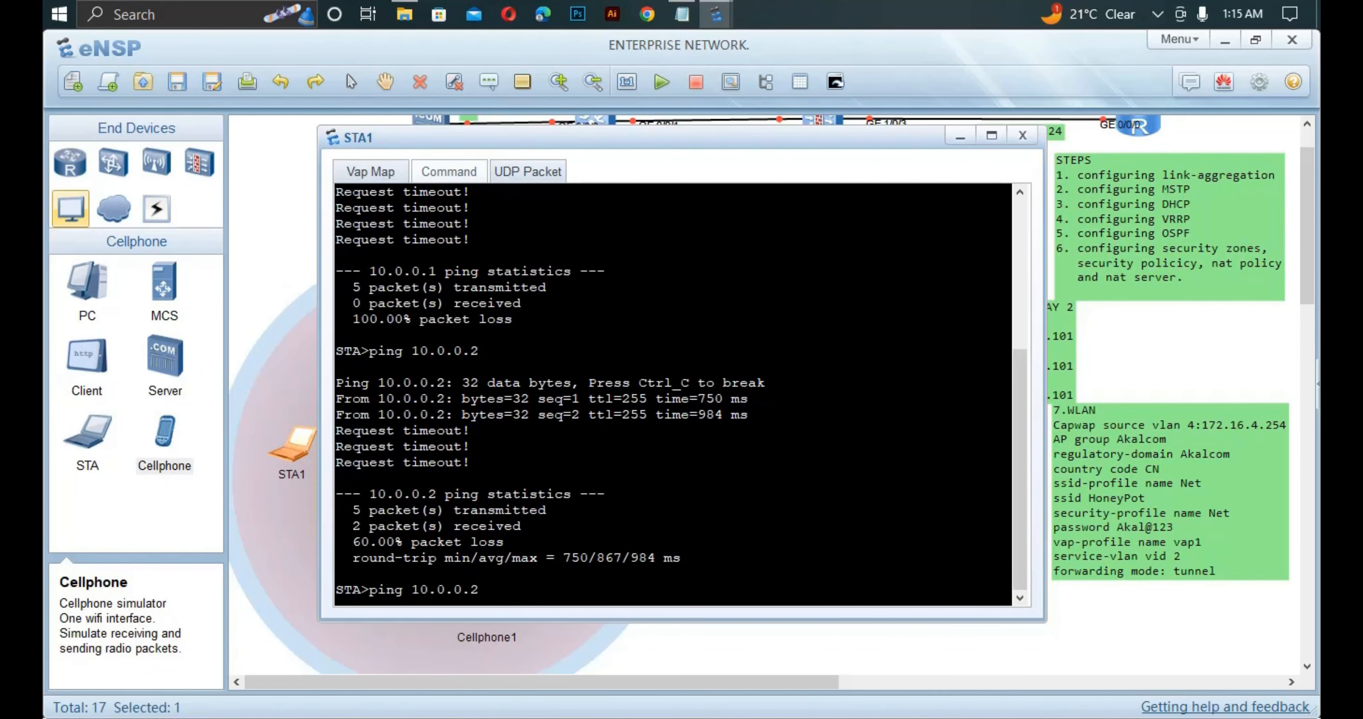
{"action": "key", "text": "Return"}
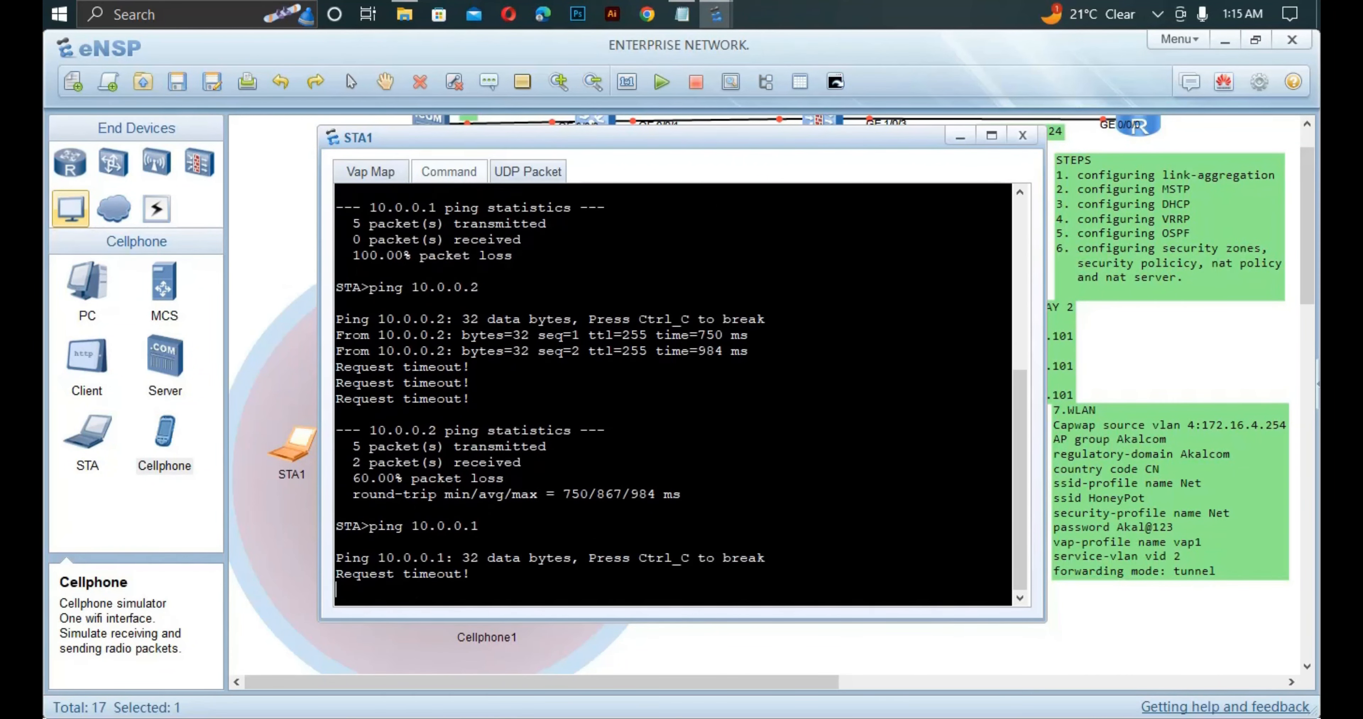
{"action": "key", "text": "Up"}
{"action": "key", "text": "Up"}
{"action": "key", "text": "Return"}
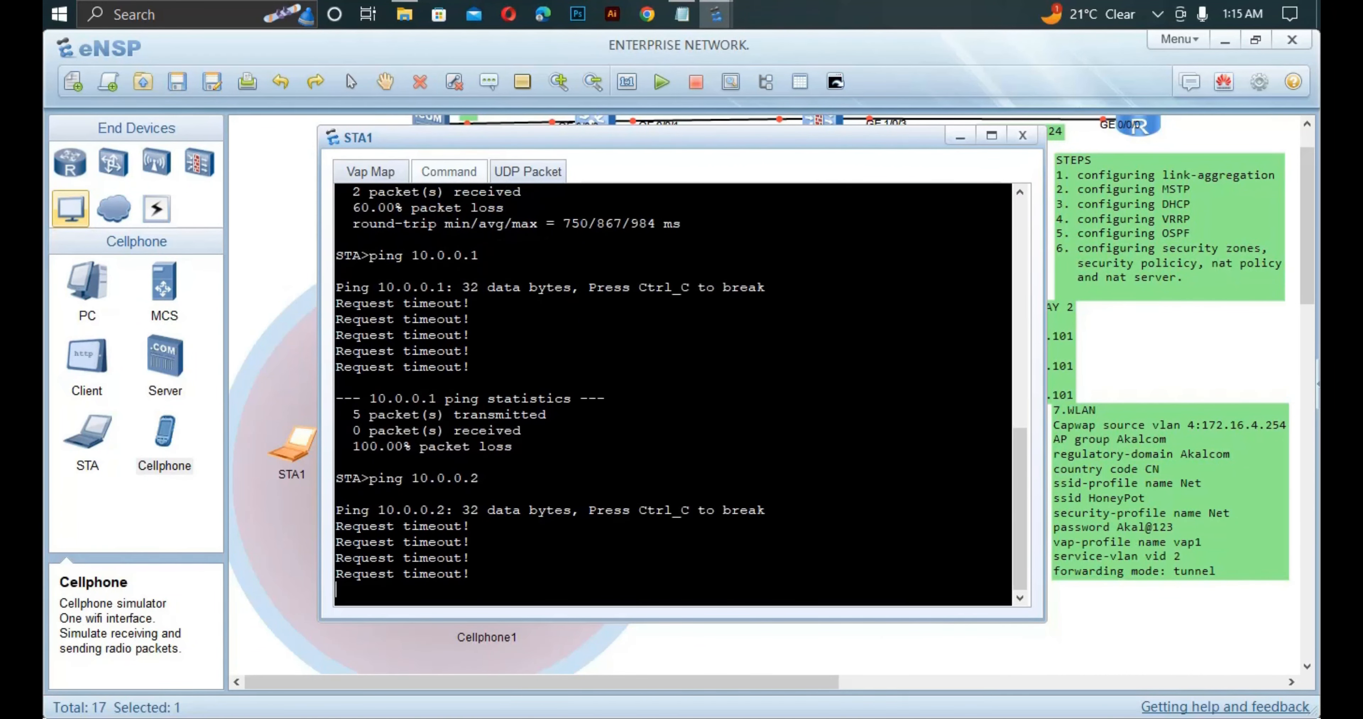
{"action": "left_click", "coordinate": [847, 648]}
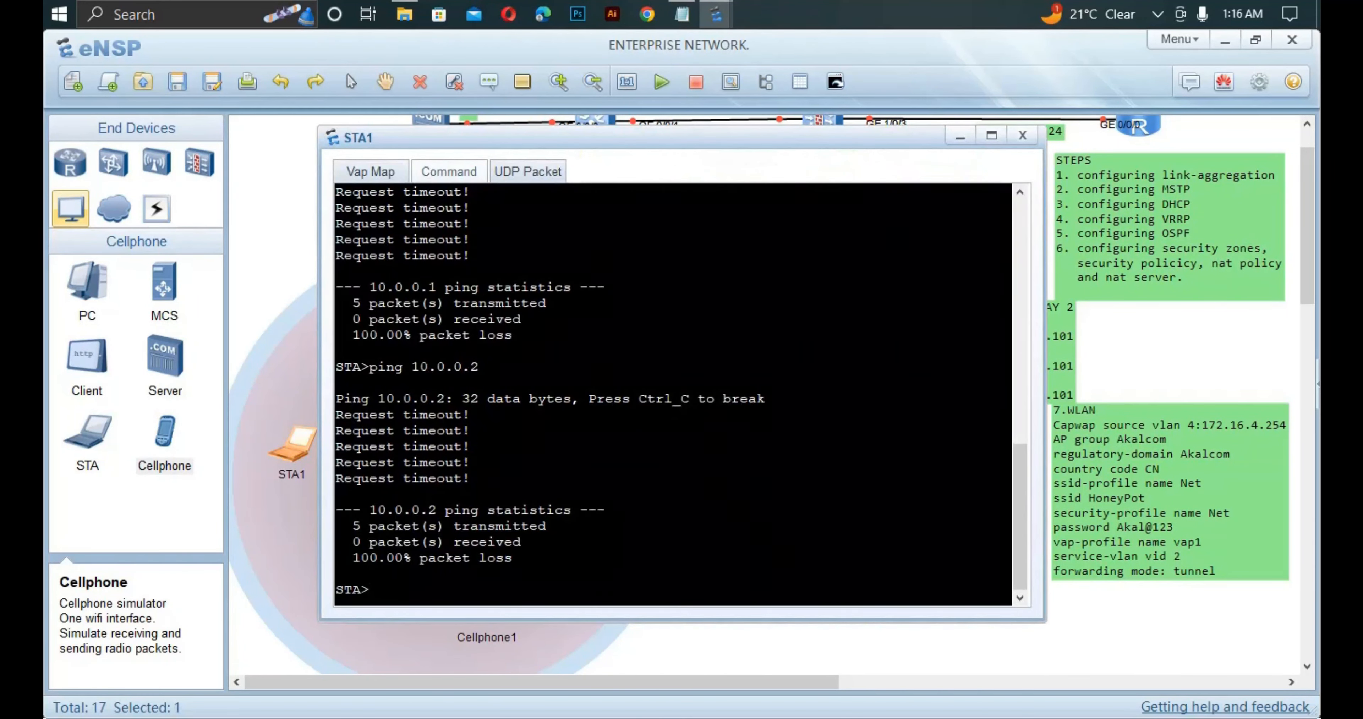
Rerun the pings to 10.0.0.2 and 10.0.0.1, getting 4 of 5 replies.
{"action": "key", "text": "Up"}
{"action": "key", "text": "Return"}
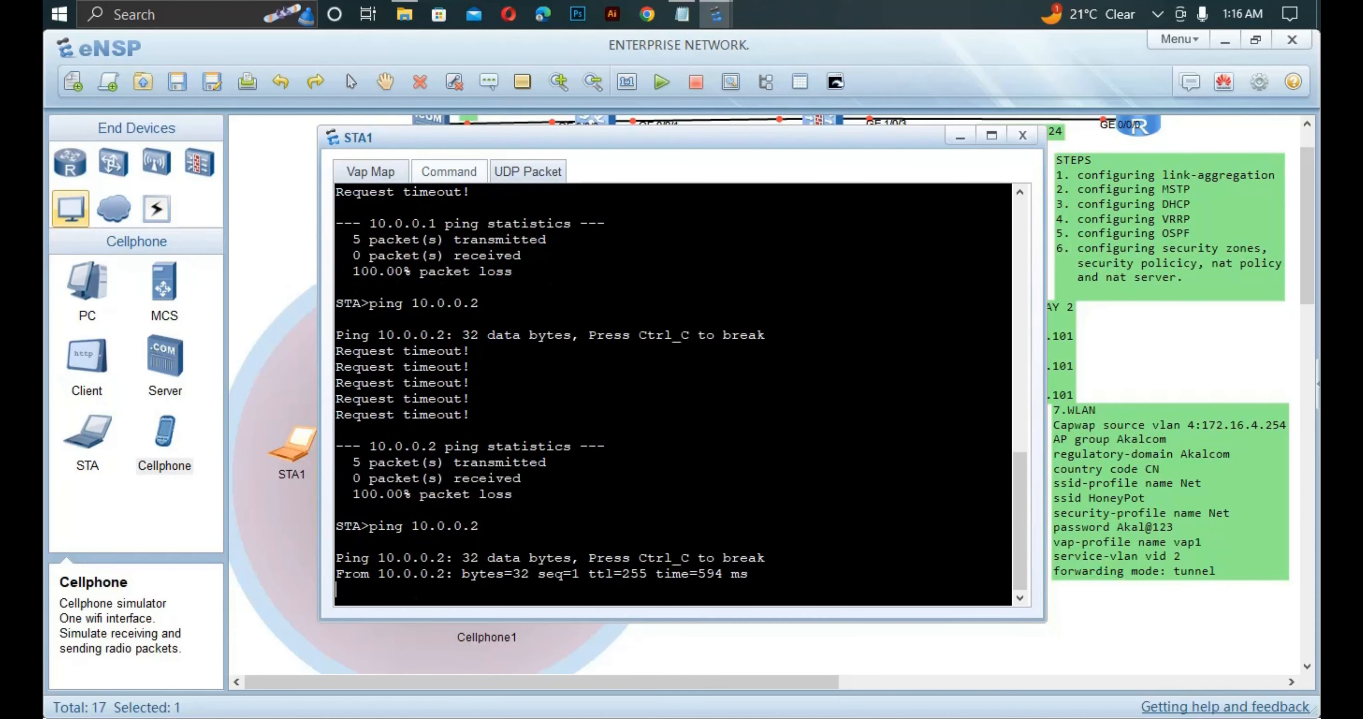
{"action": "key", "text": "Up"}
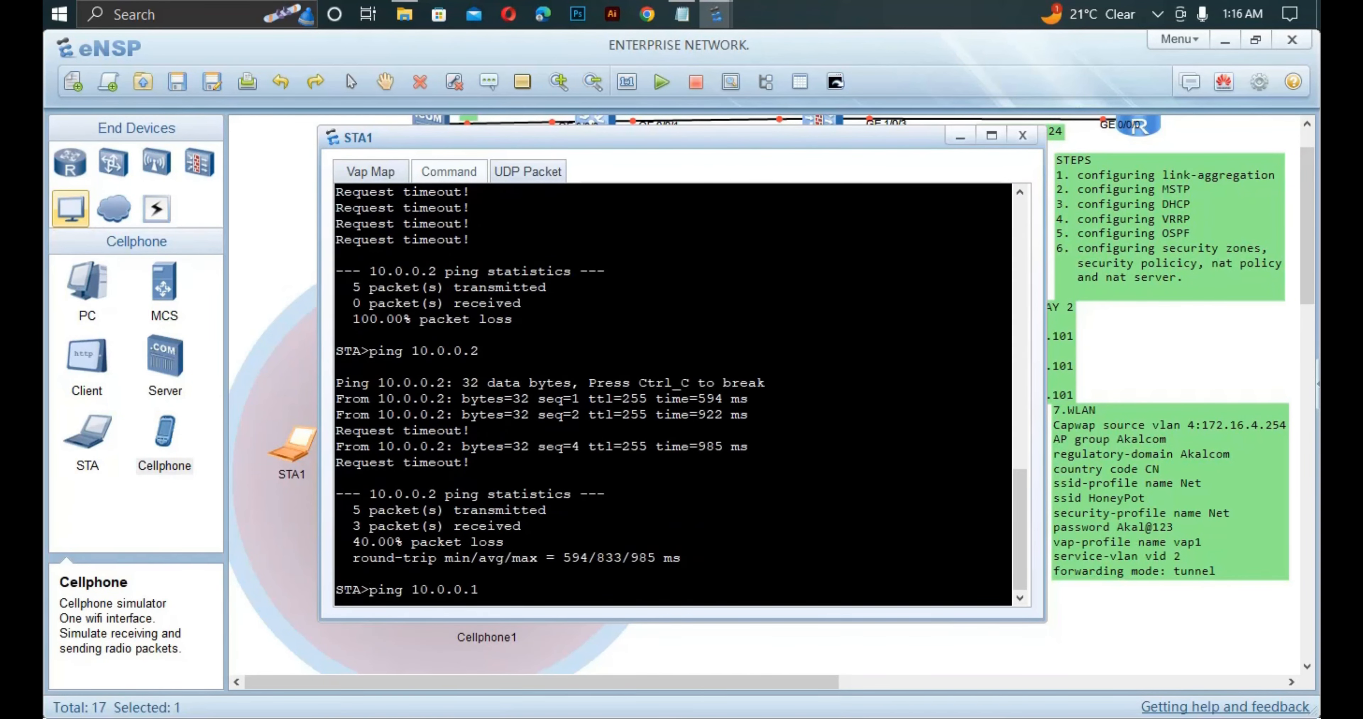
{"action": "key", "text": "BackSpace"}
{"action": "type", "text": "1"}
{"action": "key", "text": "Return"}
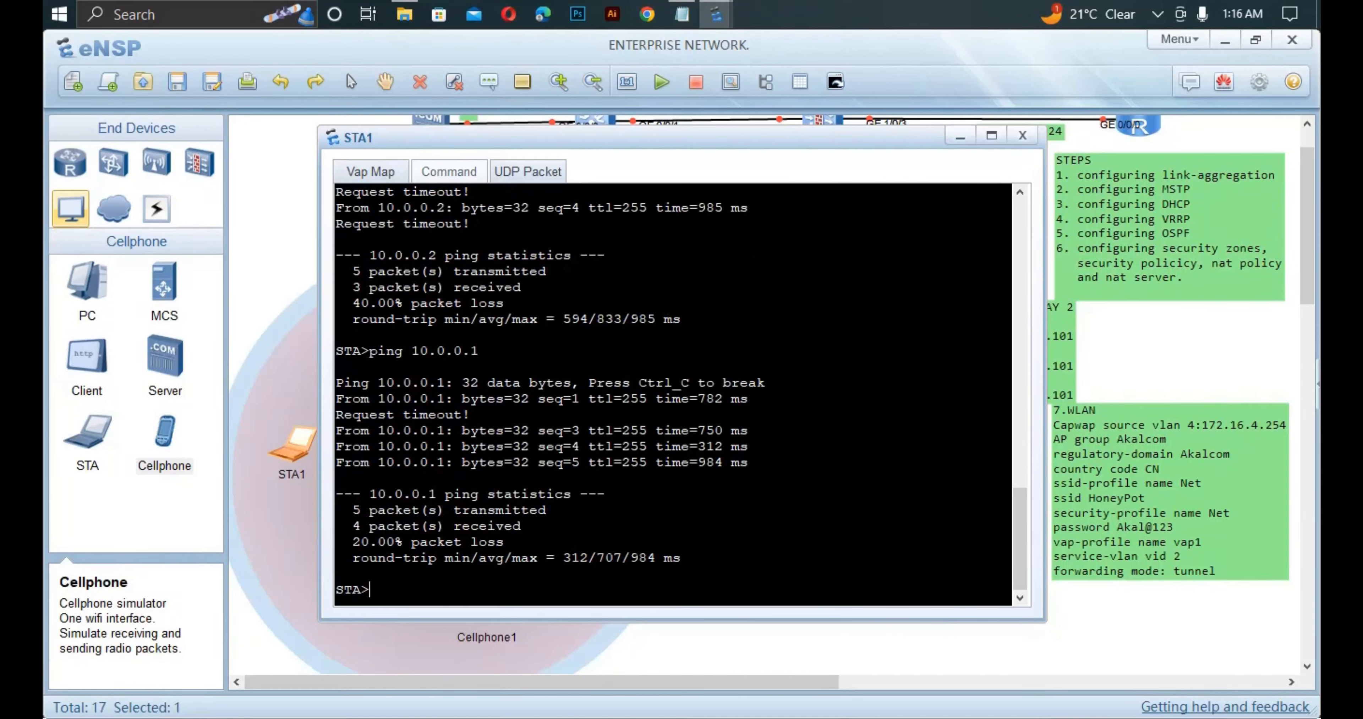
{"action": "left_click", "coordinate": [794, 649]}
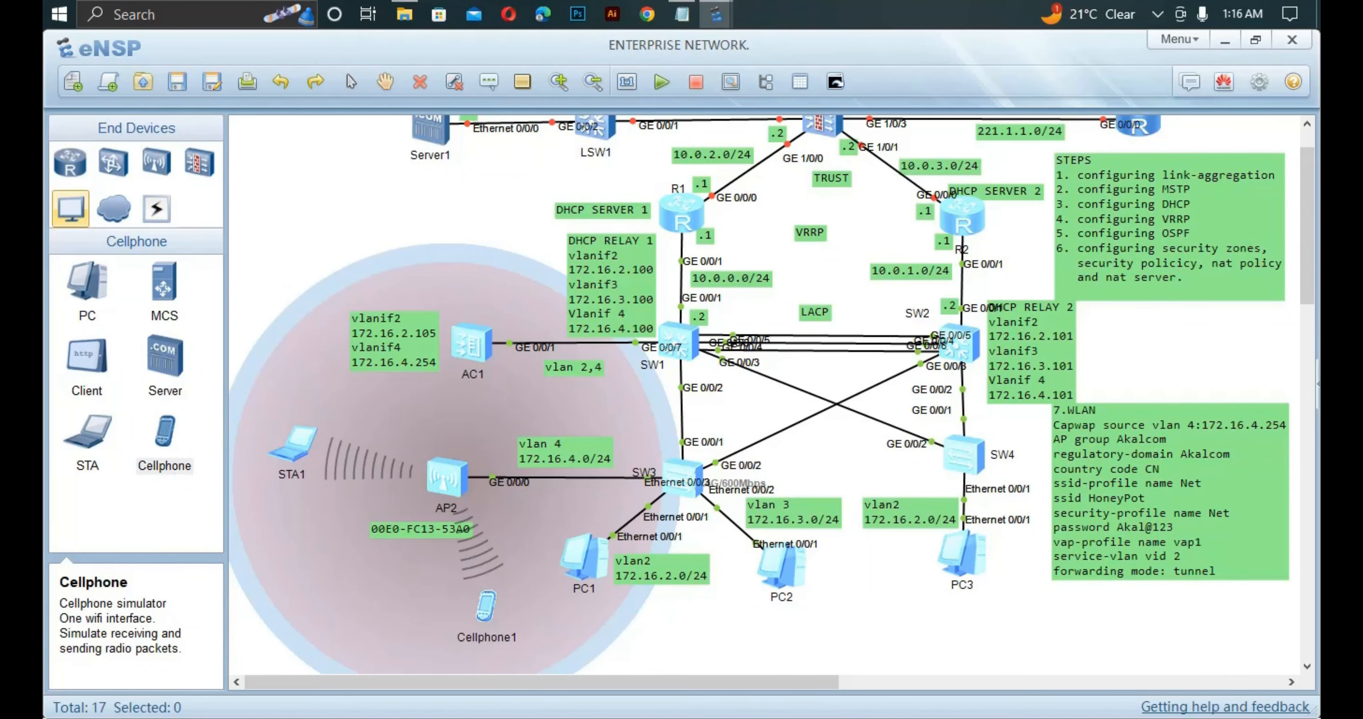
Run save on AC1, confirm with y, and close its console.
{"action": "double_click", "coordinate": [471, 343]}
{"action": "key", "text": "Return"}
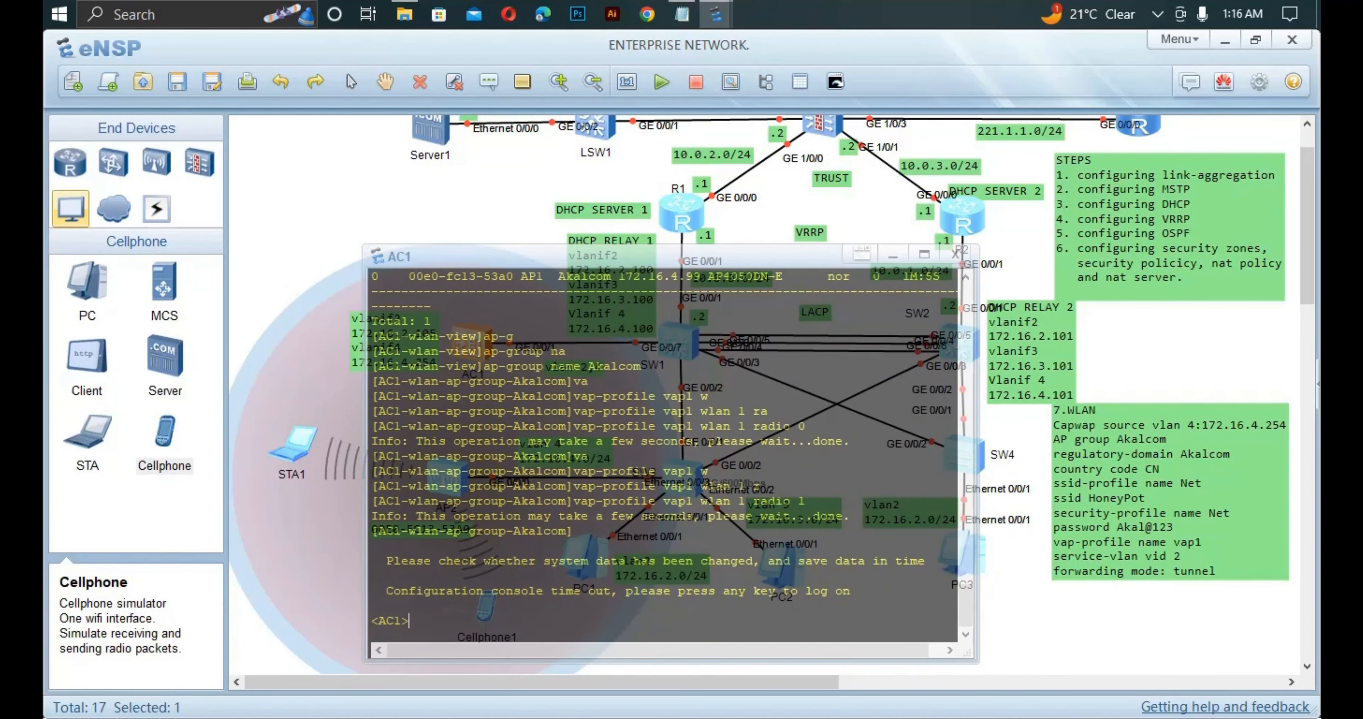
{"action": "type", "text": "save"}
{"action": "key", "text": "Return"}
{"action": "type", "text": "y"}
{"action": "key", "text": "Return"}
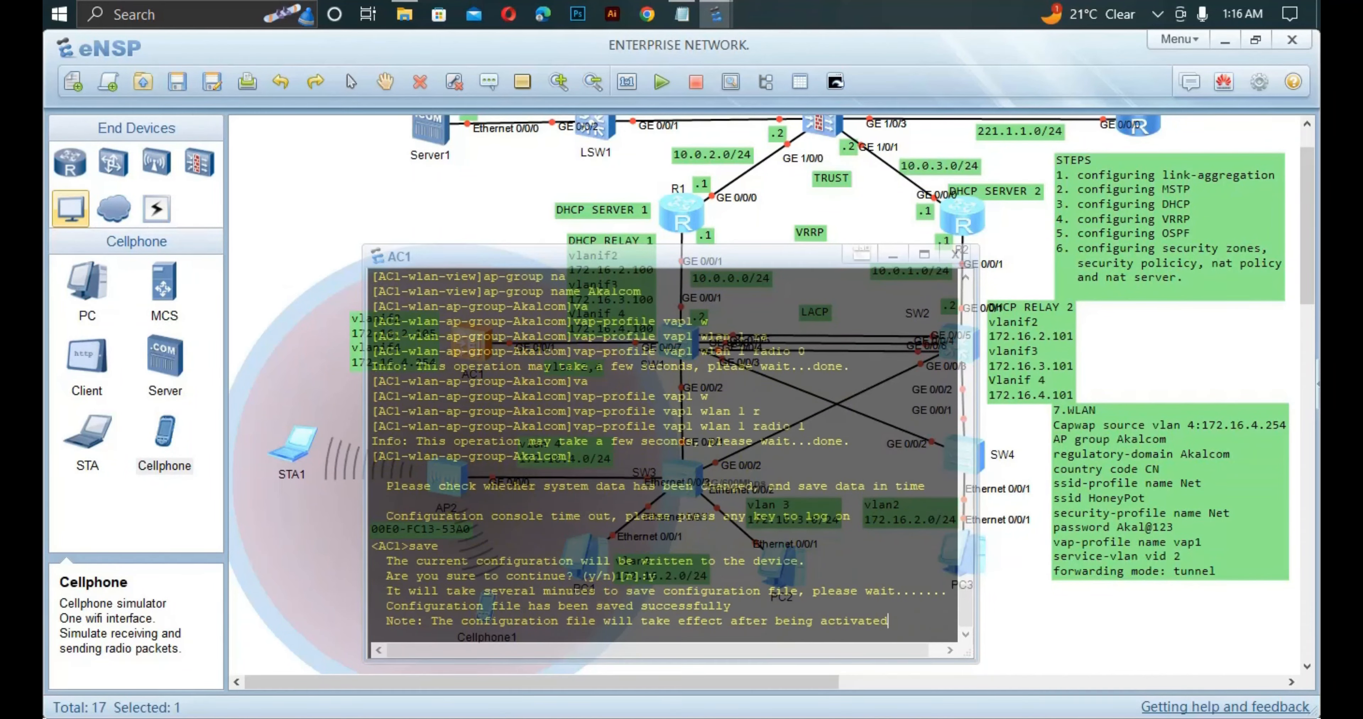
{"action": "left_click", "coordinate": [177, 82]}
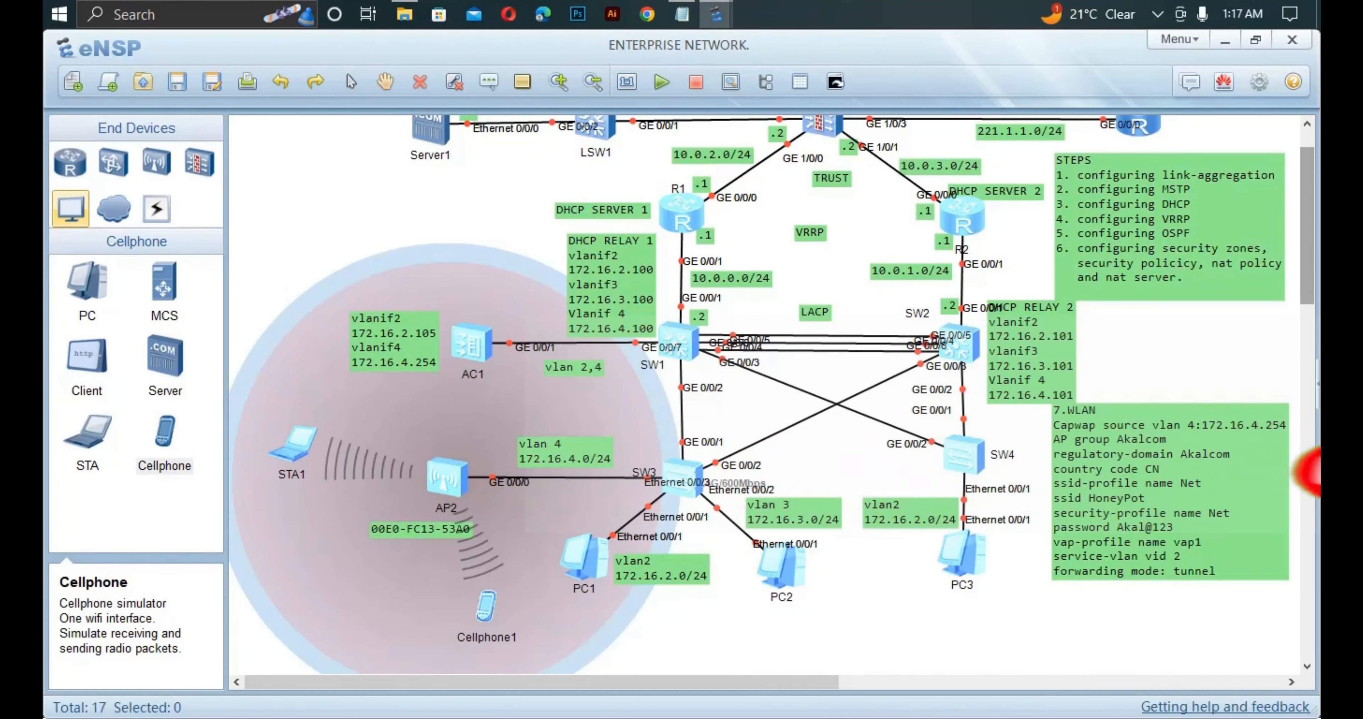
Scroll the topology up to bring FW1, LSW1, Server1 and R3 into view.
{"action": "scroll", "coordinate": [772, 395], "scroll_direction": "up", "scroll_amount": 1}
{"action": "scroll", "coordinate": [772, 394], "scroll_direction": "up", "scroll_amount": 2}
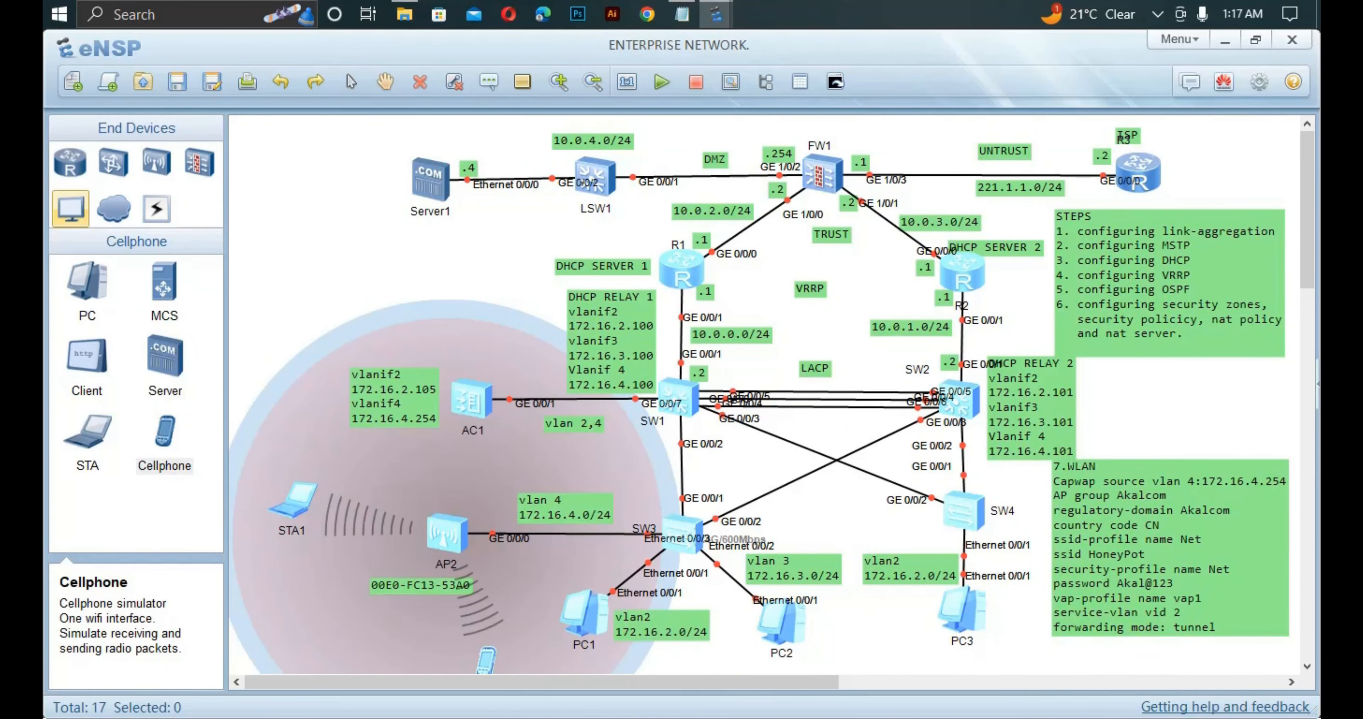
{"action": "scroll", "coordinate": [772, 395], "scroll_direction": "down", "scroll_amount": 3}
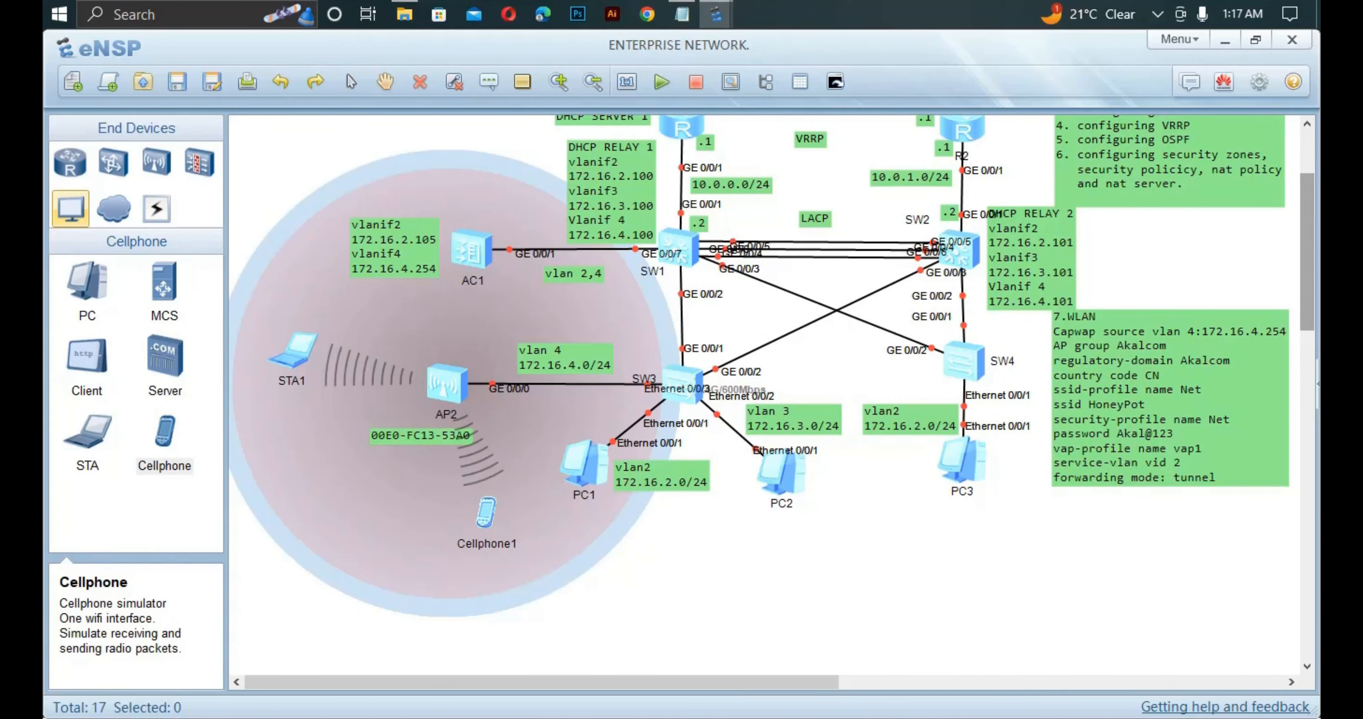
{"action": "scroll", "coordinate": [772, 394], "scroll_direction": "up", "scroll_amount": 3}
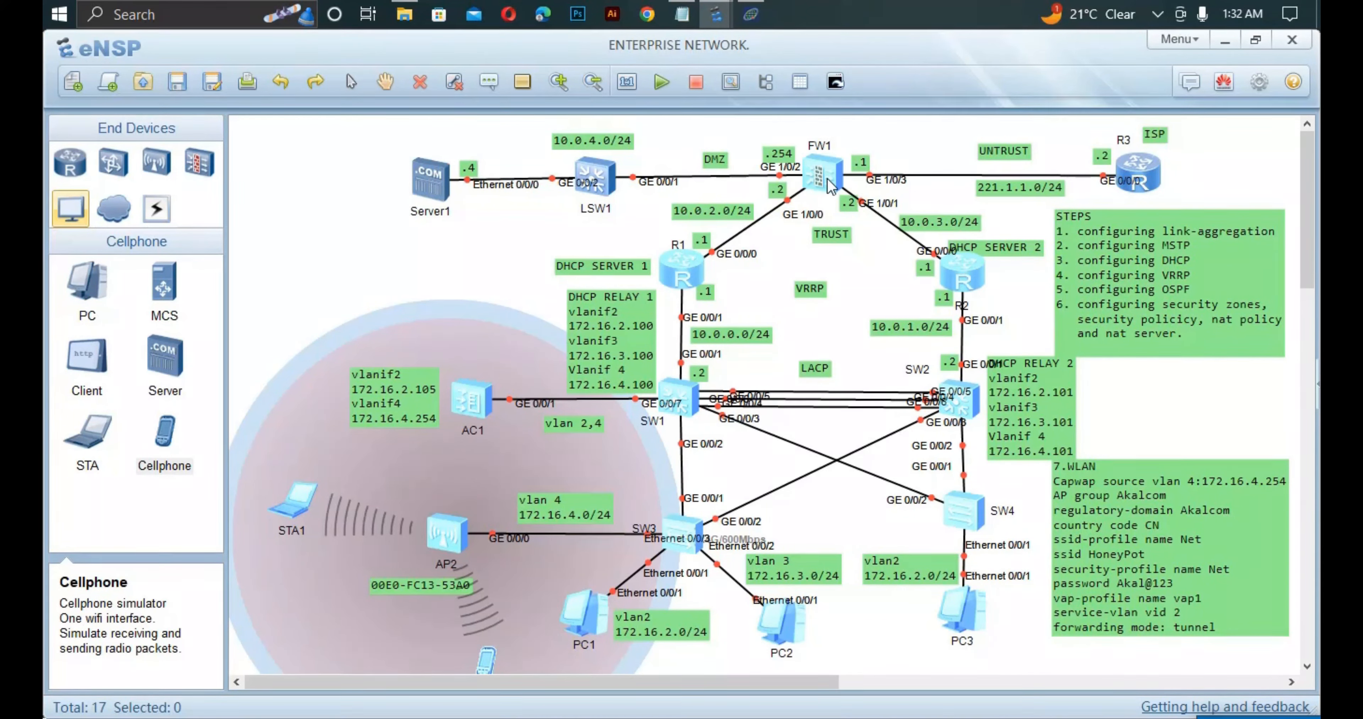
Open FW1's console and silence terminal log messages with u t m.
{"action": "double_click", "coordinate": [828, 182]}
{"action": "left_click", "coordinate": [831, 185]}
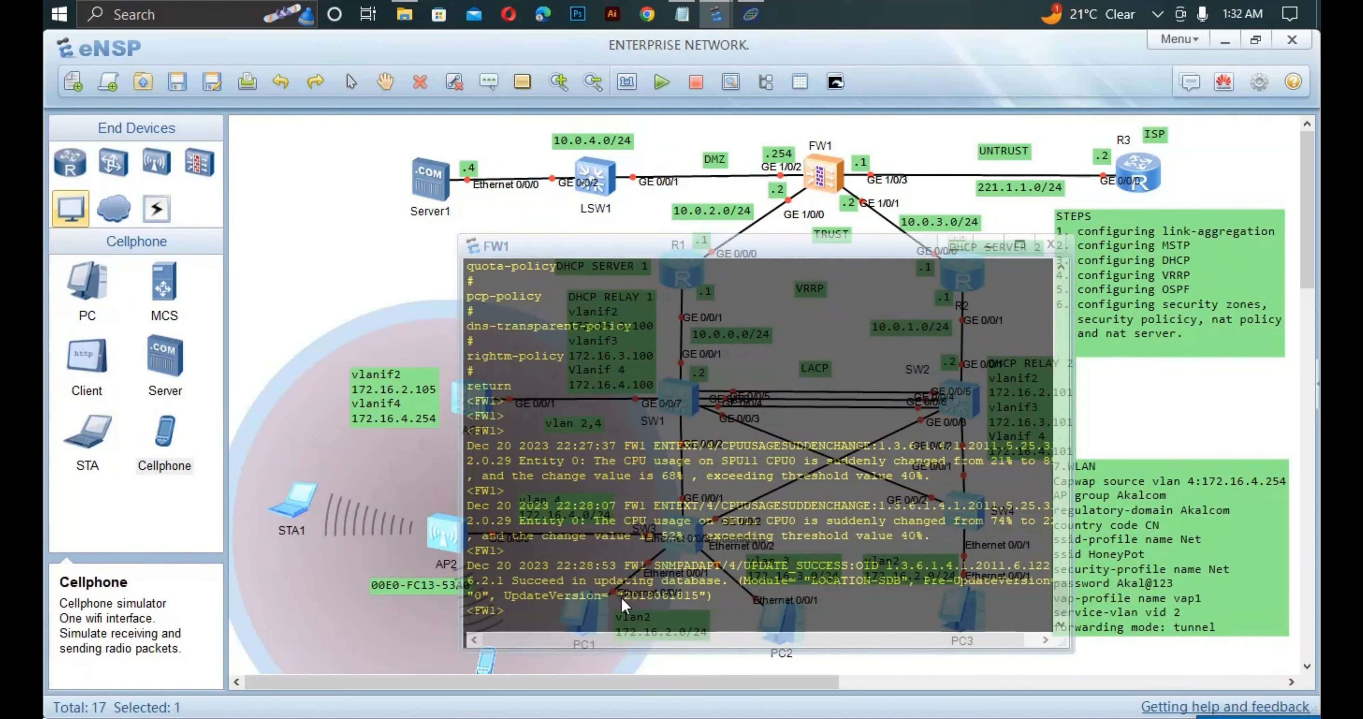
{"action": "type", "text": "u t m"}
{"action": "key", "text": "Return"}
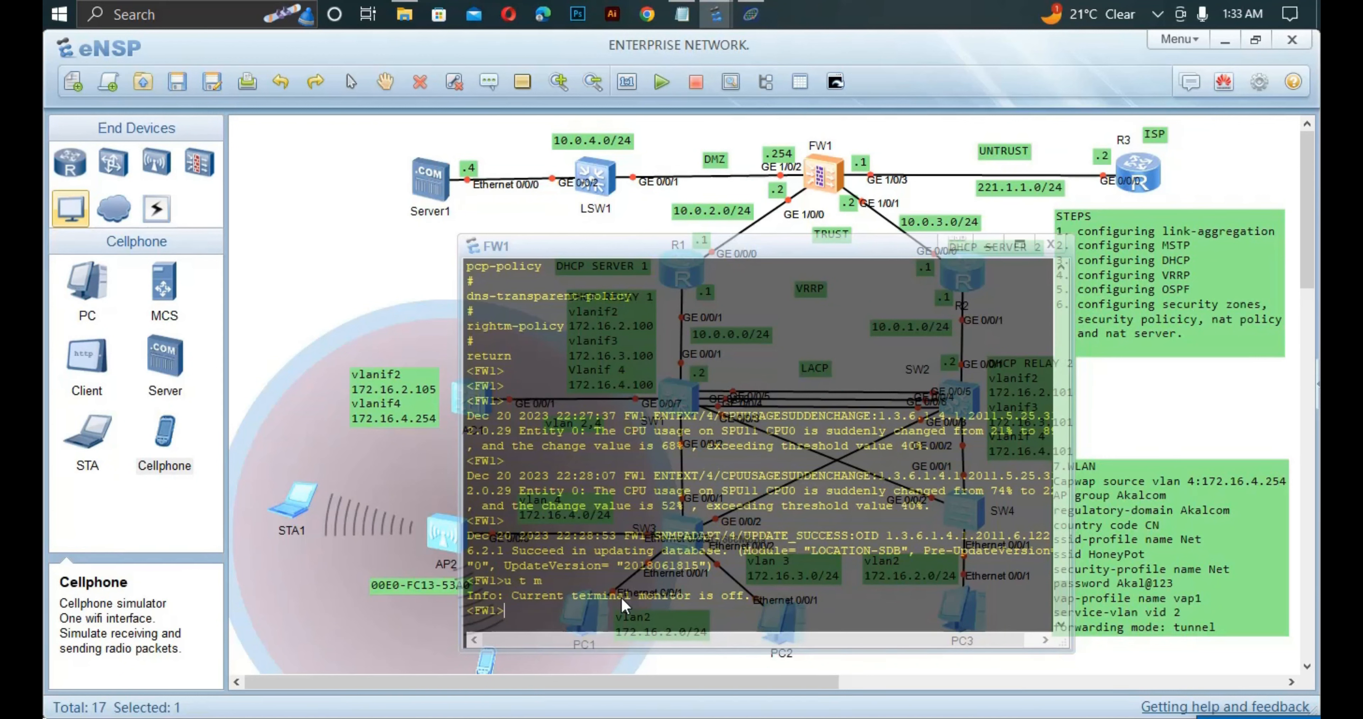
List FW1's current configuration through interfaces, zones and the still-empty policy sections.
{"action": "type", "text": "dis cu"}
{"action": "key", "text": "Return"}
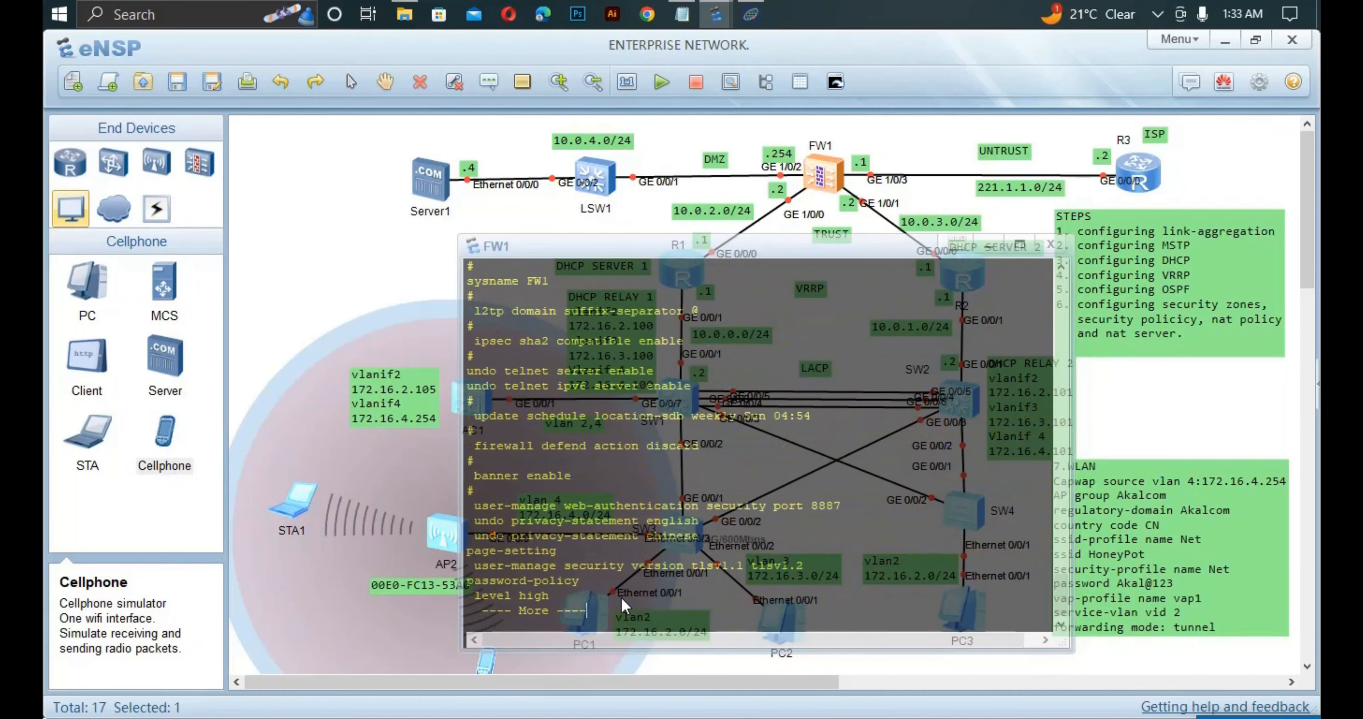
{"action": "key", "text": "Return"}
{"action": "key", "text": "Return"}
{"action": "key", "text": "Return"}
{"action": "key", "text": "Return"}
{"action": "key", "text": "Return"}
{"action": "key", "text": "Return"}
{"action": "key", "text": "Return"}
{"action": "key", "text": "Return"}
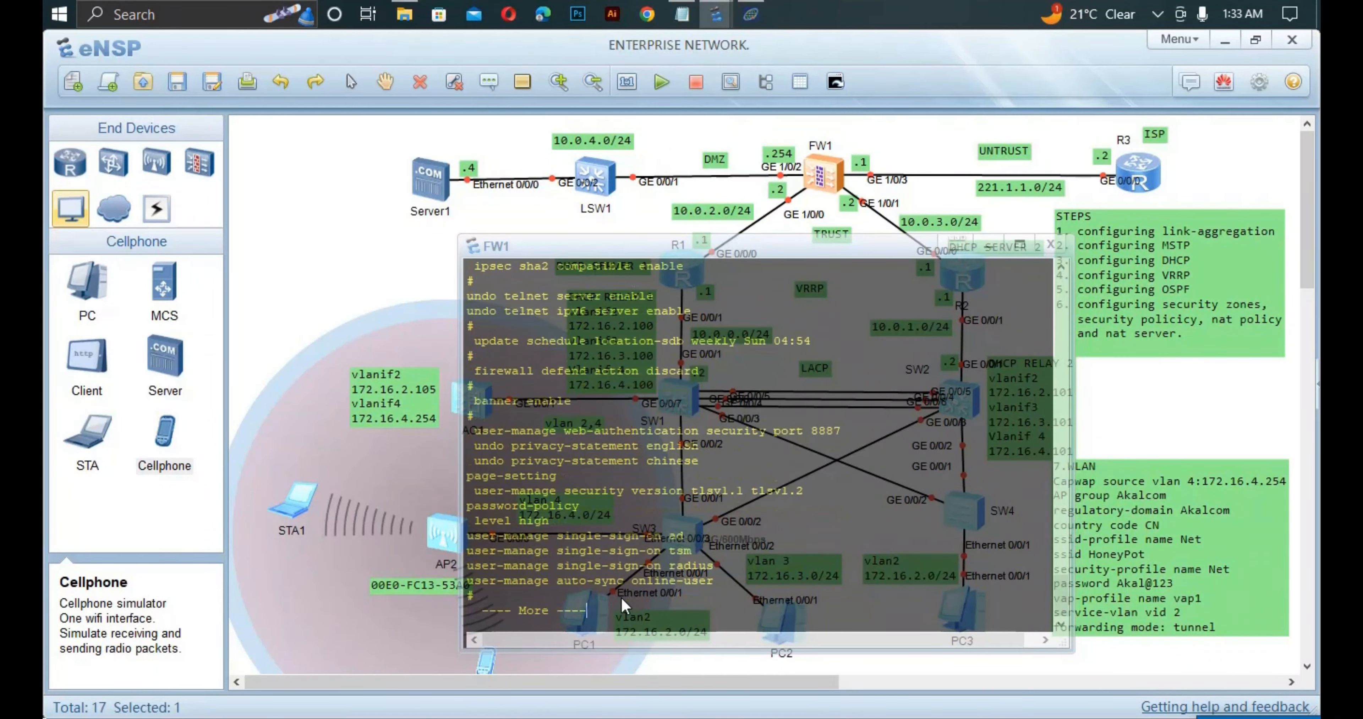
{"action": "key", "text": "Return"}
{"action": "key", "text": "Return"}
{"action": "key", "text": "Return"}
{"action": "key", "text": "Return"}
{"action": "key", "text": "Return"}
{"action": "key", "text": "Return"}
{"action": "key", "text": "Return"}
{"action": "key", "text": "Return"}
{"action": "key", "text": "Return"}
{"action": "key", "text": "Return"}
{"action": "key", "text": "Return"}
{"action": "key", "text": "Return"}
{"action": "key", "text": "Return"}
{"action": "key", "text": "Return"}
{"action": "key", "text": "Return"}
{"action": "key", "text": "Return"}
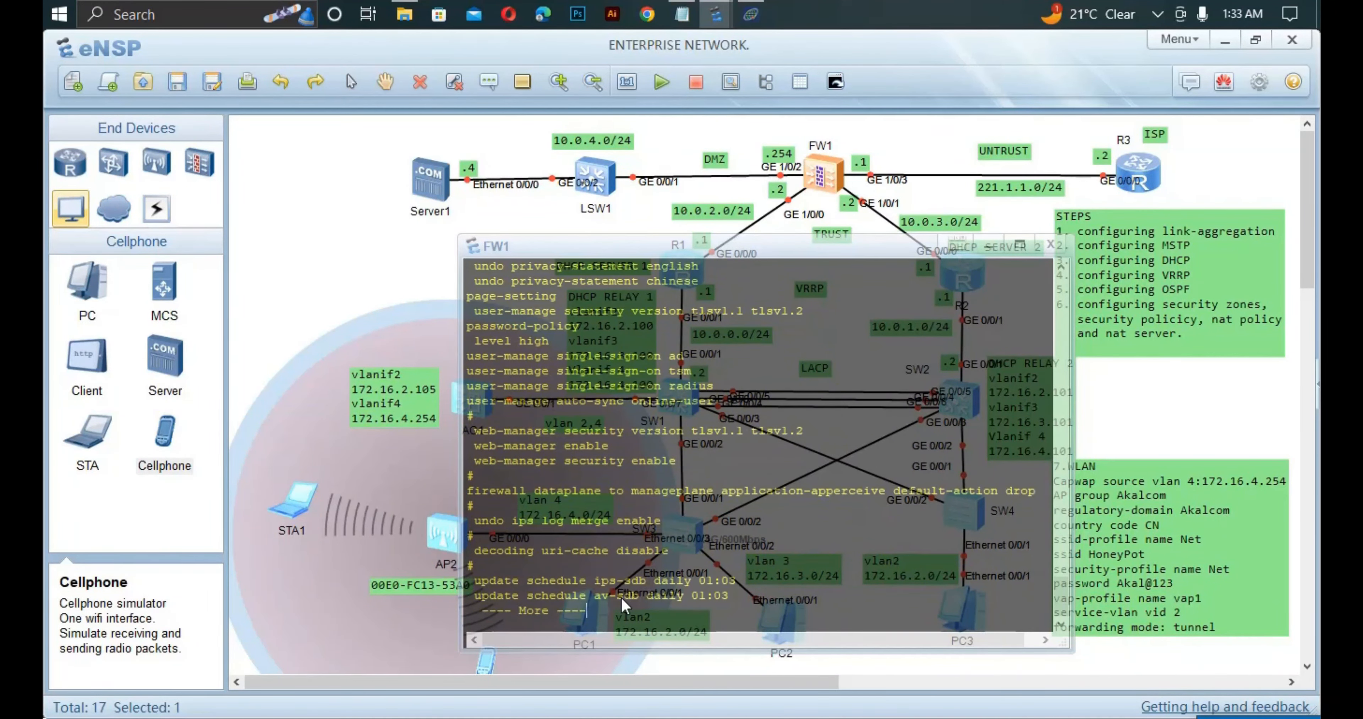
{"action": "key", "text": "Return"}
{"action": "key", "text": "Return"}
{"action": "key", "text": "Return"}
{"action": "key", "text": "Return"}
{"action": "key", "text": "Return"}
{"action": "key", "text": "Return"}
{"action": "key", "text": "Return"}
{"action": "key", "text": "Return"}
{"action": "key", "text": "Return"}
{"action": "key", "text": "Return"}
{"action": "key", "text": "Return"}
{"action": "key", "text": "Return"}
{"action": "key", "text": "Return"}
{"action": "key", "text": "Return"}
{"action": "key", "text": "Return"}
{"action": "key", "text": "Return"}
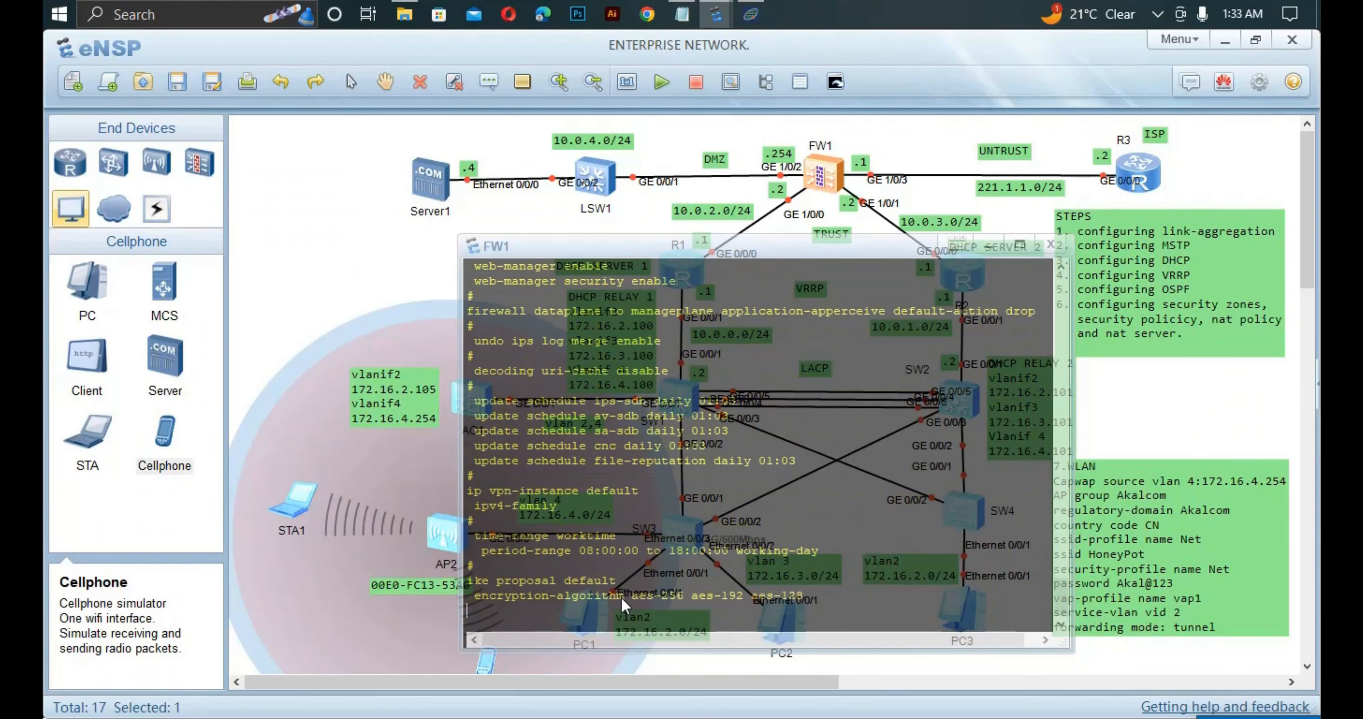
{"action": "key", "text": "Return"}
{"action": "key", "text": "Return"}
{"action": "key", "text": "Return"}
{"action": "key", "text": "Return"}
{"action": "key", "text": "Return"}
{"action": "key", "text": "Return"}
{"action": "key", "text": "Return"}
{"action": "key", "text": "Return"}
{"action": "key", "text": "Return"}
{"action": "key", "text": "Return"}
{"action": "key", "text": "Return"}
{"action": "key", "text": "Return"}
{"action": "key", "text": "Return"}
{"action": "key", "text": "Return"}
{"action": "key", "text": "Return"}
{"action": "key", "text": "Return"}
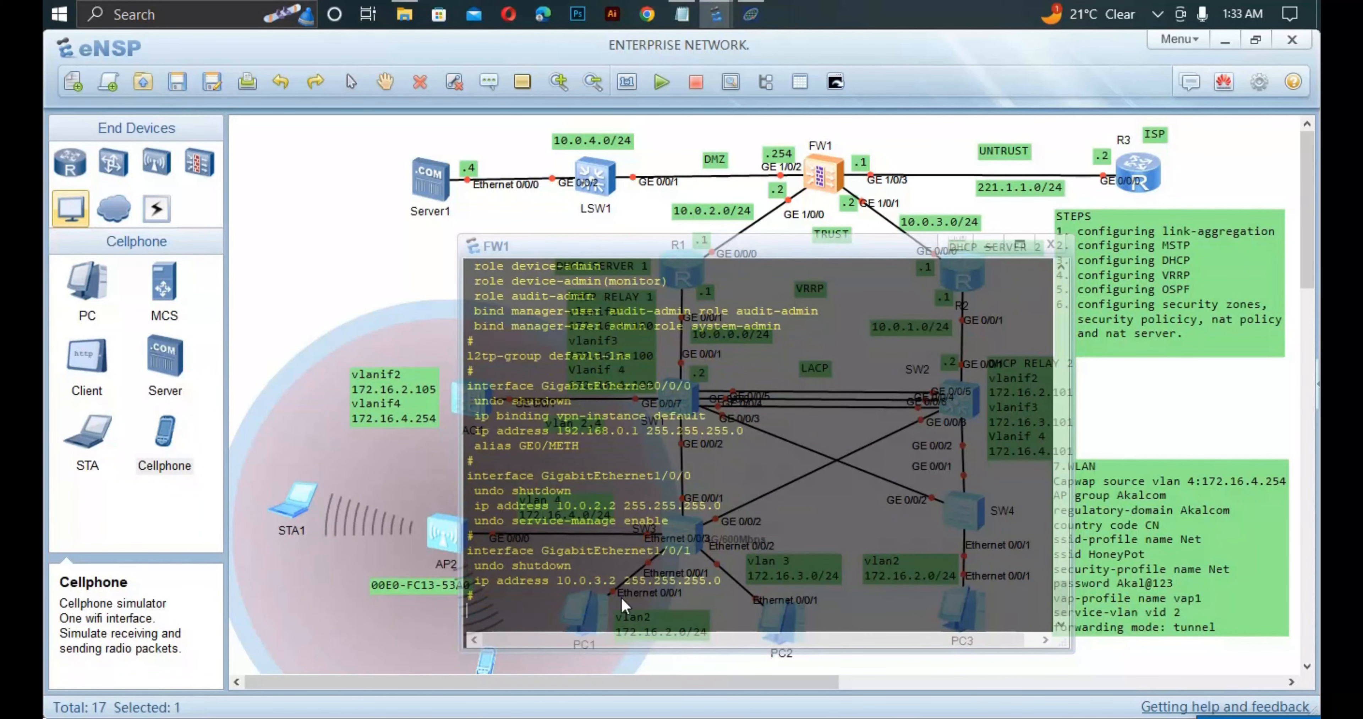
{"action": "key", "text": "Return"}
{"action": "key", "text": "Return"}
{"action": "key", "text": "Return"}
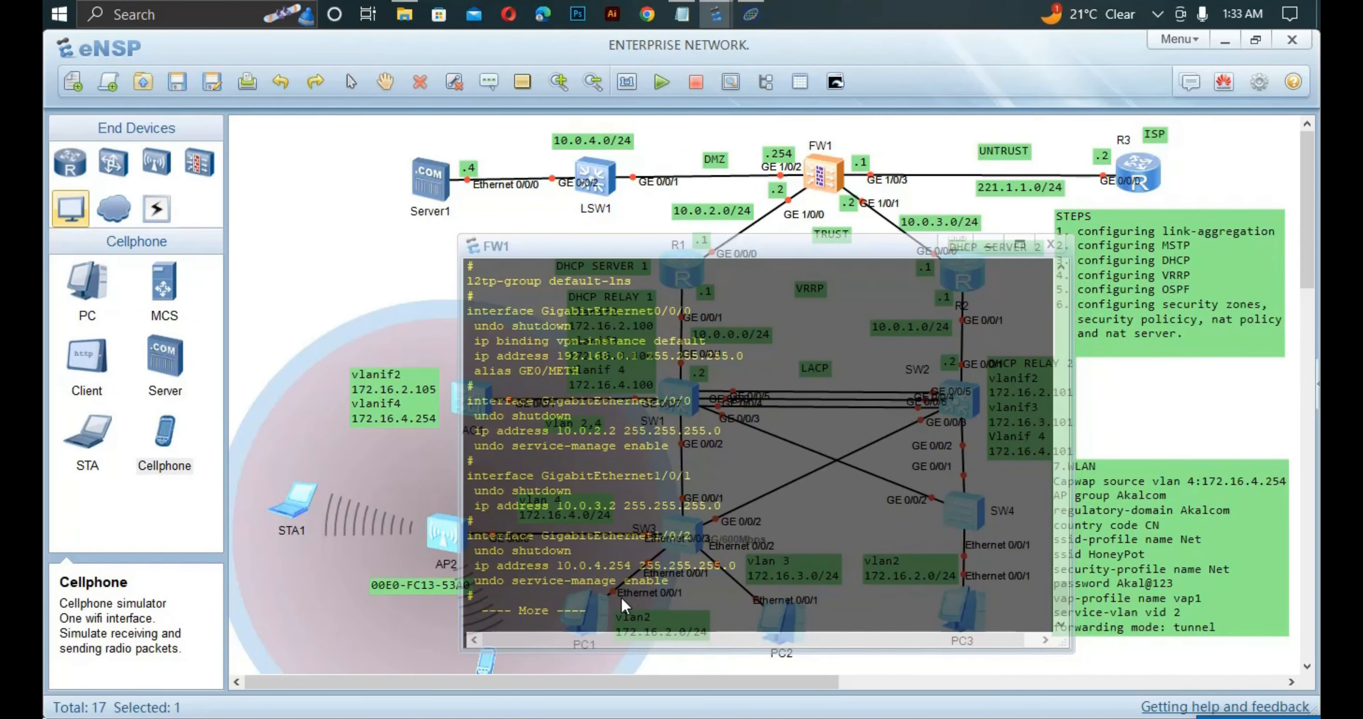
{"action": "key", "text": "Return"}
{"action": "key", "text": "Return"}
{"action": "key", "text": "Return"}
{"action": "key", "text": "Return"}
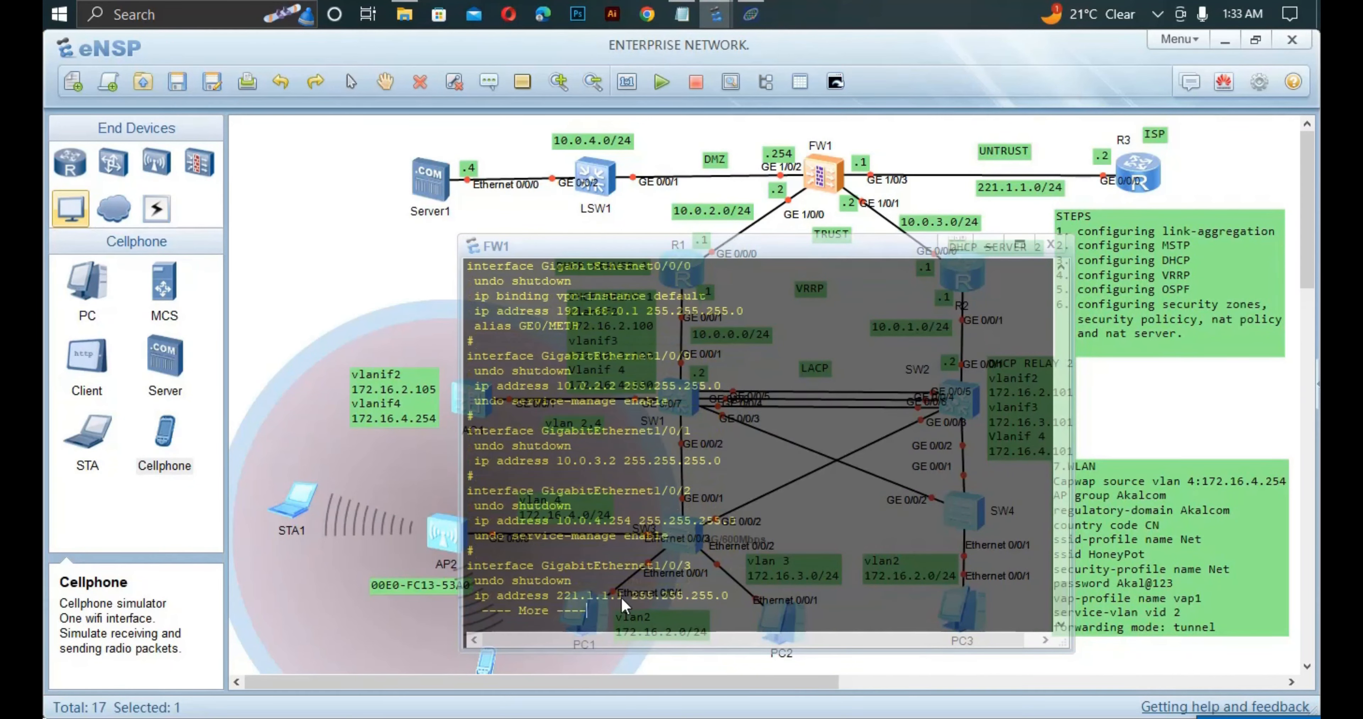
{"action": "key", "text": "Return"}
{"action": "key", "text": "Return"}
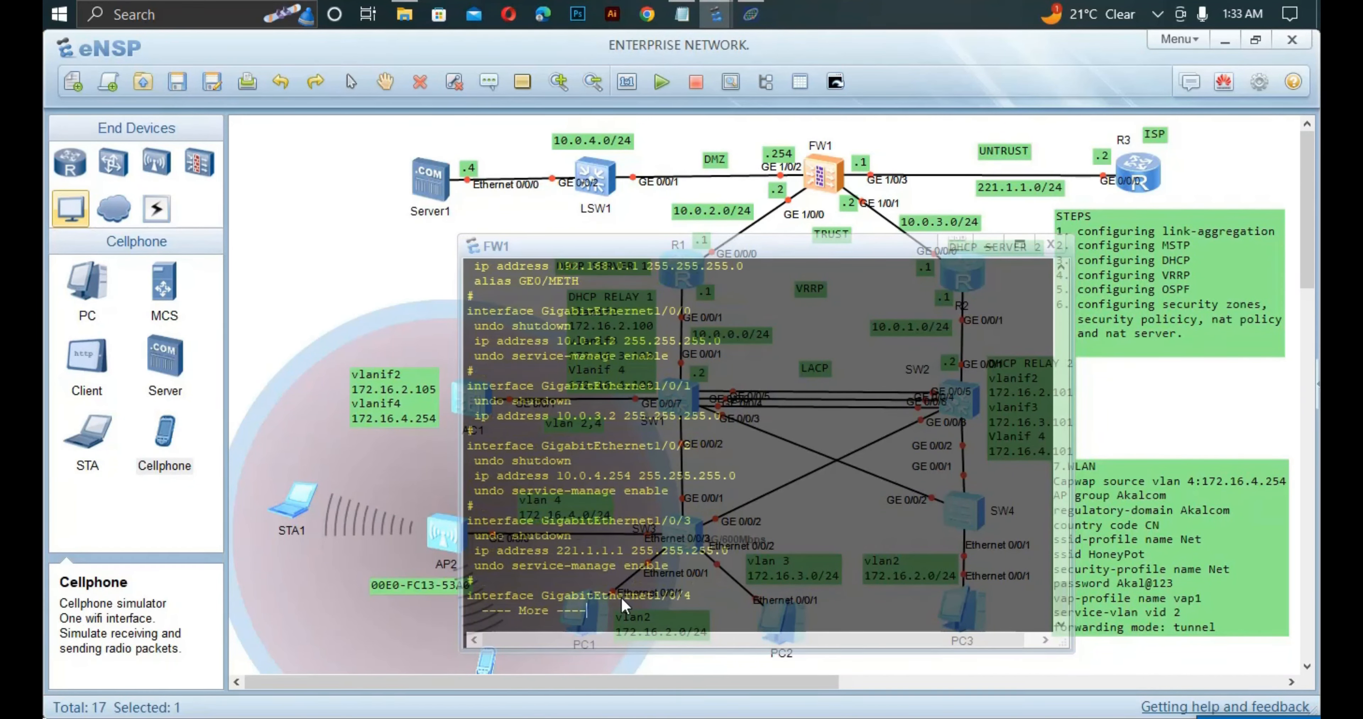
{"action": "key", "text": "Return"}
{"action": "key", "text": "Return"}
{"action": "key", "text": "Return"}
{"action": "key", "text": "Return"}
{"action": "key", "text": "Return"}
{"action": "key", "text": "Return"}
{"action": "key", "text": "Return"}
{"action": "key", "text": "Return"}
{"action": "key", "text": "Return"}
{"action": "key", "text": "Return"}
{"action": "key", "text": "Return"}
{"action": "key", "text": "Return"}
{"action": "key", "text": "Return"}
{"action": "key", "text": "Return"}
{"action": "key", "text": "Return"}
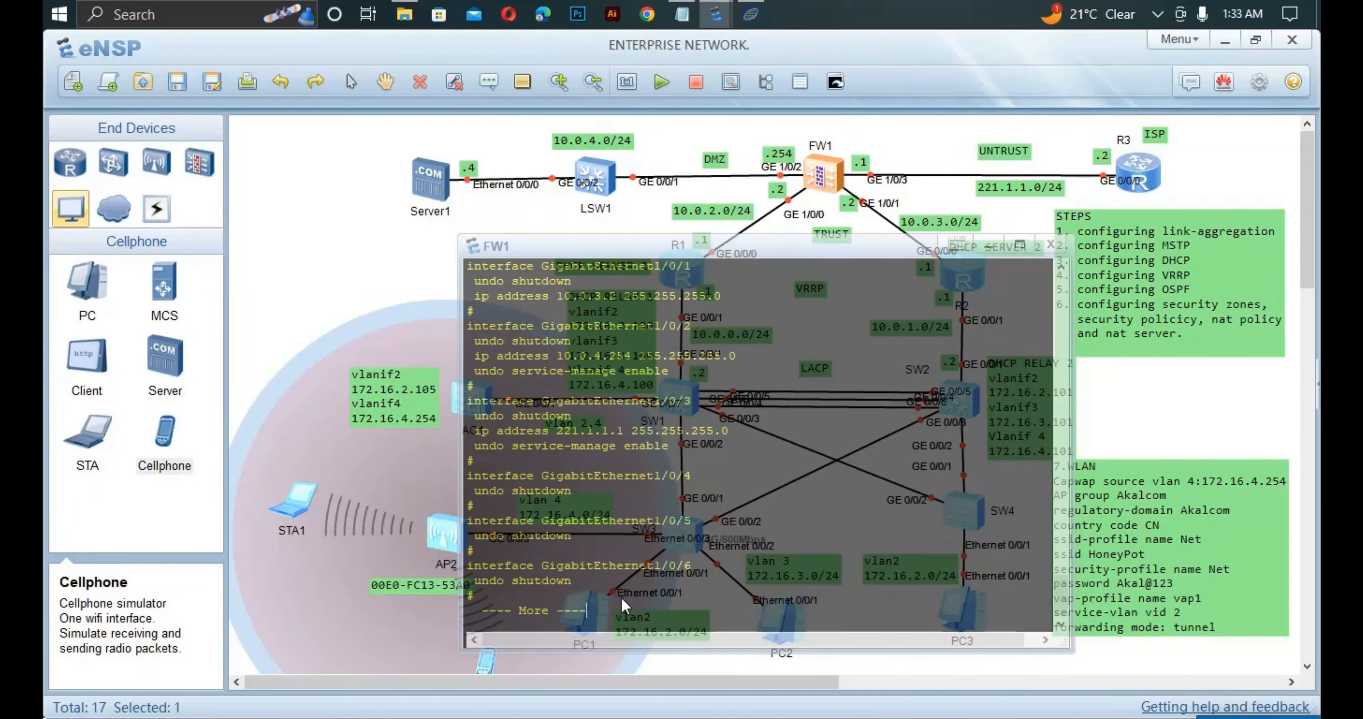
{"action": "key", "text": "Return"}
{"action": "key", "text": "Return"}
{"action": "key", "text": "Return"}
{"action": "key", "text": "Return"}
{"action": "key", "text": "Return"}
{"action": "key", "text": "Return"}
{"action": "key", "text": "Return"}
{"action": "key", "text": "Return"}
{"action": "key", "text": "Return"}
{"action": "key", "text": "Return"}
{"action": "key", "text": "Return"}
{"action": "key", "text": "Return"}
{"action": "key", "text": "Return"}
{"action": "key", "text": "Return"}
{"action": "key", "text": "Return"}
{"action": "key", "text": "Return"}
{"action": "key", "text": "Return"}
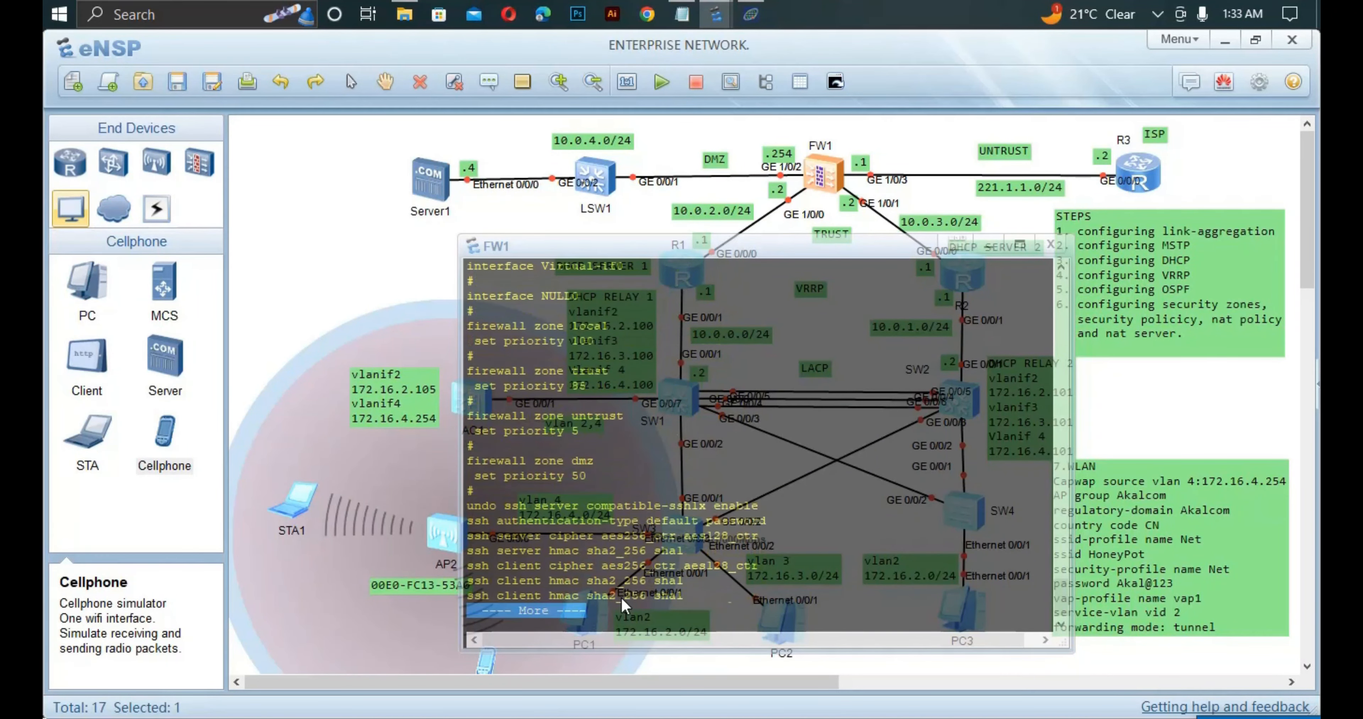
{"action": "key", "text": "Return"}
{"action": "key", "text": "Return"}
{"action": "key", "text": "Return"}
{"action": "key", "text": "Return"}
{"action": "key", "text": "Return"}
{"action": "key", "text": "Return"}
{"action": "key", "text": "Return"}
{"action": "key", "text": "Return"}
{"action": "key", "text": "Return"}
{"action": "key", "text": "Return"}
{"action": "key", "text": "Return"}
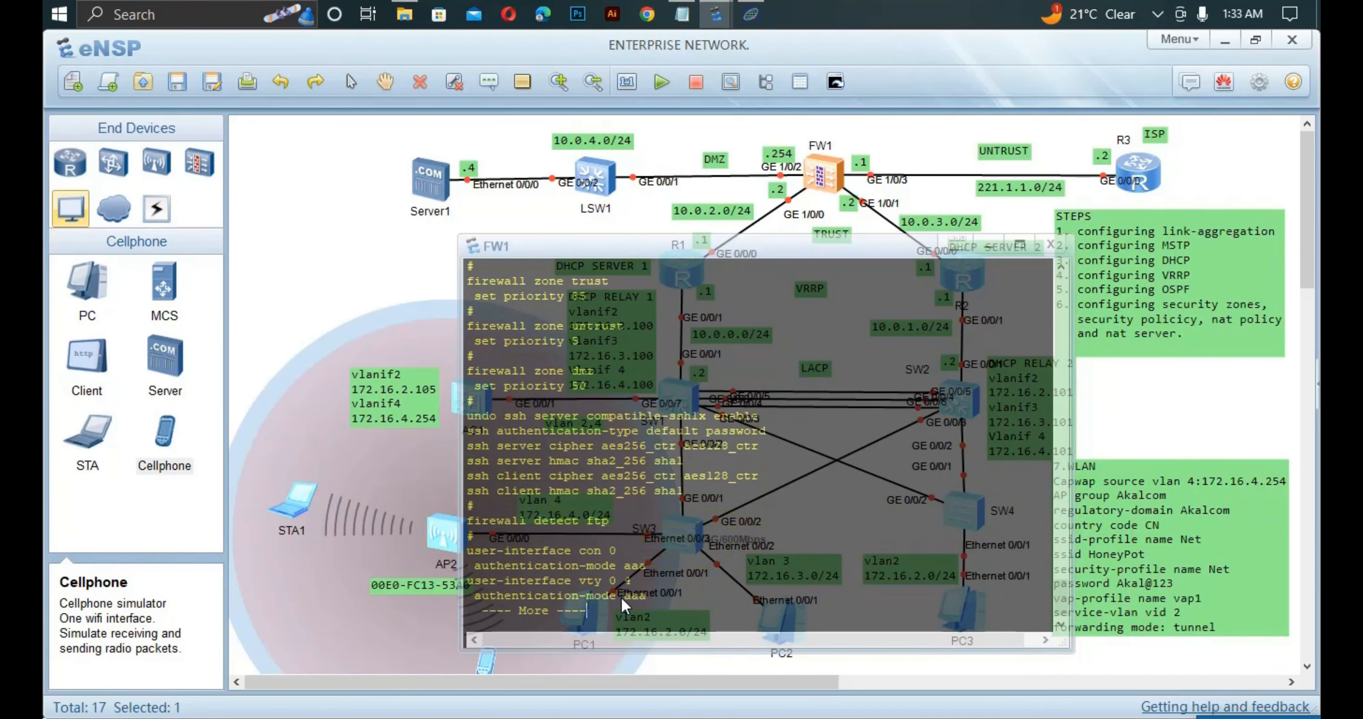
{"action": "key", "text": "Return"}
{"action": "key", "text": "Return"}
{"action": "key", "text": "Return"}
{"action": "key", "text": "Return"}
{"action": "key", "text": "Return"}
{"action": "key", "text": "Return"}
{"action": "key", "text": "Return"}
{"action": "key", "text": "Return"}
{"action": "key", "text": "Return"}
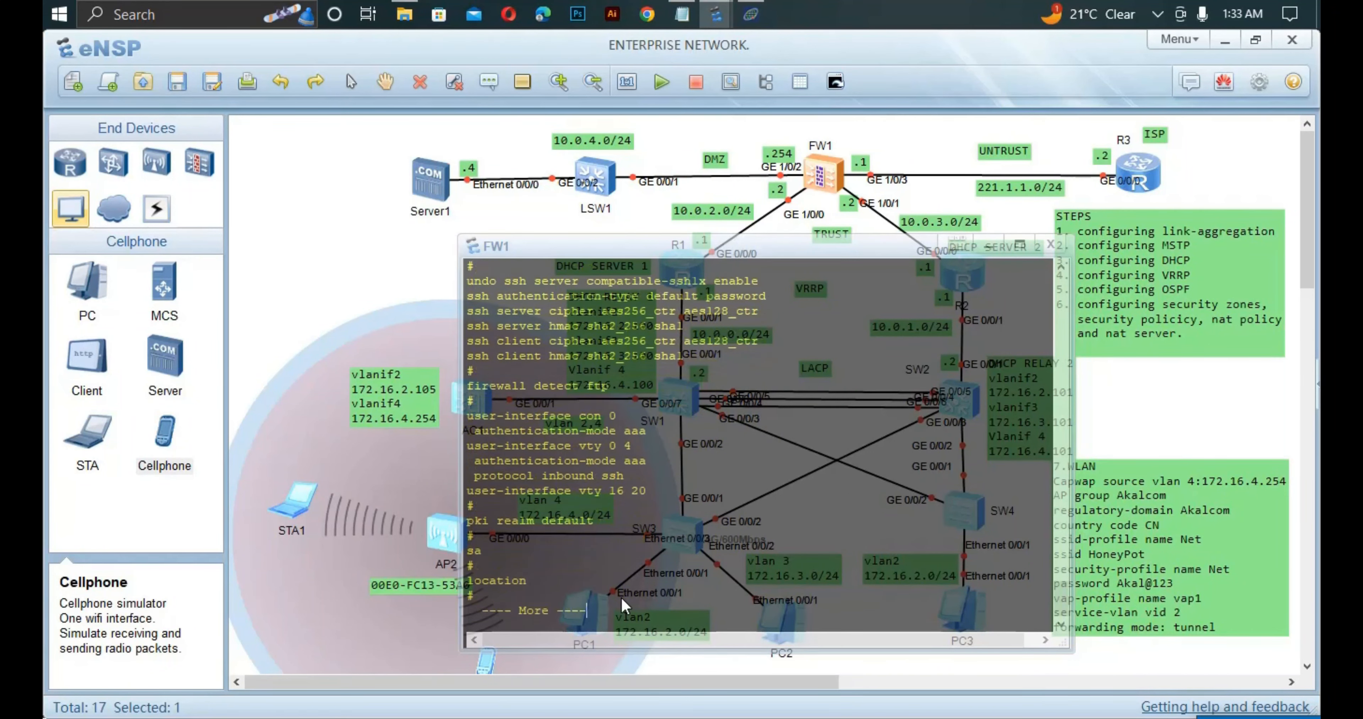
{"action": "key", "text": "Return"}
{"action": "key", "text": "Return"}
{"action": "key", "text": "Return"}
{"action": "key", "text": "Return"}
{"action": "key", "text": "Return"}
{"action": "key", "text": "Return"}
{"action": "key", "text": "Return"}
{"action": "key", "text": "Return"}
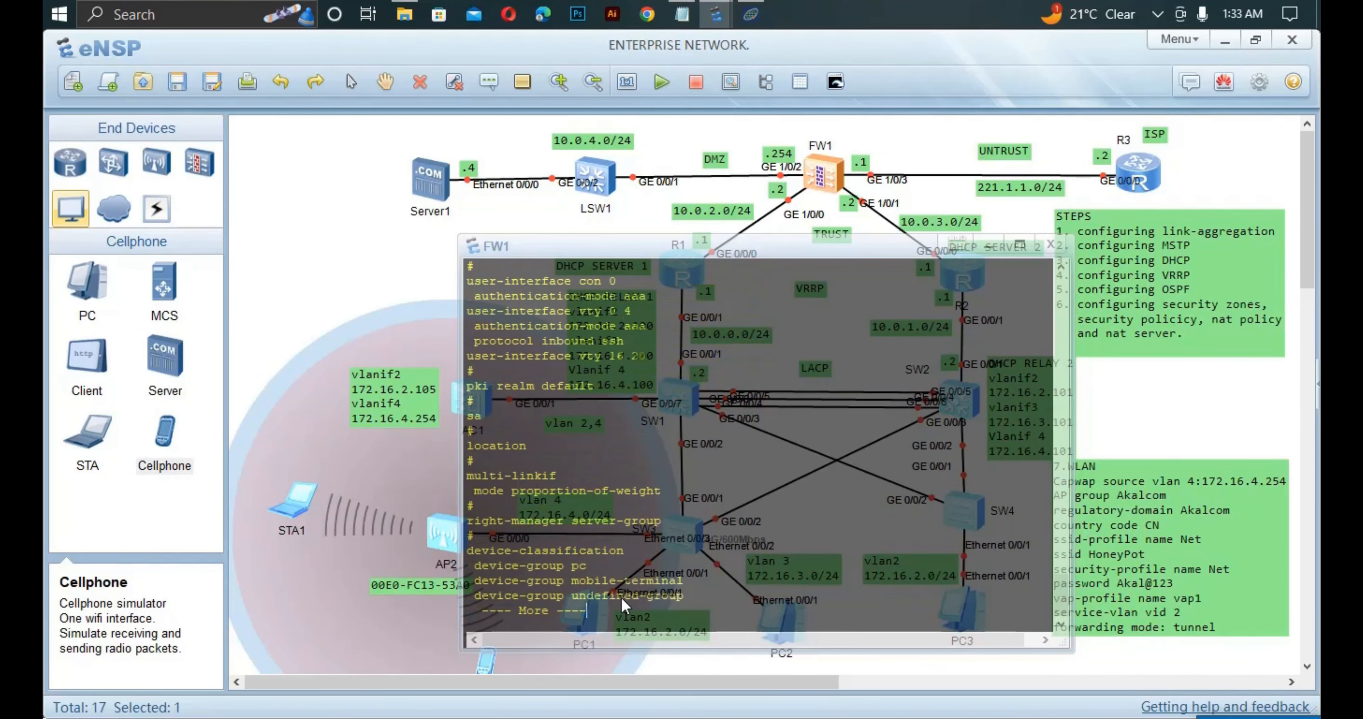
{"action": "key", "text": "Return"}
{"action": "key", "text": "Return"}
{"action": "key", "text": "Return"}
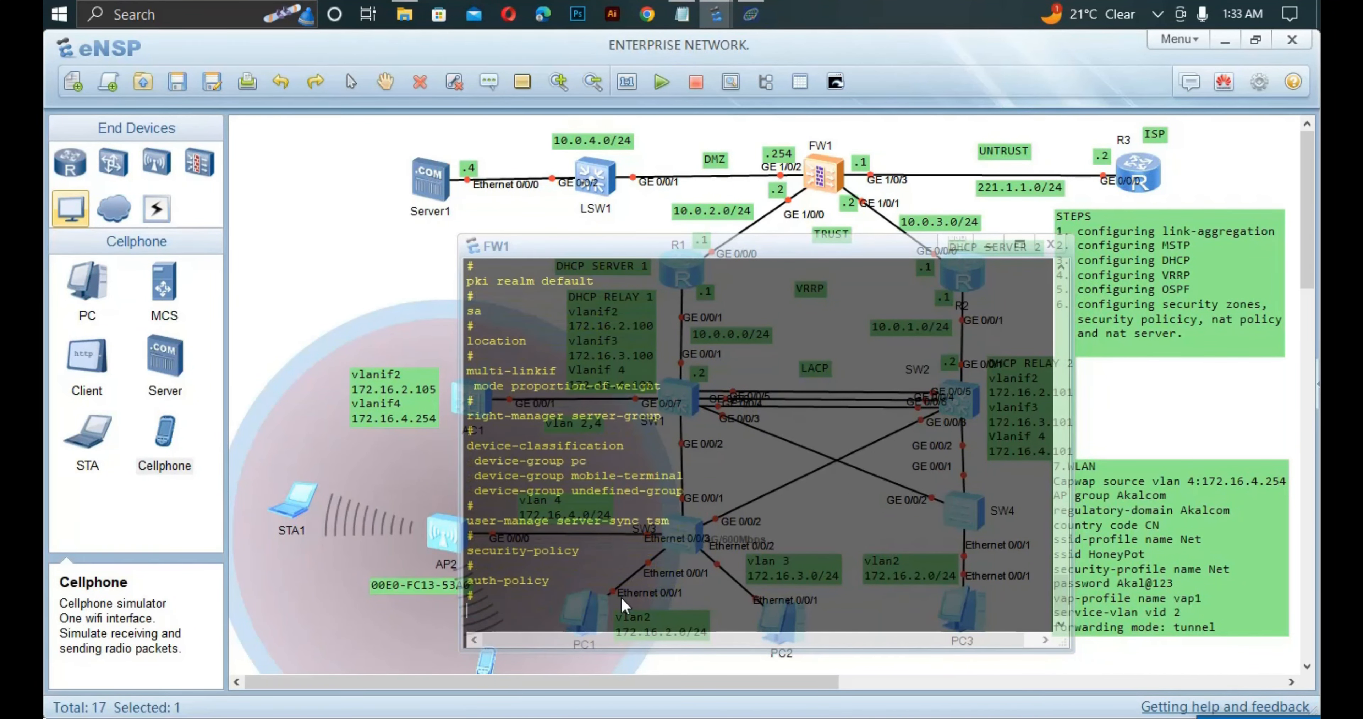
Enter system view on FW1 with sys and put its console away.
{"action": "key", "text": "Return"}
{"action": "key", "text": "Return"}
{"action": "key", "text": "Return"}
{"action": "key", "text": "Return"}
{"action": "key", "text": "Return"}
{"action": "key", "text": "Return"}
{"action": "key", "text": "Return"}
{"action": "key", "text": "Return"}
{"action": "key", "text": "Return"}
{"action": "key", "text": "Return"}
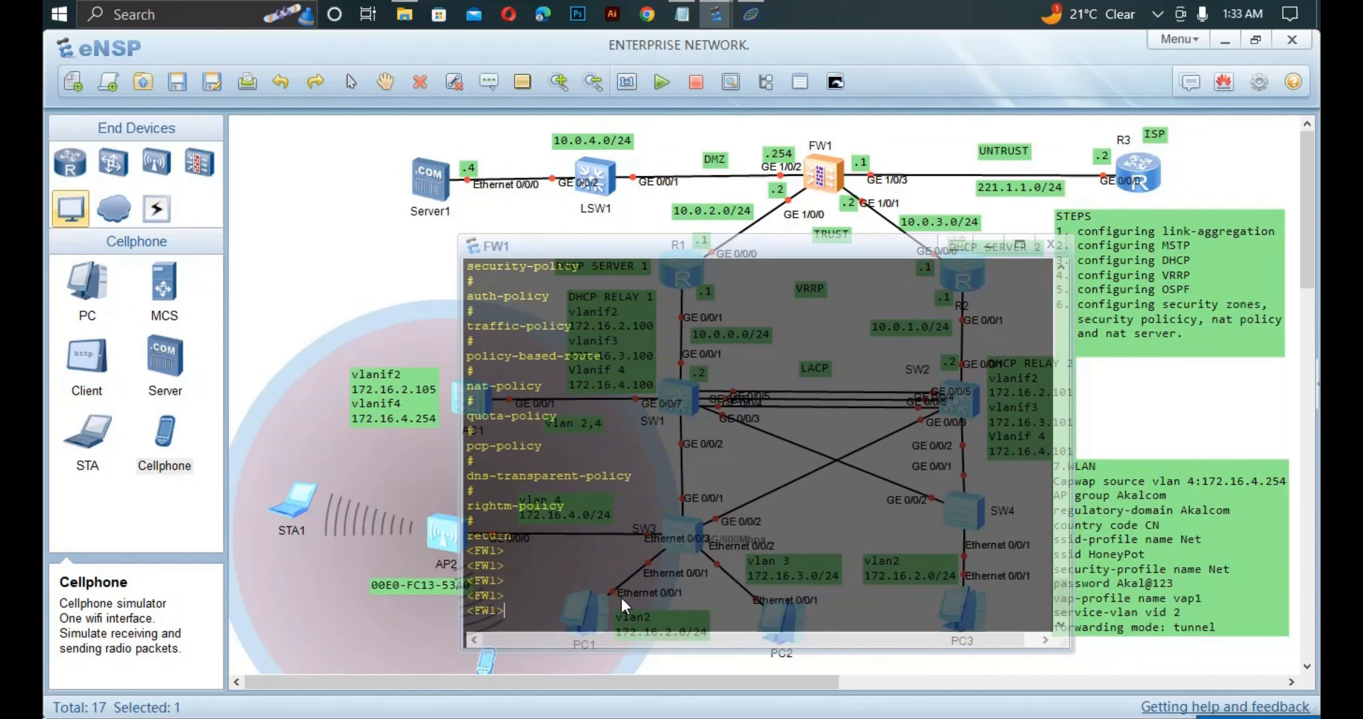
{"action": "type", "text": "sys"}
{"action": "key", "text": "Return"}
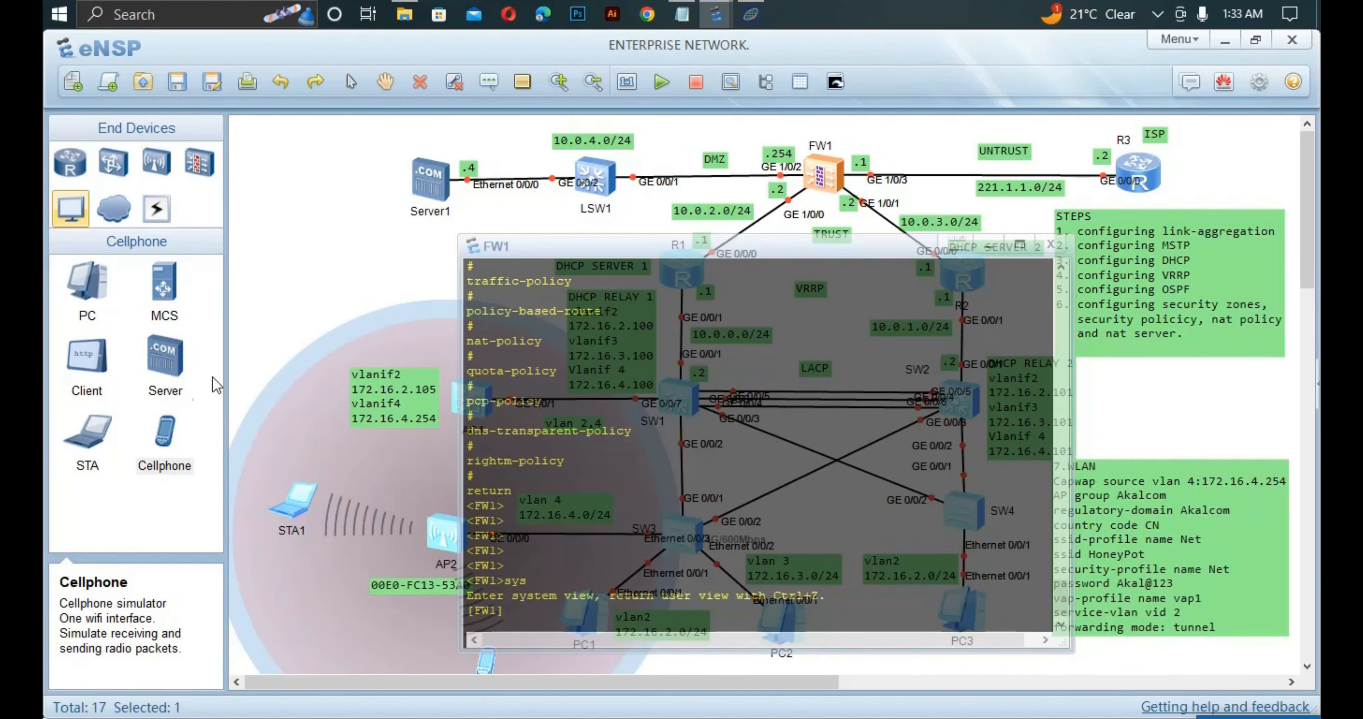
{"action": "left_click", "coordinate": [345, 278]}
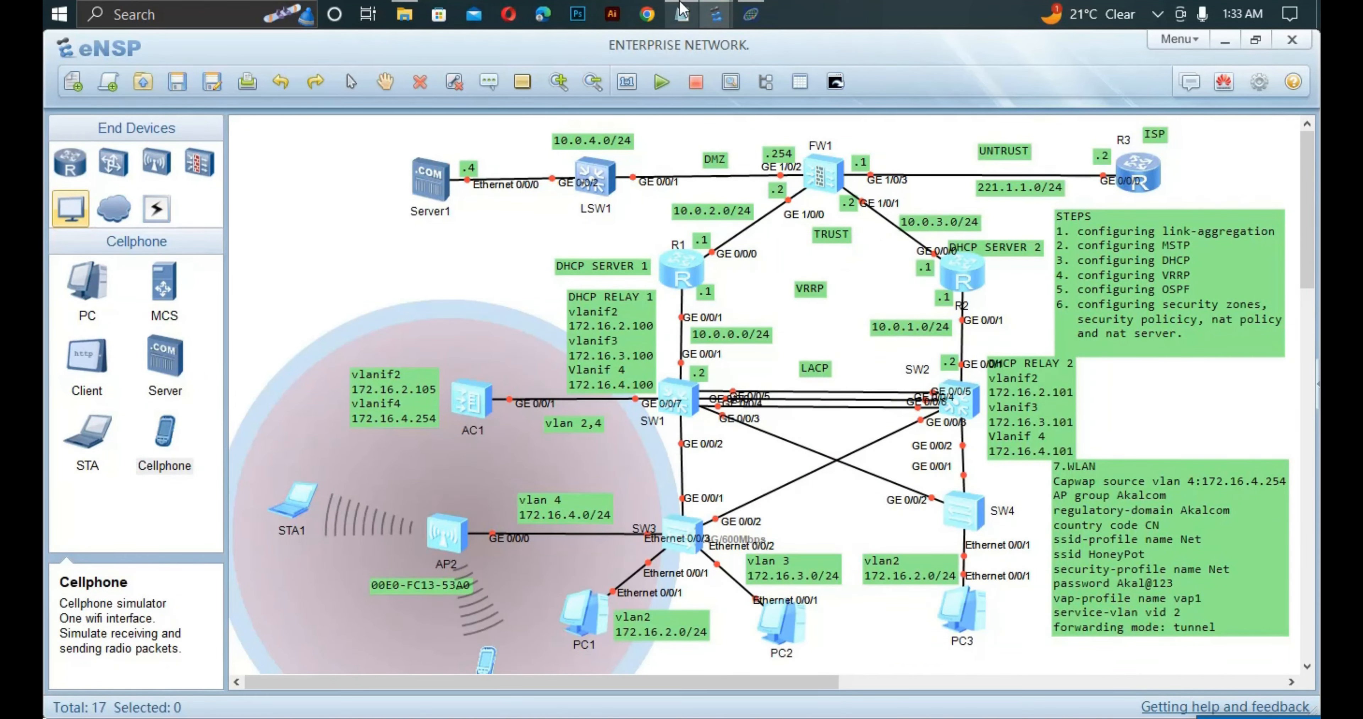
Review the six ip route-static commands in Notepad, then bring back the eNSP topology.
{"action": "left_click", "coordinate": [682, 14]}
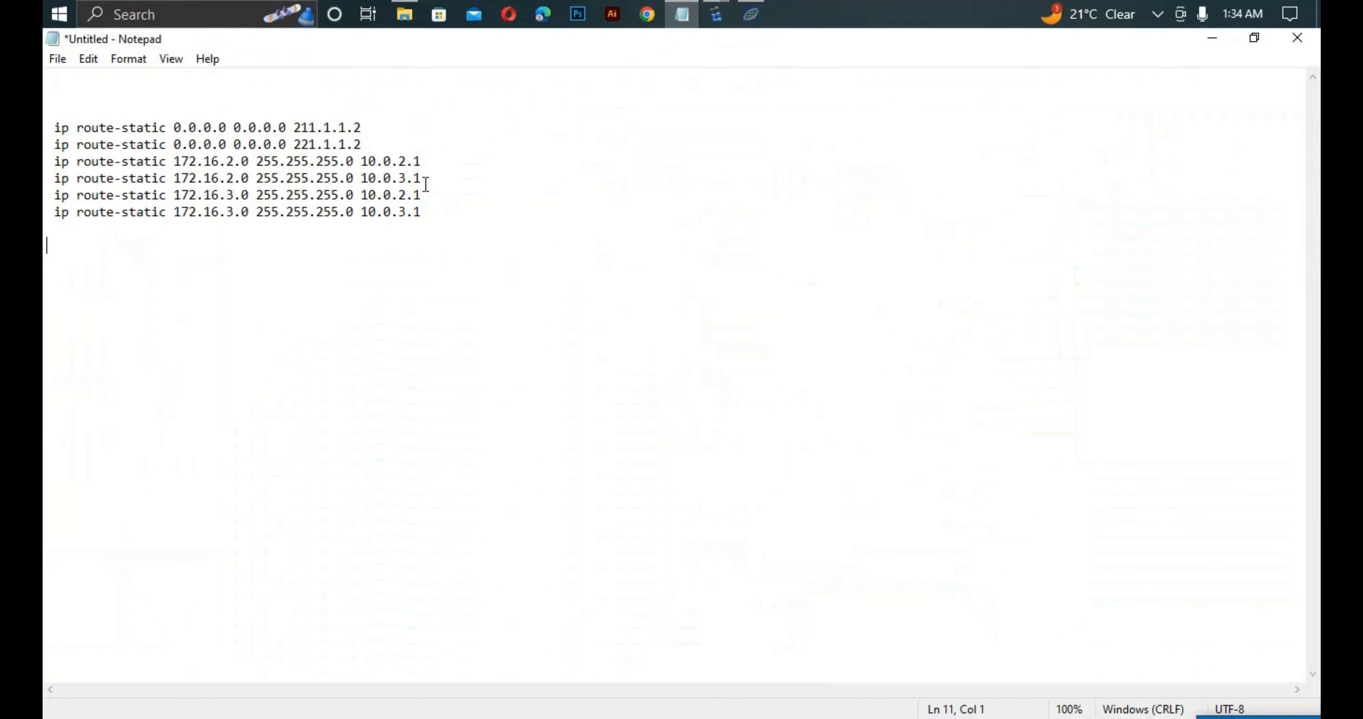
{"action": "left_click_drag", "start_coordinate": [423, 212], "coordinate": [45, 136]}
{"action": "key", "text": "ctrl+c"}
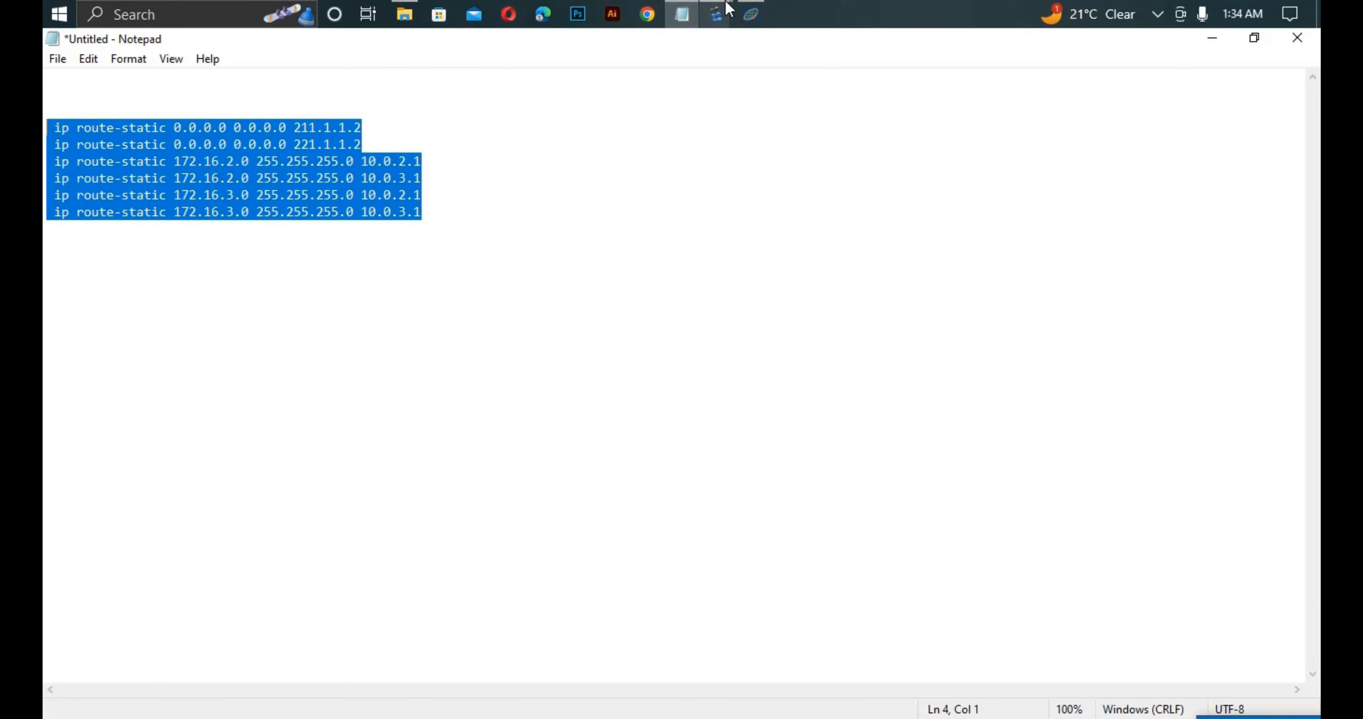
{"action": "left_click", "coordinate": [716, 14]}
{"action": "left_click", "coordinate": [167, 97]}
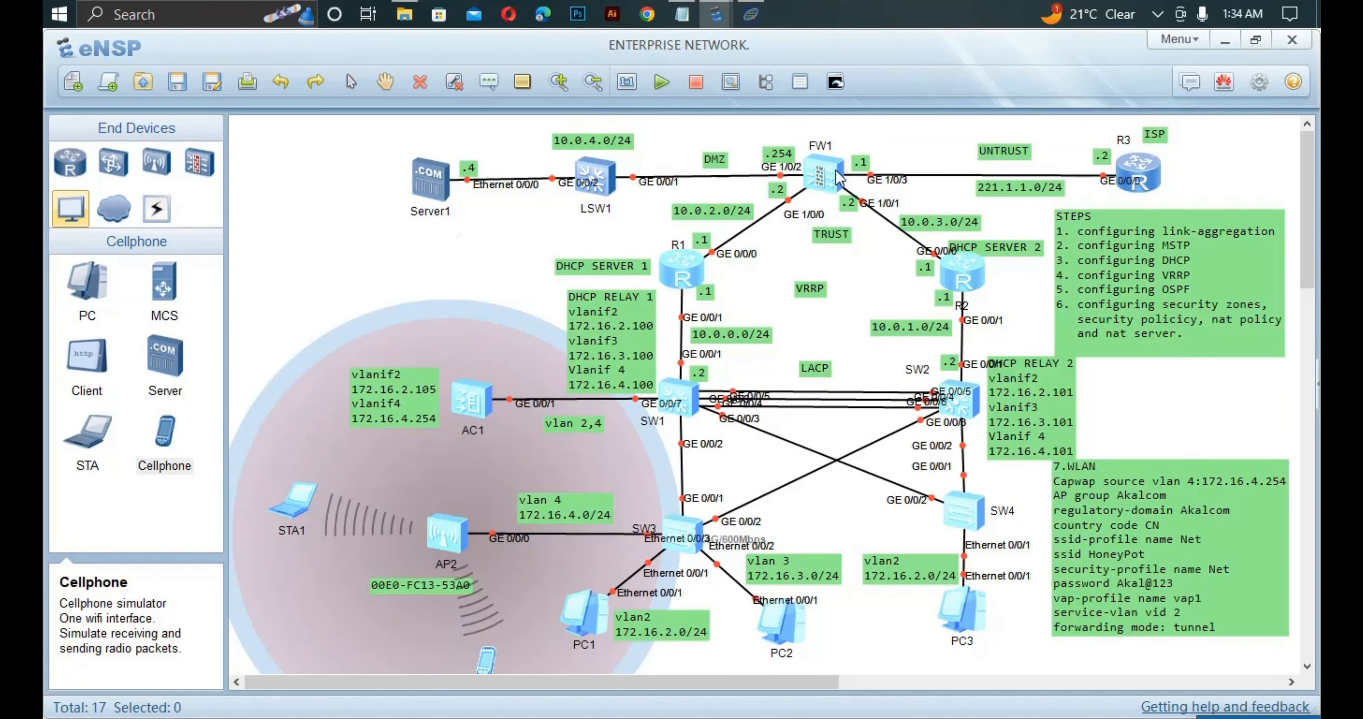
Paste the six static routes into FW1, including default routes via 211.1.1.2 and 221.1.1.2.
{"action": "double_click", "coordinate": [822, 175]}
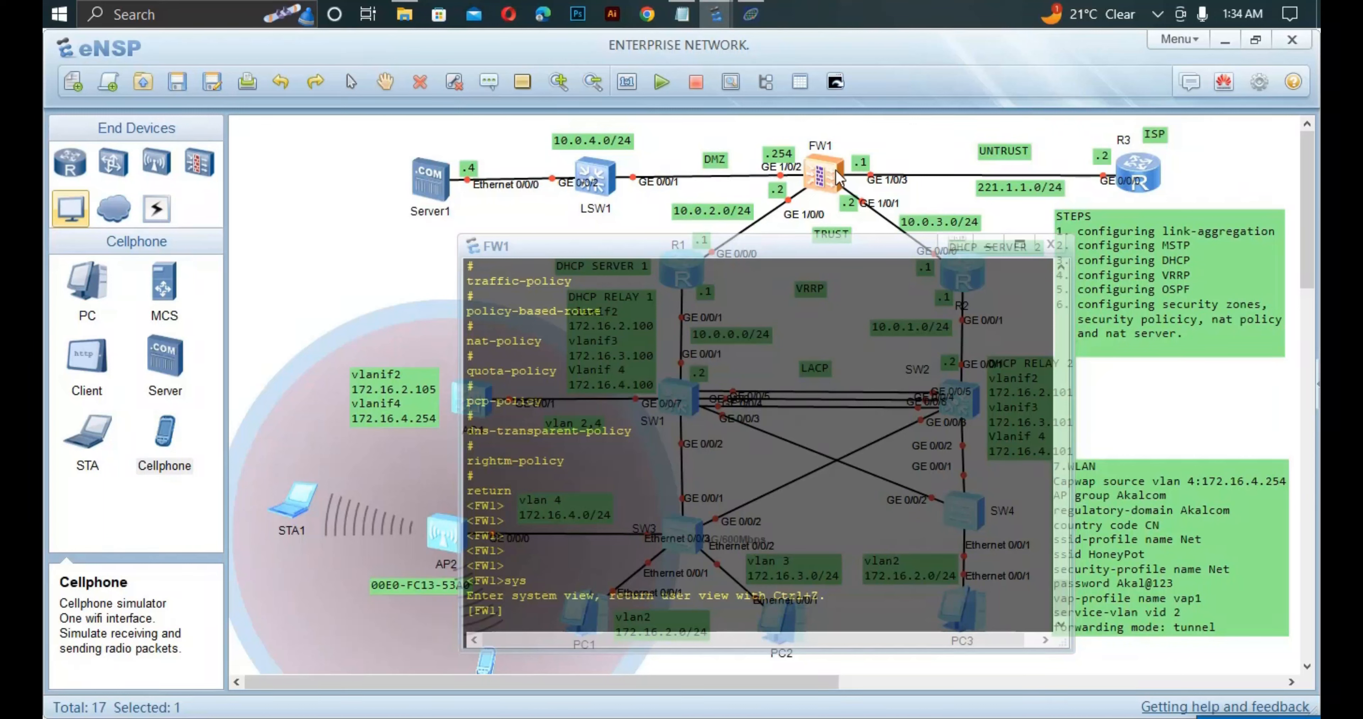
{"action": "key", "text": "ctrl+v"}
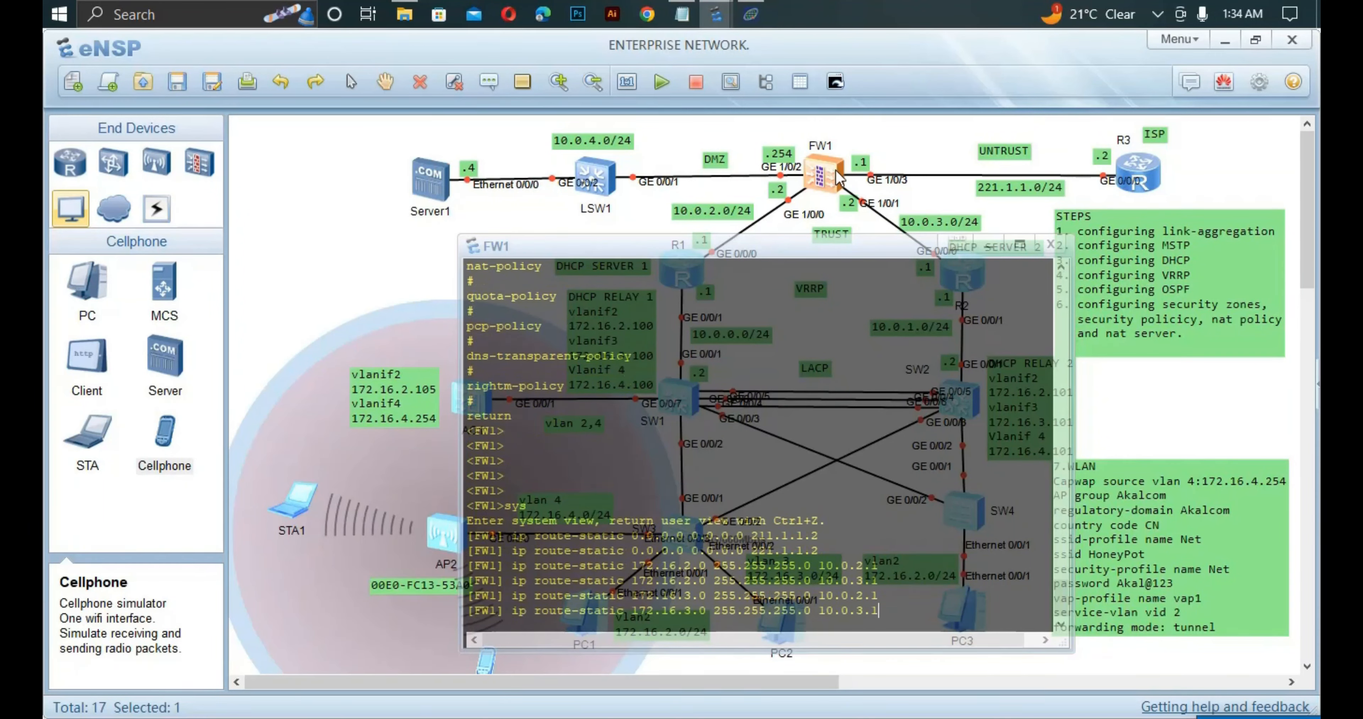
{"action": "key", "text": "Return"}
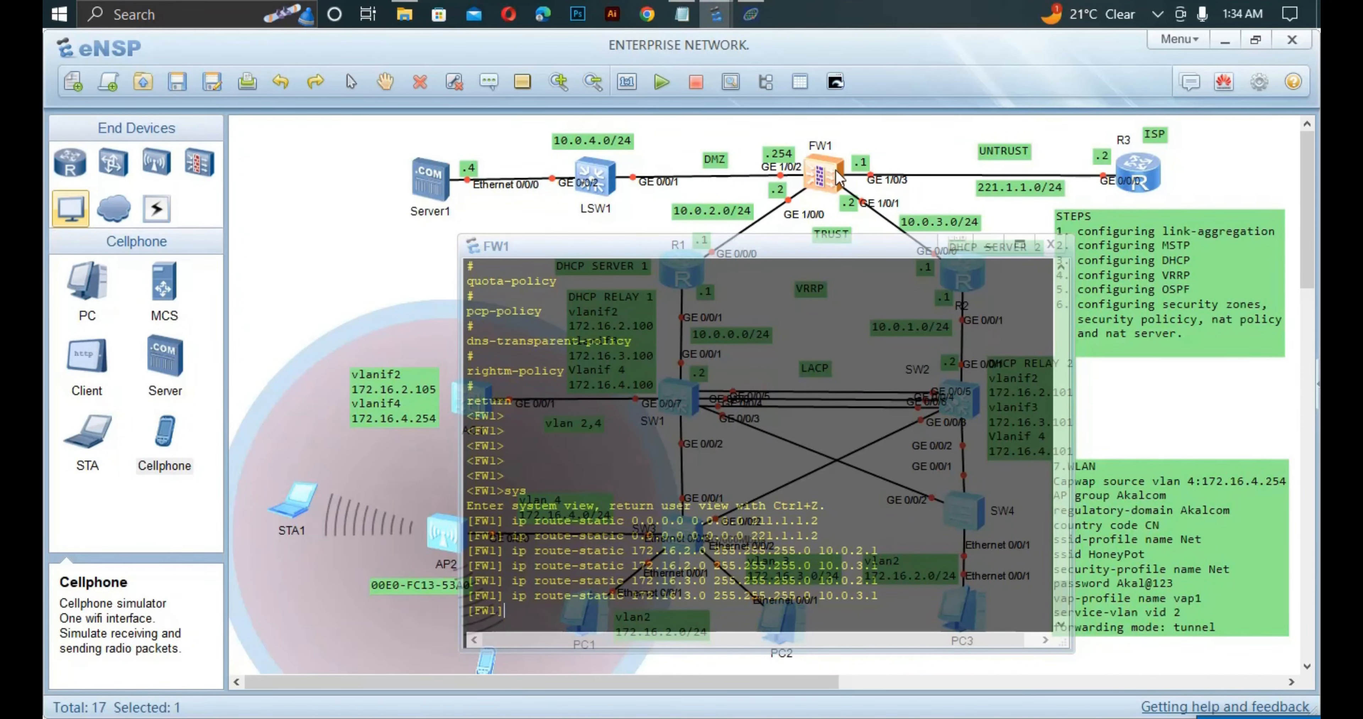
{"action": "left_click", "coordinate": [626, 204]}
{"action": "double_click", "coordinate": [834, 180]}
{"action": "left_click", "coordinate": [484, 227]}
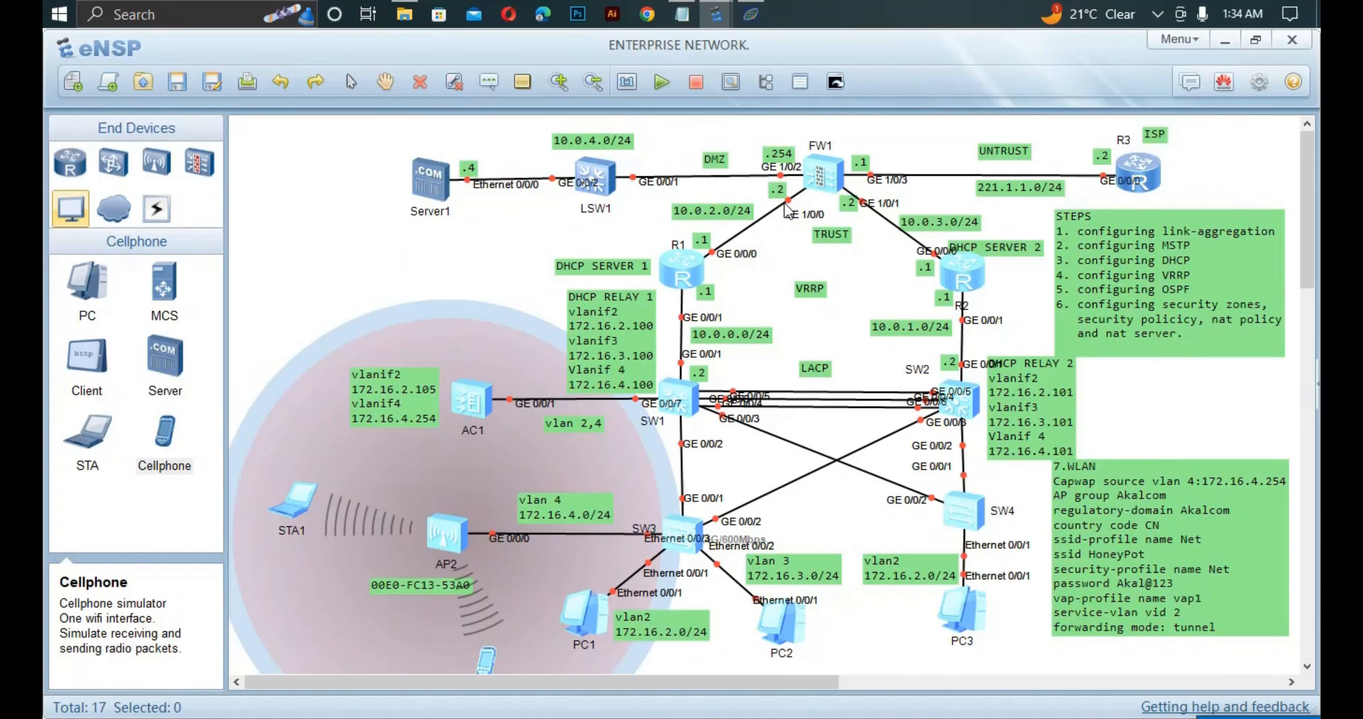
Open FW1's console and enter the firewall zone trust view.
{"action": "left_click", "coordinate": [840, 181]}
{"action": "double_click", "coordinate": [841, 181]}
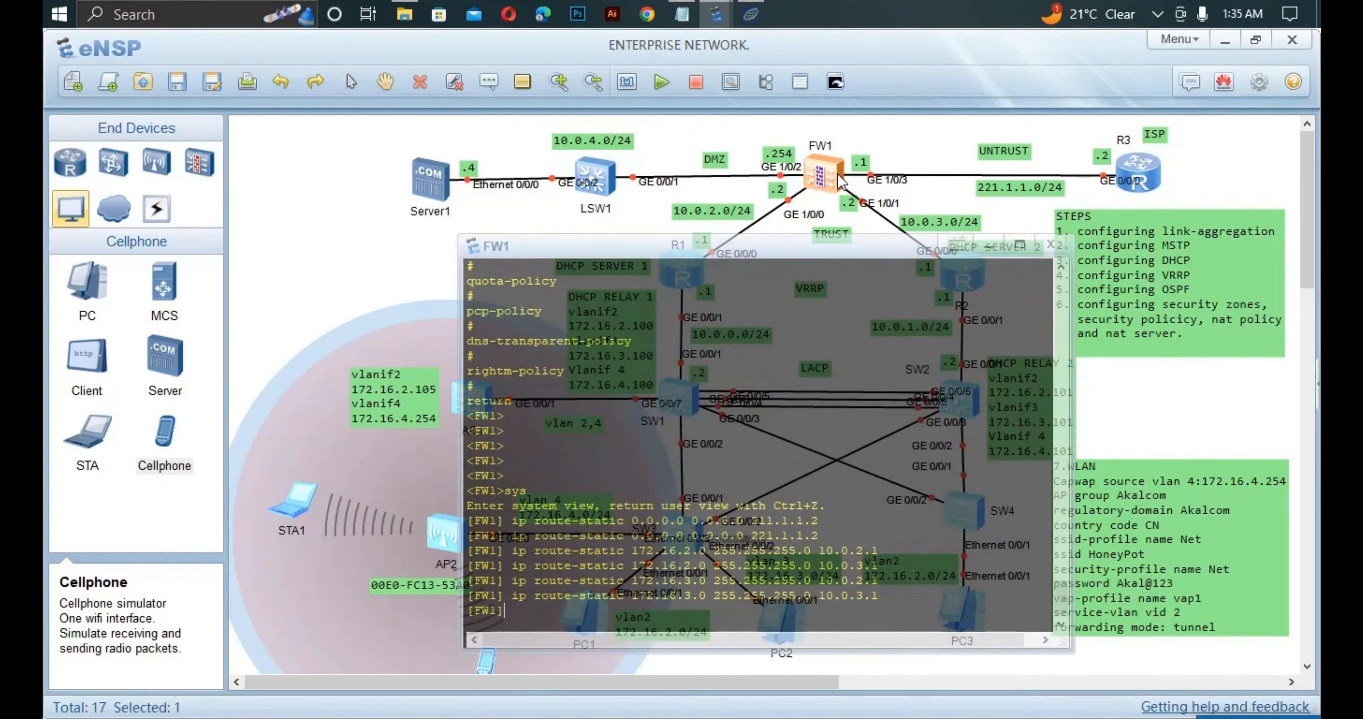
{"action": "type", "text": "iir"}
{"action": "key", "text": "Tab"}
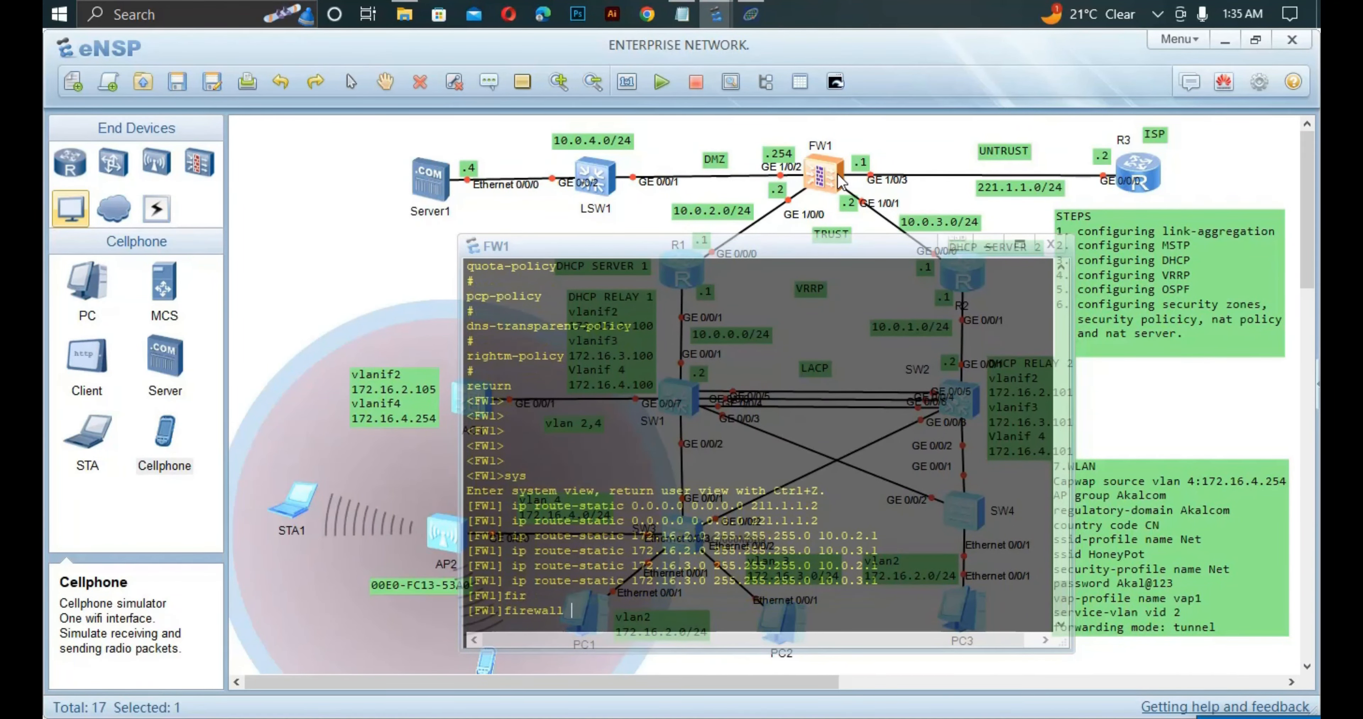
{"action": "type", "text": "z"}
{"action": "key", "text": "Tab"}
{"action": "type", "text": "t"}
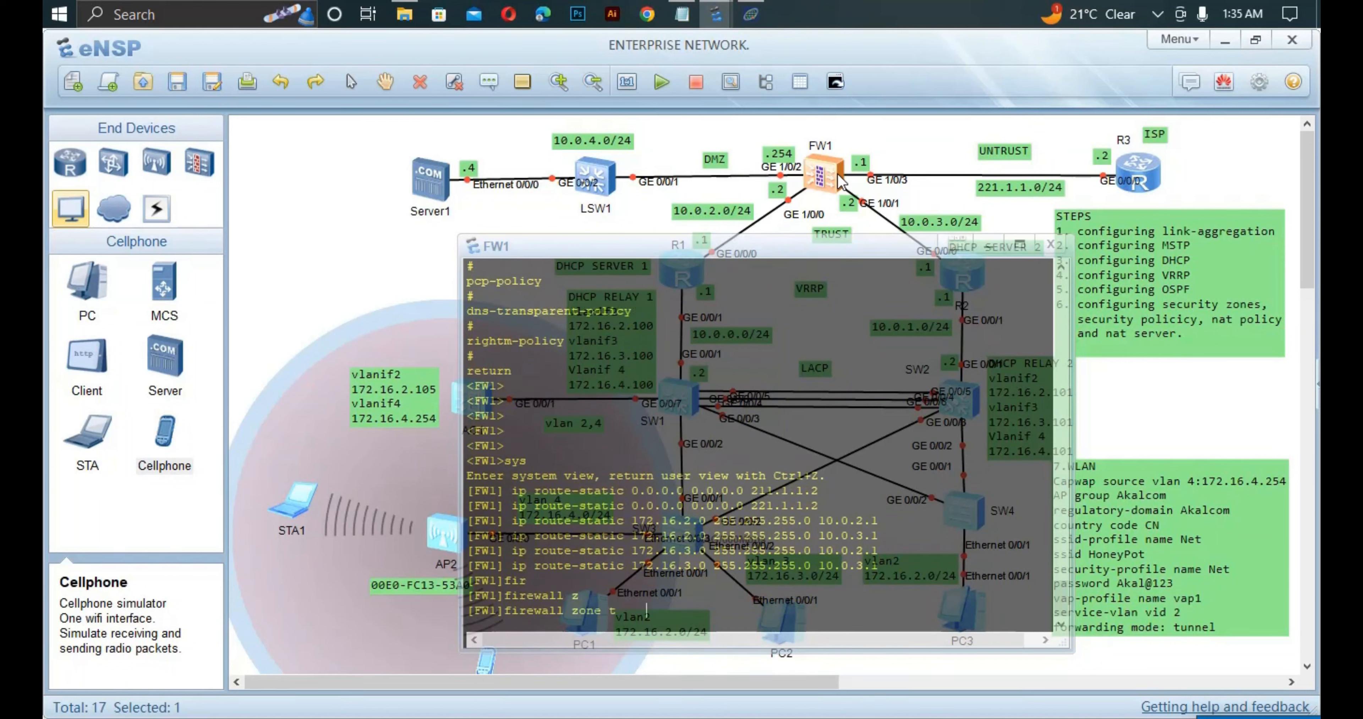
{"action": "key", "text": "Tab"}
{"action": "key", "text": "Return"}
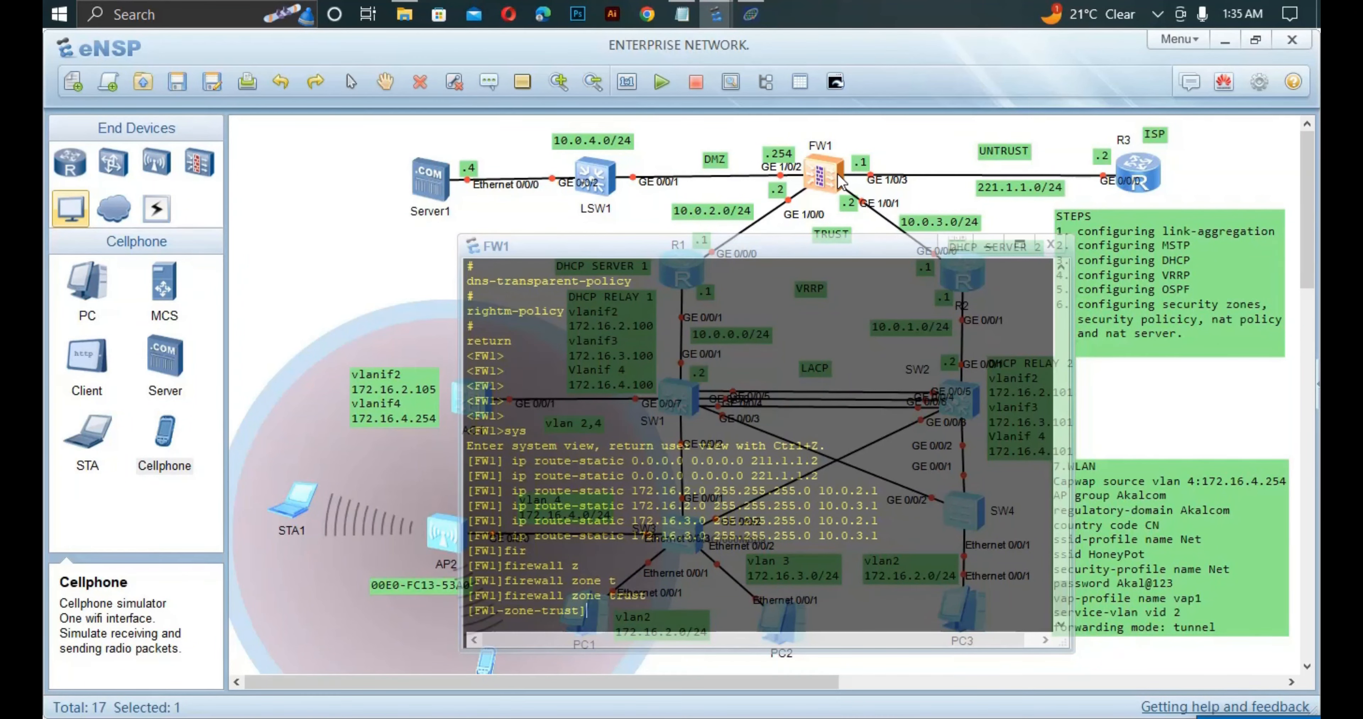
Add interface GigabitEthernet 1/0/0 to the trust zone.
{"action": "type", "text": "ag"}
{"action": "key", "text": "Tab"}
{"action": "key", "text": "BackSpace"}
{"action": "type", "text": "d"}
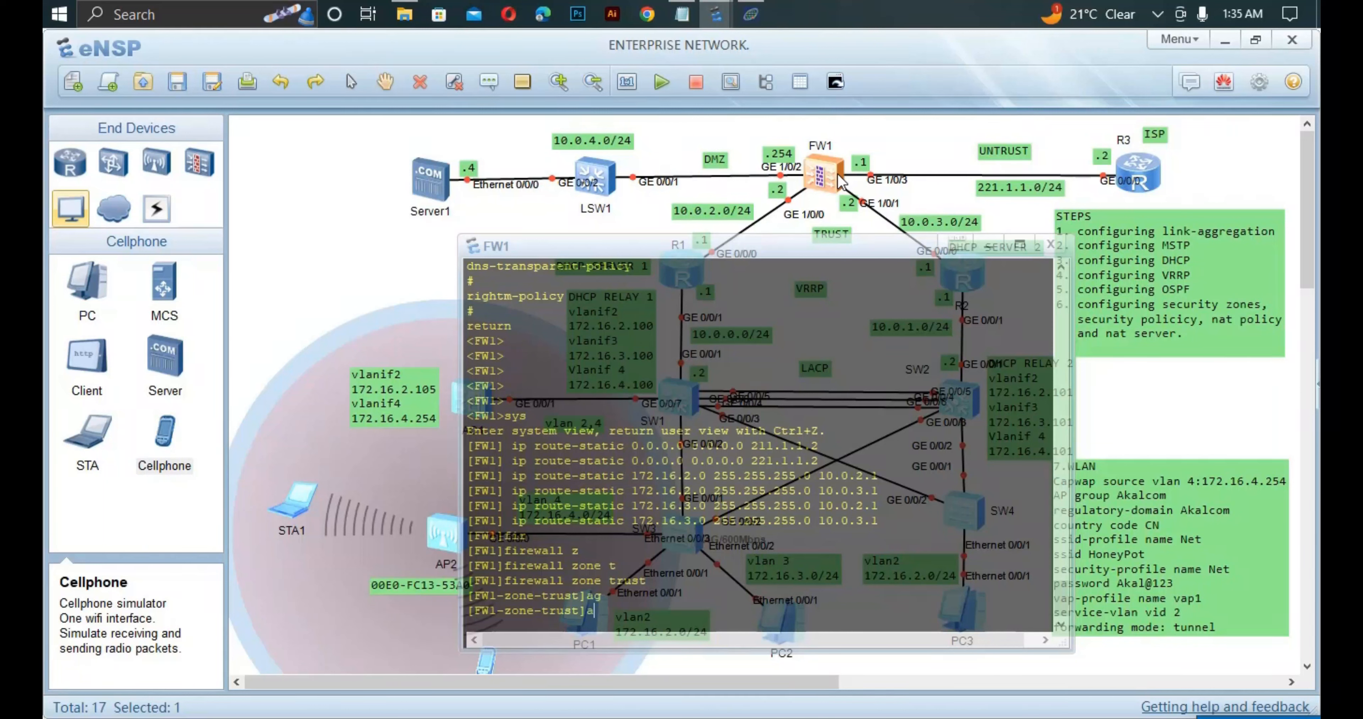
{"action": "key", "text": "Tab"}
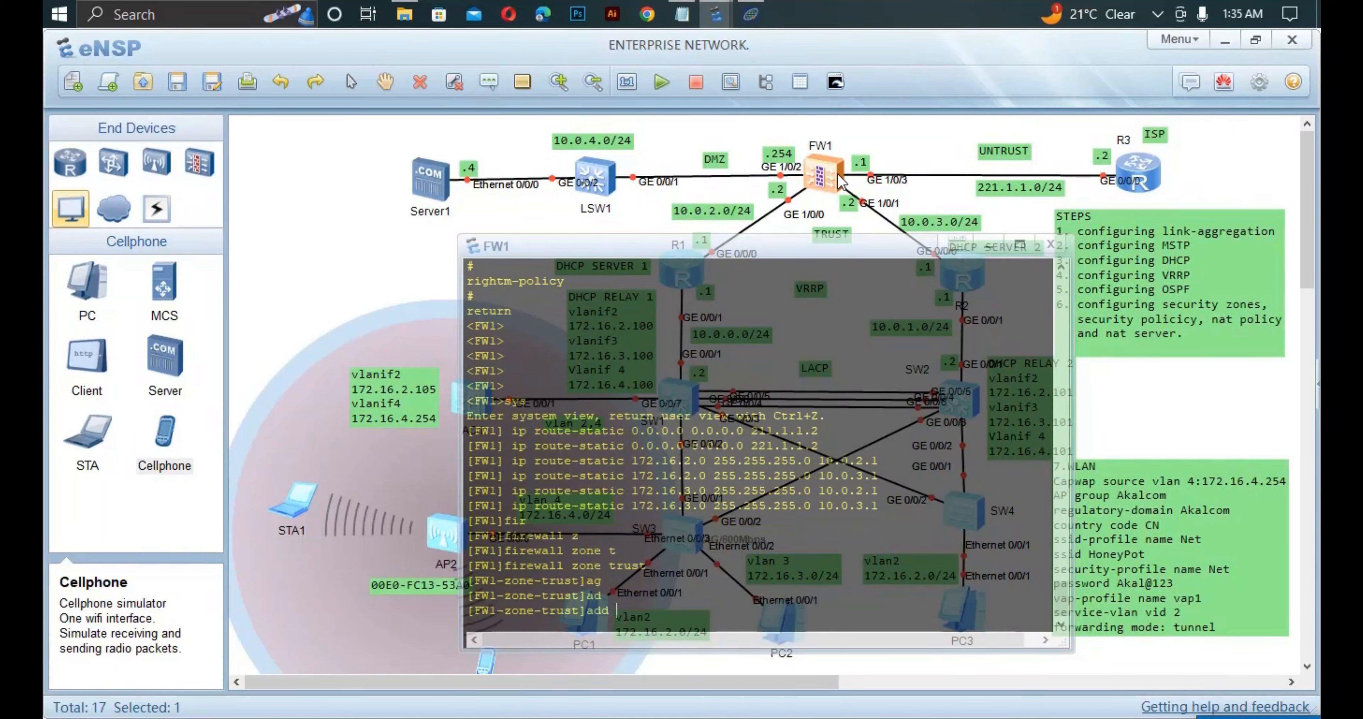
{"action": "type", "text": "int"}
{"action": "key", "text": "Tab"}
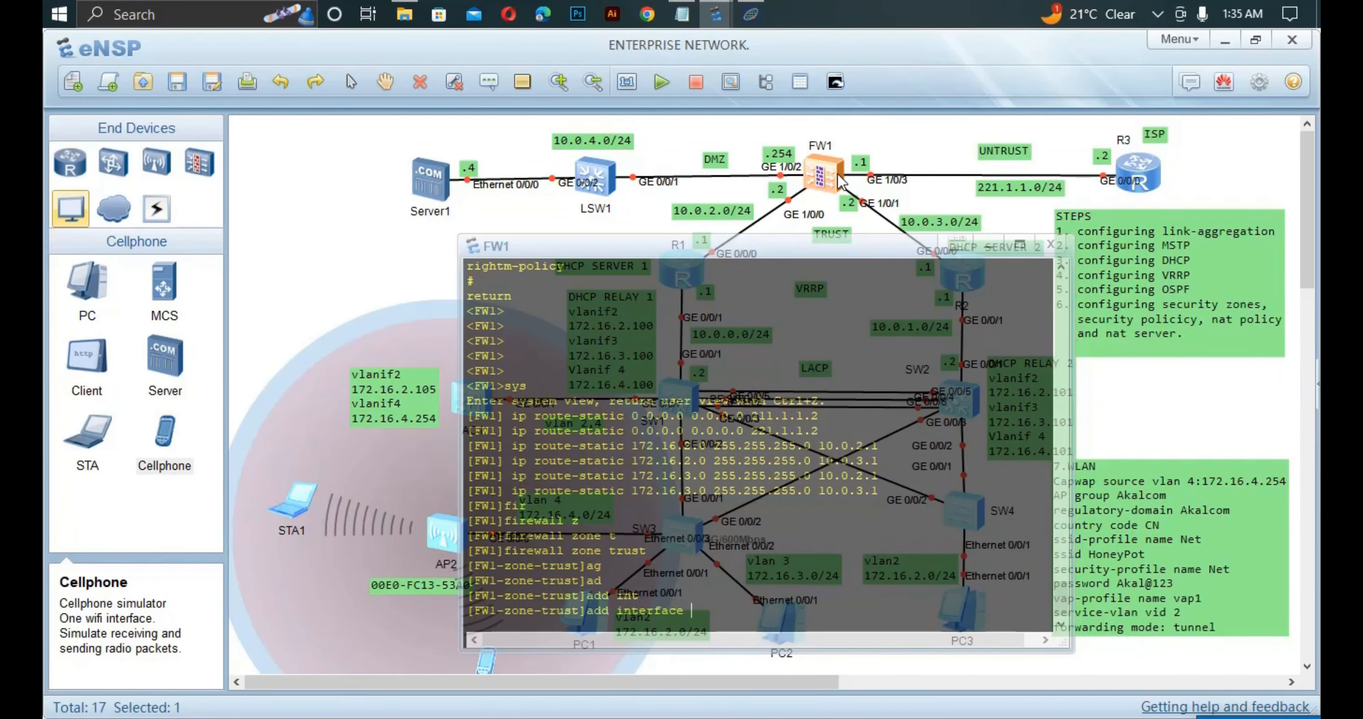
{"action": "type", "text": "g"}
{"action": "key", "text": "Tab"}
{"action": "type", "text": "1/0"}
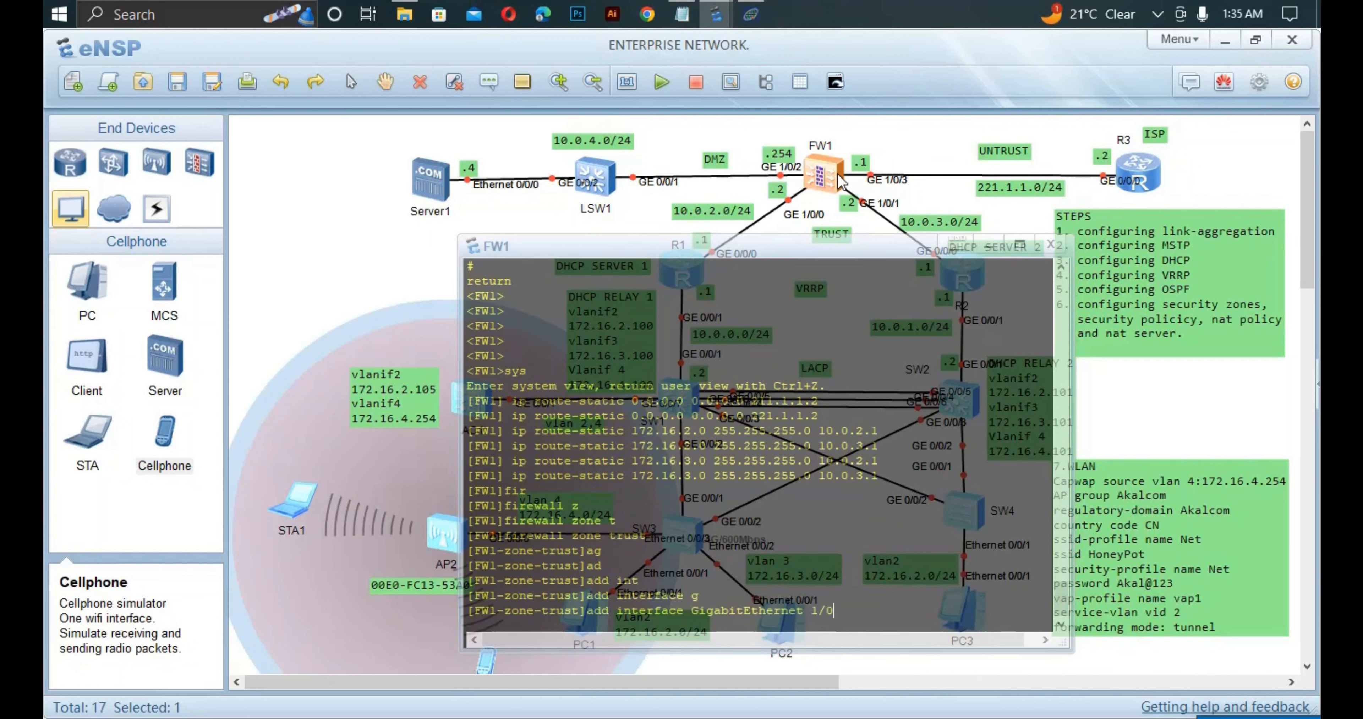
{"action": "type", "text": "/0"}
{"action": "key", "text": "Return"}
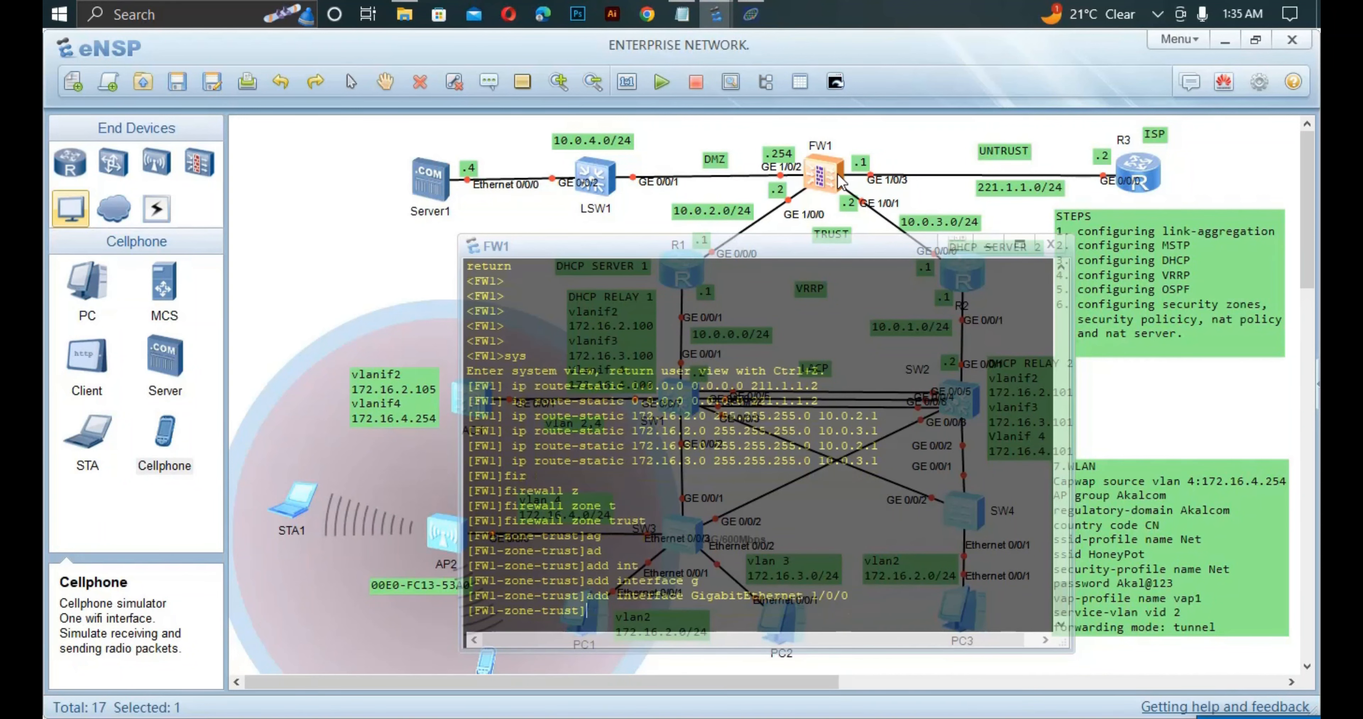
Add interface GigabitEthernet 1/0/1 to the trust zone and quit back to system view.
{"action": "type", "text": "ad"}
{"action": "key", "text": "Tab"}
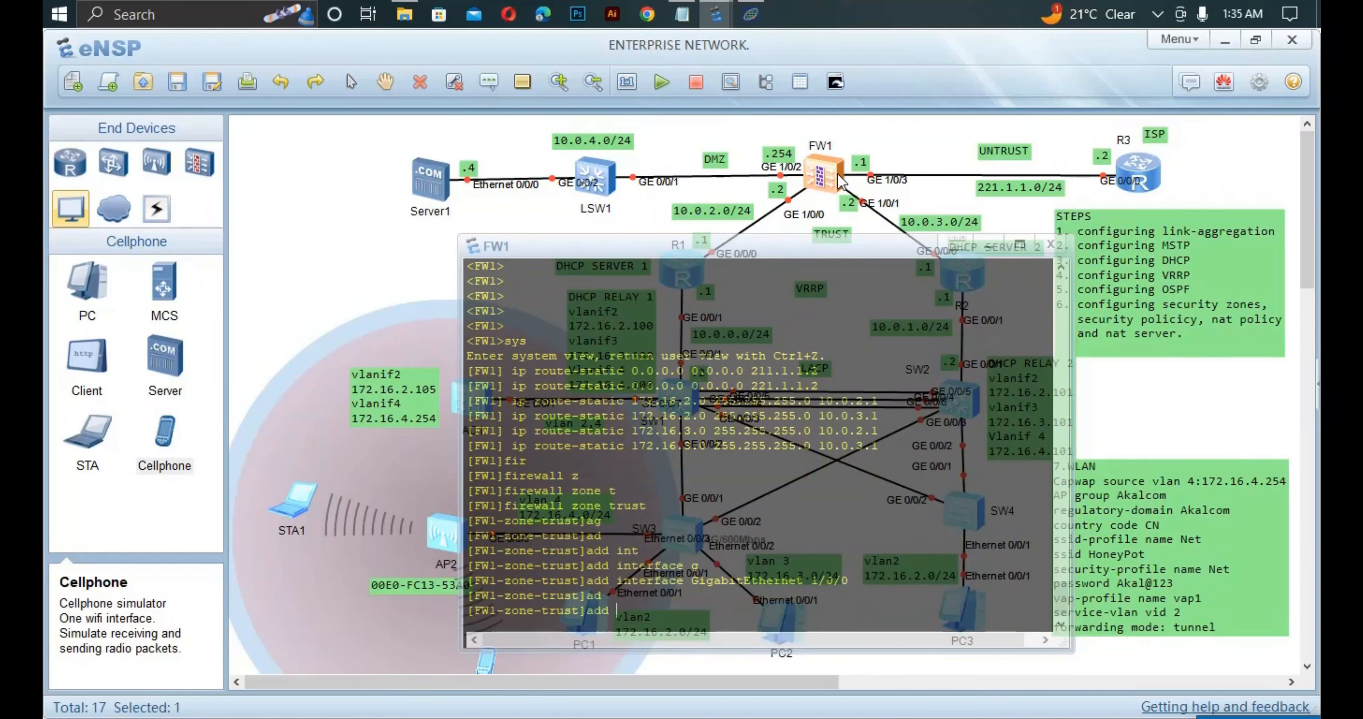
{"action": "type", "text": "i"}
{"action": "key", "text": "Tab"}
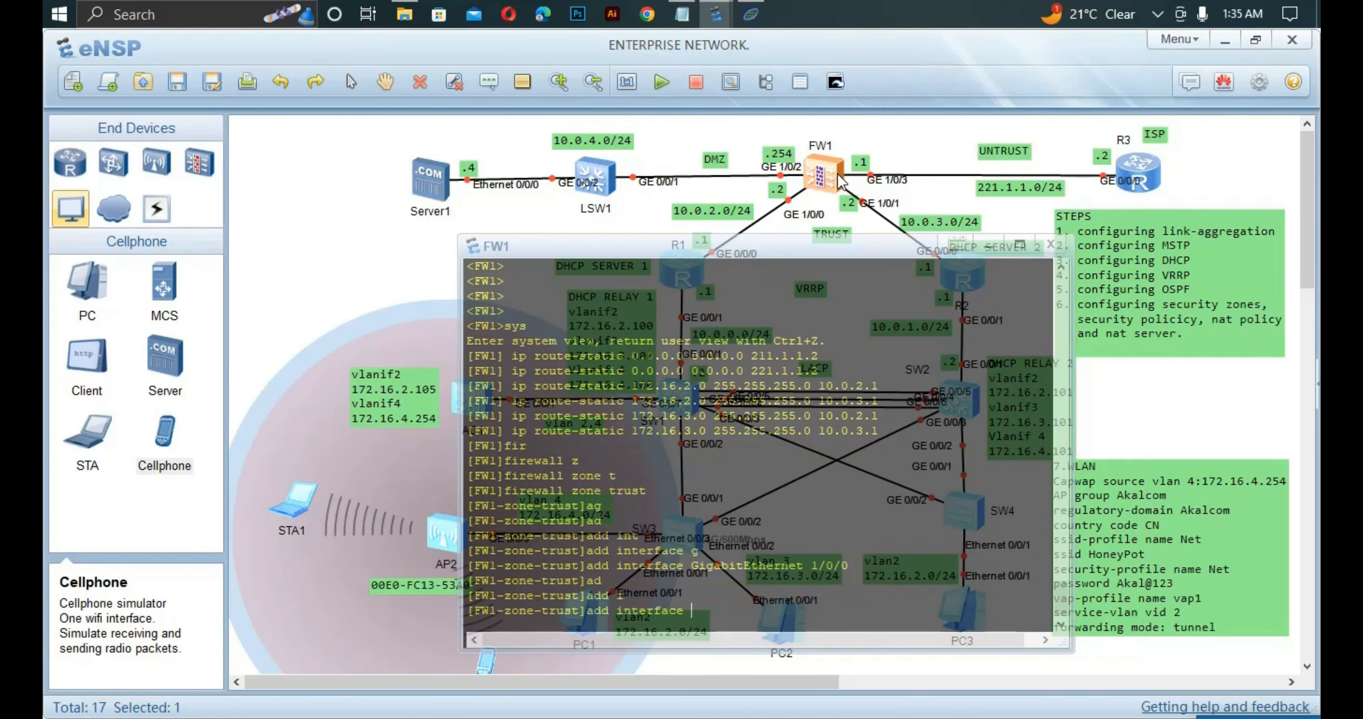
{"action": "type", "text": "g1/0/1"}
{"action": "key", "text": "Return"}
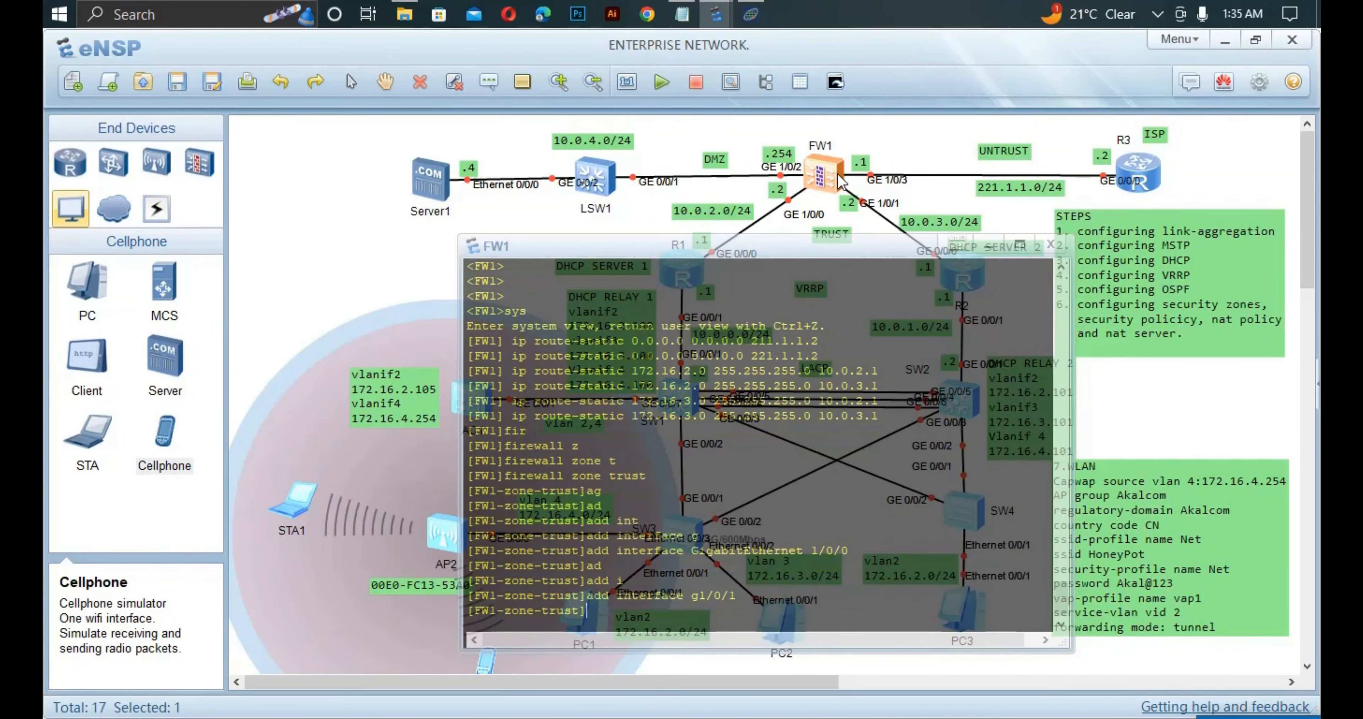
{"action": "type", "text": "qui"}
{"action": "key", "text": "Return"}
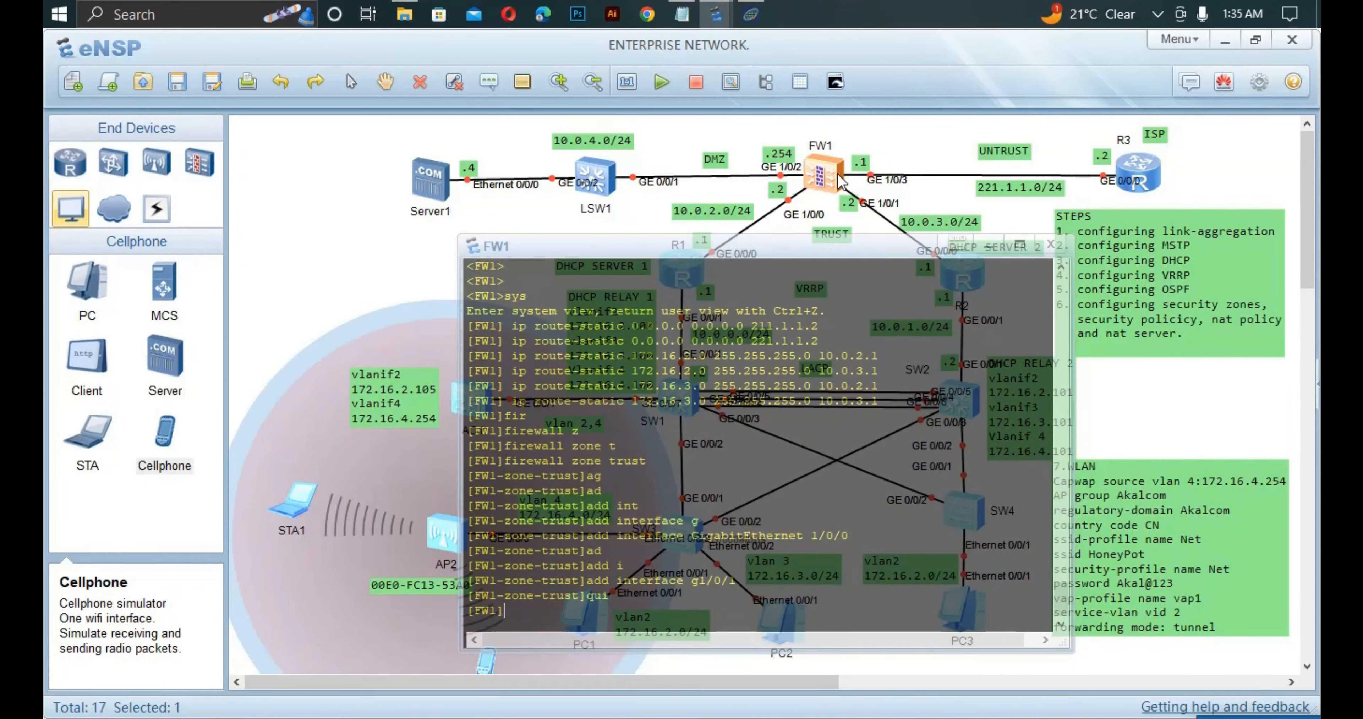
Add GigabitEthernet 1/0/3 to the untrust zone and quit the zone view.
{"action": "type", "text": "fire"}
{"action": "key", "text": "Tab"}
{"action": "type", "text": "z"}
{"action": "key", "text": "Tab"}
{"action": "type", "text": "u"}
{"action": "key", "text": "Tab"}
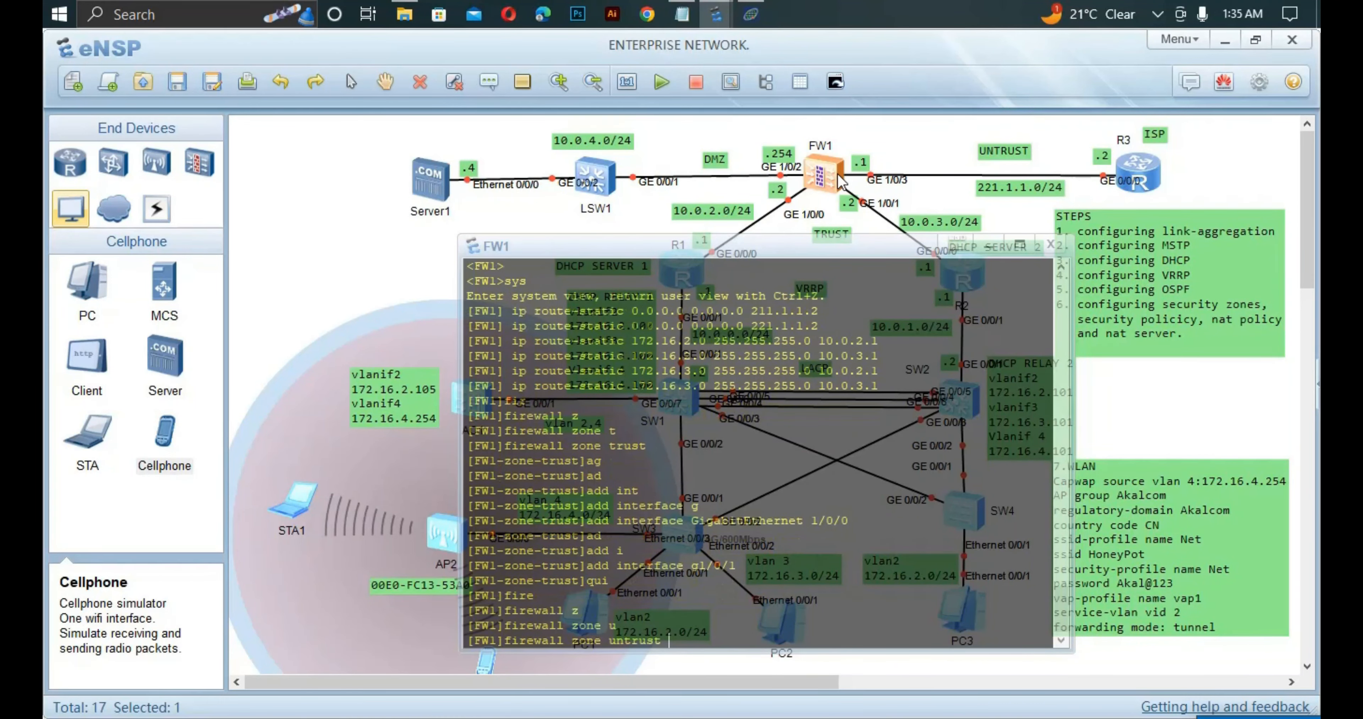
{"action": "key", "text": "Return"}
{"action": "type", "text": "ad"}
{"action": "key", "text": "Tab"}
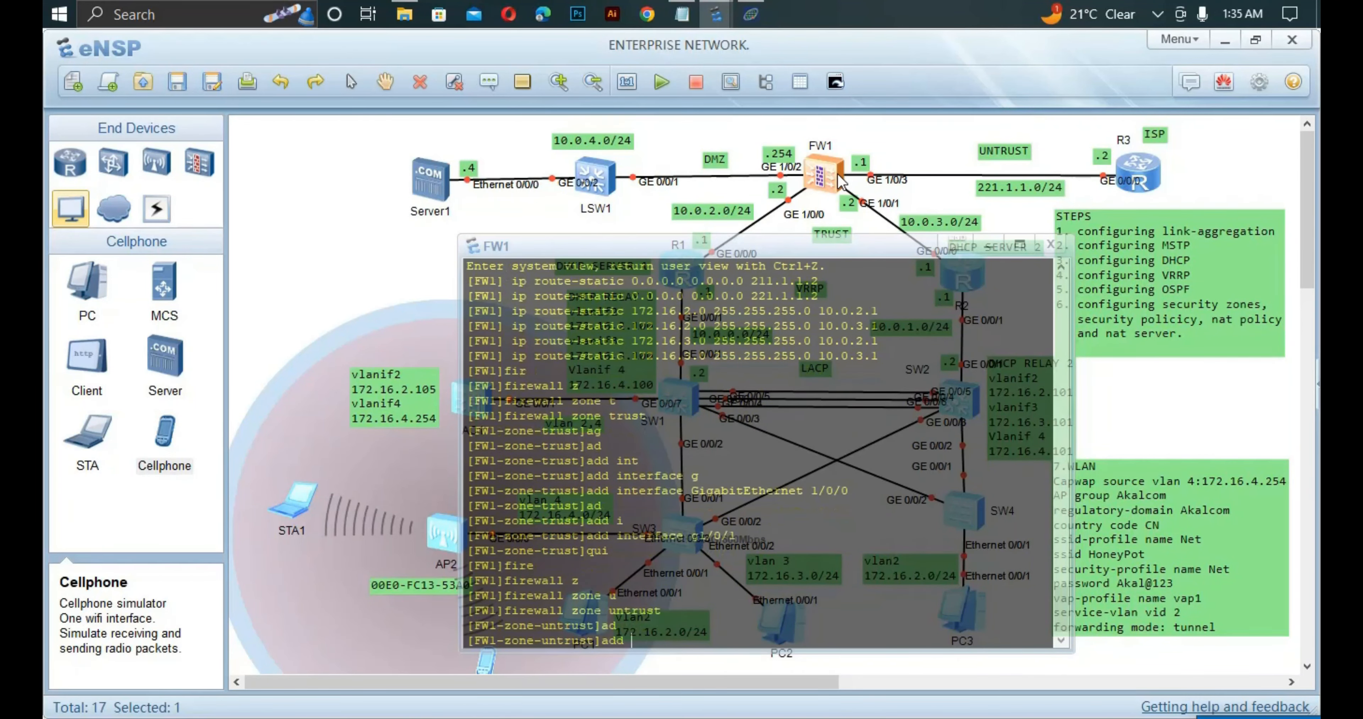
{"action": "type", "text": "int g"}
{"action": "key", "text": "Tab"}
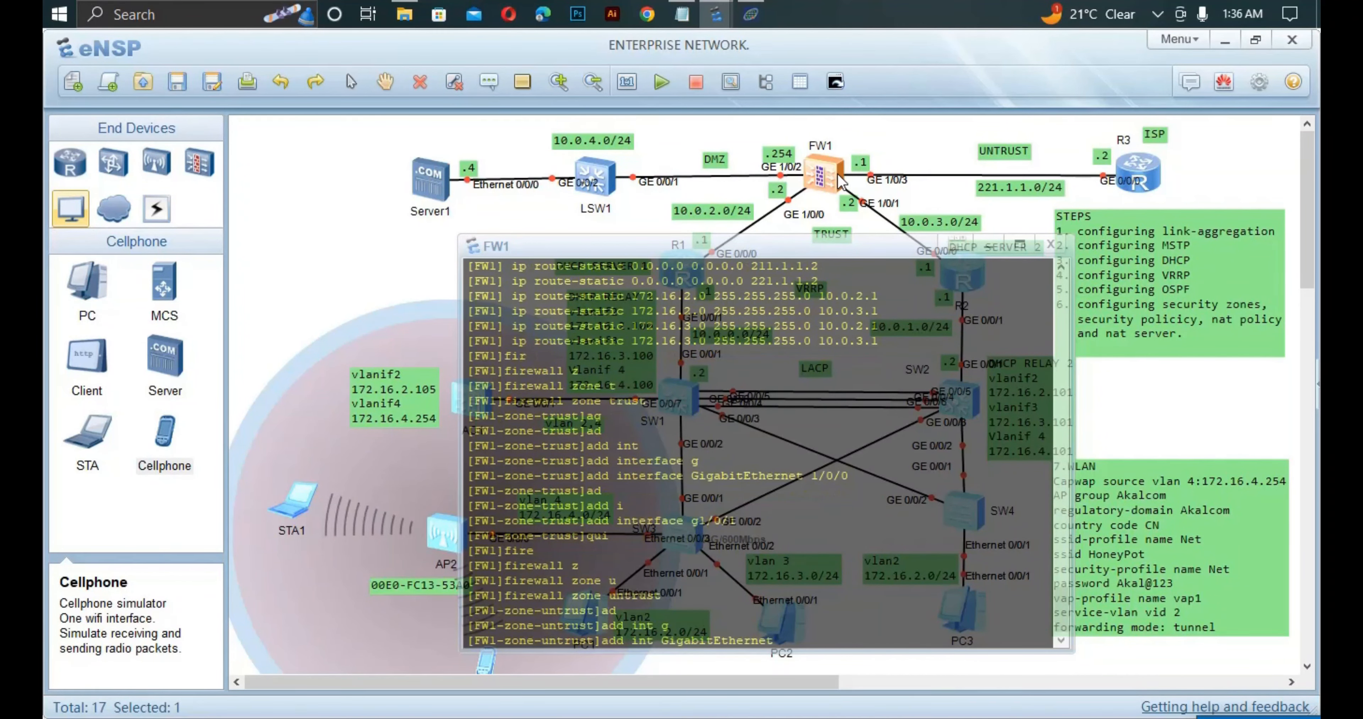
{"action": "type", "text": "1/0/3"}
{"action": "key", "text": "Return"}
{"action": "type", "text": "qu"}
{"action": "key", "text": "Return"}
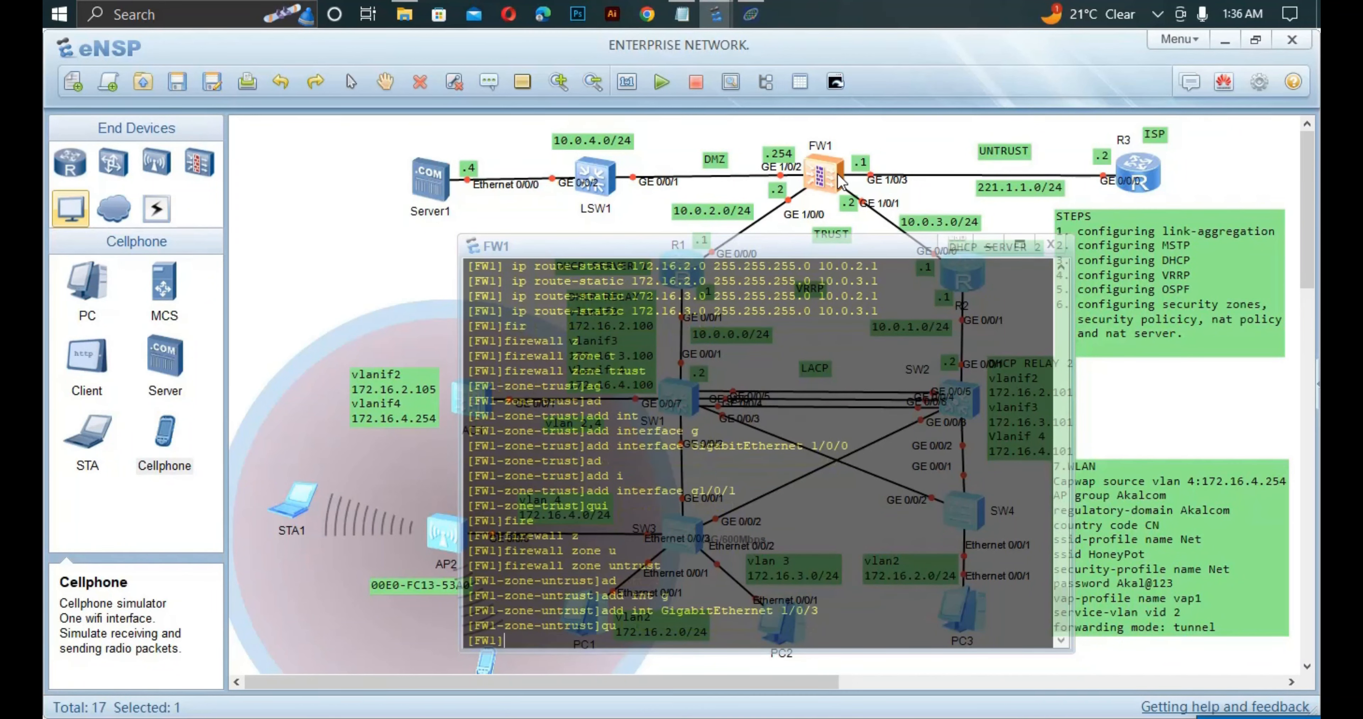
Add interface 1/0/2 to the dmz zone, quit, and close FW1's console.
{"action": "type", "text": "d"}
{"action": "key", "text": "BackSpace"}
{"action": "type", "text": "fire"}
{"action": "key", "text": "Tab"}
{"action": "type", "text": "zo"}
{"action": "key", "text": "Tab"}
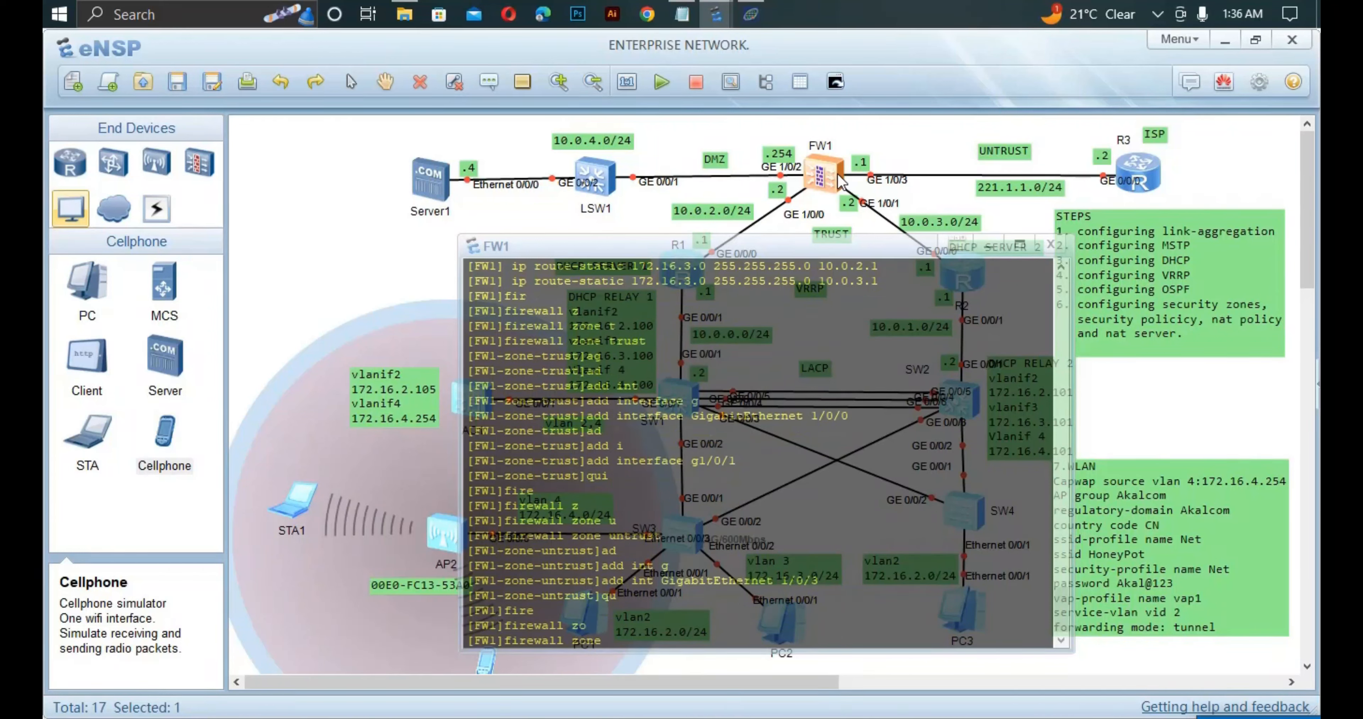
{"action": "type", "text": "dm"}
{"action": "key", "text": "Tab"}
{"action": "key", "text": "Return"}
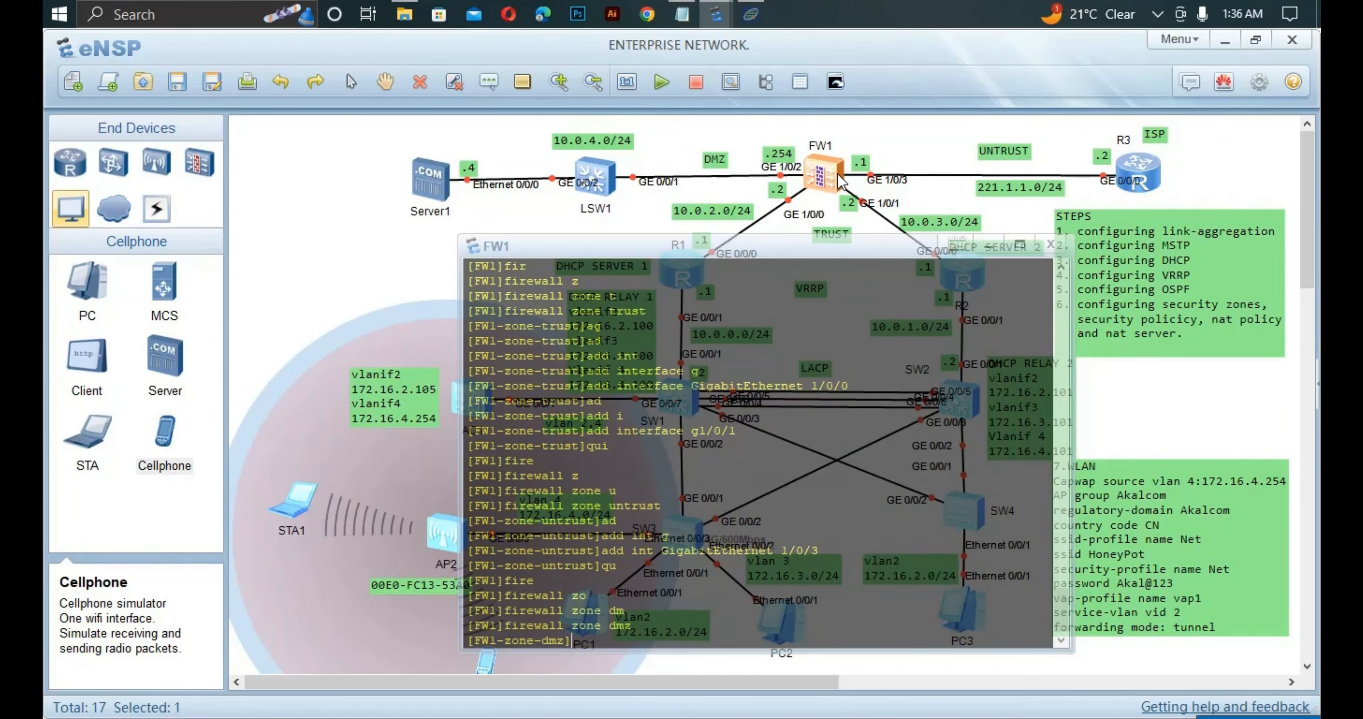
{"action": "type", "text": "a"}
{"action": "type", "text": "d"}
{"action": "key", "text": "Tab"}
{"action": "type", "text": "int g"}
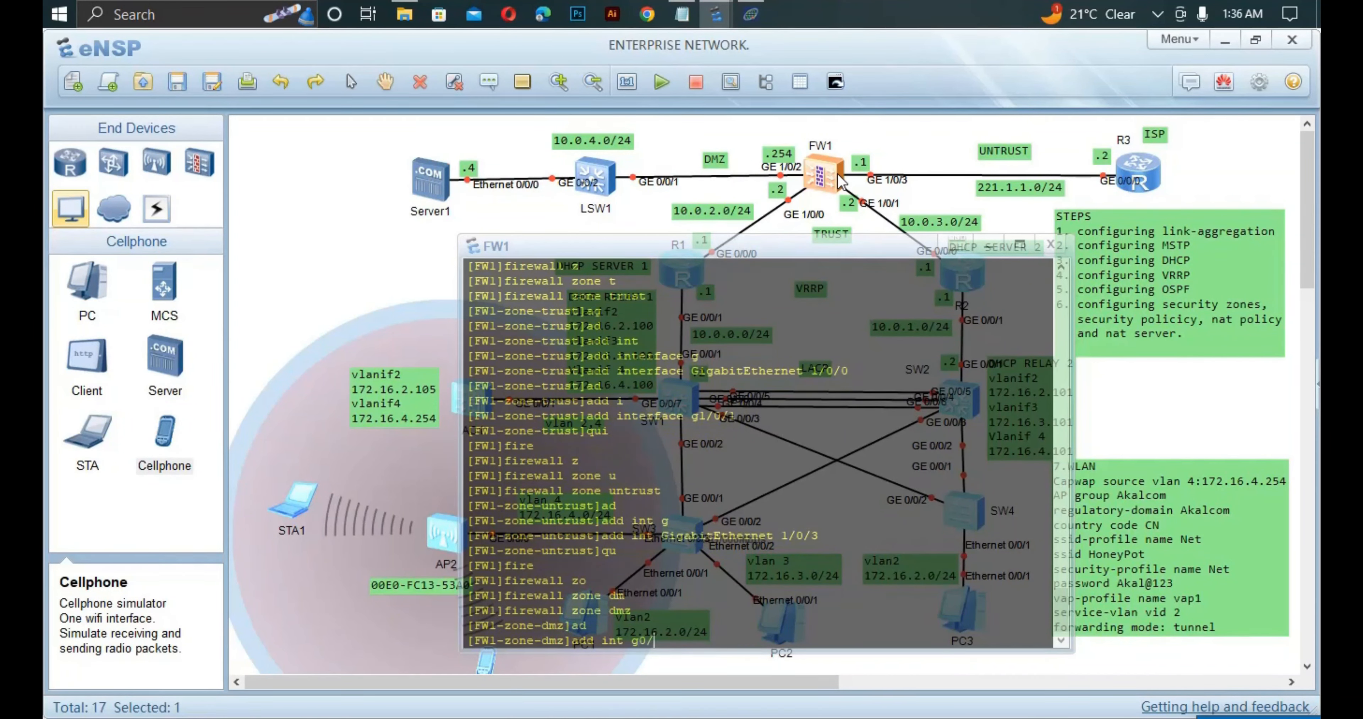
{"action": "type", "text": "l/0/2"}
{"action": "key", "text": "Return"}
{"action": "type", "text": "qui"}
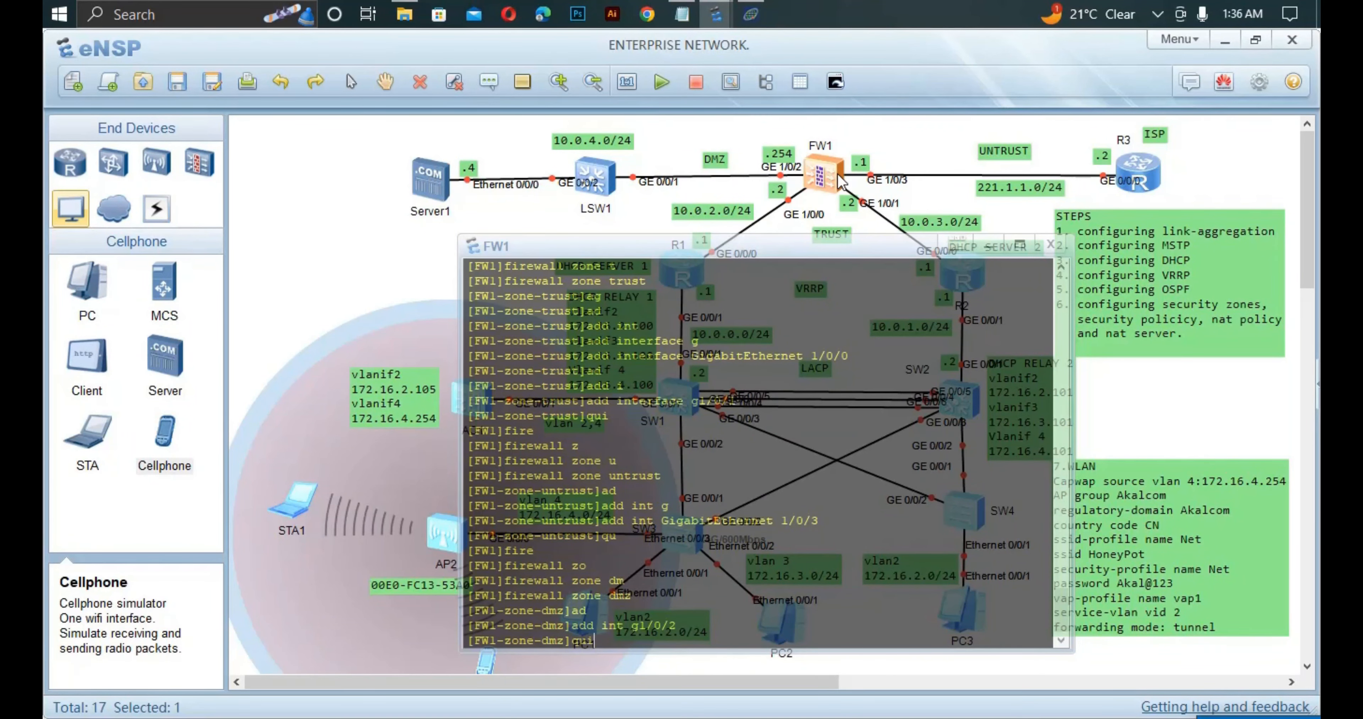
{"action": "key", "text": "Return"}
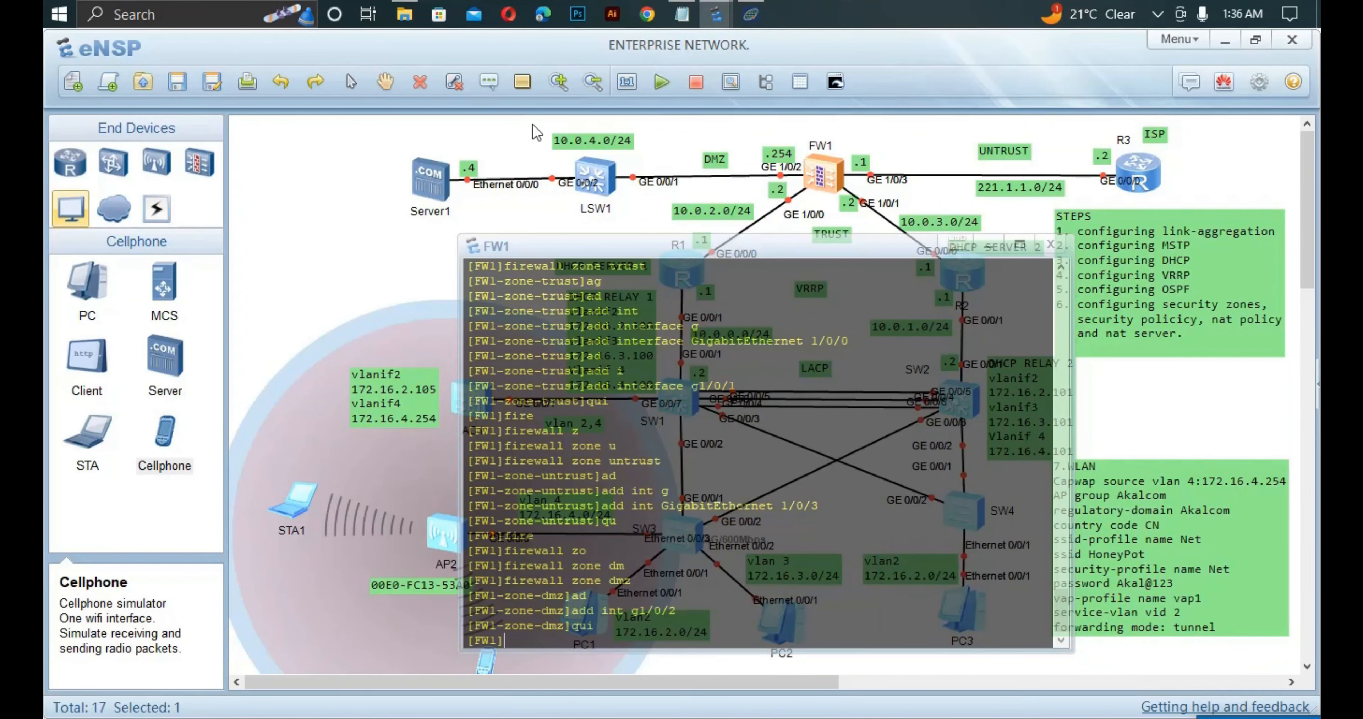
{"action": "left_click", "coordinate": [392, 235]}
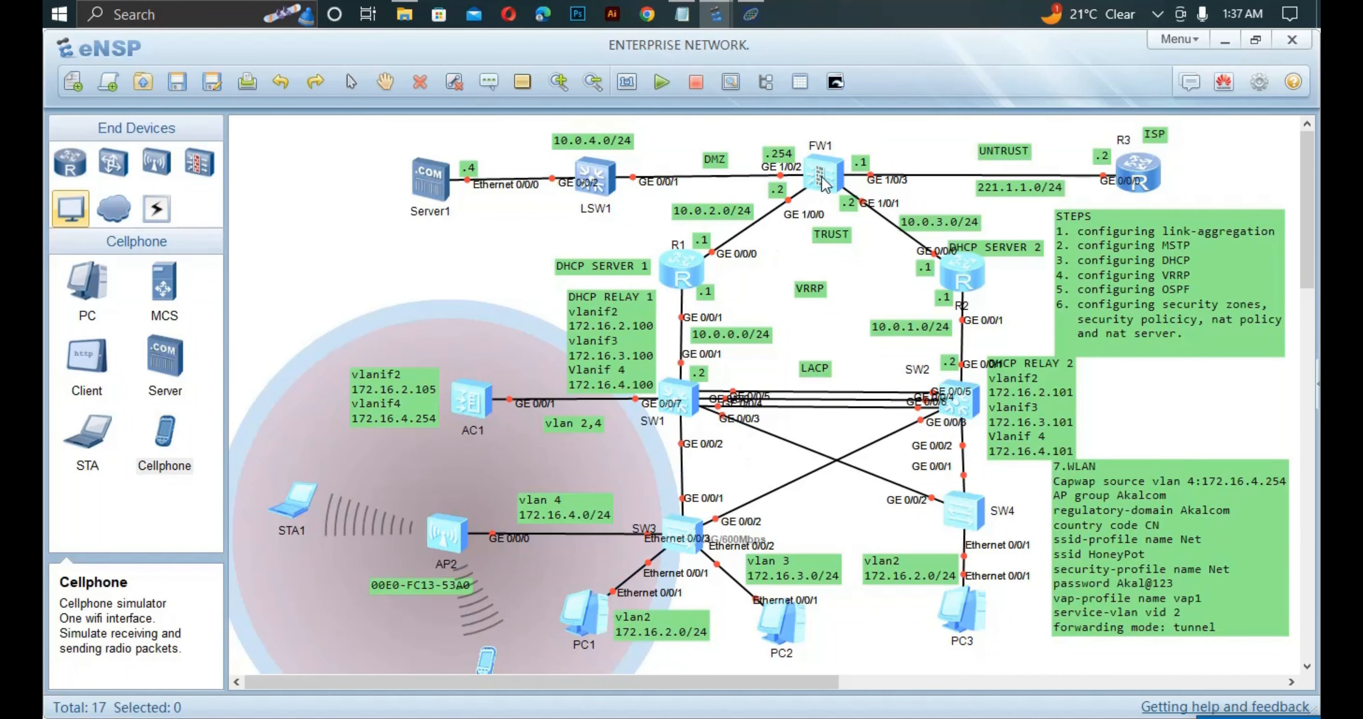
Open FW1's command console and bring up a fresh prompt.
{"action": "double_click", "coordinate": [824, 182]}
{"action": "key", "text": "Return"}
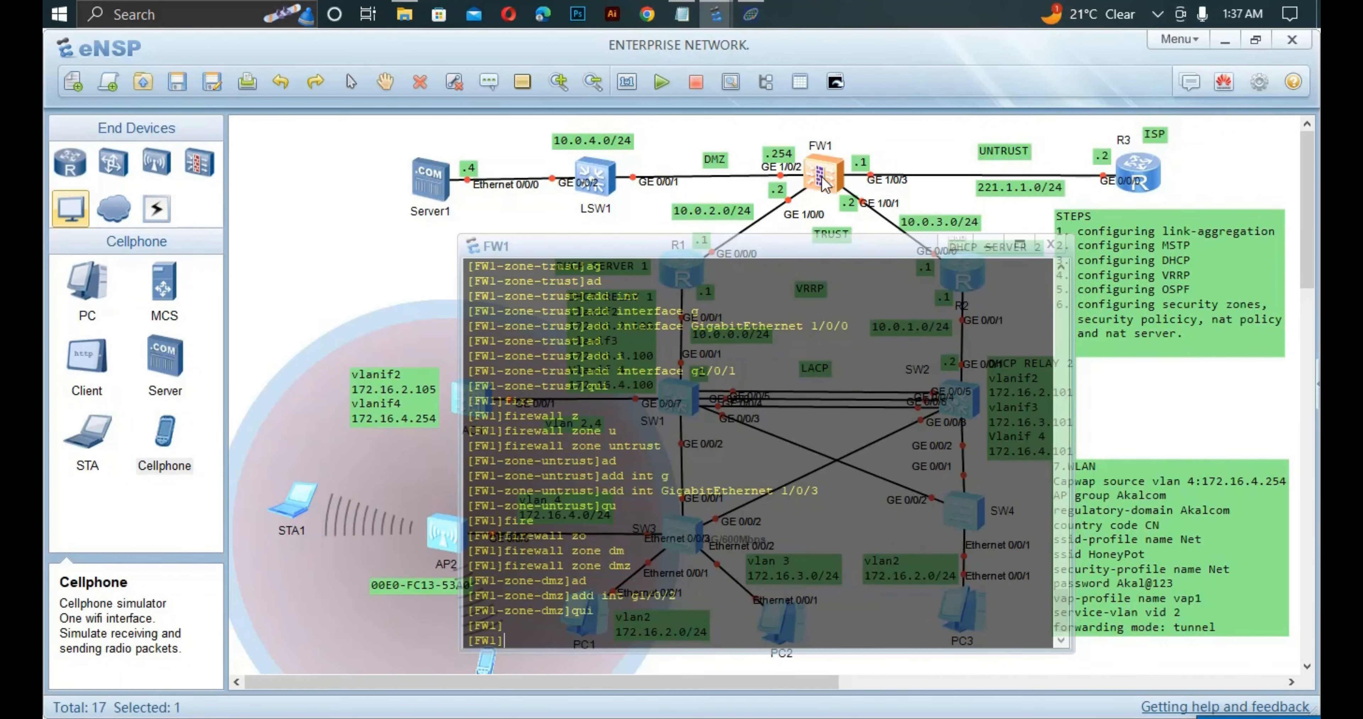
Enter FW1's security-policy view and create the rule trust_dmz.
{"action": "type", "text": "sec"}
{"action": "key", "text": "Tab"}
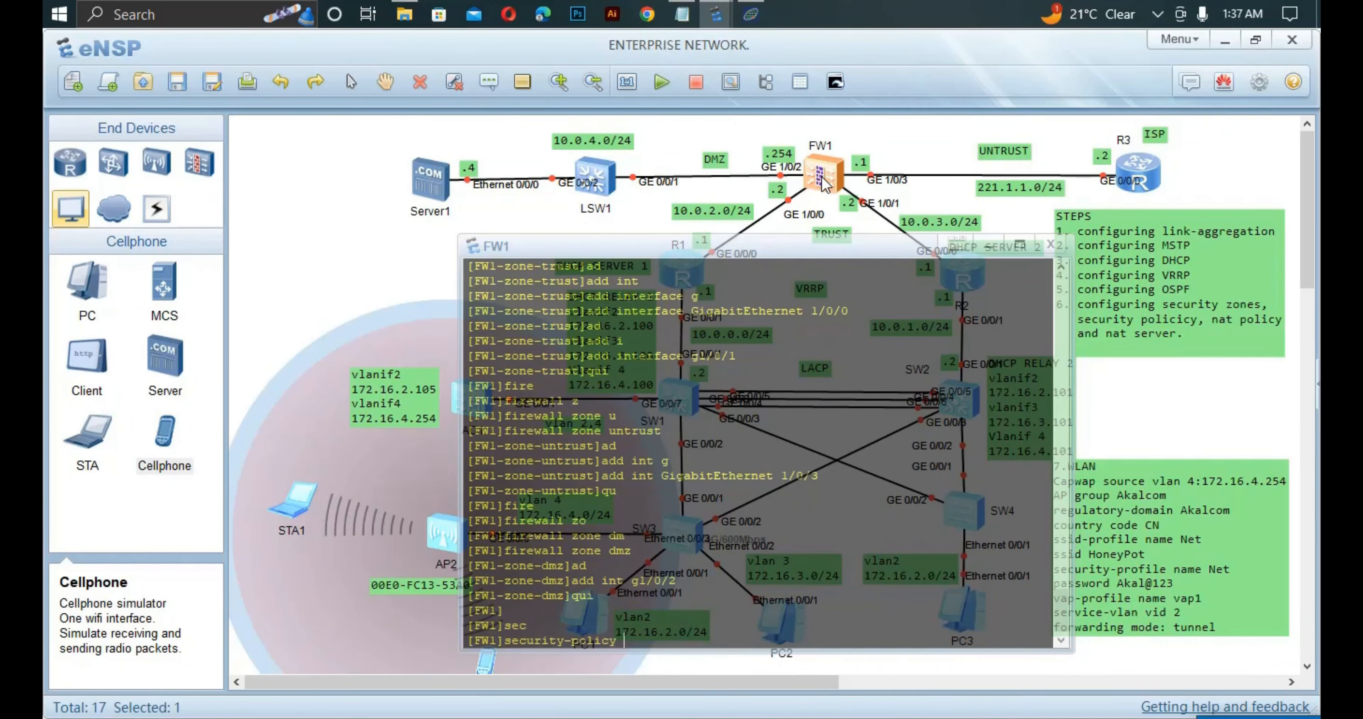
{"action": "key", "text": "Return"}
{"action": "type", "text": "ru"}
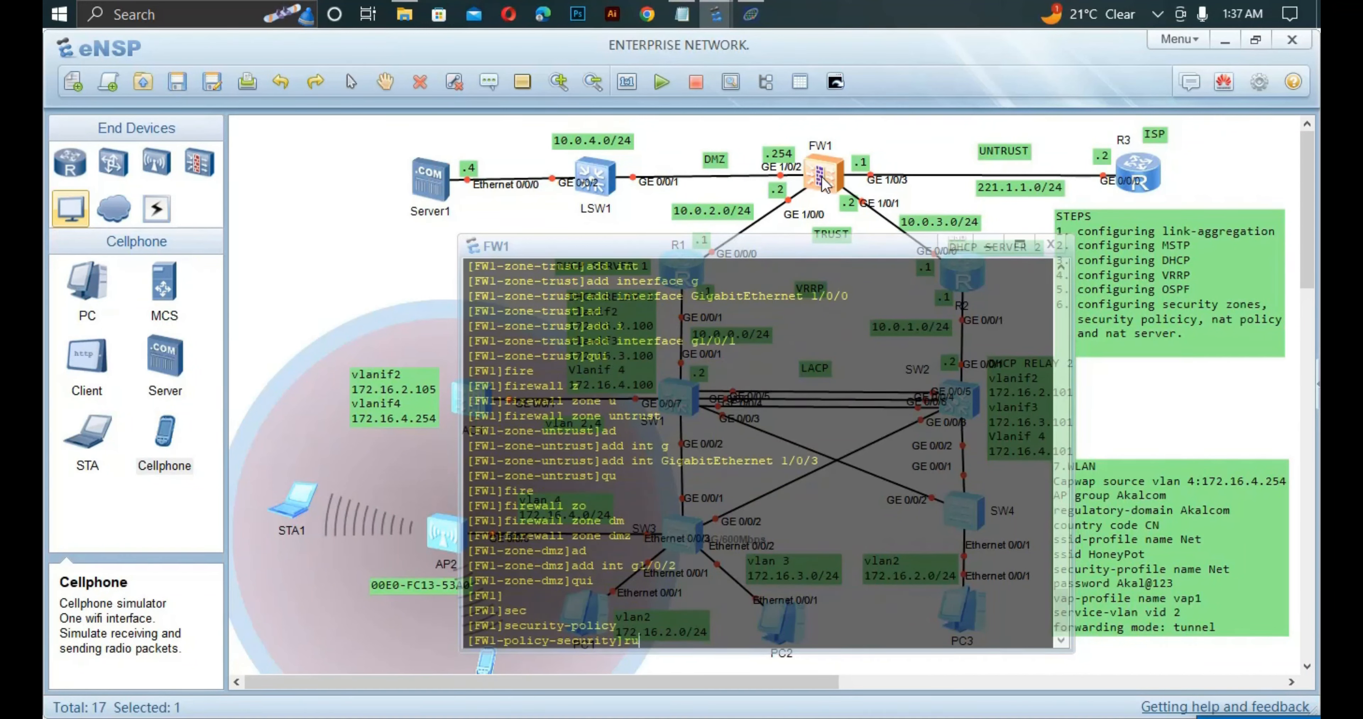
{"action": "key", "text": "Tab"}
{"action": "key", "text": "Tab"}
{"action": "key", "text": "Tab"}
{"action": "type", "text": "n"}
{"action": "key", "text": "Tab"}
{"action": "type", "text": "trust_d"}
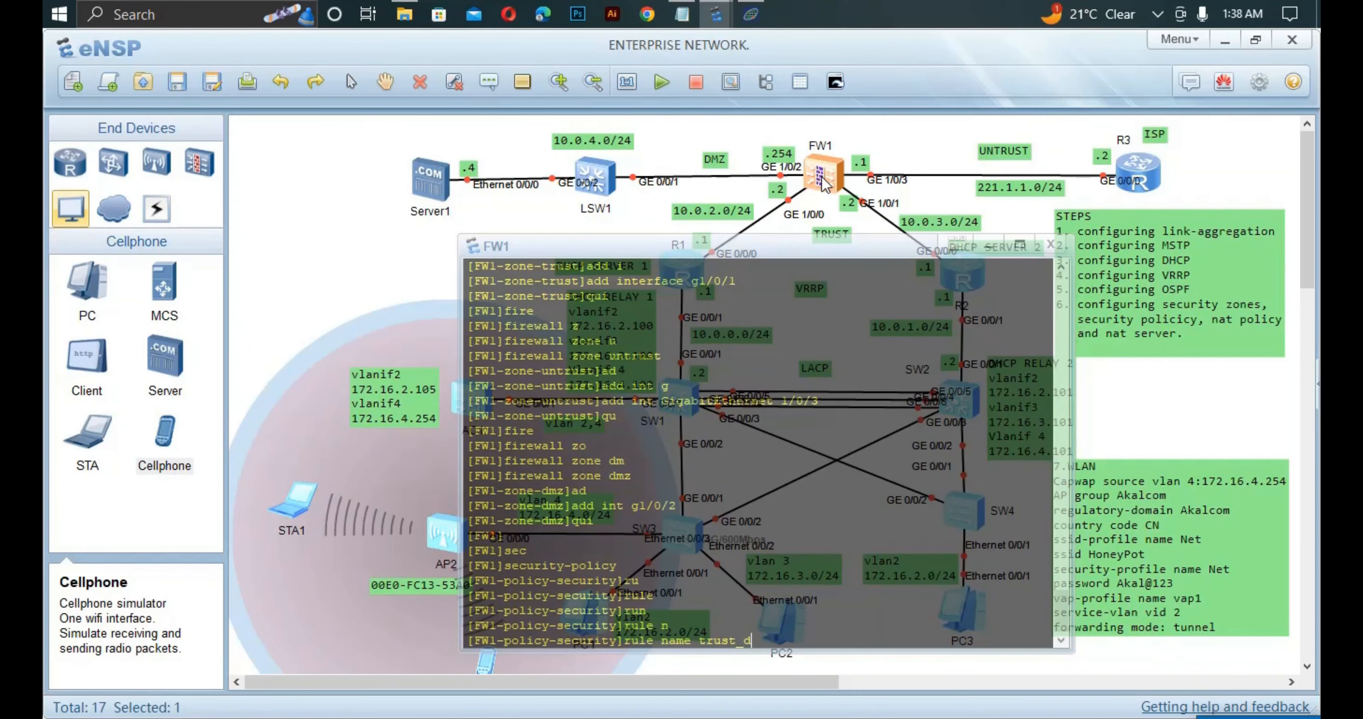
{"action": "type", "text": "mz"}
{"action": "key", "text": "Return"}
Set trust_dmz's source zone to trust and destination zone to dmz.
{"action": "type", "text": "so"}
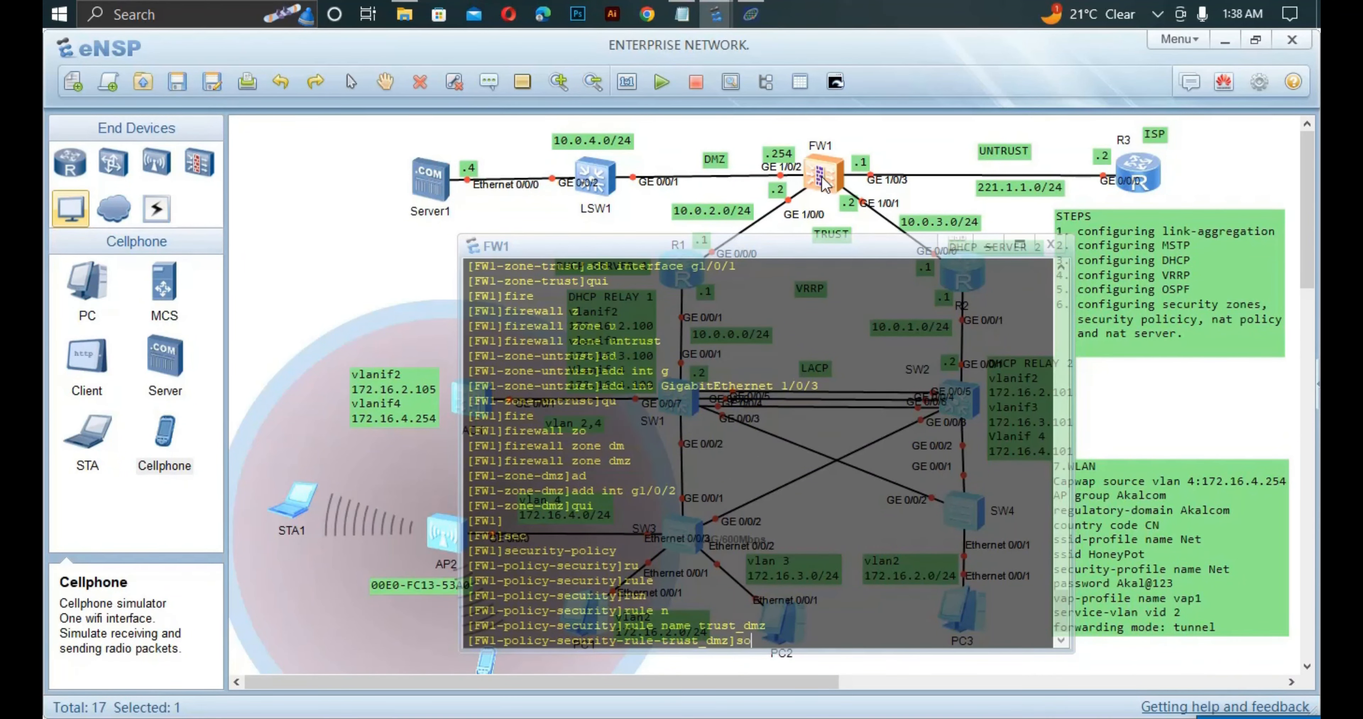
{"action": "key", "text": "Tab"}
{"action": "type", "text": "z"}
{"action": "key", "text": "Tab"}
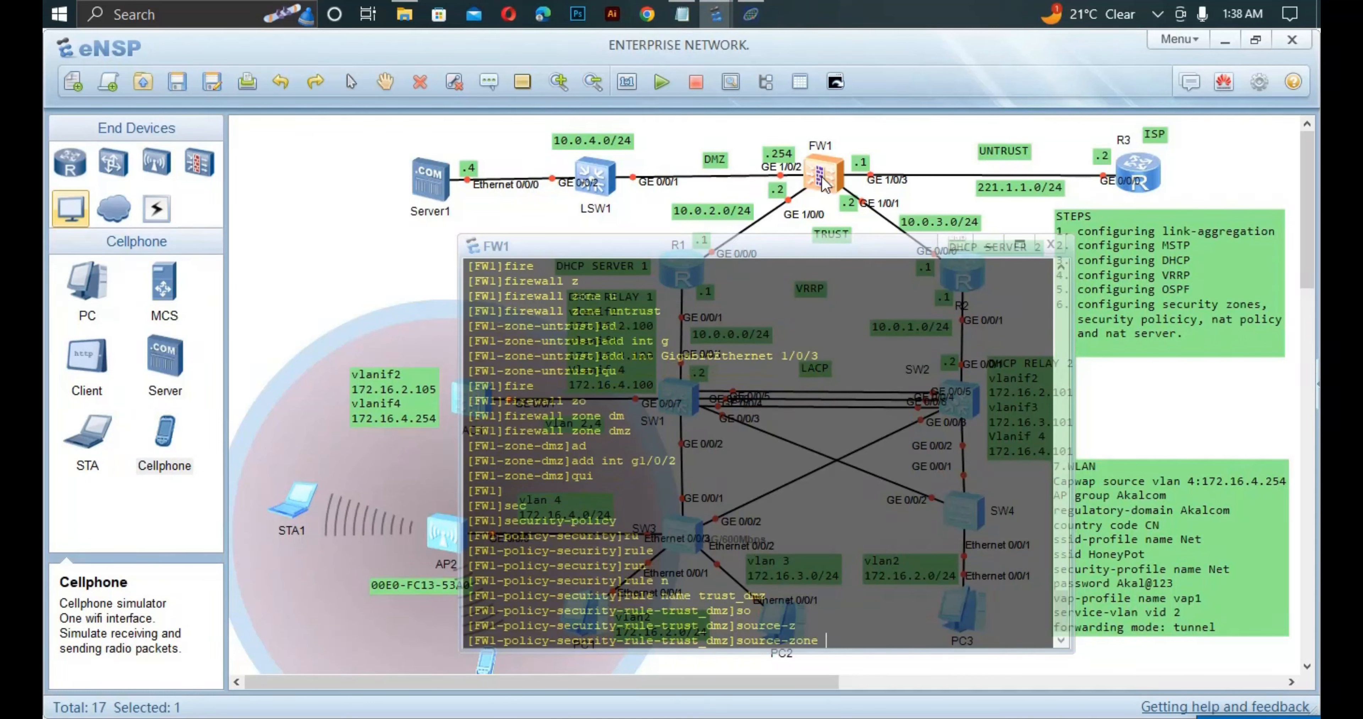
{"action": "type", "text": "t"}
{"action": "key", "text": "Tab"}
{"action": "key", "text": "Return"}
{"action": "type", "text": "de"}
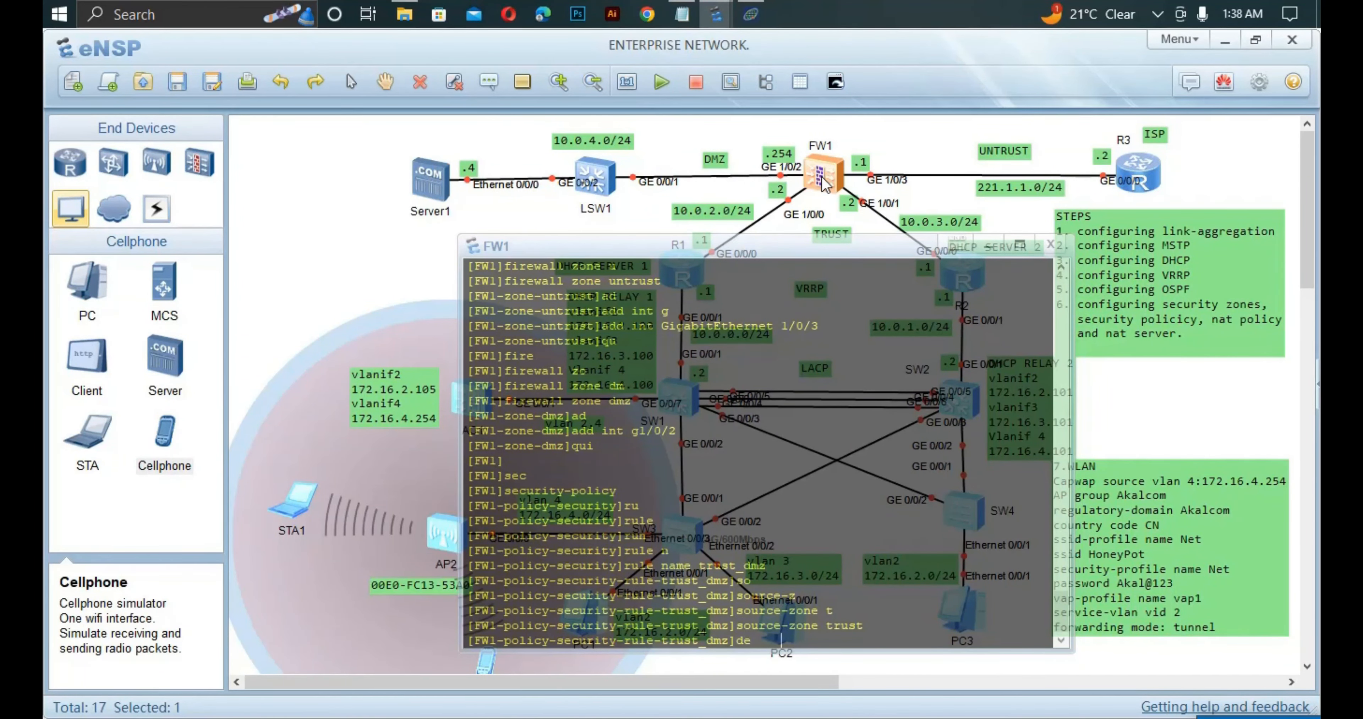
{"action": "key", "text": "Tab"}
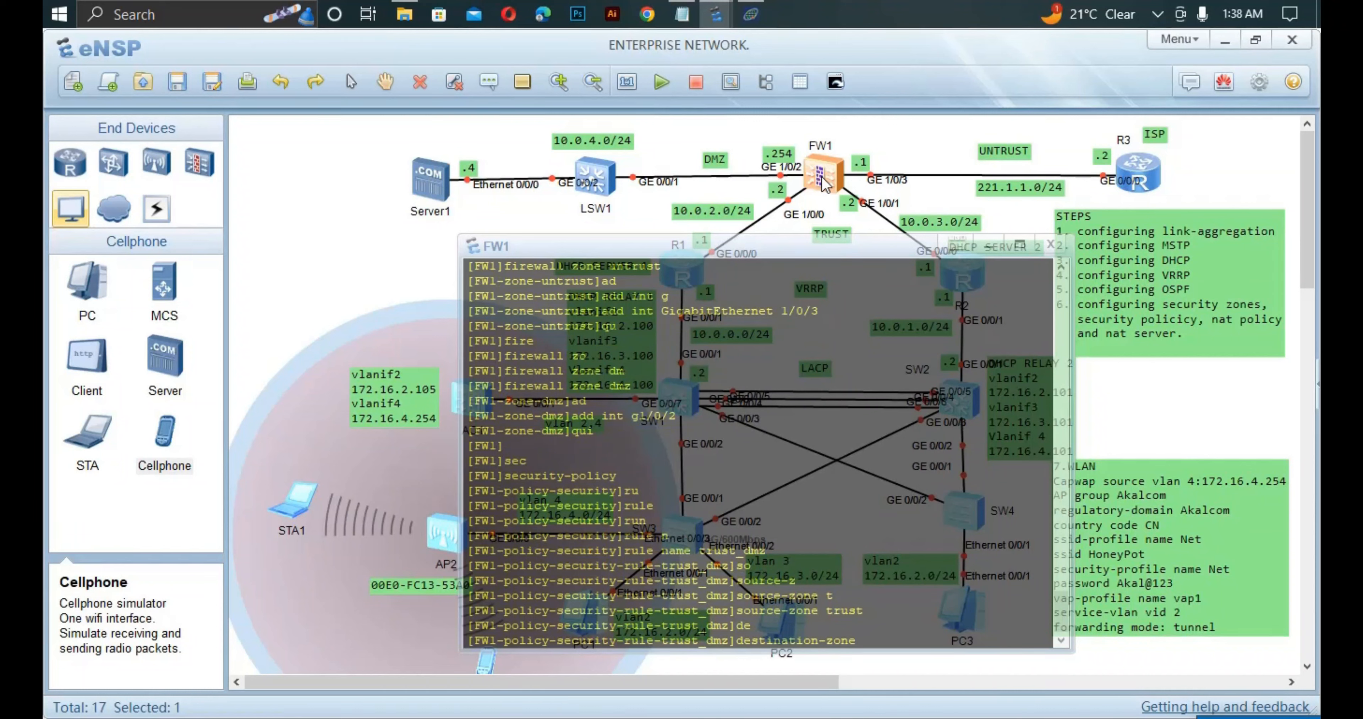
{"action": "type", "text": "d"}
{"action": "key", "text": "Tab"}
{"action": "key", "text": "Return"}
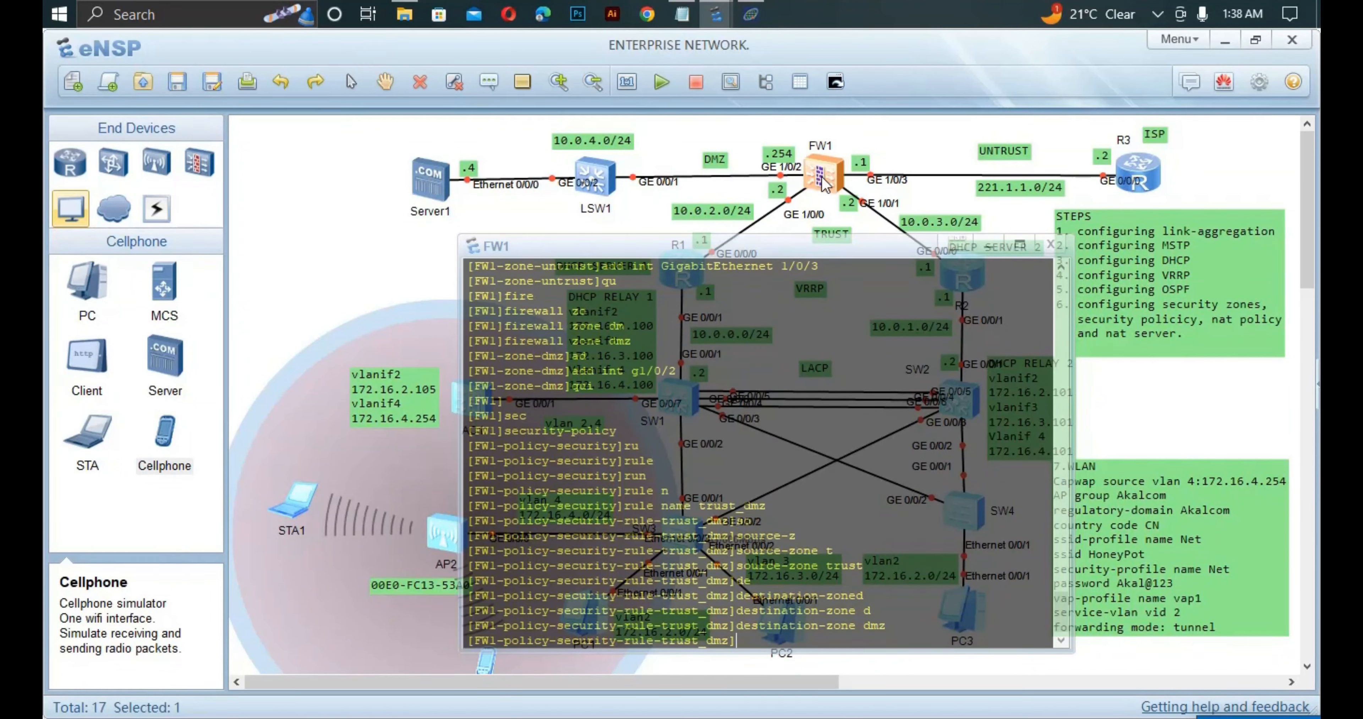
Give trust_dmz source address 172.16.2.0/24 and action permit.
{"action": "type", "text": "so"}
{"action": "key", "text": "Tab"}
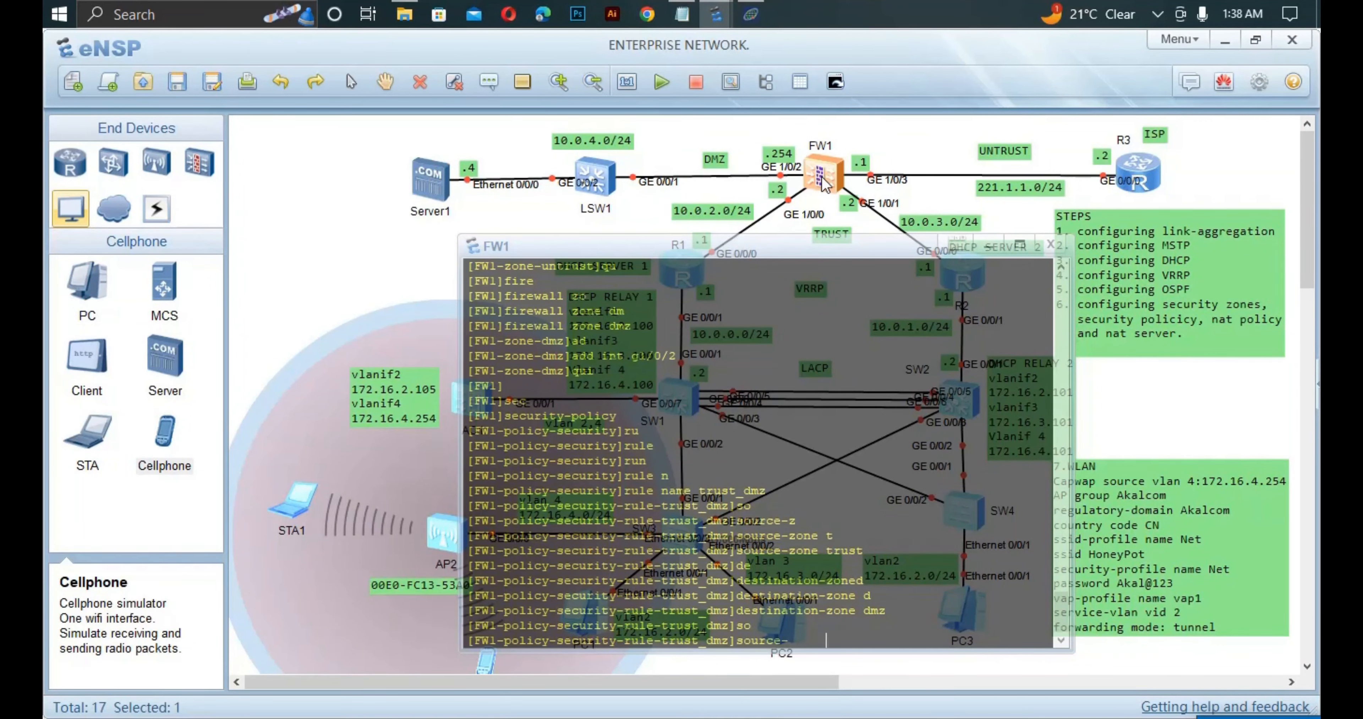
{"action": "key", "text": "Tab"}
{"action": "key", "text": "Tab"}
{"action": "type", "text": "l"}
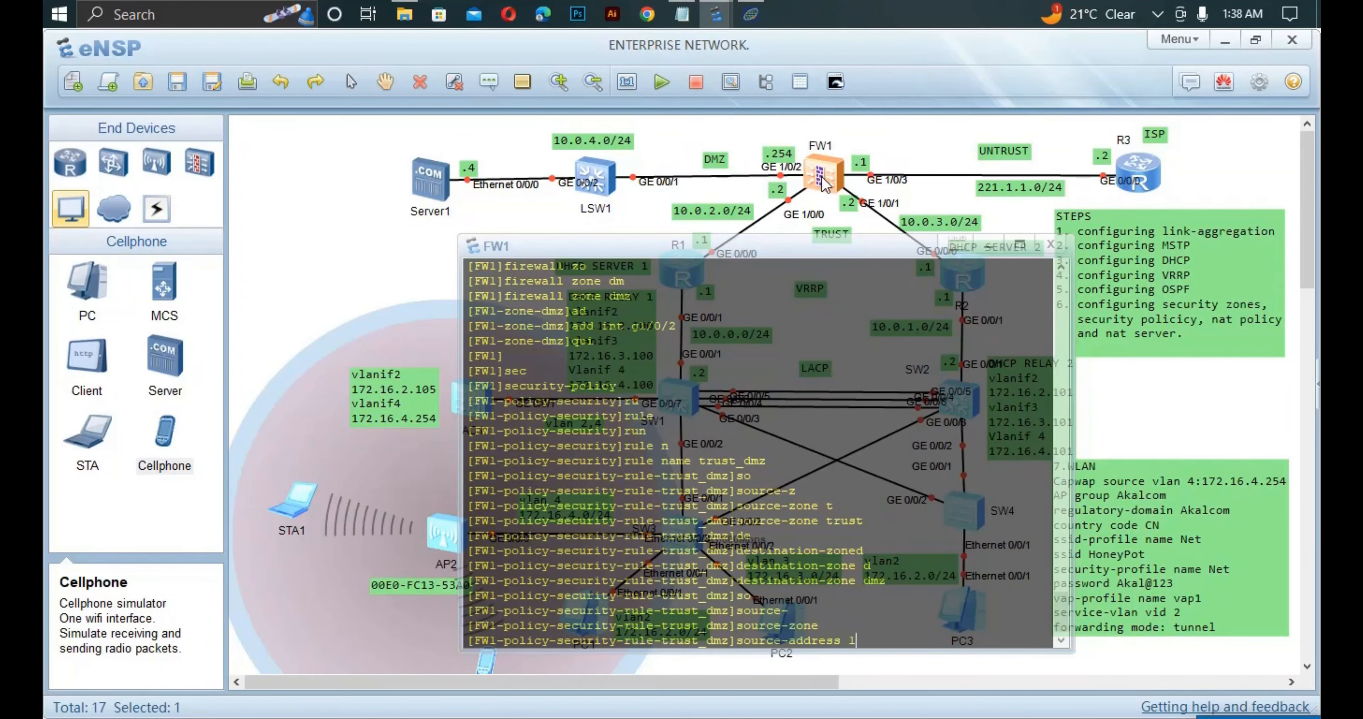
{"action": "type", "text": "72.16.2.0 24"}
{"action": "key", "text": "Return"}
{"action": "type", "text": "act"}
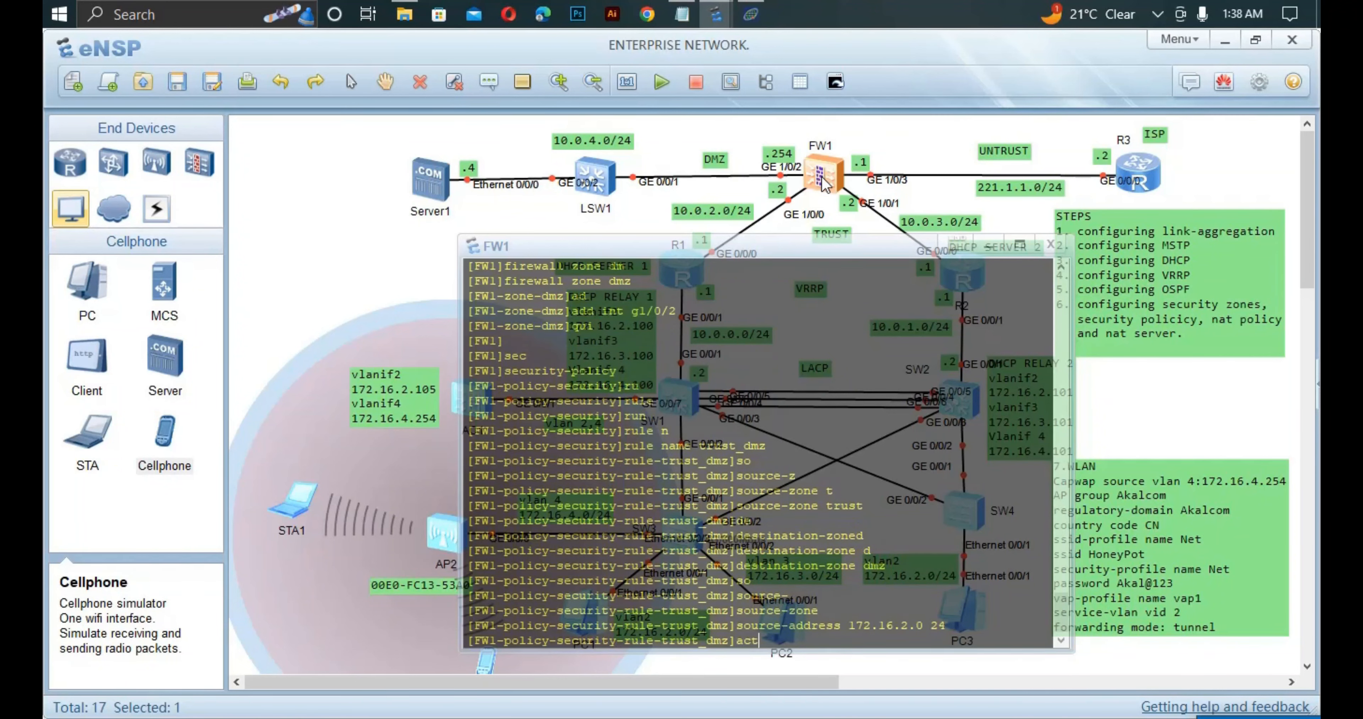
{"action": "key", "text": "Tab"}
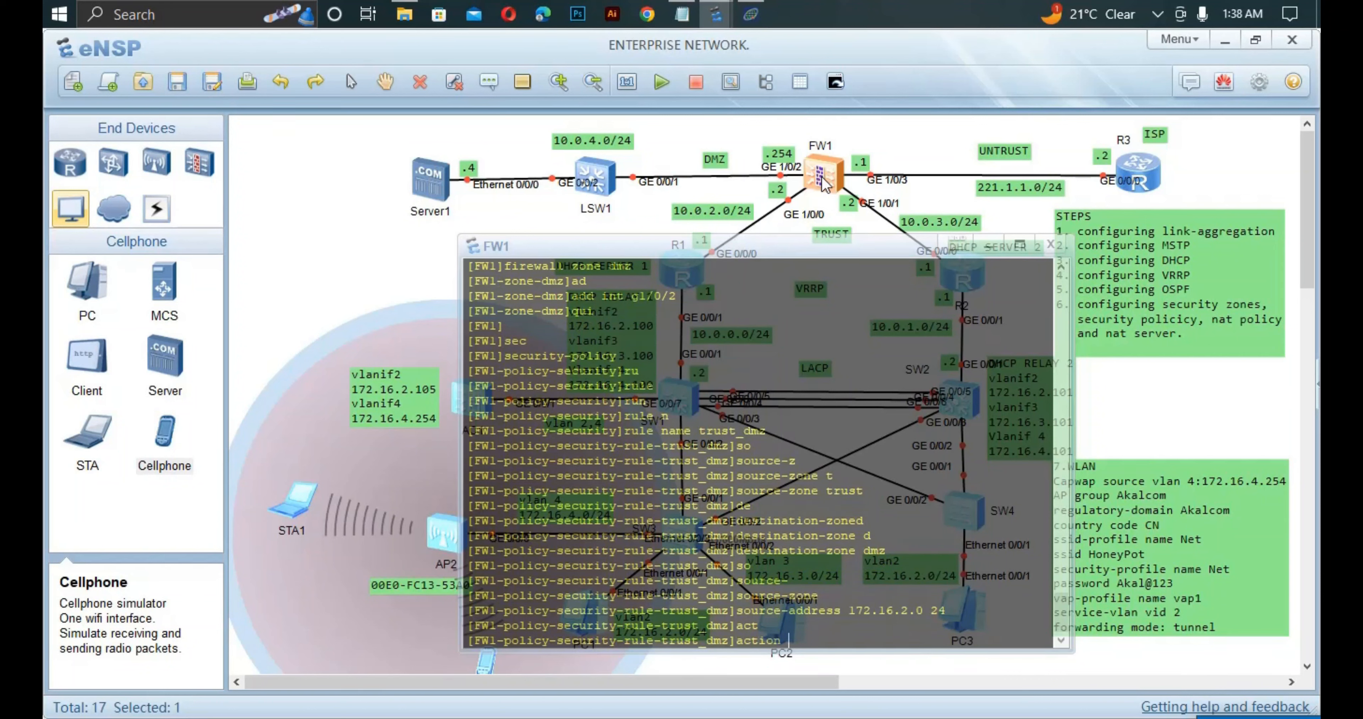
{"action": "type", "text": "per"}
{"action": "key", "text": "Tab"}
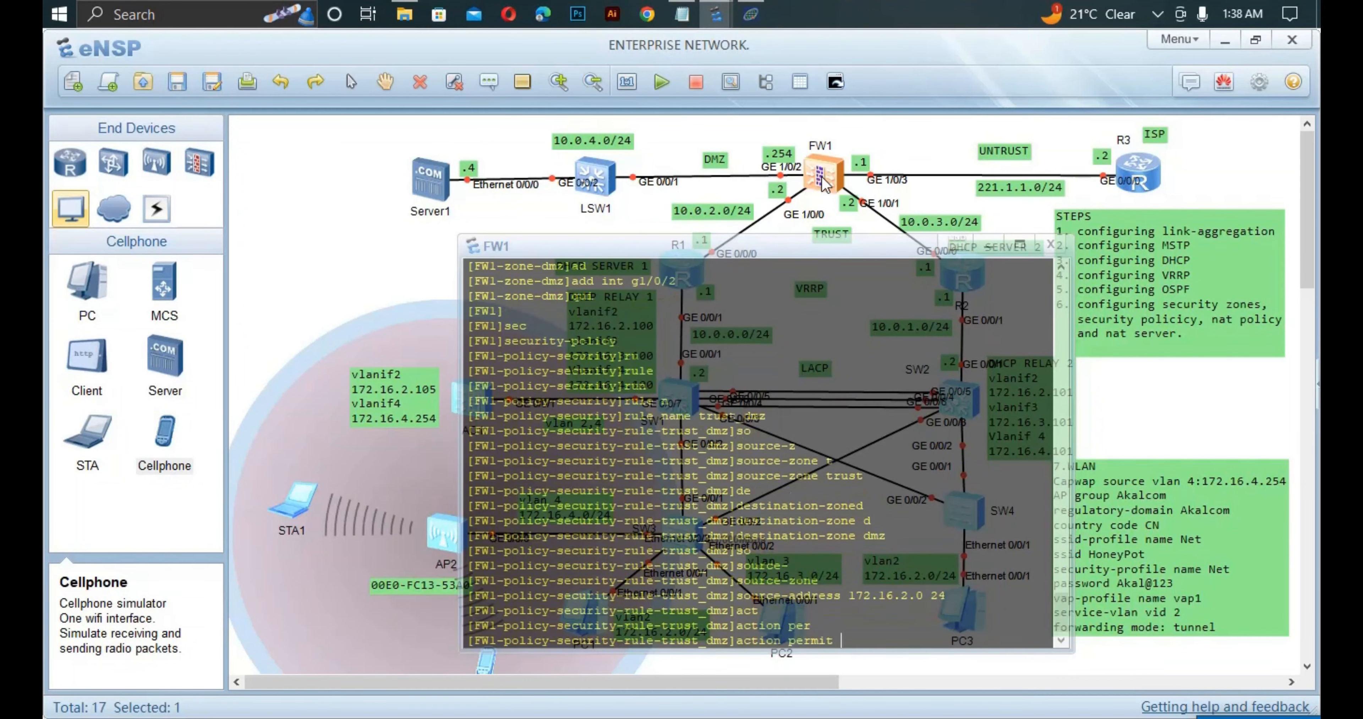
{"action": "key", "text": "Return"}
Quit the rule and security-policy views back to system view.
{"action": "type", "text": "qui"}
{"action": "key", "text": "Return"}
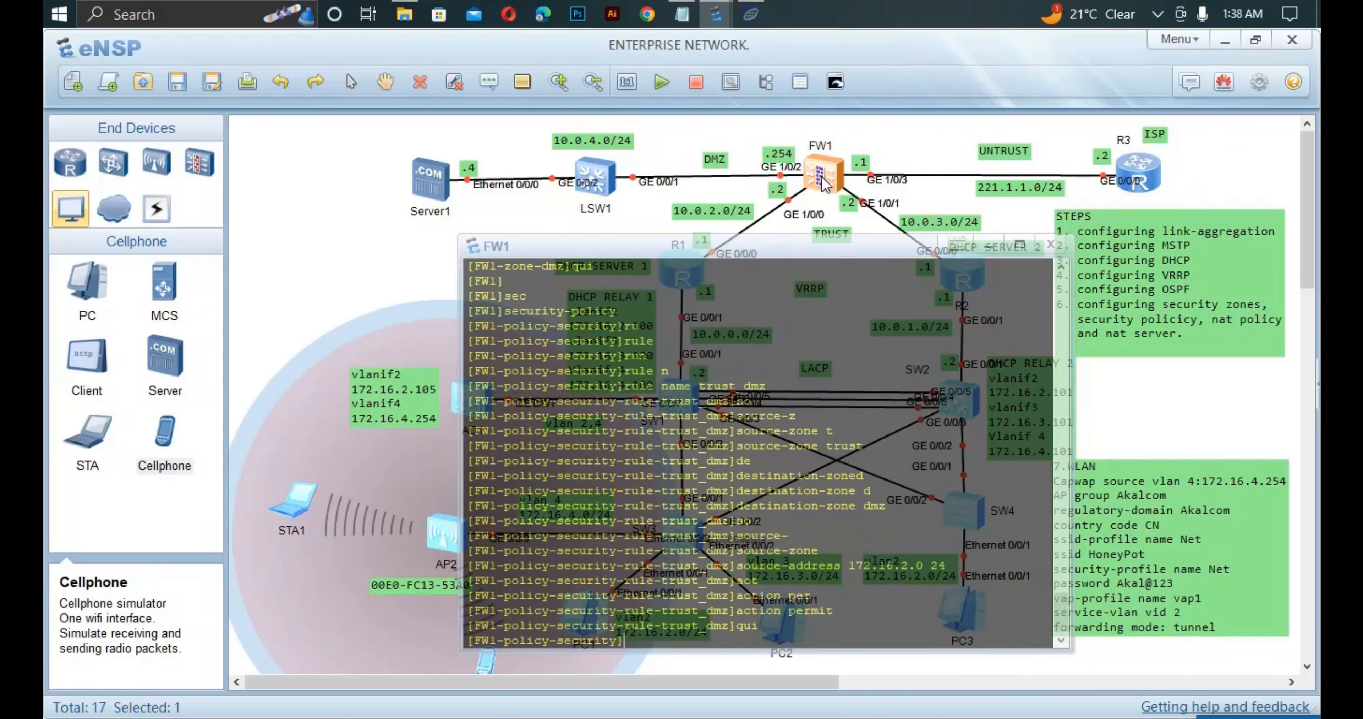
{"action": "type", "text": "qui"}
{"action": "key", "text": "Return"}
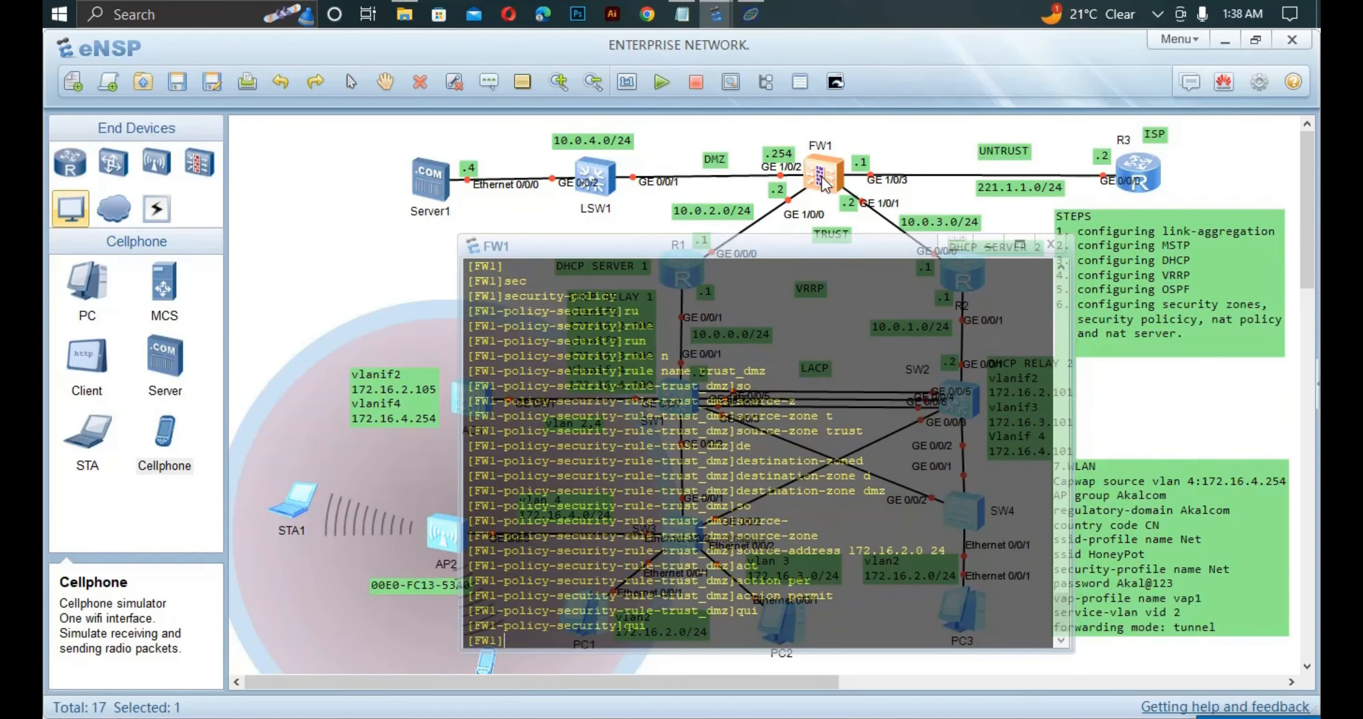
{"action": "type", "text": "int g0"}
{"action": "type", "text": "/"}
Enable service-manage on interface GigabitEthernet1/0/0.
{"action": "key", "text": "BackSpace"}
{"action": "key", "text": "BackSpace"}
{"action": "type", "text": "1/0/0"}
{"action": "key", "text": "Return"}
{"action": "type", "text": "ser"}
{"action": "key", "text": "Tab"}
{"action": "type", "text": "n"}
{"action": "key", "text": "Tab"}
{"action": "key", "text": "BackSpace"}
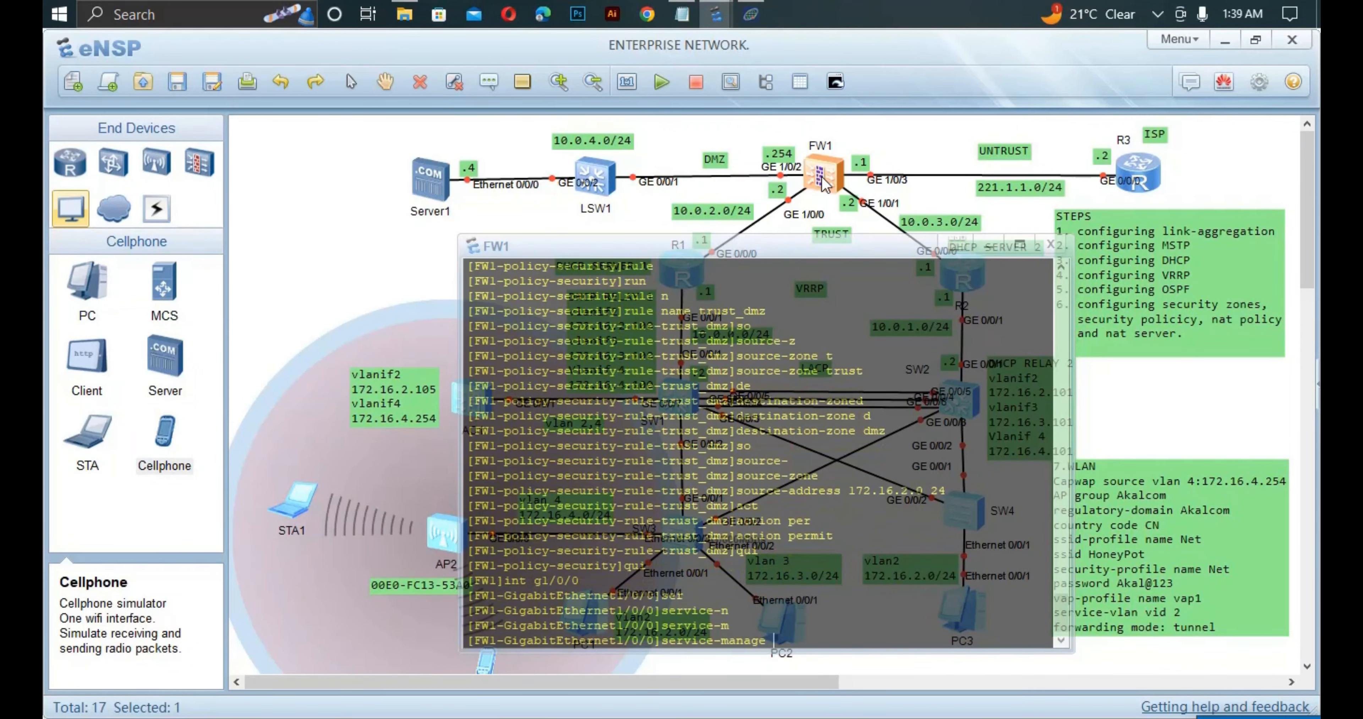
{"action": "type", "text": "m"}
{"action": "key", "text": "Tab"}
{"action": "type", "text": "e"}
Permit ping management access on GigabitEthernet1/0/0.
{"action": "key", "text": "Tab"}
{"action": "key", "text": "Return"}
{"action": "type", "text": "ser"}
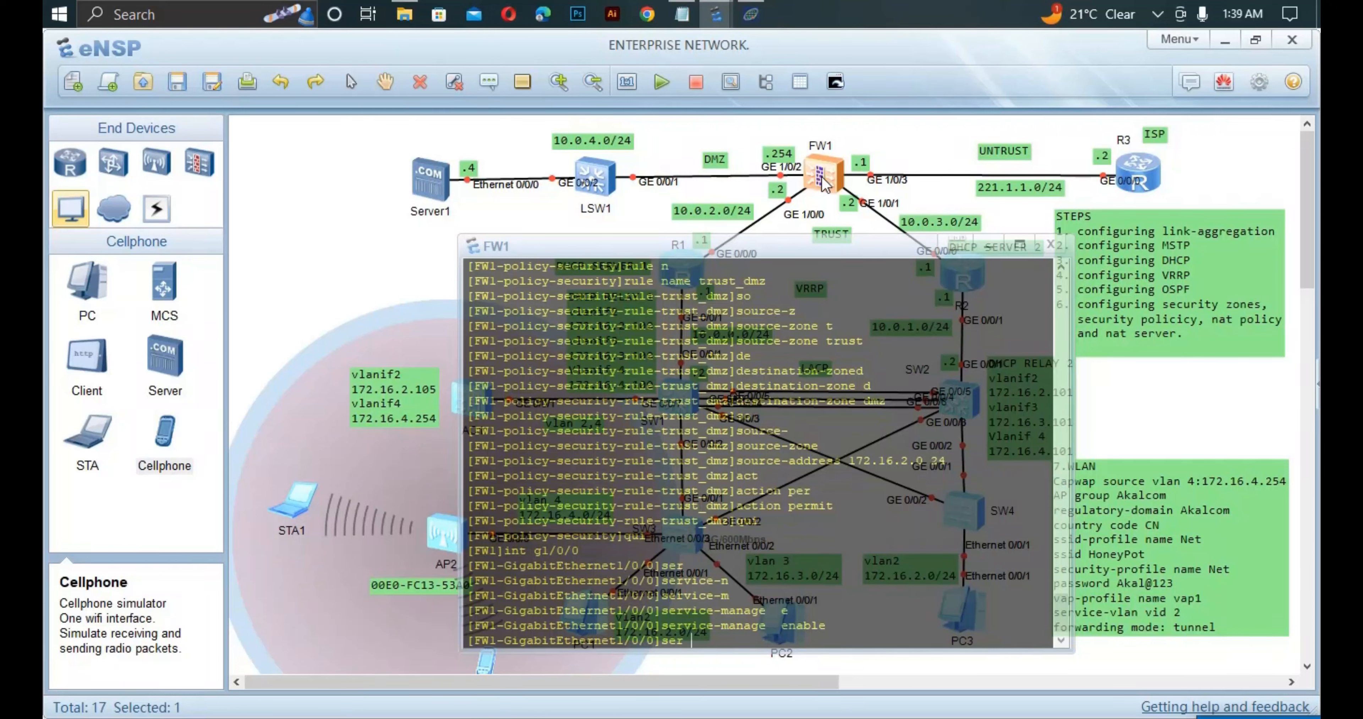
{"action": "key", "text": "Tab"}
{"action": "key", "text": "Tab"}
{"action": "type", "text": "p"}
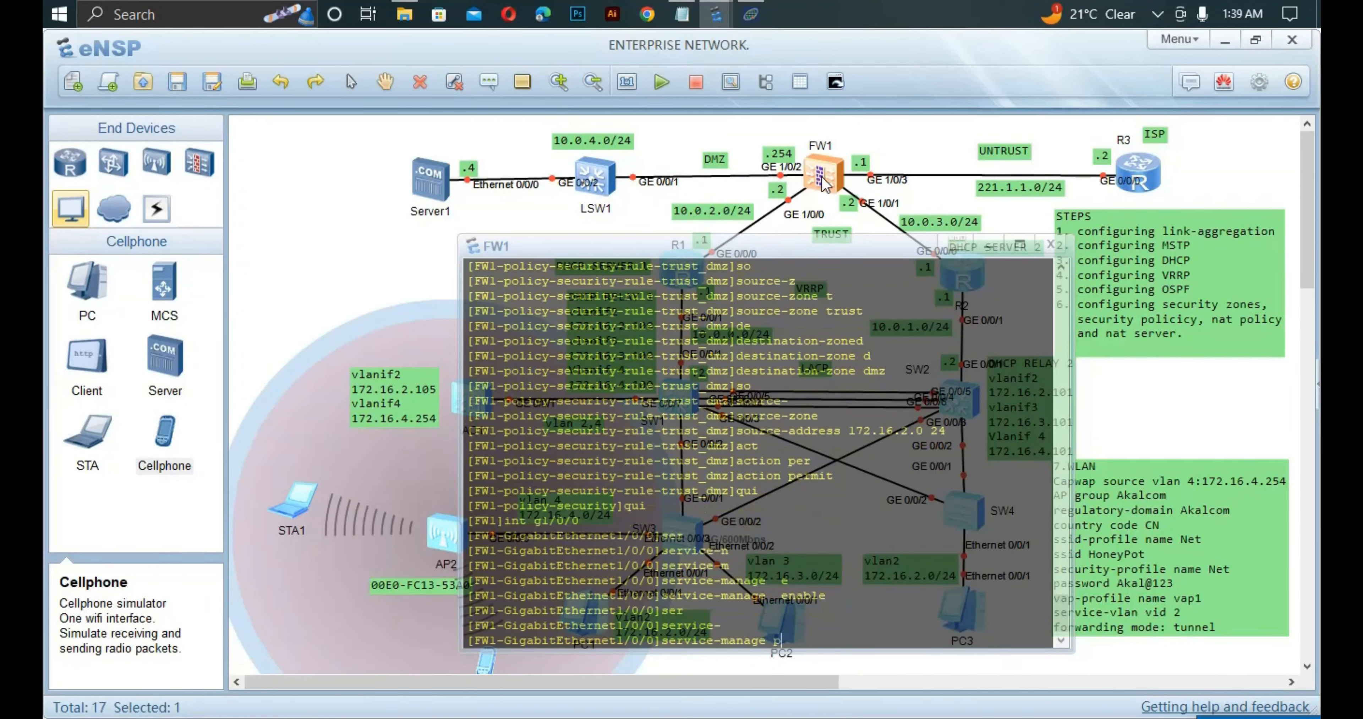
{"action": "key", "text": "Tab"}
{"action": "type", "text": "p"}
{"action": "key", "text": "Tab"}
{"action": "key", "text": "Return"}
Enable service-manage and permit ping on GigabitEthernet1/0/1.
{"action": "type", "text": "int g1/0/0"}
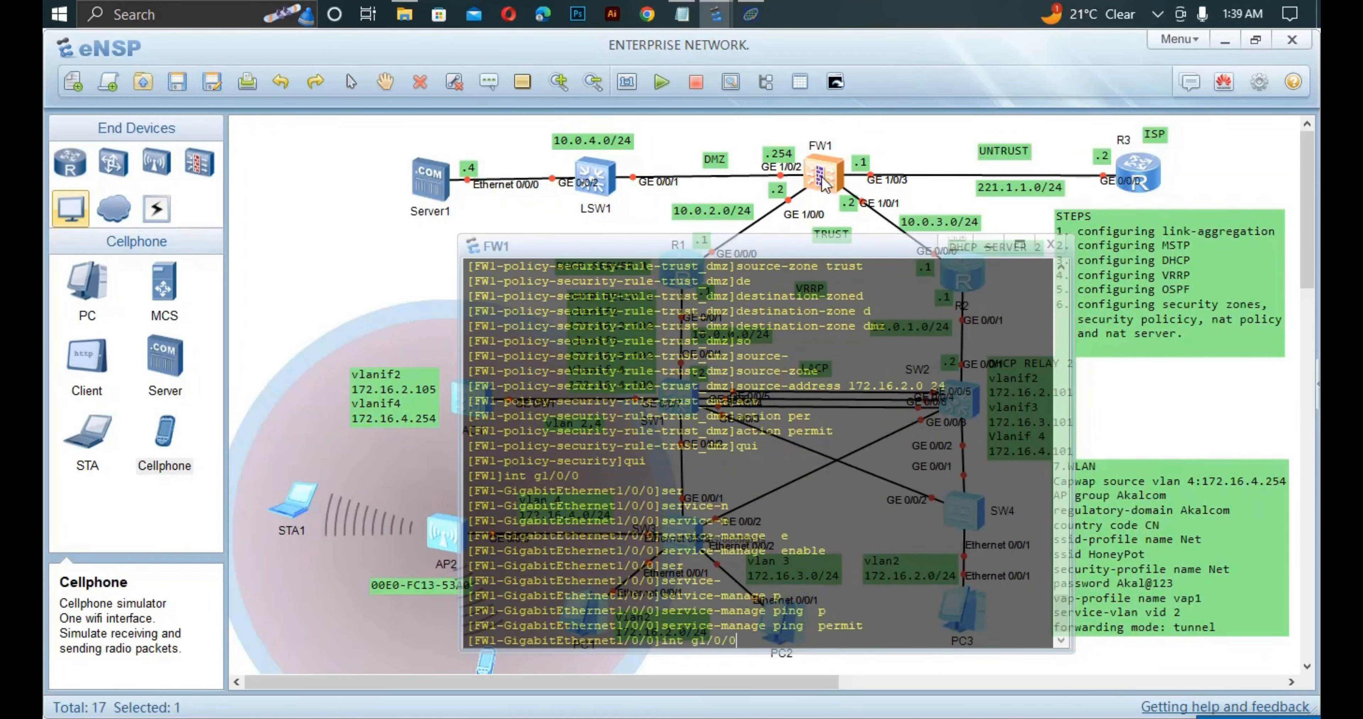
{"action": "key", "text": "Return"}
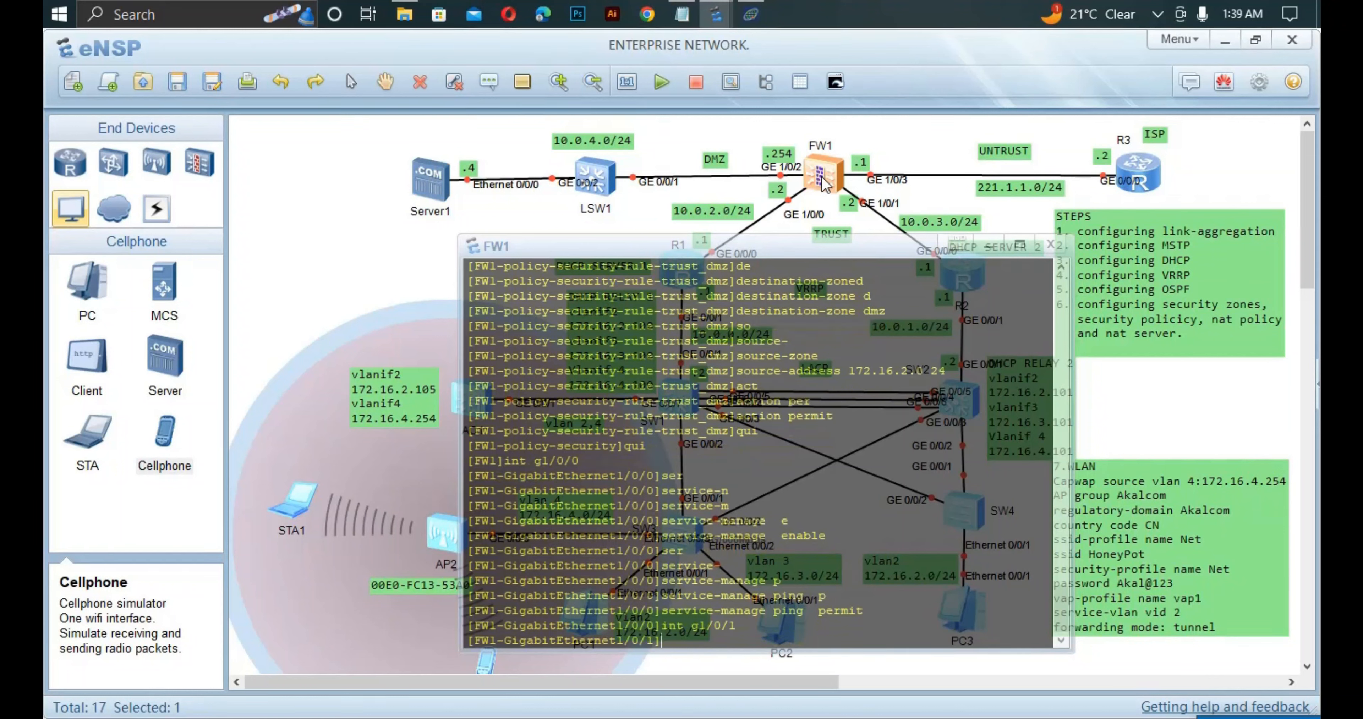
{"action": "key", "text": "Up"}
{"action": "key", "text": "Up"}
{"action": "key", "text": "Up"}
{"action": "key", "text": "Return"}
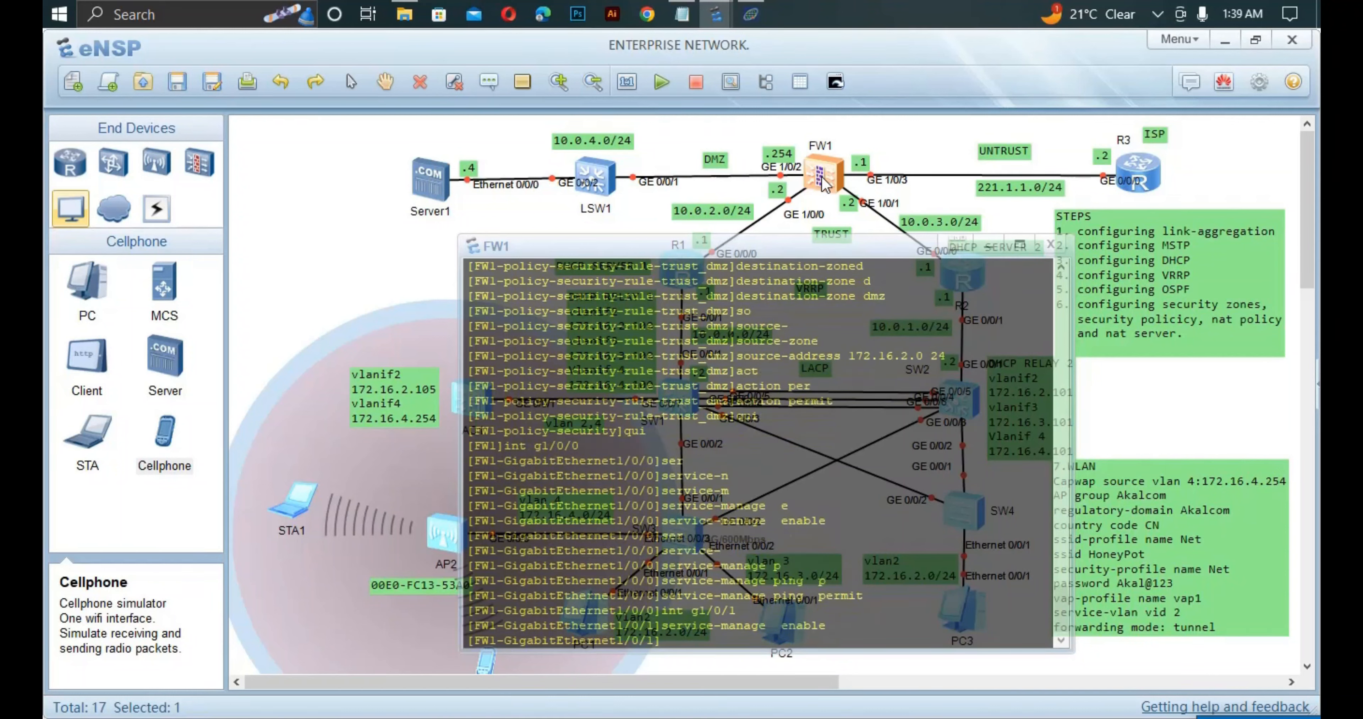
{"action": "key", "text": "Up"}
{"action": "key", "text": "Up"}
{"action": "key", "text": "Up"}
{"action": "key", "text": "Return"}
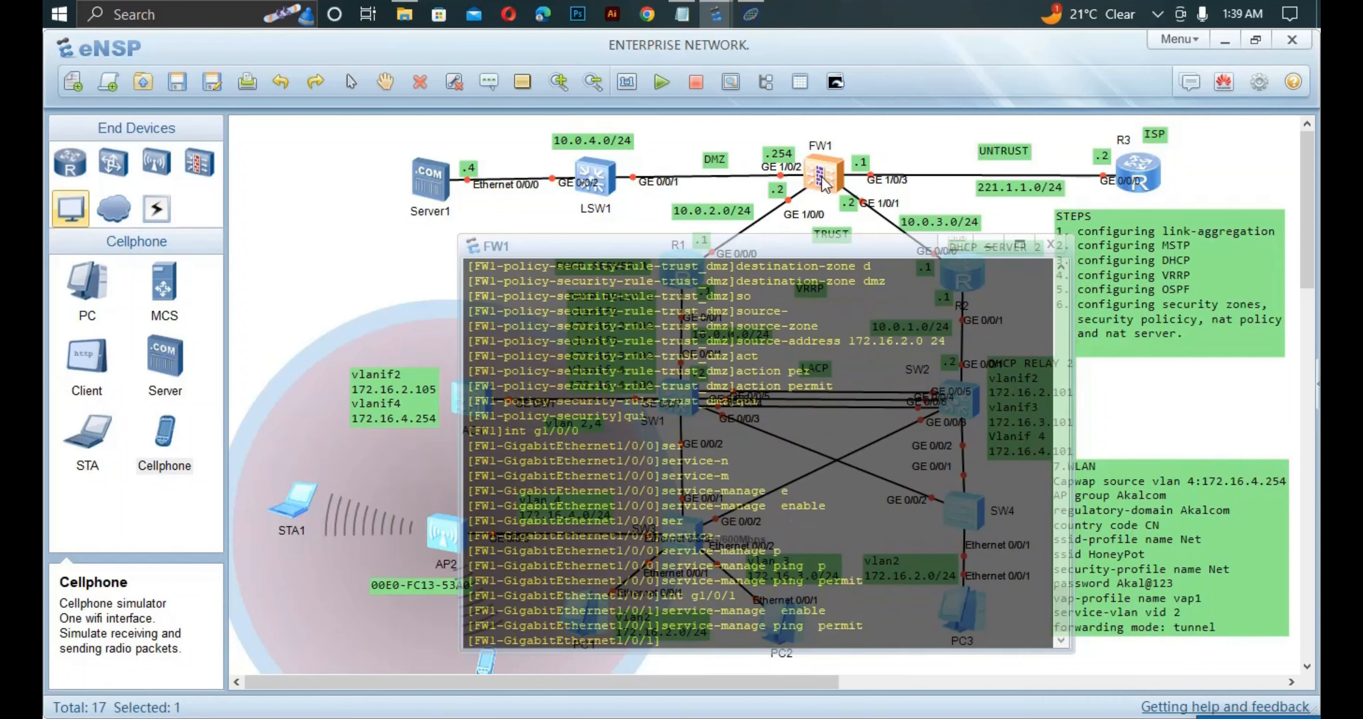
Enable service-manage and permit ping on GigabitEthernet1/0/2.
{"action": "key", "text": "Up"}
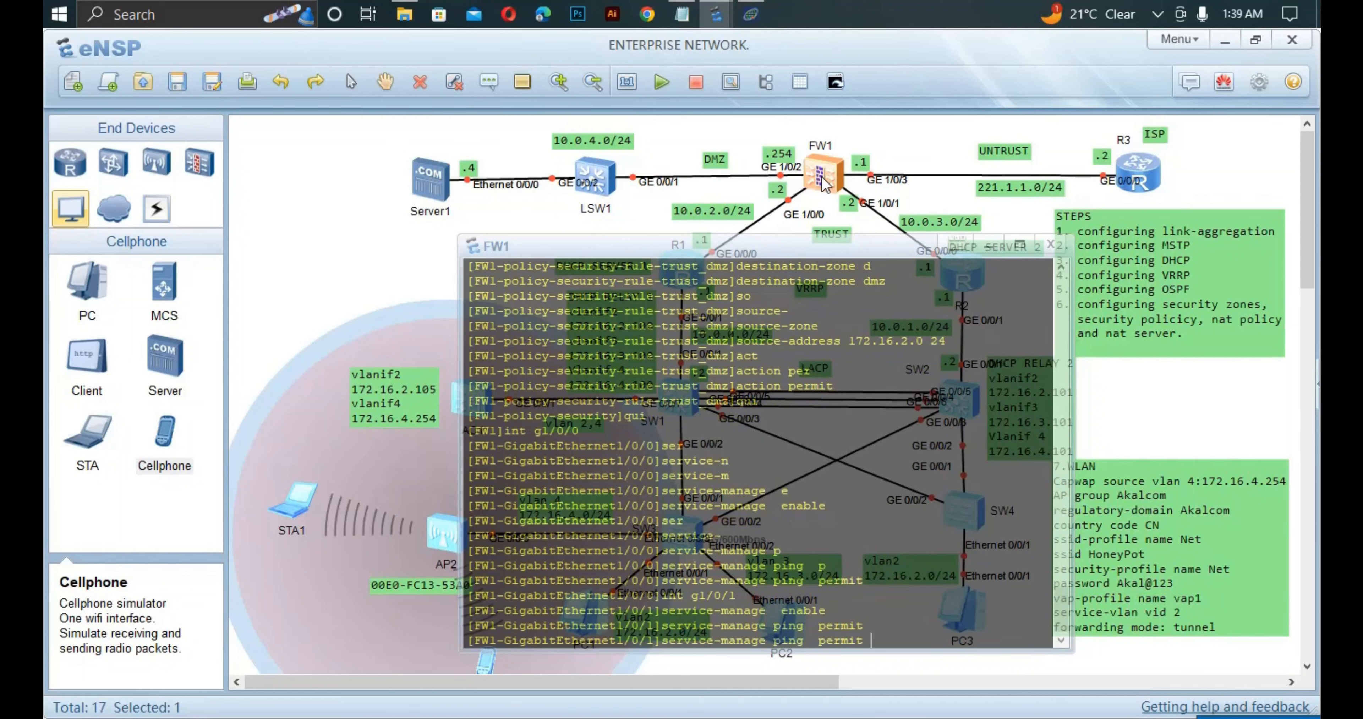
{"action": "key", "text": "Up"}
{"action": "key", "text": "Up"}
{"action": "key", "text": "BackSpace"}
{"action": "type", "text": "2"}
{"action": "key", "text": "Return"}
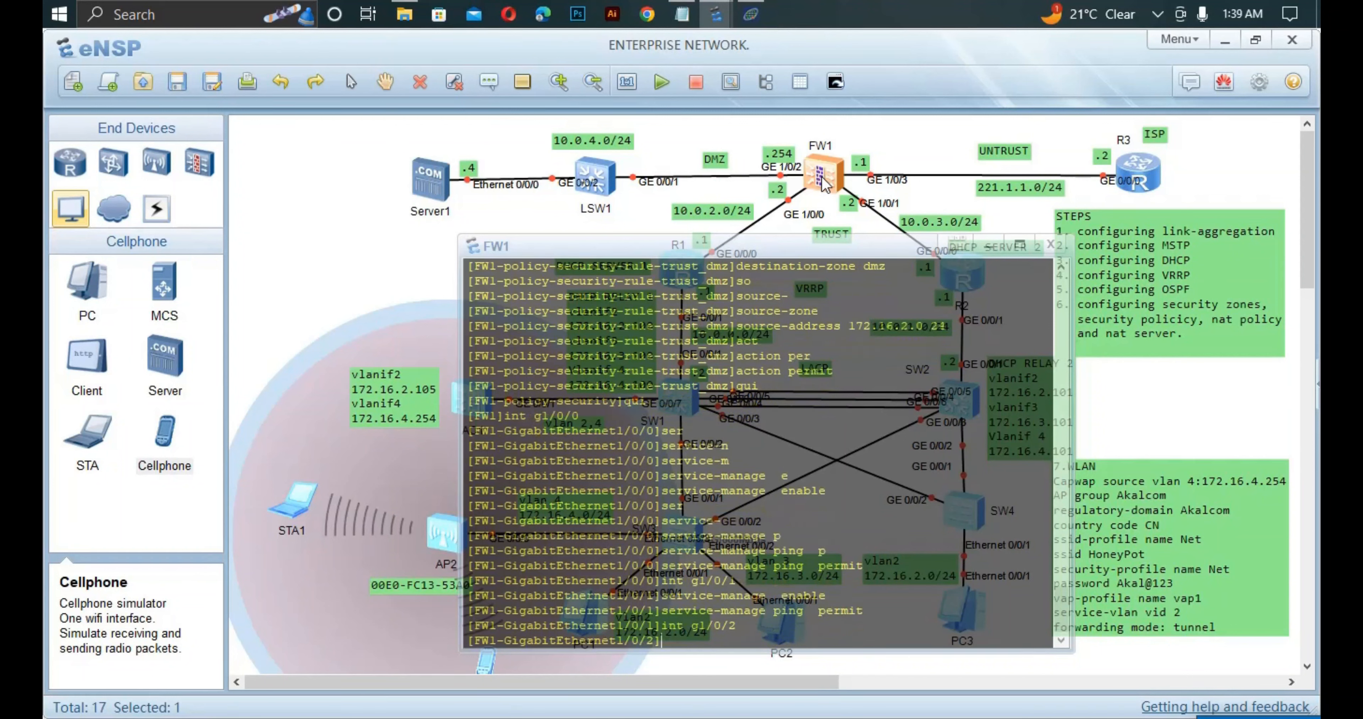
{"action": "key", "text": "Up"}
{"action": "key", "text": "Up"}
{"action": "key", "text": "Up"}
{"action": "key", "text": "Return"}
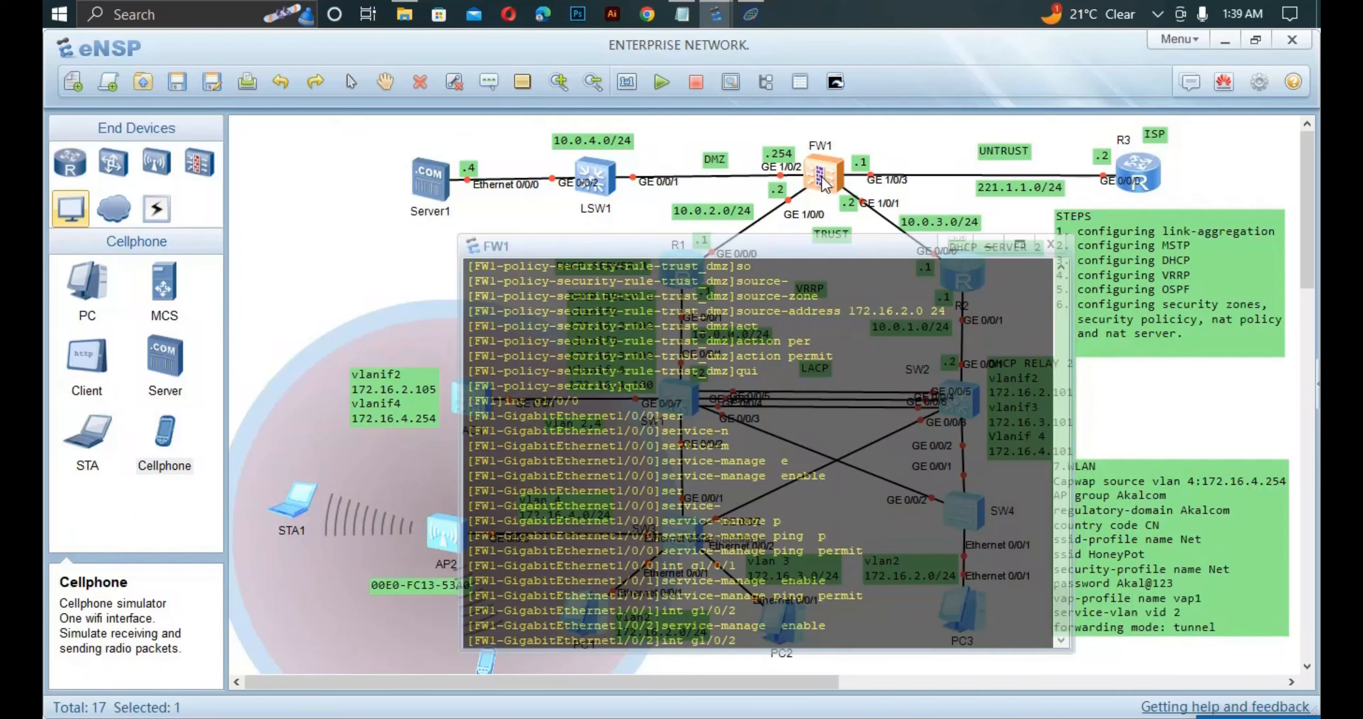
{"action": "key", "text": "Up"}
{"action": "key", "text": "Return"}
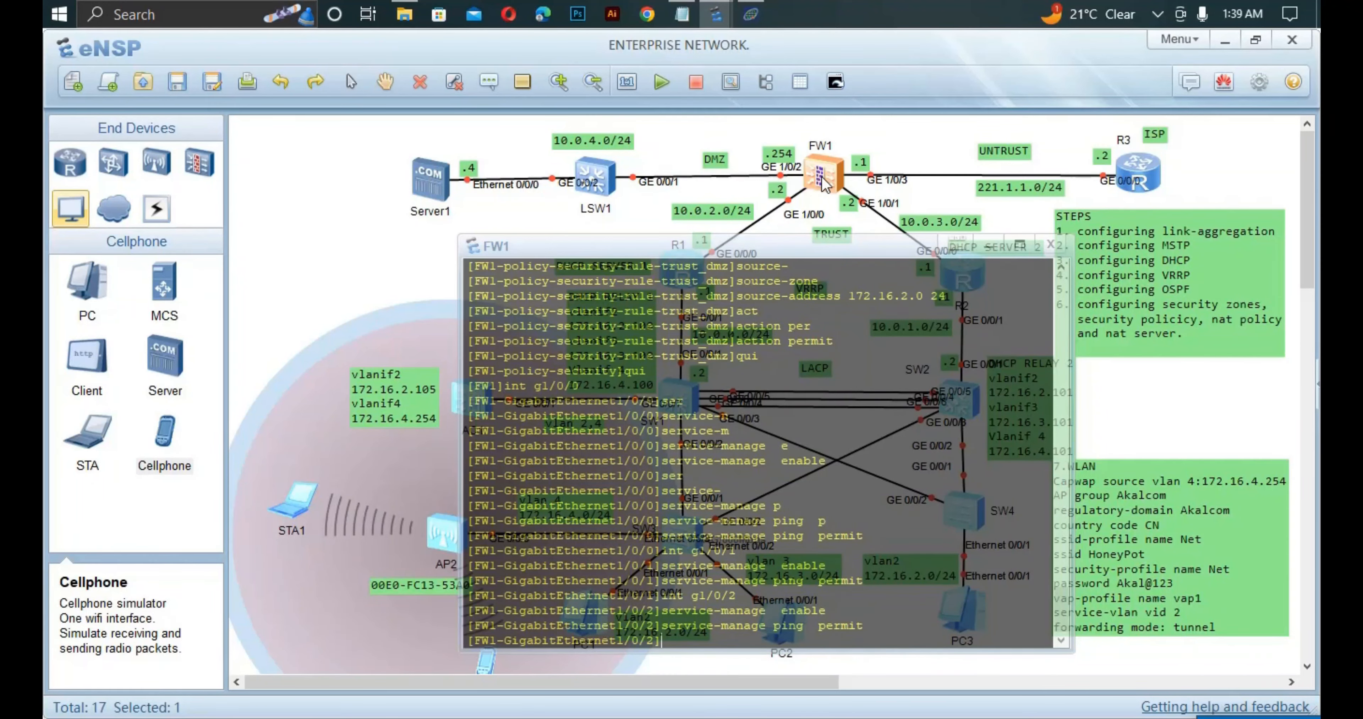
Enable service-manage and permit ping on GigabitEthernet1/0/3, then quit the interface view.
{"action": "key", "text": "Up"}
{"action": "key", "text": "Up"}
{"action": "key", "text": "Up"}
{"action": "key", "text": "BackSpace"}
{"action": "type", "text": "3"}
{"action": "key", "text": "Return"}
{"action": "key", "text": "Up"}
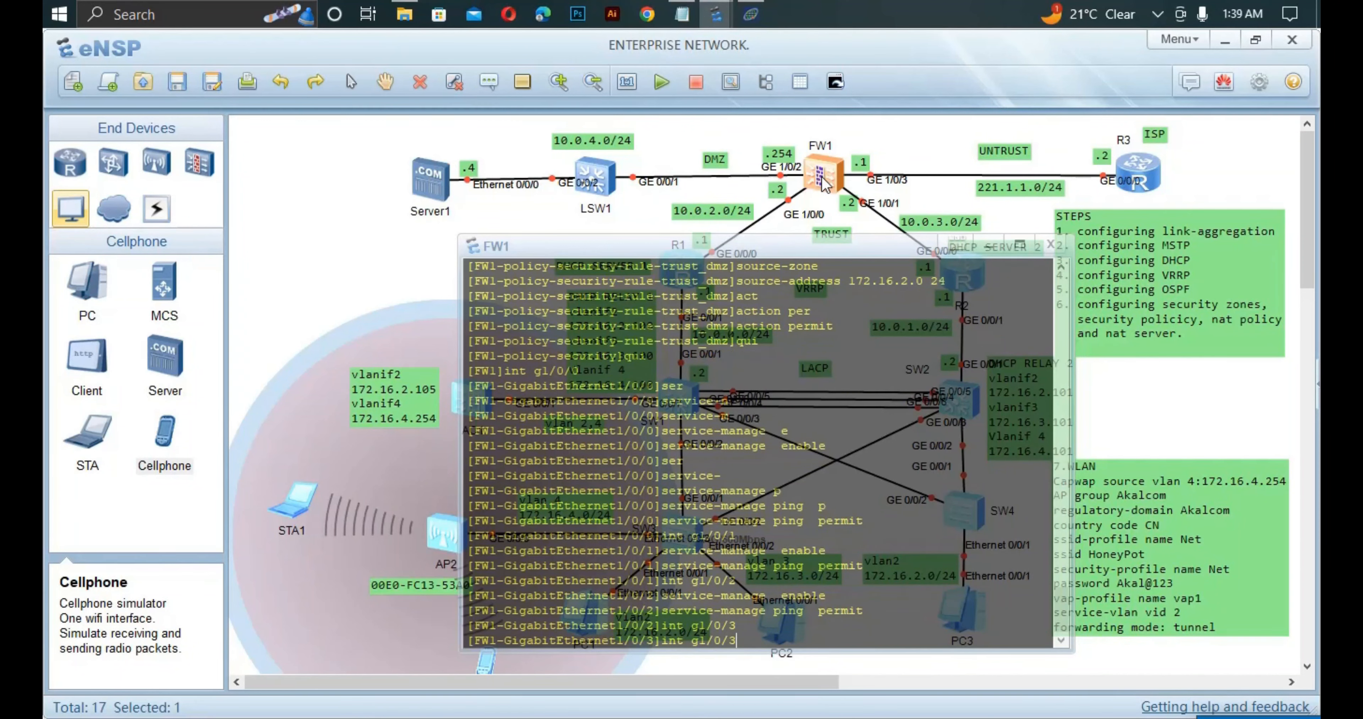
{"action": "key", "text": "Up"}
{"action": "key", "text": "Up"}
{"action": "key", "text": "Return"}
{"action": "key", "text": "Up"}
{"action": "key", "text": "Up"}
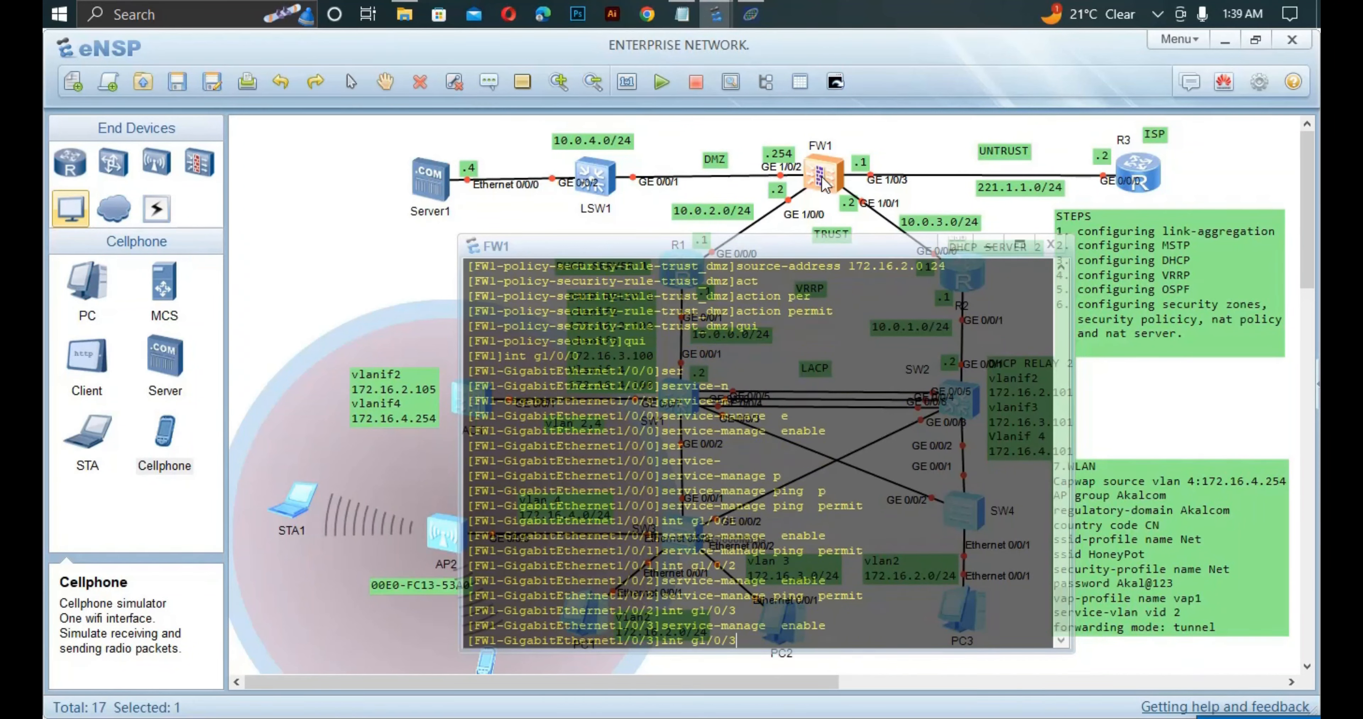
{"action": "key", "text": "Return"}
{"action": "type", "text": "qu"}
{"action": "type", "text": "i"}
{"action": "key", "text": "Return"}
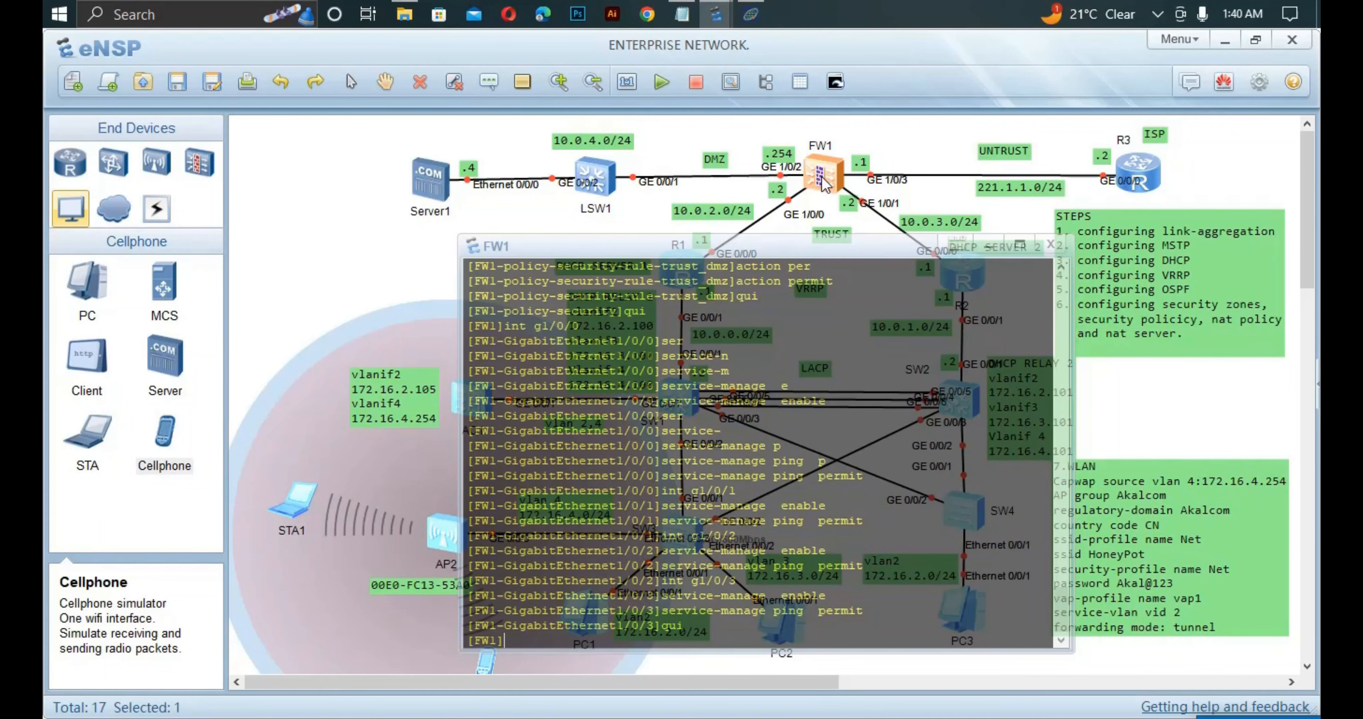
Close FW1's console, then select Server1 and LSW1 together and start them.
{"action": "left_click", "coordinate": [334, 150]}
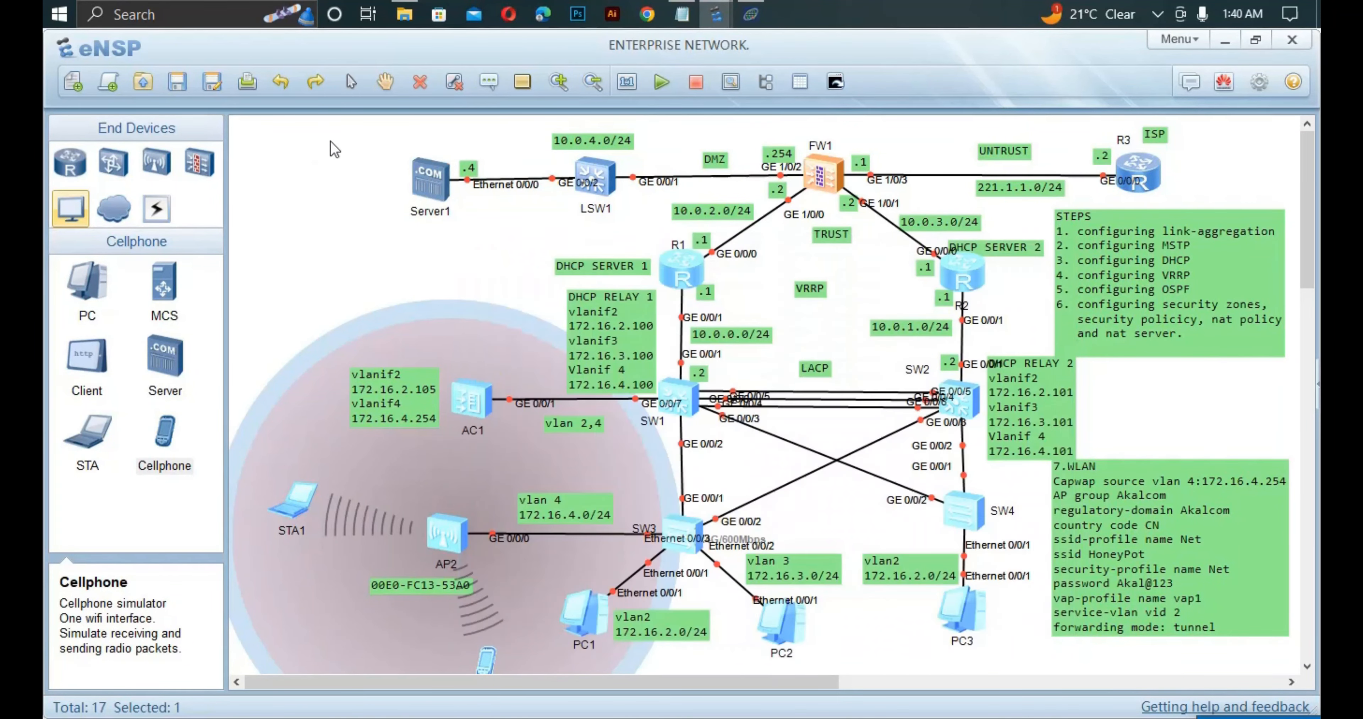
{"action": "left_click_drag", "start_coordinate": [310, 132], "coordinate": [674, 239]}
{"action": "right_click", "coordinate": [514, 196]}
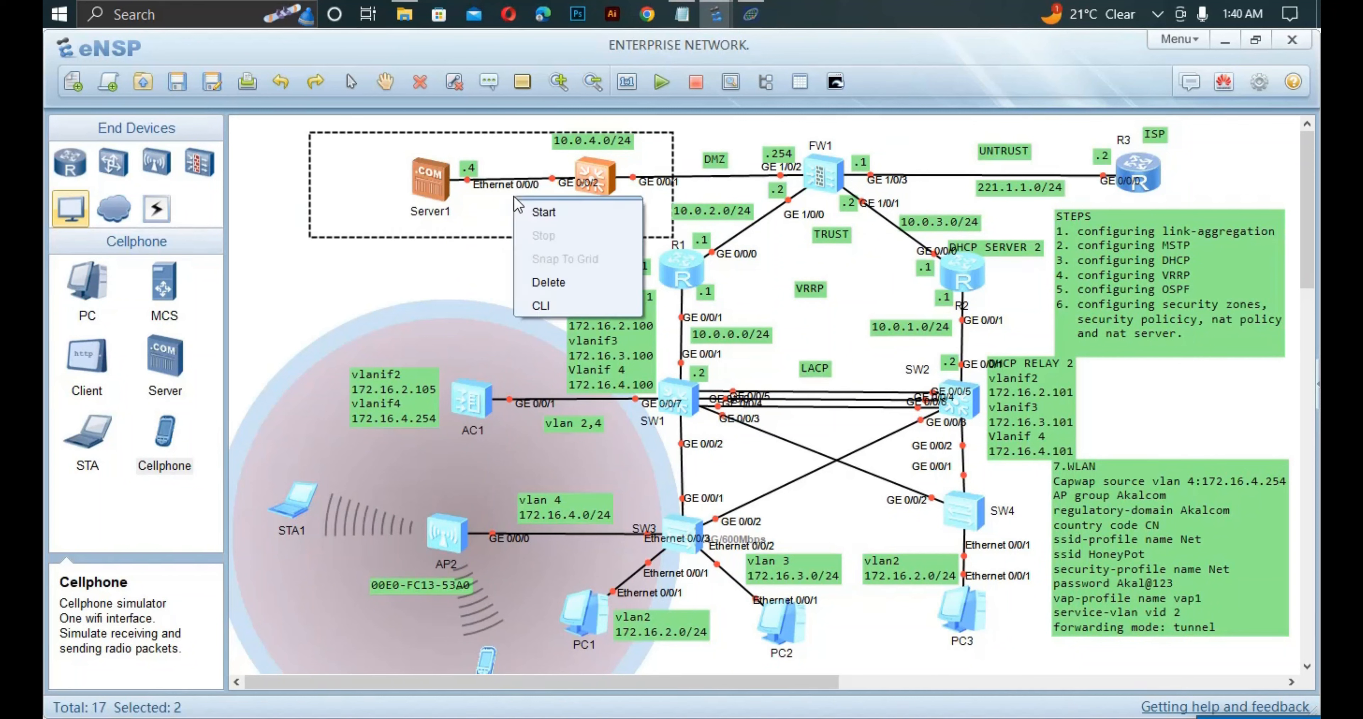
{"action": "left_click", "coordinate": [564, 217]}
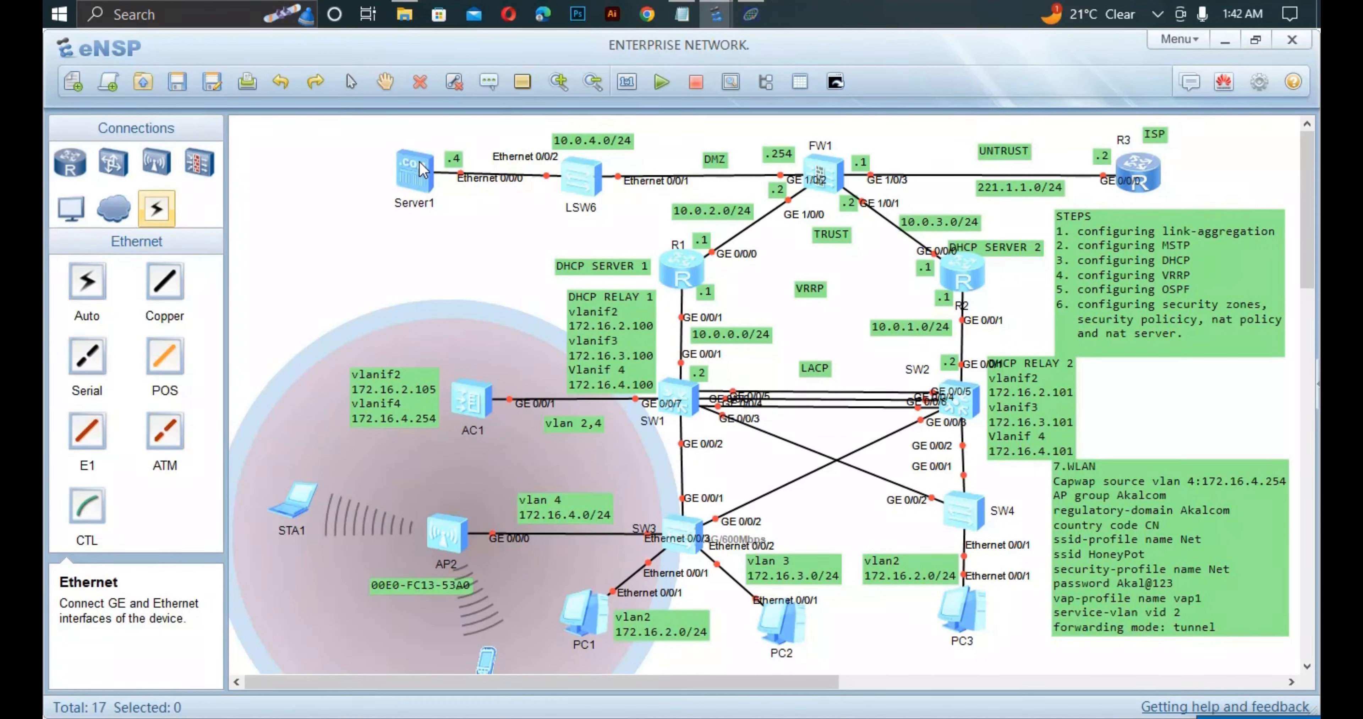
Open Server1's configuration showing 10.0.4.4, mask 255.255.255.0, gateway 10.0.4.254.
{"action": "double_click", "coordinate": [419, 161]}
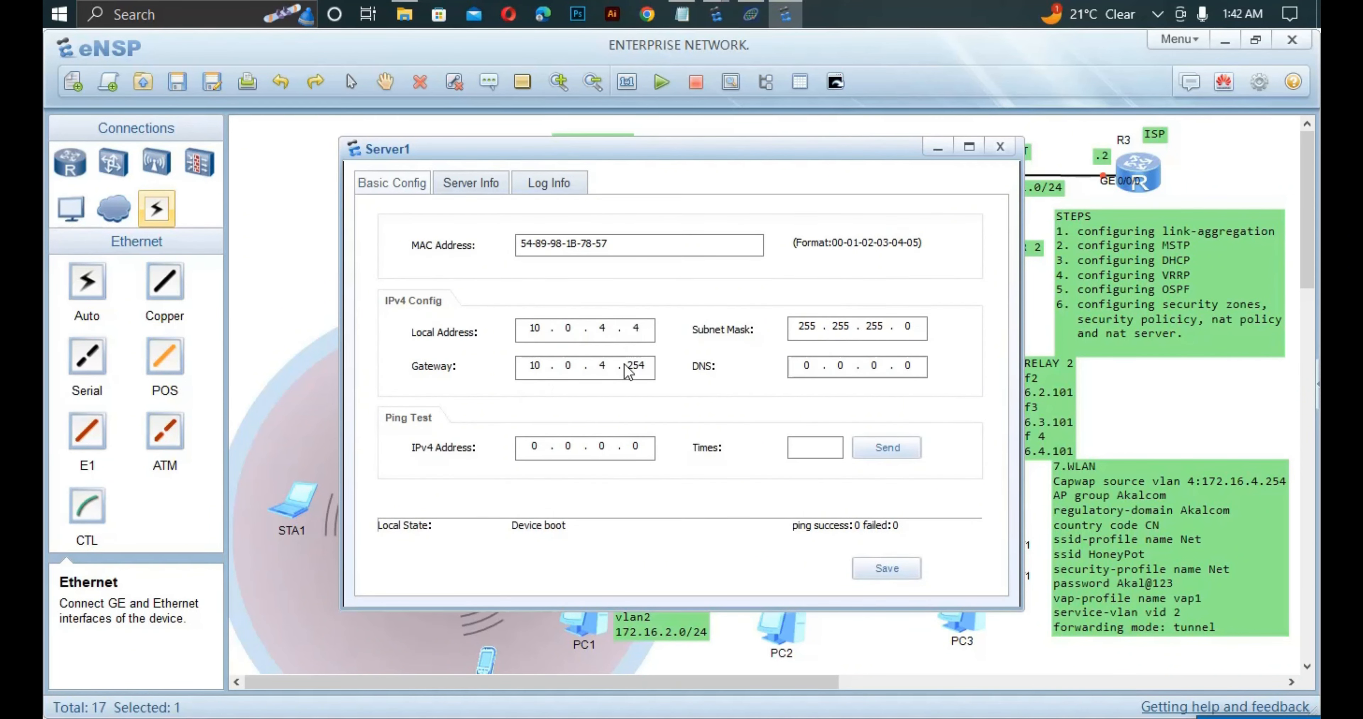
Close Server1's window, reopen FW1's console and enter the security-policy view.
{"action": "left_click", "coordinate": [291, 238]}
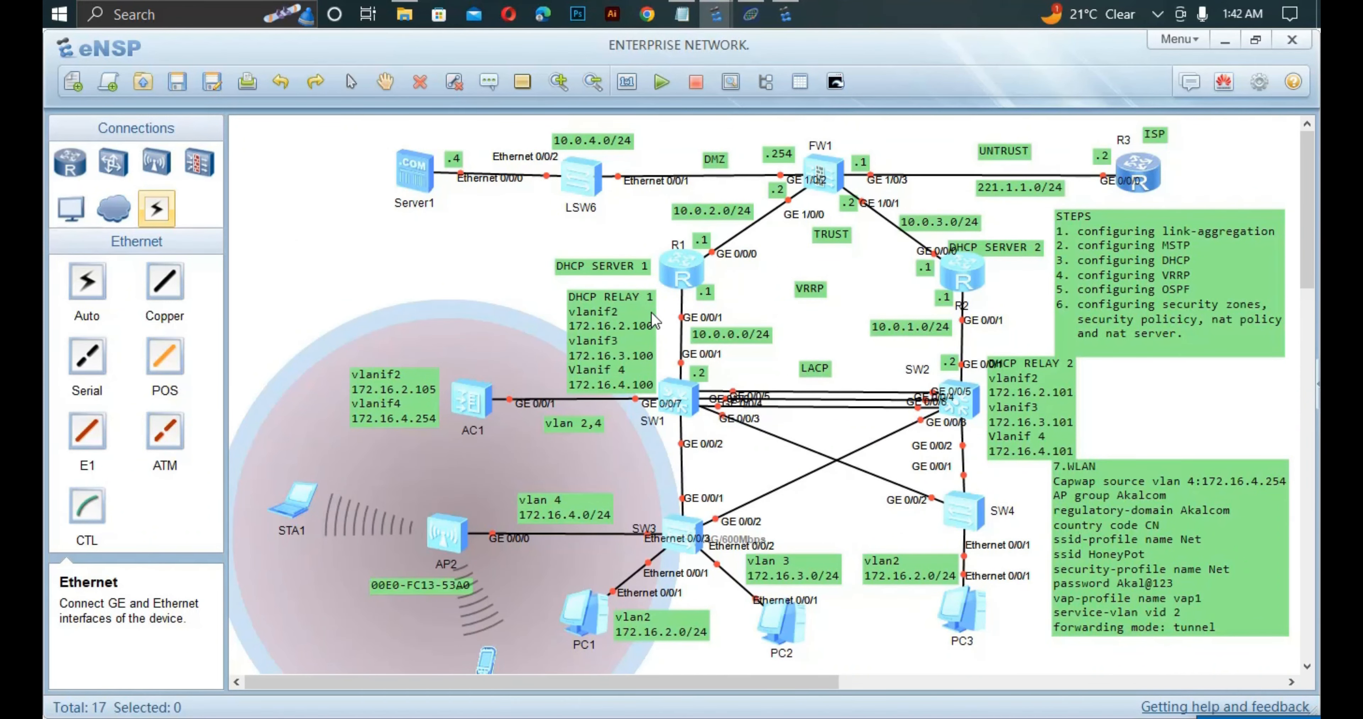
{"action": "double_click", "coordinate": [825, 179]}
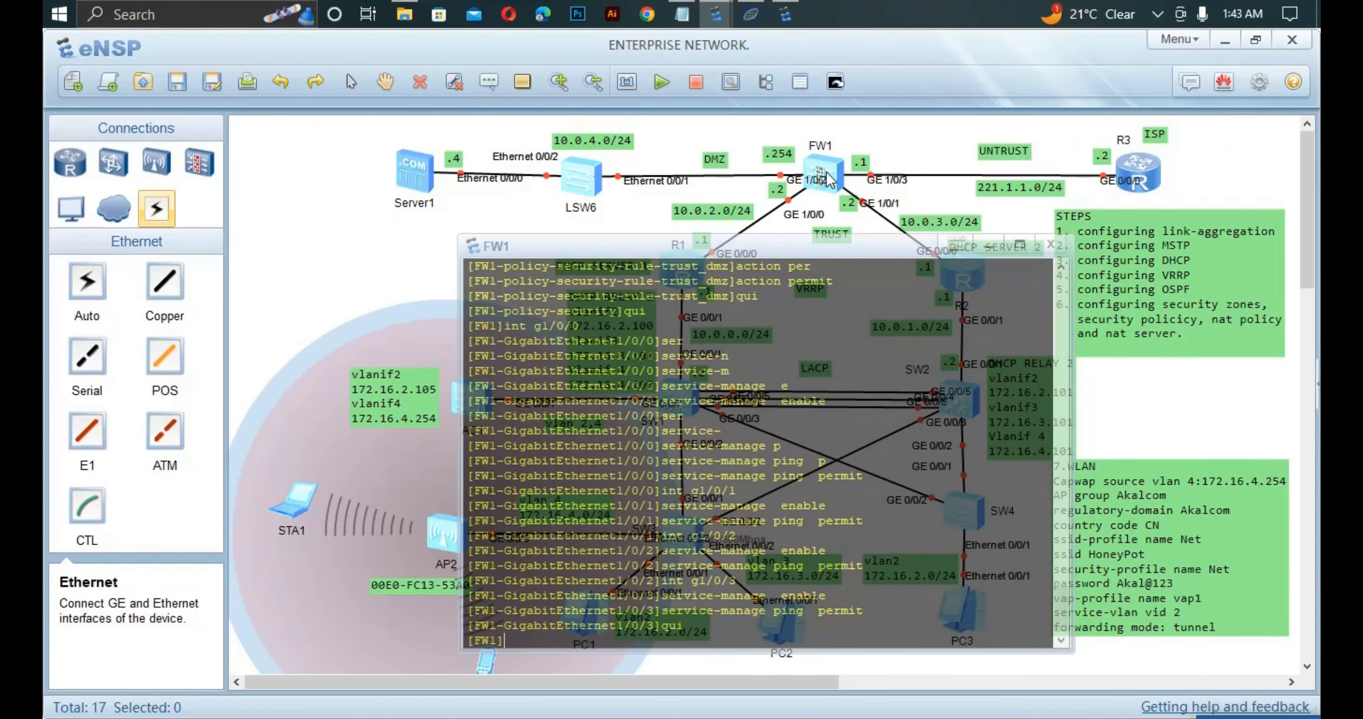
{"action": "left_click", "coordinate": [826, 179]}
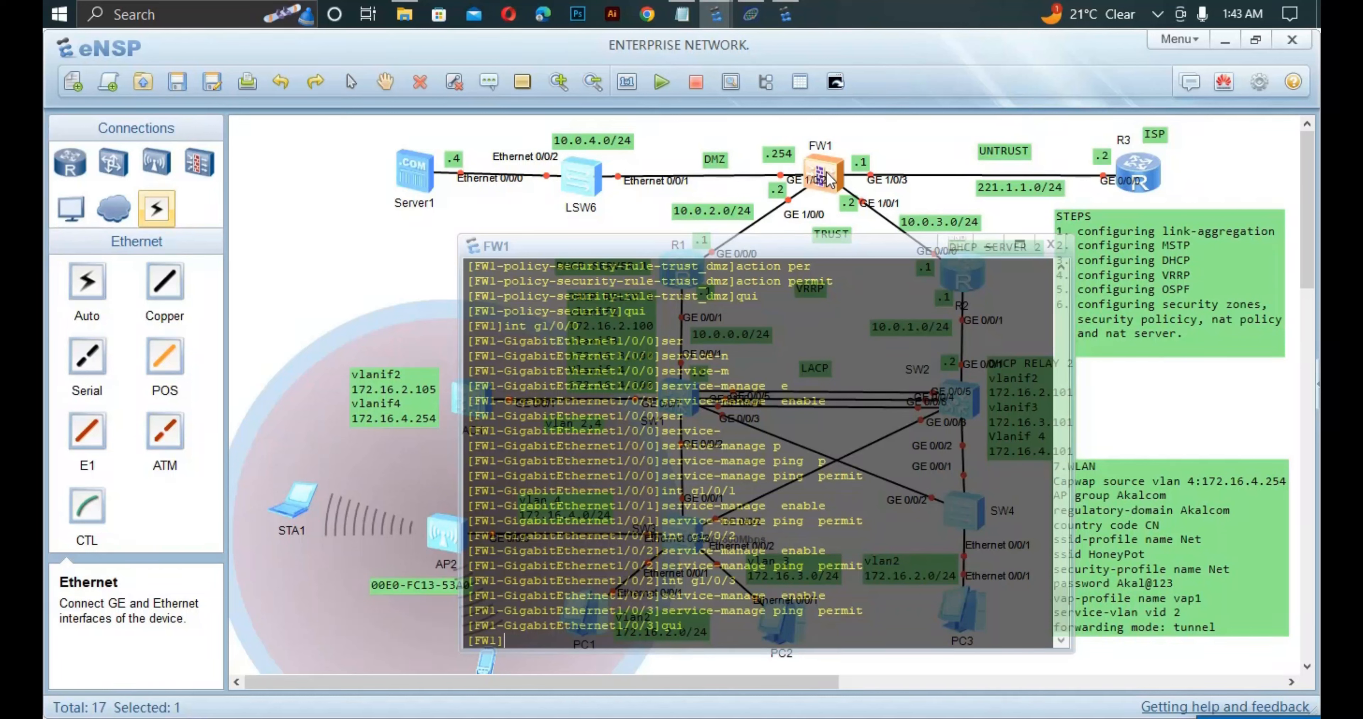
{"action": "type", "text": "se"}
{"action": "key", "text": "Tab"}
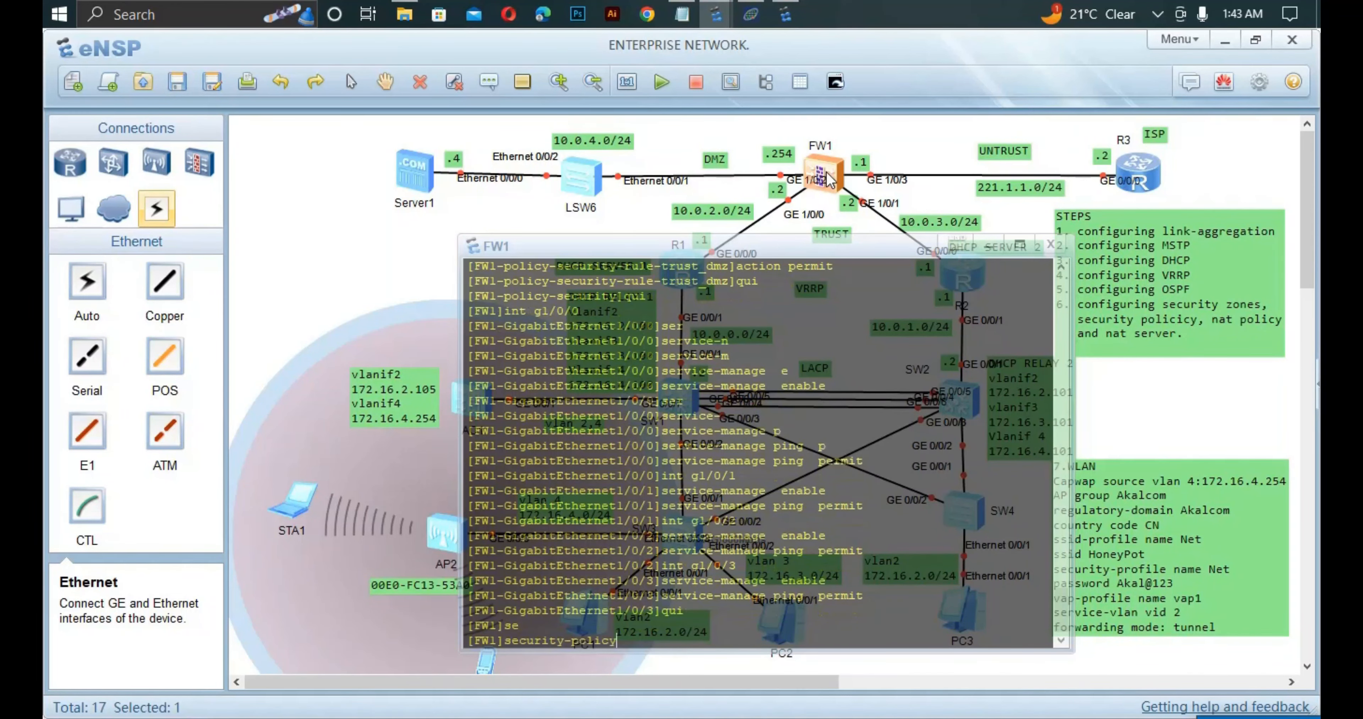
{"action": "key", "text": "Return"}
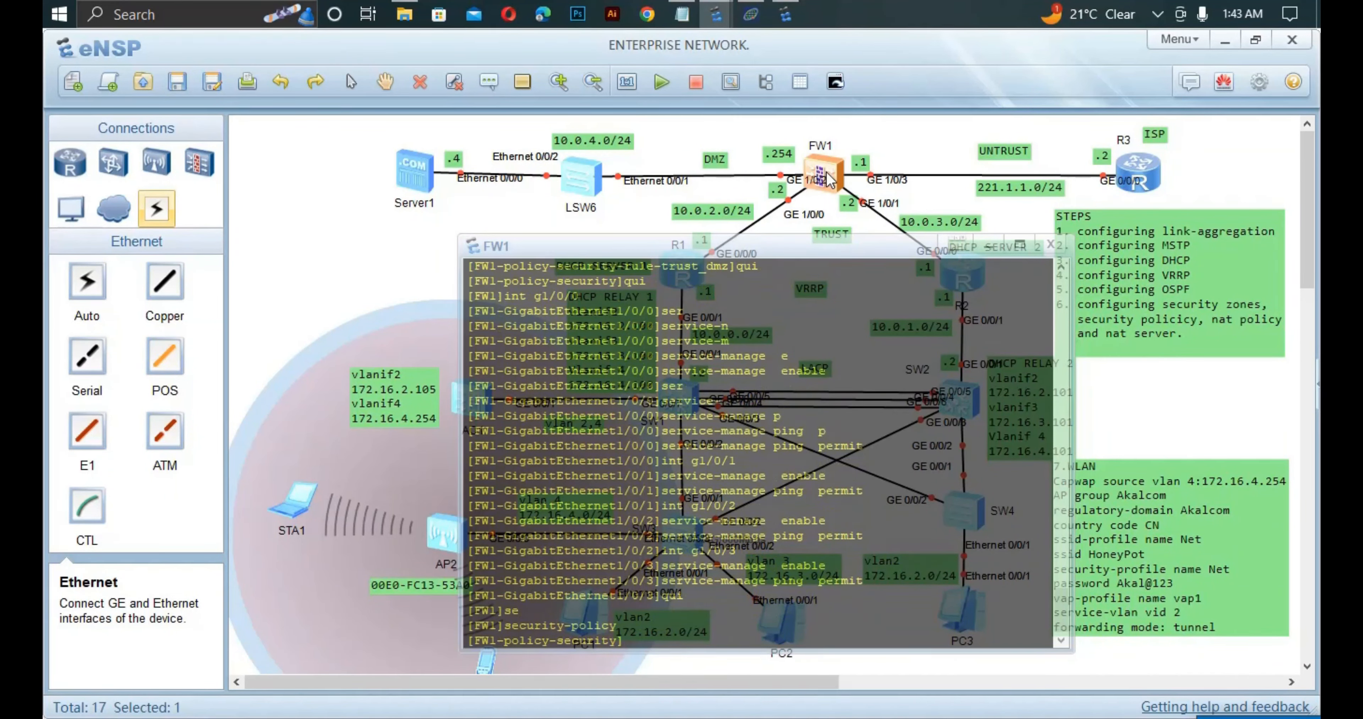
Create the security rule trust_untust.
{"action": "type", "text": "ru"}
{"action": "key", "text": "Tab"}
{"action": "type", "text": "na"}
{"action": "key", "text": "Tab"}
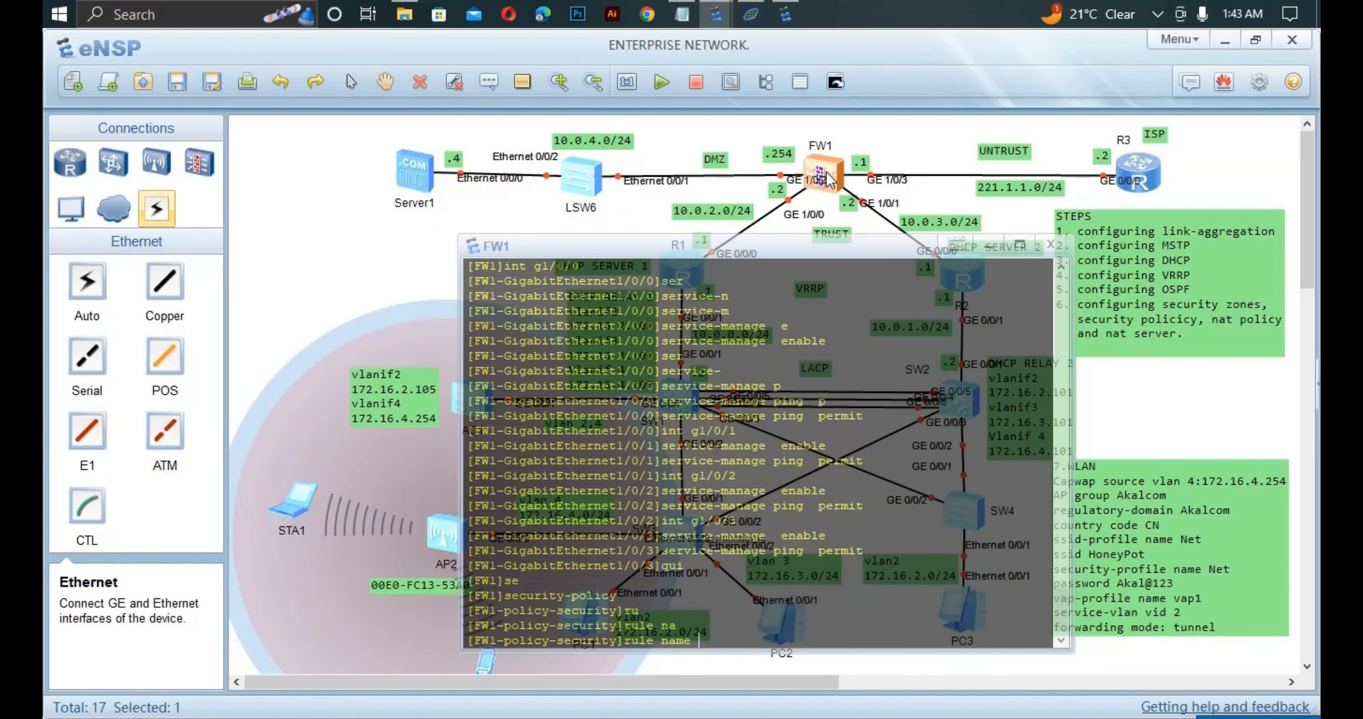
{"action": "type", "text": "trust"}
{"action": "key", "text": "Return"}
{"action": "key", "text": "Up"}
{"action": "type", "text": "_u"}
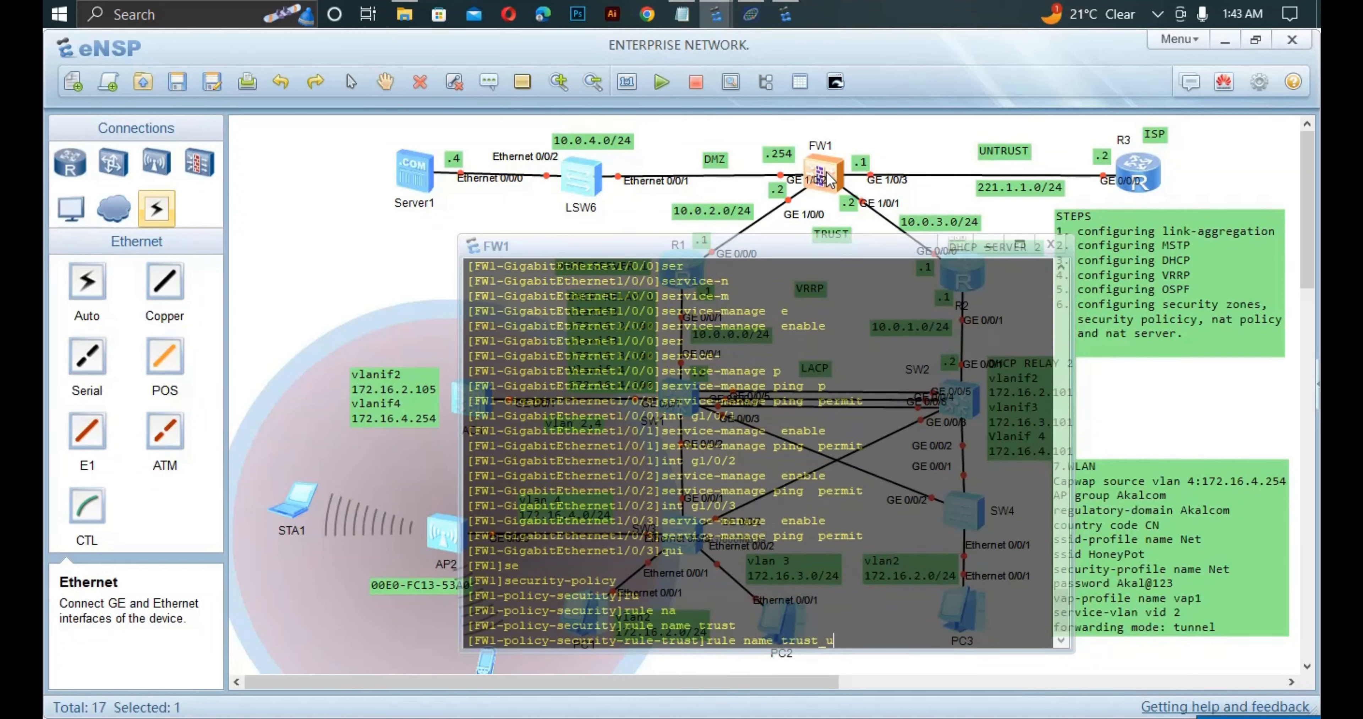
{"action": "type", "text": "ntust"}
{"action": "key", "text": "Return"}
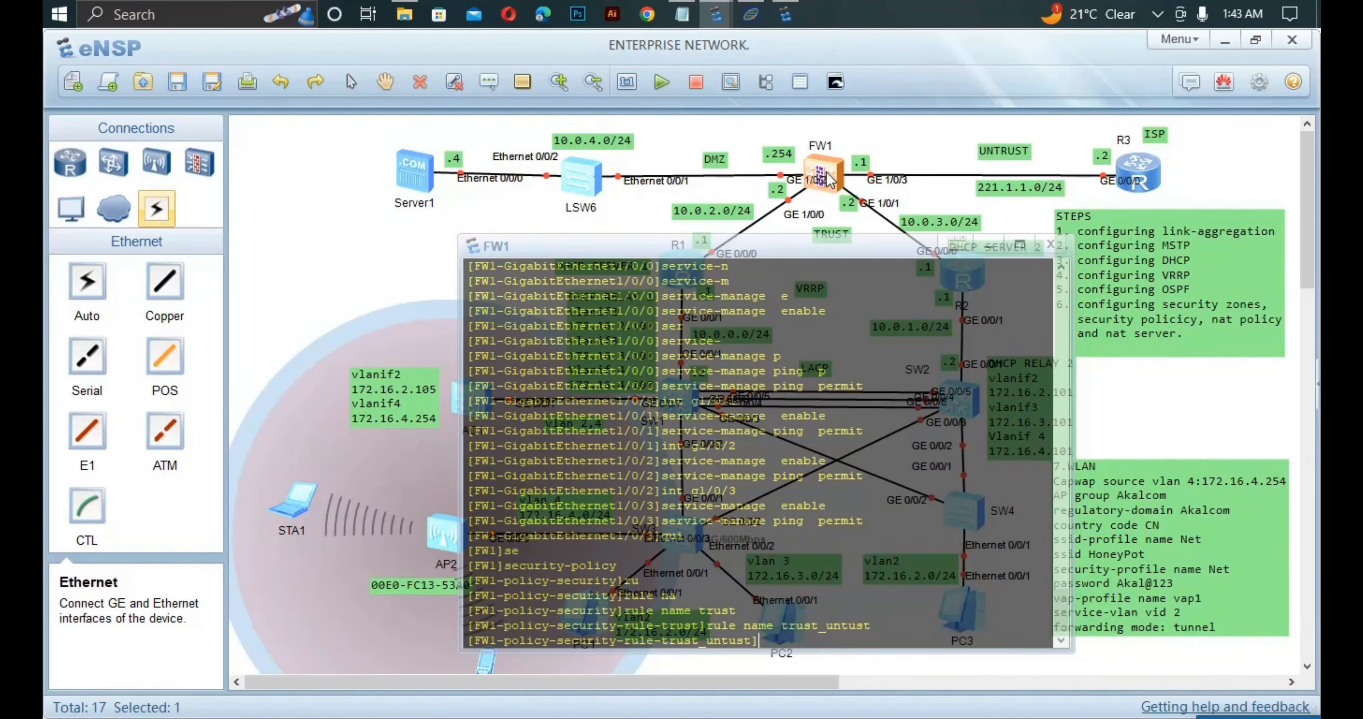
Set trust_untust's source zone to trust and destination zone to untrust.
{"action": "type", "text": "so"}
{"action": "key", "text": "Tab"}
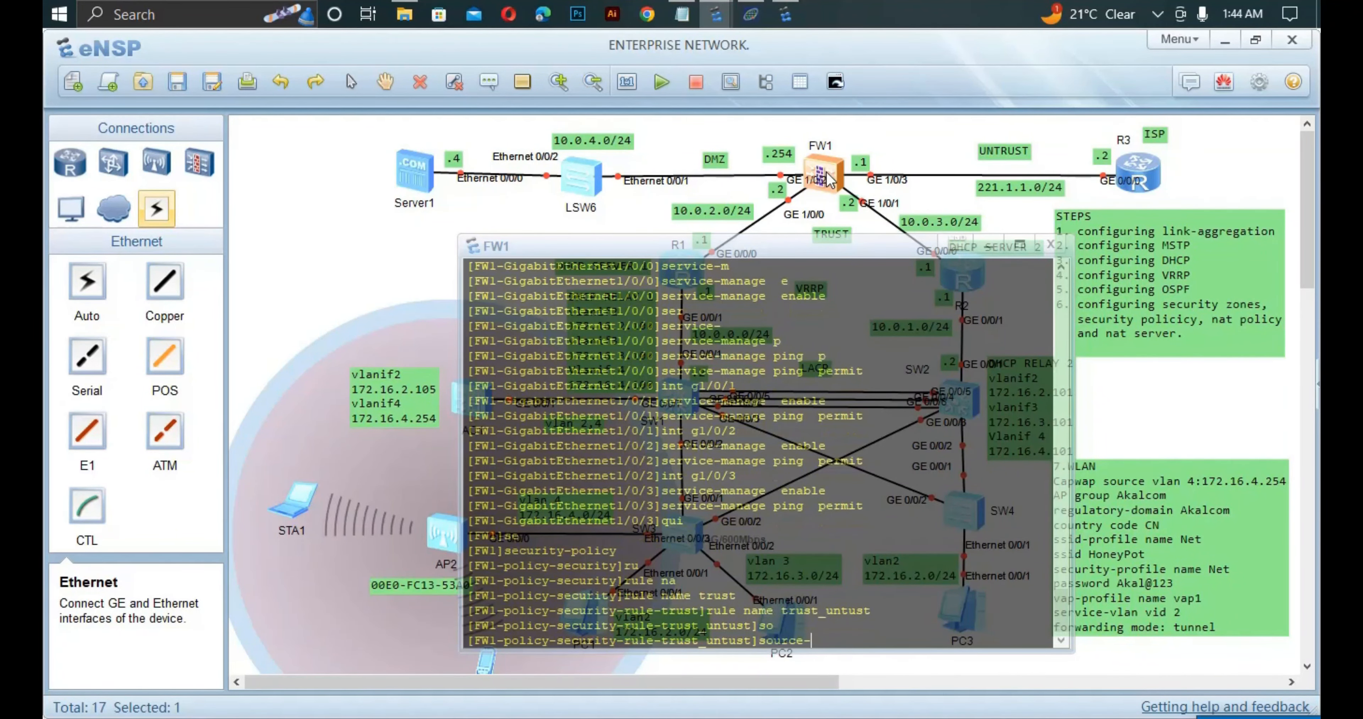
{"action": "type", "text": "z"}
{"action": "key", "text": "Tab"}
{"action": "type", "text": "t"}
{"action": "key", "text": "Tab"}
{"action": "key", "text": "Return"}
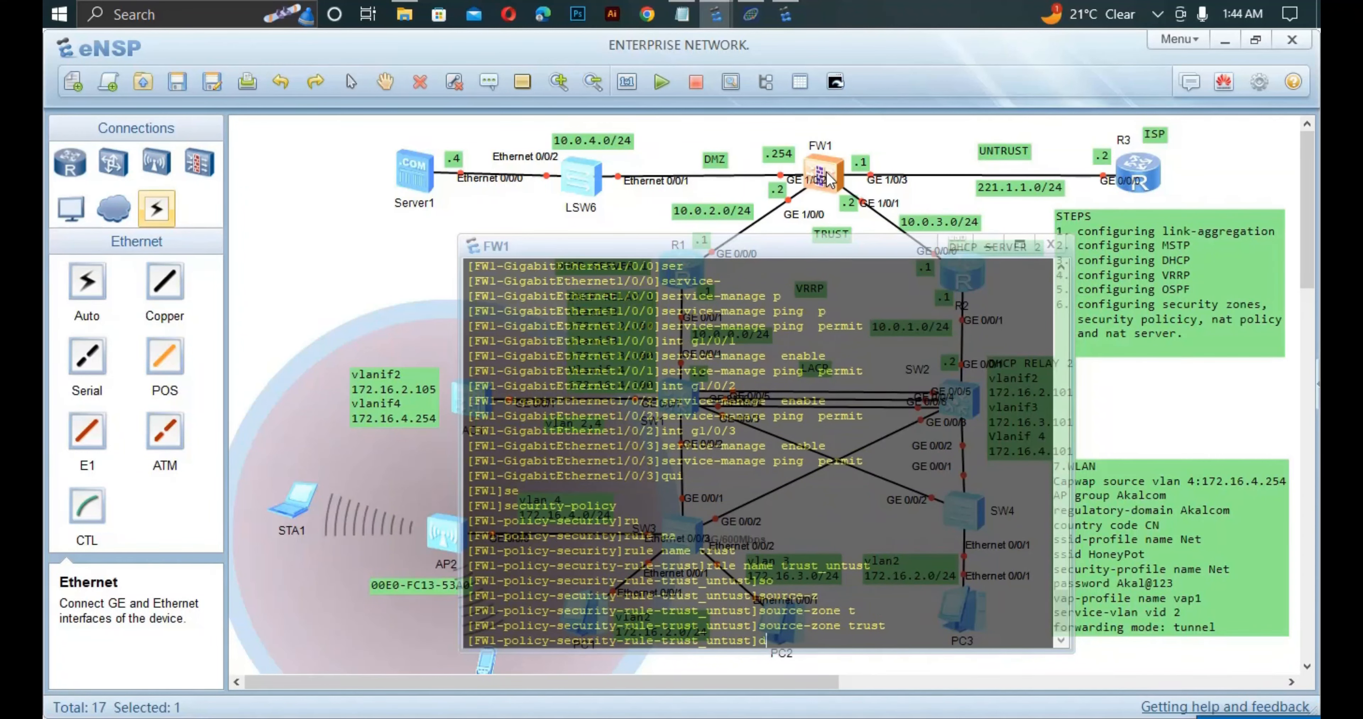
{"action": "type", "text": "desc"}
{"action": "key", "text": "Tab"}
{"action": "type", "text": "zone u"}
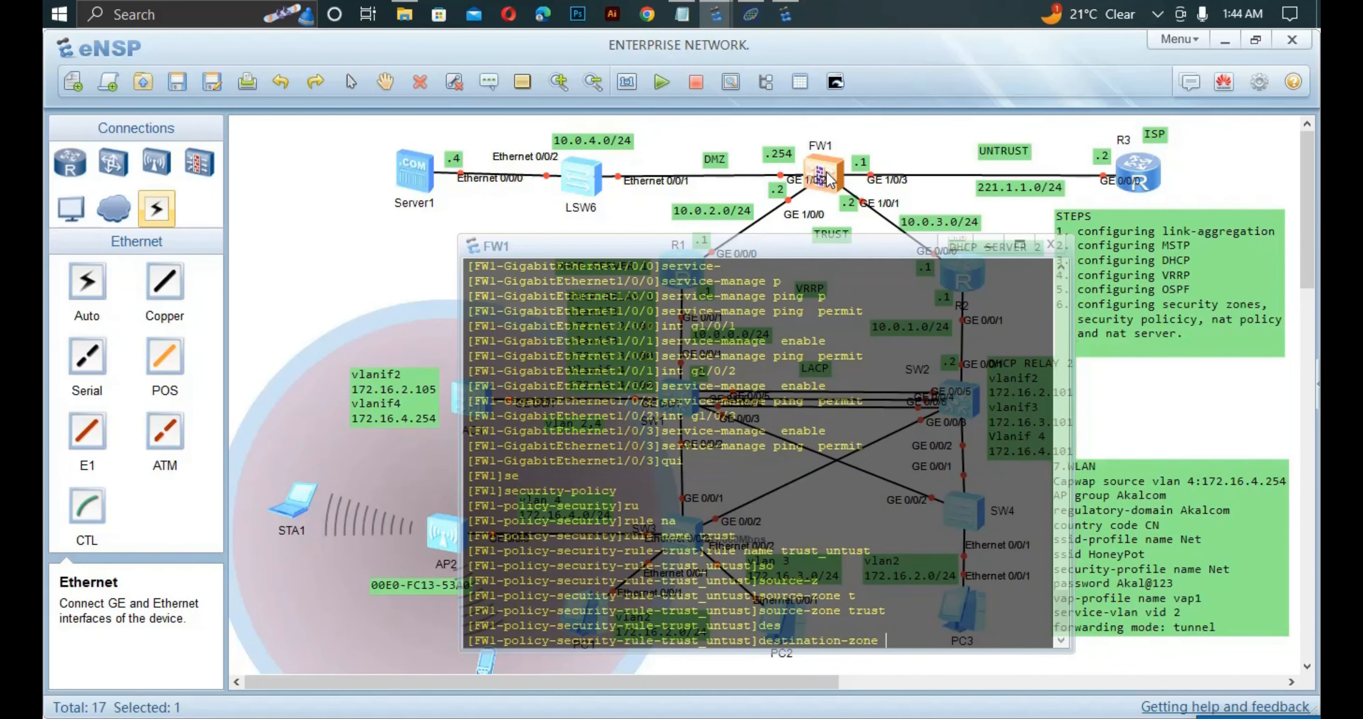
{"action": "key", "text": "Tab"}
{"action": "key", "text": "Return"}
Set trust_untust's action to permit and quit the rule view.
{"action": "type", "text": "st]ac"}
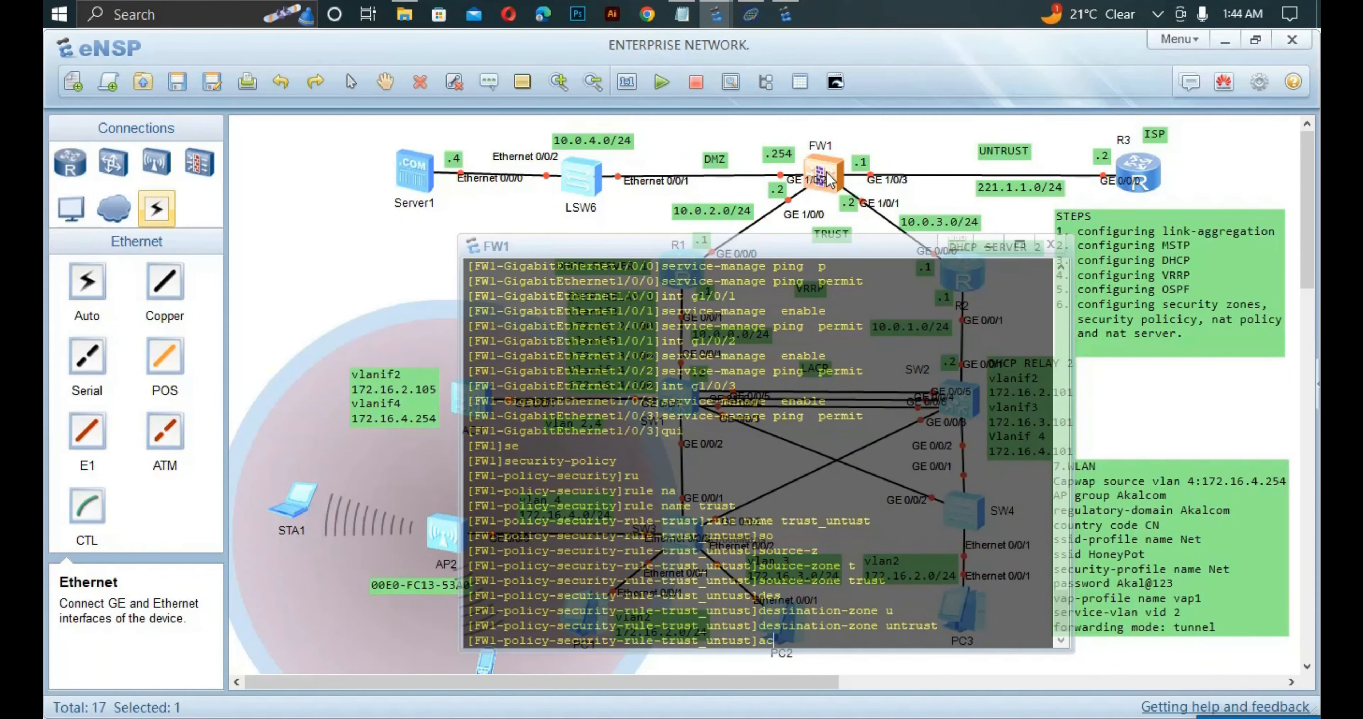
{"action": "type", "text": "t"}
{"action": "key", "text": "Tab"}
{"action": "type", "text": "p"}
{"action": "key", "text": "Tab"}
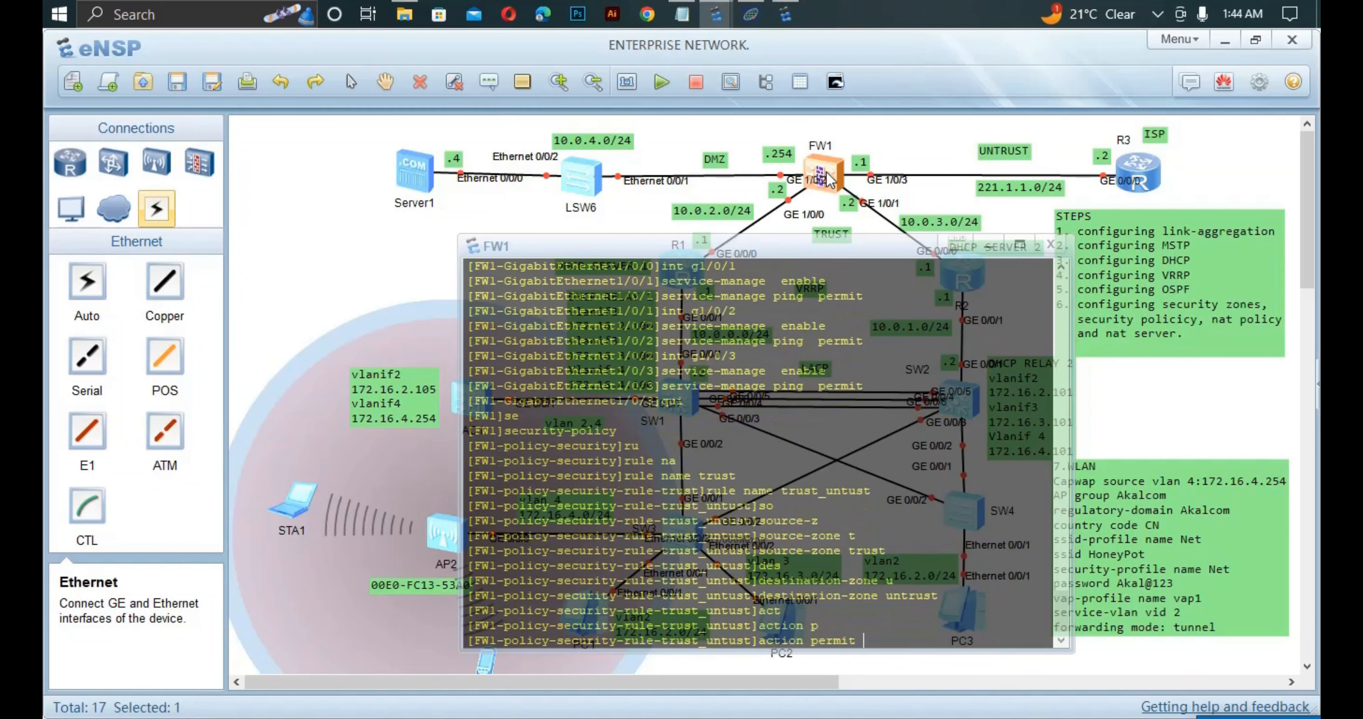
{"action": "type", "text": "er"}
{"action": "key", "text": "Tab"}
{"action": "key", "text": "Return"}
{"action": "type", "text": "qu"}
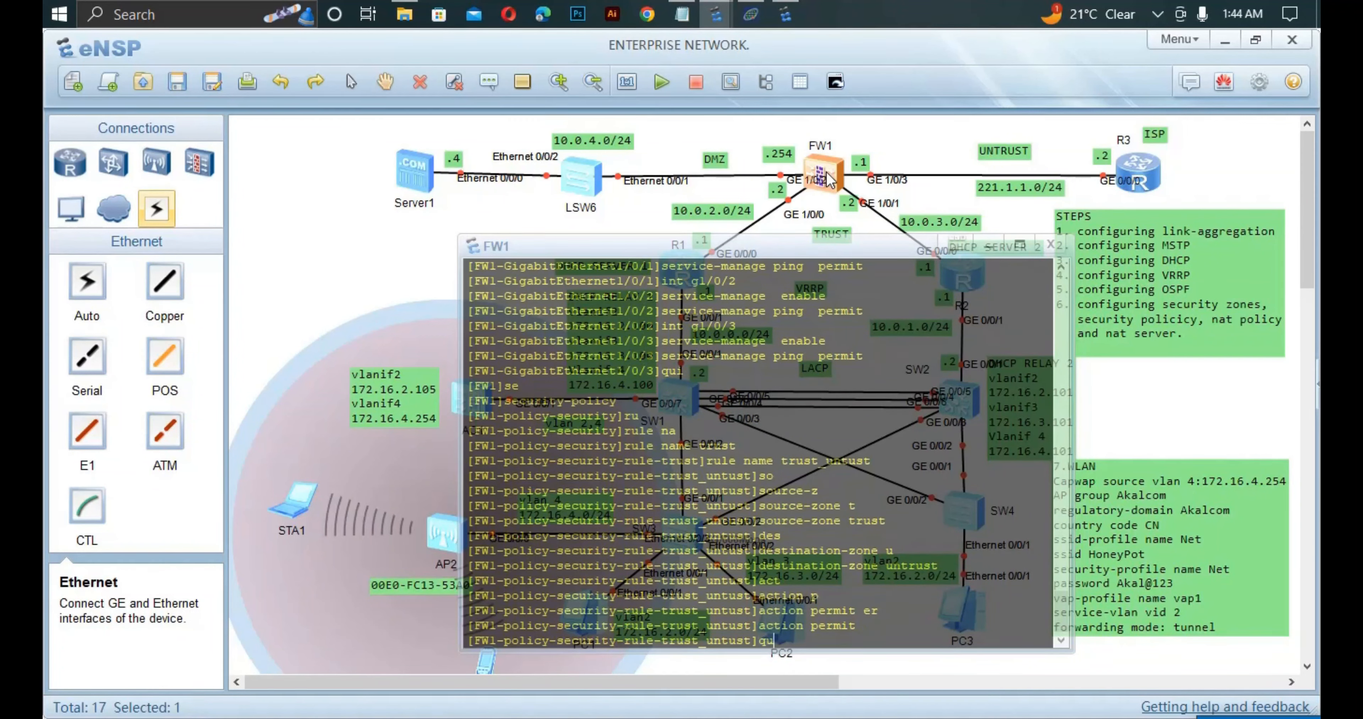
{"action": "type", "text": "i"}
{"action": "key", "text": "Return"}
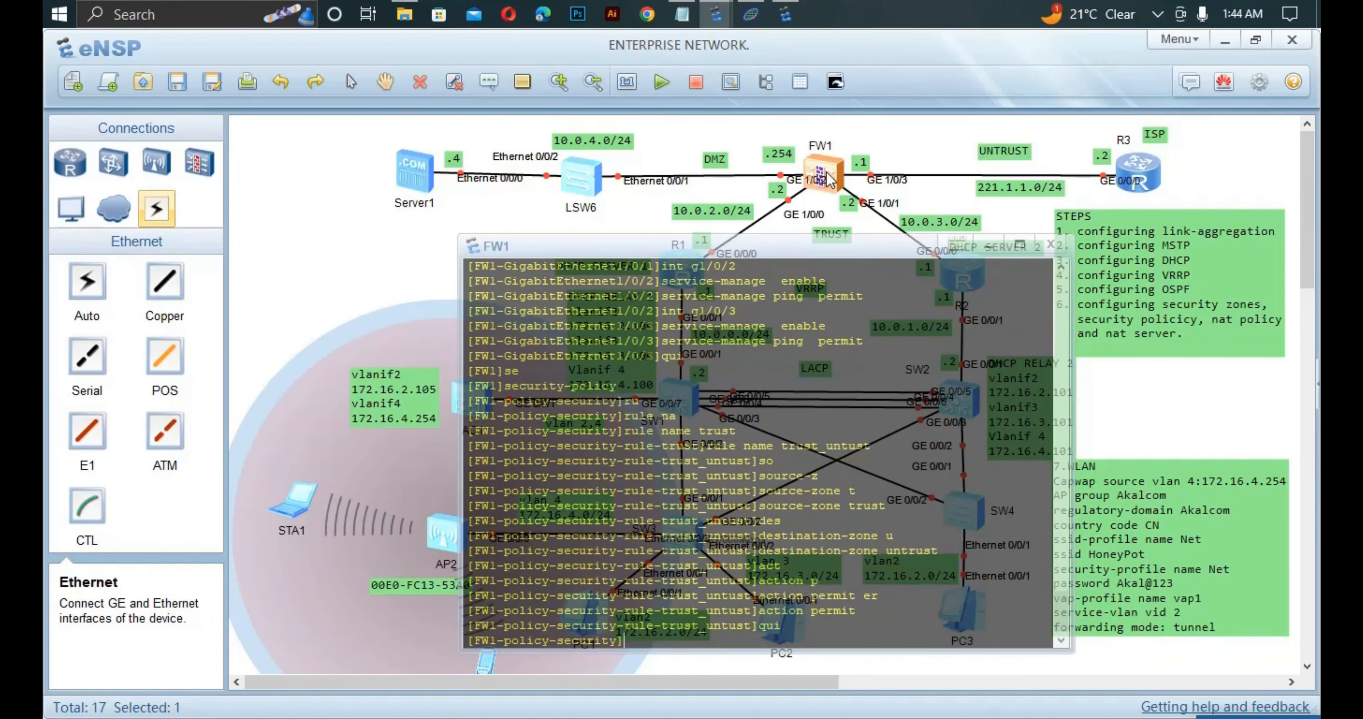
Leave security-policy, enter nat-policy and create NAT rule trust_untrust.
{"action": "type", "text": "qu"}
{"action": "key", "text": "Tab"}
{"action": "key", "text": "Return"}
{"action": "type", "text": "nat-p"}
{"action": "key", "text": "Tab"}
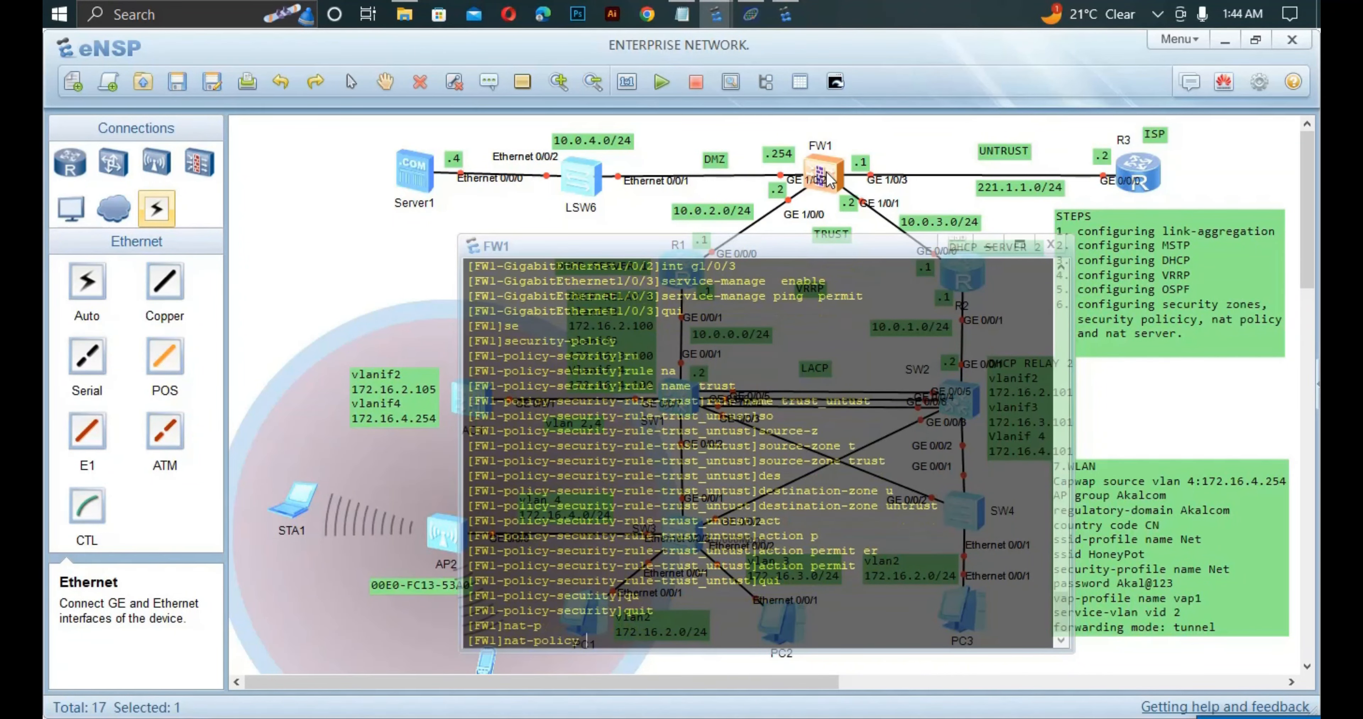
{"action": "key", "text": "Return"}
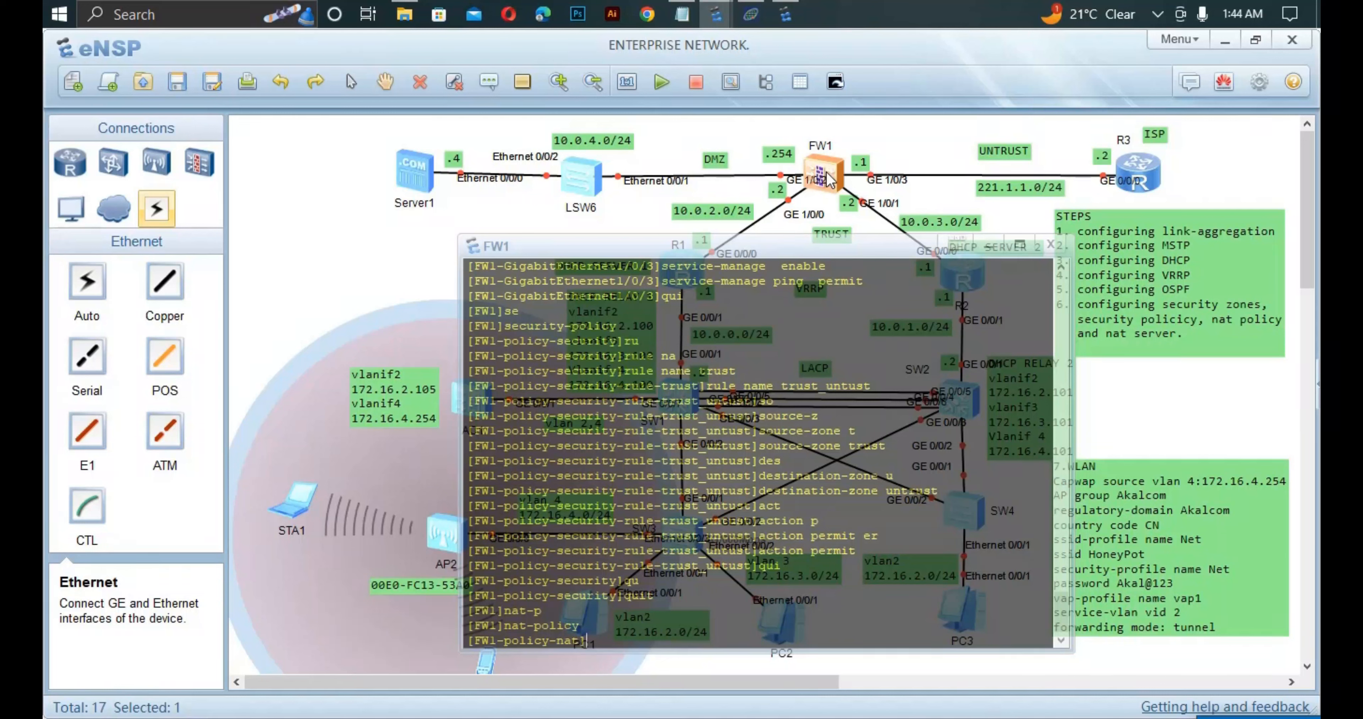
{"action": "type", "text": "ru"}
{"action": "key", "text": "Tab"}
{"action": "type", "text": "na"}
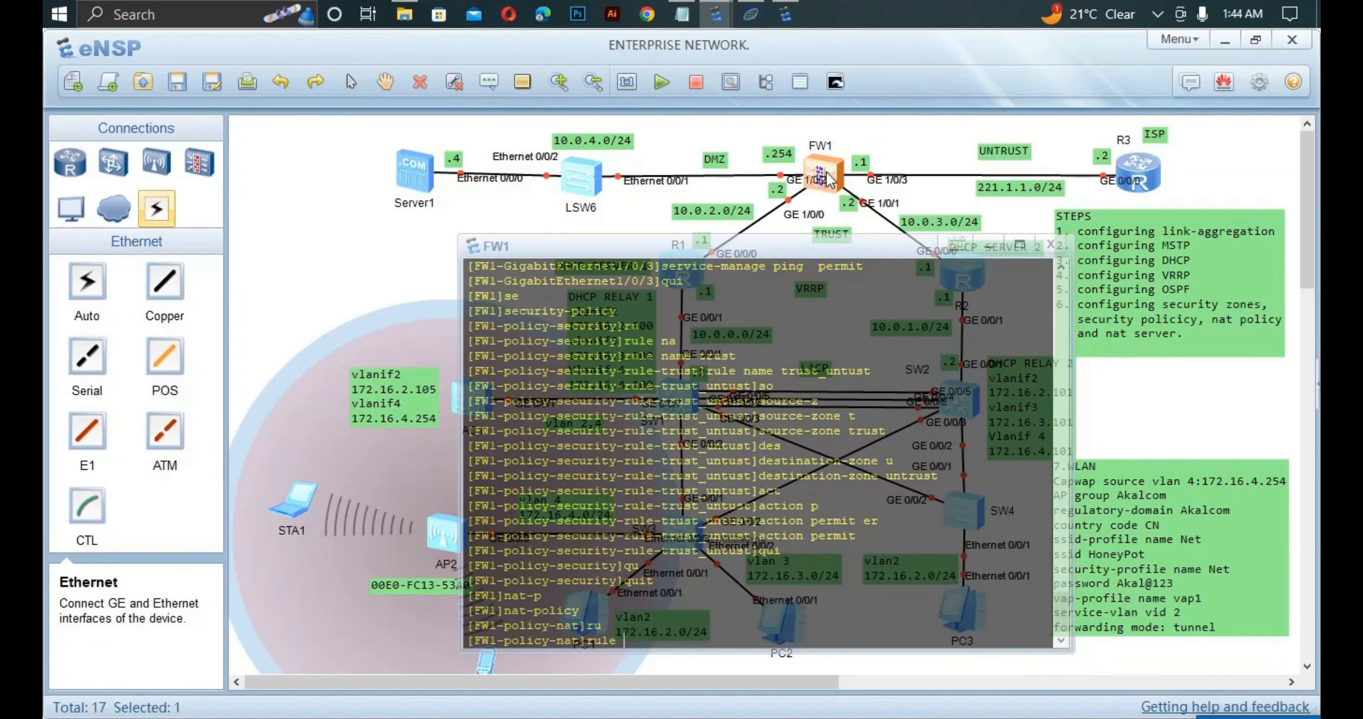
{"action": "key", "text": "Tab"}
{"action": "type", "text": "tr"}
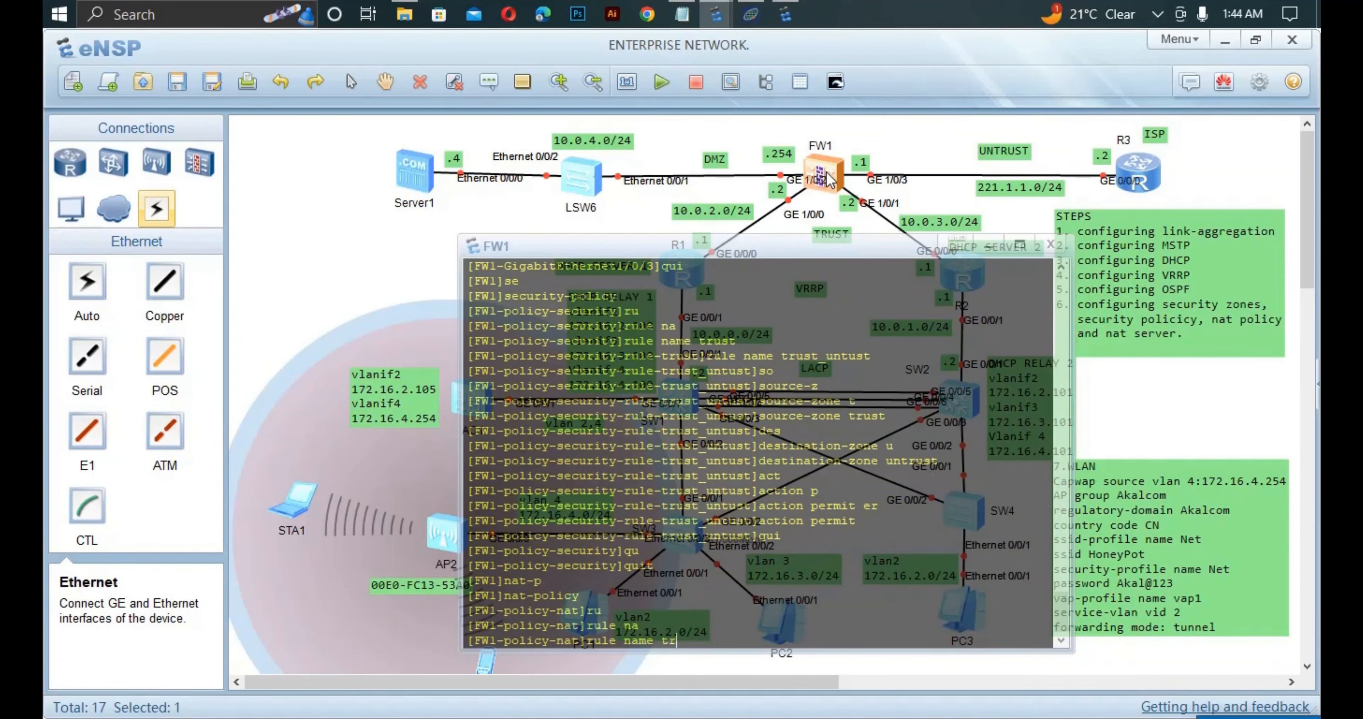
{"action": "type", "text": "ust_untrust"}
{"action": "key", "text": "Return"}
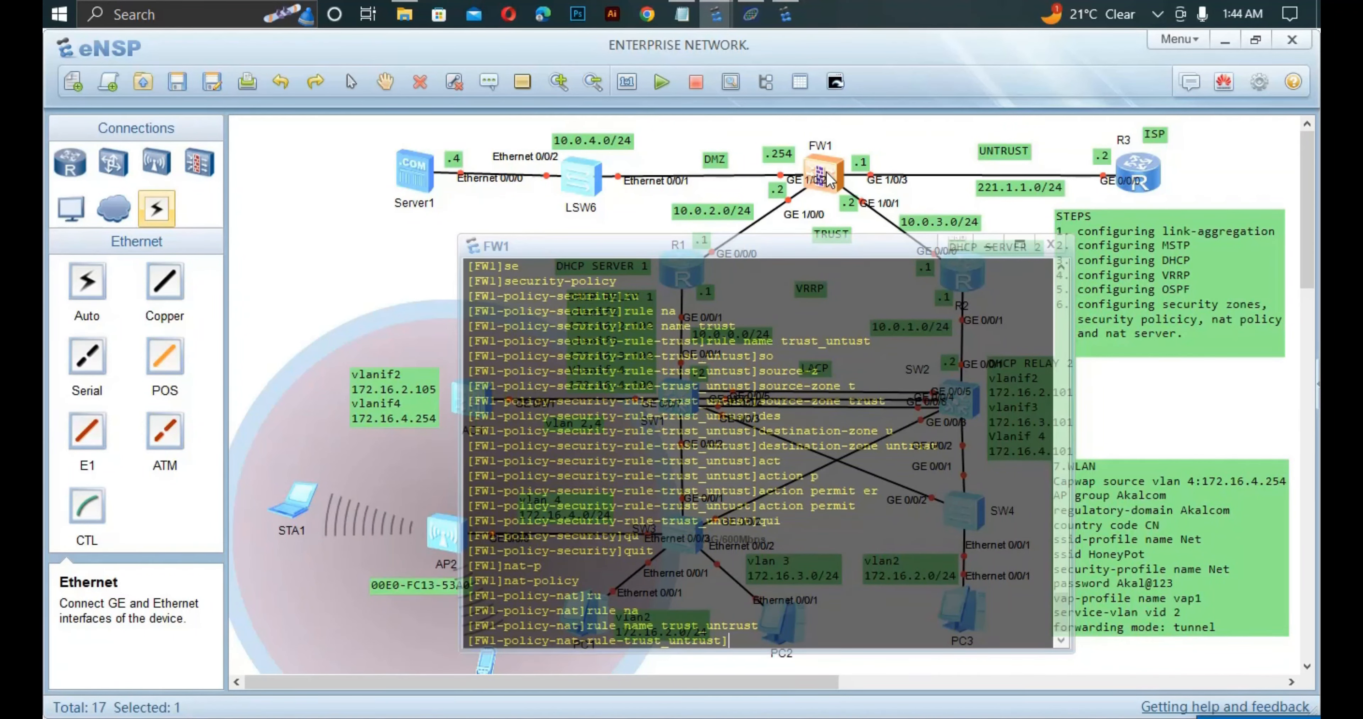
Set the rule's source zone to trust and destination zone to untrust.
{"action": "type", "text": "so"}
{"action": "key", "text": "Tab"}
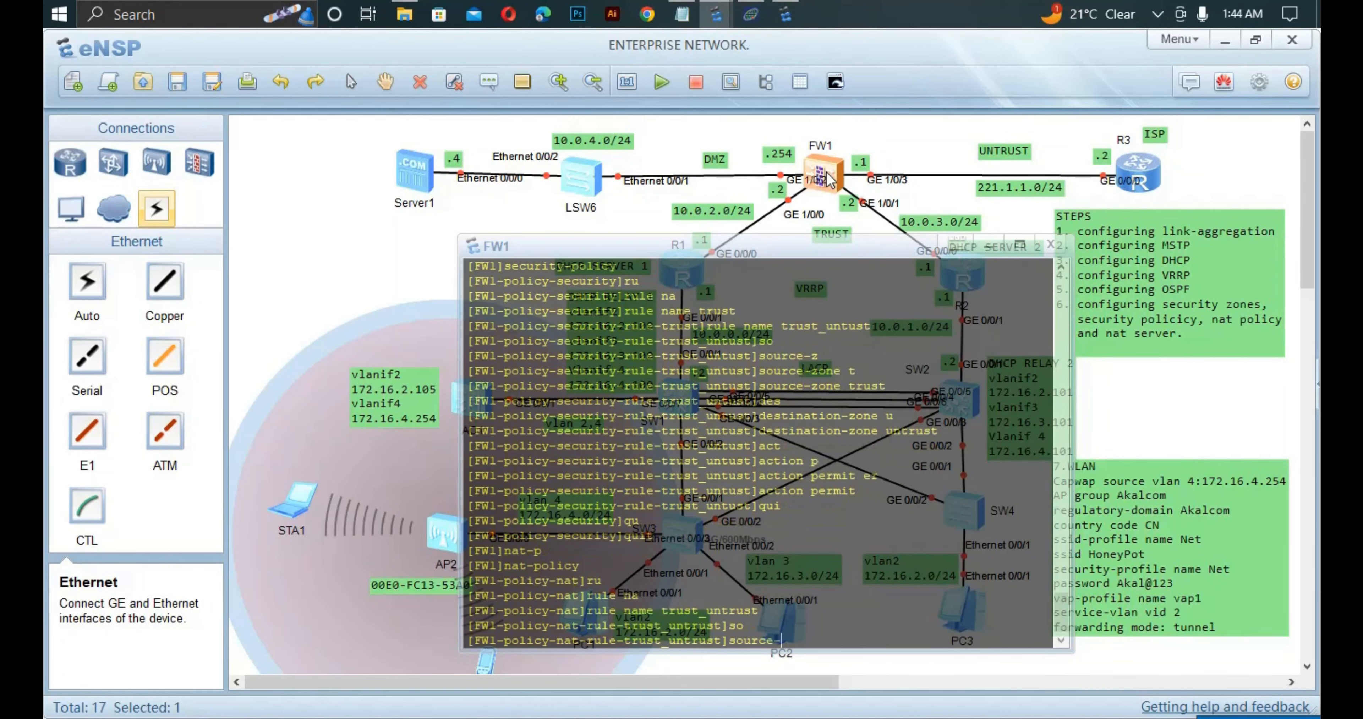
{"action": "type", "text": "z"}
{"action": "key", "text": "Tab"}
{"action": "type", "text": "t"}
{"action": "key", "text": "Tab"}
{"action": "key", "text": "Return"}
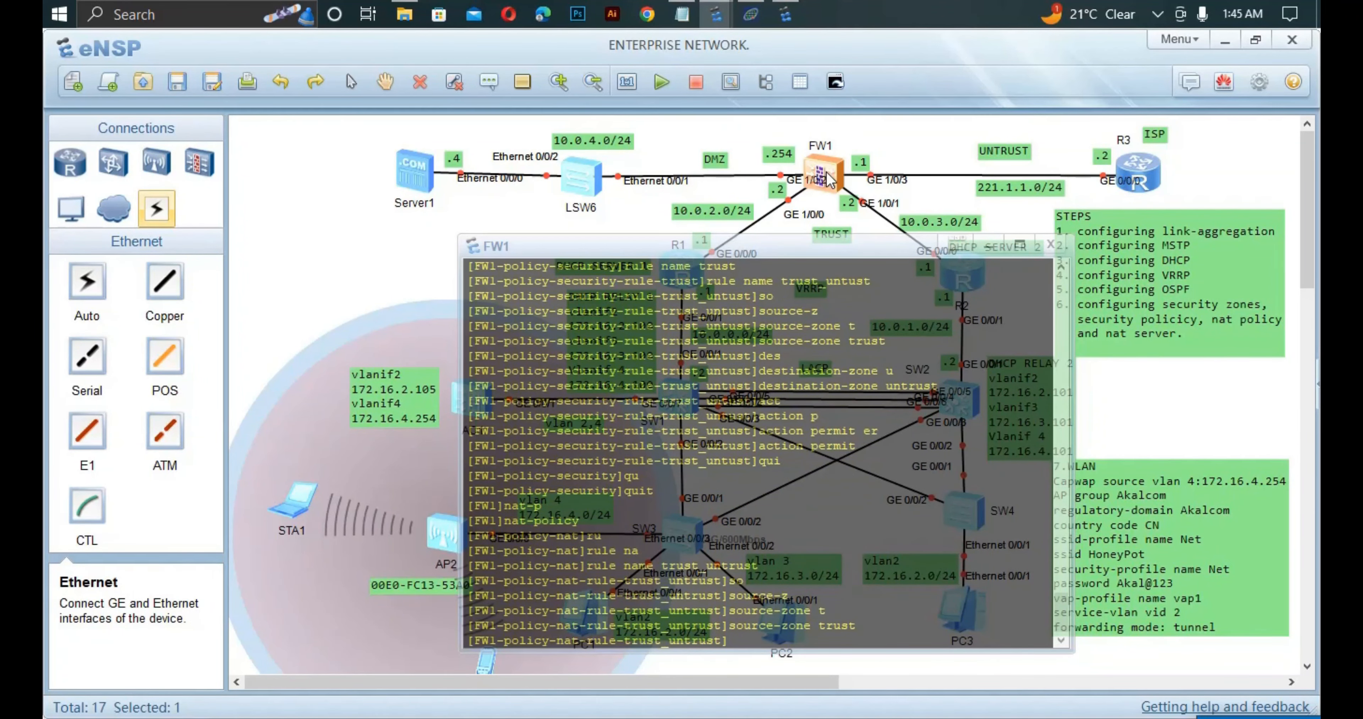
{"action": "type", "text": "des"}
{"action": "key", "text": "Tab"}
{"action": "type", "text": "u"}
{"action": "key", "text": "Tab"}
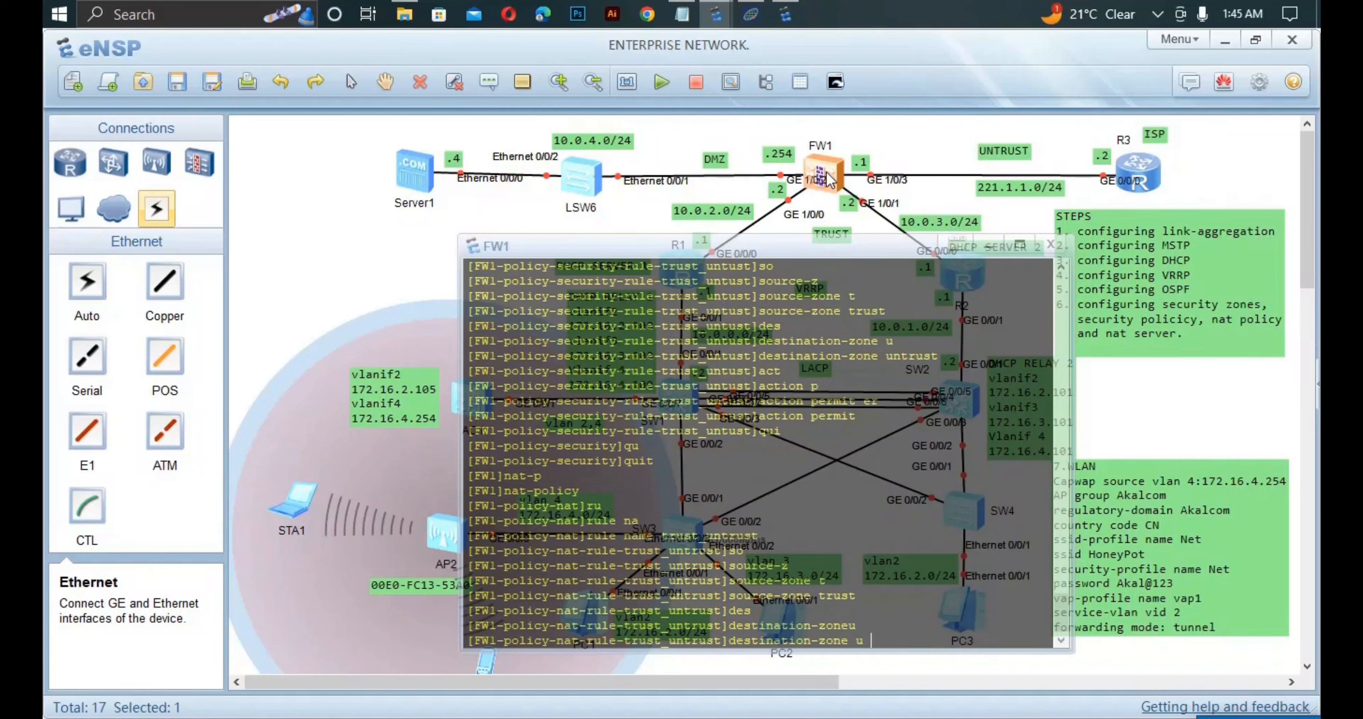
{"action": "key", "text": "Tab"}
{"action": "key", "text": "Return"}
Give trust_untrust the action source-nat easy-ip and exit the rule.
{"action": "type", "text": "ac"}
{"action": "key", "text": "Tab"}
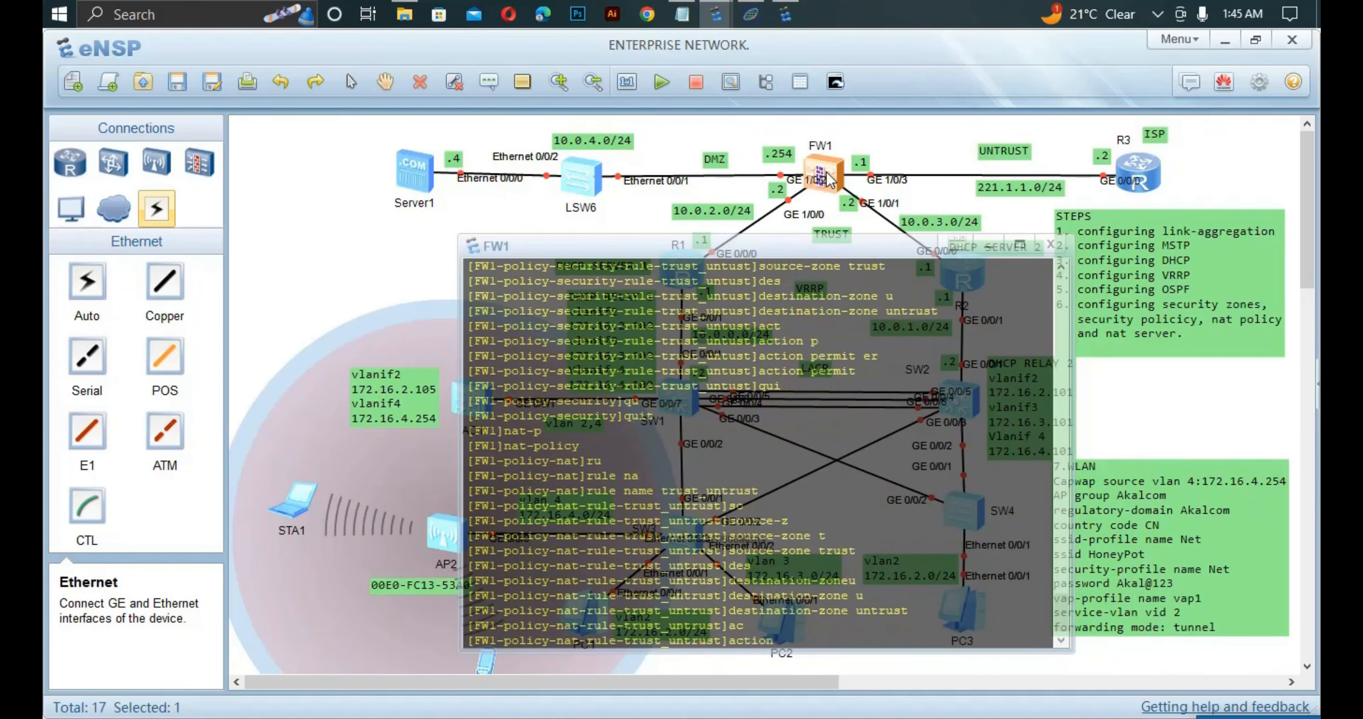
{"action": "type", "text": "s"}
{"action": "key", "text": "Tab"}
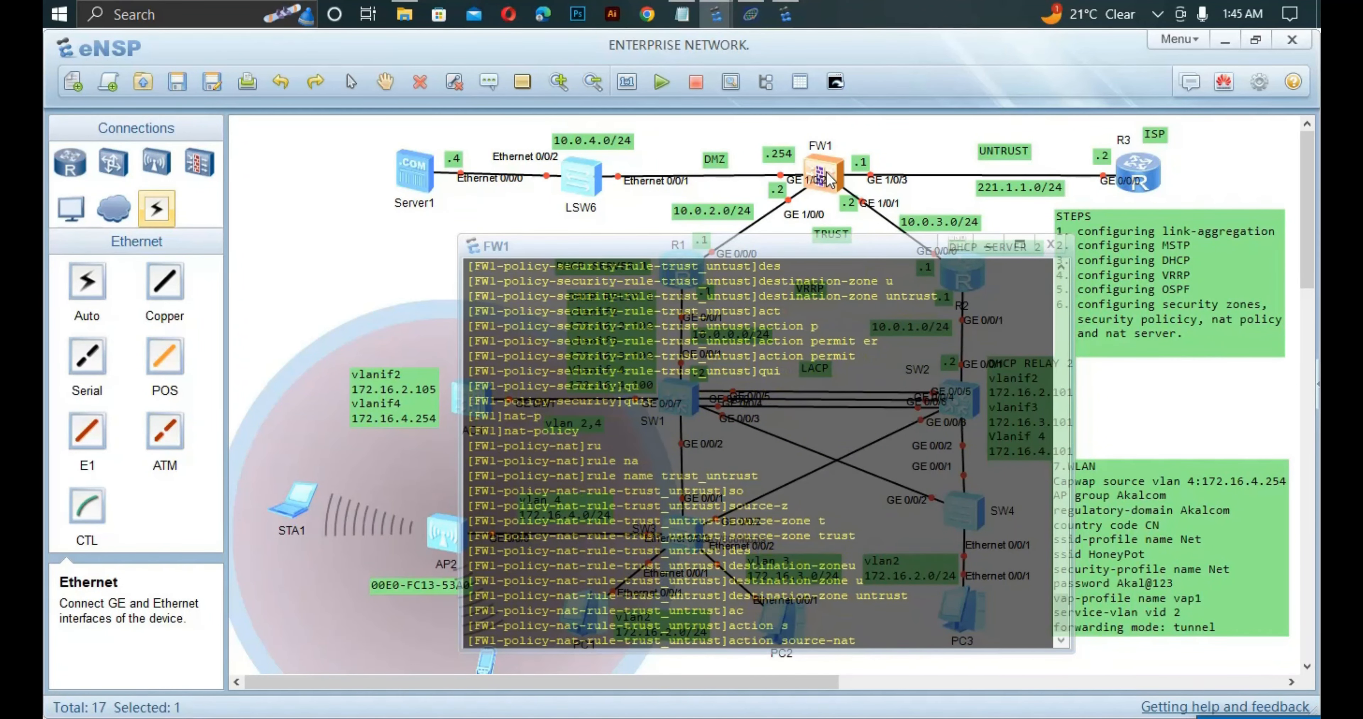
{"action": "type", "text": "e"}
{"action": "key", "text": "Tab"}
{"action": "key", "text": "Return"}
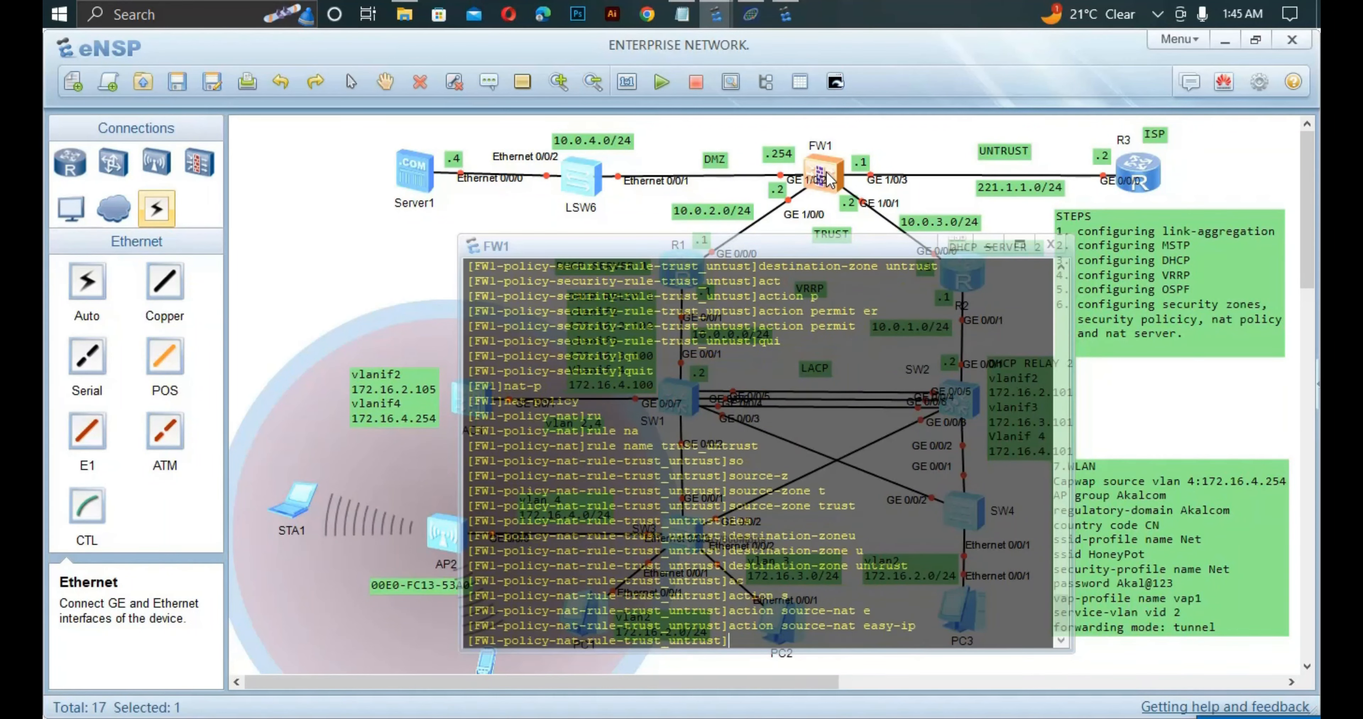
{"action": "type", "text": "qui"}
{"action": "key", "text": "Return"}
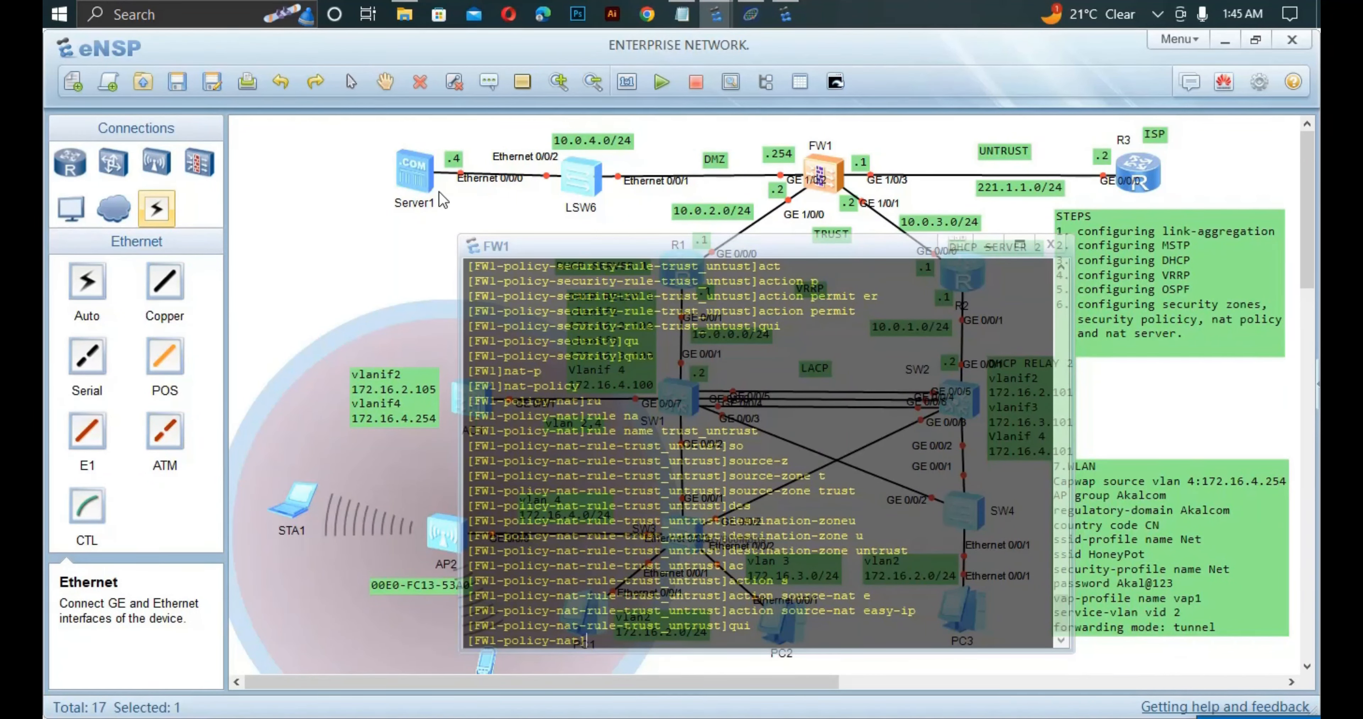
Switch from nat-policy to security-policy and create rule untrust_dmz.
{"action": "type", "text": "qui"}
{"action": "key", "text": "Return"}
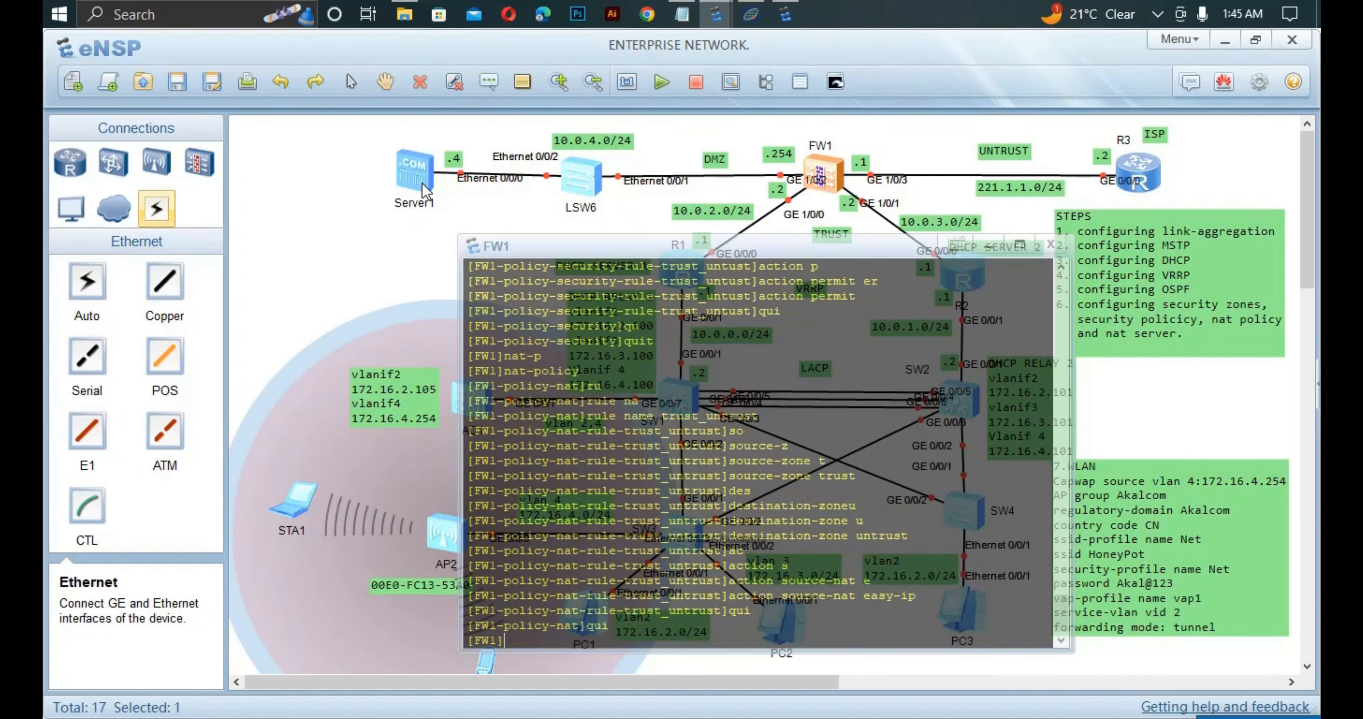
{"action": "type", "text": "se"}
{"action": "key", "text": "Tab"}
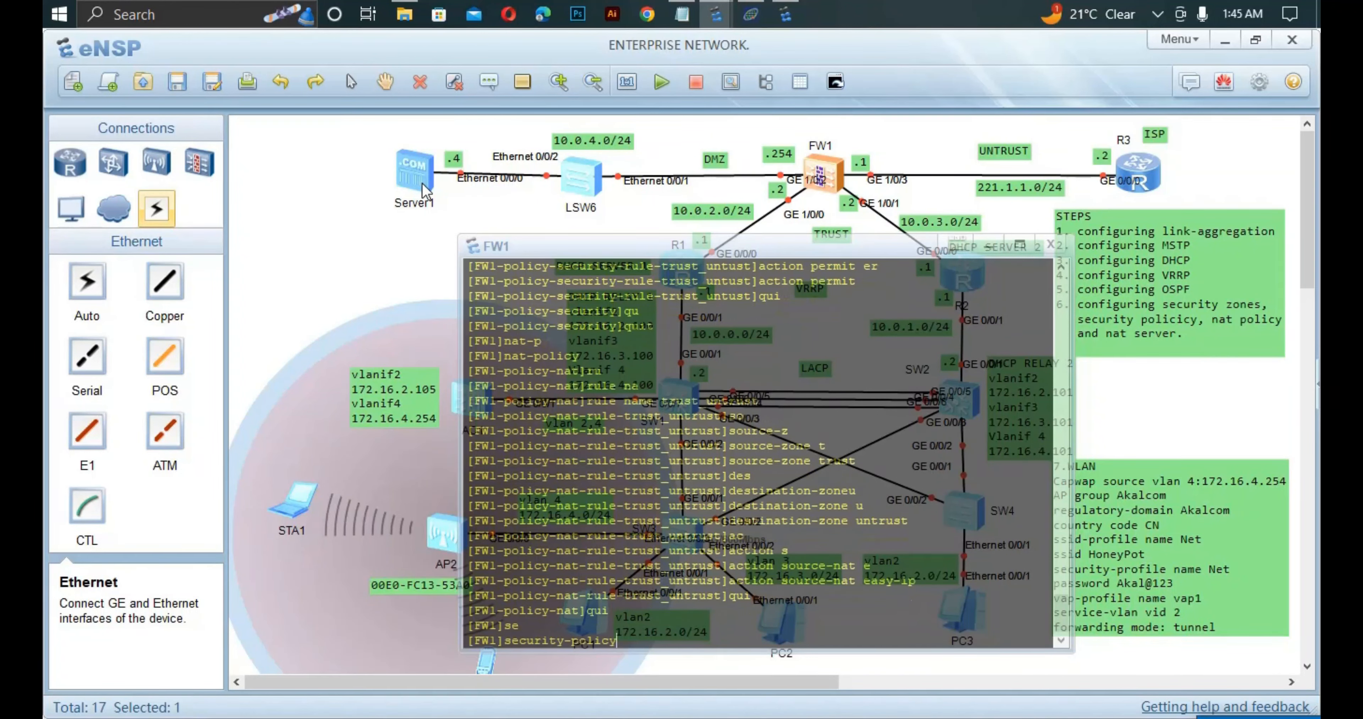
{"action": "key", "text": "Return"}
{"action": "type", "text": "ru"}
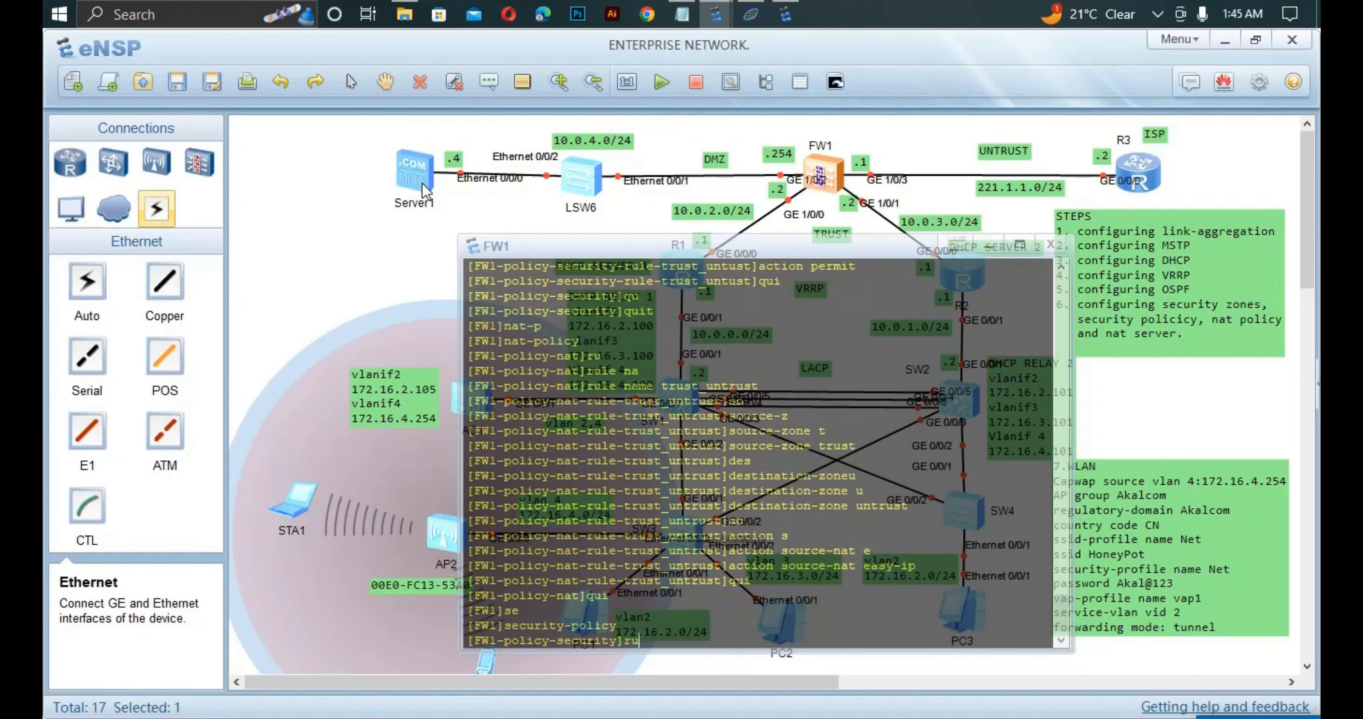
{"action": "key", "text": "Tab"}
{"action": "type", "text": "na"}
{"action": "key", "text": "Tab"}
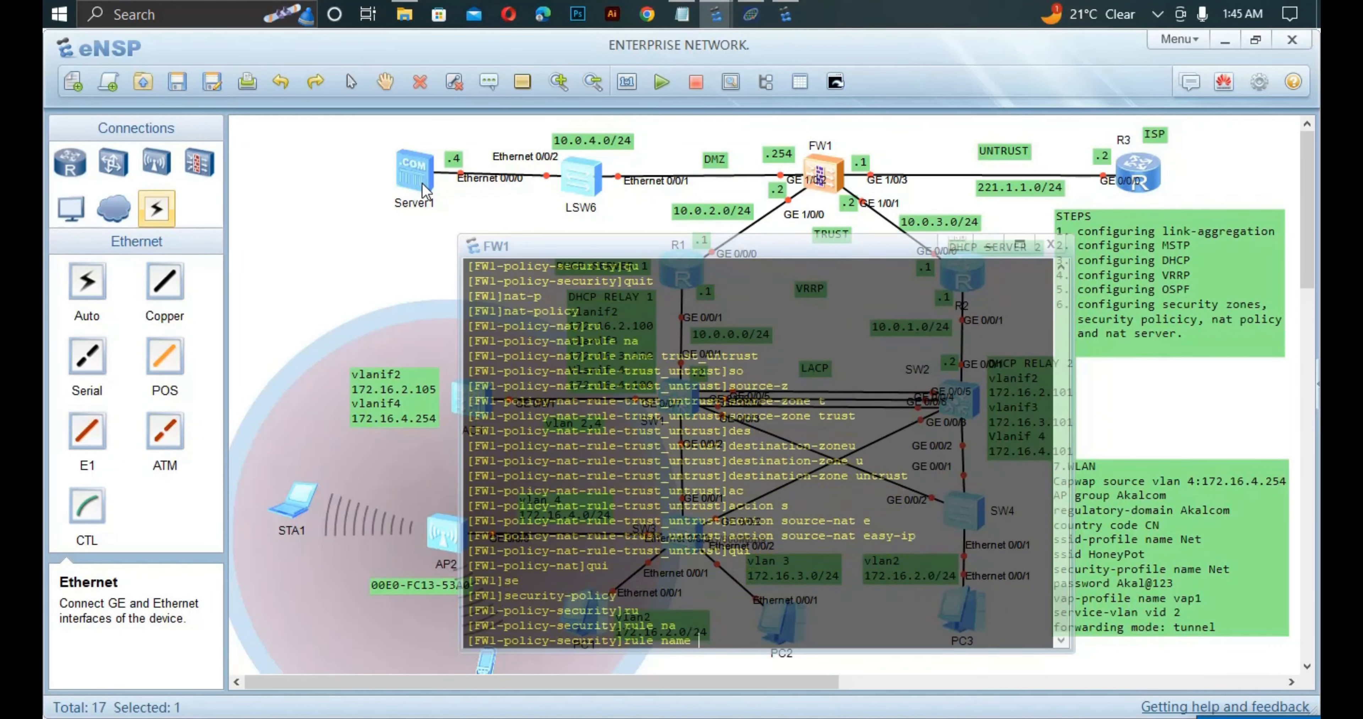
{"action": "type", "text": "untrust_dmz"}
{"action": "key", "text": "Return"}
Set untrust_dmz's source zone to untrust and destination zone to dmz.
{"action": "type", "text": "so"}
{"action": "key", "text": "Tab"}
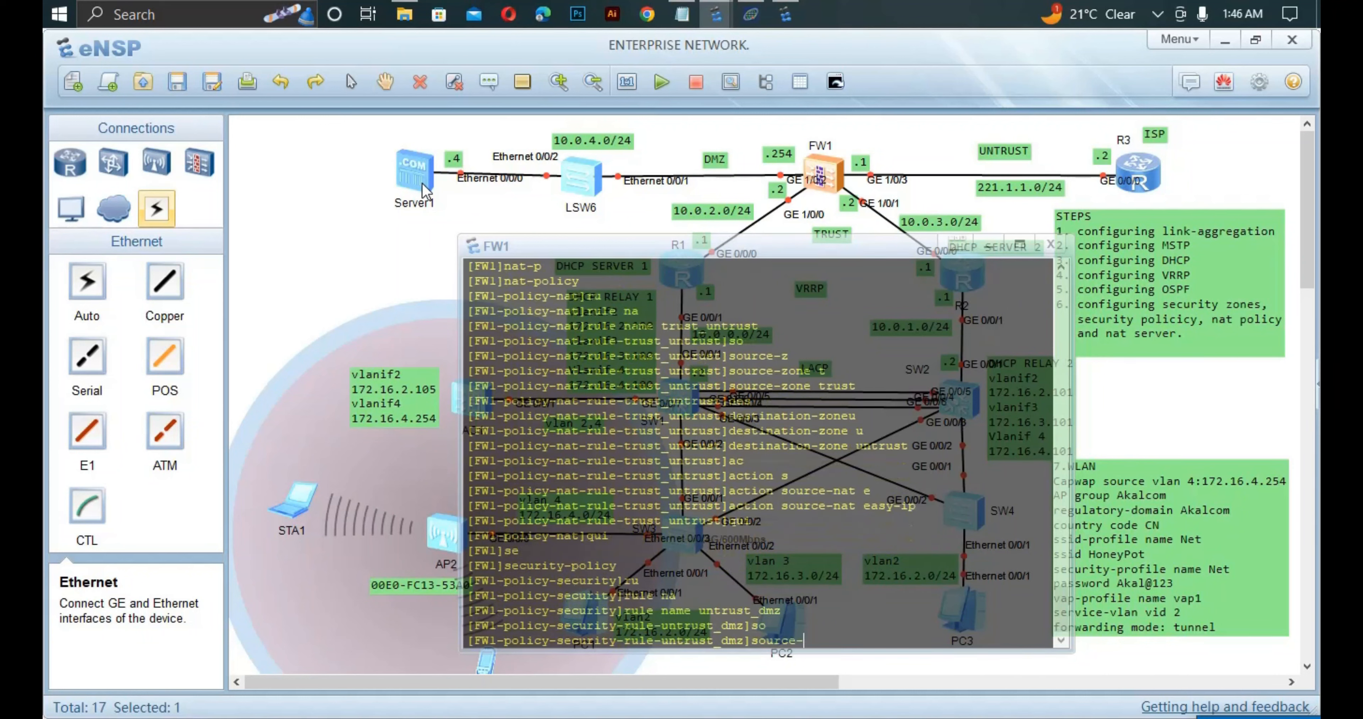
{"action": "type", "text": "z"}
{"action": "key", "text": "Tab"}
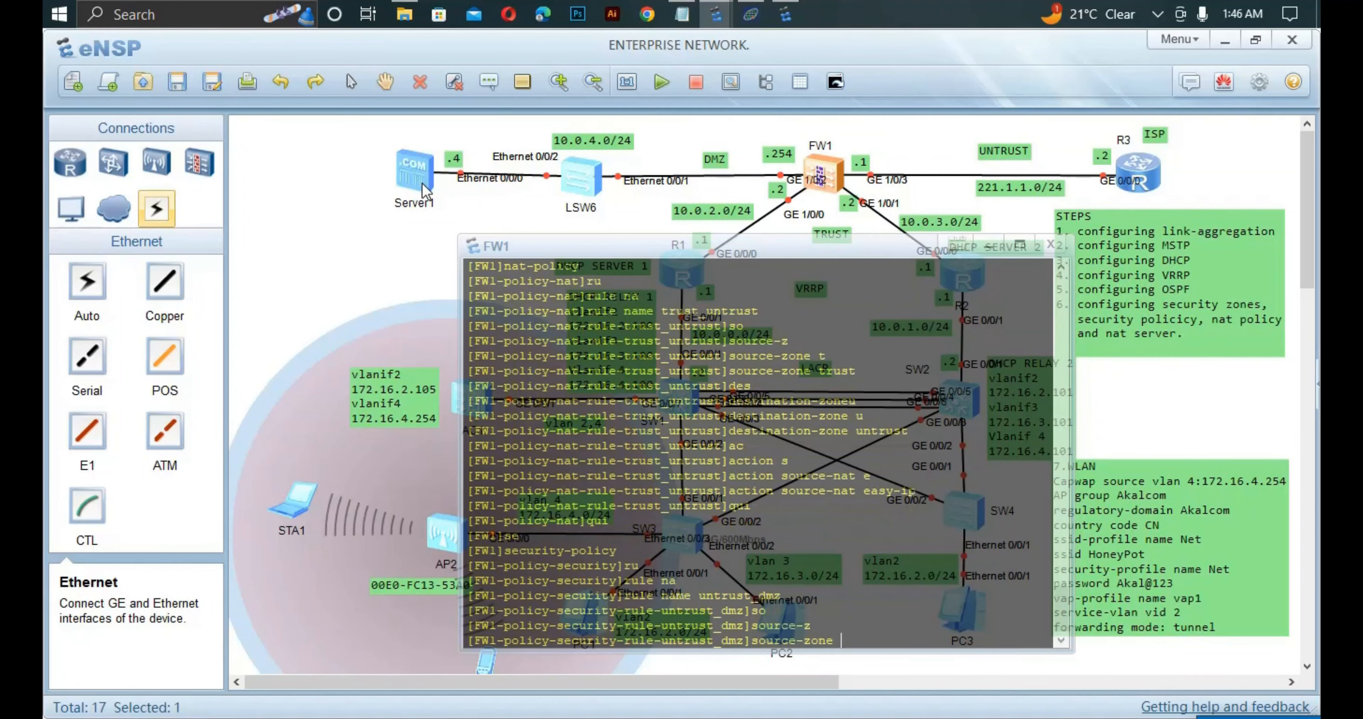
{"action": "type", "text": "u"}
{"action": "key", "text": "Tab"}
{"action": "key", "text": "Return"}
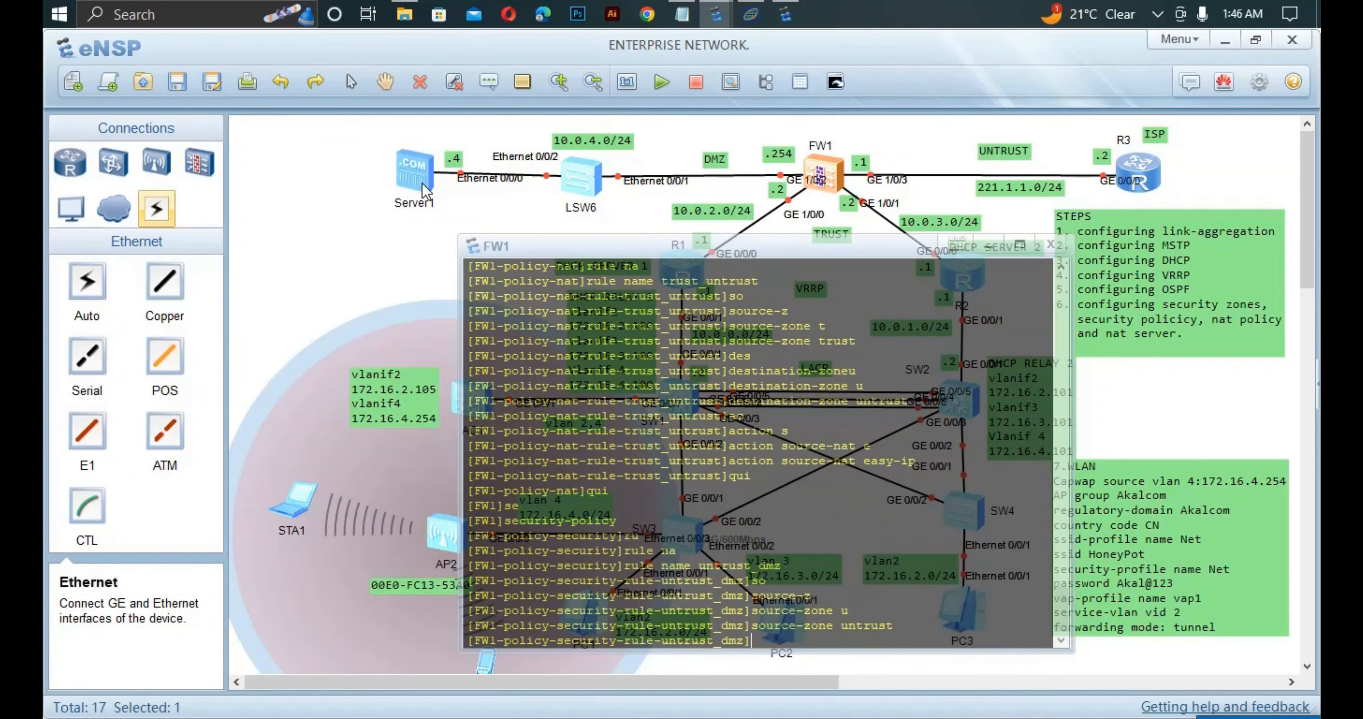
{"action": "type", "text": "de"}
{"action": "key", "text": "Tab"}
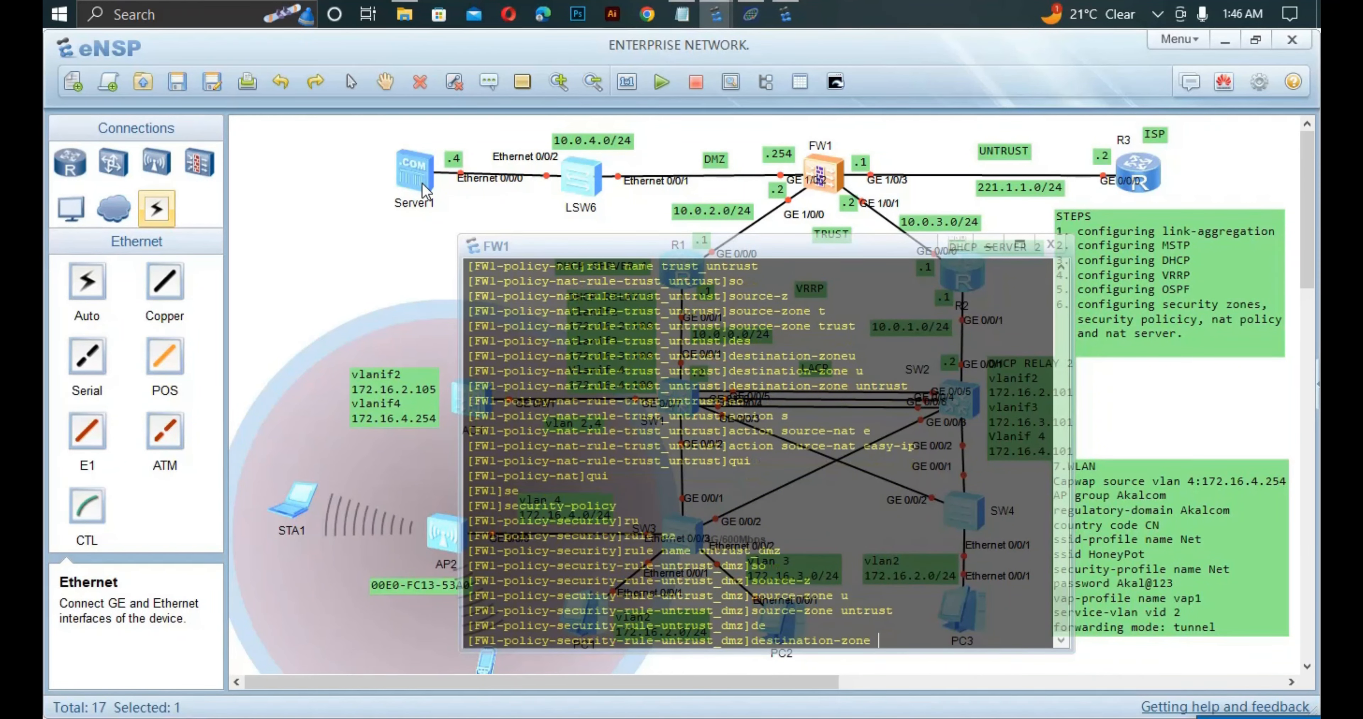
{"action": "type", "text": "d"}
{"action": "key", "text": "Tab"}
{"action": "key", "text": "Return"}
Make the untrust_dmz rule permit traffic and exit the rule.
{"action": "type", "text": "a"}
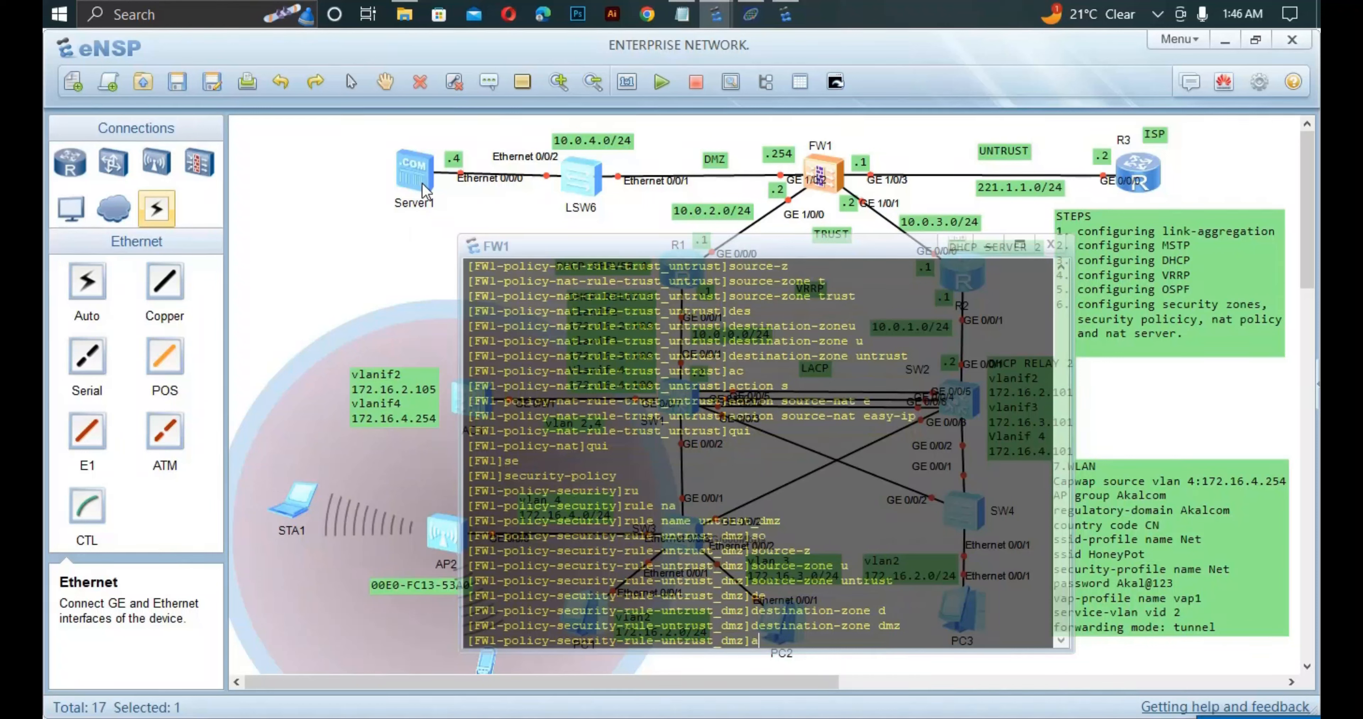
{"action": "type", "text": "ct"}
{"action": "key", "text": "Tab"}
{"action": "type", "text": "p"}
{"action": "key", "text": "Tab"}
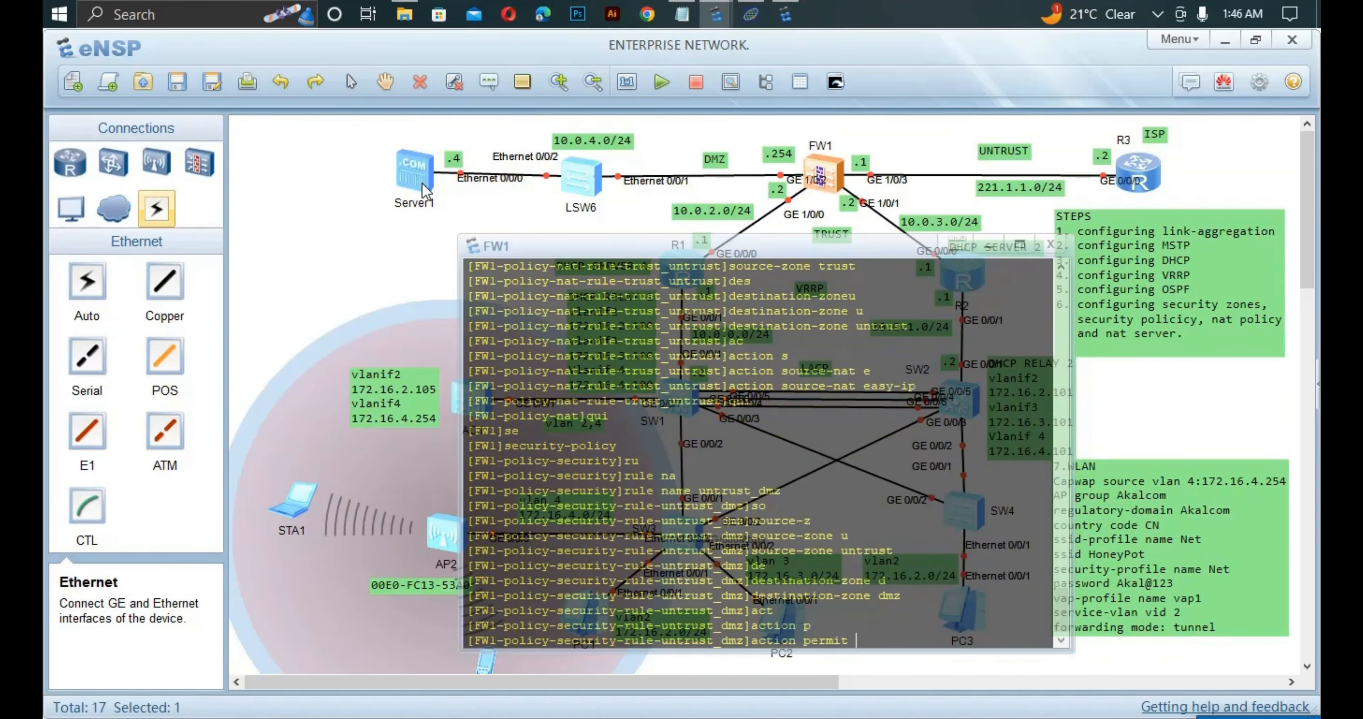
{"action": "key", "text": "Return"}
{"action": "type", "text": "qui"}
{"action": "key", "text": "Return"}
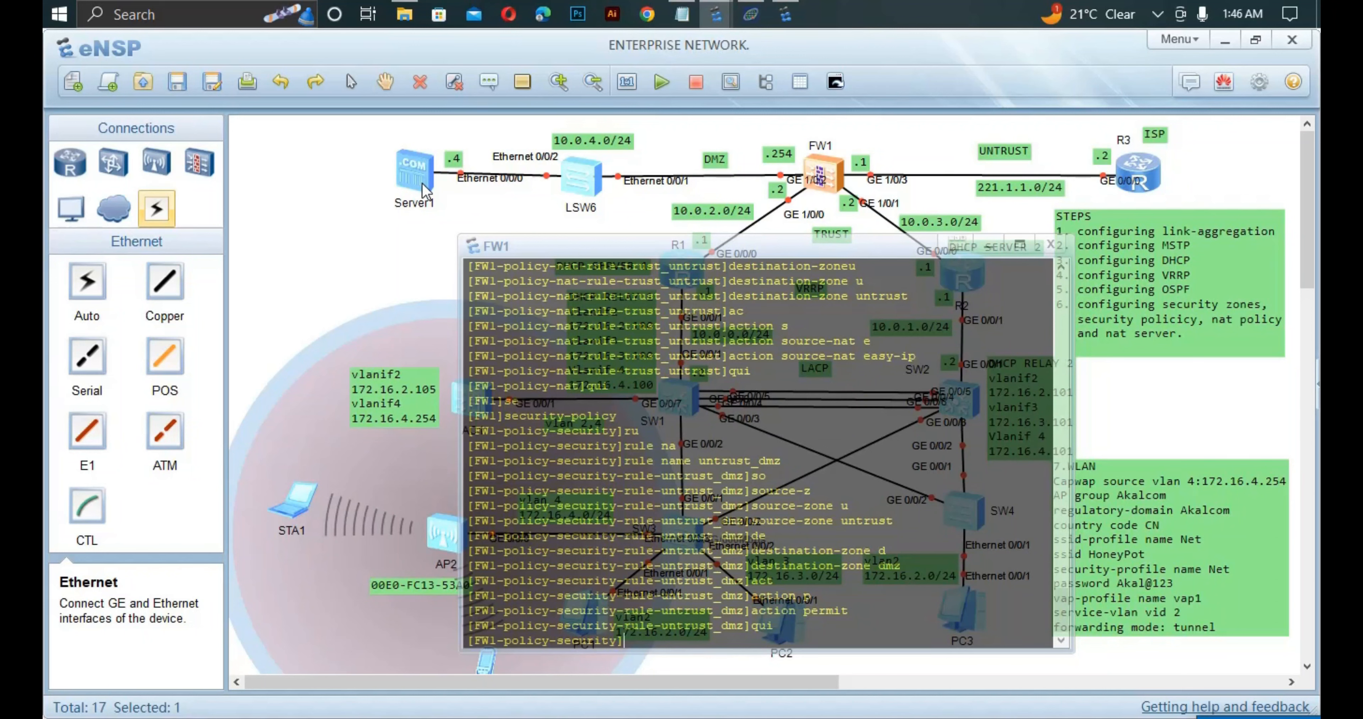
Return to system view and begin the nat server command.
{"action": "type", "text": "qu"}
{"action": "key", "text": "Tab"}
{"action": "key", "text": "Return"}
{"action": "type", "text": "nat "}
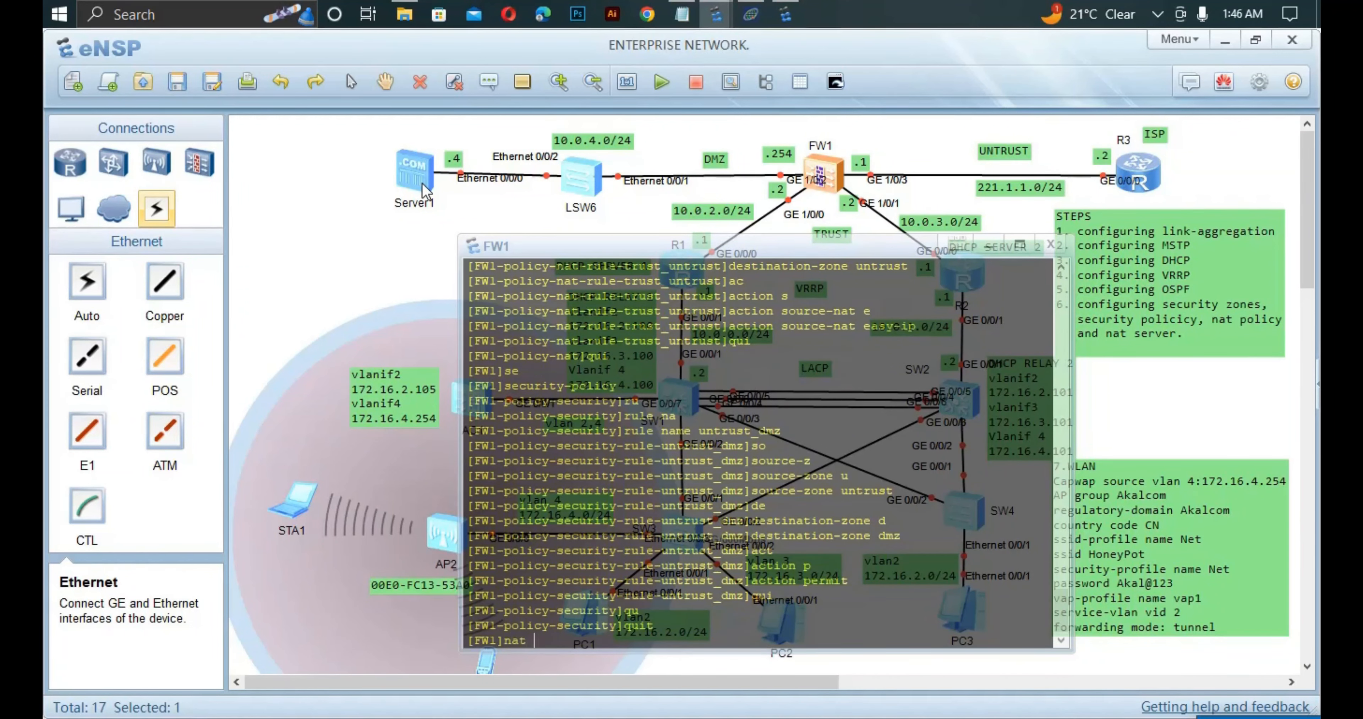
{"action": "type", "text": "se"}
Map server1's public 221.1.1.1 to inside 10.0.4.4 with no-reverse.
{"action": "key", "text": "Tab"}
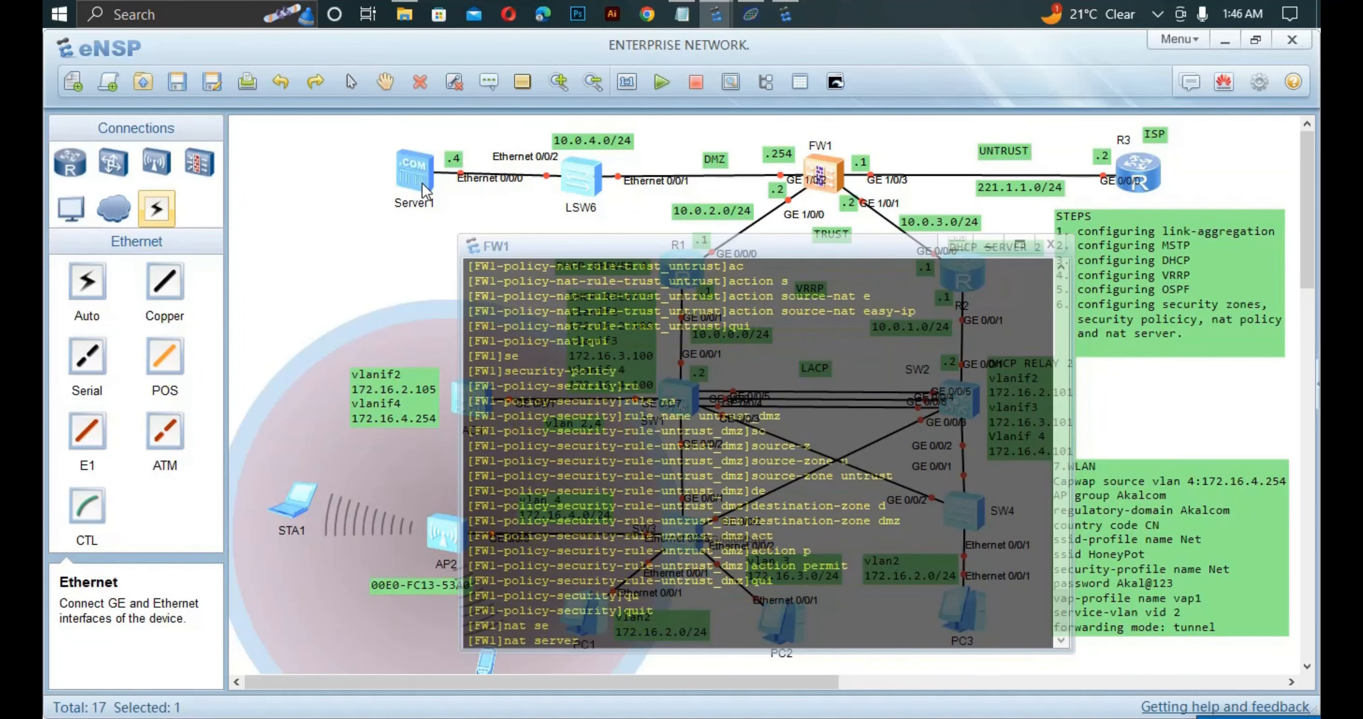
{"action": "type", "text": "se"}
{"action": "type", "text": "rver1 g"}
{"action": "key", "text": "Tab"}
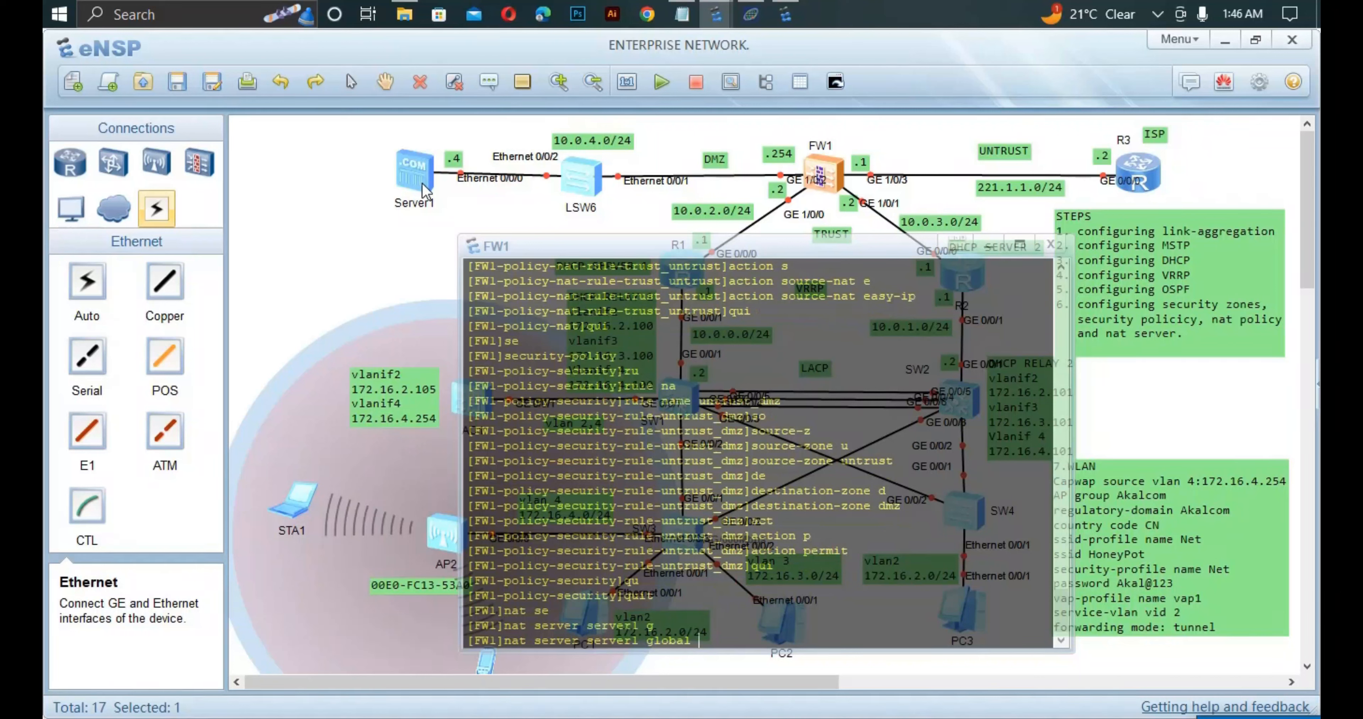
{"action": "type", "text": "221.1.1."}
{"action": "type", "text": "1 i"}
{"action": "key", "text": "Tab"}
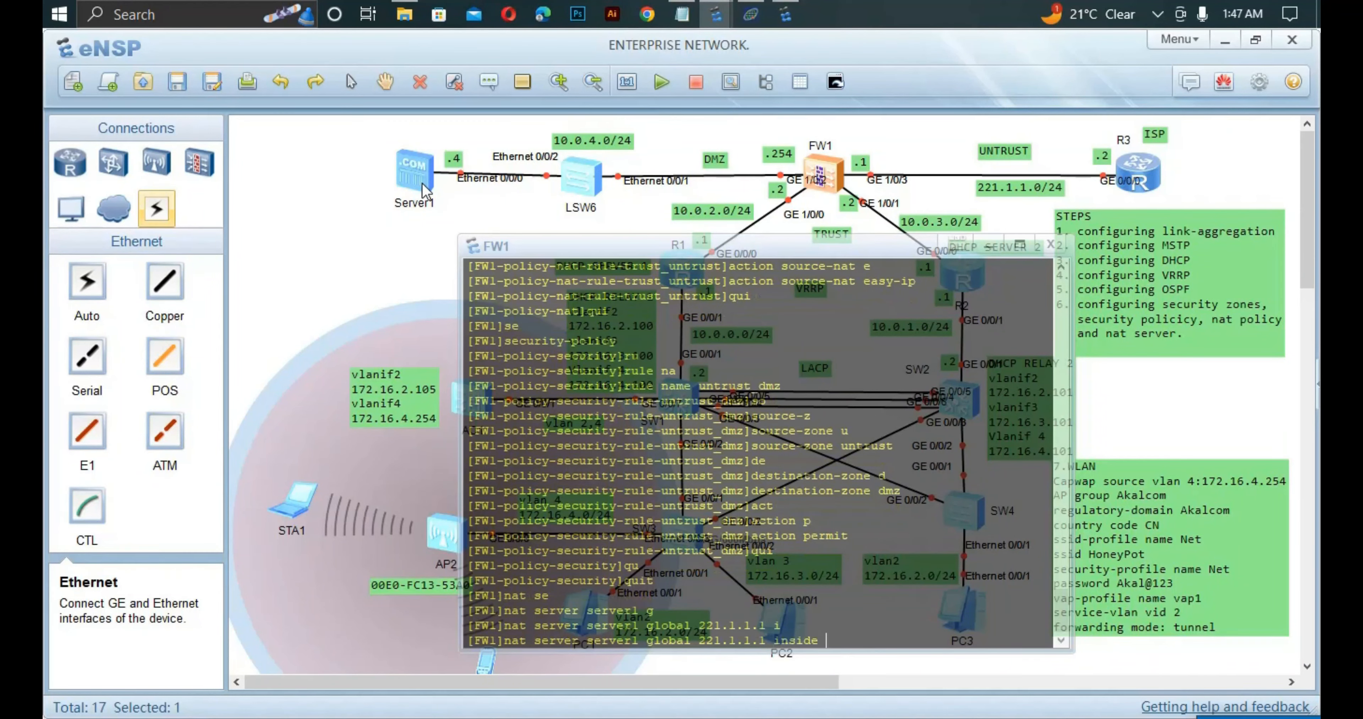
{"action": "type", "text": "10.0.4.4 n"}
{"action": "key", "text": "Tab"}
{"action": "key", "text": "Return"}
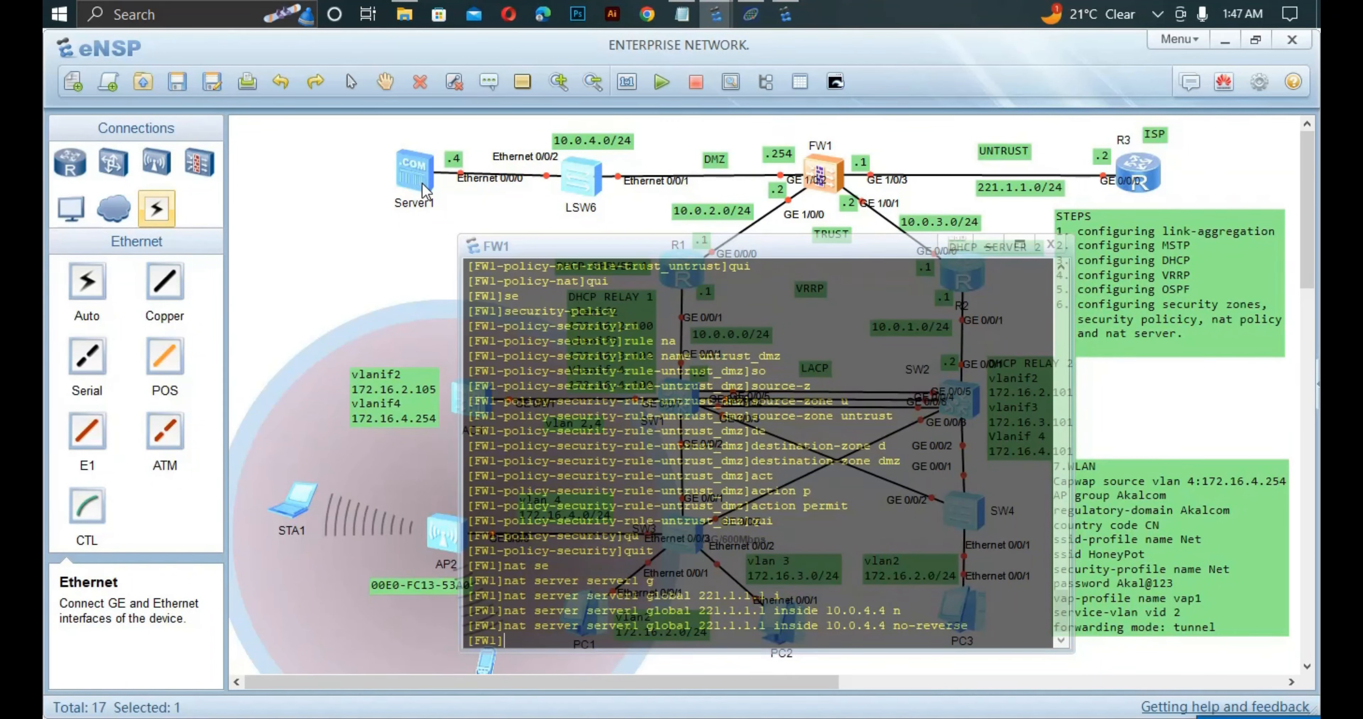
Return to user view and save FW1's configuration.
{"action": "key", "text": "ctrl+z"}
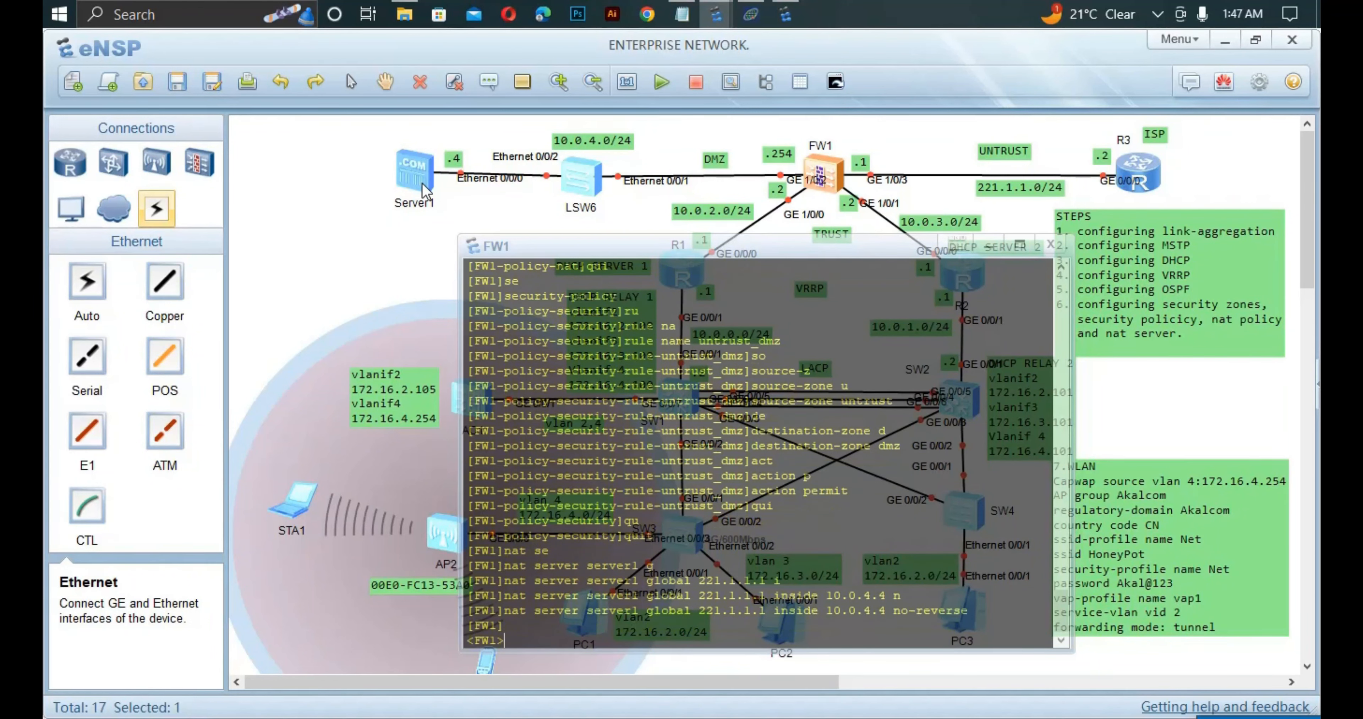
{"action": "type", "text": "save"}
{"action": "key", "text": "Return"}
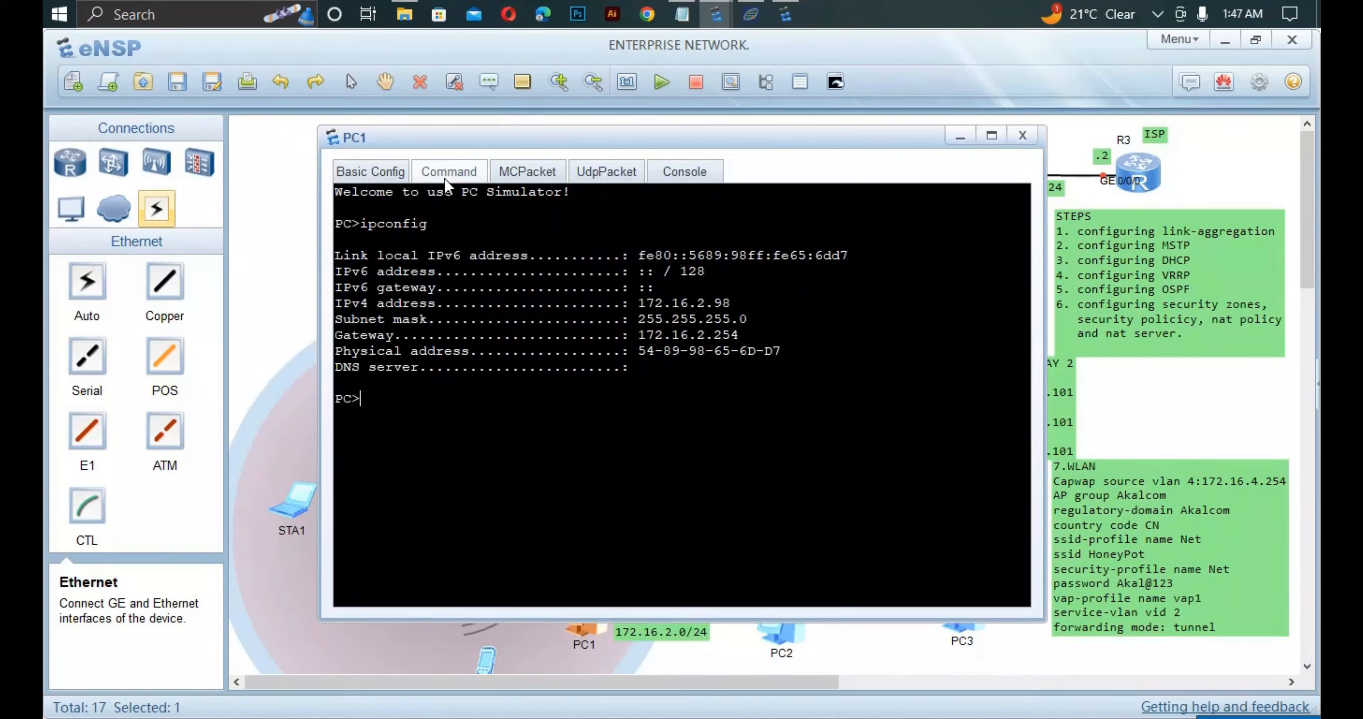
Ping 10.0.4.4 from PC1, correcting the 'piing' typo, then return to the topology.
{"action": "type", "text": "piing 10.0.4.4"}
{"action": "key", "text": "Return"}
{"action": "key", "text": "Up"}
{"action": "key", "text": "Left"}
{"action": "key", "text": "Left"}
{"action": "key", "text": "Left"}
{"action": "key", "text": "Left"}
{"action": "key", "text": "Left"}
{"action": "key", "text": "Left"}
{"action": "key", "text": "Left"}
{"action": "key", "text": "Left"}
{"action": "key", "text": "Left"}
{"action": "key", "text": "Left"}
{"action": "key", "text": "Left"}
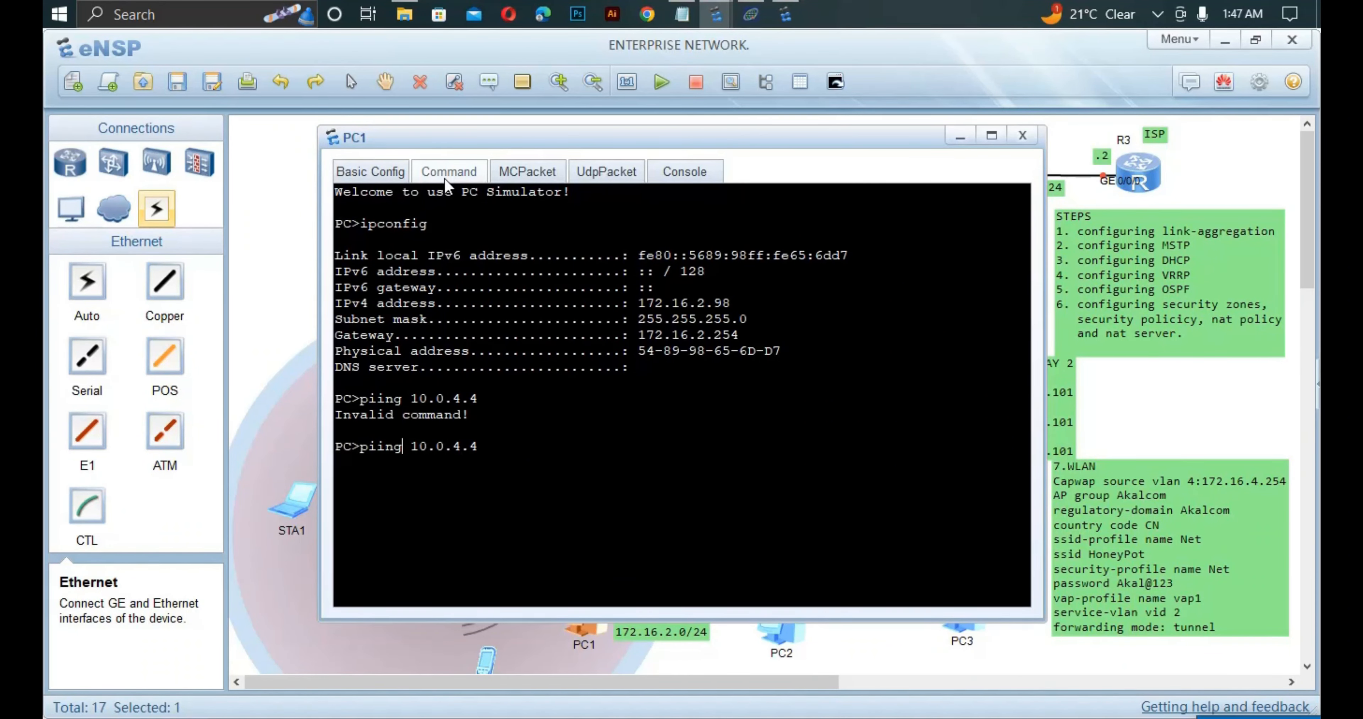
{"action": "key", "text": "BackSpace"}
{"action": "key", "text": "Return"}
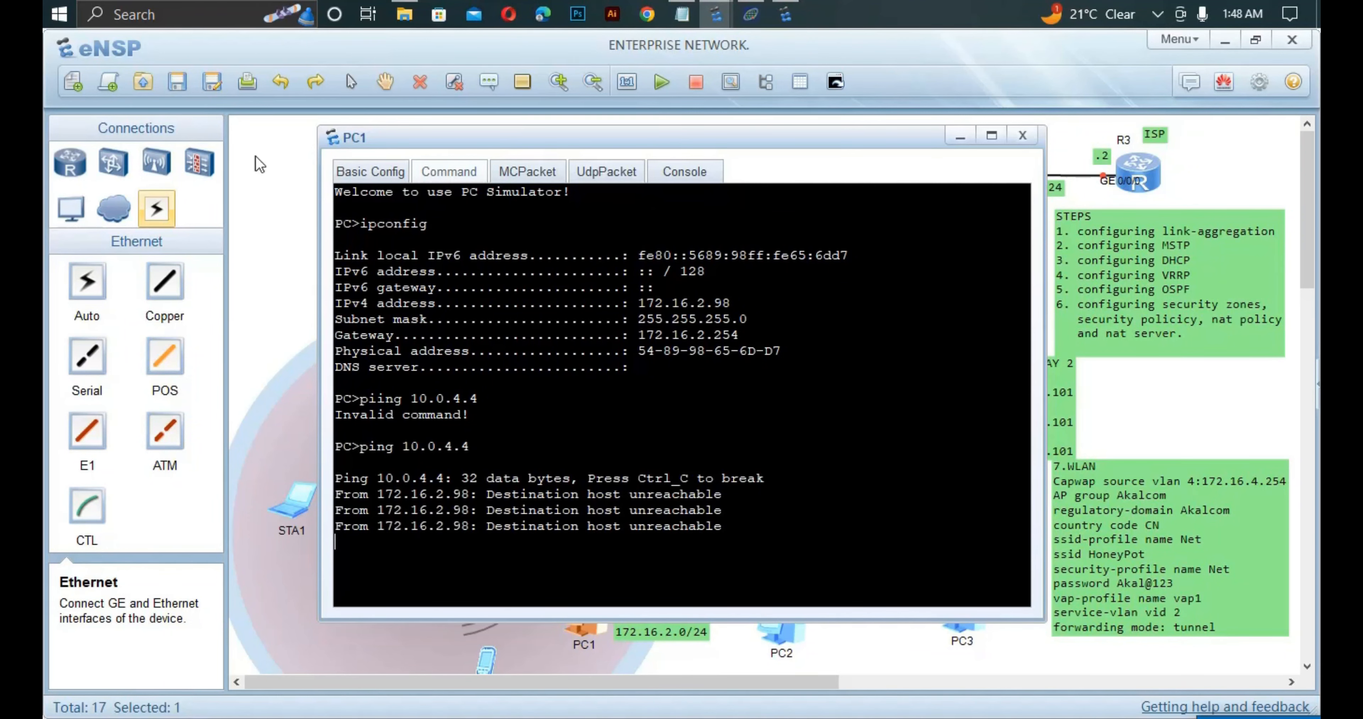
{"action": "left_click", "coordinate": [281, 196]}
{"action": "left_click", "coordinate": [281, 195]}
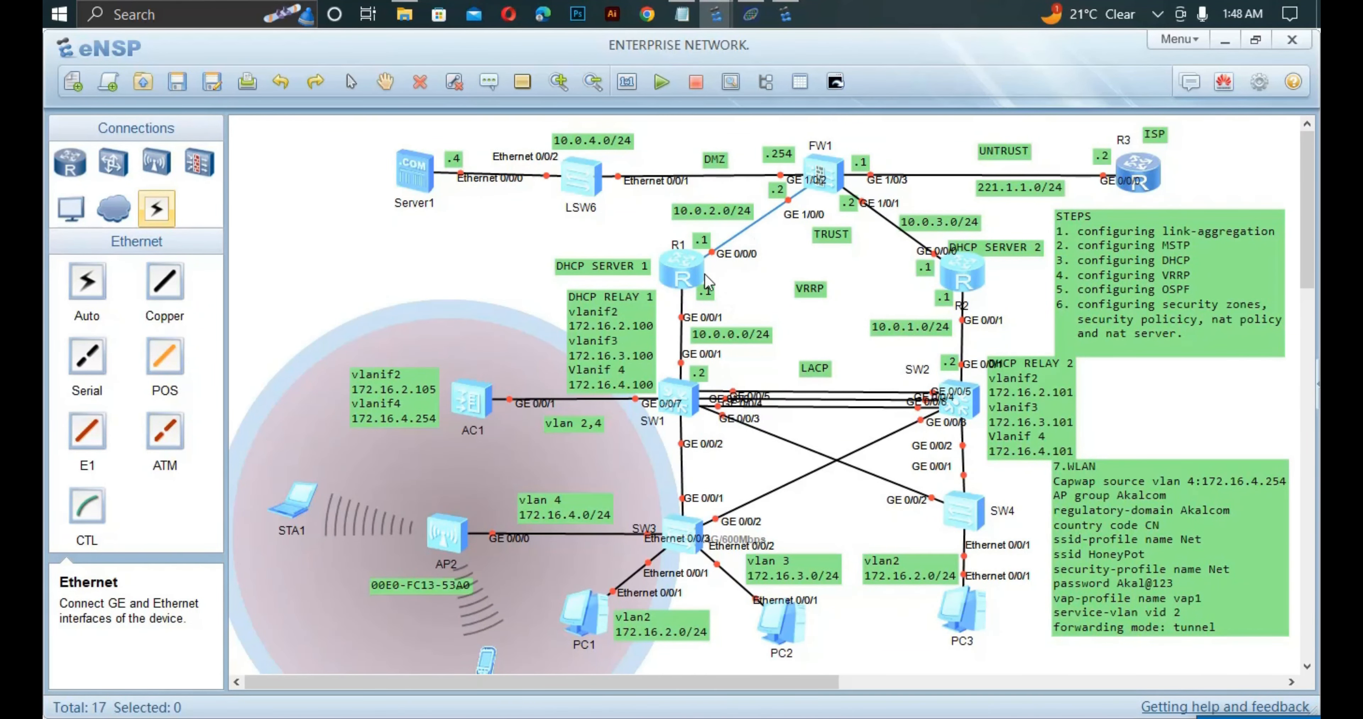
{"action": "double_click", "coordinate": [683, 277]}
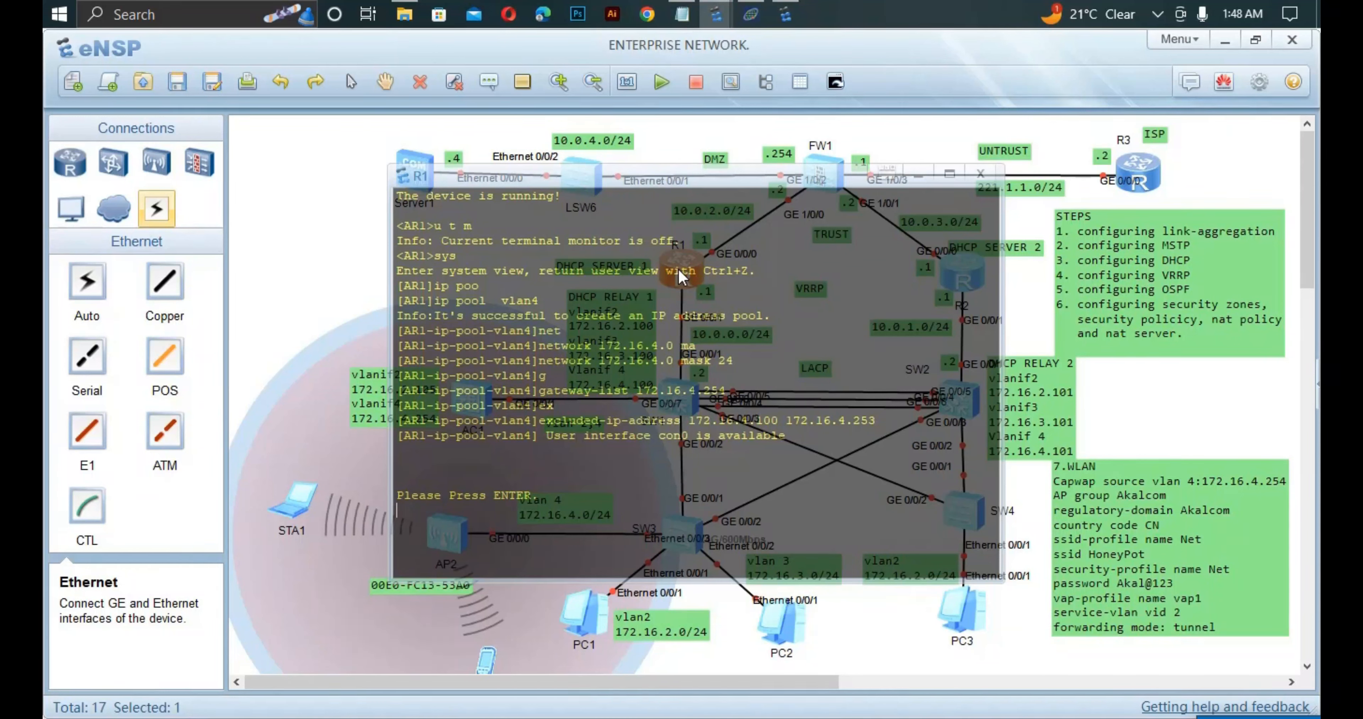
{"action": "key", "text": "Return"}
{"action": "type", "text": "dis cu"}
{"action": "key", "text": "Return"}
{"action": "left_click", "coordinate": [257, 248]}
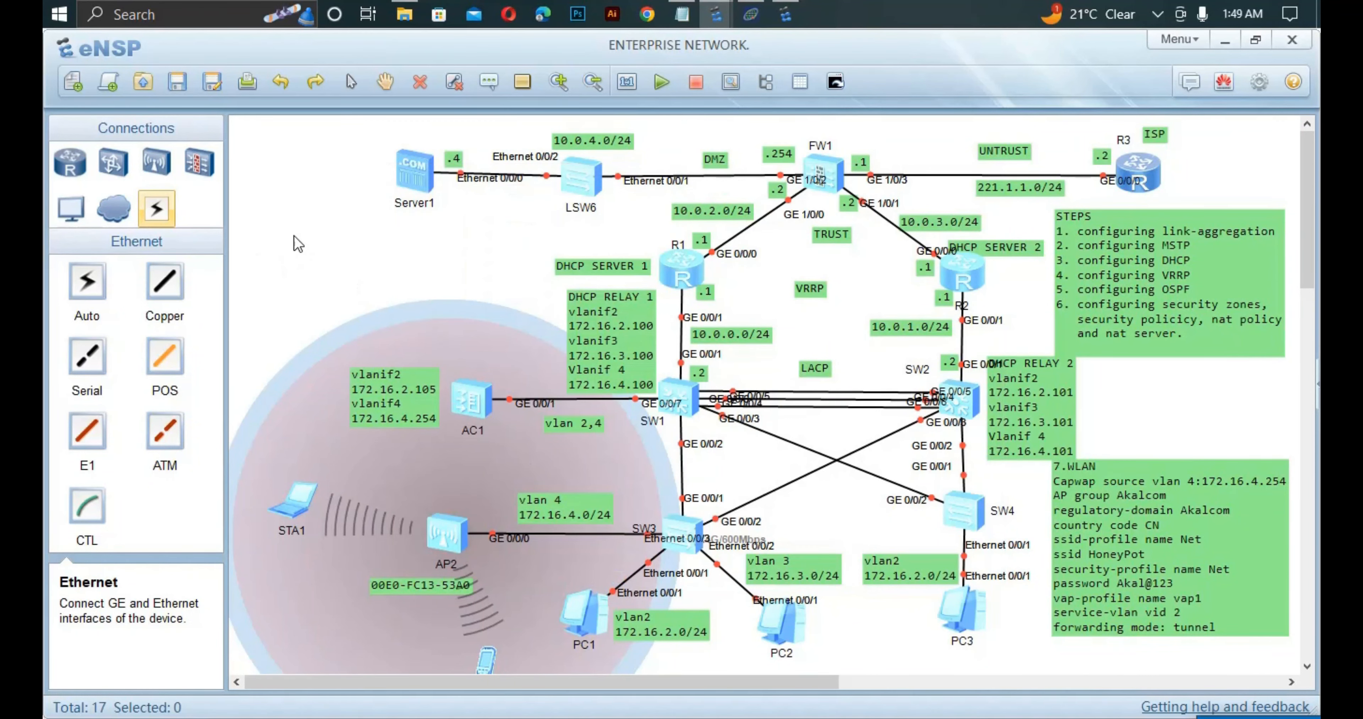
Select AC1, AP2 and STA1 together and stop them.
{"action": "left_click_drag", "start_coordinate": [294, 238], "coordinate": [548, 678]}
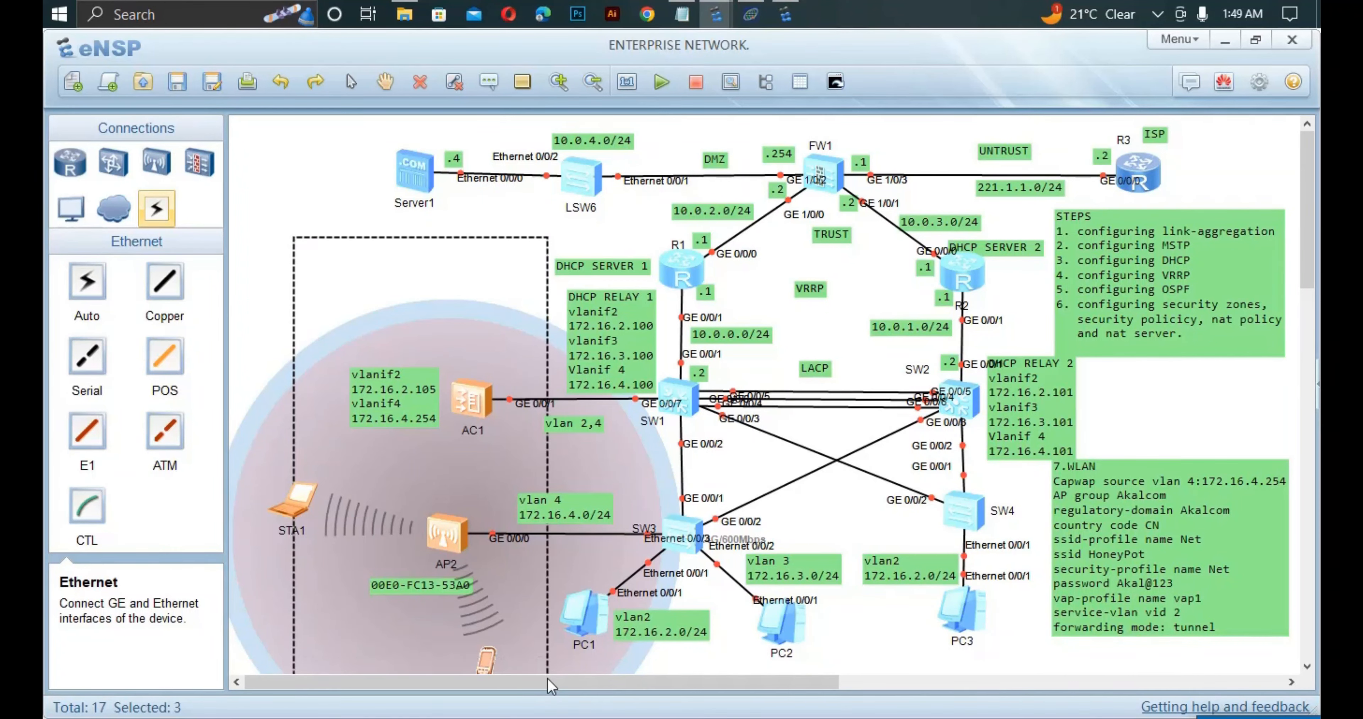
{"action": "right_click", "coordinate": [487, 542]}
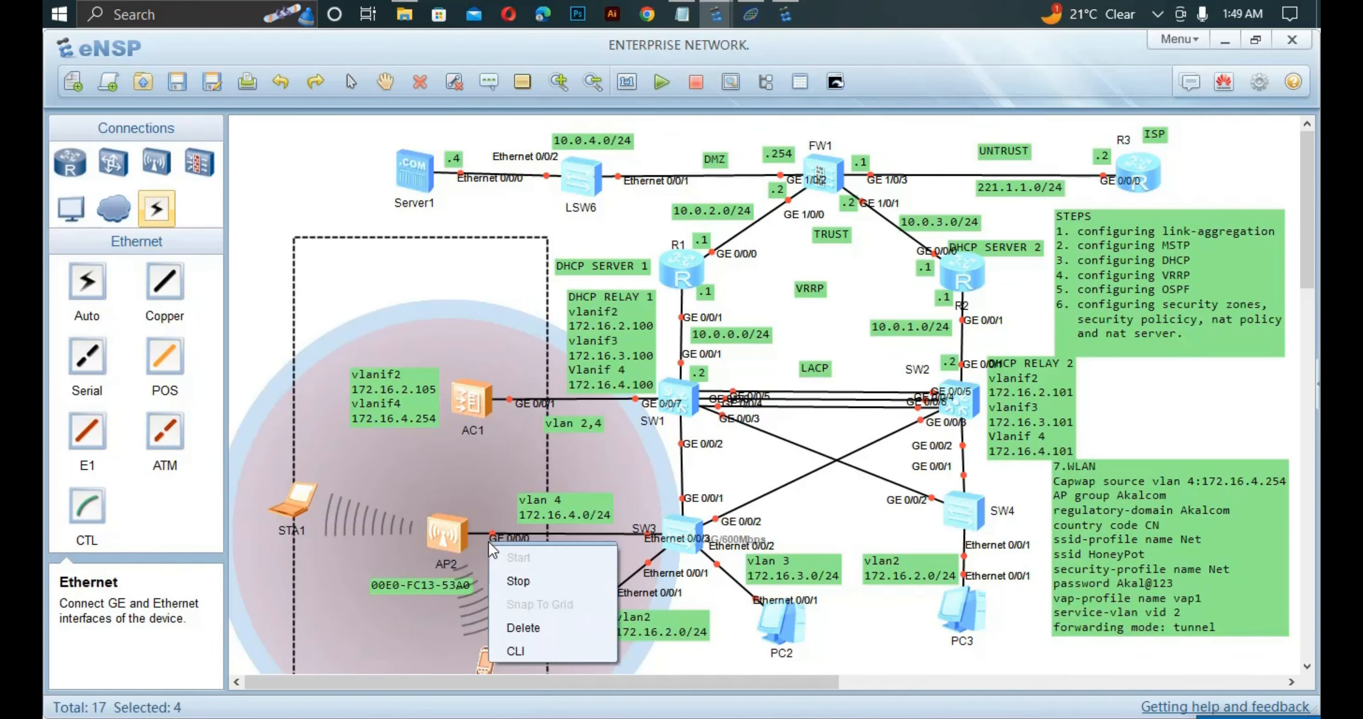
{"action": "left_click", "coordinate": [521, 581]}
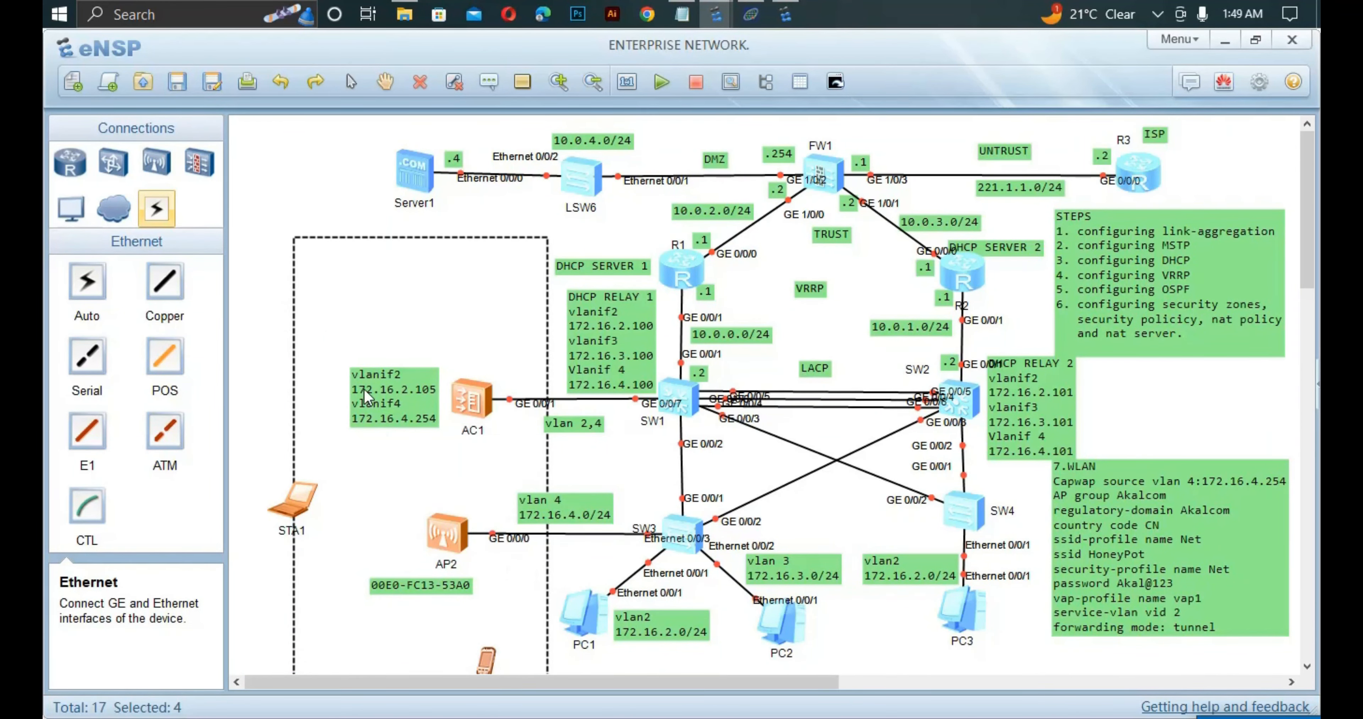
{"action": "left_click", "coordinate": [364, 202]}
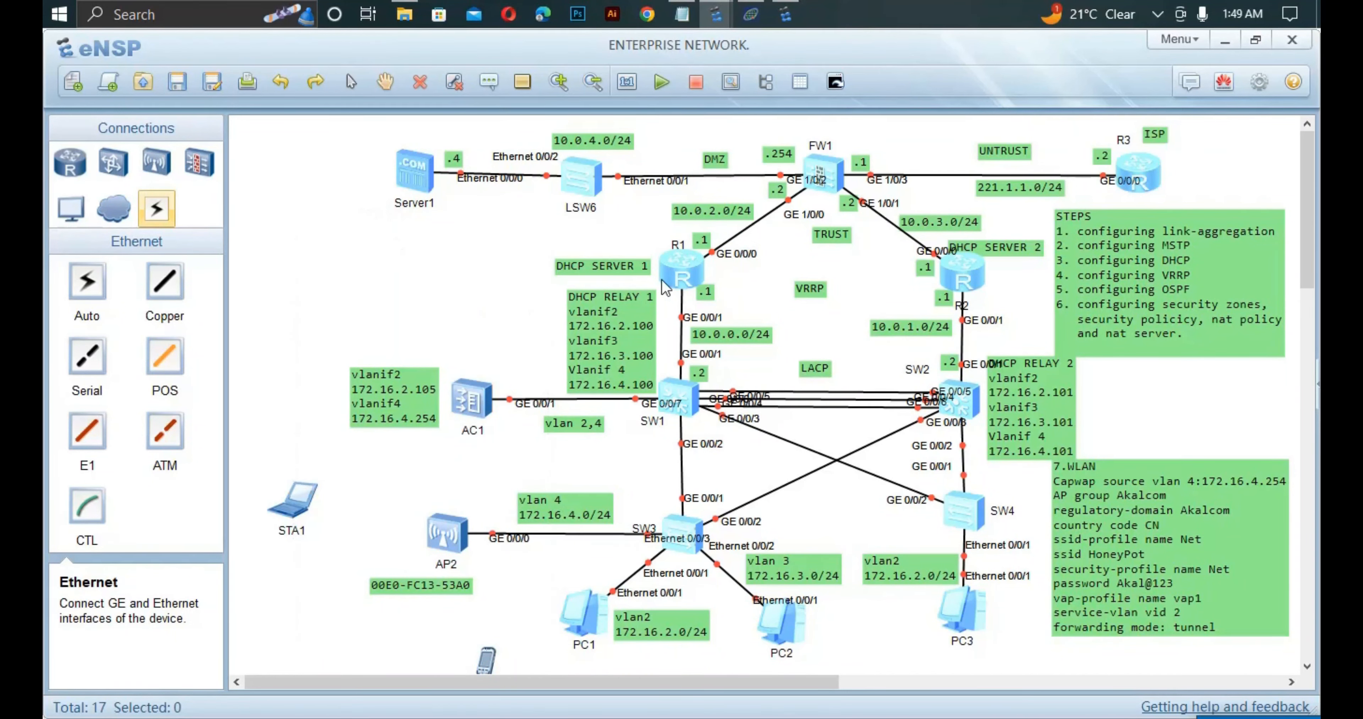
{"action": "double_click", "coordinate": [696, 285]}
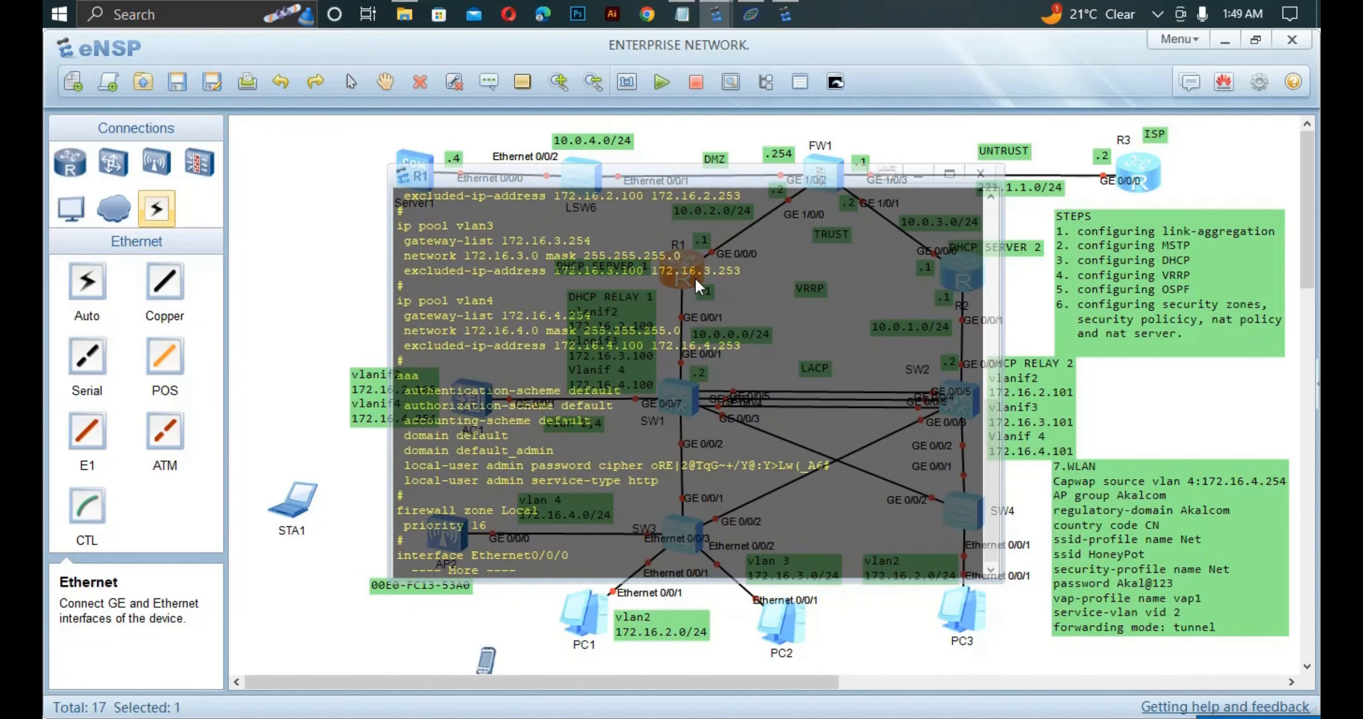
{"action": "key", "text": "Return"}
{"action": "key", "text": "Return"}
{"action": "key", "text": "Return"}
{"action": "key", "text": "Return"}
{"action": "key", "text": "Return"}
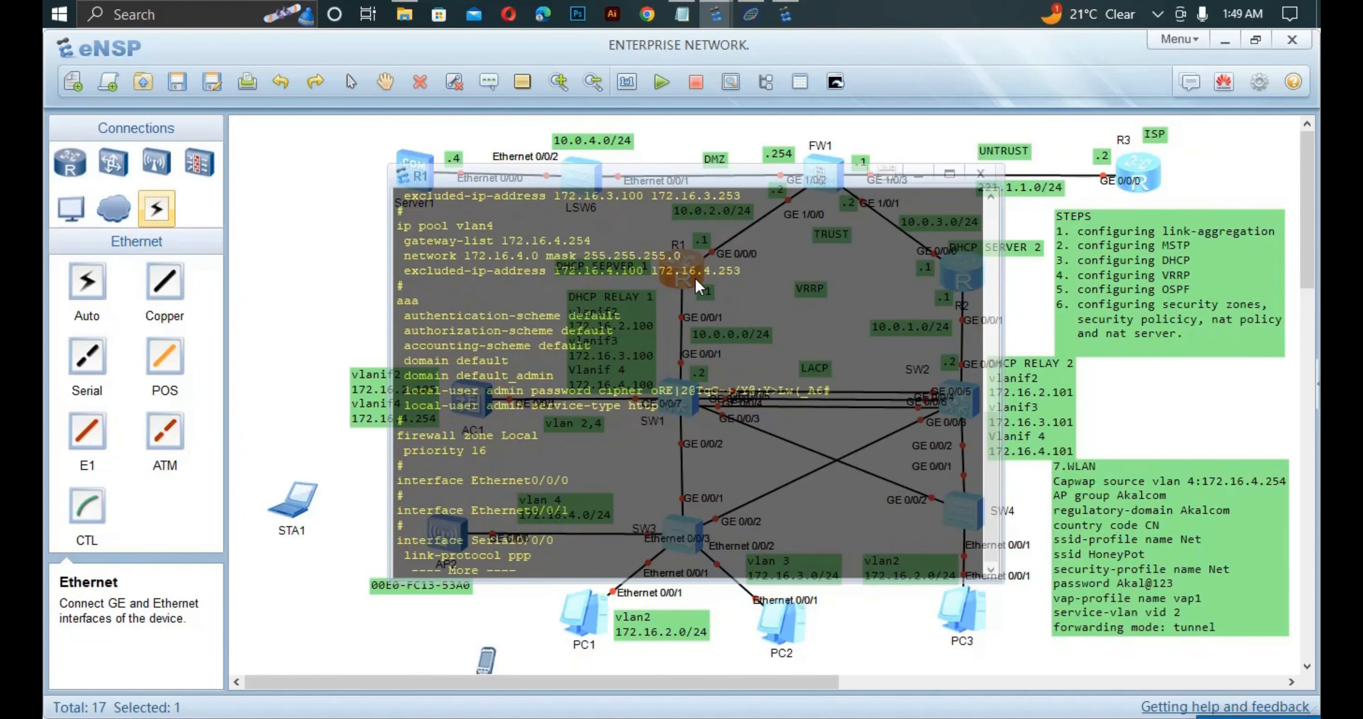
{"action": "key", "text": "Return"}
{"action": "key", "text": "Return"}
{"action": "key", "text": "Return"}
{"action": "key", "text": "Return"}
{"action": "key", "text": "Return"}
{"action": "key", "text": "Return"}
{"action": "key", "text": "Return"}
{"action": "key", "text": "Return"}
{"action": "key", "text": "Return"}
{"action": "key", "text": "Return"}
{"action": "key", "text": "Return"}
{"action": "key", "text": "Return"}
{"action": "key", "text": "Return"}
{"action": "key", "text": "Return"}
{"action": "key", "text": "Return"}
{"action": "key", "text": "Return"}
{"action": "key", "text": "Return"}
{"action": "key", "text": "Return"}
{"action": "key", "text": "Return"}
{"action": "key", "text": "Return"}
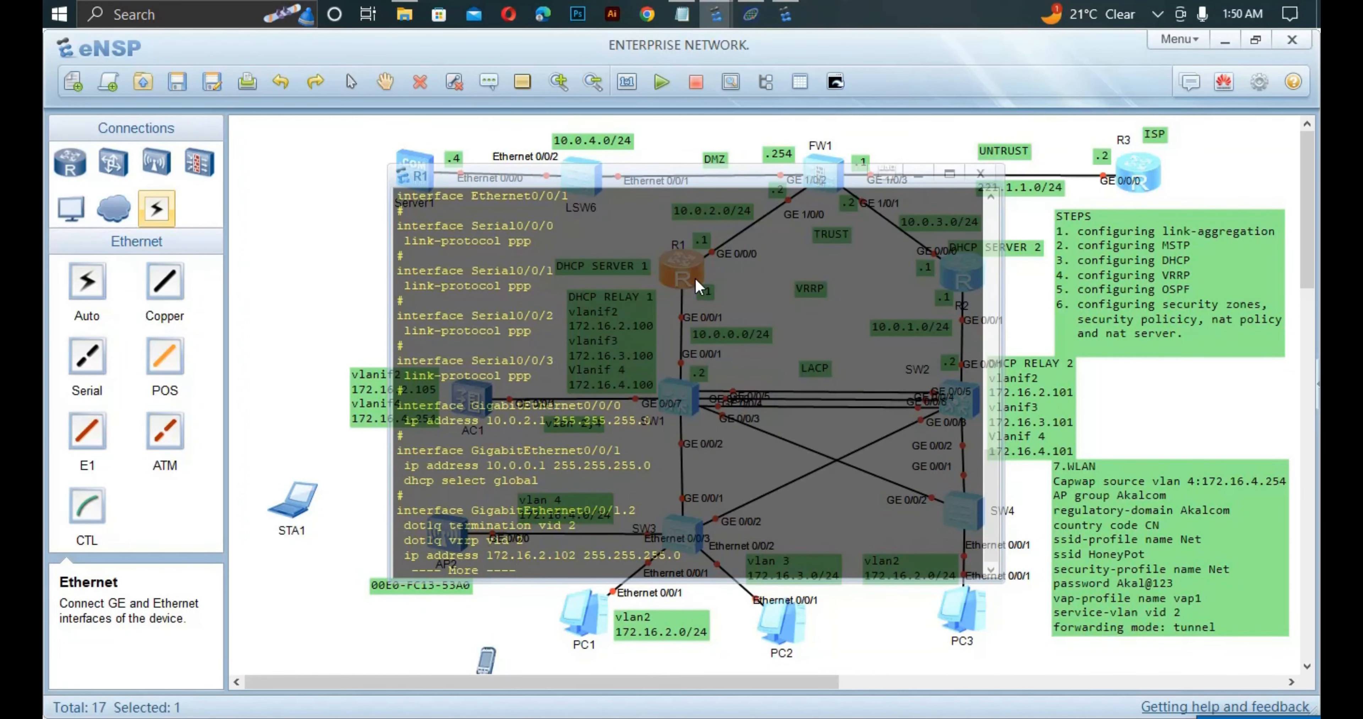
{"action": "key", "text": "Return"}
{"action": "key", "text": "Return"}
{"action": "key", "text": "Return"}
{"action": "key", "text": "Return"}
{"action": "key", "text": "Return"}
{"action": "key", "text": "Return"}
{"action": "key", "text": "Return"}
{"action": "key", "text": "Return"}
{"action": "key", "text": "Return"}
{"action": "key", "text": "Return"}
{"action": "key", "text": "Return"}
{"action": "key", "text": "Return"}
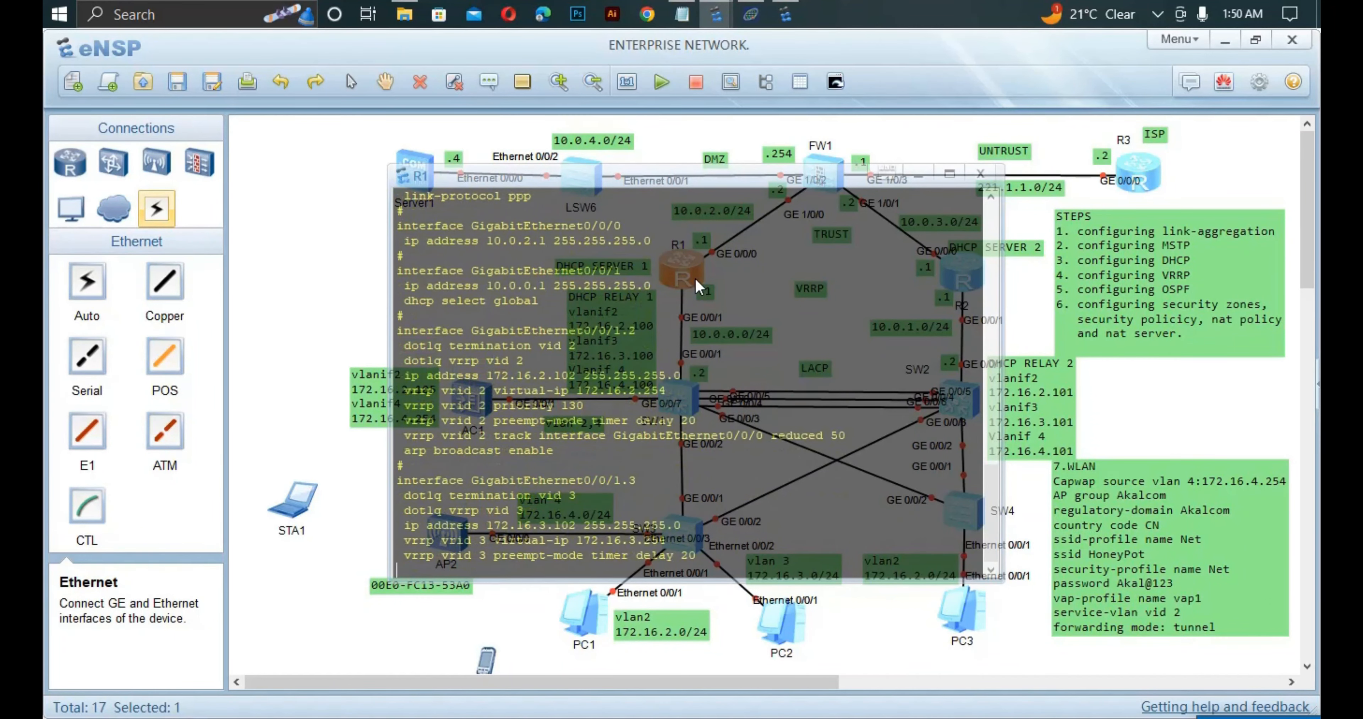
{"action": "key", "text": "Return"}
{"action": "key", "text": "Return"}
{"action": "key", "text": "Return"}
{"action": "key", "text": "Return"}
{"action": "key", "text": "Return"}
{"action": "key", "text": "Return"}
{"action": "key", "text": "Return"}
{"action": "key", "text": "Return"}
{"action": "key", "text": "Return"}
{"action": "key", "text": "Return"}
{"action": "key", "text": "Return"}
{"action": "key", "text": "Return"}
{"action": "key", "text": "Return"}
{"action": "key", "text": "Return"}
{"action": "key", "text": "Return"}
{"action": "key", "text": "Return"}
{"action": "key", "text": "Return"}
{"action": "key", "text": "Return"}
{"action": "key", "text": "Return"}
{"action": "key", "text": "Return"}
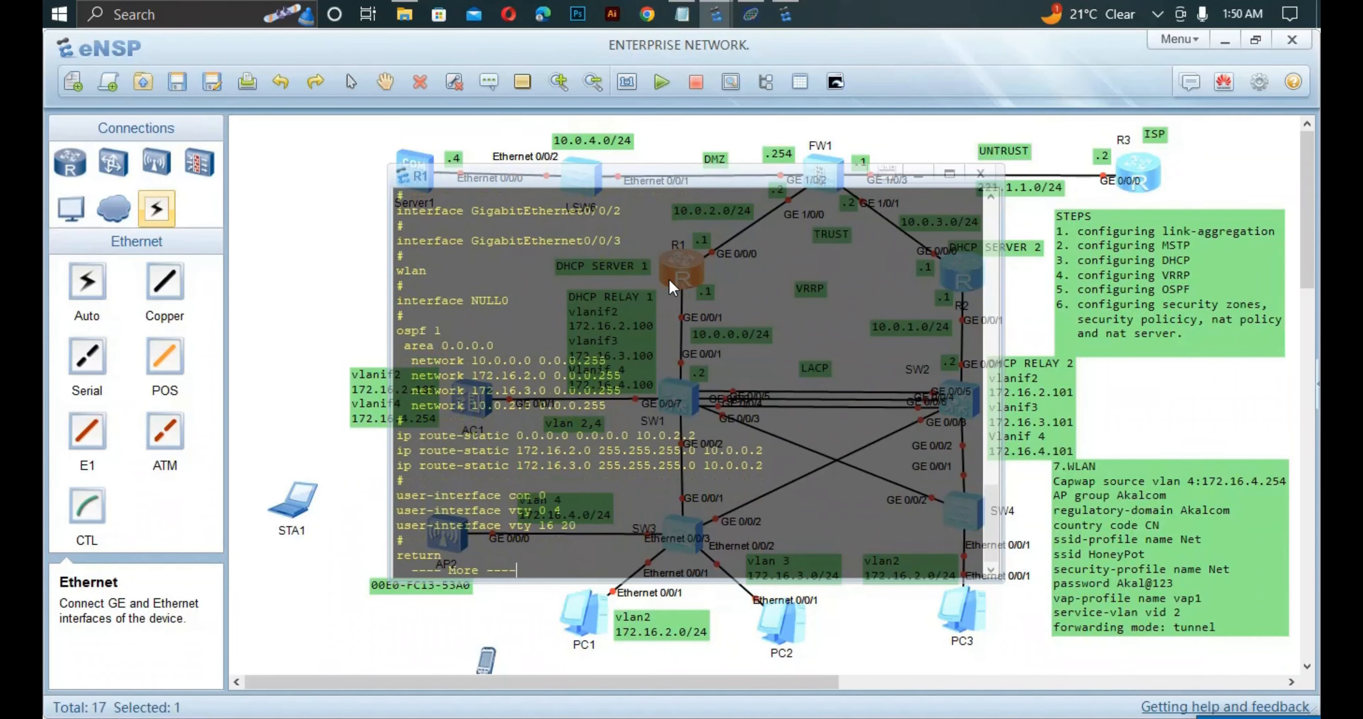
{"action": "key", "text": "Return"}
{"action": "key", "text": "Return"}
{"action": "key", "text": "Return"}
{"action": "key", "text": "Return"}
{"action": "key", "text": "Return"}
{"action": "key", "text": "Return"}
{"action": "key", "text": "Return"}
{"action": "key", "text": "Return"}
{"action": "key", "text": "Return"}
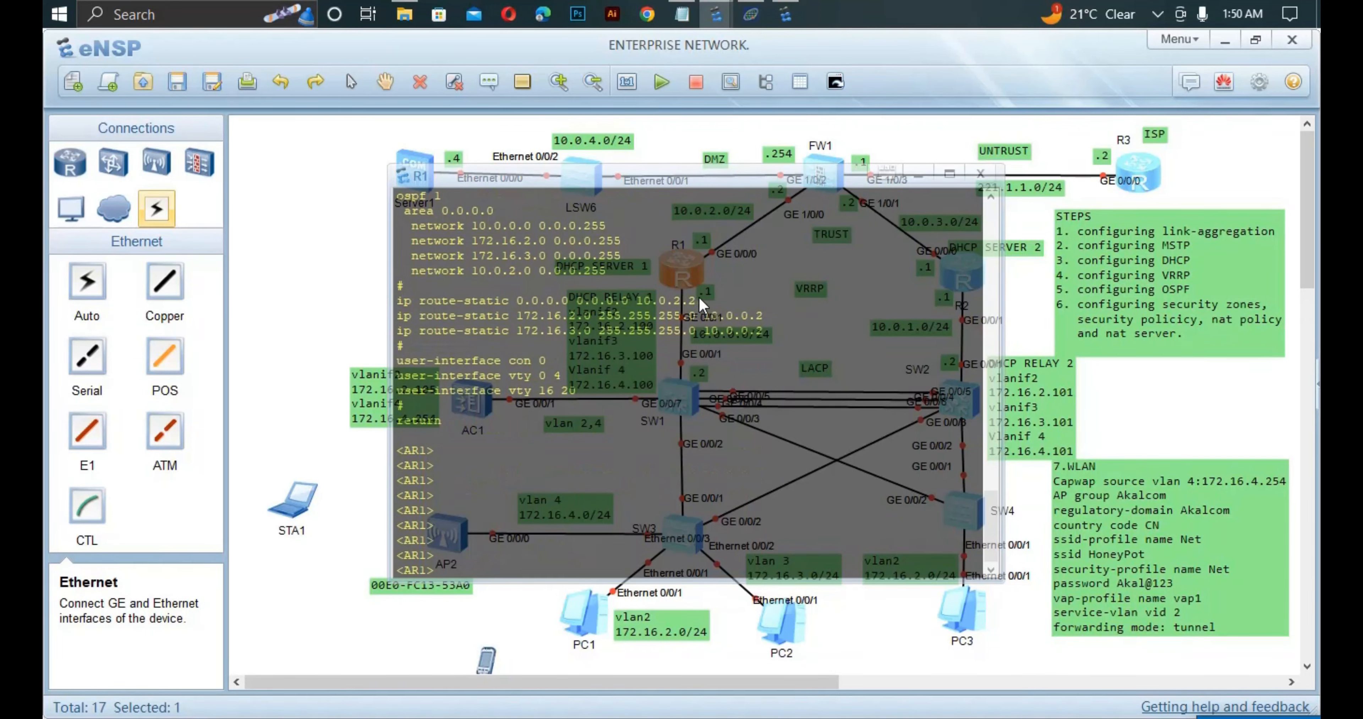
{"action": "key", "text": "Return"}
{"action": "key", "text": "Return"}
{"action": "key", "text": "Return"}
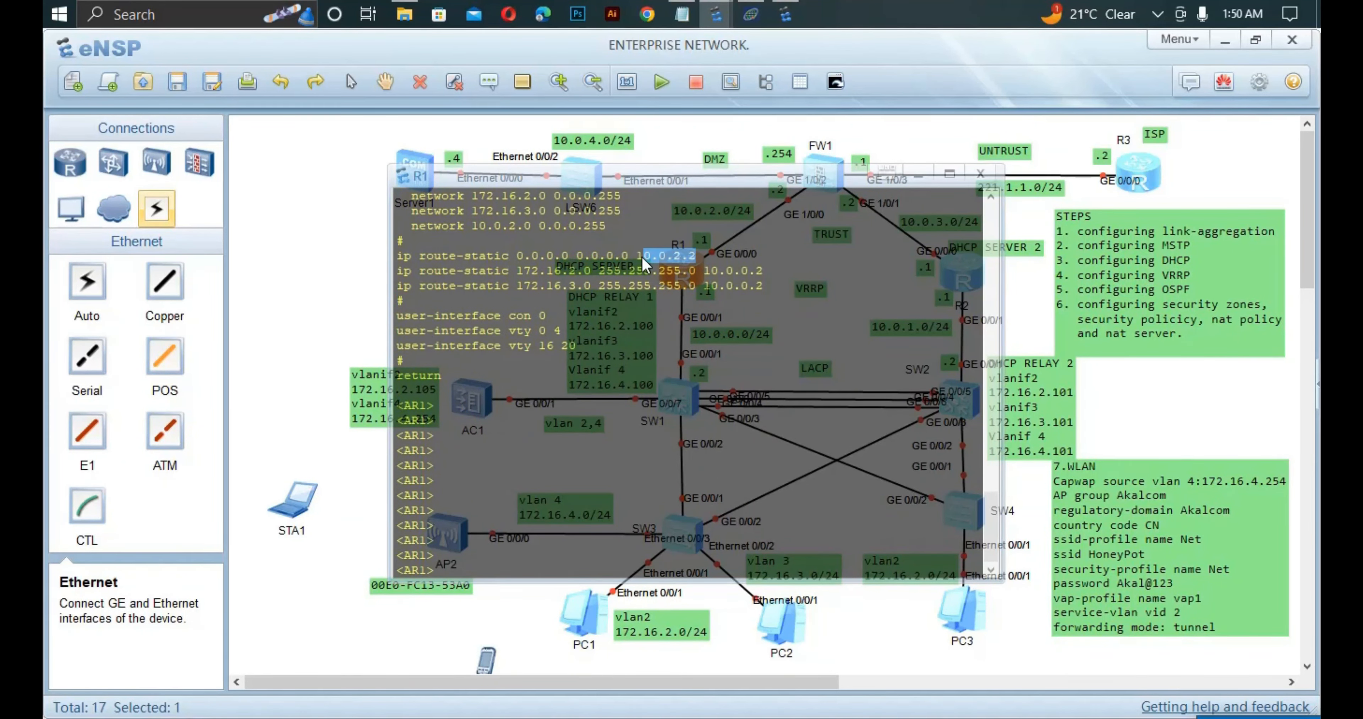
{"action": "left_click", "coordinate": [643, 257]}
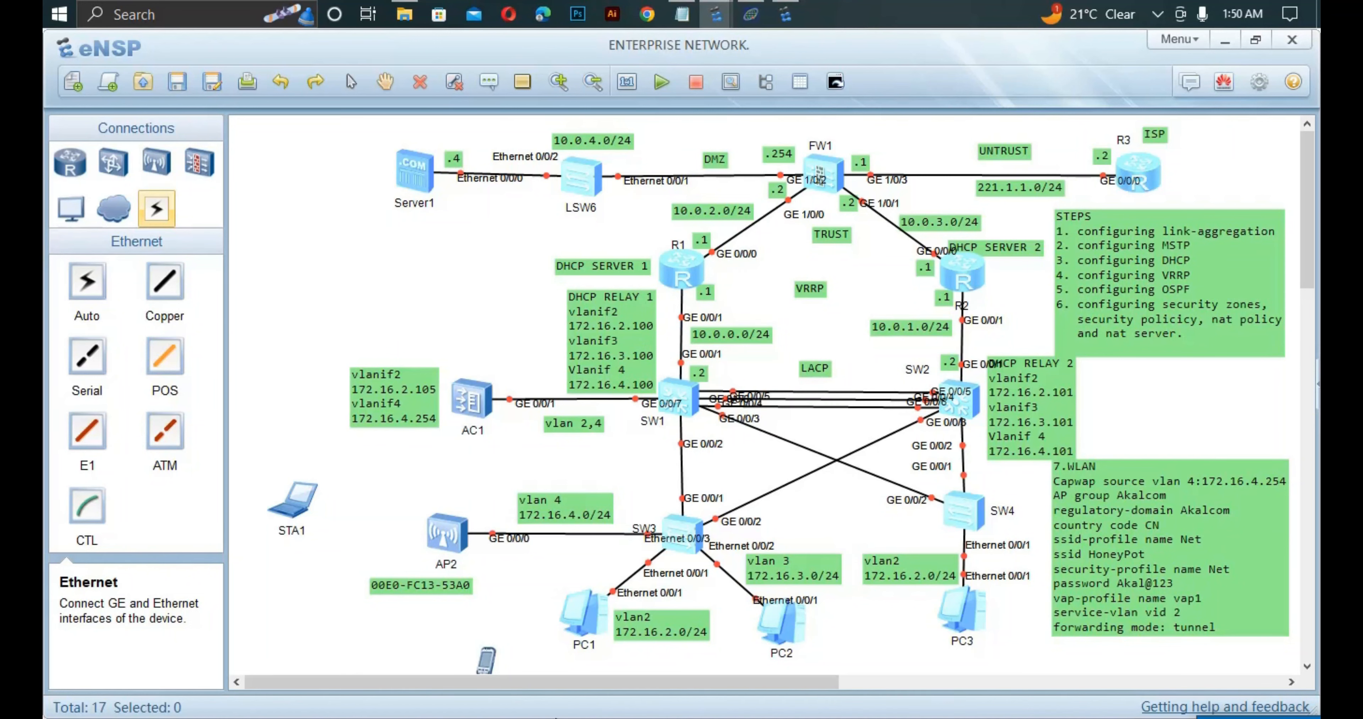
From PC1's terminal, run ping 10.0.2.1 and return to the topology canvas.
{"action": "double_click", "coordinate": [583, 611]}
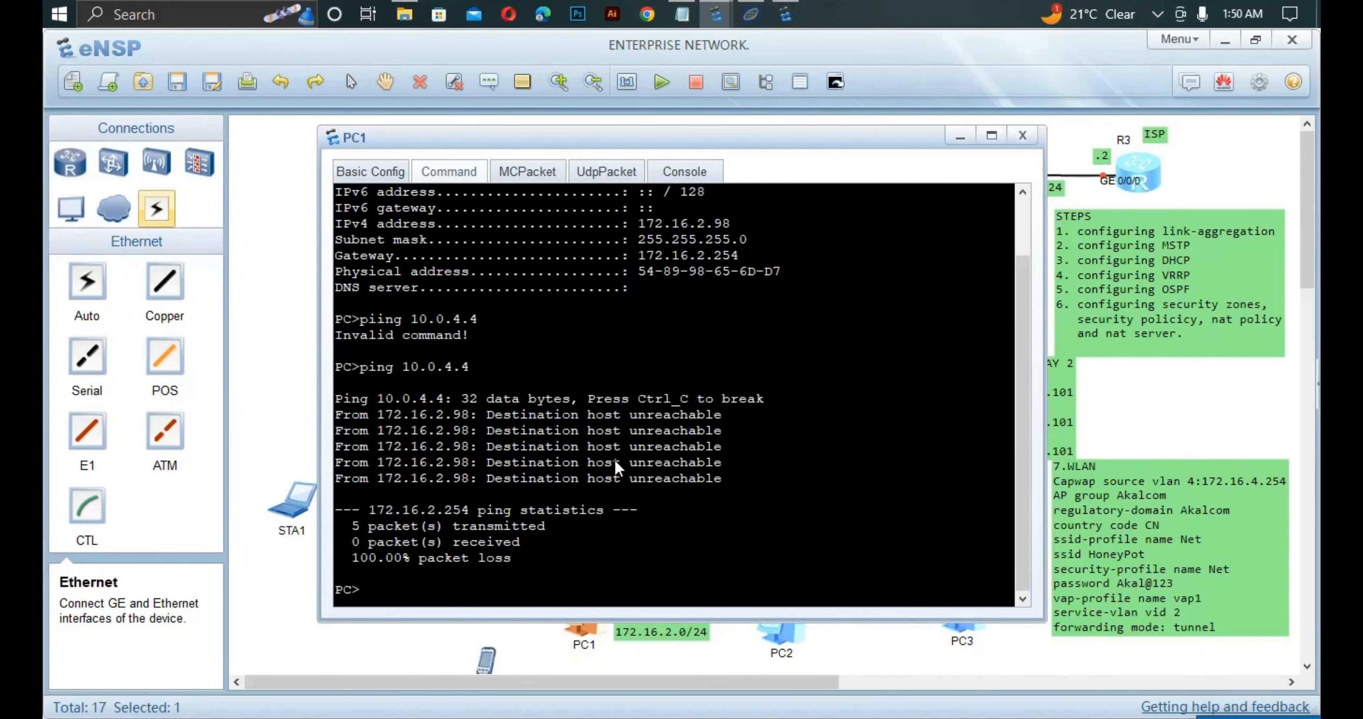
{"action": "type", "text": "ping 10.0.2.1"}
{"action": "key", "text": "Return"}
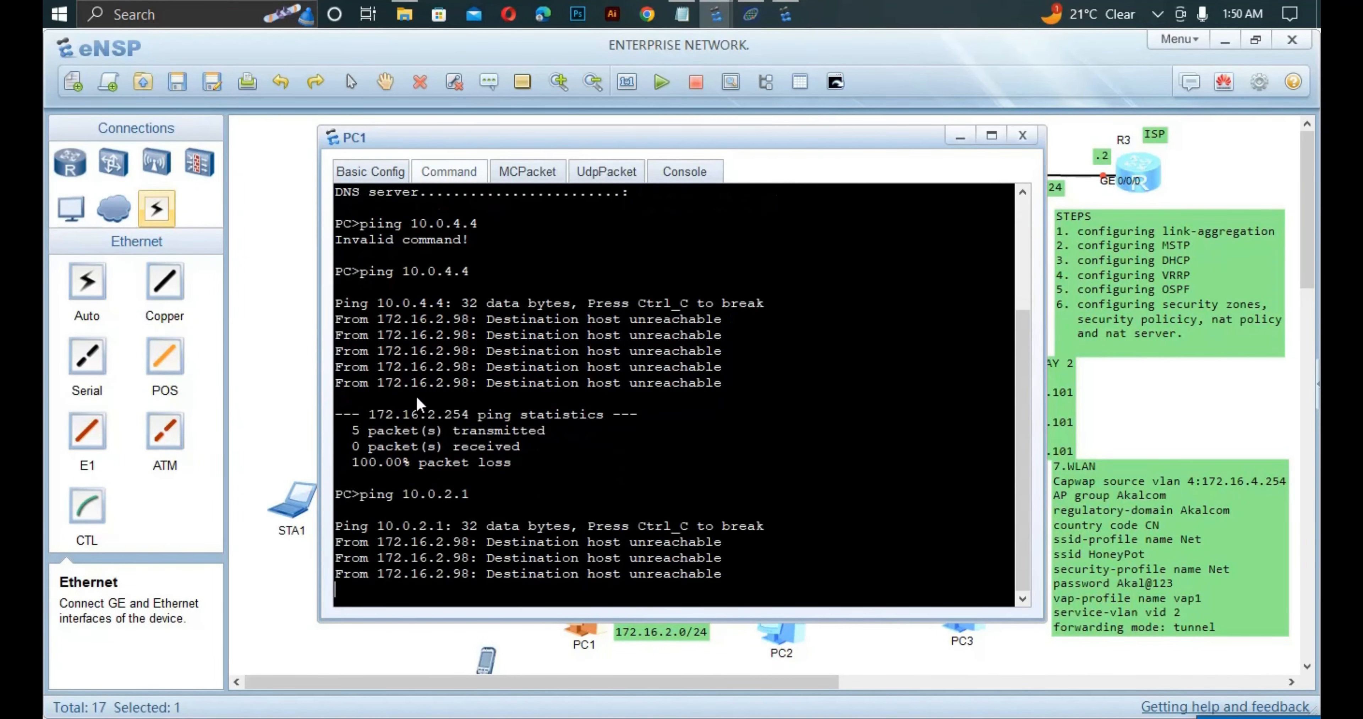
{"action": "left_click", "coordinate": [280, 359]}
{"action": "left_click", "coordinate": [279, 356]}
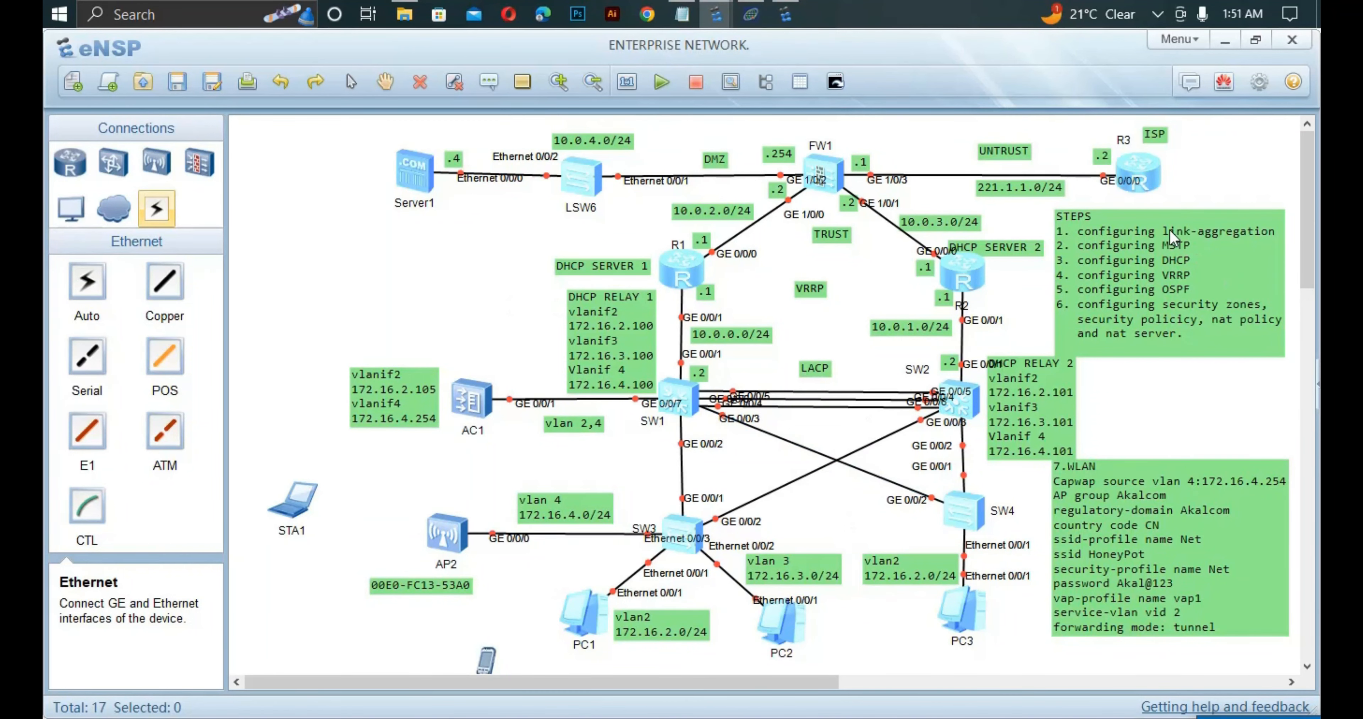
{"action": "double_click", "coordinate": [1140, 163]}
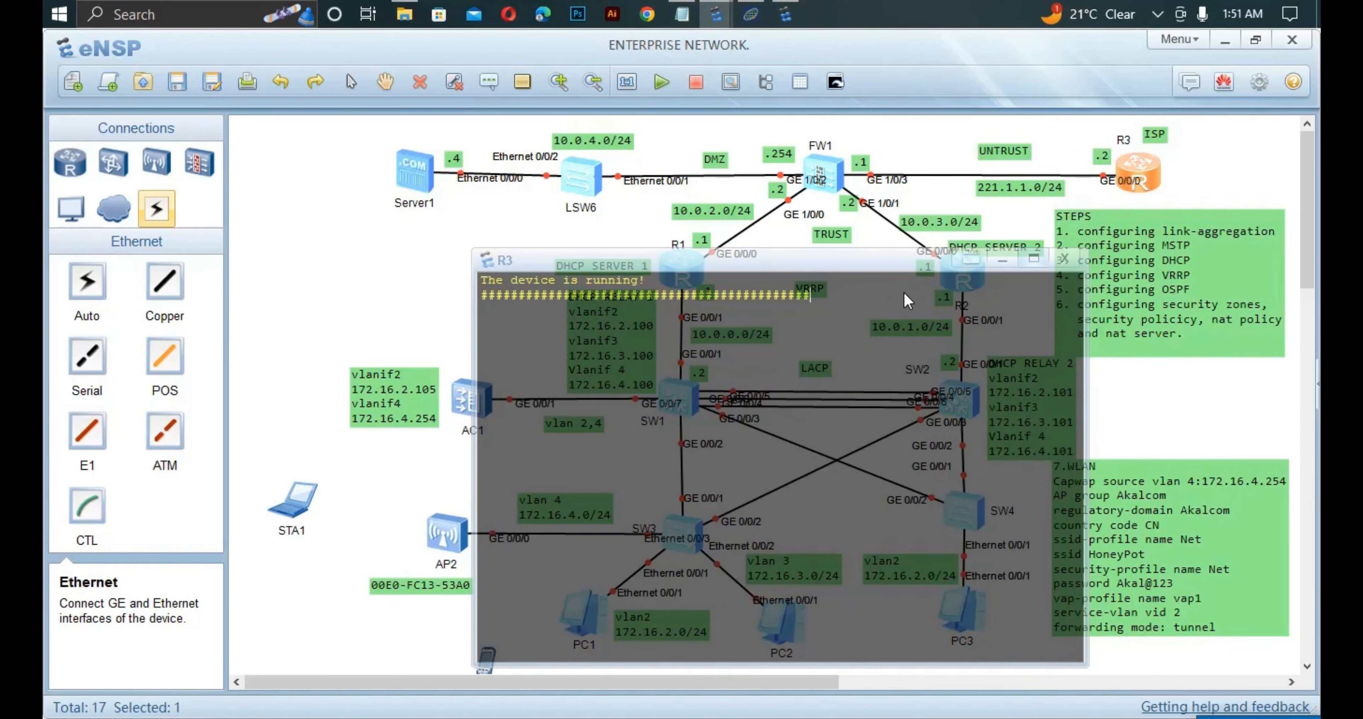
{"action": "left_click", "coordinate": [507, 235]}
{"action": "left_click_drag", "start_coordinate": [602, 164], "coordinate": [587, 183]}
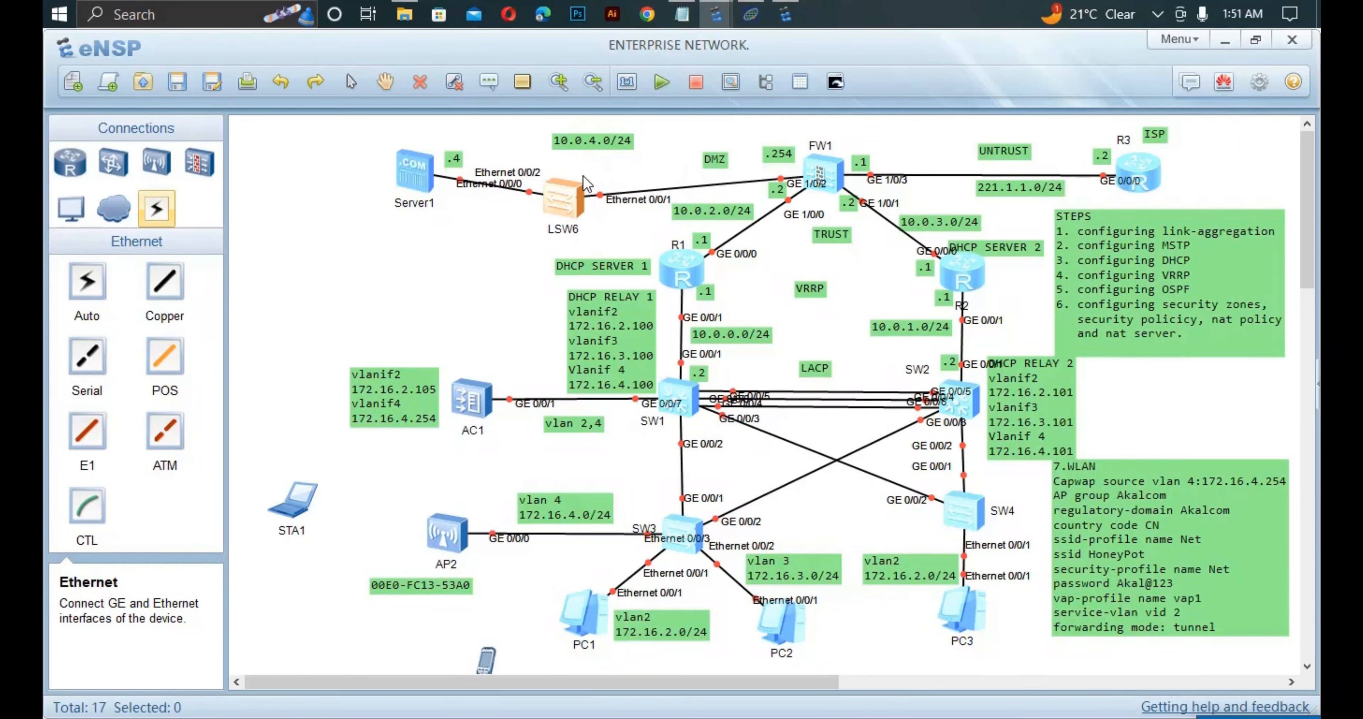
{"action": "double_click", "coordinate": [587, 184]}
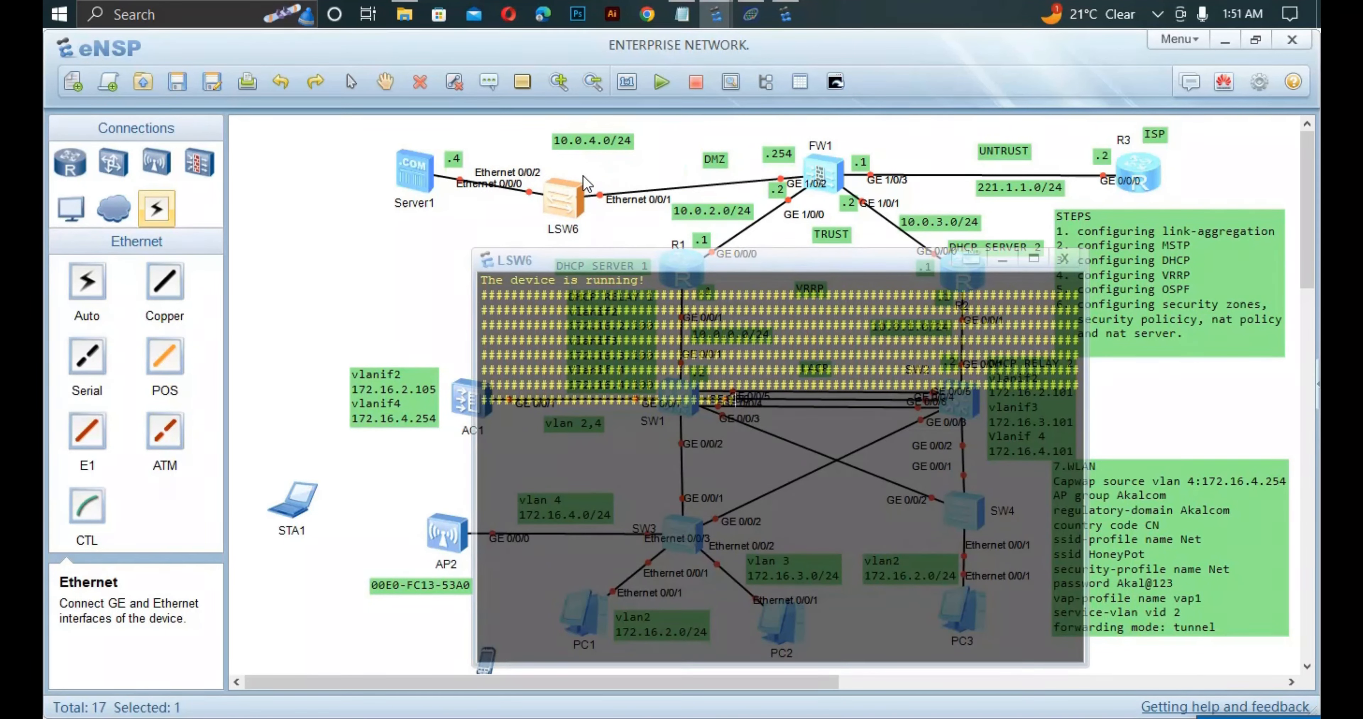
{"action": "left_click", "coordinate": [434, 213]}
{"action": "left_click_drag", "start_coordinate": [554, 208], "coordinate": [570, 186]}
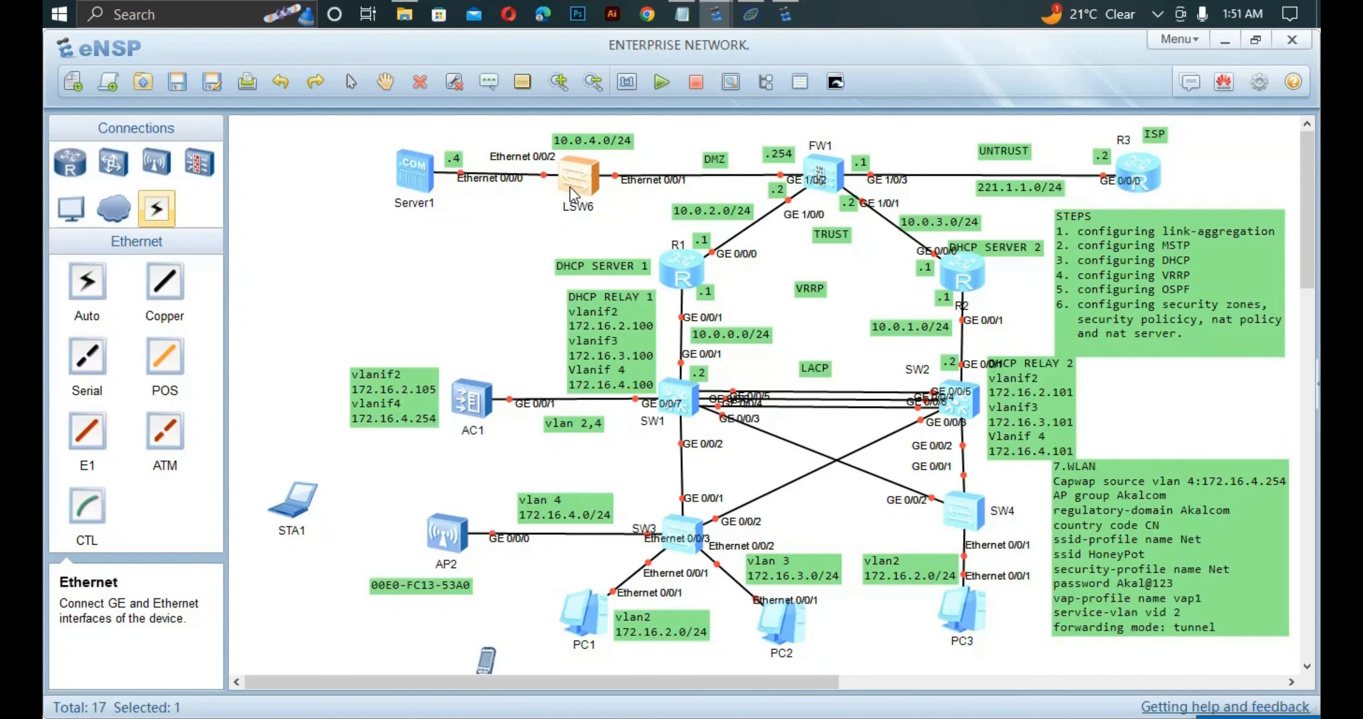